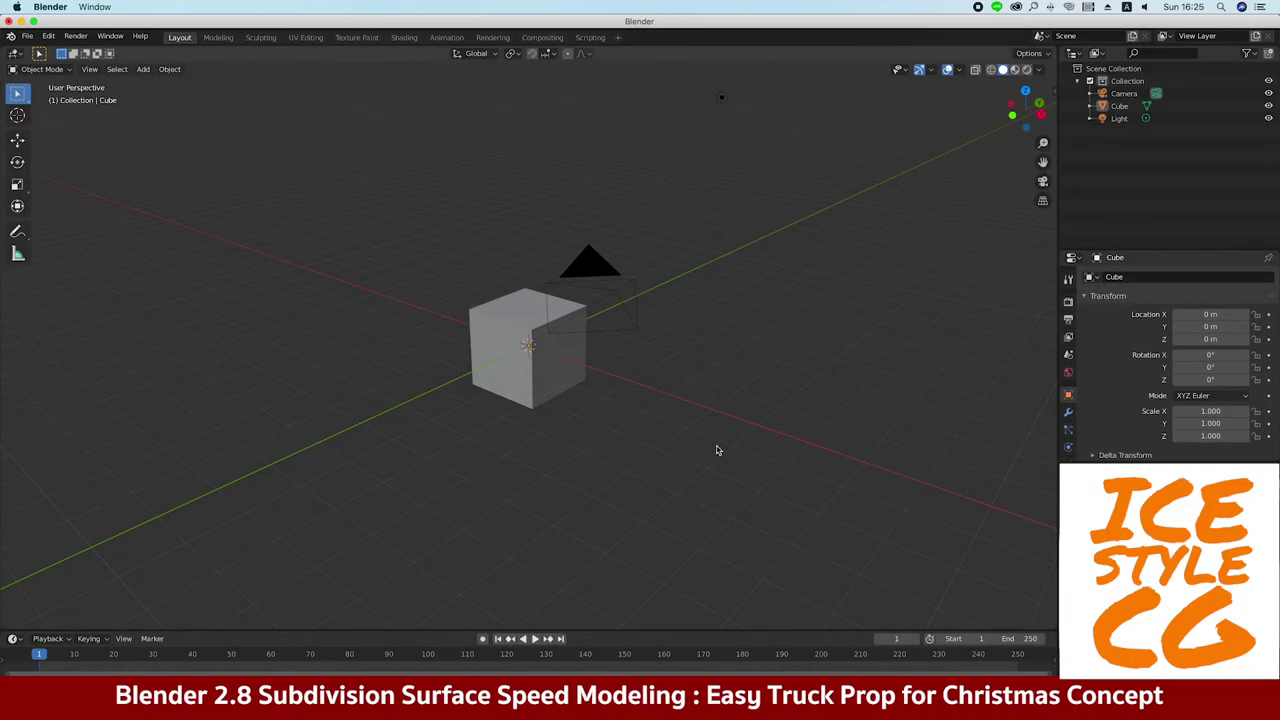
Delete the default camera and light, leaving only the cube selected
{"action": "left_click", "coordinate": [590, 290]}
{"action": "left_click", "coordinate": [722, 97], "text": "shift"}
{"action": "key", "text": "Delete"}
{"action": "left_click", "coordinate": [517, 316]}
{"action": "key", "text": "n"}
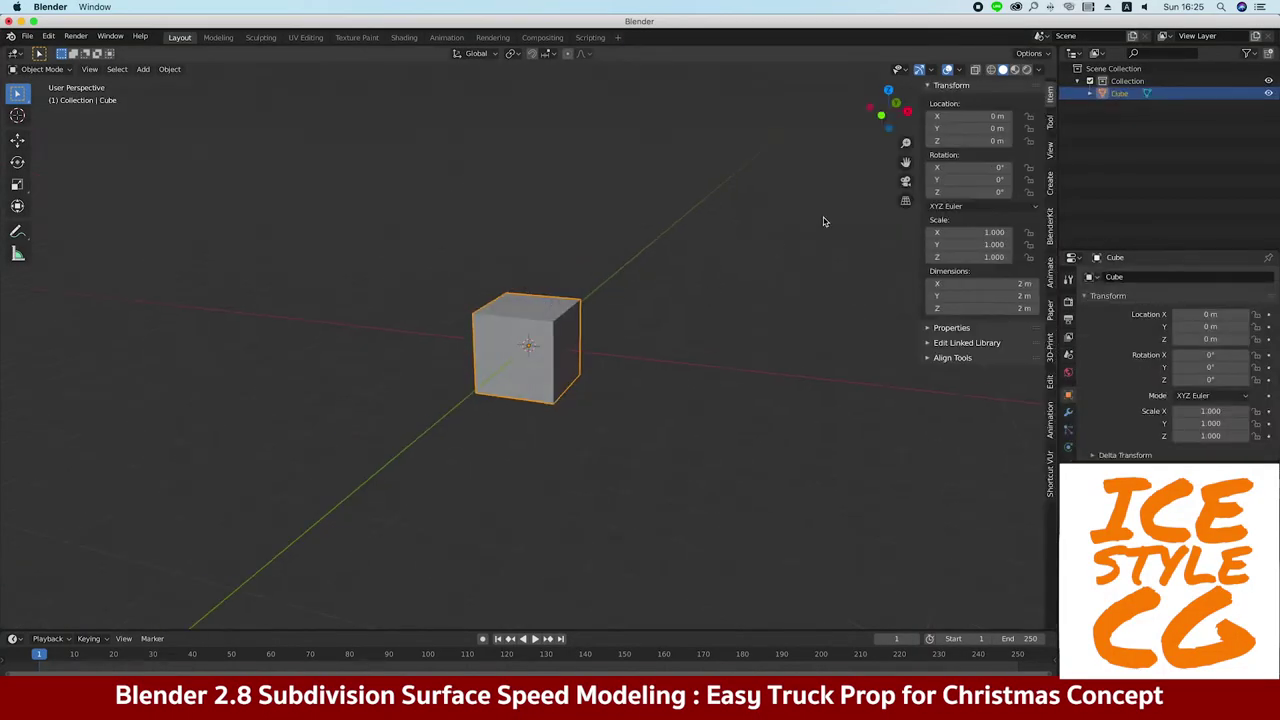
Add an X-axis Auto Mirror to the cube and check its Mirror modifier settings
{"action": "left_click", "coordinate": [1050, 382]}
{"action": "left_click_drag", "start_coordinate": [888, 110], "coordinate": [827, 150]}
{"action": "left_click", "coordinate": [947, 124]}
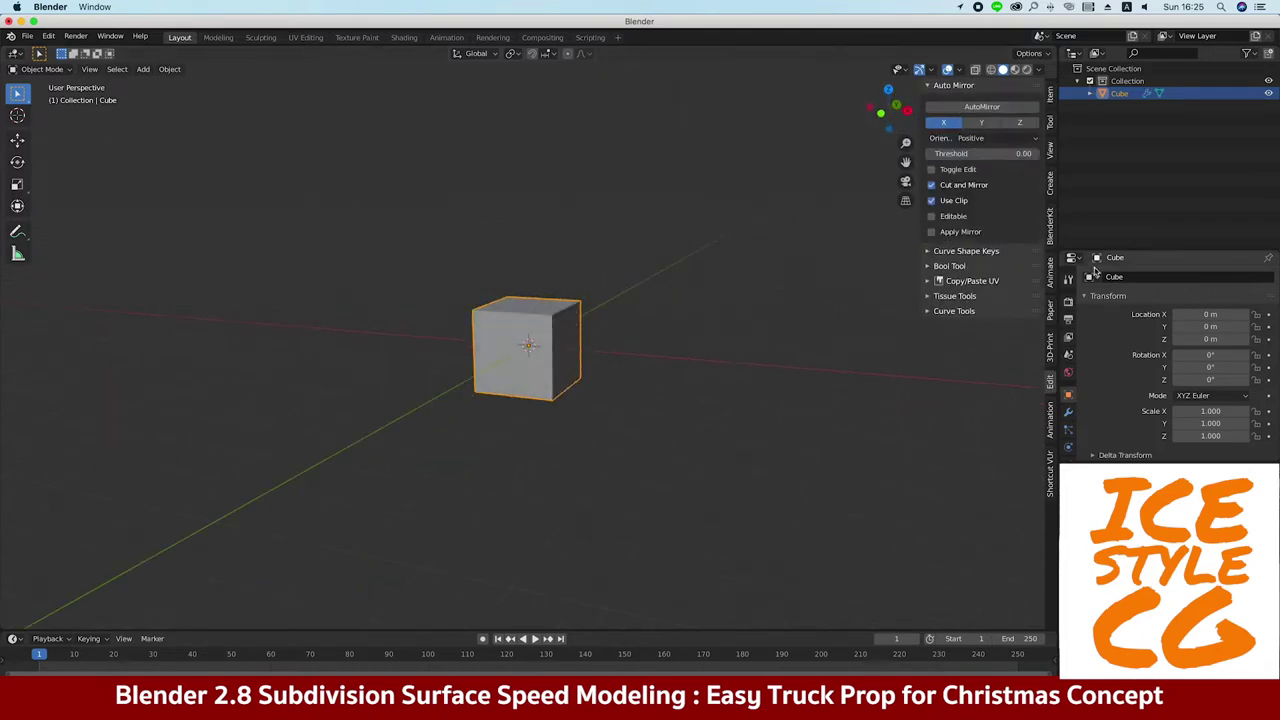
{"action": "left_click", "coordinate": [1068, 411]}
{"action": "left_click_drag", "start_coordinate": [1175, 258], "coordinate": [1170, 153]}
{"action": "middle_click_drag", "start_coordinate": [520, 300], "coordinate": [357, 338]}
Raise the cube's top face and extrude its side faces into a long base block
{"action": "key", "text": "Tab"}
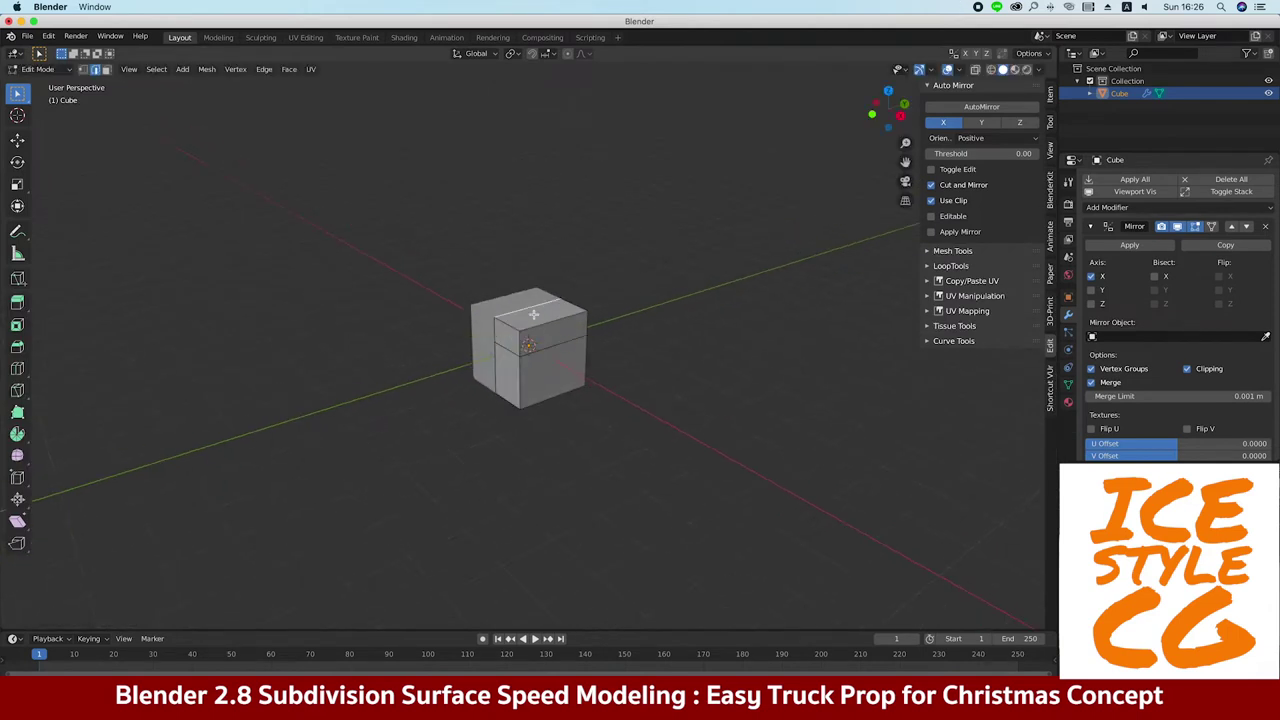
{"action": "key", "text": "g"}
{"action": "left_click", "coordinate": [490, 265]}
{"action": "key", "text": "e"}
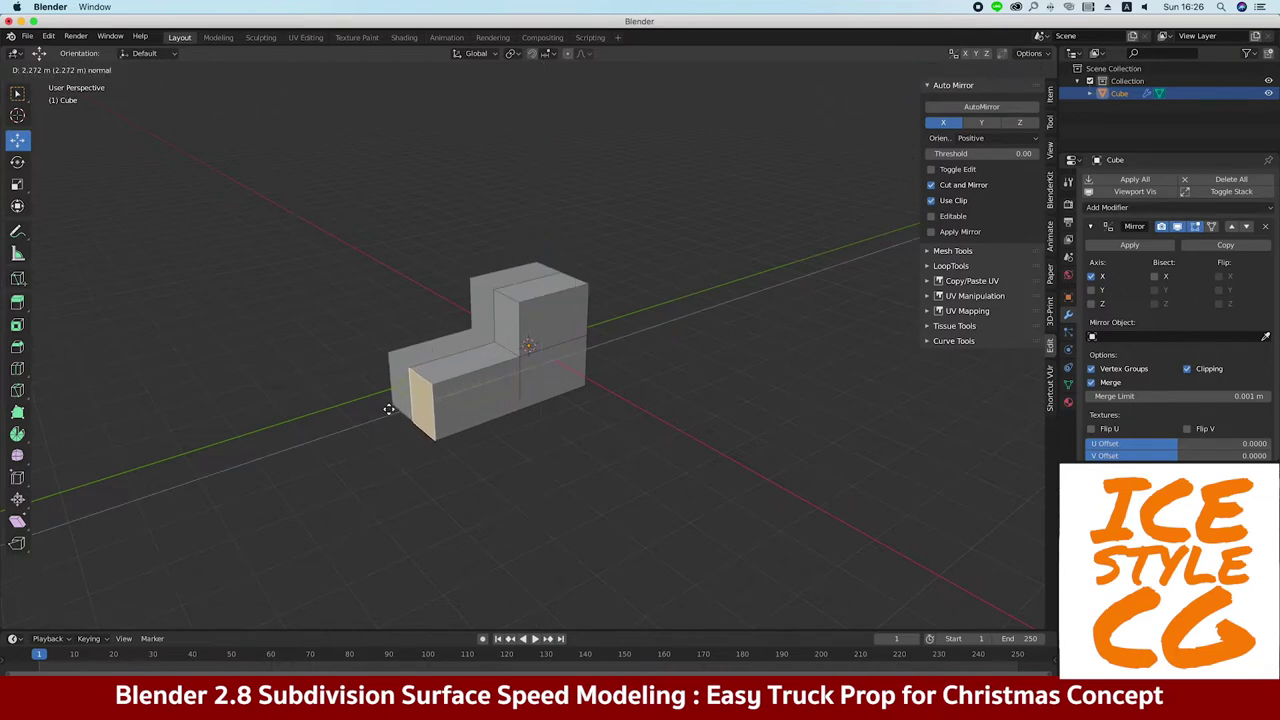
{"action": "left_click", "coordinate": [405, 403]}
{"action": "mouse_move", "coordinate": [371, 323]}
{"action": "middle_mouse_down"}
{"action": "mouse_move", "coordinate": [291, 331]}
{"action": "mouse_move", "coordinate": [527, 401]}
{"action": "middle_mouse_up"}
{"action": "key", "text": "e"}
{"action": "left_click", "coordinate": [655, 470]}
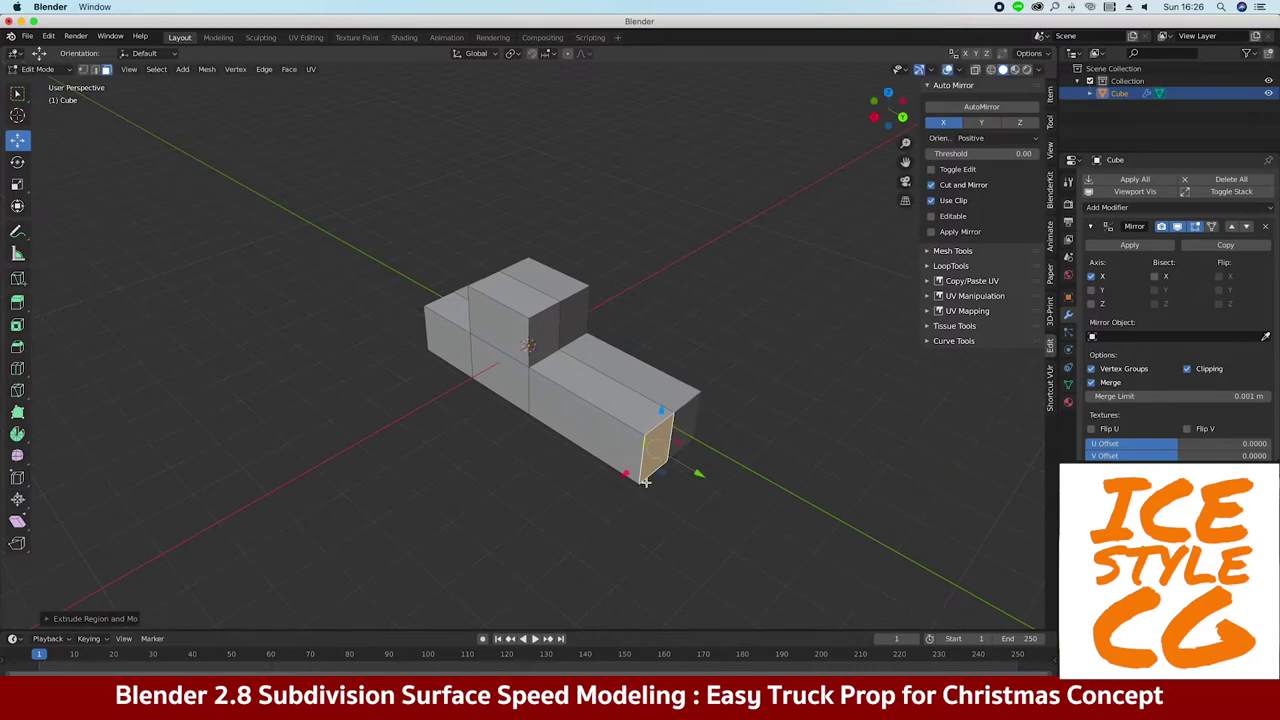
{"action": "mouse_move", "coordinate": [655, 470]}
{"action": "middle_mouse_down"}
{"action": "mouse_move", "coordinate": [751, 347]}
{"action": "mouse_move", "coordinate": [420, 371]}
{"action": "mouse_move", "coordinate": [406, 385]}
{"action": "mouse_move", "coordinate": [449, 260]}
{"action": "mouse_move", "coordinate": [506, 363]}
{"action": "middle_mouse_up"}
{"action": "key", "text": "Tab"}
{"action": "key", "text": "KP_3"}
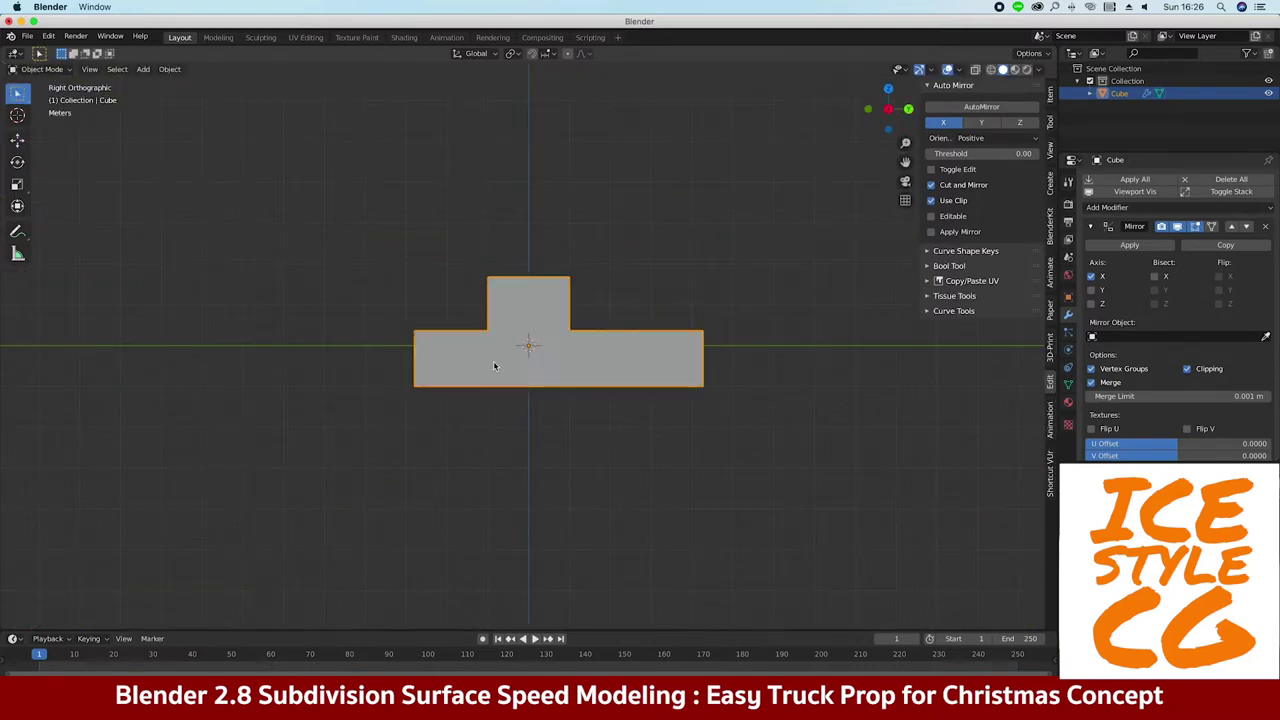
Slant the cab front into a windshield angle and slope the hood's front corner down
{"action": "key", "text": "Tab"}
{"action": "scroll", "coordinate": [394, 317], "scroll_direction": "up", "scroll_amount": 2}
{"action": "key", "text": "b"}
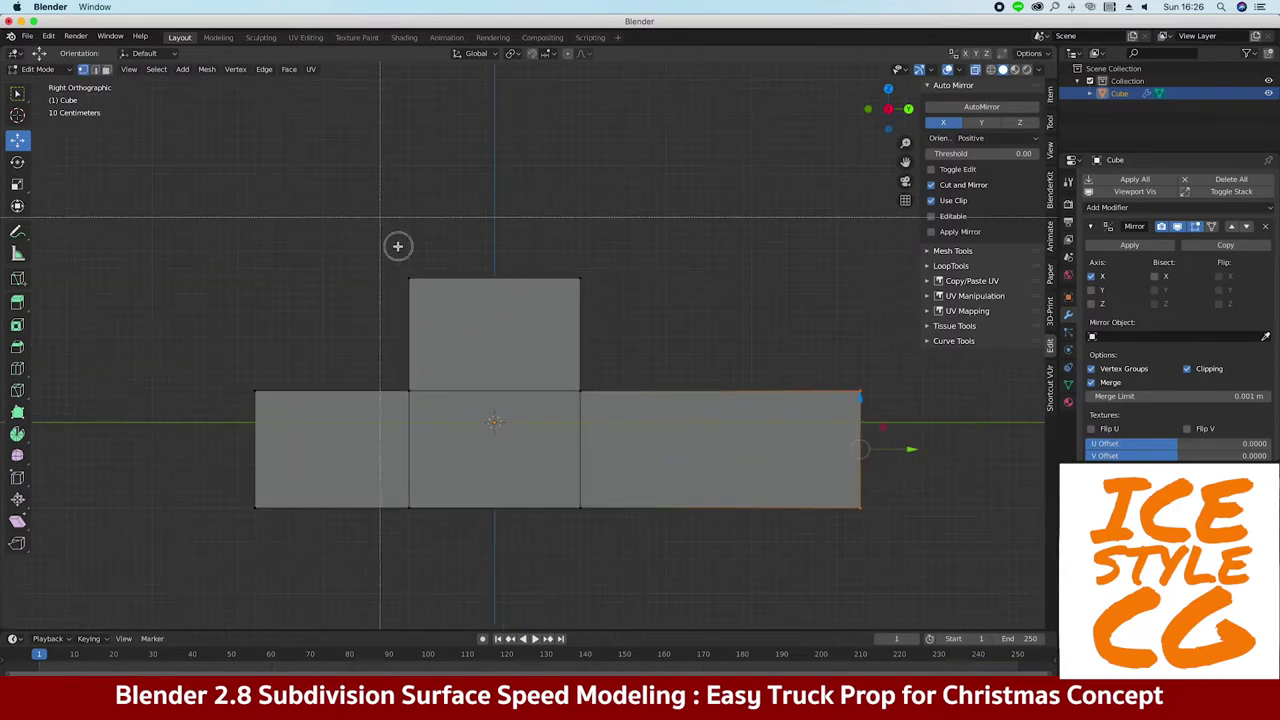
{"action": "left_click_drag", "start_coordinate": [346, 228], "coordinate": [428, 298]}
{"action": "left_click_drag", "start_coordinate": [440, 279], "coordinate": [469, 281]}
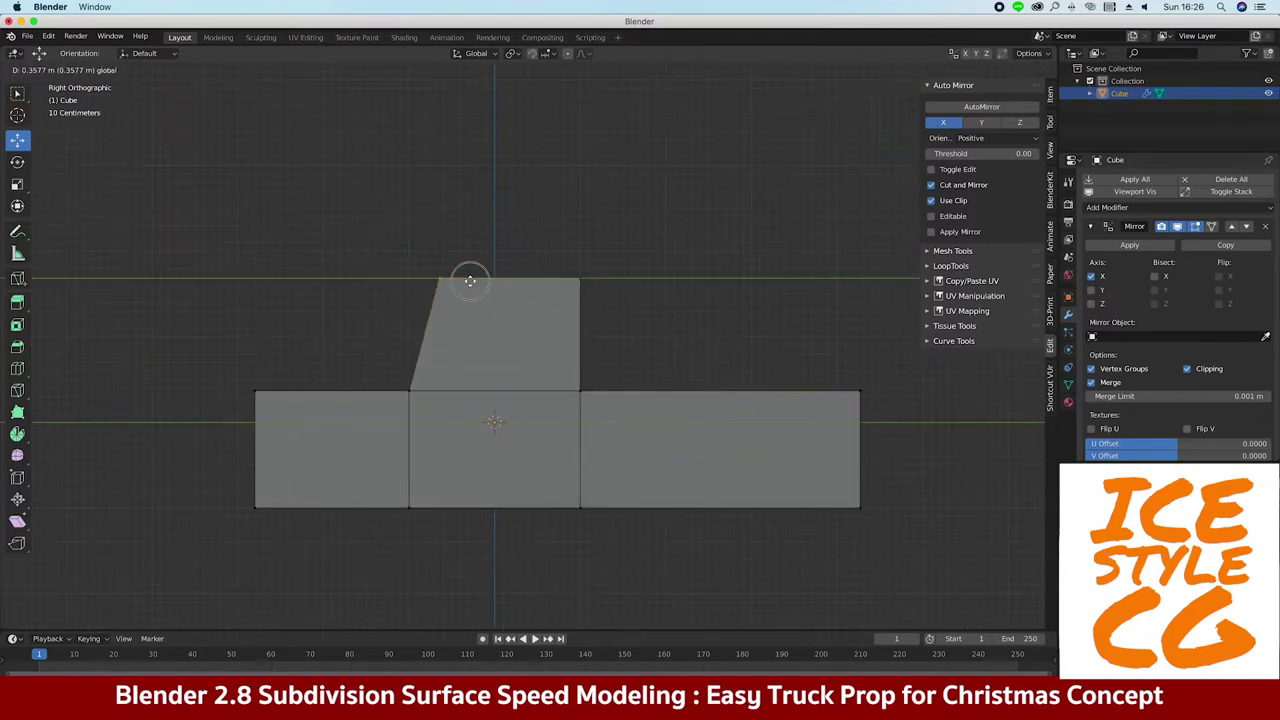
{"action": "left_click", "coordinate": [468, 283]}
{"action": "middle_click_drag", "start_coordinate": [388, 267], "coordinate": [366, 283]}
{"action": "key", "text": "KP_3"}
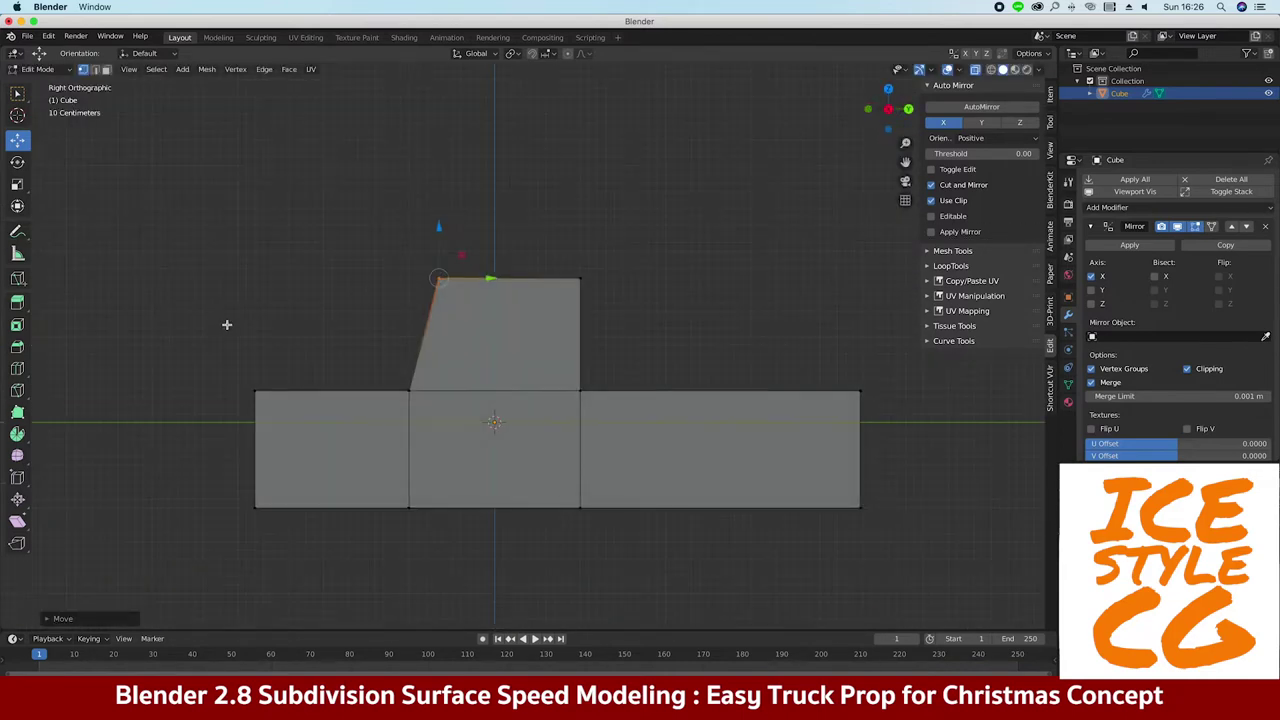
{"action": "key", "text": "g"}
{"action": "left_click", "coordinate": [254, 378]}
{"action": "mouse_move", "coordinate": [171, 321]}
{"action": "middle_mouse_down"}
{"action": "mouse_move", "coordinate": [241, 335]}
{"action": "mouse_move", "coordinate": [183, 337]}
{"action": "middle_mouse_up"}
Inset the cab side face and delete its inner face to open a window
{"action": "key", "text": "3"}
{"action": "left_click", "coordinate": [535, 365]}
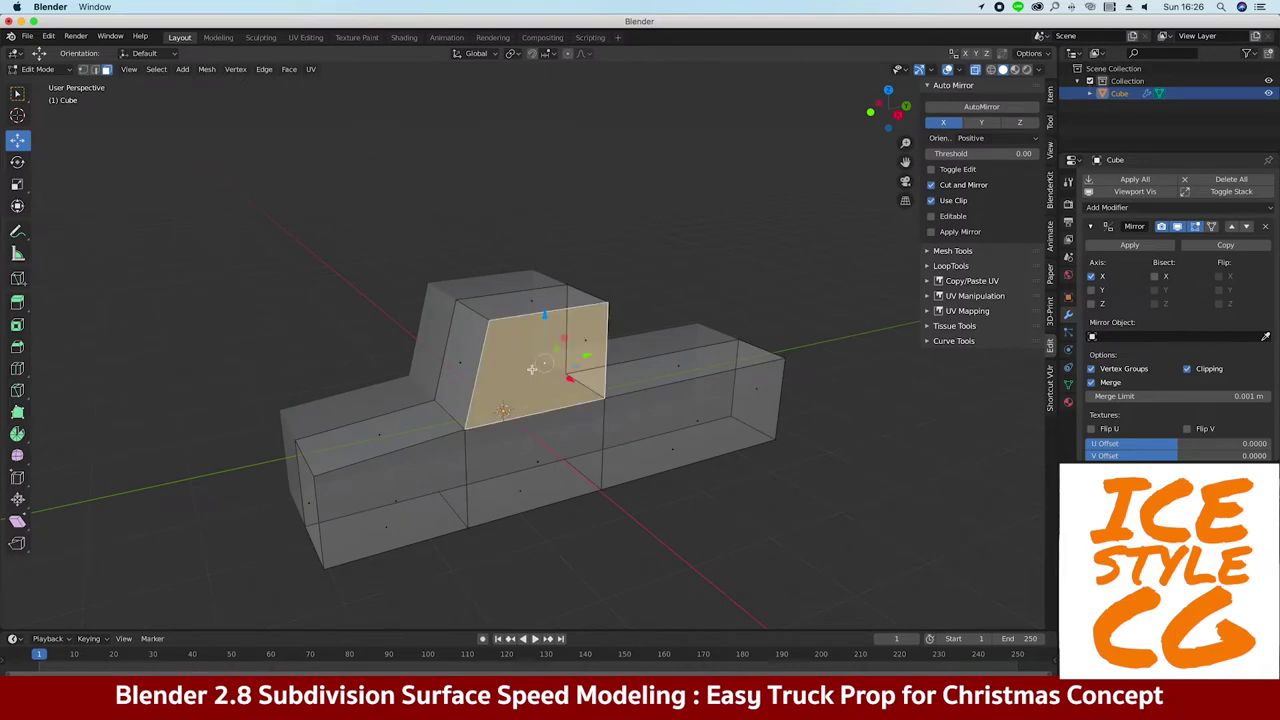
{"action": "key", "text": "KP_3"}
{"action": "middle_click_drag", "start_coordinate": [414, 292], "coordinate": [354, 340]}
{"action": "key", "text": "KP_Decimal"}
{"action": "key", "text": "s"}
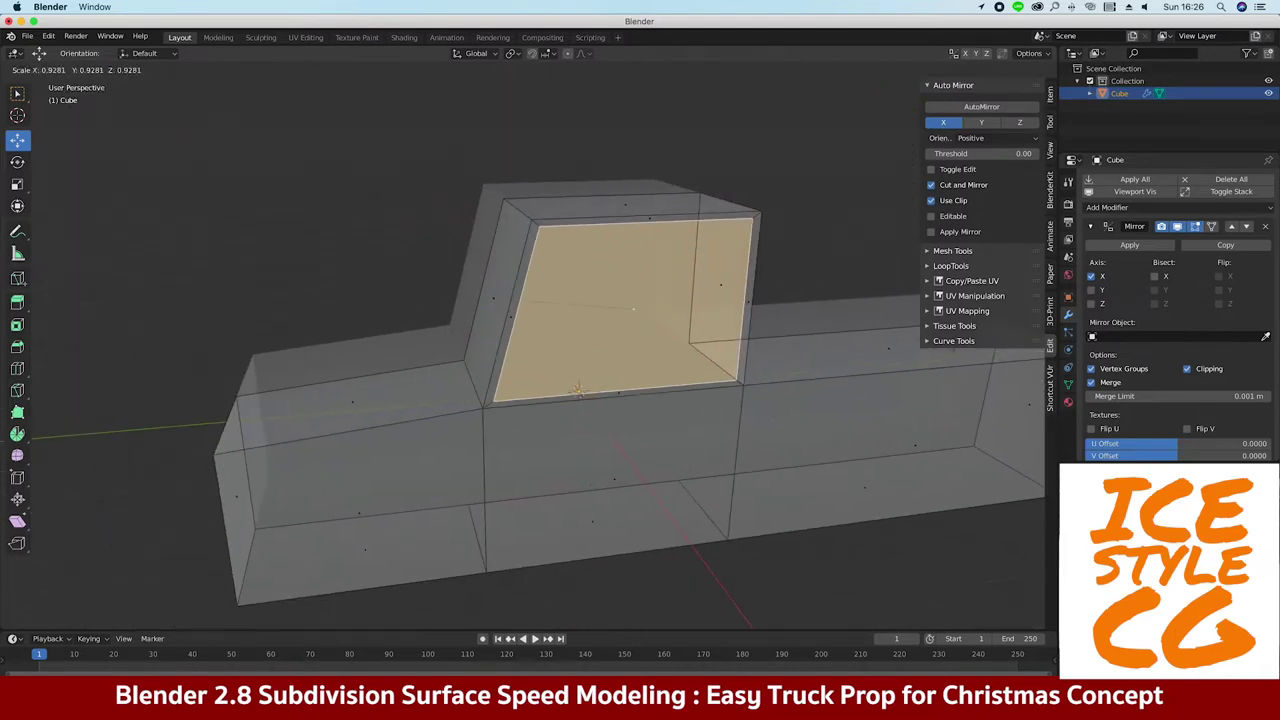
{"action": "middle_click_drag", "start_coordinate": [356, 271], "coordinate": [328, 251]}
{"action": "key", "text": "x"}
{"action": "left_click", "coordinate": [343, 262]}
Shrink another cab face into a window, shift it along X, and delete it
{"action": "middle_click_drag", "start_coordinate": [343, 262], "coordinate": [540, 286]}
{"action": "left_click", "coordinate": [540, 290]}
{"action": "key", "text": "s"}
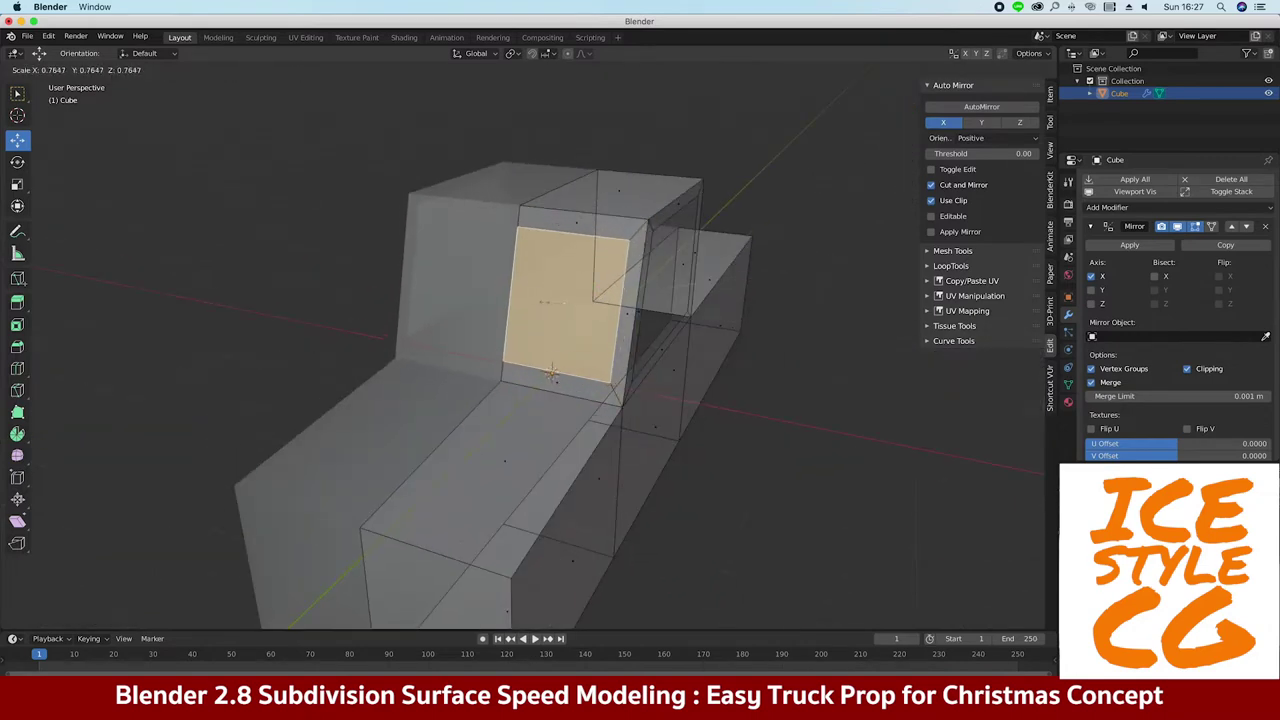
{"action": "left_click", "coordinate": [545, 301]}
{"action": "middle_click_drag", "start_coordinate": [545, 301], "coordinate": [643, 278]}
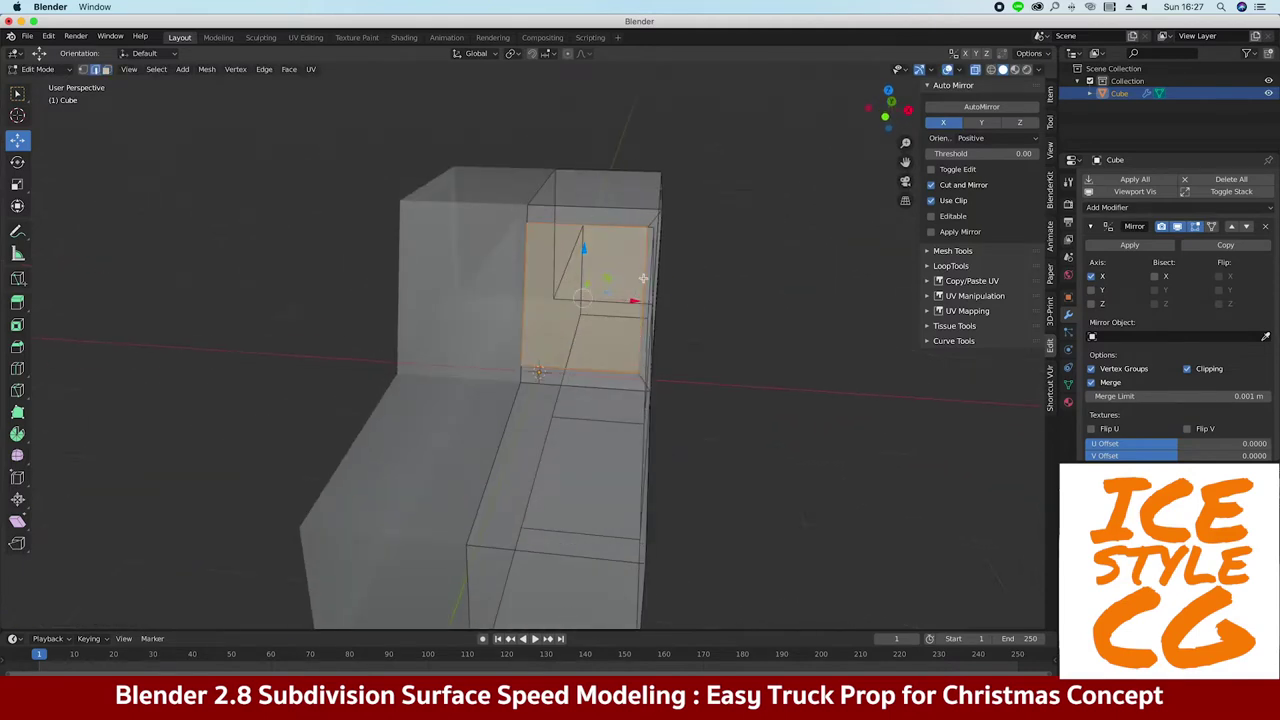
{"action": "key", "text": "g"}
{"action": "key", "text": "x"}
{"action": "left_click", "coordinate": [674, 302]}
{"action": "mouse_move", "coordinate": [674, 302]}
{"action": "middle_mouse_down"}
{"action": "mouse_move", "coordinate": [564, 279]}
{"action": "mouse_move", "coordinate": [523, 286]}
{"action": "mouse_move", "coordinate": [523, 326]}
{"action": "mouse_move", "coordinate": [603, 325]}
{"action": "middle_mouse_up"}
{"action": "key", "text": "x"}
{"action": "left_click", "coordinate": [523, 286]}
Shrink the cab's right side face and delete the windshield face
{"action": "left_click", "coordinate": [603, 325]}
{"action": "key", "text": "s"}
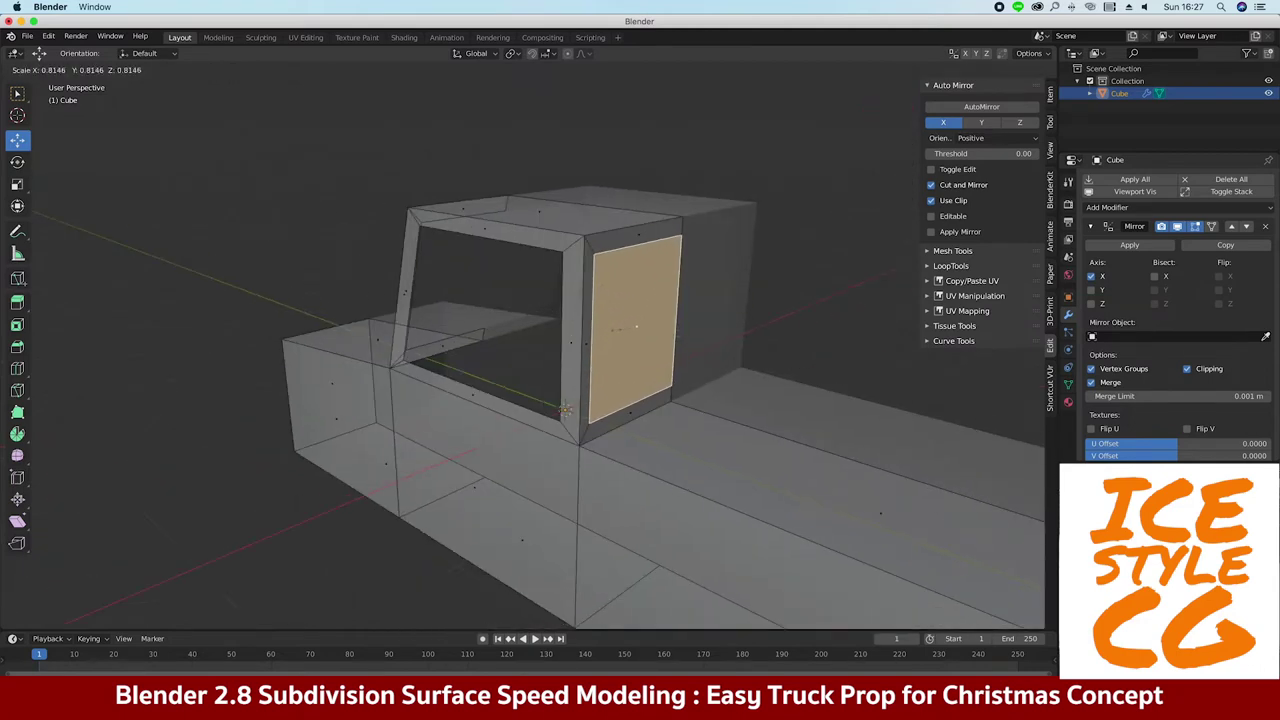
{"action": "middle_click_drag", "start_coordinate": [565, 313], "coordinate": [489, 298]}
{"action": "left_click", "coordinate": [451, 364]}
{"action": "mouse_move", "coordinate": [451, 364]}
{"action": "middle_mouse_down"}
{"action": "mouse_move", "coordinate": [460, 317]}
{"action": "mouse_move", "coordinate": [436, 336]}
{"action": "middle_mouse_up"}
{"action": "left_click", "coordinate": [541, 345]}
{"action": "key", "text": "x"}
{"action": "left_click", "coordinate": [541, 345]}
{"action": "mouse_move", "coordinate": [541, 345]}
{"action": "middle_mouse_down"}
{"action": "mouse_move", "coordinate": [514, 286]}
{"action": "mouse_move", "coordinate": [465, 241]}
{"action": "mouse_move", "coordinate": [470, 262]}
{"action": "mouse_move", "coordinate": [458, 258]}
{"action": "middle_mouse_up"}
Inset the bed's top face, adjust its front edge, and push it down to hollow the bed
{"action": "left_click", "coordinate": [566, 294]}
{"action": "key", "text": "e"}
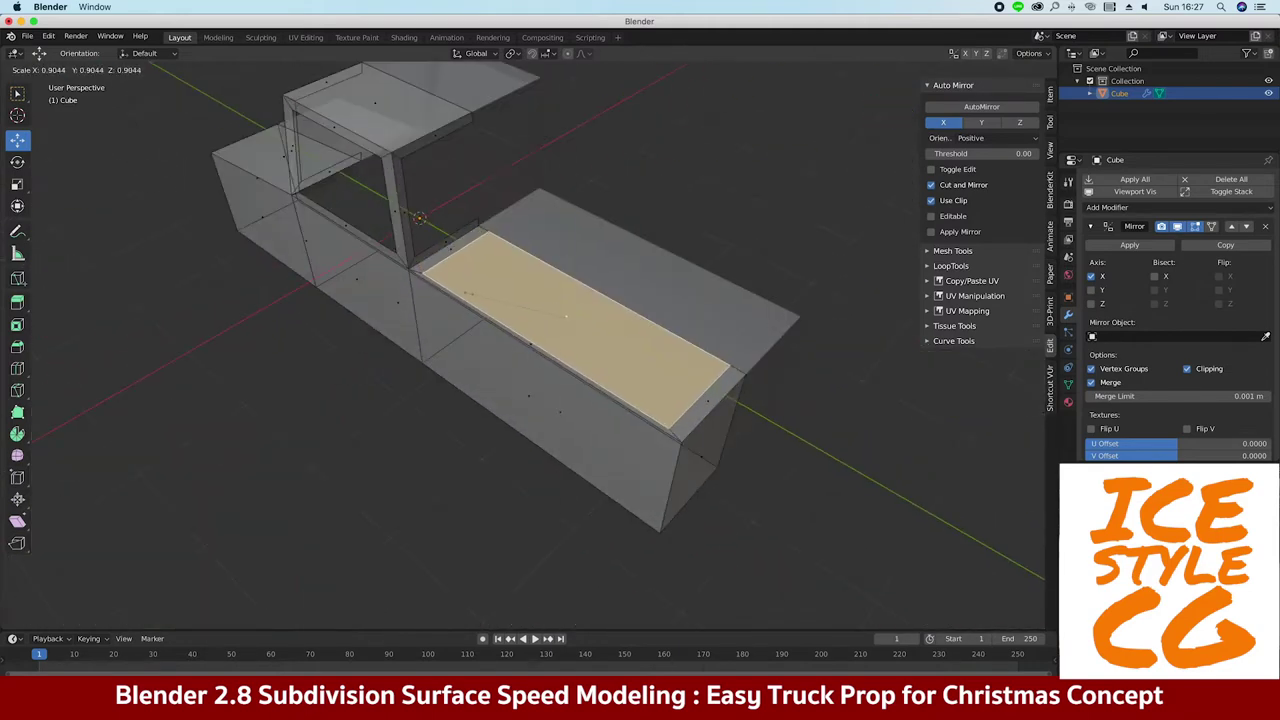
{"action": "mouse_move", "coordinate": [464, 293]}
{"action": "middle_mouse_down"}
{"action": "mouse_move", "coordinate": [434, 329]}
{"action": "mouse_move", "coordinate": [506, 343]}
{"action": "mouse_move", "coordinate": [470, 379]}
{"action": "mouse_move", "coordinate": [487, 335]}
{"action": "mouse_move", "coordinate": [300, 286]}
{"action": "mouse_move", "coordinate": [461, 298]}
{"action": "mouse_move", "coordinate": [514, 323]}
{"action": "mouse_move", "coordinate": [474, 257]}
{"action": "mouse_move", "coordinate": [486, 271]}
{"action": "mouse_move", "coordinate": [470, 267]}
{"action": "middle_mouse_up"}
{"action": "left_click", "coordinate": [491, 354]}
{"action": "key", "text": "g"}
{"action": "left_click", "coordinate": [477, 343]}
{"action": "left_click", "coordinate": [477, 364]}
{"action": "key", "text": "alt+z"}
{"action": "key", "text": "e"}
{"action": "left_click", "coordinate": [485, 340]}
Back in Object Mode, apply the truck's scale with Ctrl+A
{"action": "key", "text": "Tab"}
{"action": "key", "text": "alt+z"}
{"action": "left_click", "coordinate": [277, 306]}
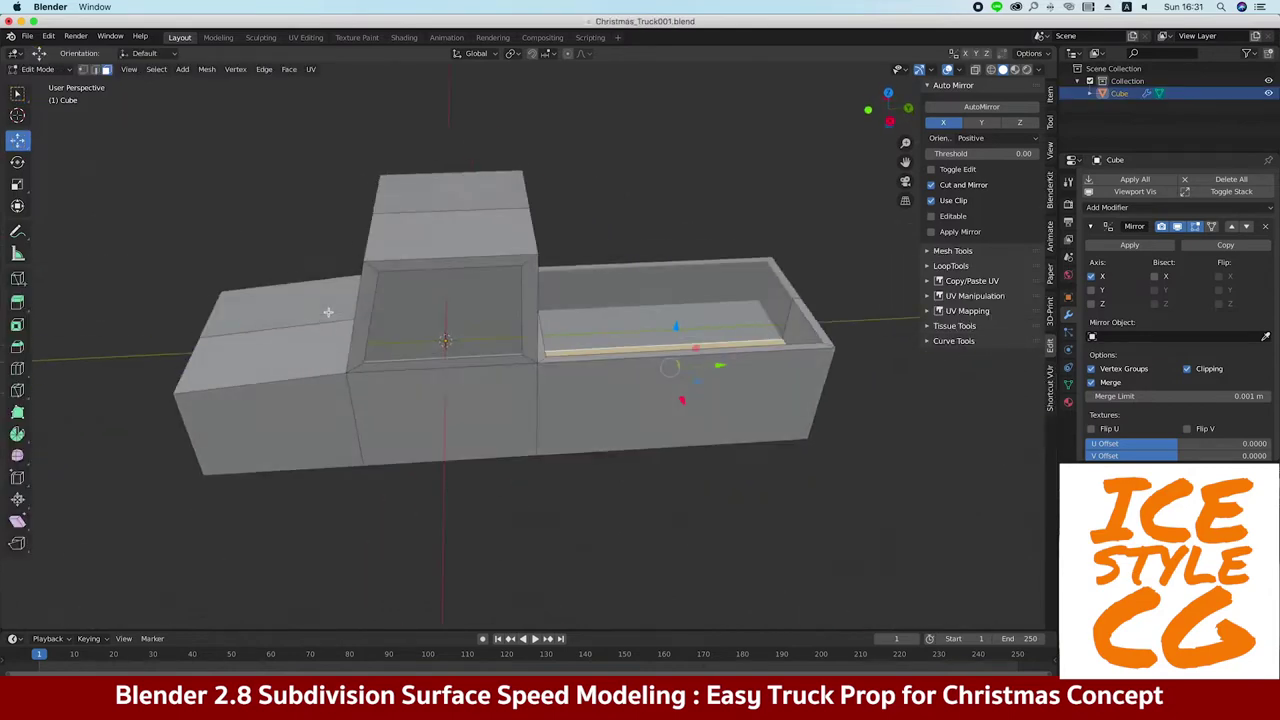
{"action": "key", "text": "Tab"}
{"action": "middle_click_drag", "start_coordinate": [328, 312], "coordinate": [331, 257]}
{"action": "left_click", "coordinate": [169, 69]}
{"action": "left_click", "coordinate": [310, 172]}
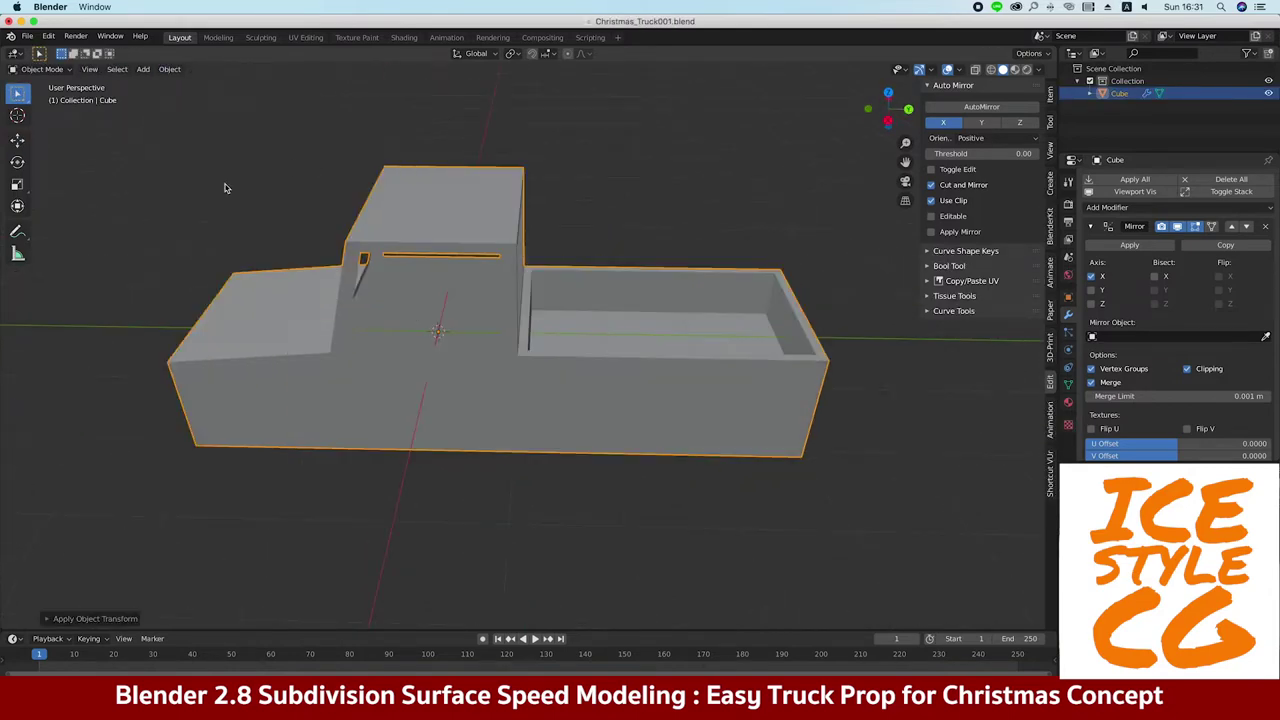
Try a Solidify modifier at 0.15 m thickness, then remove it
{"action": "middle_click_drag", "start_coordinate": [225, 188], "coordinate": [464, 370]}
{"action": "left_click", "coordinate": [1102, 208]}
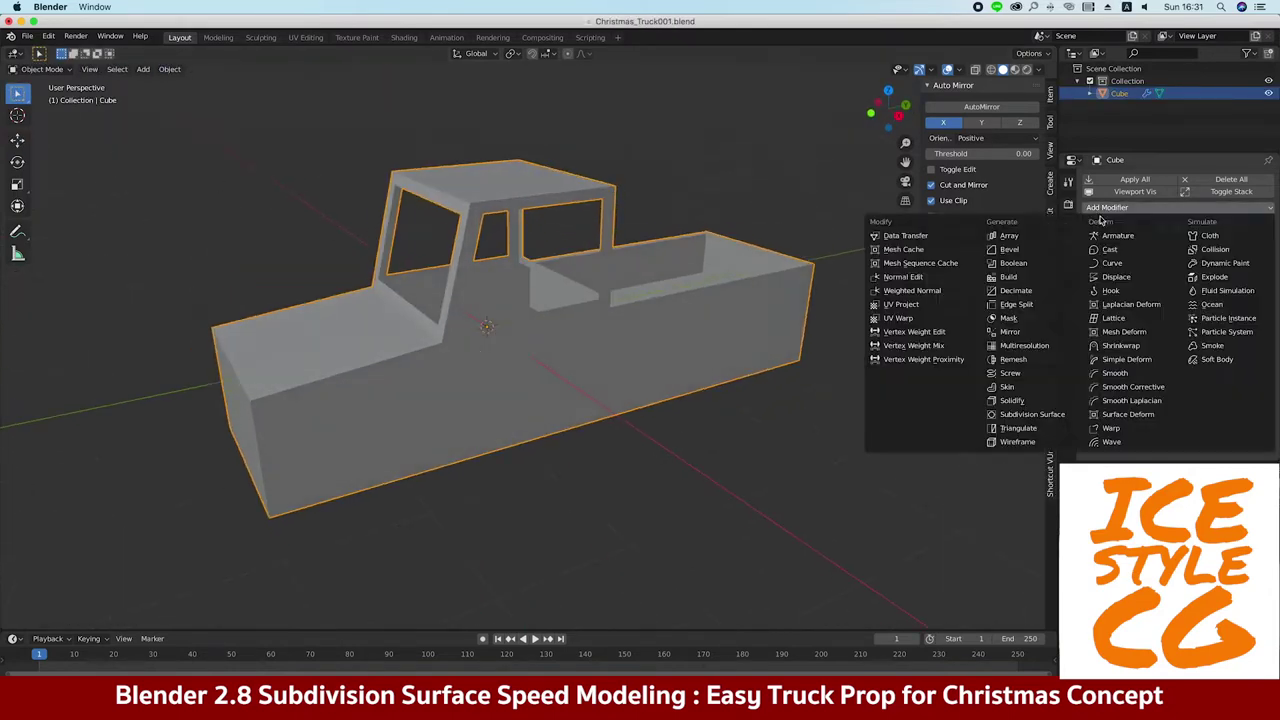
{"action": "left_click", "coordinate": [1015, 400]}
{"action": "left_click_drag", "start_coordinate": [1123, 285], "coordinate": [1135, 285]}
{"action": "middle_click_drag", "start_coordinate": [230, 250], "coordinate": [320, 280]}
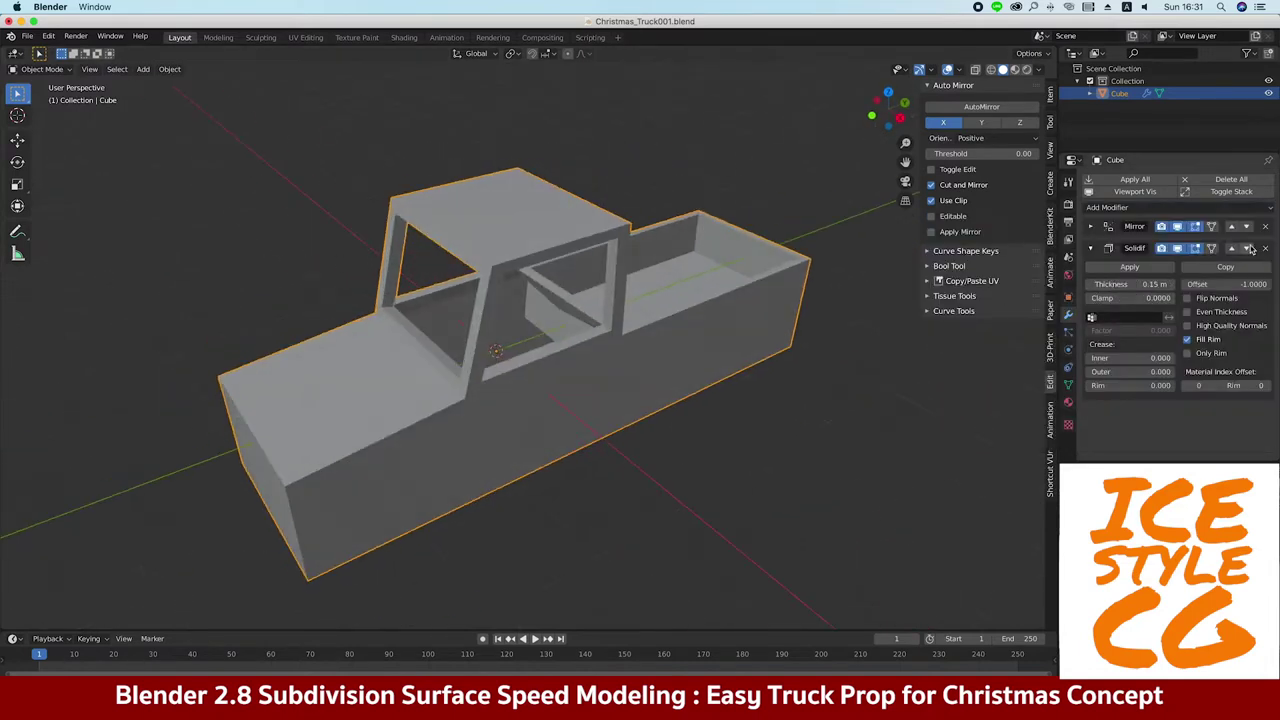
{"action": "left_click", "coordinate": [1264, 248]}
{"action": "mouse_move", "coordinate": [371, 229]}
{"action": "middle_mouse_down"}
{"action": "mouse_move", "coordinate": [366, 297]}
{"action": "mouse_move", "coordinate": [423, 251]}
{"action": "mouse_move", "coordinate": [384, 308]}
{"action": "mouse_move", "coordinate": [320, 279]}
{"action": "mouse_move", "coordinate": [448, 402]}
{"action": "middle_mouse_up"}
Add a Subdivision Surface modifier with viewport and render levels at 3 and optimal display on
{"action": "left_click", "coordinate": [1107, 207]}
{"action": "left_click", "coordinate": [1057, 415]}
{"action": "left_click", "coordinate": [1168, 324]}
{"action": "left_click", "coordinate": [1168, 324]}
{"action": "left_click", "coordinate": [1168, 311]}
{"action": "left_click", "coordinate": [1188, 325]}
{"action": "key", "text": "KP_1"}
{"action": "key", "text": "KP_3"}
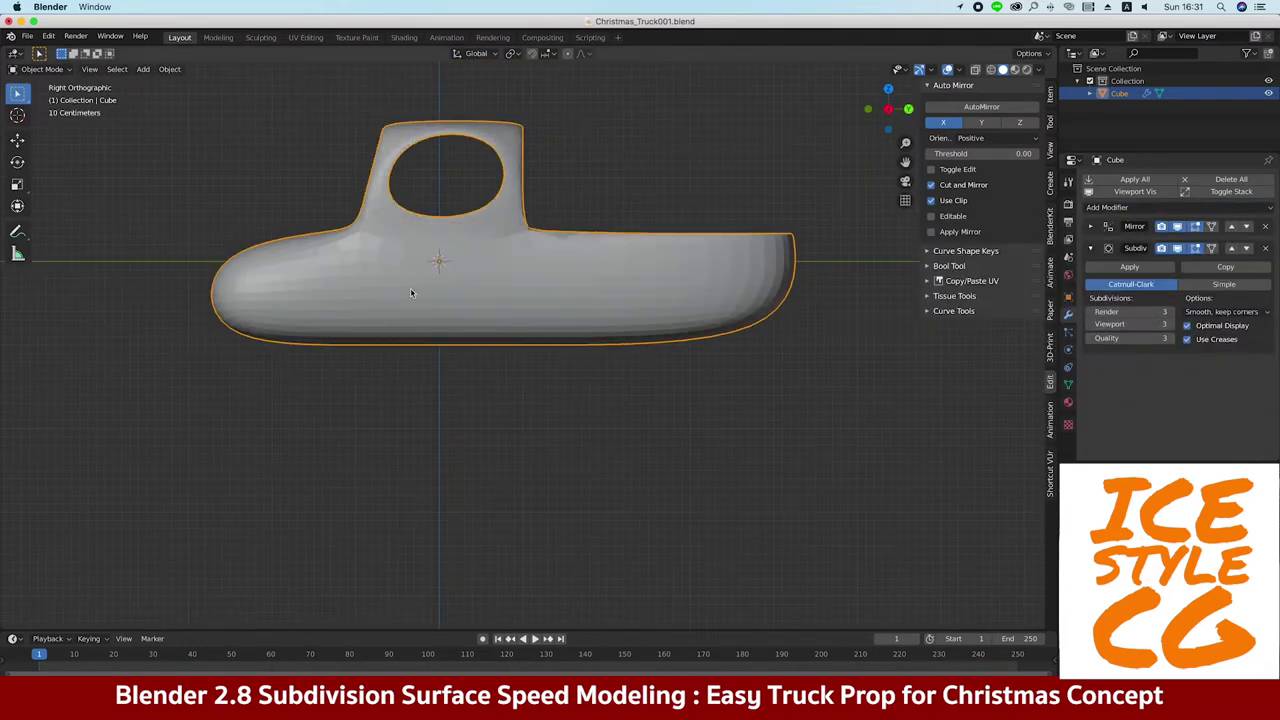
{"action": "key", "text": "Tab"}
{"action": "middle_click_drag", "start_coordinate": [418, 306], "coordinate": [610, 312]}
Add edge loops near the rear and on the cab, sliding them to tighten the roof
{"action": "left_click", "coordinate": [650, 400]}
{"action": "key", "text": "g"}
{"action": "key", "text": "g"}
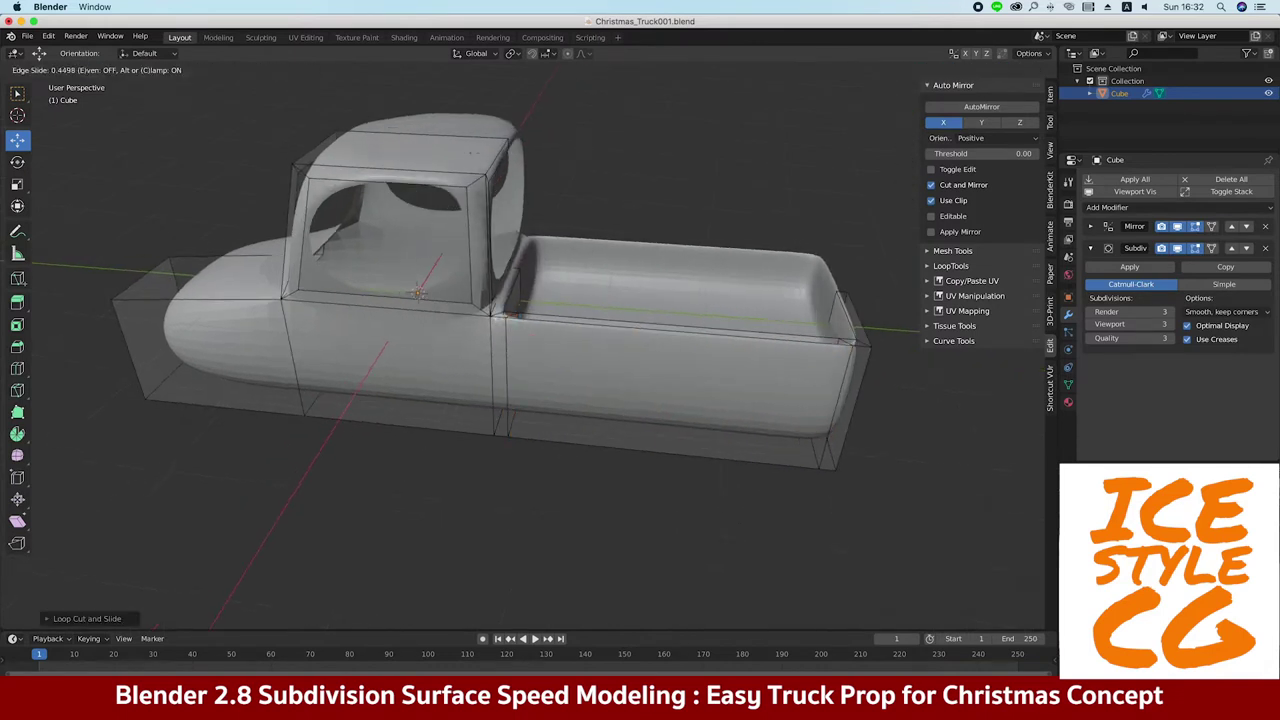
{"action": "key", "text": "g"}
{"action": "key", "text": "g"}
{"action": "mouse_move", "coordinate": [346, 202]}
{"action": "middle_mouse_down"}
{"action": "mouse_move", "coordinate": [399, 205]}
{"action": "mouse_move", "coordinate": [428, 255]}
{"action": "middle_mouse_up"}
{"action": "key", "text": "g"}
{"action": "key", "text": "g"}
{"action": "left_click", "coordinate": [390, 205]}
{"action": "key", "text": "g"}
{"action": "key", "text": "g"}
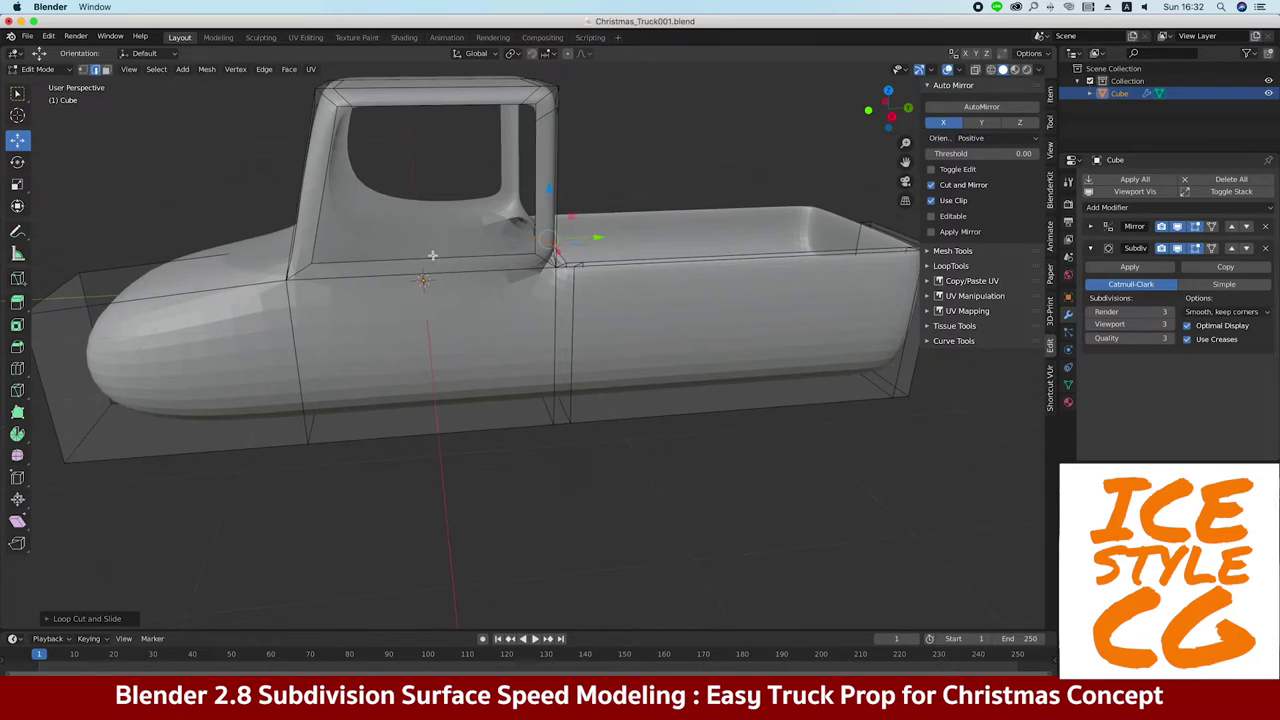
{"action": "key", "text": "g"}
{"action": "key", "text": "g"}
Cut a horizontal body loop and a loop down the front and side, sliding them into place
{"action": "key", "text": "ctrl+r"}
{"action": "left_click", "coordinate": [318, 297]}
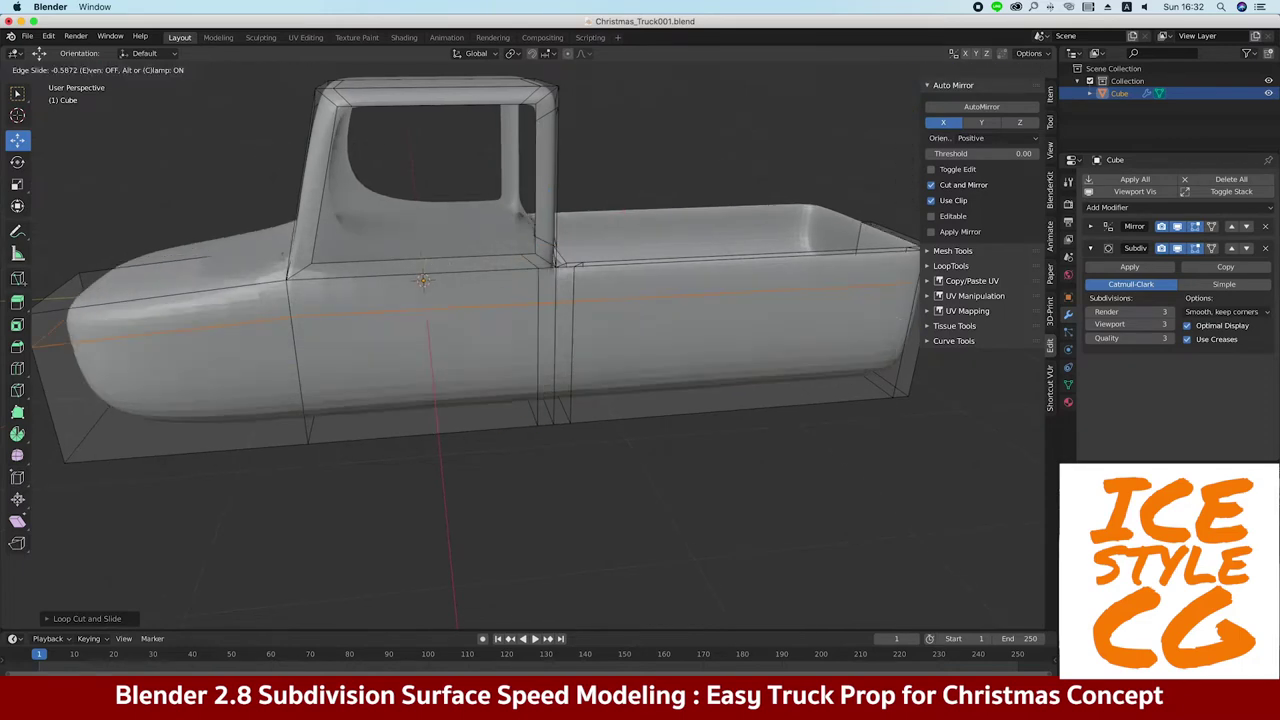
{"action": "left_click", "coordinate": [294, 350]}
{"action": "middle_click_drag", "start_coordinate": [294, 350], "coordinate": [522, 171]}
{"action": "key", "text": "g"}
{"action": "key", "text": "g"}
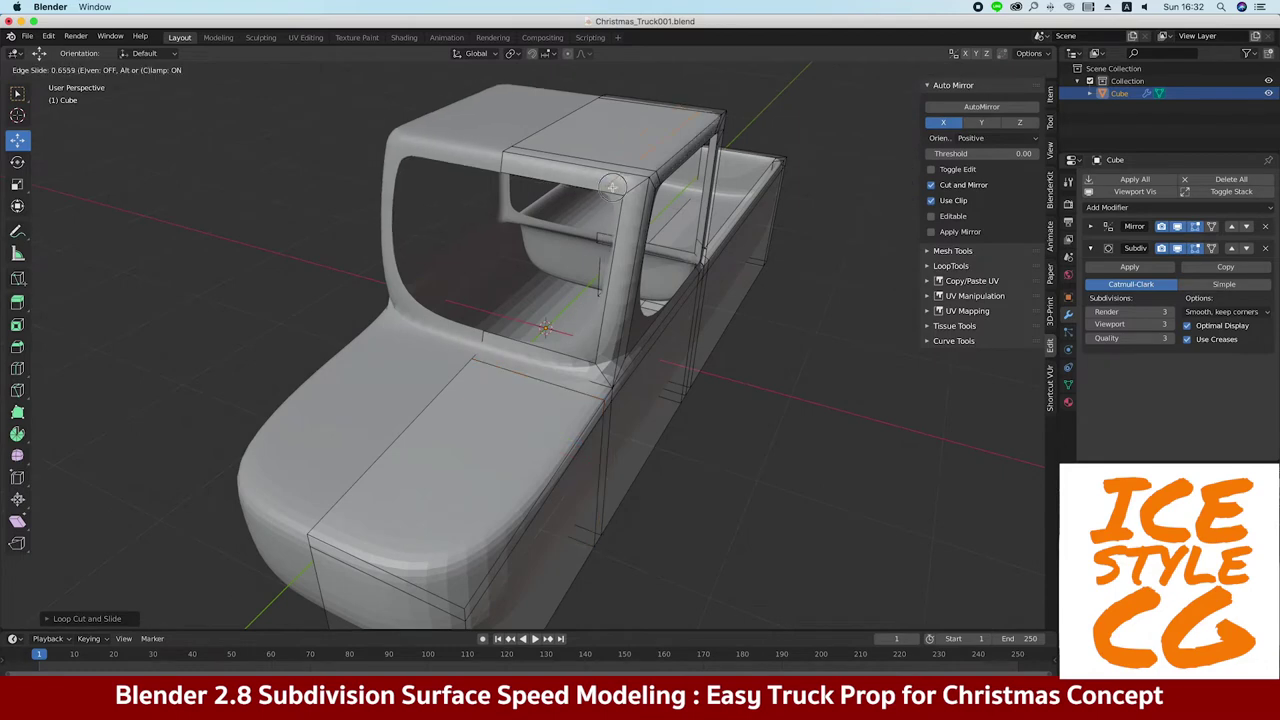
{"action": "left_click", "coordinate": [629, 252]}
{"action": "key", "text": "g"}
{"action": "key", "text": "g"}
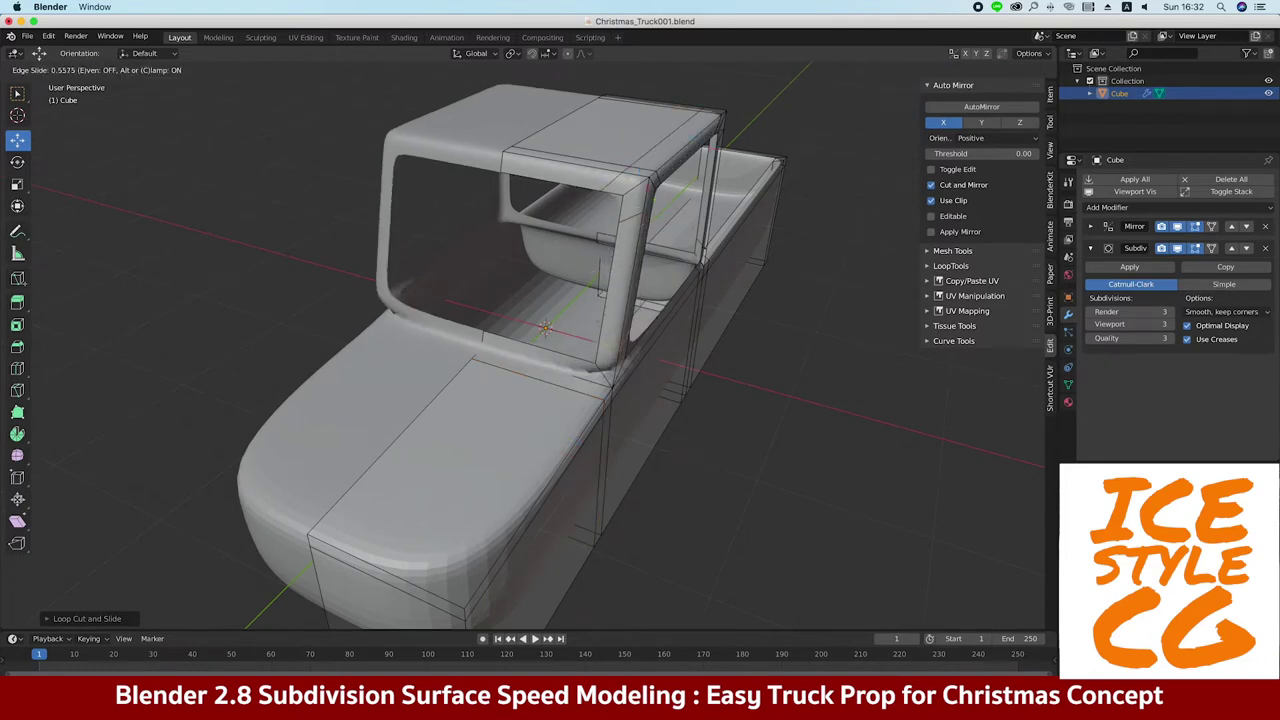
{"action": "left_click", "coordinate": [542, 337]}
{"action": "mouse_move", "coordinate": [545, 330]}
{"action": "middle_mouse_down"}
{"action": "mouse_move", "coordinate": [450, 290]}
{"action": "mouse_move", "coordinate": [764, 338]}
{"action": "middle_mouse_up"}
{"action": "left_click", "coordinate": [450, 287]}
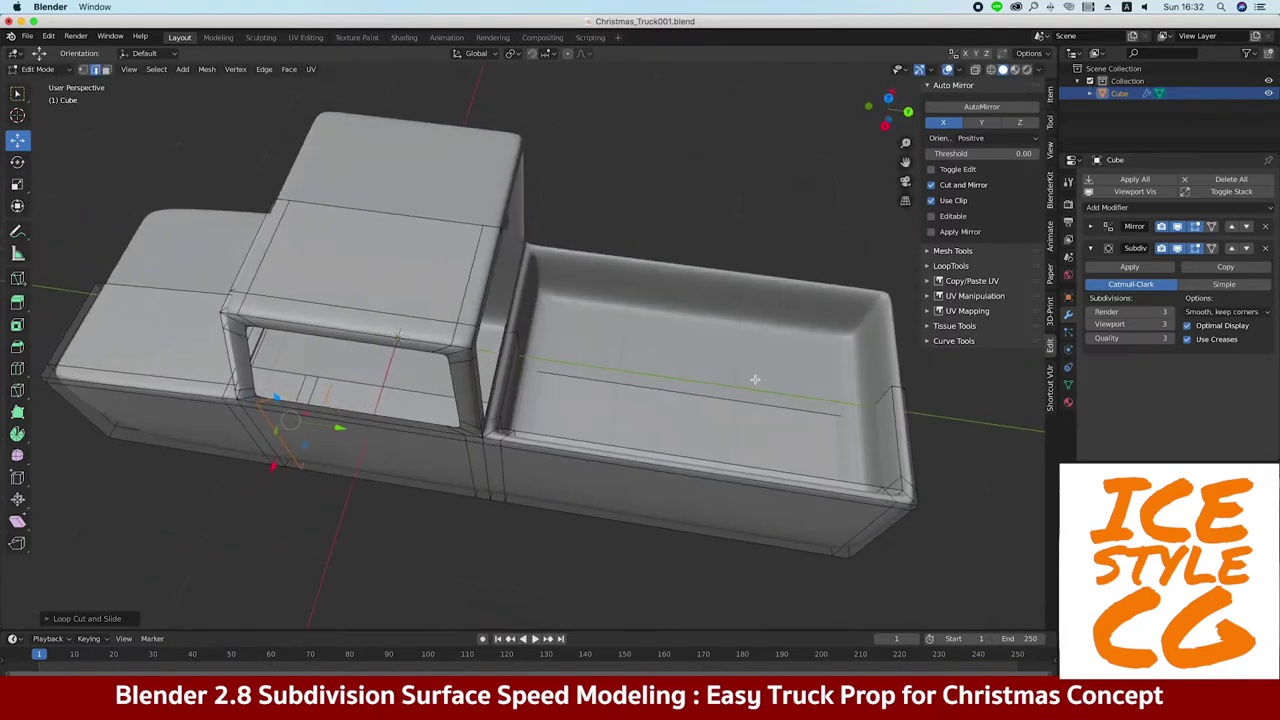
Inspect the truck from above and below, then add a vertical edge loop near the front
{"action": "key", "text": "KP_7"}
{"action": "mouse_move", "coordinate": [765, 400]}
{"action": "middle_mouse_down"}
{"action": "mouse_move", "coordinate": [830, 337]}
{"action": "mouse_move", "coordinate": [808, 271]}
{"action": "mouse_move", "coordinate": [663, 197]}
{"action": "mouse_move", "coordinate": [361, 221]}
{"action": "middle_mouse_up"}
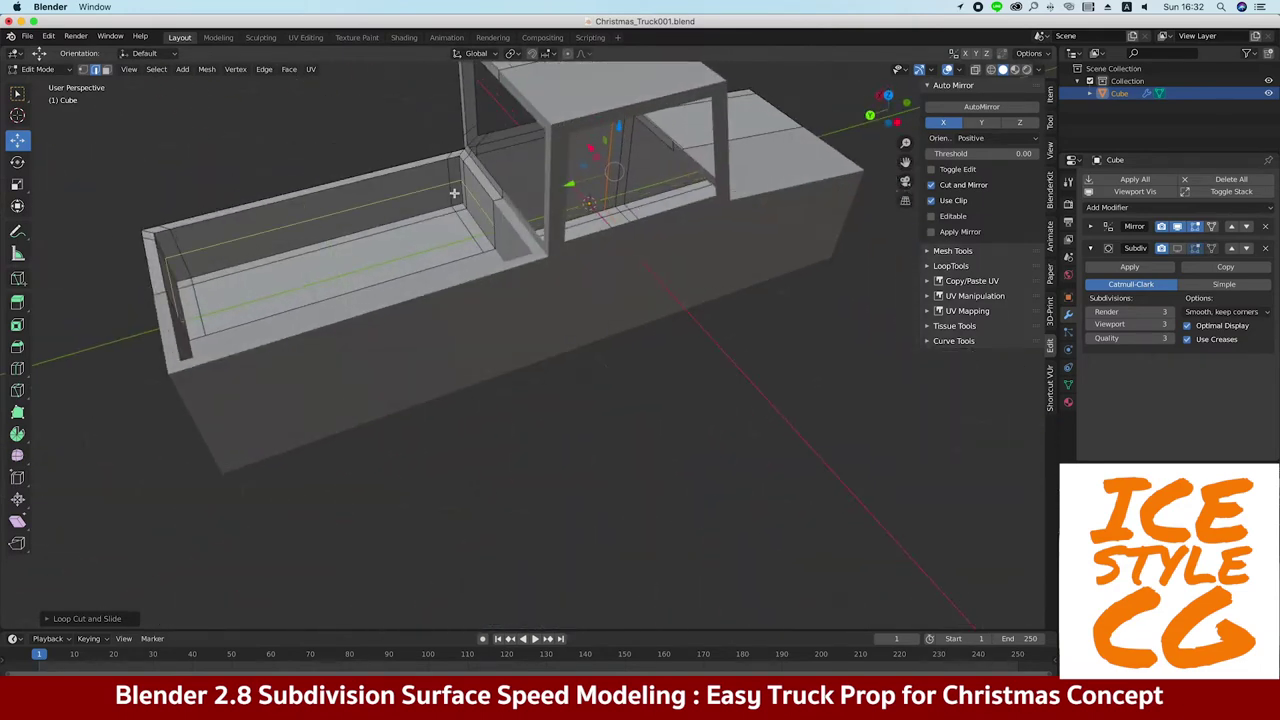
{"action": "mouse_move", "coordinate": [453, 204]}
{"action": "middle_mouse_down"}
{"action": "mouse_move", "coordinate": [557, 263]}
{"action": "mouse_move", "coordinate": [429, 251]}
{"action": "mouse_move", "coordinate": [390, 212]}
{"action": "mouse_move", "coordinate": [352, 220]}
{"action": "mouse_move", "coordinate": [704, 215]}
{"action": "mouse_move", "coordinate": [430, 253]}
{"action": "mouse_move", "coordinate": [476, 271]}
{"action": "middle_mouse_up"}
{"action": "key", "text": "KP_3"}
{"action": "left_click", "coordinate": [246, 247]}
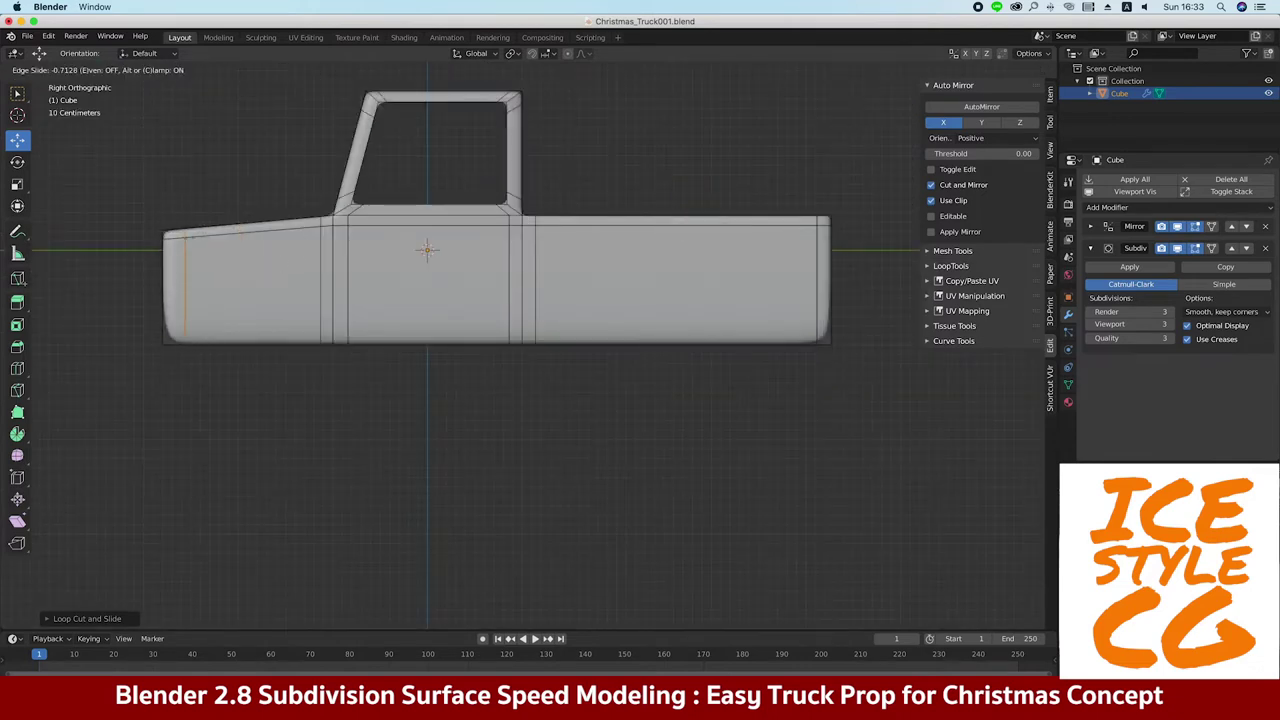
{"action": "middle_click_drag", "start_coordinate": [181, 240], "coordinate": [99, 345]}
{"action": "middle_click_drag", "start_coordinate": [68, 271], "coordinate": [131, 227]}
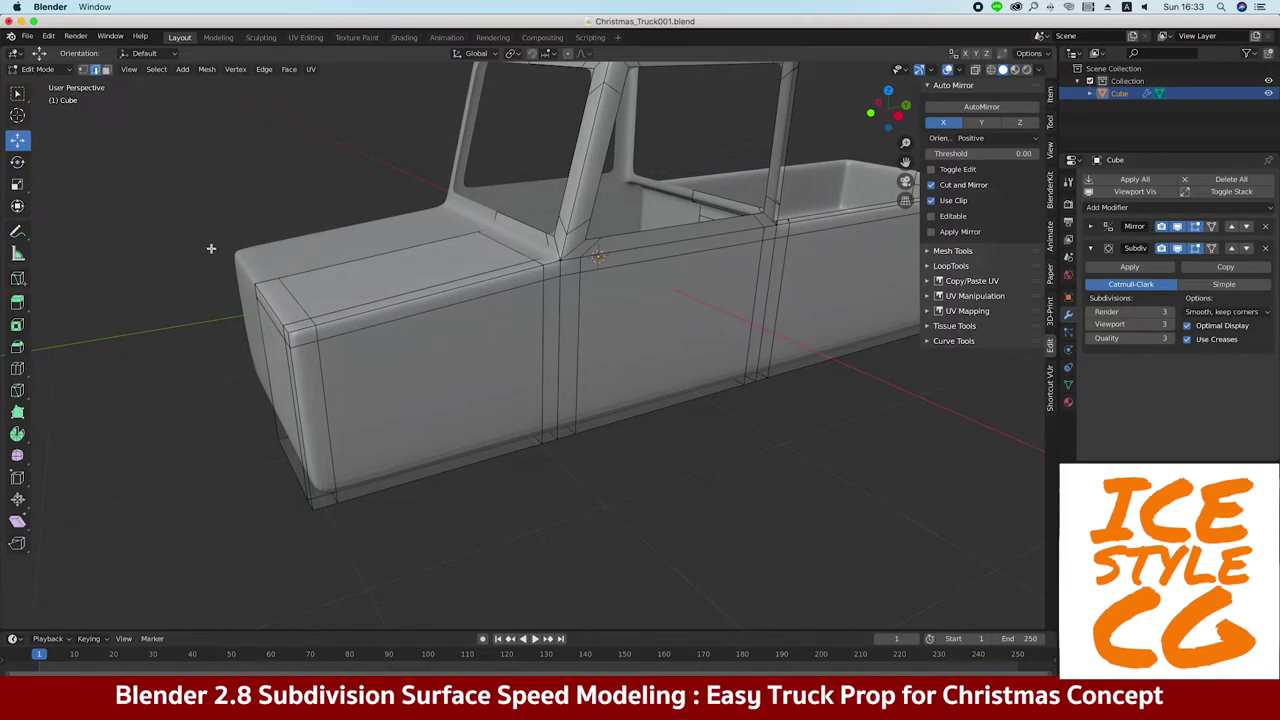
{"action": "key", "text": "1"}
{"action": "middle_click_drag", "start_coordinate": [183, 302], "coordinate": [291, 289]}
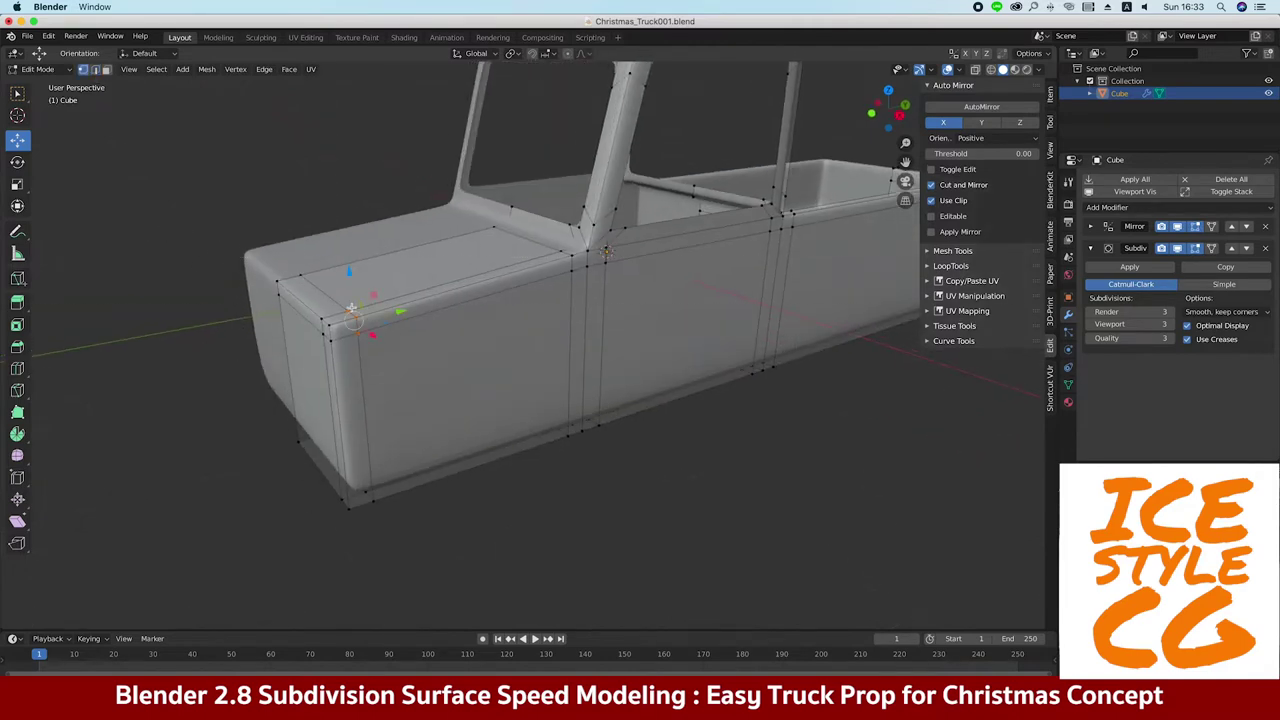
{"action": "left_click", "coordinate": [282, 313]}
Adjust the body's front-top vertex and cut a new edge loop near the bottom front
{"action": "key", "text": "KP_3"}
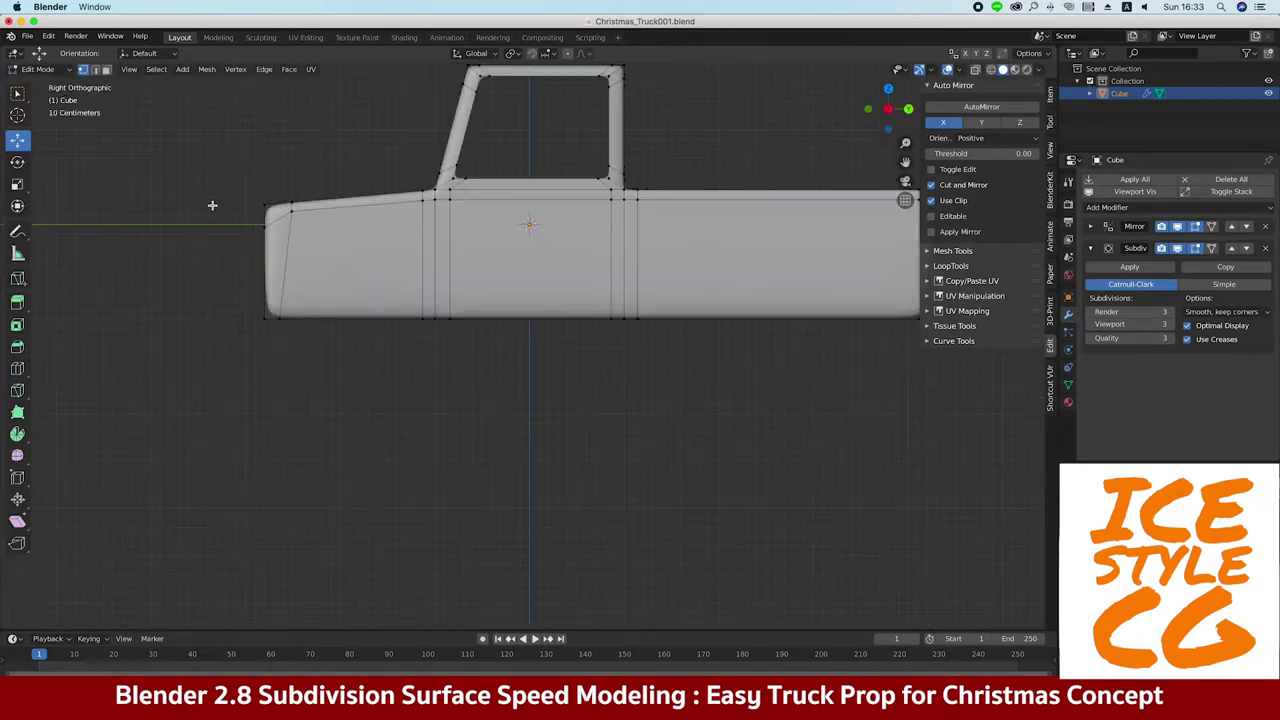
{"action": "left_click_drag", "start_coordinate": [249, 191], "coordinate": [270, 220]}
{"action": "key", "text": "alt+z"}
{"action": "scroll", "coordinate": [263, 200], "scroll_direction": "up", "scroll_amount": 4}
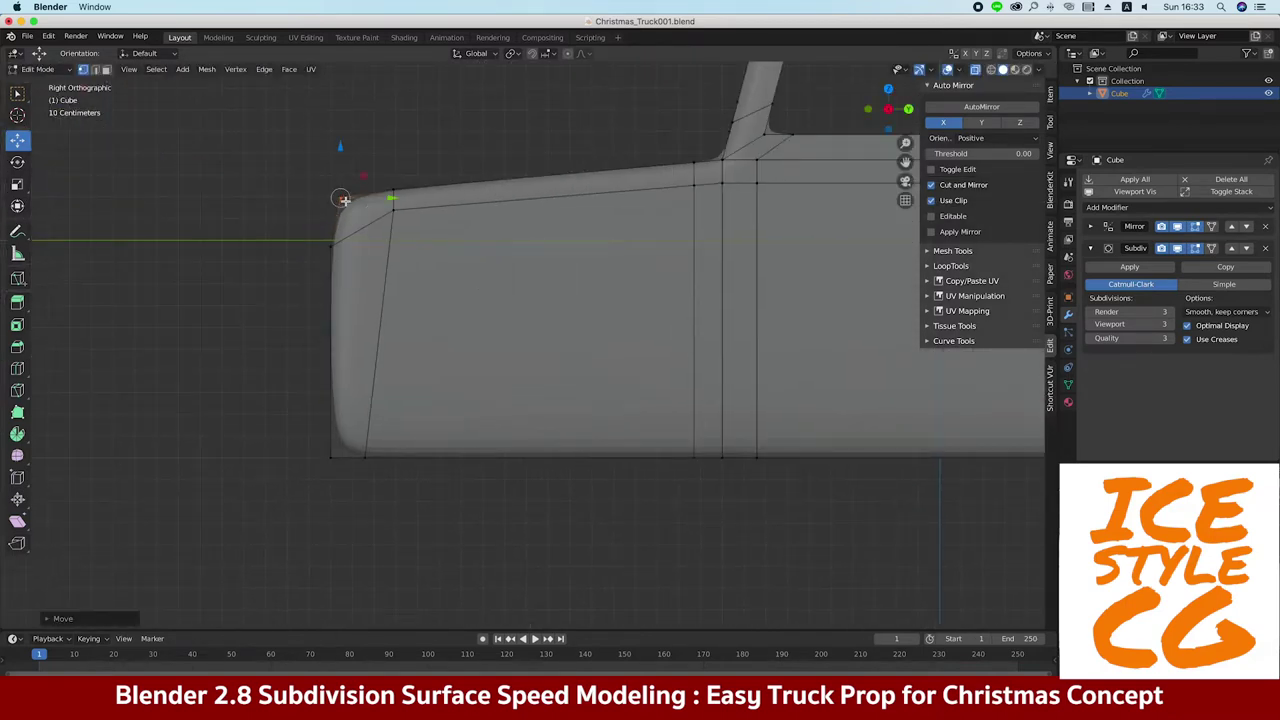
{"action": "key", "text": "ctrl+r"}
{"action": "left_click", "coordinate": [369, 310]}
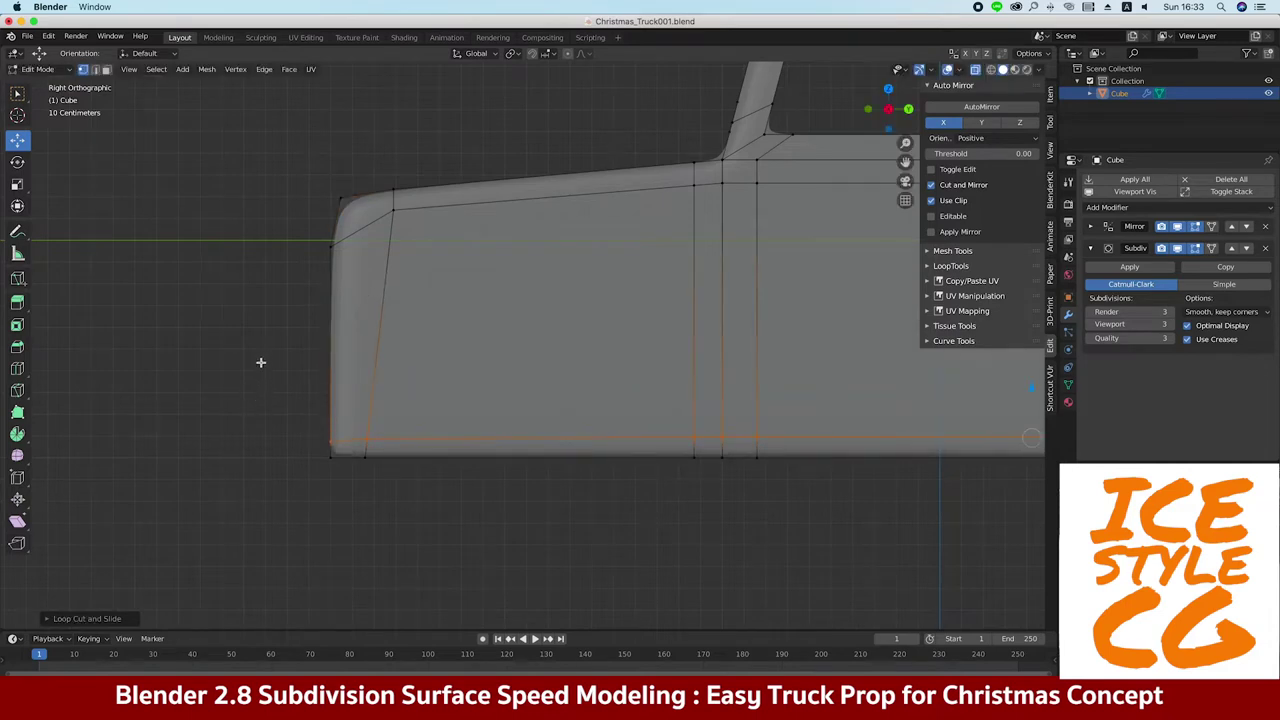
{"action": "scroll", "coordinate": [260, 362], "scroll_direction": "down", "scroll_amount": 3}
{"action": "middle_click_drag", "start_coordinate": [271, 408], "coordinate": [290, 352]}
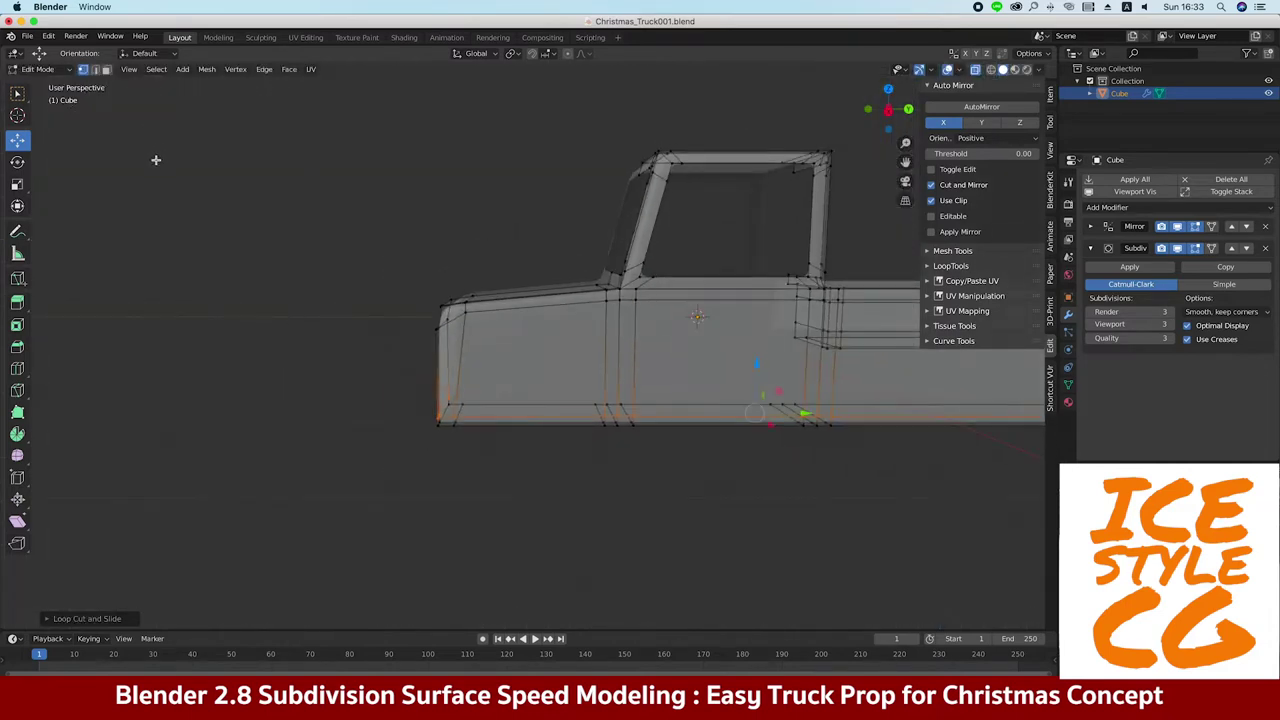
{"action": "scroll", "coordinate": [230, 255], "scroll_direction": "down", "scroll_amount": 3}
{"action": "mouse_move", "coordinate": [251, 274]}
{"action": "middle_mouse_down"}
{"action": "mouse_move", "coordinate": [329, 303]}
{"action": "mouse_move", "coordinate": [351, 349]}
{"action": "mouse_move", "coordinate": [333, 309]}
{"action": "mouse_move", "coordinate": [266, 289]}
{"action": "mouse_move", "coordinate": [330, 300]}
{"action": "middle_mouse_up"}
Return to Object Mode and select the truck body
{"action": "key", "text": "Tab"}
{"action": "scroll", "coordinate": [400, 280], "scroll_direction": "up", "scroll_amount": 4}
{"action": "middle_click_drag", "start_coordinate": [420, 280], "coordinate": [475, 265]}
{"action": "left_click", "coordinate": [552, 286]}
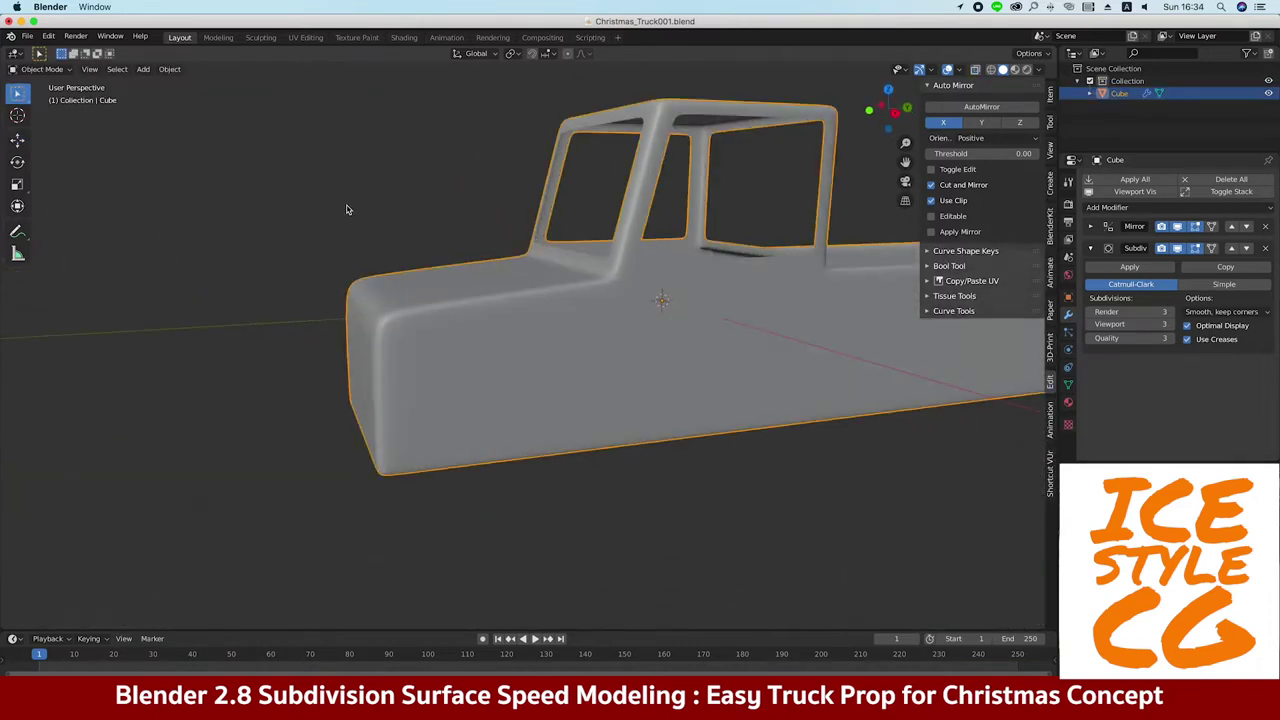
Add a Solidify modifier to the truck body with inner and outer crease of 0.5
{"action": "middle_click_drag", "start_coordinate": [346, 214], "coordinate": [409, 270]}
{"action": "right_click", "coordinate": [409, 270]}
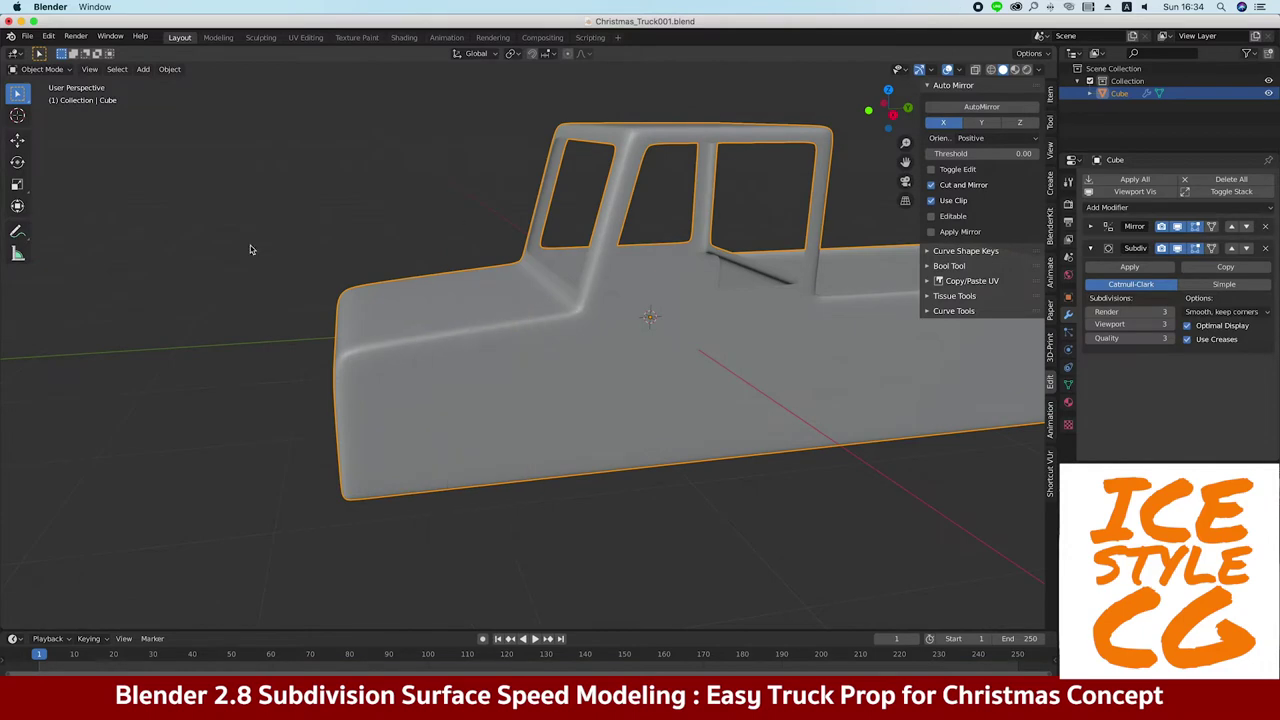
{"action": "left_click", "coordinate": [1110, 207]}
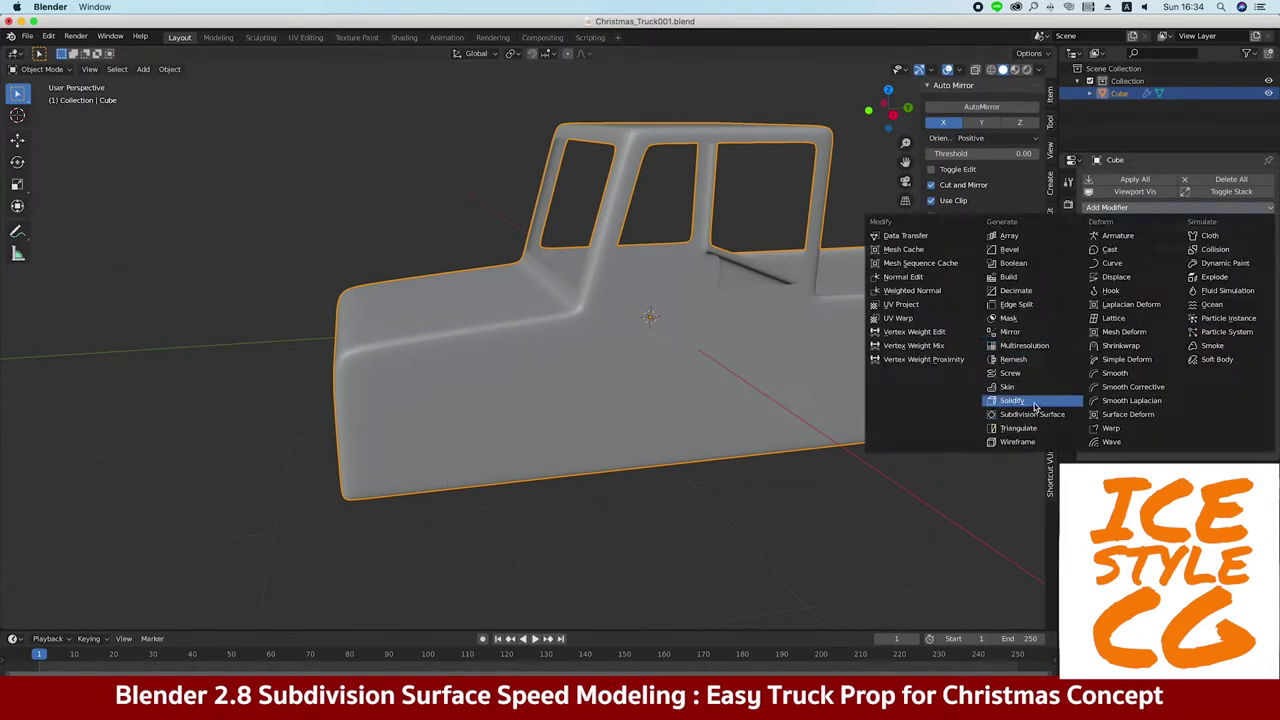
{"action": "left_click", "coordinate": [1036, 401]}
{"action": "middle_click_drag", "start_coordinate": [828, 280], "coordinate": [478, 261]}
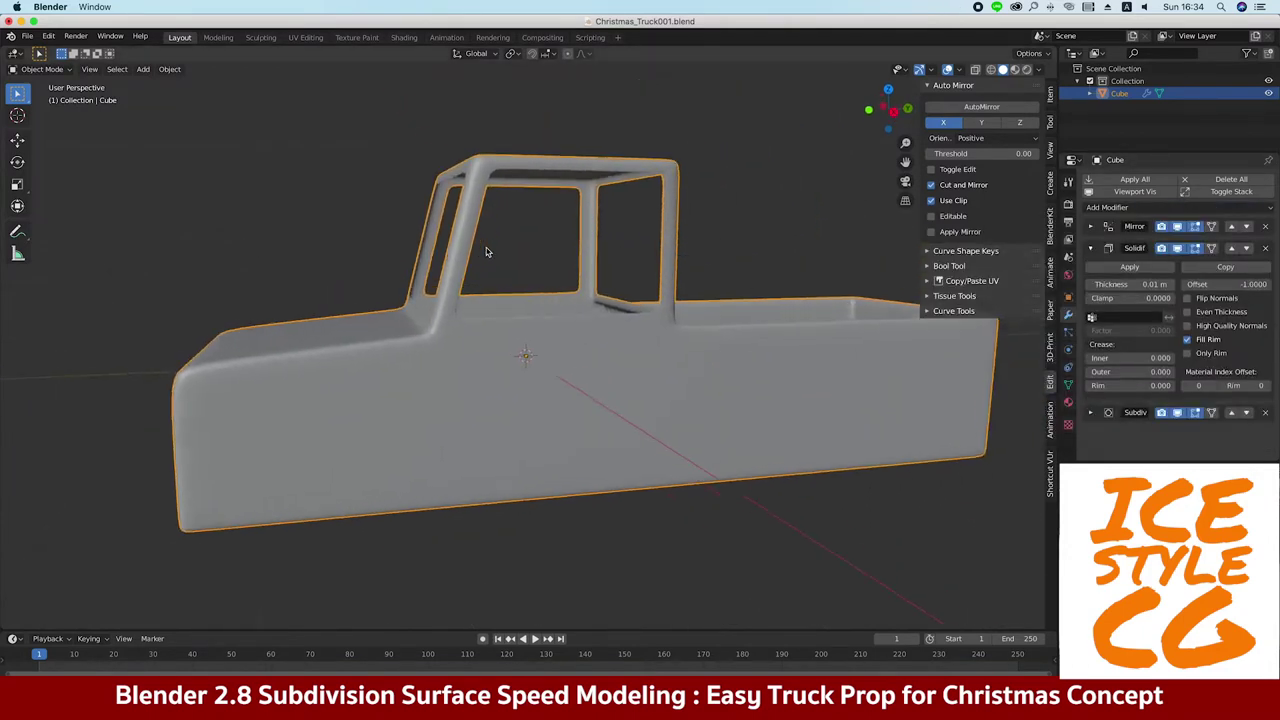
{"action": "scroll", "coordinate": [478, 261], "scroll_direction": "up", "scroll_amount": 4}
{"action": "key", "text": "Return"}
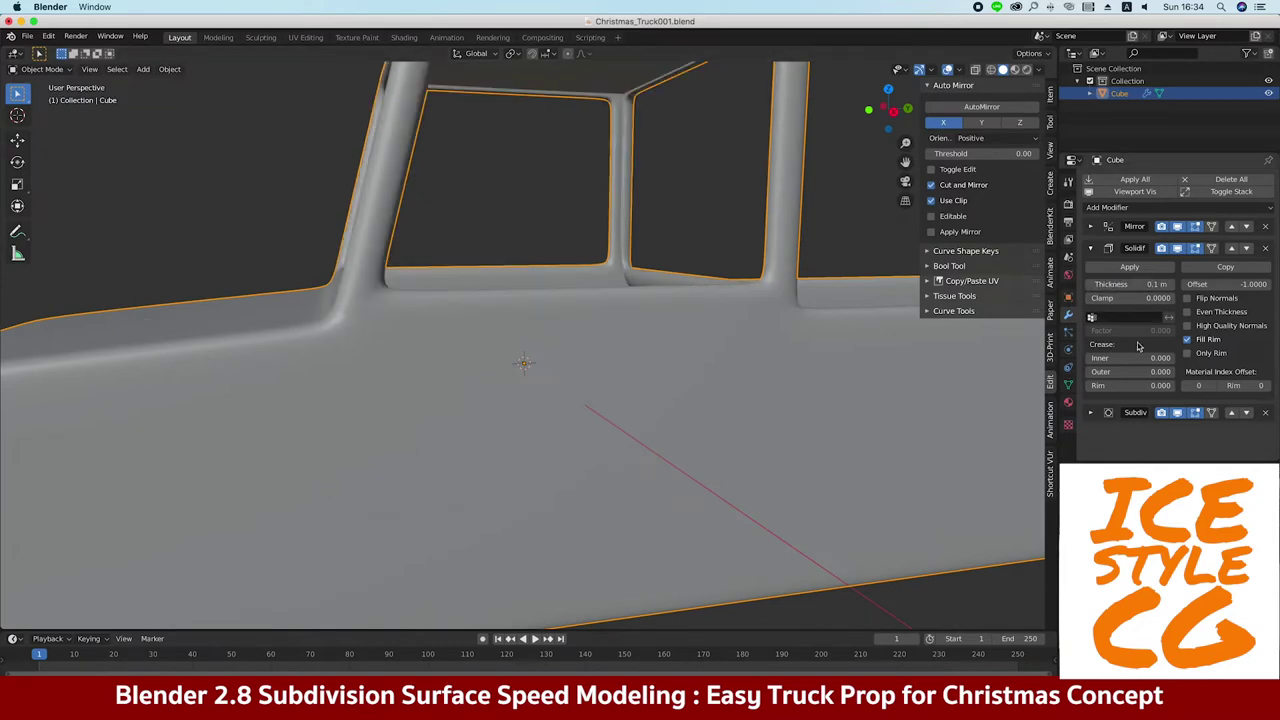
{"action": "type", "text": "0.5"}
{"action": "key", "text": "Return"}
Reduce the Solidify thickness to 0.05 m, inspect the body mesh, then deselect it
{"action": "mouse_move", "coordinate": [560, 300]}
{"action": "middle_mouse_down"}
{"action": "mouse_move", "coordinate": [736, 290]}
{"action": "mouse_move", "coordinate": [618, 332]}
{"action": "mouse_move", "coordinate": [544, 290]}
{"action": "middle_mouse_up"}
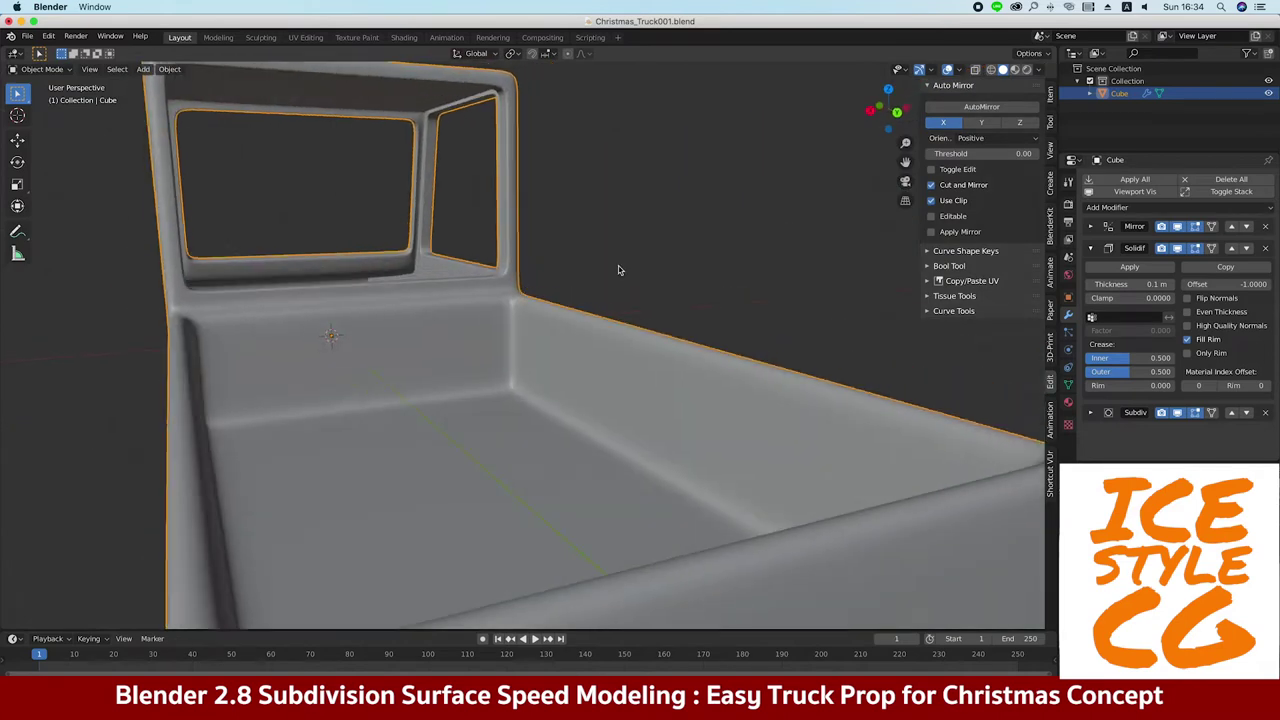
{"action": "type", "text": ".05"}
{"action": "key", "text": "Return"}
{"action": "mouse_move", "coordinate": [477, 204]}
{"action": "middle_mouse_down"}
{"action": "mouse_move", "coordinate": [224, 218]}
{"action": "mouse_move", "coordinate": [304, 257]}
{"action": "mouse_move", "coordinate": [294, 271]}
{"action": "mouse_move", "coordinate": [381, 352]}
{"action": "middle_mouse_up"}
{"action": "key", "text": "Tab"}
{"action": "scroll", "coordinate": [400, 291], "scroll_direction": "up", "scroll_amount": 3}
{"action": "mouse_move", "coordinate": [400, 291]}
{"action": "middle_mouse_down"}
{"action": "mouse_move", "coordinate": [360, 331]}
{"action": "mouse_move", "coordinate": [357, 317]}
{"action": "mouse_move", "coordinate": [323, 320]}
{"action": "middle_mouse_up"}
{"action": "key", "text": "Tab"}
{"action": "key", "text": "alt+a"}
{"action": "key", "text": "shift+a"}
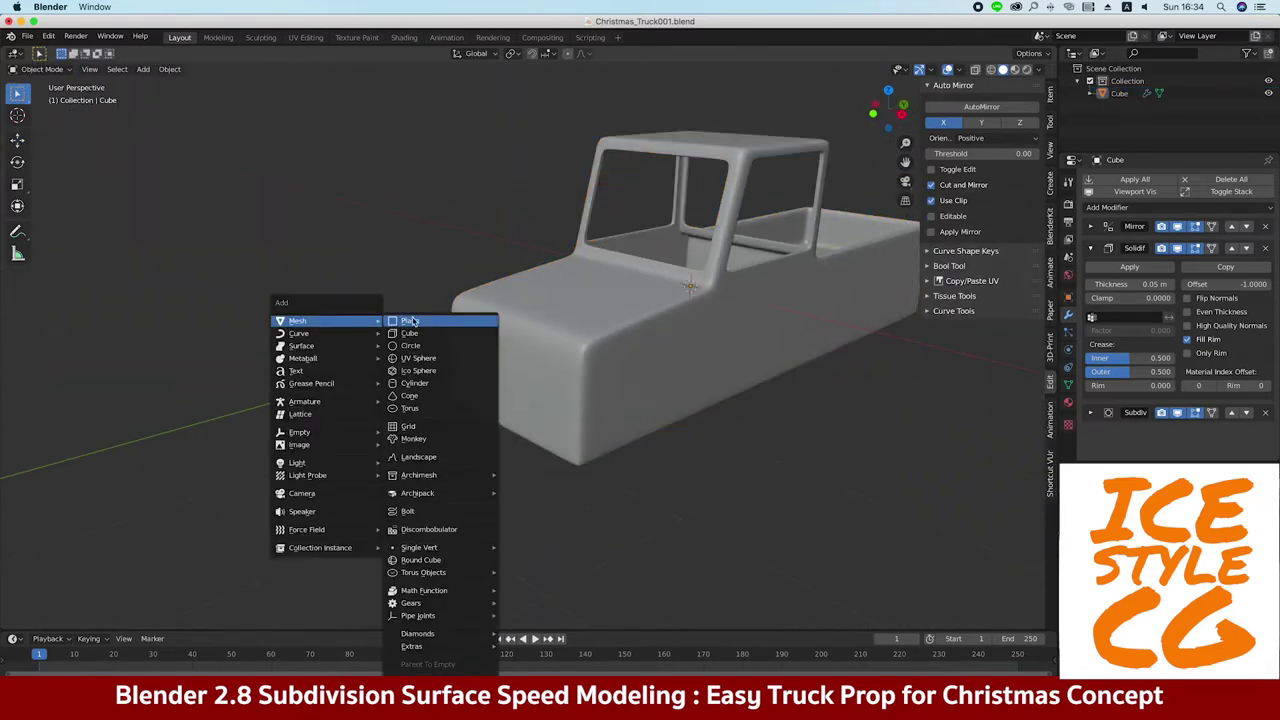
Add a 12-vertex cylinder and rotate it 90° onto its side
{"action": "left_click", "coordinate": [424, 387]}
{"action": "middle_click_drag", "start_coordinate": [646, 306], "coordinate": [560, 280], "text": "alt"}
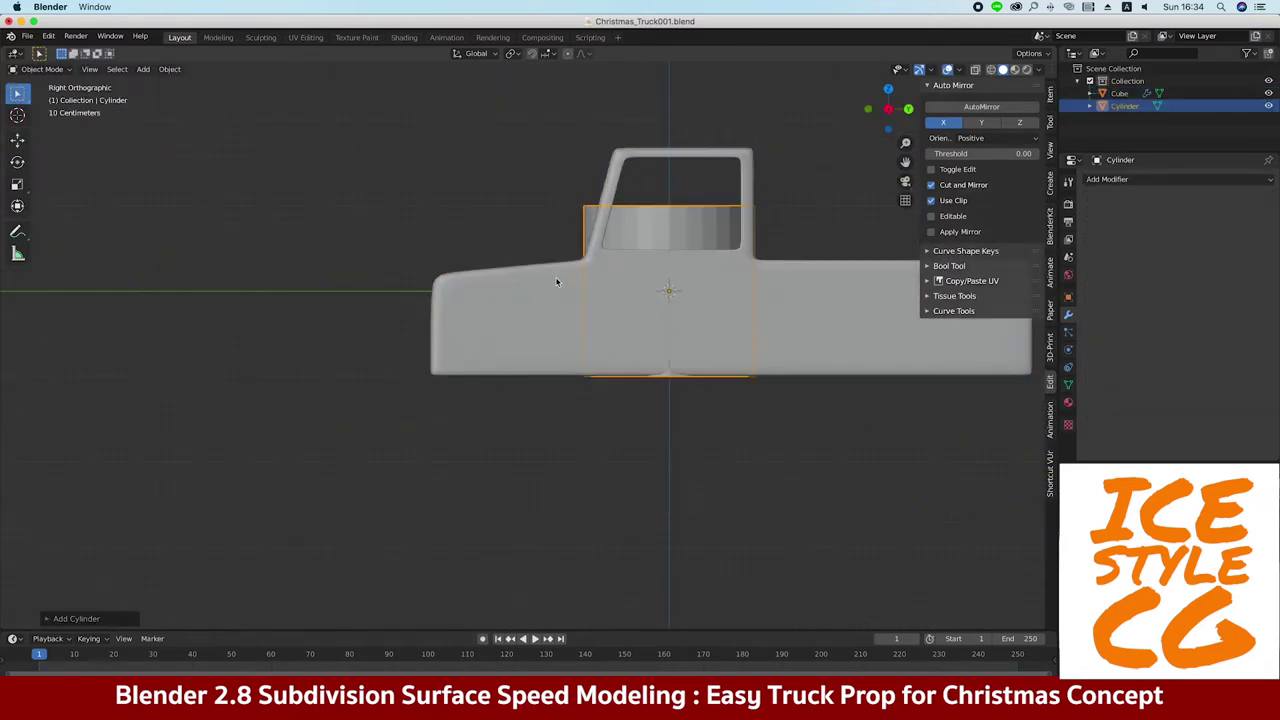
{"action": "key", "text": "KP_1"}
{"action": "left_click", "coordinate": [75, 623]}
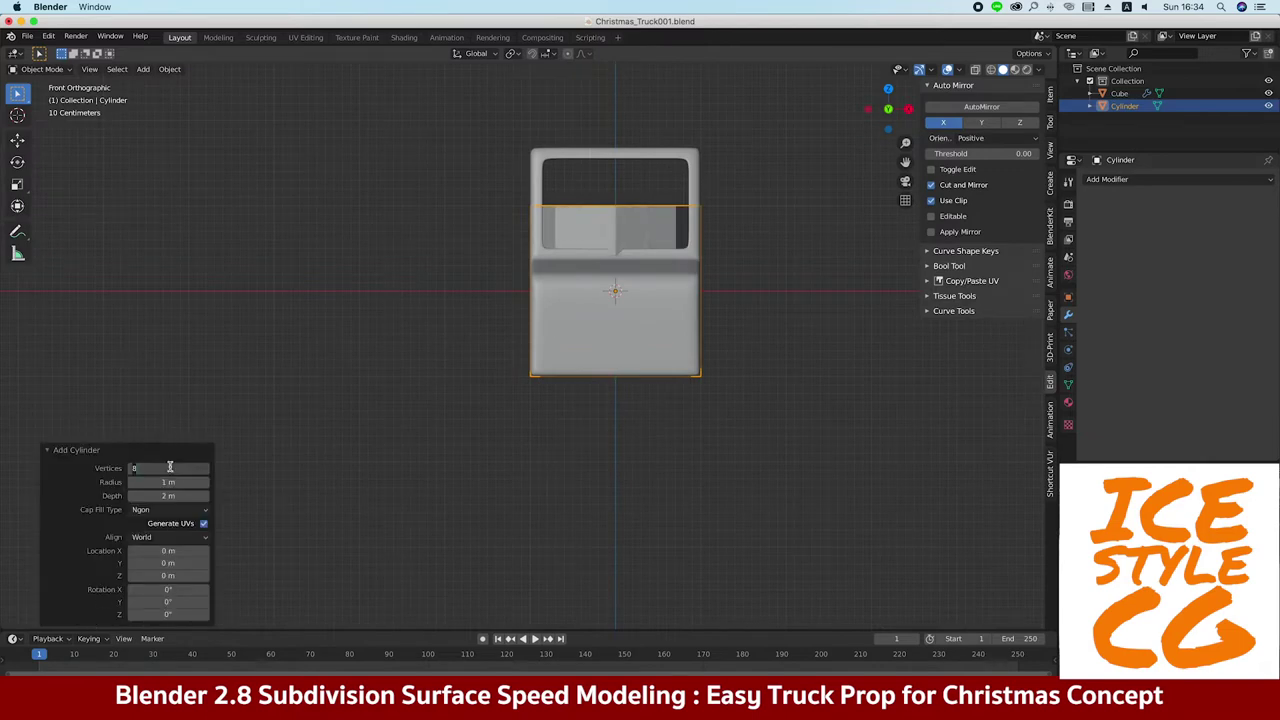
{"action": "type", "text": "12"}
{"action": "key", "text": "r"}
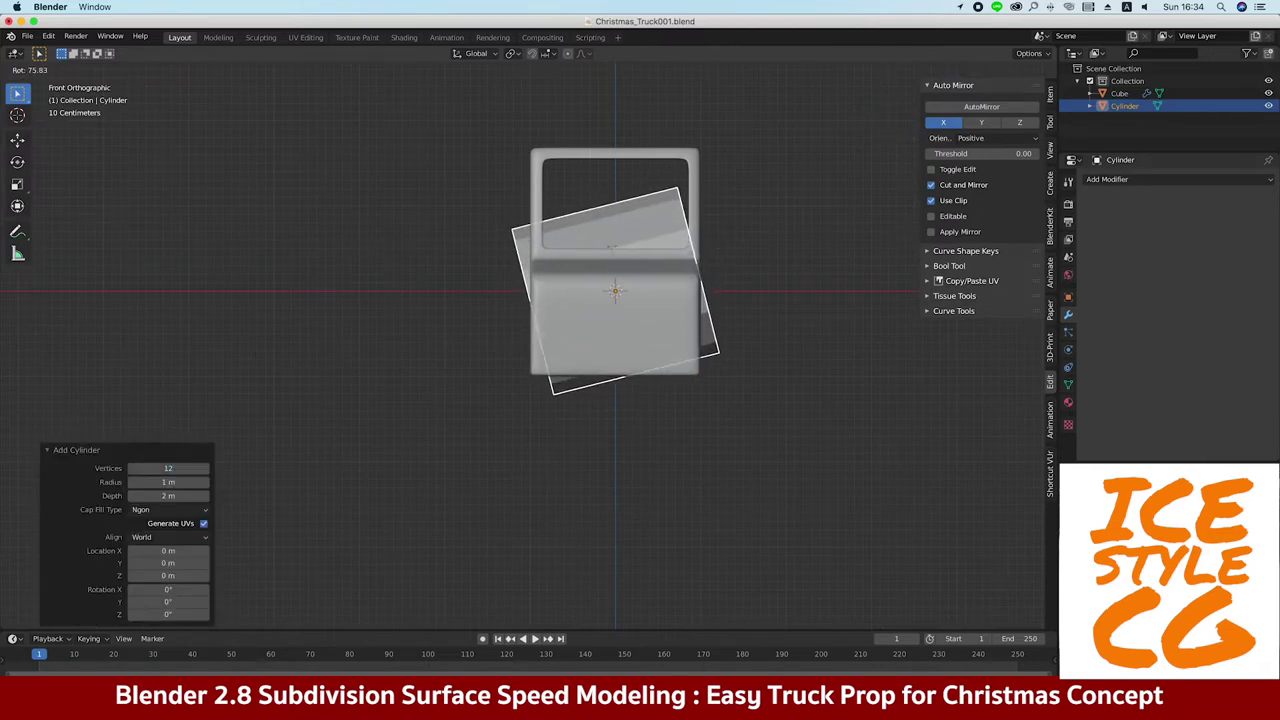
{"action": "type", "text": "90"}
{"action": "key", "text": "Return"}
In side view, move and scale the cylinder to the front wheel position
{"action": "key", "text": "KP_3"}
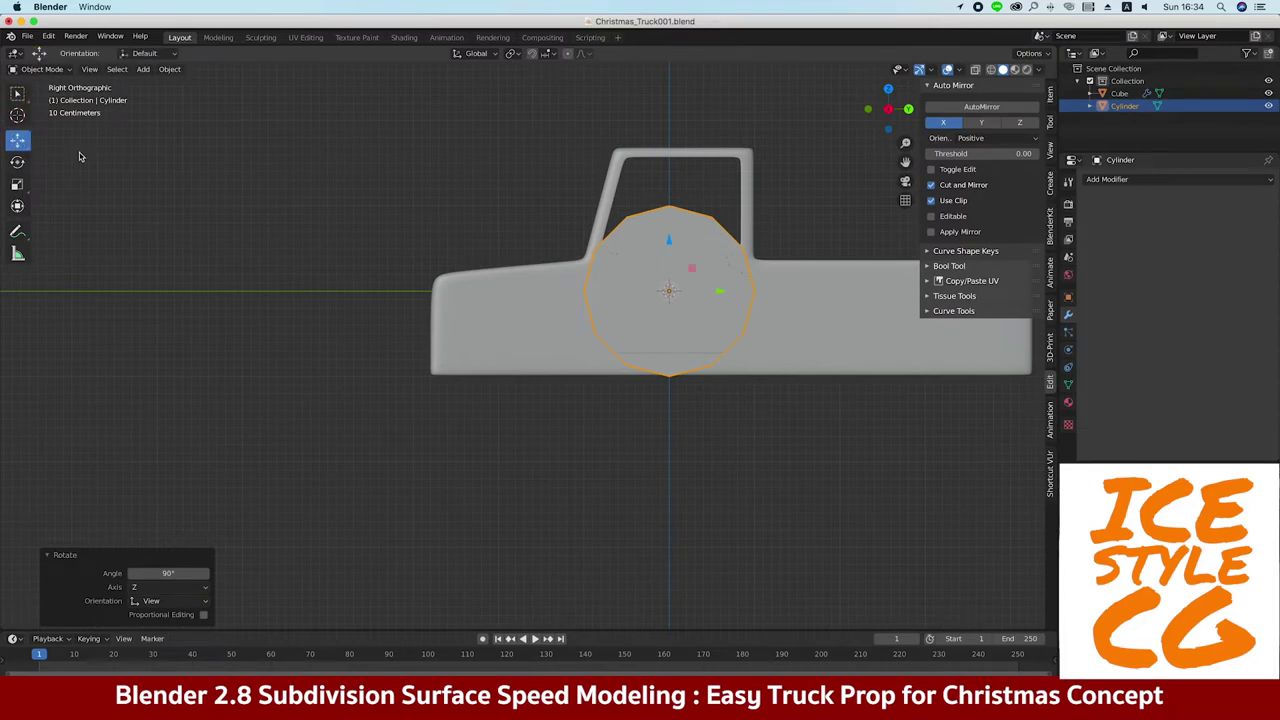
{"action": "key", "text": "g"}
{"action": "left_click", "coordinate": [300, 290]}
{"action": "key", "text": "s"}
{"action": "left_click", "coordinate": [354, 302]}
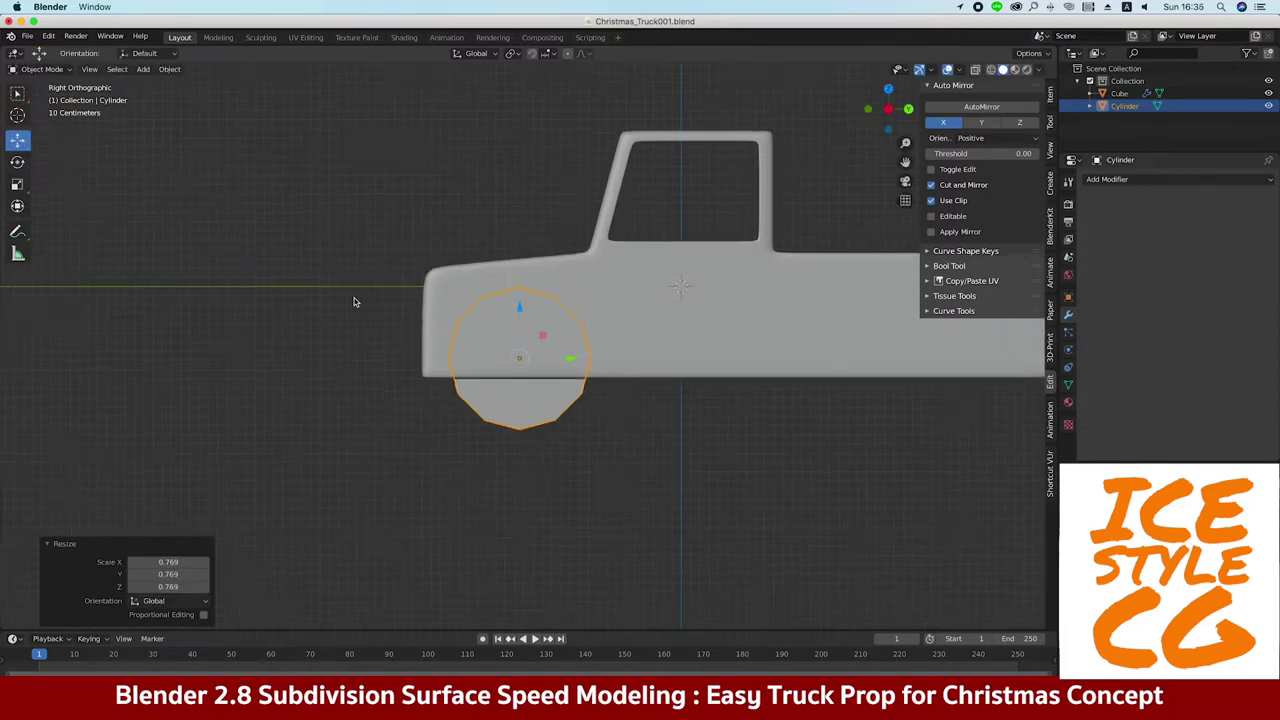
{"action": "scroll", "coordinate": [354, 302], "scroll_direction": "up", "scroll_amount": 3}
{"action": "key", "text": "g"}
{"action": "key", "text": "z"}
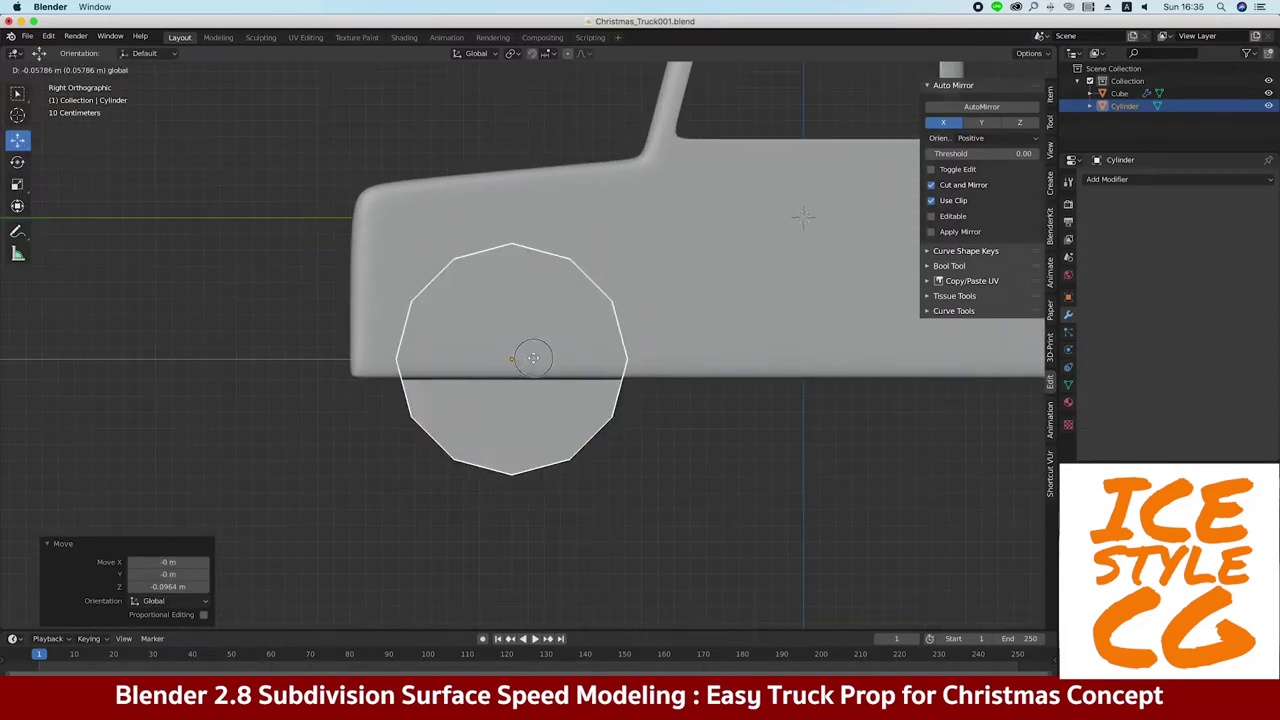
{"action": "left_click", "coordinate": [533, 358]}
Fine-tune the cylinder against the body using wireframe and X-ray, then edit the truck body
{"action": "left_click", "coordinate": [963, 73]}
{"action": "left_click", "coordinate": [880, 286]}
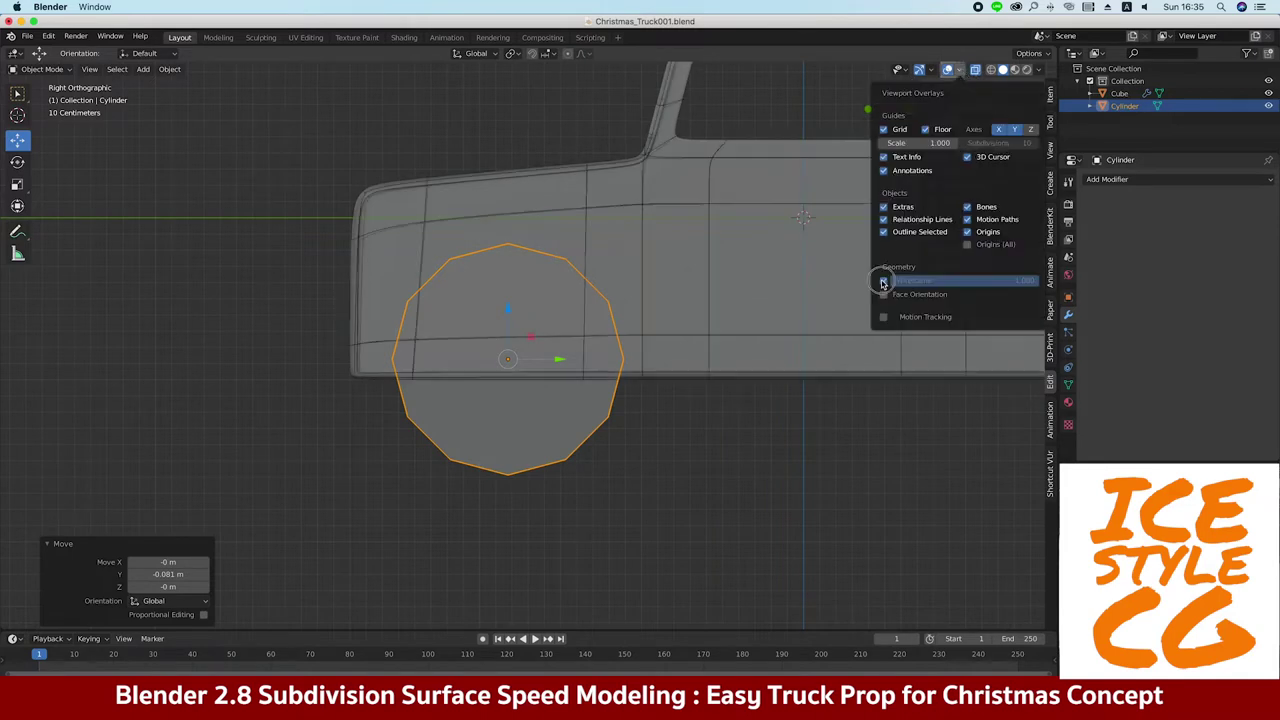
{"action": "key", "text": "s"}
{"action": "key", "text": "g"}
{"action": "left_click", "coordinate": [506, 334]}
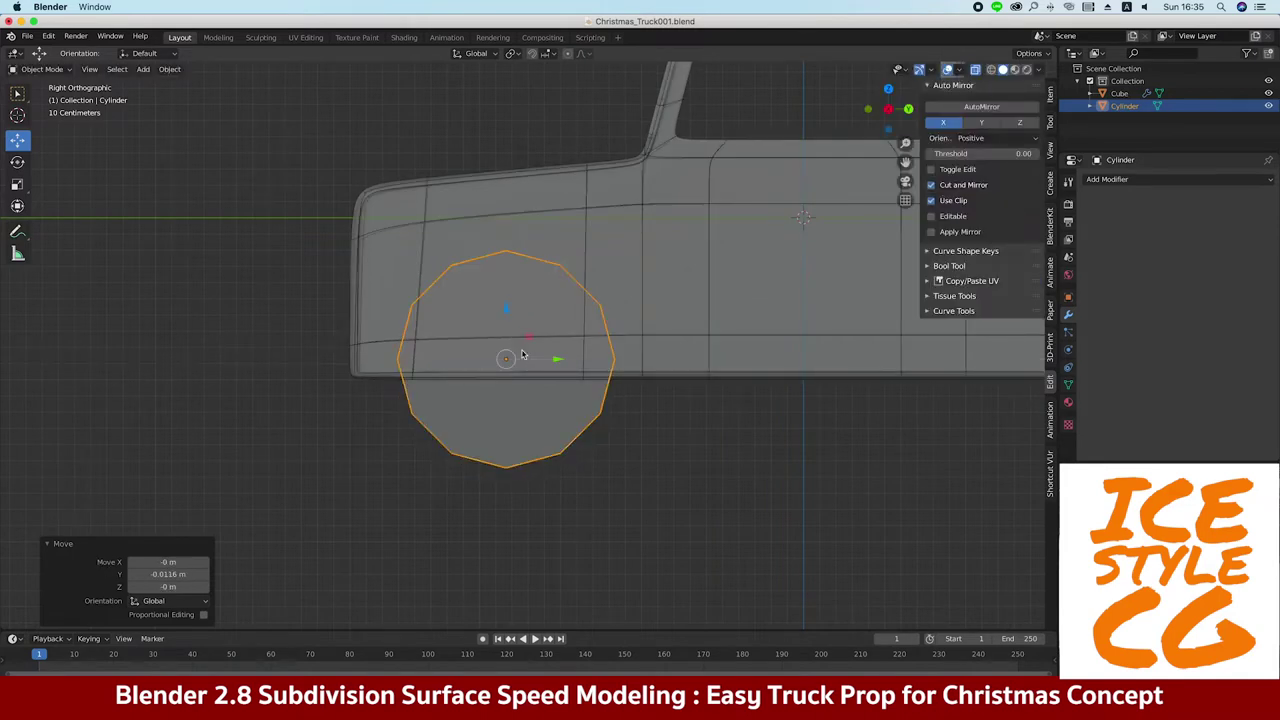
{"action": "key", "text": "alt+z"}
{"action": "mouse_move", "coordinate": [506, 334]}
{"action": "middle_mouse_down"}
{"action": "mouse_move", "coordinate": [491, 323]}
{"action": "mouse_move", "coordinate": [534, 334]}
{"action": "middle_mouse_up"}
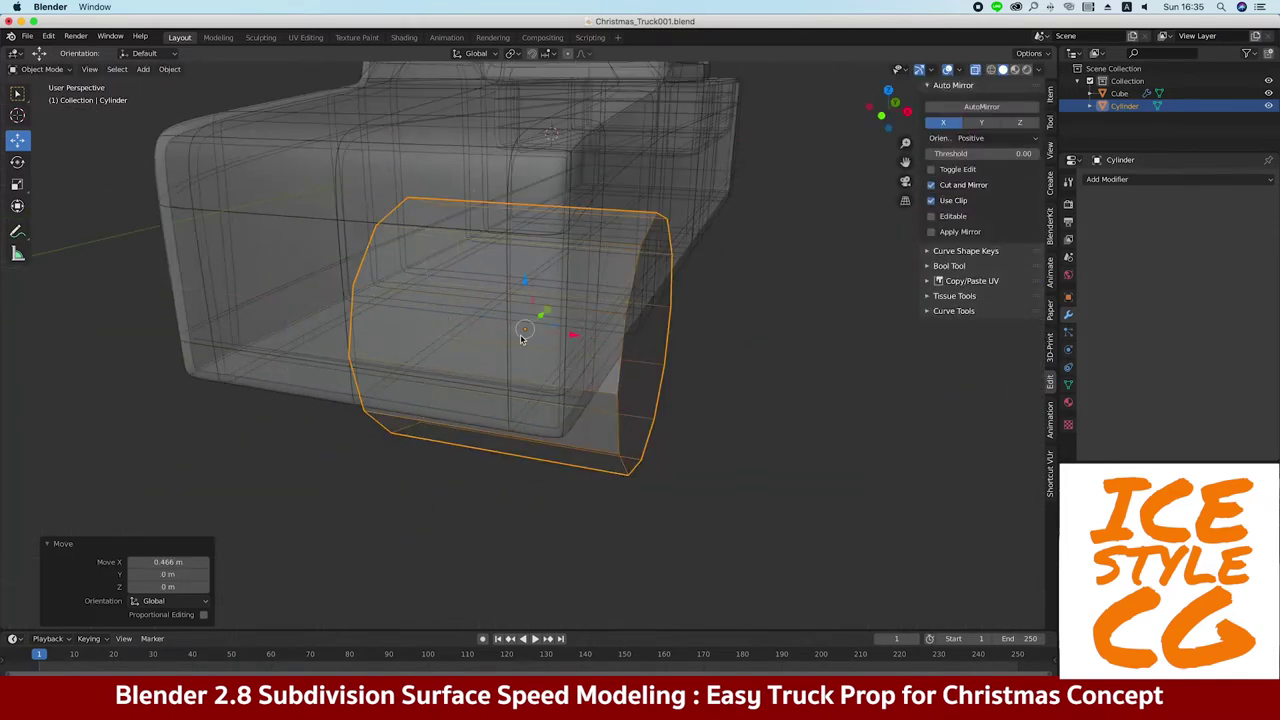
{"action": "key", "text": "alt+z"}
{"action": "key", "text": "KP_3"}
{"action": "left_click", "coordinate": [418, 174]}
{"action": "key", "text": "Tab"}
{"action": "scroll", "coordinate": [416, 170], "scroll_direction": "down", "scroll_amount": 2}
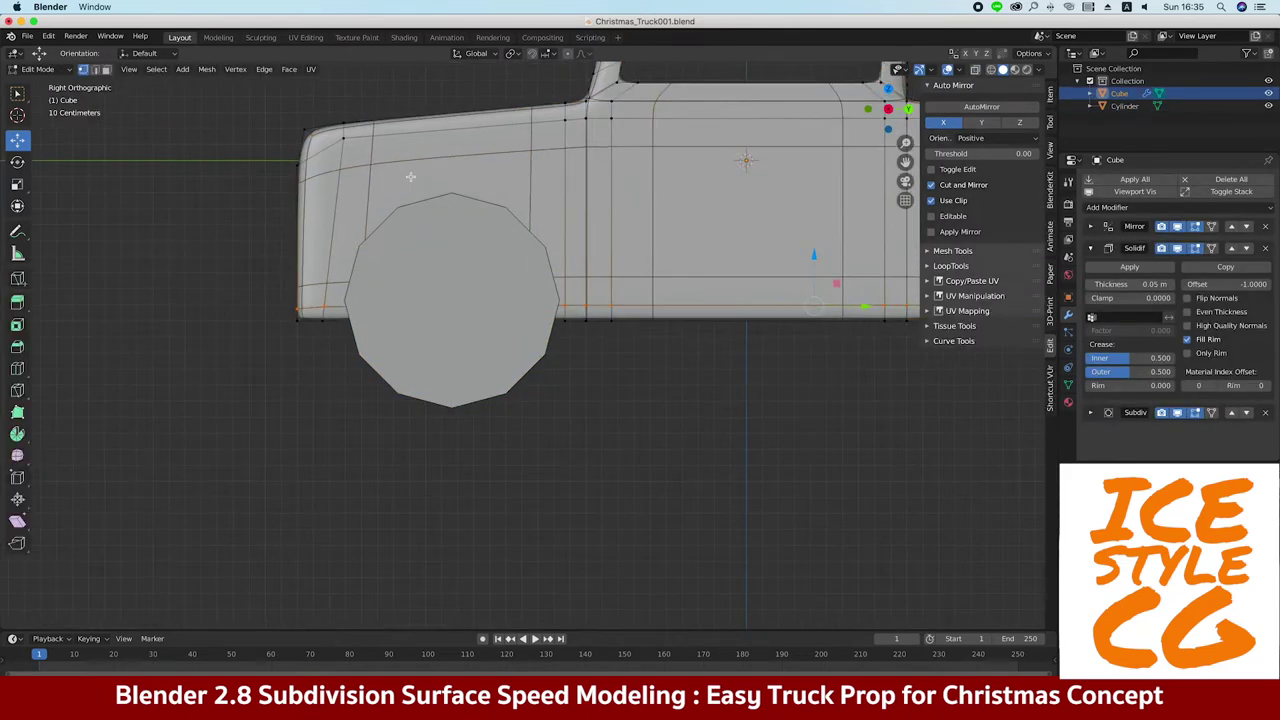
Loop-cut the body side and slide the horizontal loop down toward the wheel
{"action": "scroll", "coordinate": [416, 170], "scroll_direction": "up", "scroll_amount": 3}
{"action": "left_click", "coordinate": [963, 69]}
{"action": "middle_click_drag", "start_coordinate": [308, 179], "coordinate": [348, 249], "text": "shift"}
{"action": "left_click", "coordinate": [382, 189]}
{"action": "right_click", "coordinate": [356, 270]}
{"action": "key", "text": "ctrl+z"}
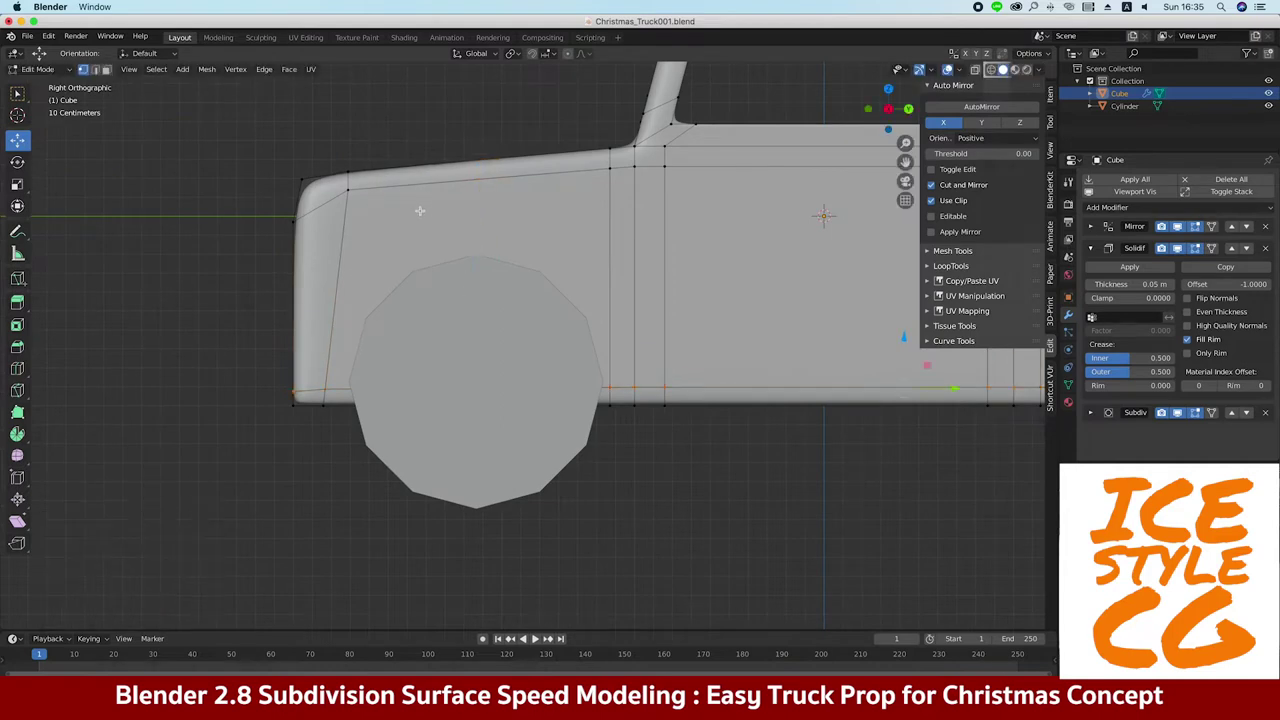
{"action": "left_click", "coordinate": [476, 200]}
{"action": "right_click", "coordinate": [300, 275]}
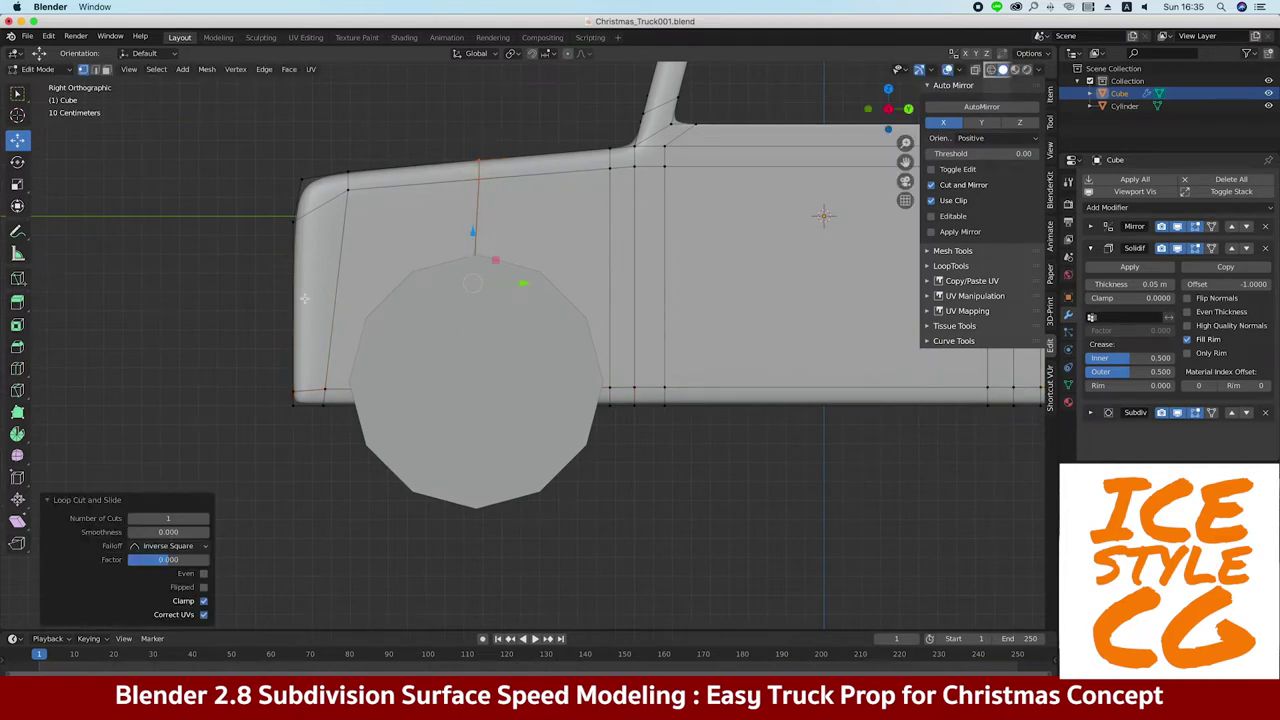
{"action": "middle_click_drag", "start_coordinate": [345, 250], "coordinate": [291, 222], "text": "shift"}
{"action": "key", "text": "g"}
{"action": "key", "text": "g"}
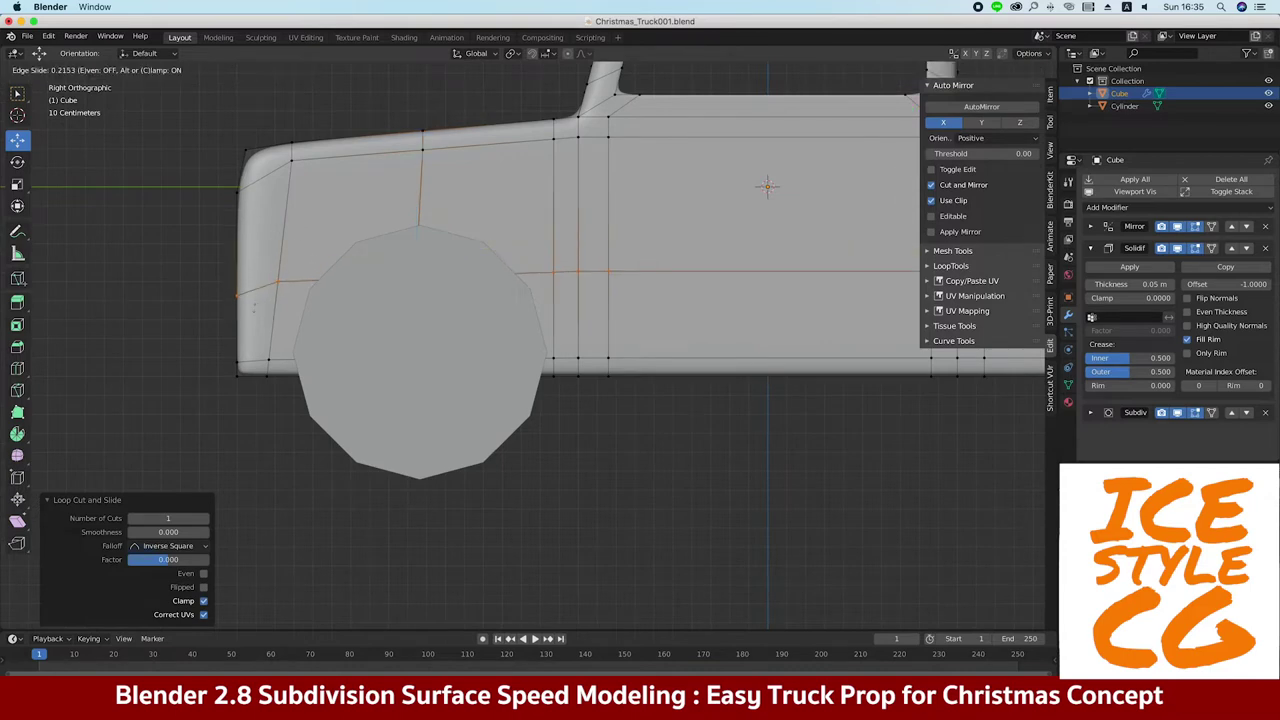
{"action": "left_click", "coordinate": [248, 315]}
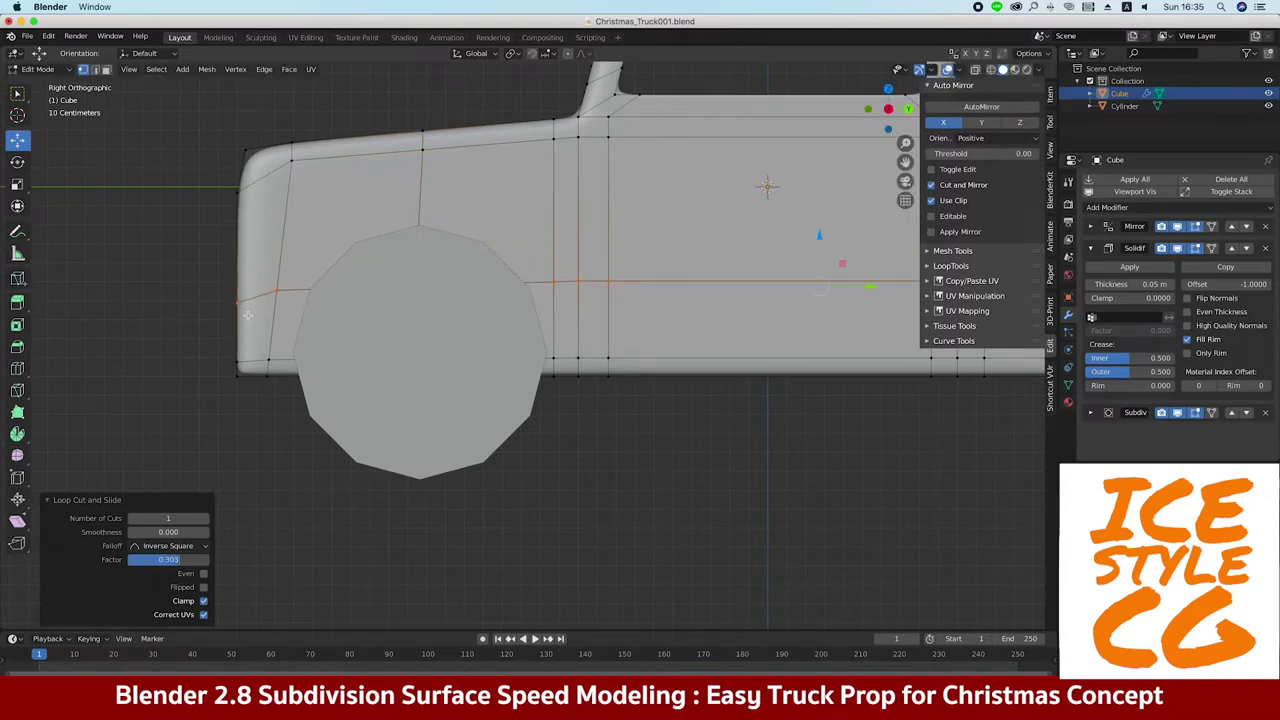
Cut a vertical loop near the front, slide it forward, and select a wheel-arch vertex
{"action": "left_click", "coordinate": [484, 128]}
{"action": "right_click", "coordinate": [486, 130]}
{"action": "key", "text": "g"}
{"action": "key", "text": "g"}
{"action": "left_click", "coordinate": [360, 140]}
{"action": "middle_click_drag", "start_coordinate": [204, 351], "coordinate": [254, 311], "text": "shift"}
{"action": "scroll", "coordinate": [254, 311], "scroll_direction": "up", "scroll_amount": 2}
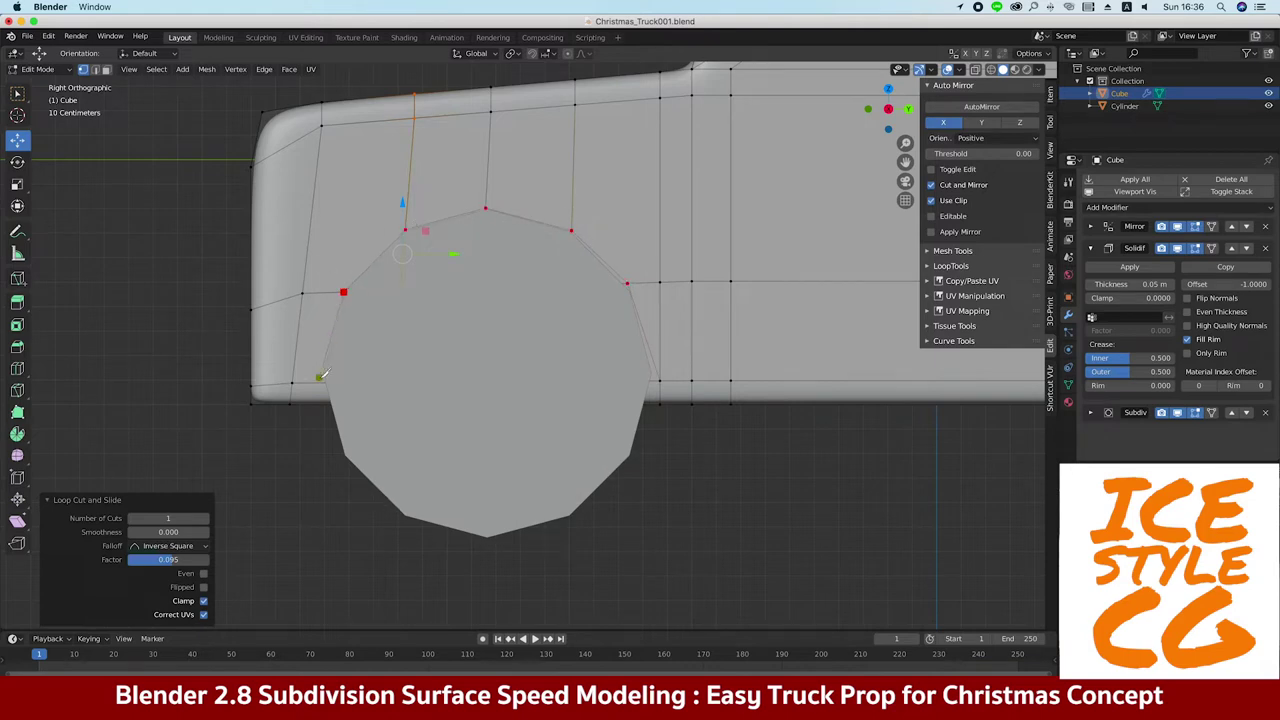
{"action": "left_click", "coordinate": [316, 400]}
Hide the wheel cylinder and return to editing the truck body's wheel area
{"action": "key", "text": "Tab"}
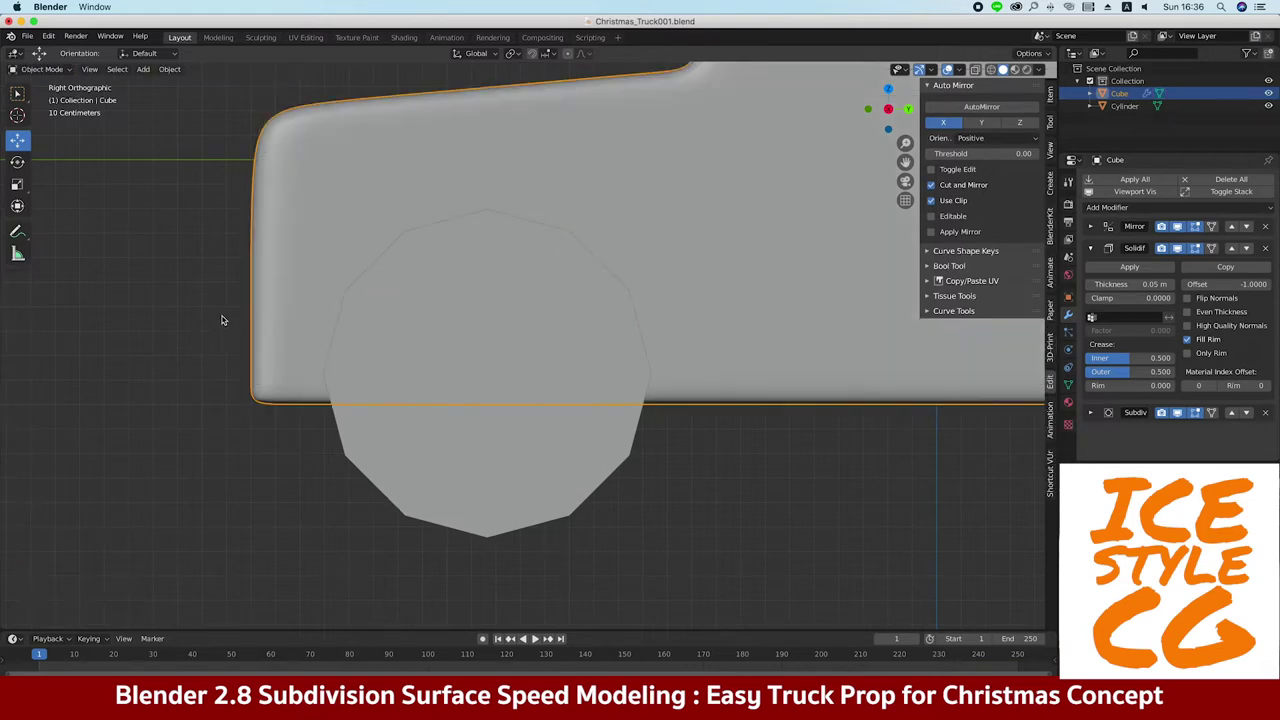
{"action": "scroll", "coordinate": [336, 273], "scroll_direction": "down", "scroll_amount": 3}
{"action": "middle_click_drag", "start_coordinate": [336, 273], "coordinate": [369, 306]}
{"action": "key", "text": "shift+h"}
{"action": "key", "text": "Tab"}
{"action": "mouse_move", "coordinate": [220, 307]}
{"action": "middle_mouse_down"}
{"action": "mouse_move", "coordinate": [215, 295]}
{"action": "mouse_move", "coordinate": [270, 295]}
{"action": "middle_mouse_up"}
{"action": "middle_click_drag", "start_coordinate": [355, 282], "coordinate": [321, 261]}
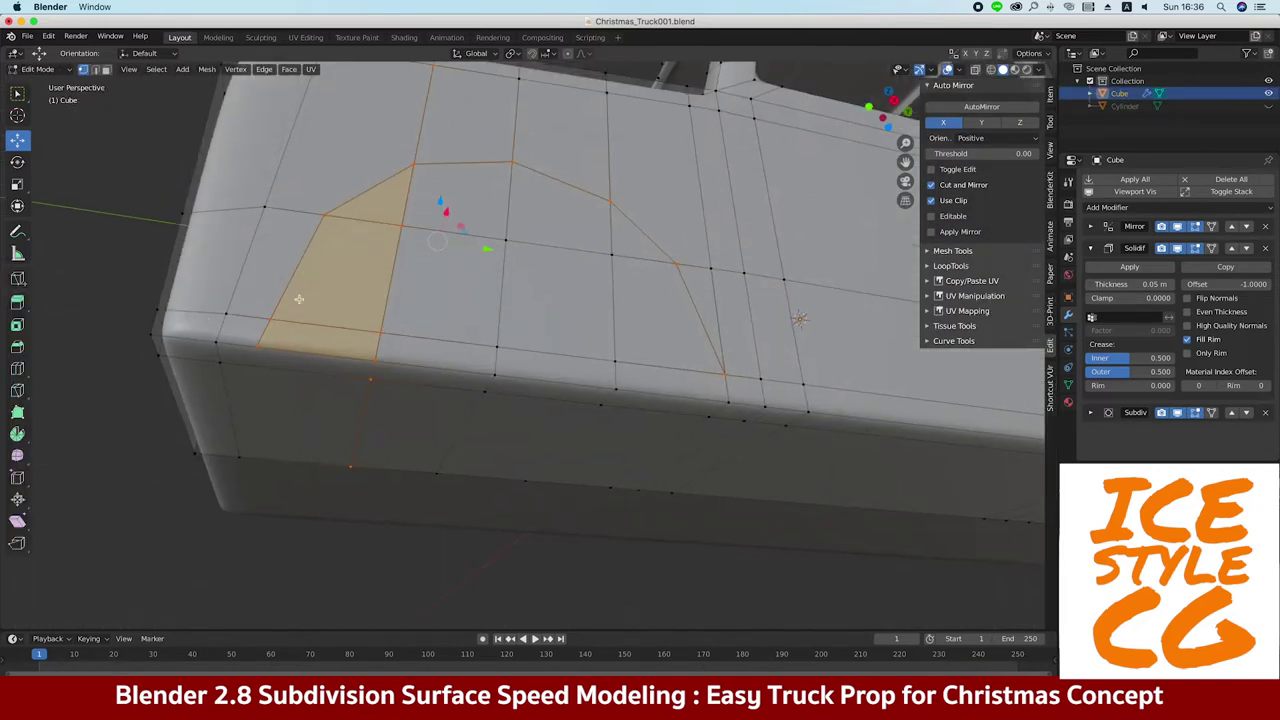
Select the faces inside the wheel arch and delete them to open the wheel hole
{"action": "key", "text": "3"}
{"action": "left_click", "coordinate": [443, 200]}
{"action": "left_click", "coordinate": [600, 235], "text": "ctrl"}
{"action": "left_click", "coordinate": [655, 322]}
{"action": "left_click", "coordinate": [593, 366], "text": "ctrl"}
{"action": "left_click", "coordinate": [630, 235], "text": "ctrl"}
{"action": "left_click", "coordinate": [351, 243], "text": "ctrl"}
{"action": "left_click", "coordinate": [440, 268], "text": "ctrl"}
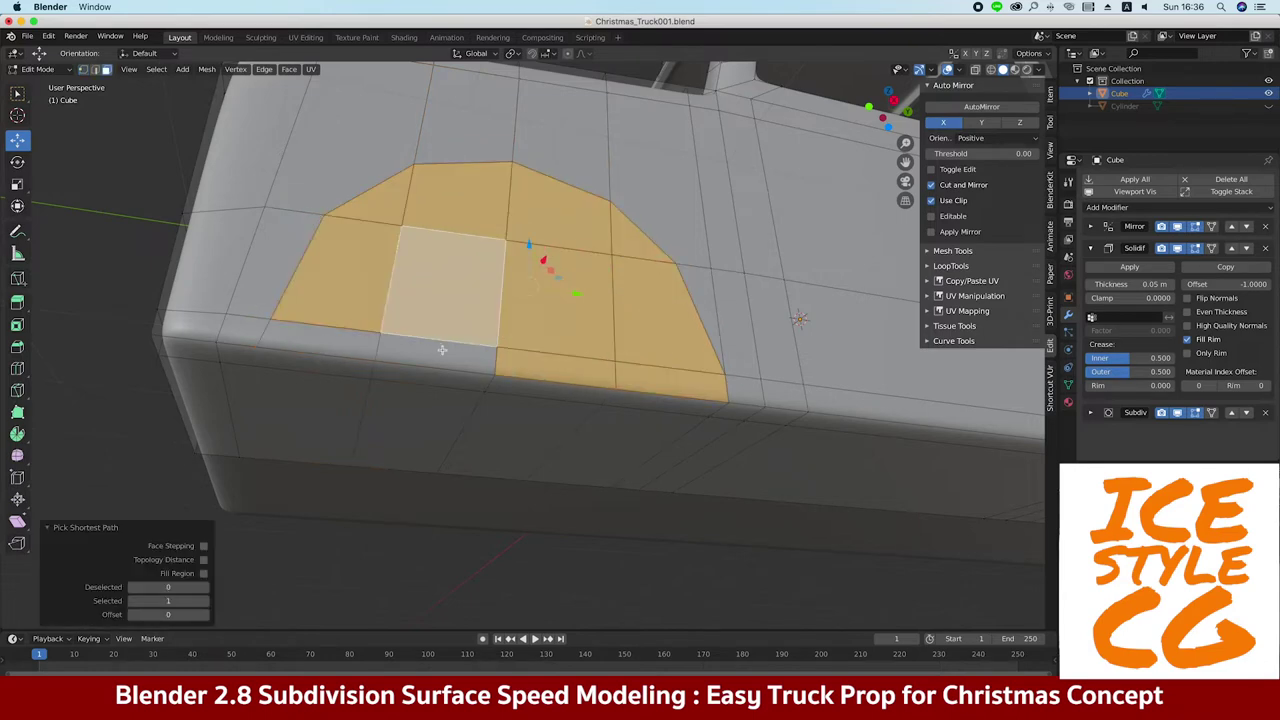
{"action": "left_click", "coordinate": [278, 343], "text": "ctrl"}
{"action": "key", "text": "x"}
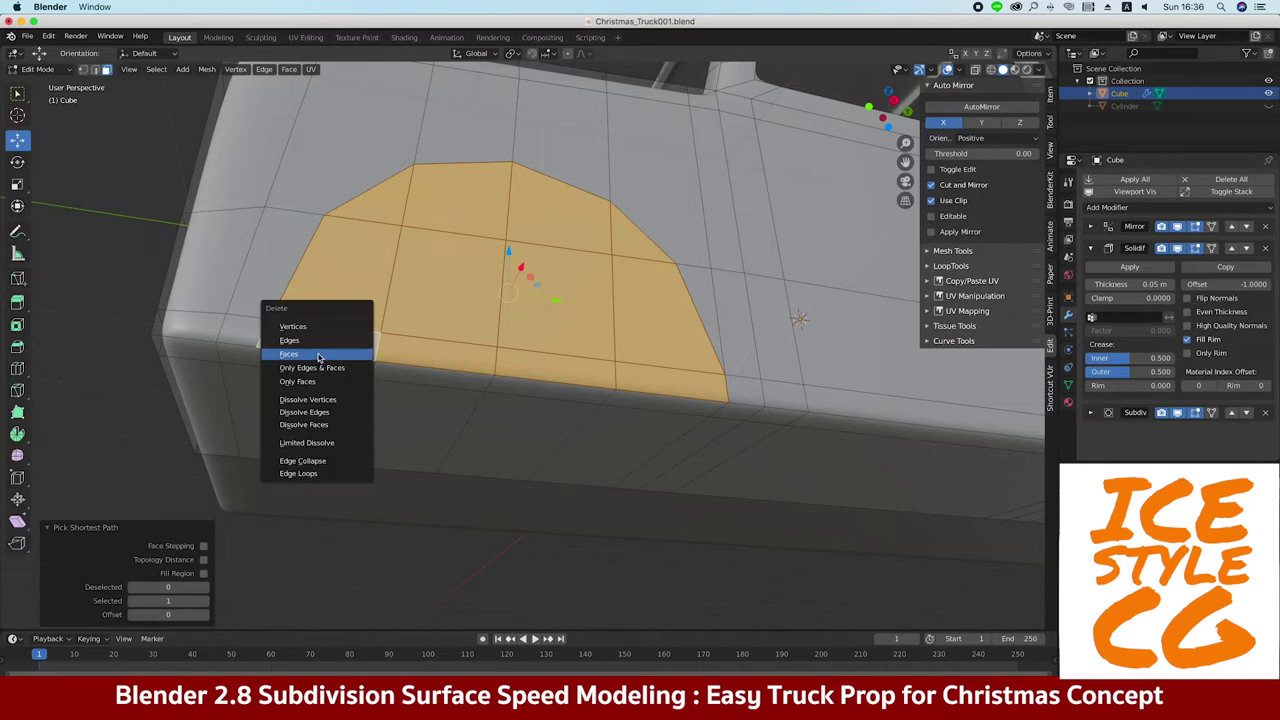
{"action": "left_click", "coordinate": [306, 360]}
Add an edge loop beside the arch and delete the face strip along the window bottom
{"action": "middle_click_drag", "start_coordinate": [273, 411], "coordinate": [266, 457]}
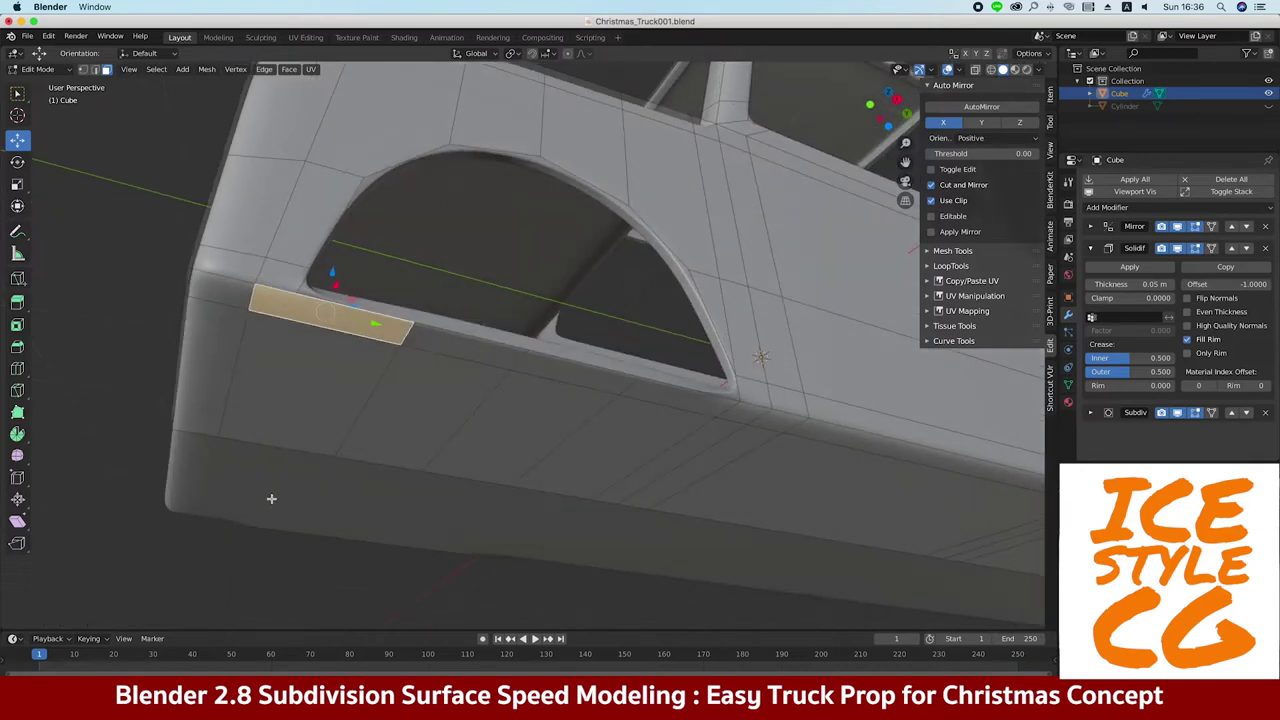
{"action": "left_click", "coordinate": [306, 333]}
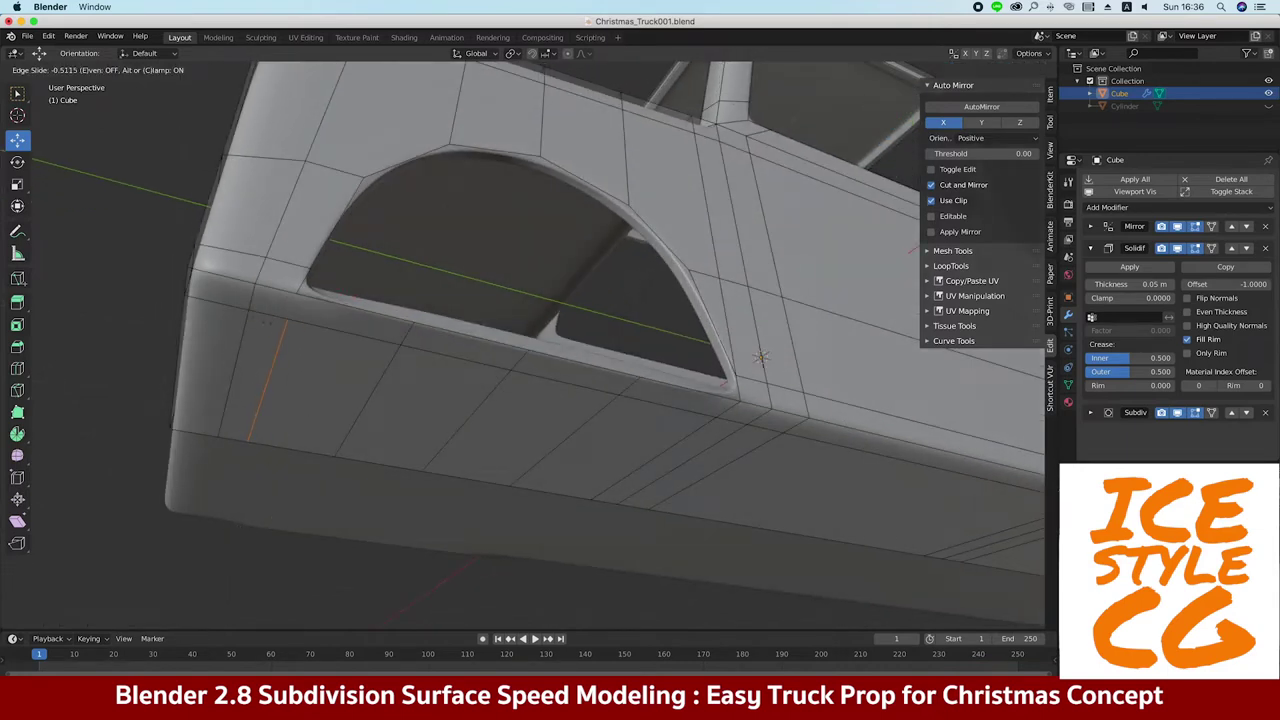
{"action": "left_click", "coordinate": [267, 327]}
{"action": "left_click", "coordinate": [280, 300]}
{"action": "mouse_move", "coordinate": [280, 290]}
{"action": "middle_mouse_down"}
{"action": "mouse_move", "coordinate": [397, 363]}
{"action": "mouse_move", "coordinate": [399, 323]}
{"action": "middle_mouse_up"}
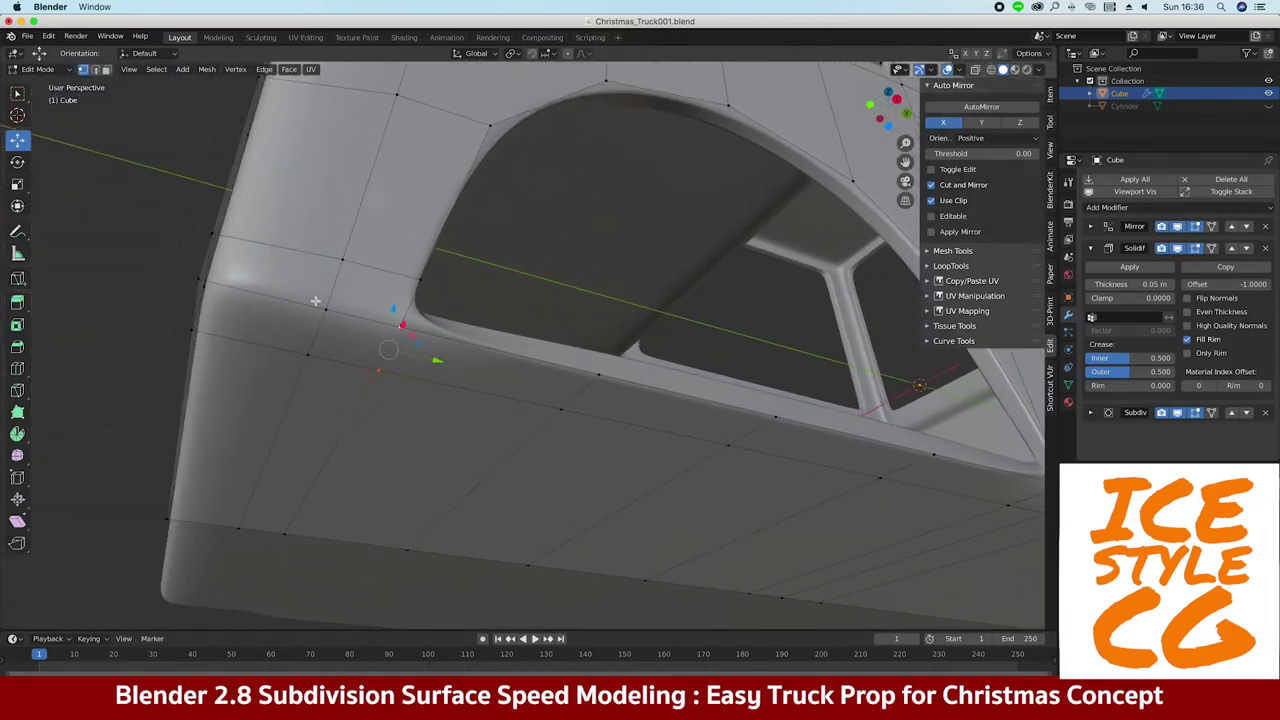
{"action": "middle_click_drag", "start_coordinate": [138, 306], "coordinate": [573, 382]}
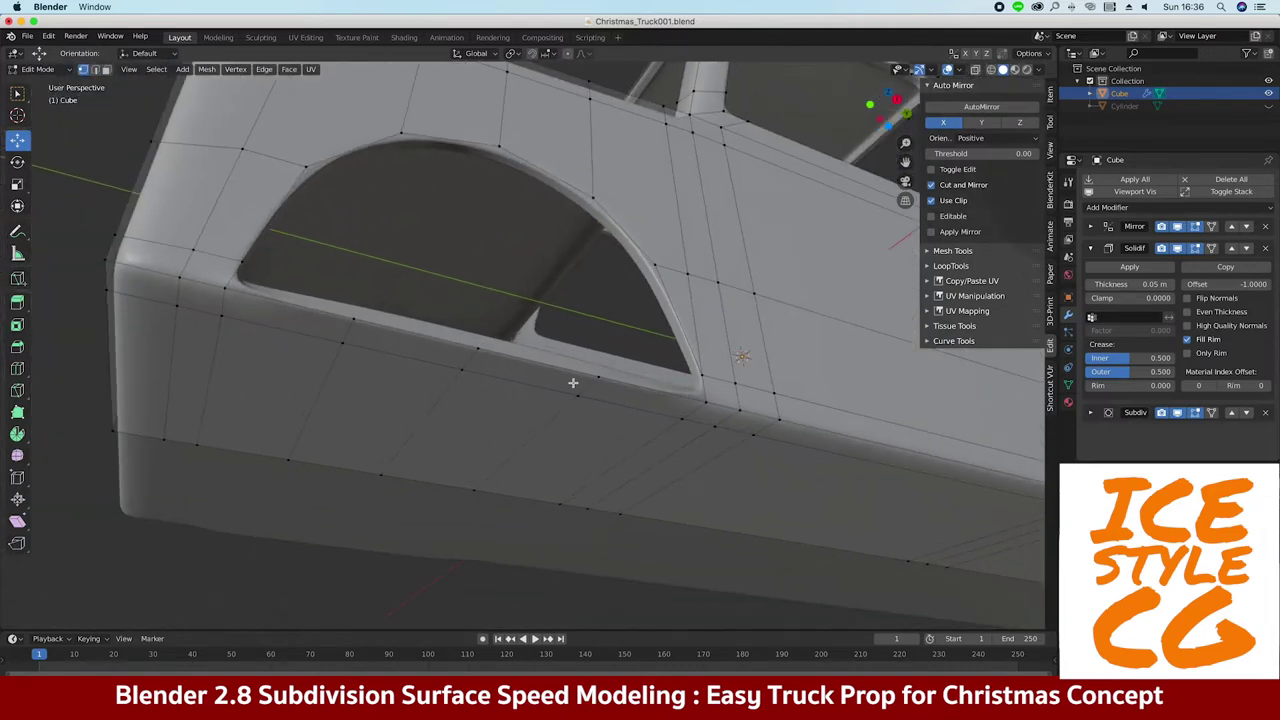
{"action": "left_click", "coordinate": [272, 320], "text": "ctrl"}
{"action": "key", "text": "x"}
{"action": "left_click", "coordinate": [280, 325]}
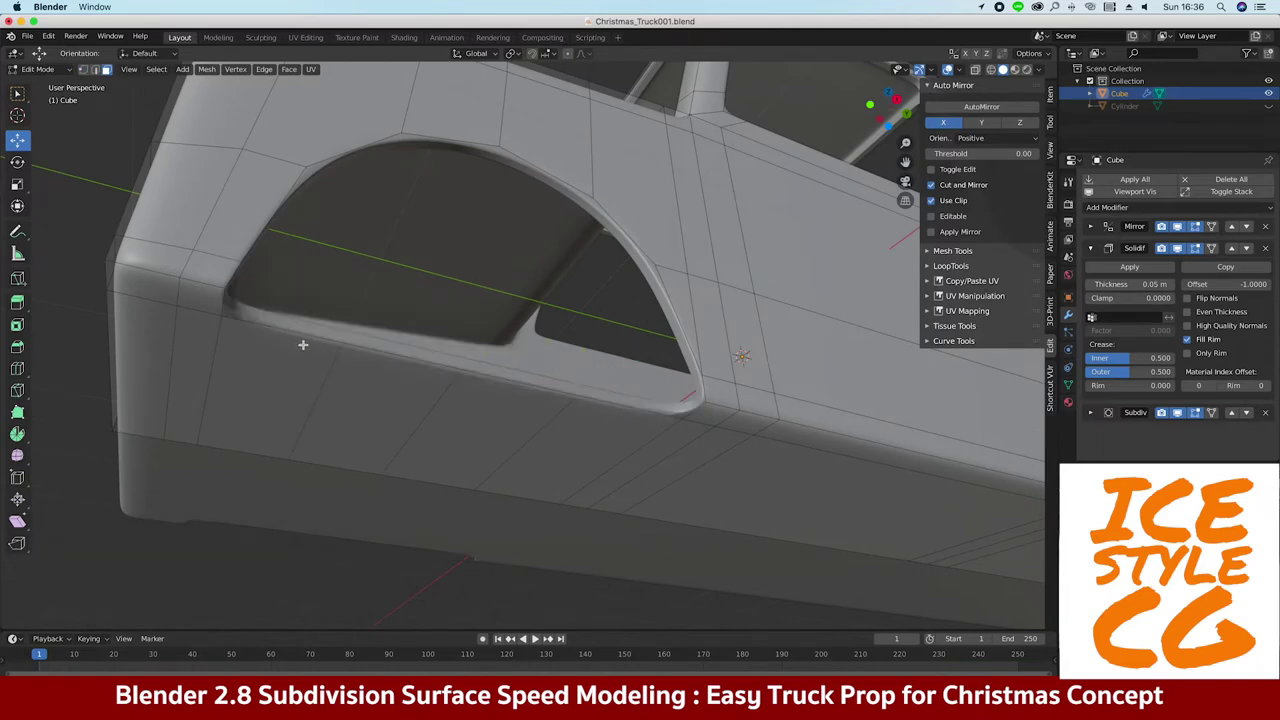
Move the window-edge vertices to reshape the opening's corners
{"action": "left_click", "coordinate": [613, 407]}
{"action": "mouse_move", "coordinate": [472, 358]}
{"action": "middle_mouse_down"}
{"action": "mouse_move", "coordinate": [486, 200]}
{"action": "mouse_move", "coordinate": [443, 277]}
{"action": "middle_mouse_up"}
{"action": "left_click", "coordinate": [732, 342]}
{"action": "key", "text": "g"}
{"action": "left_click", "coordinate": [690, 385]}
{"action": "left_click", "coordinate": [209, 150]}
{"action": "key", "text": "g"}
{"action": "left_click", "coordinate": [185, 160]}
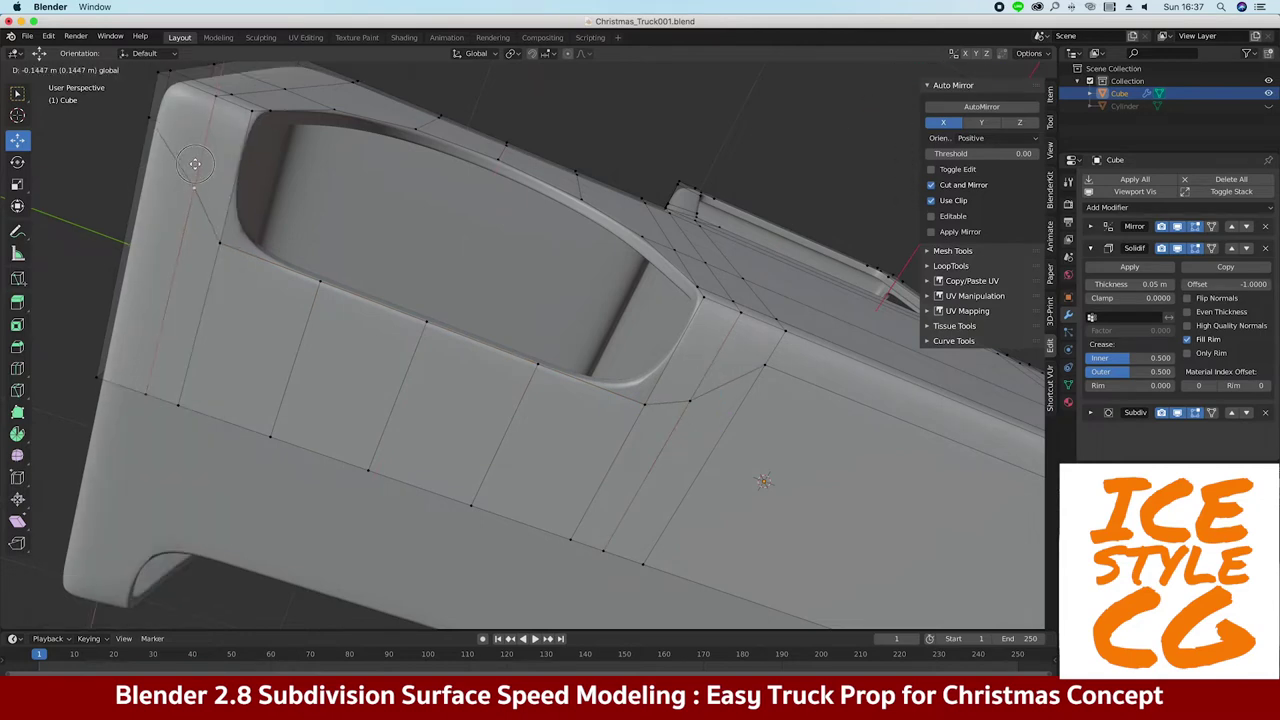
Slide the side edge loop and cut a supporting loop near the window edge
{"action": "middle_click_drag", "start_coordinate": [184, 165], "coordinate": [497, 303]}
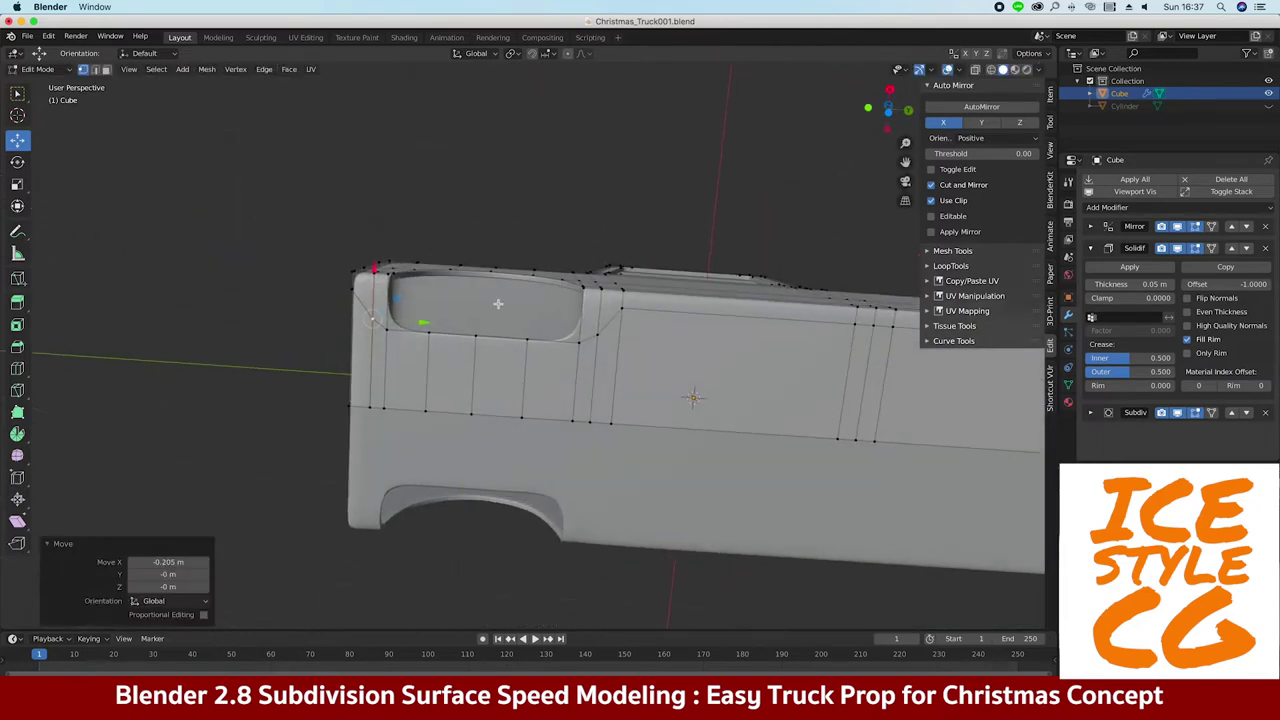
{"action": "left_click", "coordinate": [583, 306], "text": "alt"}
{"action": "key", "text": "g"}
{"action": "key", "text": "g"}
{"action": "left_click", "coordinate": [692, 397]}
{"action": "mouse_move", "coordinate": [692, 397]}
{"action": "middle_mouse_down"}
{"action": "mouse_move", "coordinate": [333, 396]}
{"action": "mouse_move", "coordinate": [420, 339]}
{"action": "middle_mouse_up"}
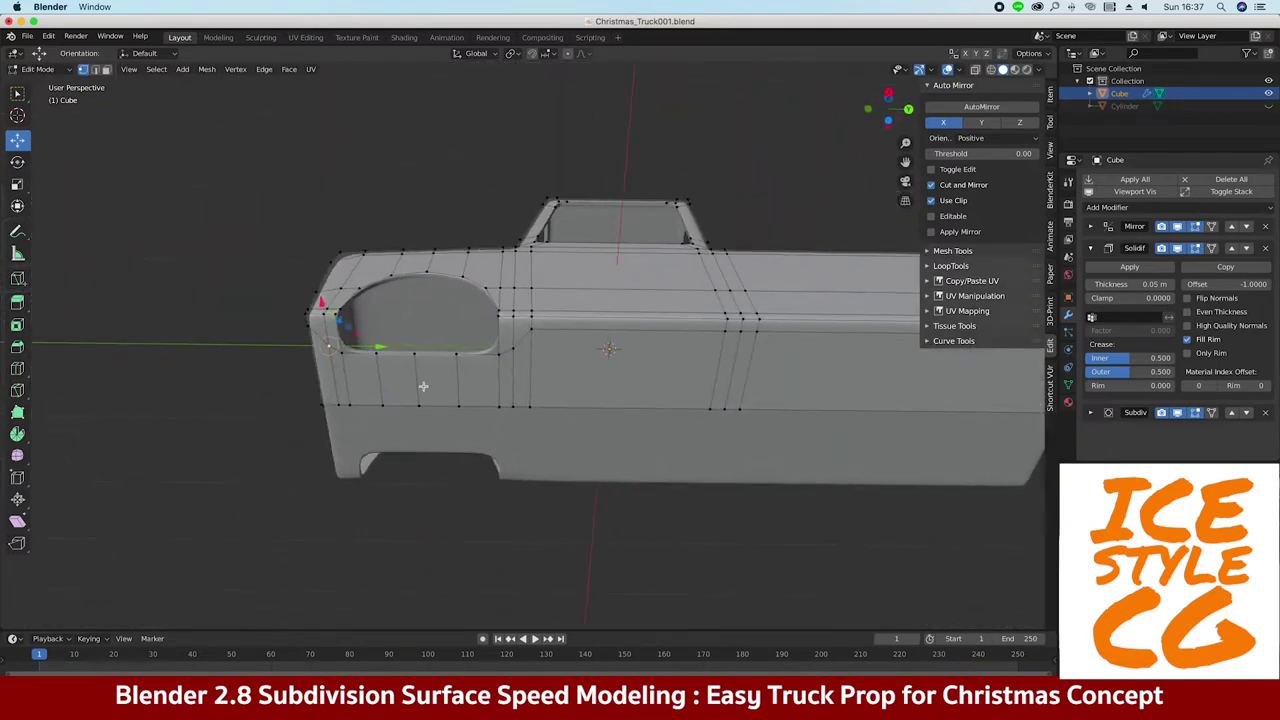
{"action": "scroll", "coordinate": [420, 339], "scroll_direction": "up", "scroll_amount": 5}
{"action": "left_click", "coordinate": [422, 326]}
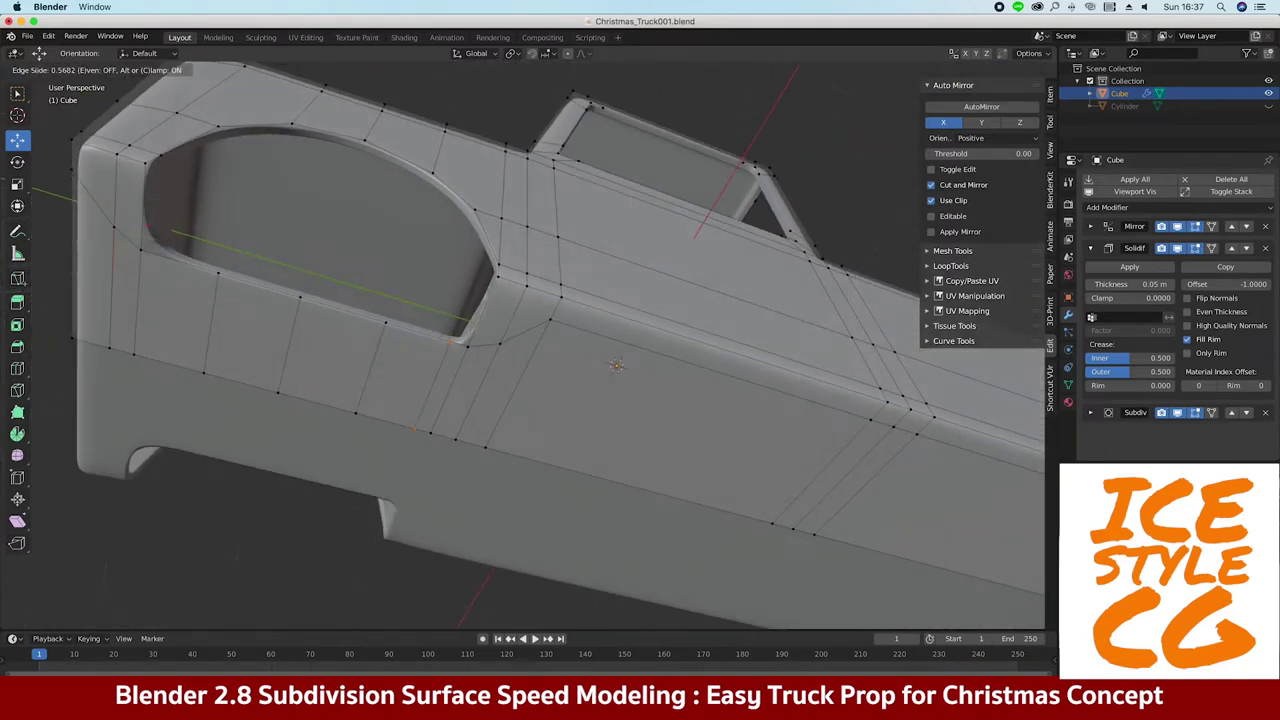
{"action": "left_click", "coordinate": [170, 260]}
Return to Object Mode and deselect the truck to review the reshaped body
{"action": "mouse_move", "coordinate": [153, 248]}
{"action": "middle_mouse_down"}
{"action": "mouse_move", "coordinate": [186, 286]}
{"action": "mouse_move", "coordinate": [171, 263]}
{"action": "mouse_move", "coordinate": [175, 316]}
{"action": "mouse_move", "coordinate": [114, 206]}
{"action": "middle_mouse_up"}
{"action": "key", "text": "Tab"}
{"action": "scroll", "coordinate": [171, 263], "scroll_direction": "down", "scroll_amount": 5}
{"action": "left_click", "coordinate": [183, 288]}
{"action": "key", "text": "a"}
{"action": "left_click", "coordinate": [175, 316]}
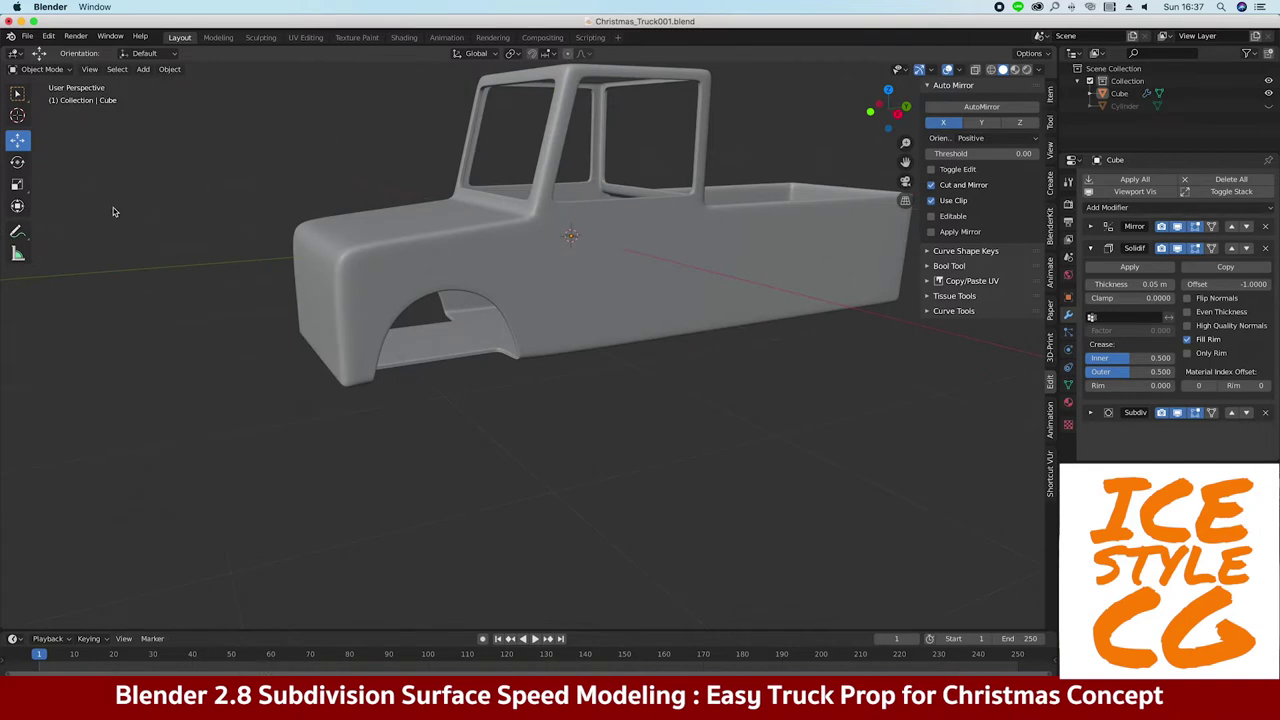
Unhide the cylinder, shrink it, and lower it along Z in side view
{"action": "key", "text": "alt+h"}
{"action": "key", "text": "KP_3"}
{"action": "key", "text": "s"}
{"action": "left_click", "coordinate": [278, 320]}
{"action": "key", "text": "g"}
{"action": "key", "text": "z"}
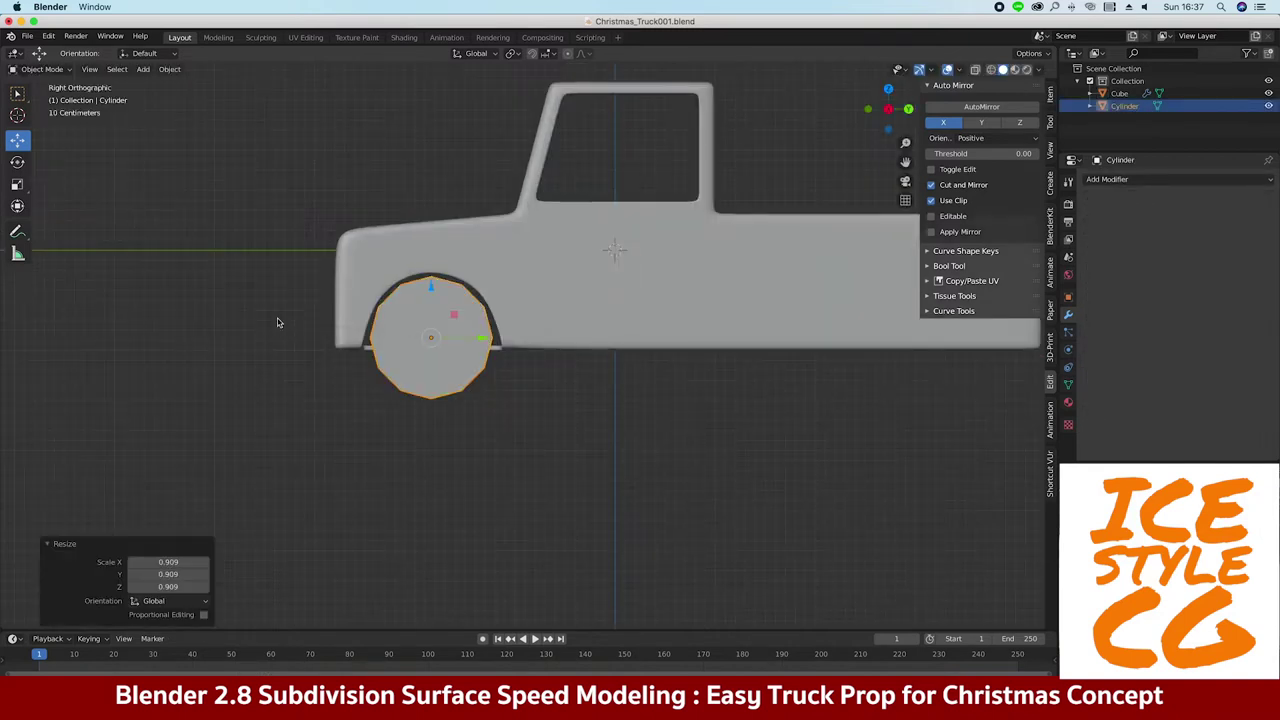
{"action": "left_click", "coordinate": [346, 288]}
From the front view, offset the cylinder sideways along X
{"action": "key", "text": "KP_1"}
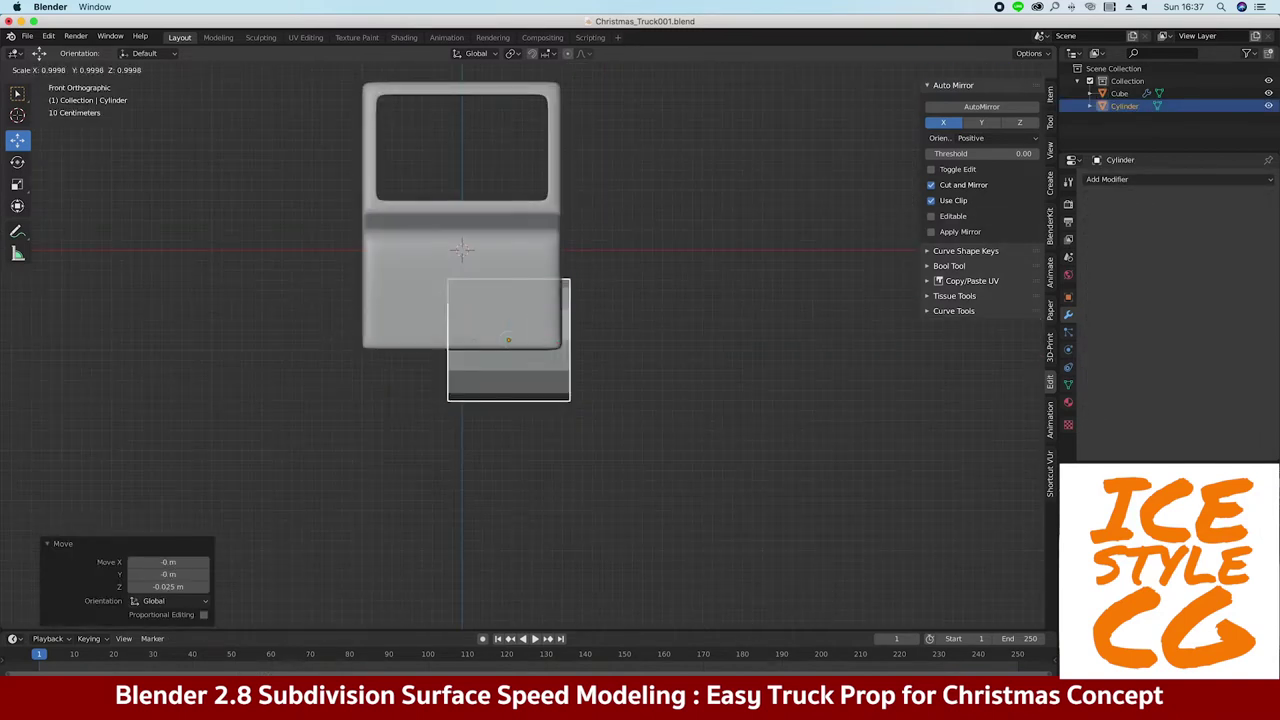
{"action": "key", "text": "Return"}
{"action": "key", "text": "g"}
{"action": "key", "text": "x"}
{"action": "key", "text": "Return"}
{"action": "key", "text": "KP_Decimal"}
Thin the cylinder along X to wheel width, shift it into the arch, and edit its mesh
{"action": "mouse_move", "coordinate": [420, 300]}
{"action": "middle_mouse_down"}
{"action": "mouse_move", "coordinate": [377, 335]}
{"action": "mouse_move", "coordinate": [330, 300]}
{"action": "mouse_move", "coordinate": [363, 344]}
{"action": "mouse_move", "coordinate": [512, 327]}
{"action": "middle_mouse_up"}
{"action": "key", "text": "s"}
{"action": "key", "text": "x"}
{"action": "left_click", "coordinate": [377, 335]}
{"action": "scroll", "coordinate": [330, 300], "scroll_direction": "down", "scroll_amount": 4}
{"action": "key", "text": "g"}
{"action": "key", "text": "x"}
{"action": "left_click", "coordinate": [380, 340]}
{"action": "key", "text": "Tab"}
{"action": "key", "text": "KP_Decimal"}
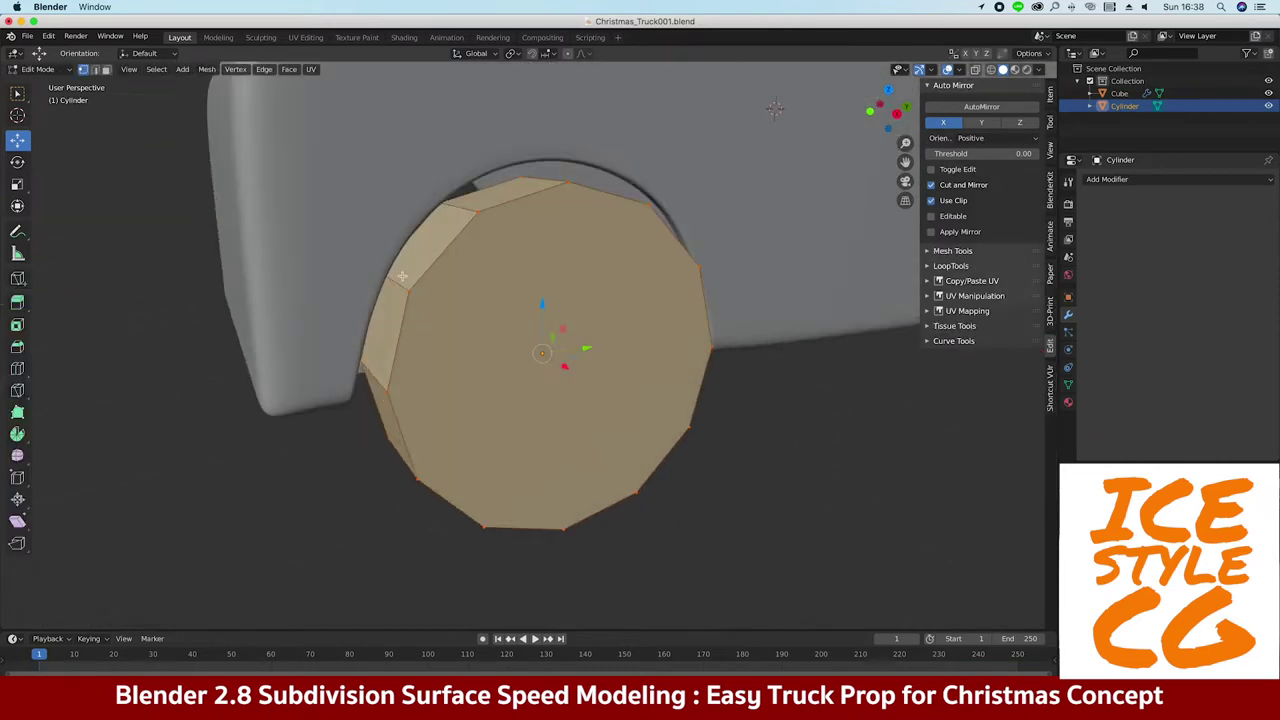
Extrude, shrink and push the wheel's outer face twice to form the first stepped rings
{"action": "mouse_move", "coordinate": [489, 324]}
{"action": "middle_mouse_down"}
{"action": "mouse_move", "coordinate": [435, 290]}
{"action": "mouse_move", "coordinate": [640, 370]}
{"action": "middle_mouse_up"}
{"action": "key", "text": "e"}
{"action": "right_click", "coordinate": [440, 298]}
{"action": "key", "text": "s"}
{"action": "left_click", "coordinate": [472, 318]}
{"action": "key", "text": "g"}
{"action": "left_click", "coordinate": [648, 377]}
{"action": "key", "text": "e"}
{"action": "key", "text": "s"}
{"action": "left_click", "coordinate": [640, 376]}
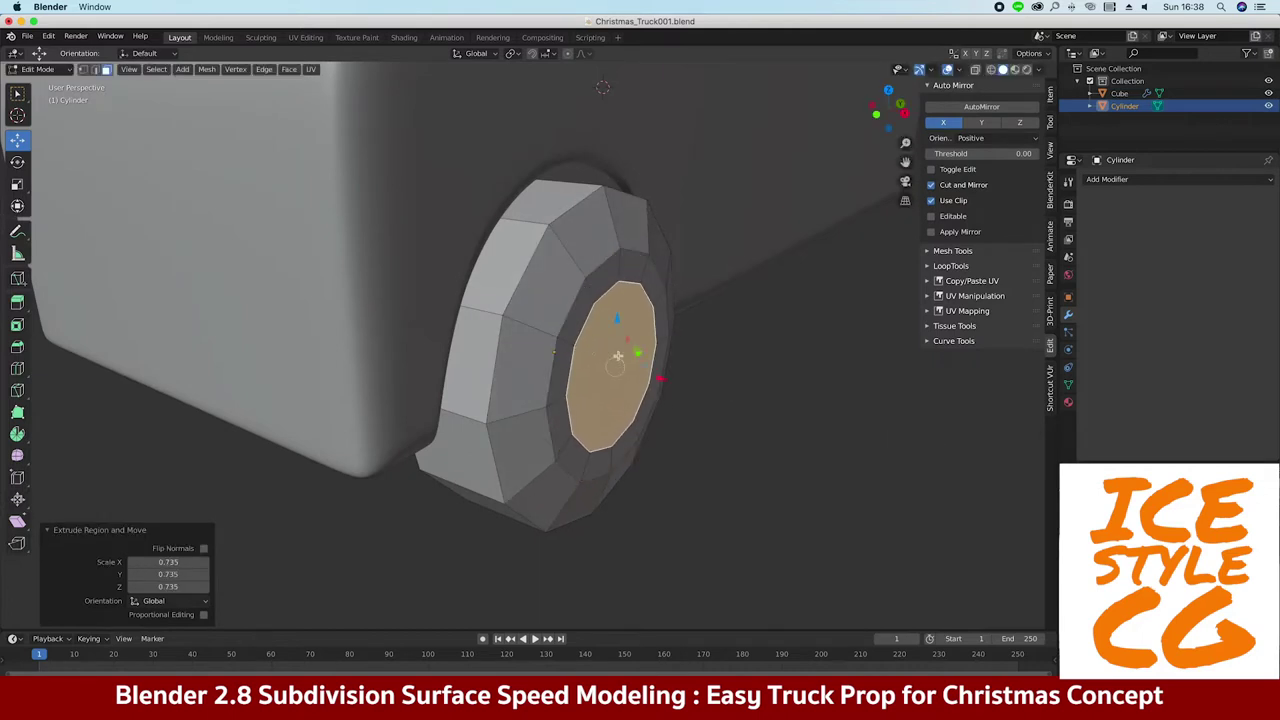
{"action": "key", "text": "g"}
{"action": "left_click", "coordinate": [634, 374]}
Extrude the hub face again at 0.7 scale and recess it along X
{"action": "middle_click_drag", "start_coordinate": [634, 374], "coordinate": [677, 104]}
{"action": "key", "text": "s"}
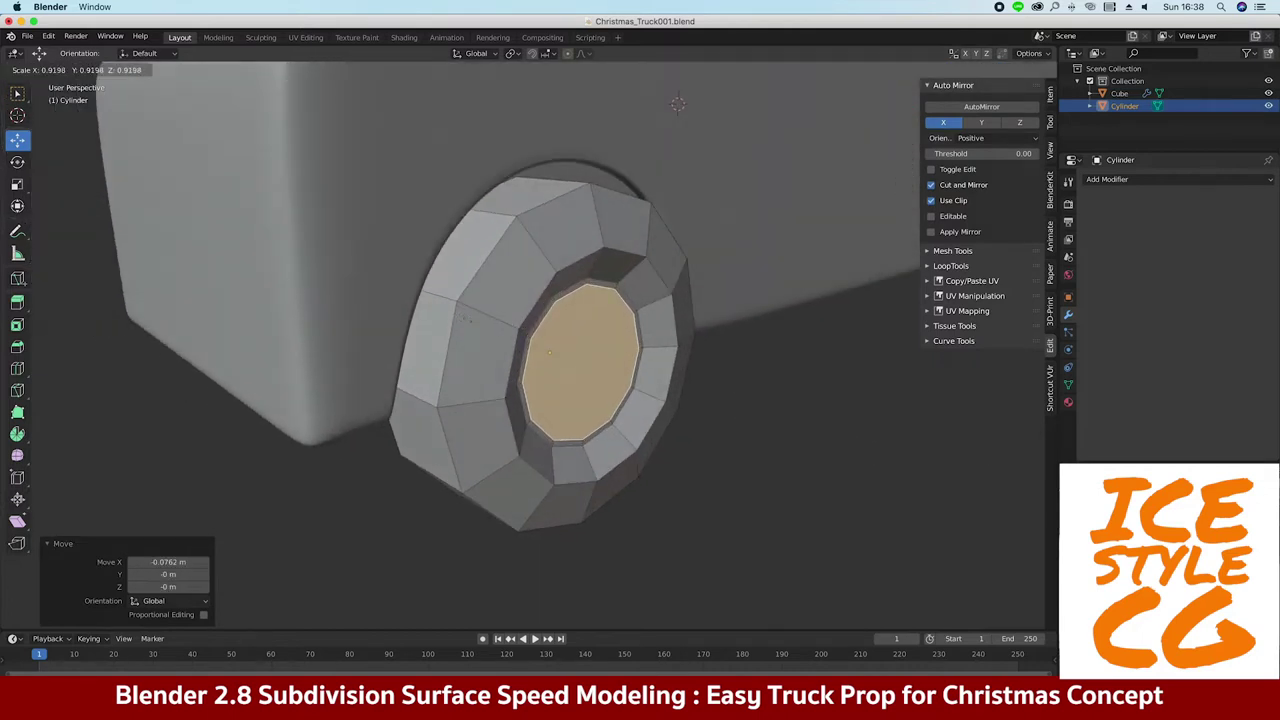
{"action": "left_click", "coordinate": [677, 104]}
{"action": "key", "text": "e"}
{"action": "key", "text": "s"}
{"action": "left_click", "coordinate": [677, 104]}
{"action": "key", "text": "g"}
{"action": "key", "text": "x"}
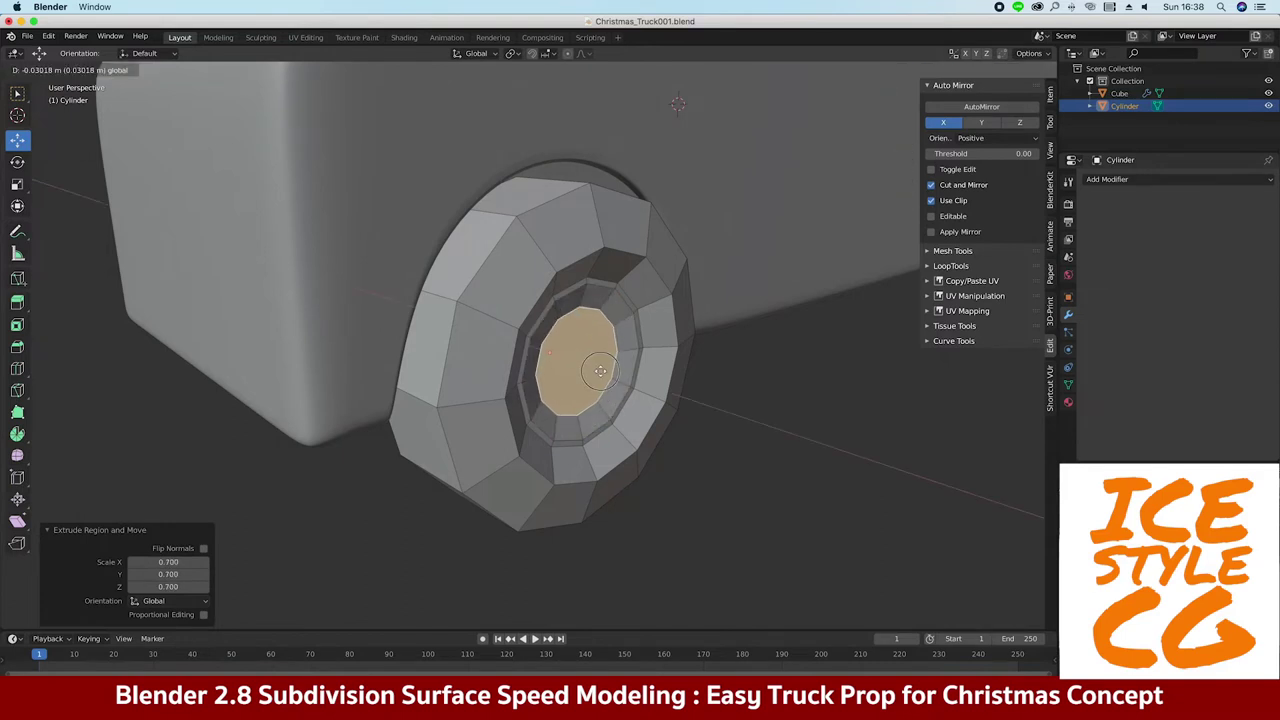
{"action": "left_click", "coordinate": [677, 104]}
Fine-tune the hub face size and nudge it slightly along X
{"action": "key", "text": "s"}
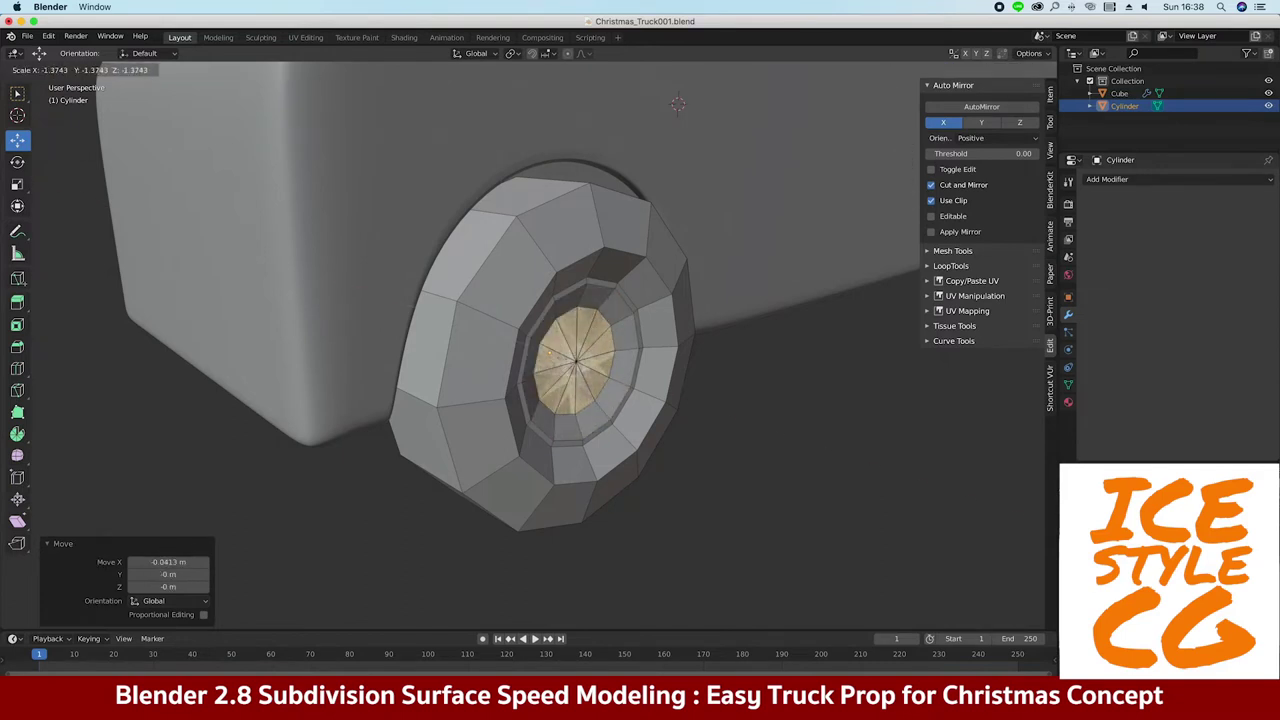
{"action": "right_click", "coordinate": [515, 373]}
{"action": "left_click", "coordinate": [549, 352]}
{"action": "key", "text": "s"}
{"action": "left_click", "coordinate": [550, 353]}
{"action": "key", "text": "s"}
{"action": "left_click", "coordinate": [551, 354]}
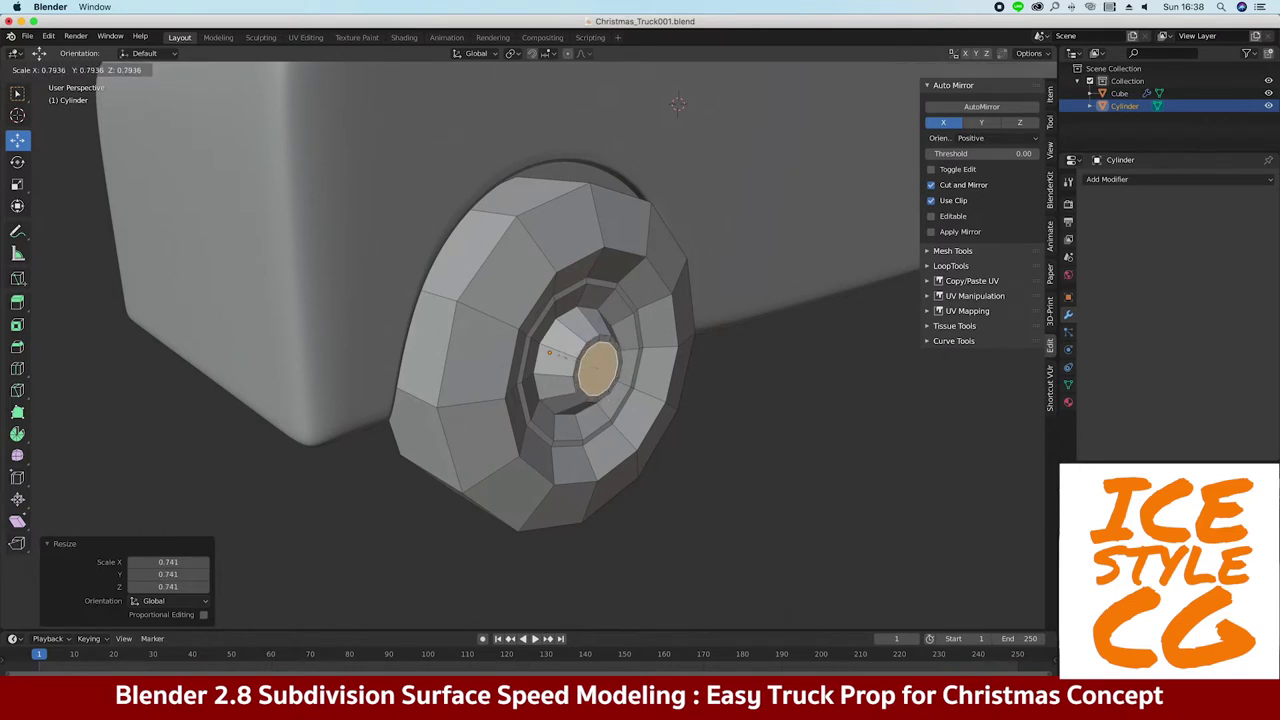
{"action": "right_click", "coordinate": [549, 352]}
{"action": "key", "text": "g"}
{"action": "left_click", "coordinate": [600, 371]}
Shrink the inner wheel face to 0.681, shift it, then shrink it to 0.398
{"action": "mouse_move", "coordinate": [600, 371]}
{"action": "middle_mouse_down"}
{"action": "mouse_move", "coordinate": [445, 297]}
{"action": "mouse_move", "coordinate": [347, 332]}
{"action": "middle_mouse_up"}
{"action": "key", "text": "s"}
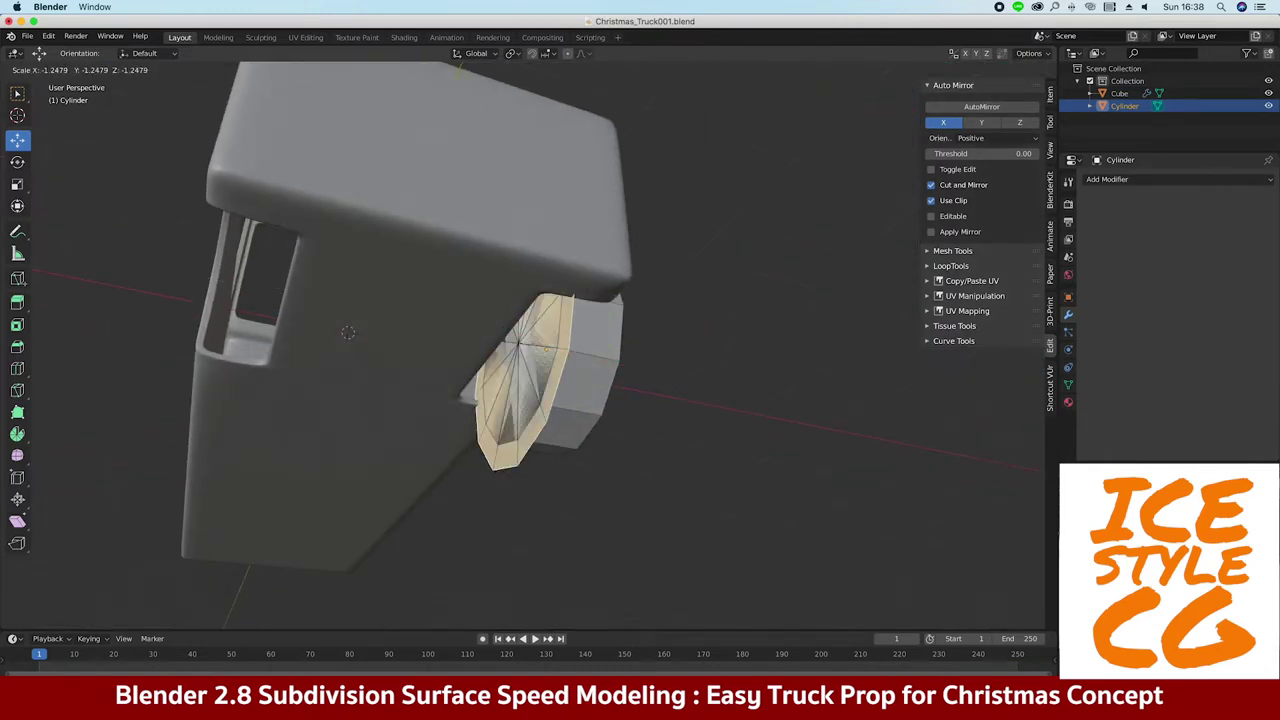
{"action": "left_click", "coordinate": [457, 350]}
{"action": "key", "text": "g"}
{"action": "left_click", "coordinate": [555, 352]}
{"action": "key", "text": "s"}
{"action": "left_click", "coordinate": [486, 286]}
Extrude a 0.335 m axle stub from the inner face and leave Edit Mode
{"action": "middle_click_drag", "start_coordinate": [486, 286], "coordinate": [392, 320]}
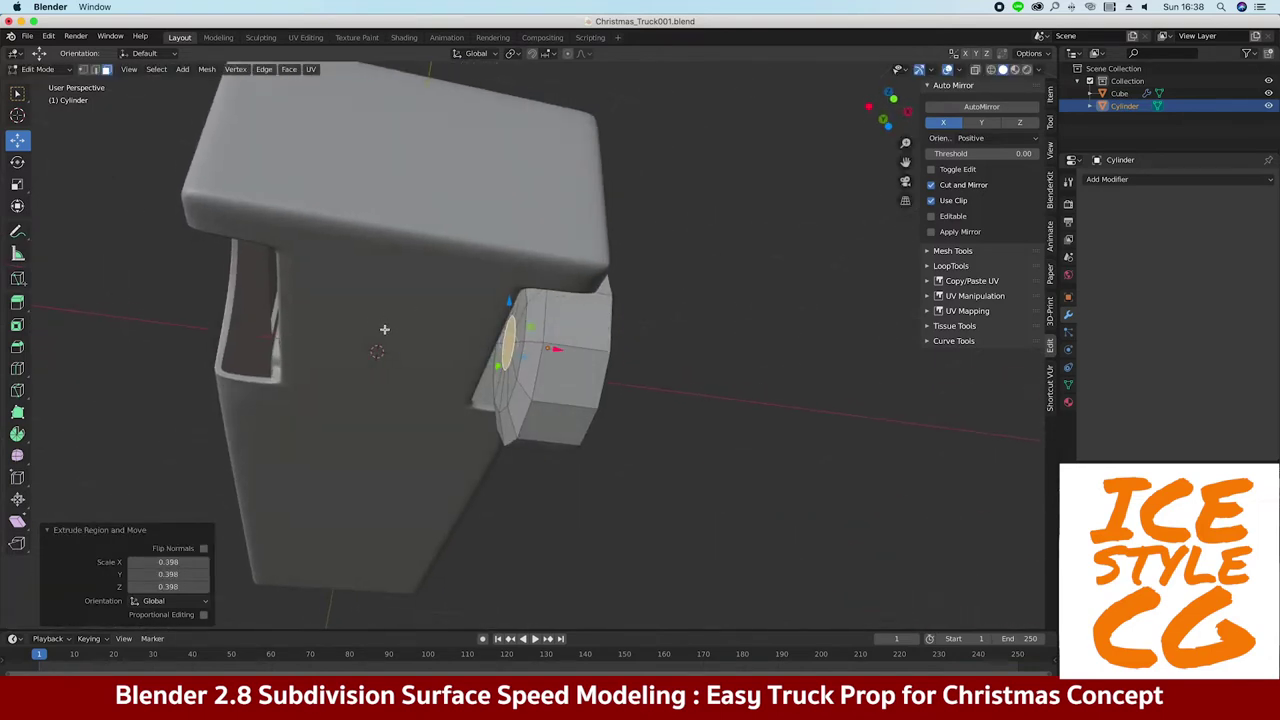
{"action": "key", "text": "e"}
{"action": "left_click", "coordinate": [328, 327]}
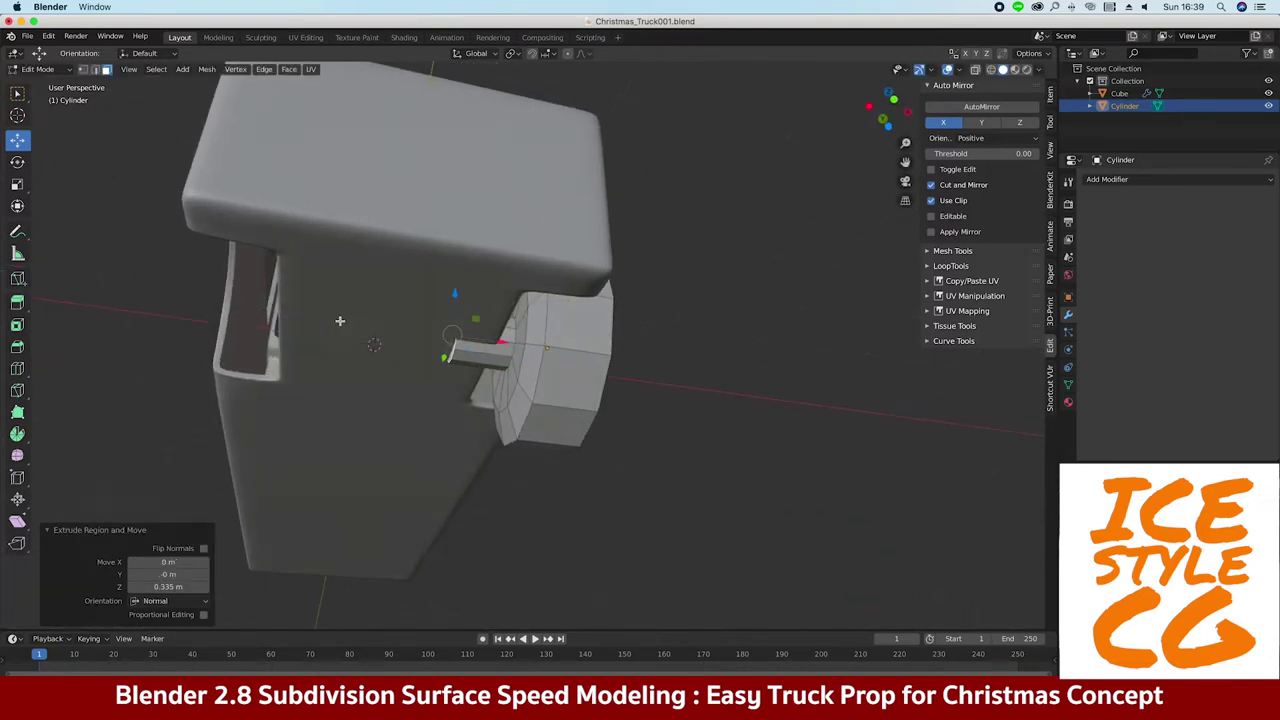
{"action": "middle_click_drag", "start_coordinate": [335, 322], "coordinate": [485, 289]}
{"action": "key", "text": "Tab"}
{"action": "middle_click_drag", "start_coordinate": [682, 365], "coordinate": [731, 314]}
{"action": "left_click", "coordinate": [1107, 179]}
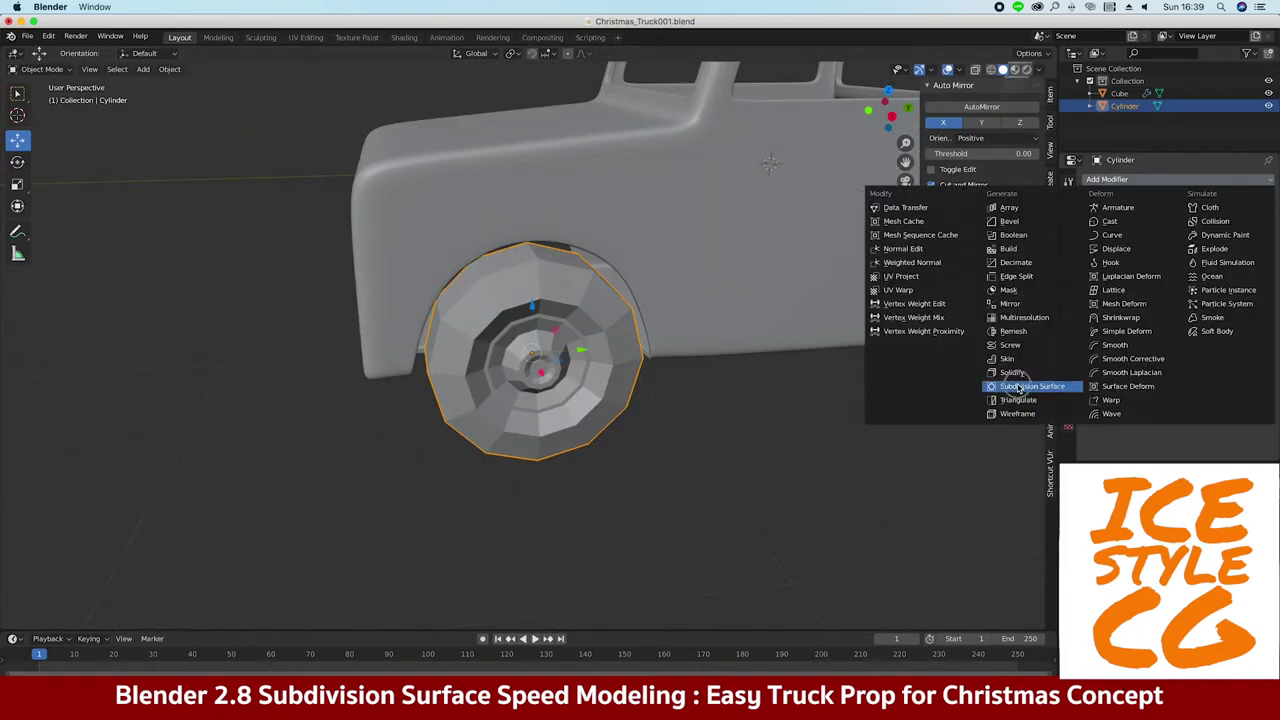
Add a Subdivision Surface modifier to the wheel at level 3
{"action": "left_click", "coordinate": [1020, 386]}
{"action": "key", "text": "ctrl+3"}
{"action": "mouse_move", "coordinate": [600, 380]}
{"action": "middle_mouse_down"}
{"action": "mouse_move", "coordinate": [549, 356]}
{"action": "mouse_move", "coordinate": [527, 374]}
{"action": "mouse_move", "coordinate": [494, 345]}
{"action": "middle_mouse_up"}
Cut a supporting edge loop in the wheel and slide it into position
{"action": "key", "text": "Tab"}
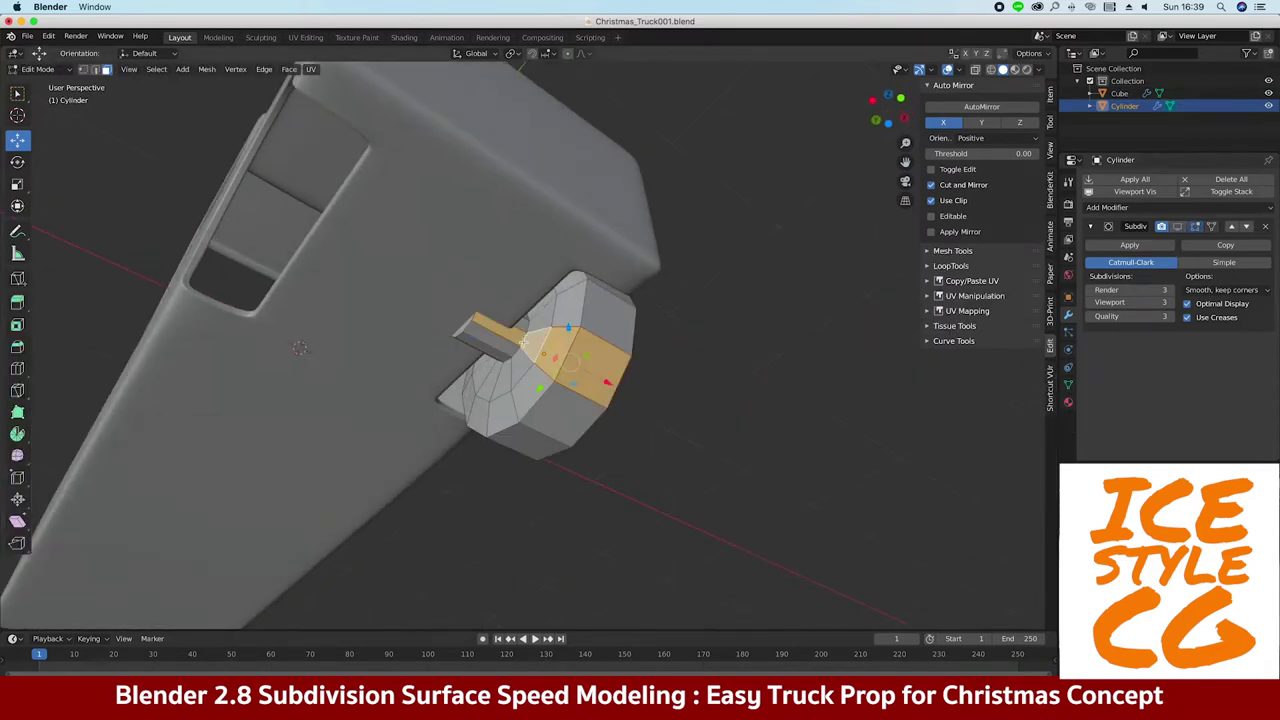
{"action": "scroll", "coordinate": [944, 200], "scroll_direction": "down", "scroll_amount": 2, "text": "ctrl"}
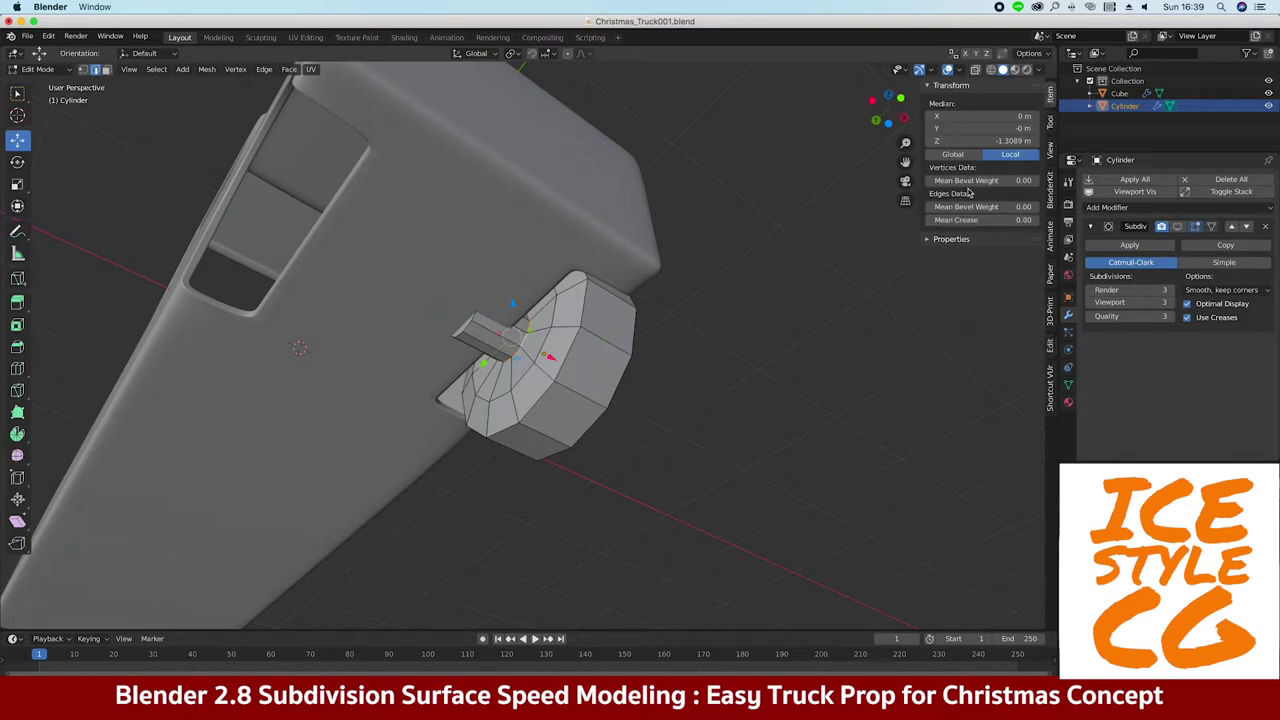
{"action": "key", "text": "Return"}
{"action": "middle_click_drag", "start_coordinate": [700, 400], "coordinate": [690, 380]}
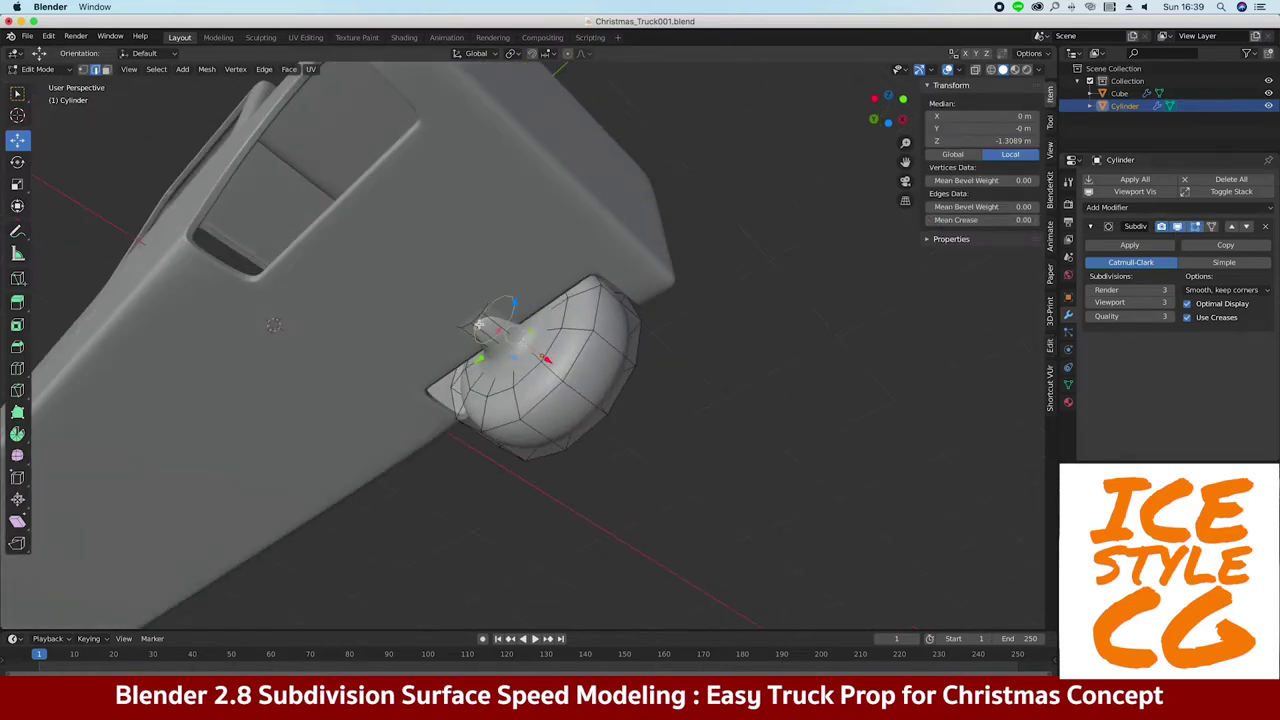
{"action": "key", "text": "g"}
{"action": "key", "text": "g"}
{"action": "left_click", "coordinate": [273, 325]}
{"action": "mouse_move", "coordinate": [273, 325]}
{"action": "middle_mouse_down"}
{"action": "mouse_move", "coordinate": [504, 314]}
{"action": "mouse_move", "coordinate": [500, 300]}
{"action": "middle_mouse_up"}
{"action": "scroll", "coordinate": [500, 300], "scroll_direction": "up", "scroll_amount": 3}
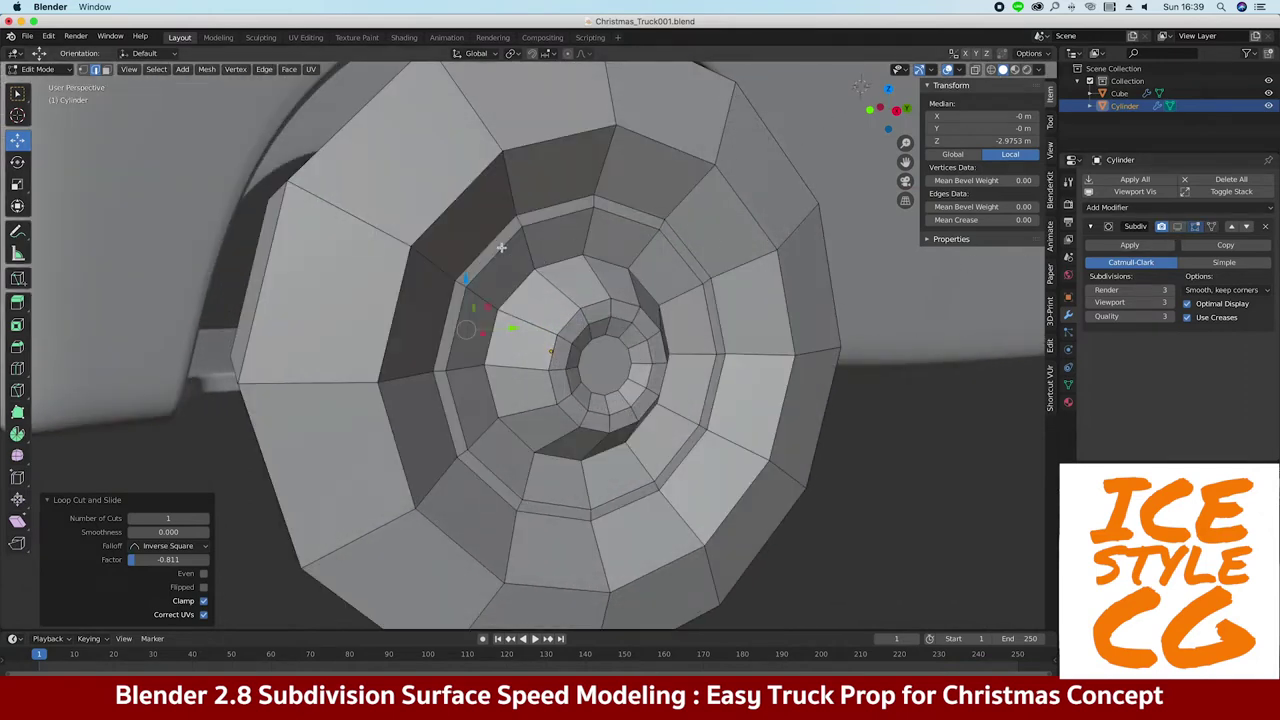
Slide an inner edge loop on the wheel face outward, checking the smoothed result
{"action": "left_click", "coordinate": [515, 285], "text": "alt"}
{"action": "scroll", "coordinate": [600, 350], "scroll_direction": "down", "scroll_amount": 3}
{"action": "mouse_move", "coordinate": [600, 350]}
{"action": "middle_mouse_down"}
{"action": "mouse_move", "coordinate": [367, 365]}
{"action": "mouse_move", "coordinate": [437, 371]}
{"action": "mouse_move", "coordinate": [465, 262]}
{"action": "middle_mouse_up"}
{"action": "key", "text": "Tab"}
{"action": "key", "text": "Tab"}
{"action": "key", "text": "g"}
{"action": "key", "text": "g"}
{"action": "left_click", "coordinate": [805, 77]}
{"action": "middle_click_drag", "start_coordinate": [805, 77], "coordinate": [1003, 217]}
{"action": "key", "text": "Tab"}
{"action": "mouse_move", "coordinate": [868, 248]}
{"action": "middle_mouse_down"}
{"action": "mouse_move", "coordinate": [357, 400]}
{"action": "mouse_move", "coordinate": [260, 517]}
{"action": "mouse_move", "coordinate": [426, 486]}
{"action": "mouse_move", "coordinate": [512, 421]}
{"action": "mouse_move", "coordinate": [496, 400]}
{"action": "middle_mouse_up"}
{"action": "key", "text": "Tab"}
Add a centred loop around the tyre and scale it along X to widen it
{"action": "left_click", "coordinate": [525, 403]}
{"action": "right_click", "coordinate": [525, 403]}
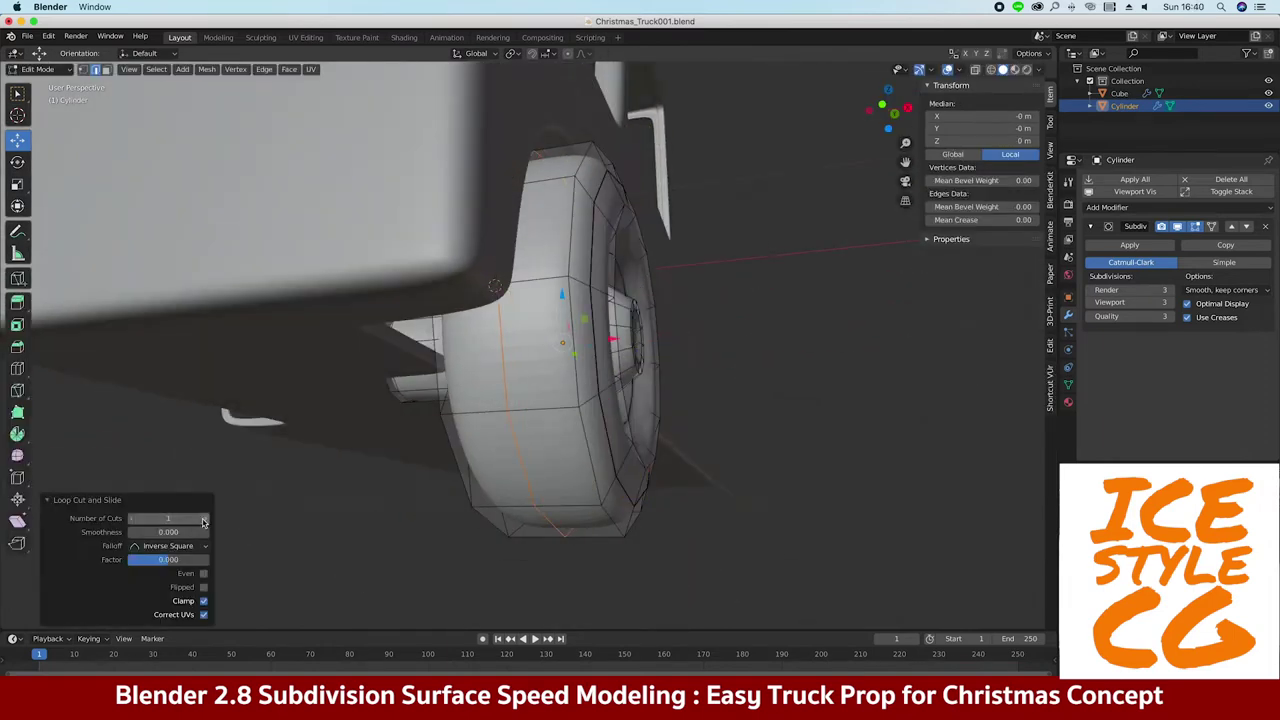
{"action": "key", "text": "s"}
{"action": "key", "text": "x"}
{"action": "left_click", "coordinate": [494, 286]}
{"action": "key", "text": "Tab"}
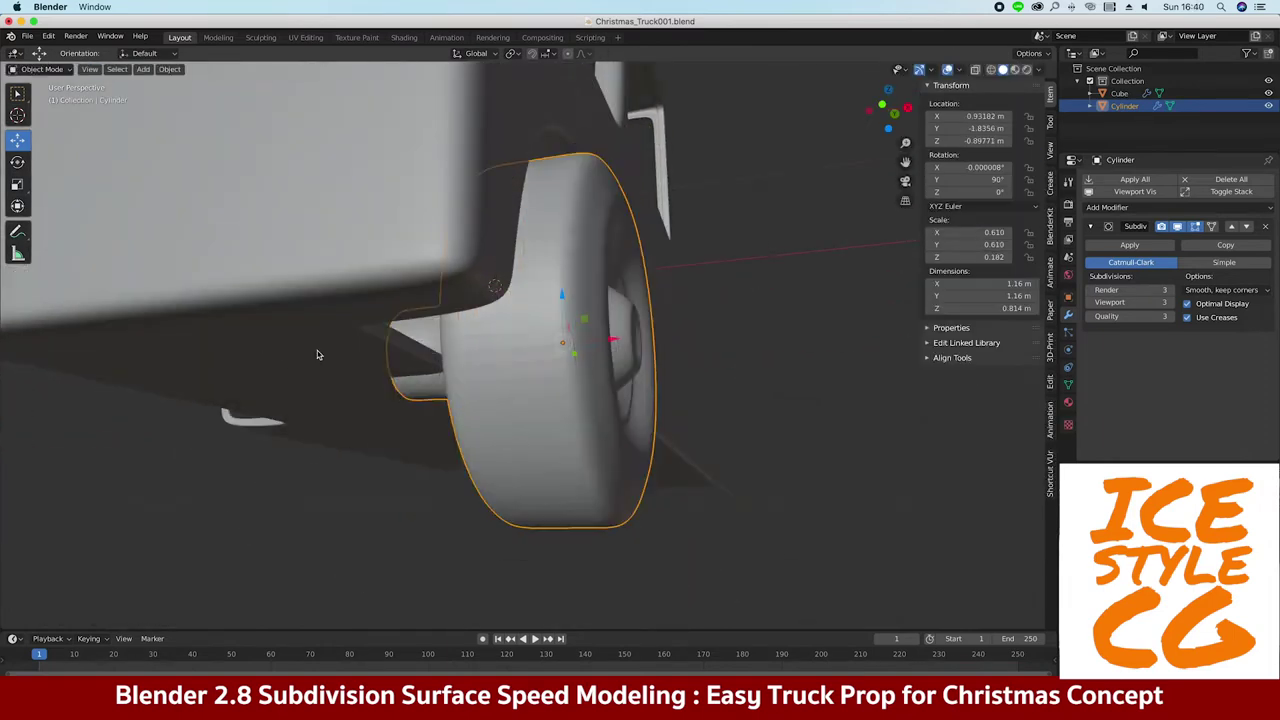
Shade the wheel smooth
{"action": "middle_click_drag", "start_coordinate": [494, 286], "coordinate": [400, 400]}
{"action": "scroll", "coordinate": [306, 500], "scroll_direction": "down", "scroll_amount": 5}
{"action": "right_click", "coordinate": [445, 470]}
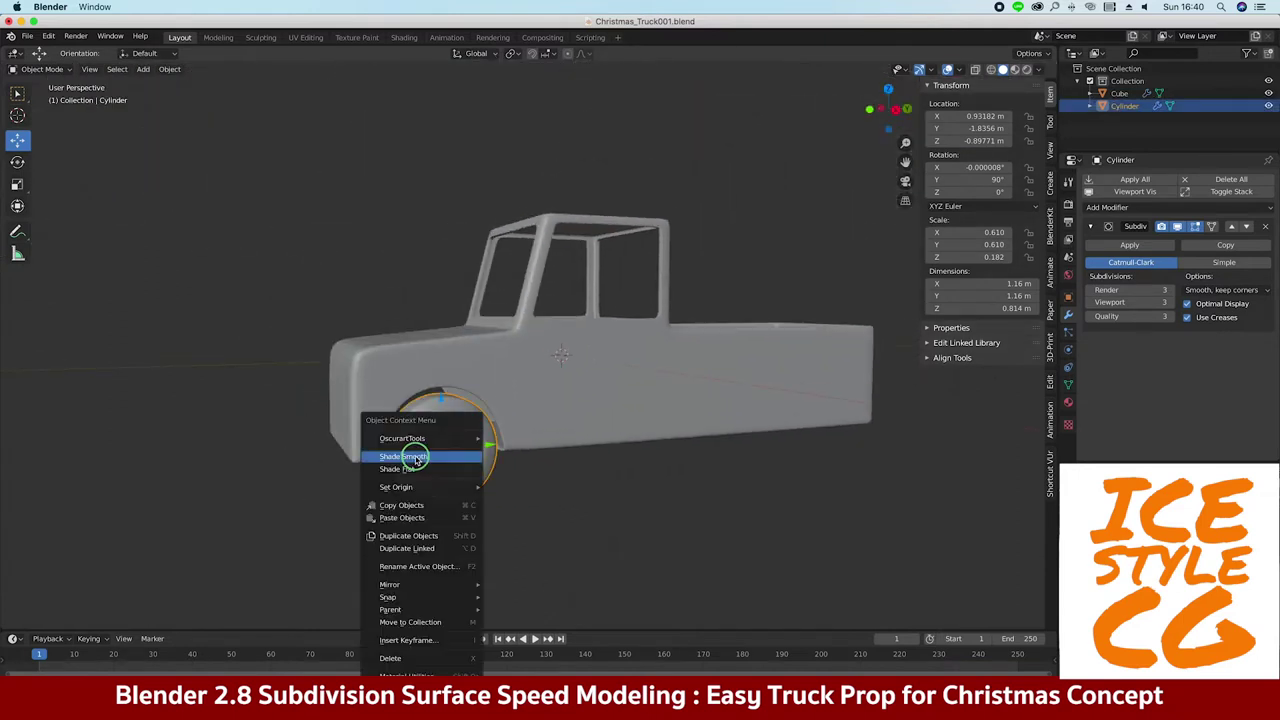
{"action": "left_click", "coordinate": [417, 452]}
Add a Mirror modifier to the wheel with the Cube as mirror object
{"action": "key", "text": "KP_1"}
{"action": "left_click", "coordinate": [1107, 207]}
{"action": "left_click", "coordinate": [1010, 331]}
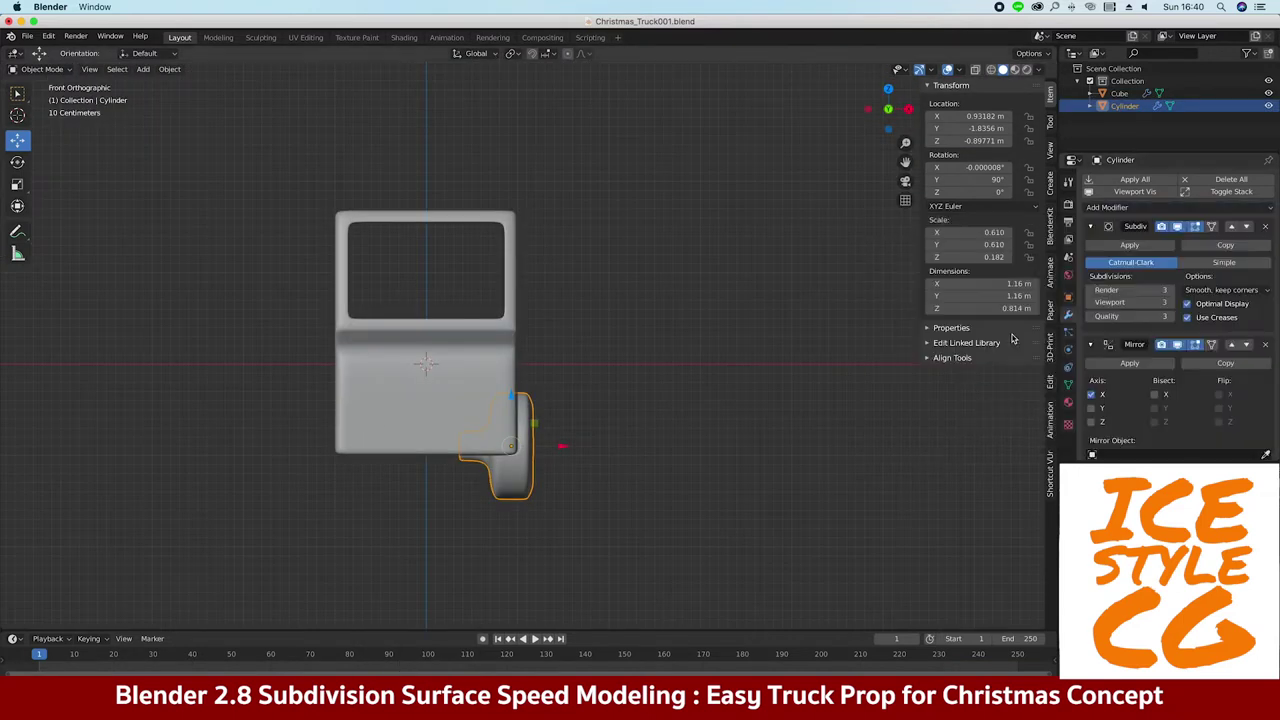
{"action": "scroll", "coordinate": [1250, 300], "scroll_direction": "down", "scroll_amount": 4}
{"action": "left_click", "coordinate": [1265, 335]}
{"action": "left_click", "coordinate": [440, 385]}
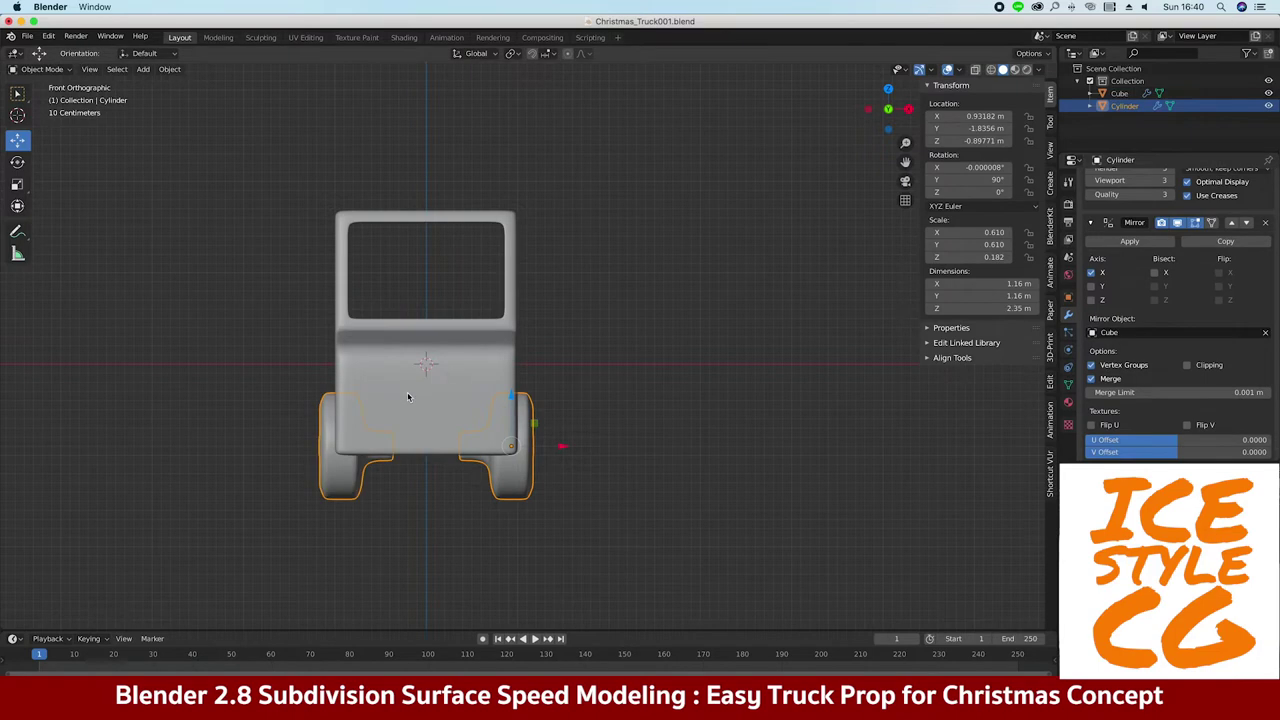
{"action": "key", "text": "KP_3"}
{"action": "mouse_move", "coordinate": [240, 349]}
{"action": "middle_mouse_down"}
{"action": "mouse_move", "coordinate": [378, 395]}
{"action": "mouse_move", "coordinate": [520, 415]}
{"action": "middle_mouse_up"}
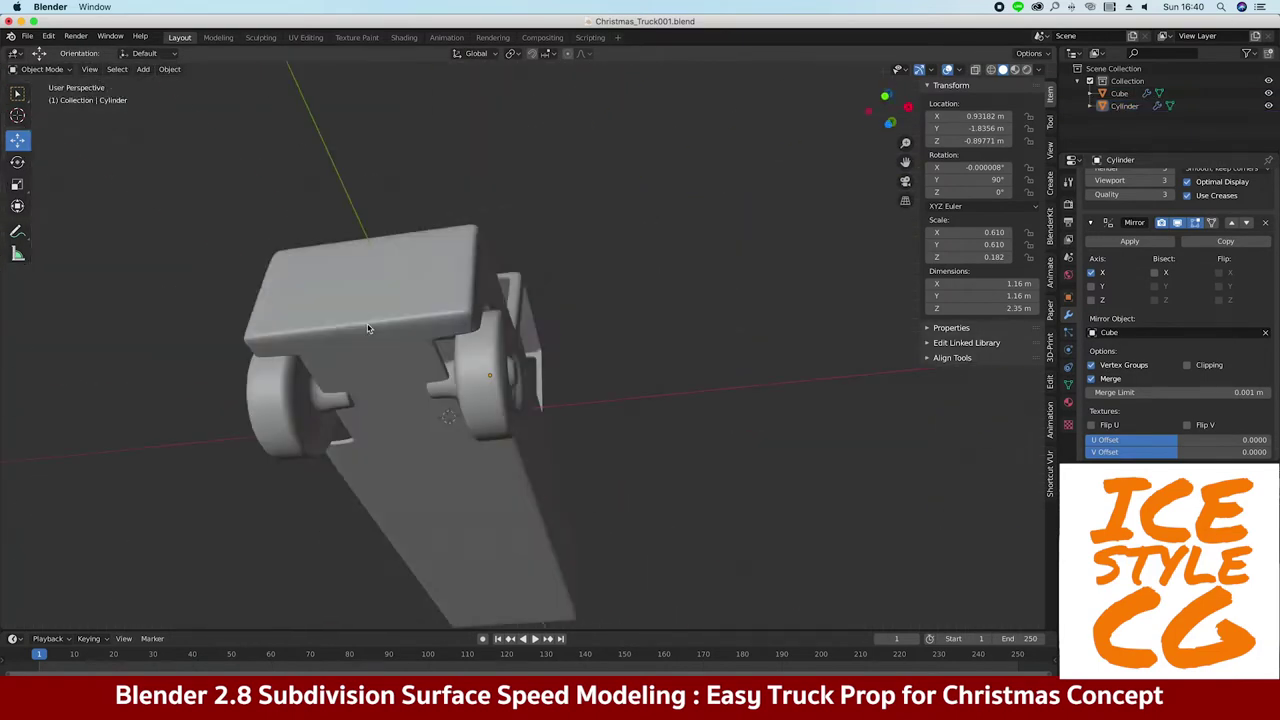
Slide a wheel edge loop toward the axle junction in X-ray view, then exit Edit Mode
{"action": "key", "text": "Tab"}
{"action": "key", "text": "KP_Decimal"}
{"action": "key", "text": "alt+z"}
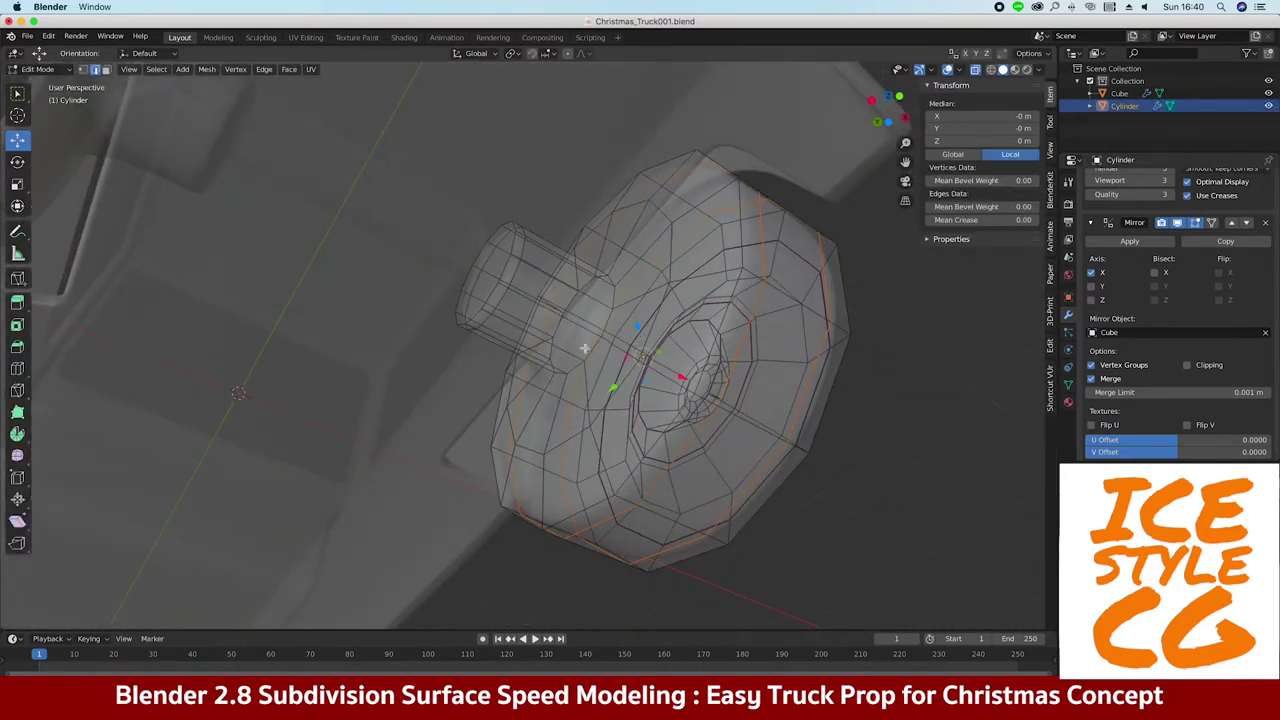
{"action": "key", "text": "alt+z"}
{"action": "left_click", "coordinate": [570, 278]}
{"action": "key", "text": "alt+z"}
{"action": "key", "text": "g"}
{"action": "key", "text": "g"}
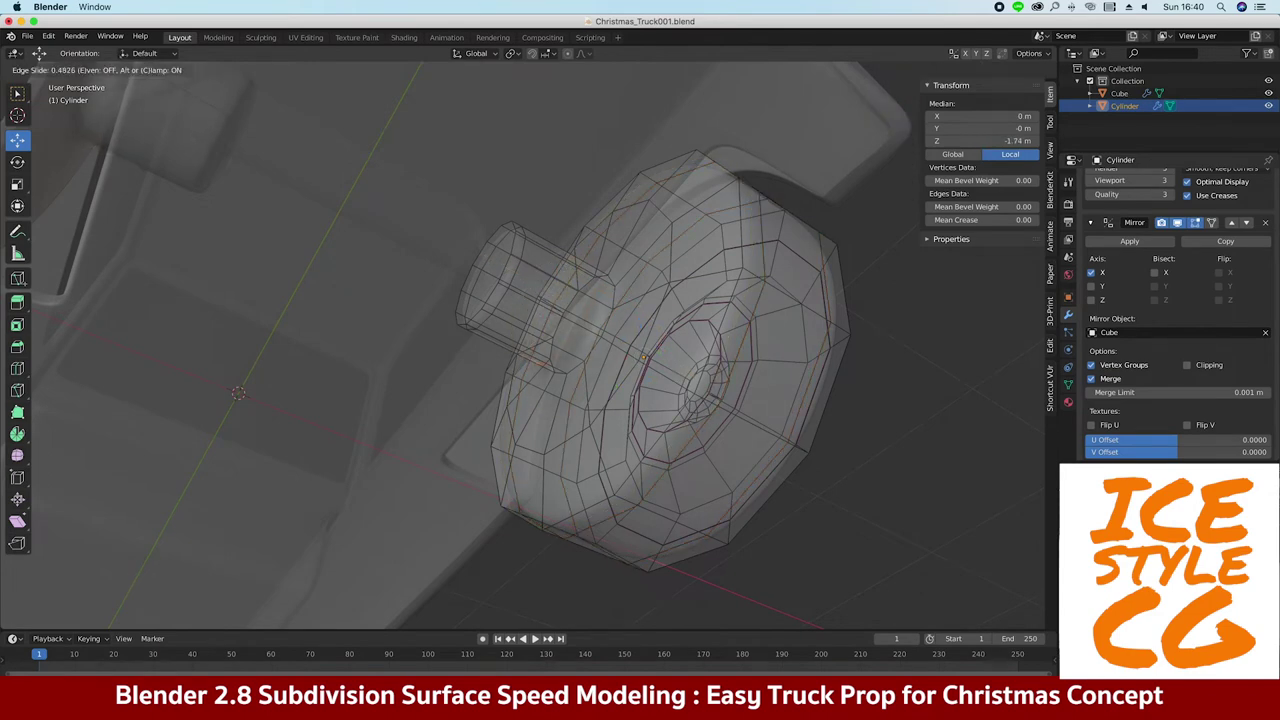
{"action": "left_click", "coordinate": [591, 325]}
{"action": "mouse_move", "coordinate": [591, 360]}
{"action": "middle_mouse_down"}
{"action": "mouse_move", "coordinate": [591, 325]}
{"action": "mouse_move", "coordinate": [600, 380]}
{"action": "mouse_move", "coordinate": [492, 461]}
{"action": "mouse_move", "coordinate": [543, 486]}
{"action": "mouse_move", "coordinate": [366, 540]}
{"action": "middle_mouse_up"}
{"action": "key", "text": "Tab"}
{"action": "key", "text": "alt+z"}
Deselect everything in side view and select the truck body
{"action": "key", "text": "KP_3"}
{"action": "key", "text": "alt+a"}
{"action": "middle_click_drag", "start_coordinate": [280, 271], "coordinate": [180, 241], "text": "shift"}
{"action": "left_click", "coordinate": [300, 330]}
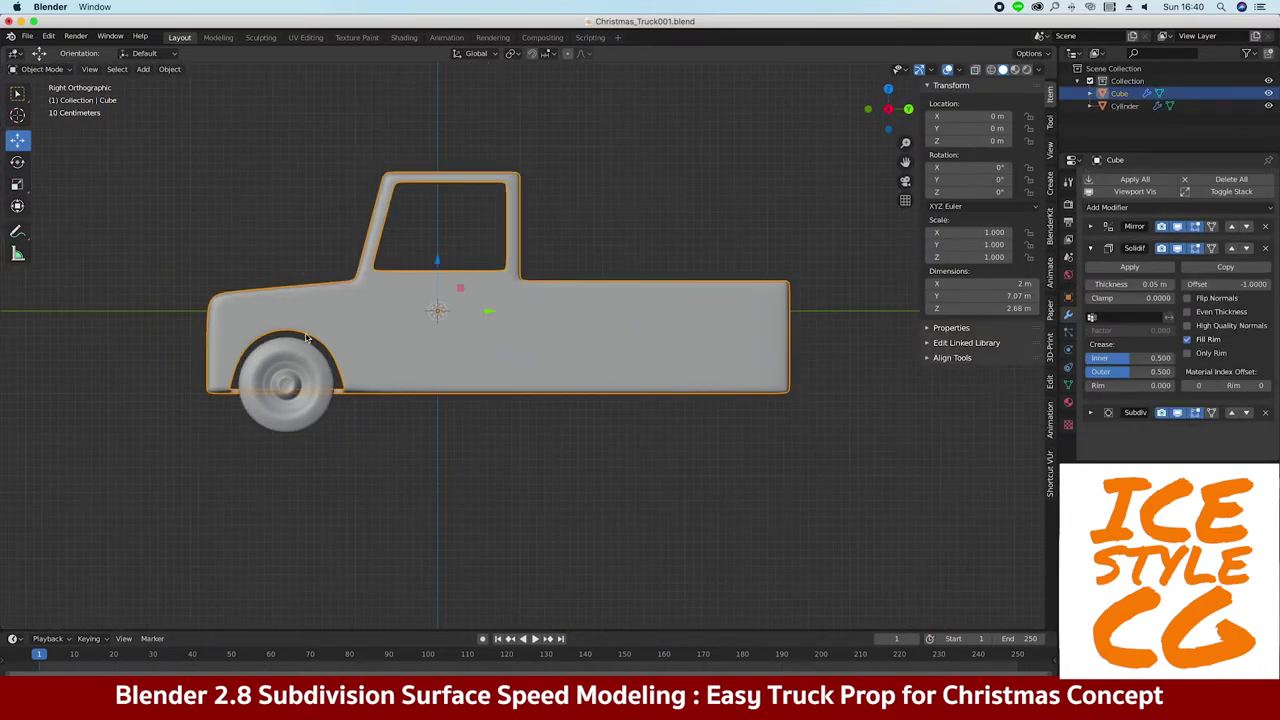
Duplicate the front wheel and move the copy along Y to the rear position
{"action": "left_click", "coordinate": [290, 380]}
{"action": "key", "text": "shift+d"}
{"action": "right_click", "coordinate": [338, 385]}
{"action": "key", "text": "g"}
{"action": "key", "text": "y"}
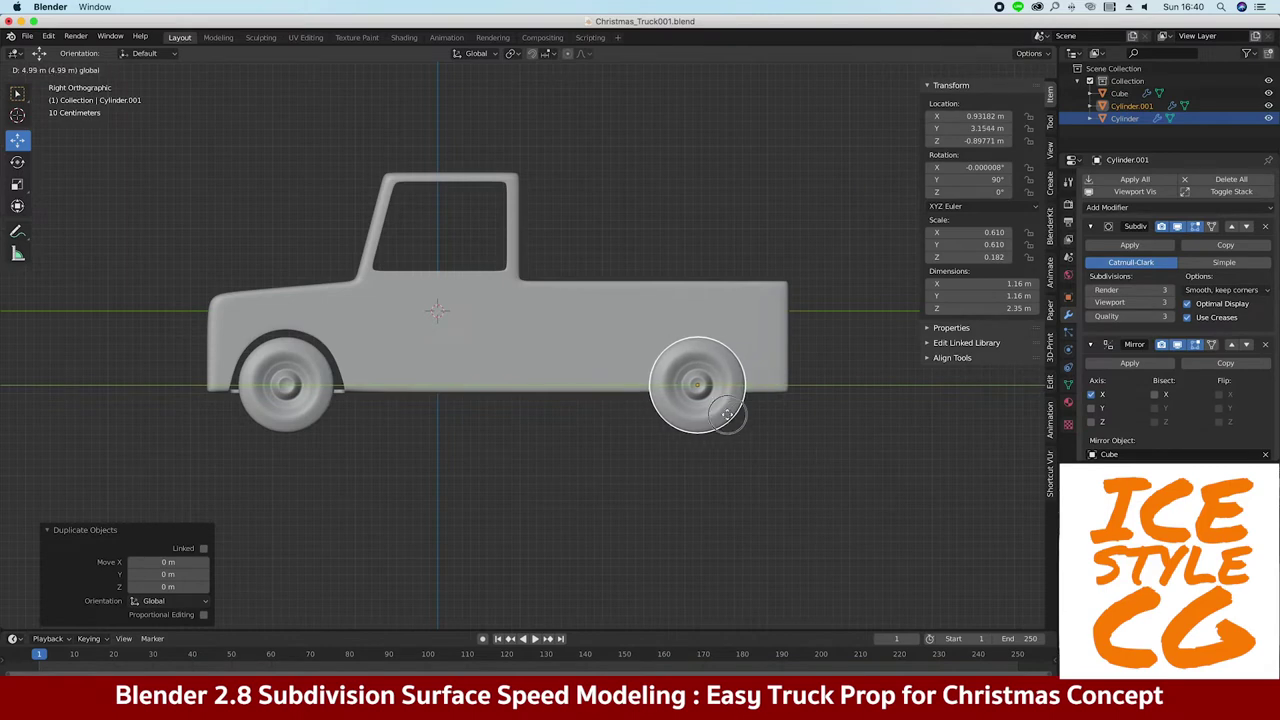
{"action": "left_click", "coordinate": [747, 418]}
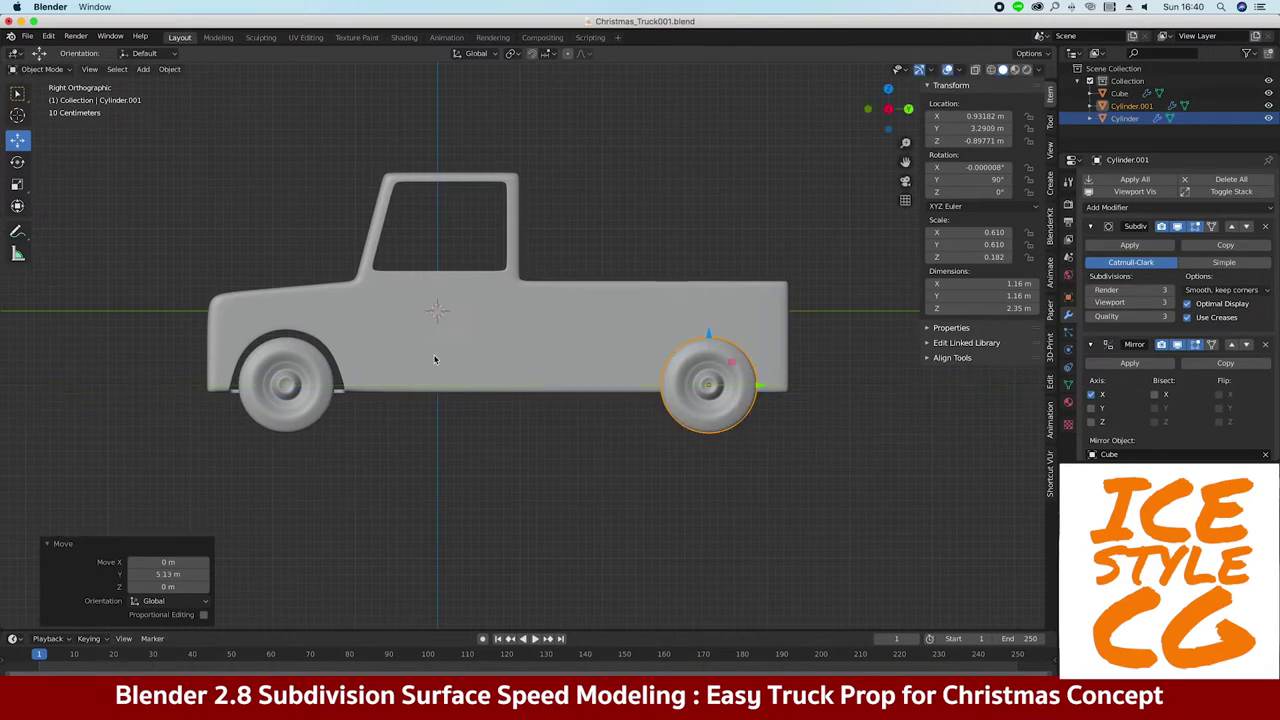
Turn on the Wireframe viewport overlay to show edges on all meshes
{"action": "left_click", "coordinate": [958, 69]}
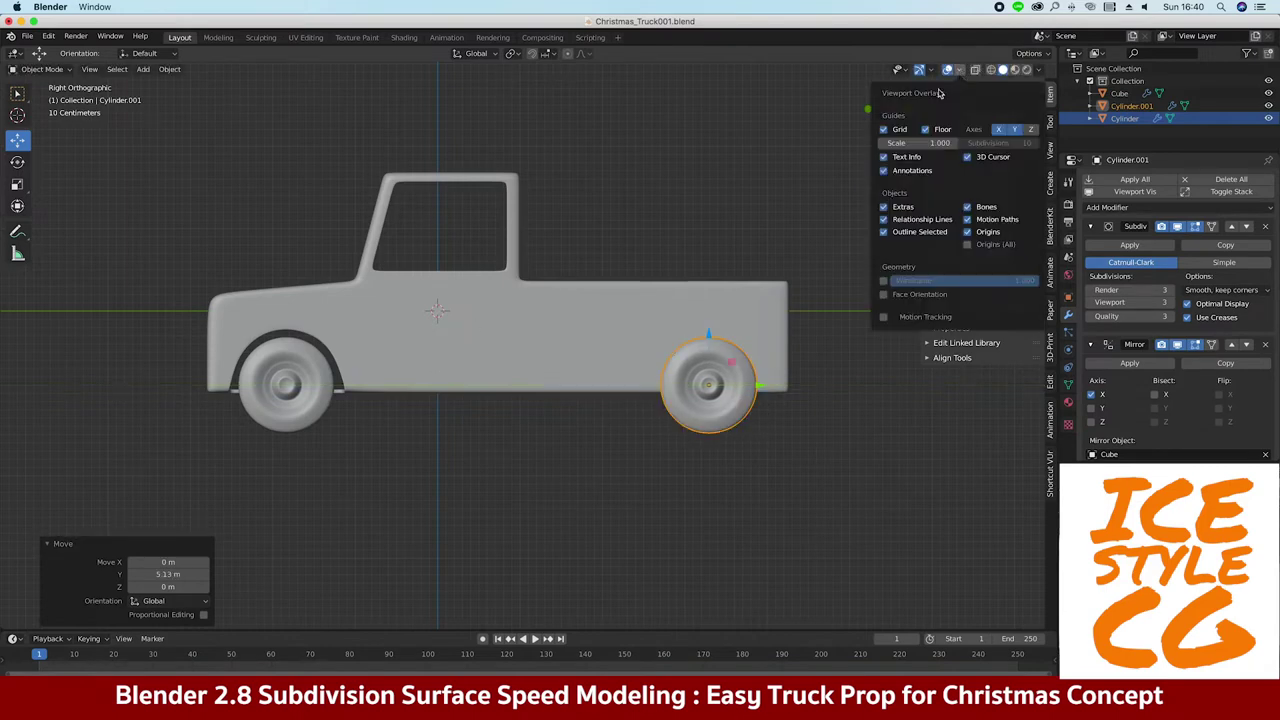
{"action": "left_click", "coordinate": [884, 281]}
{"action": "left_click", "coordinate": [640, 303]}
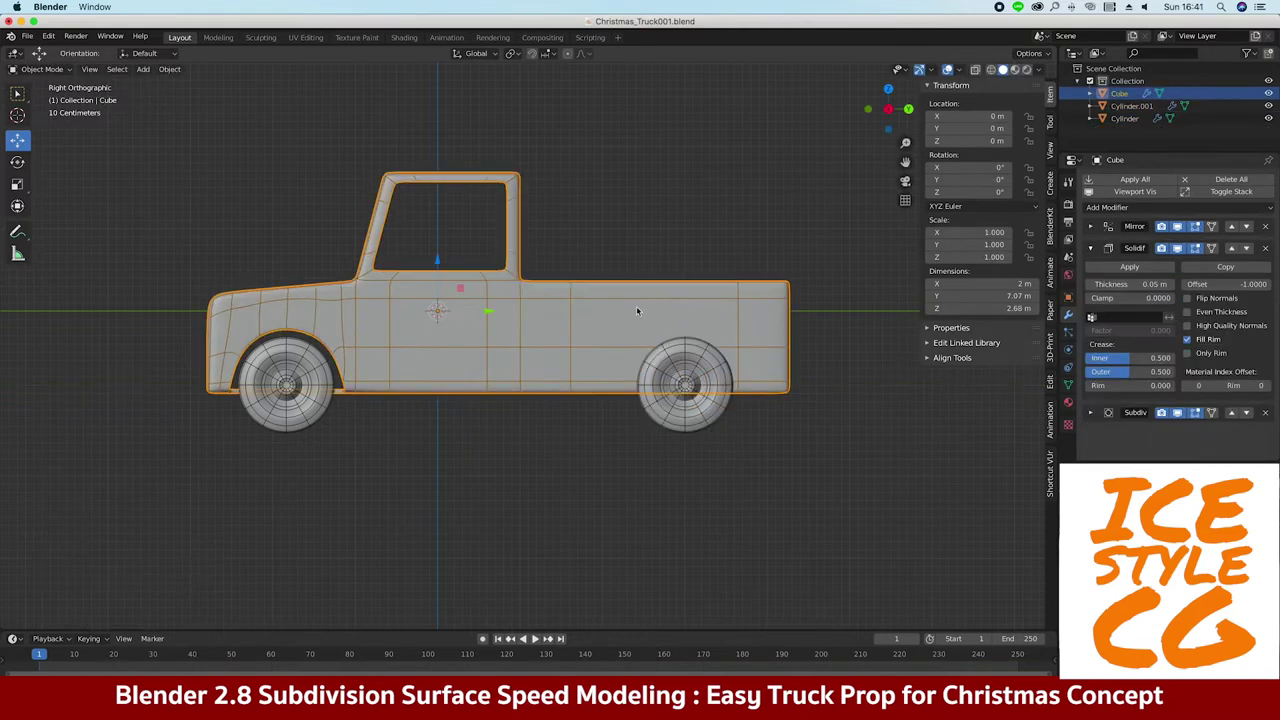
{"action": "scroll", "coordinate": [636, 292], "scroll_direction": "up", "scroll_amount": 2}
{"action": "scroll", "coordinate": [452, 268], "scroll_direction": "up", "scroll_amount": 2}
Duplicate the rear wheel in place and scale the copy slightly larger
{"action": "left_click", "coordinate": [540, 420]}
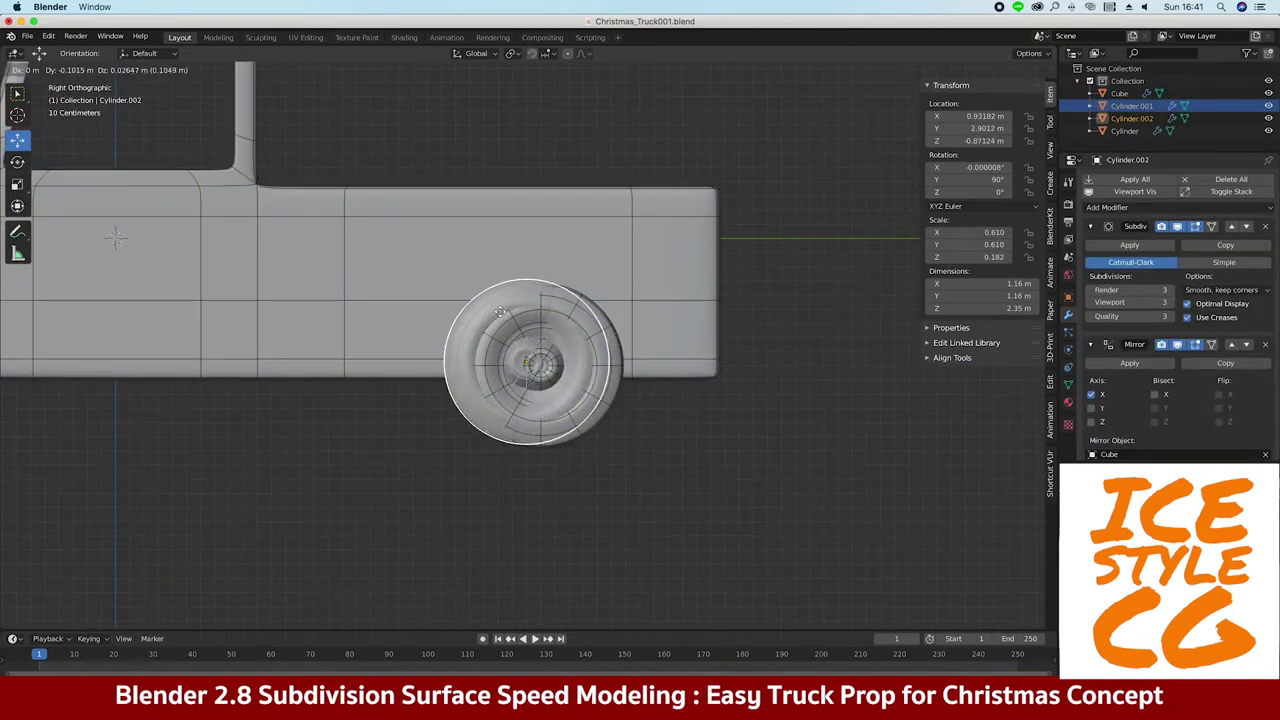
{"action": "key", "text": "shift+d"}
{"action": "key", "text": "Escape"}
{"action": "key", "text": "s"}
{"action": "left_click", "coordinate": [395, 332]}
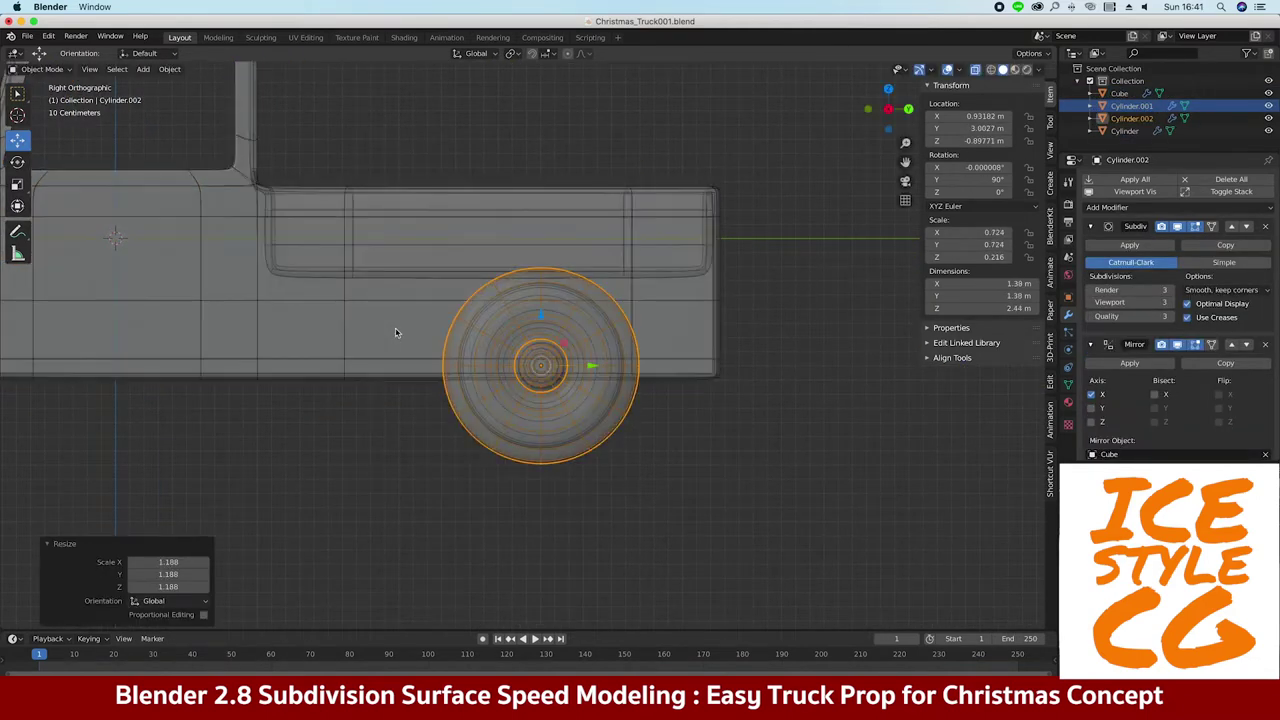
{"action": "key", "text": "s"}
{"action": "left_click", "coordinate": [402, 330]}
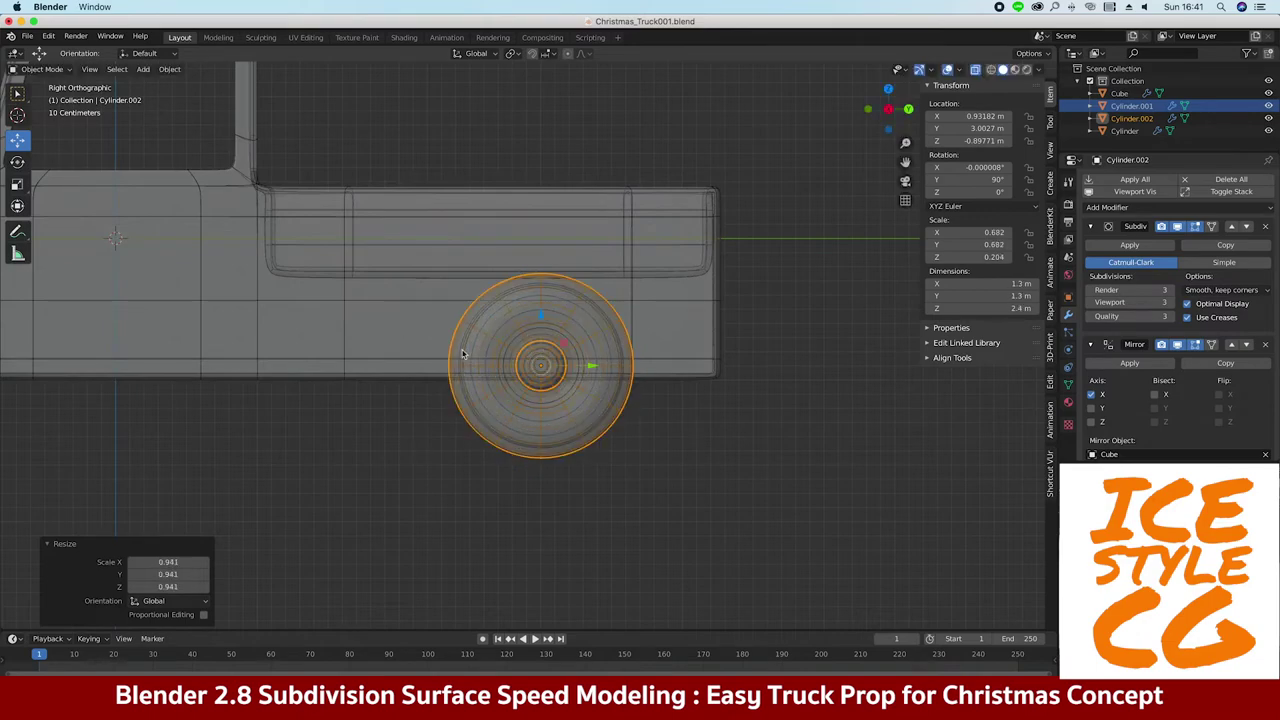
Select the rear wheel copies and add a vertical loop cut across the body
{"action": "middle_click_drag", "start_coordinate": [475, 352], "coordinate": [510, 430]}
{"action": "left_click", "coordinate": [486, 486]}
{"action": "left_click", "coordinate": [330, 420]}
{"action": "left_click", "coordinate": [500, 462], "text": "shift"}
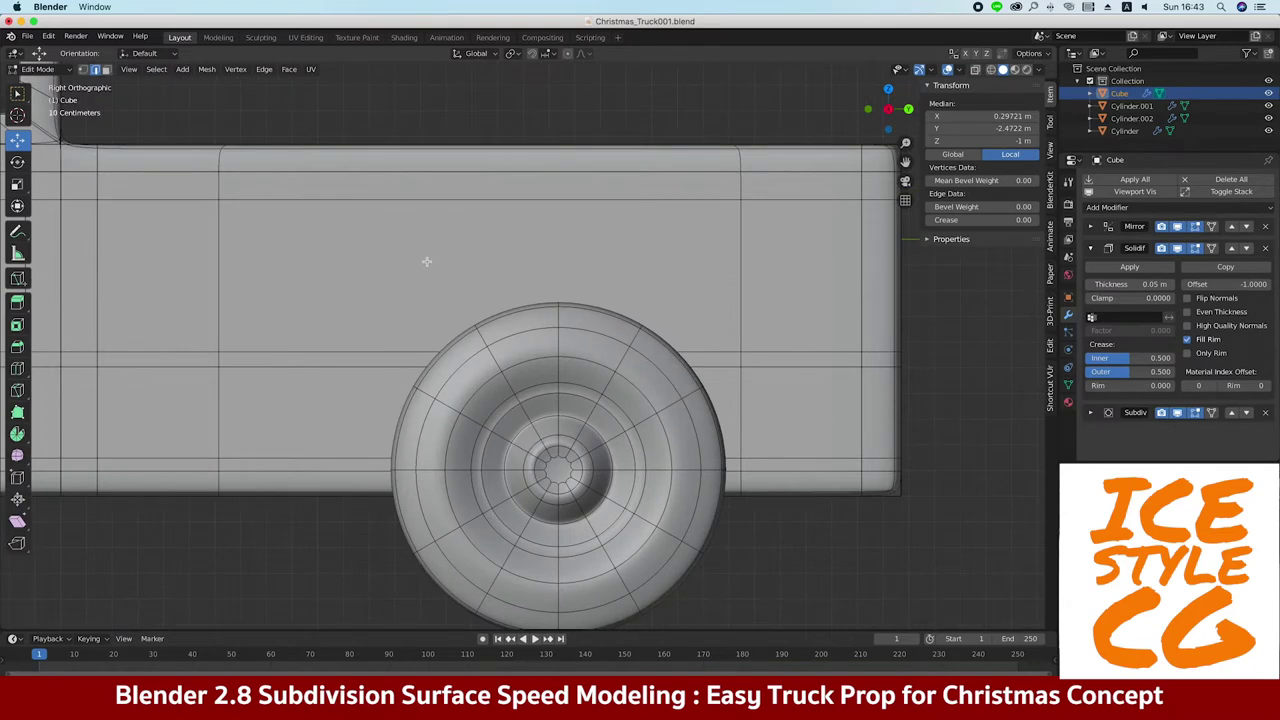
{"action": "left_click", "coordinate": [481, 154]}
Fix the new loop beside the wheel and turn off the wheel copy's Subdivision display
{"action": "left_click", "coordinate": [590, 160]}
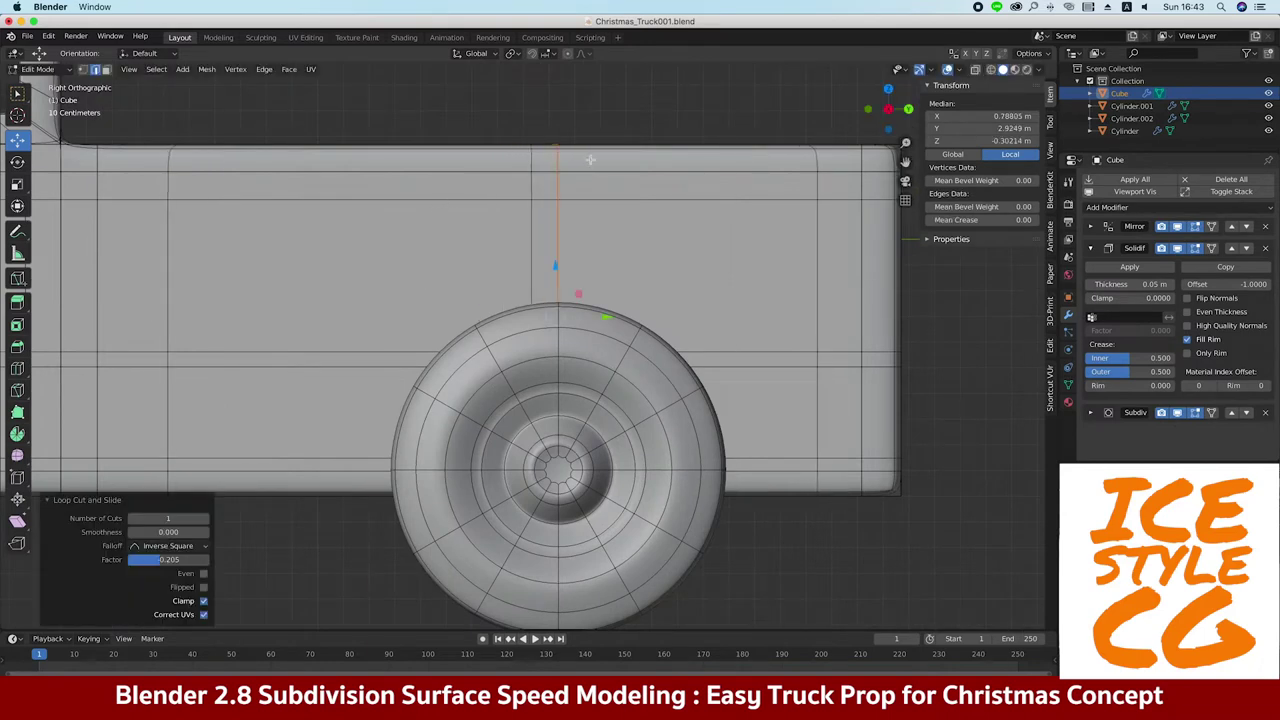
{"action": "key", "text": "Tab"}
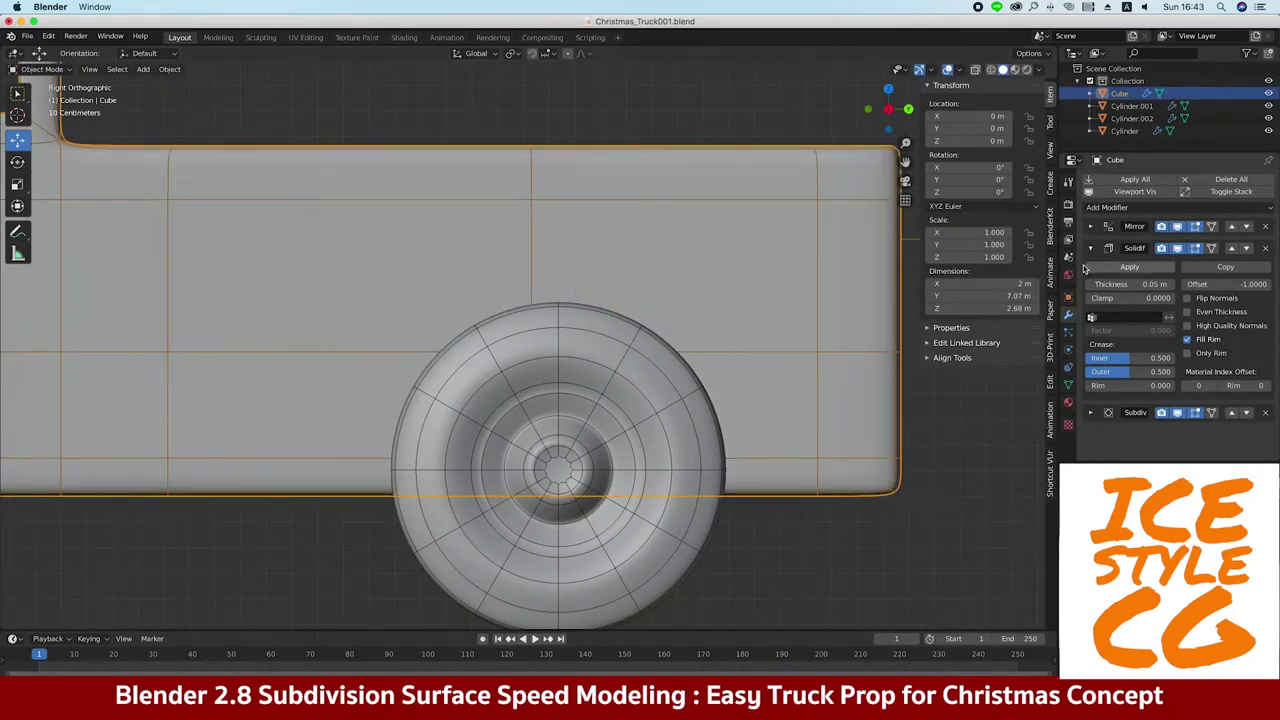
{"action": "left_click", "coordinate": [1090, 248]}
{"action": "left_click", "coordinate": [1131, 118]}
{"action": "left_click", "coordinate": [1090, 226]}
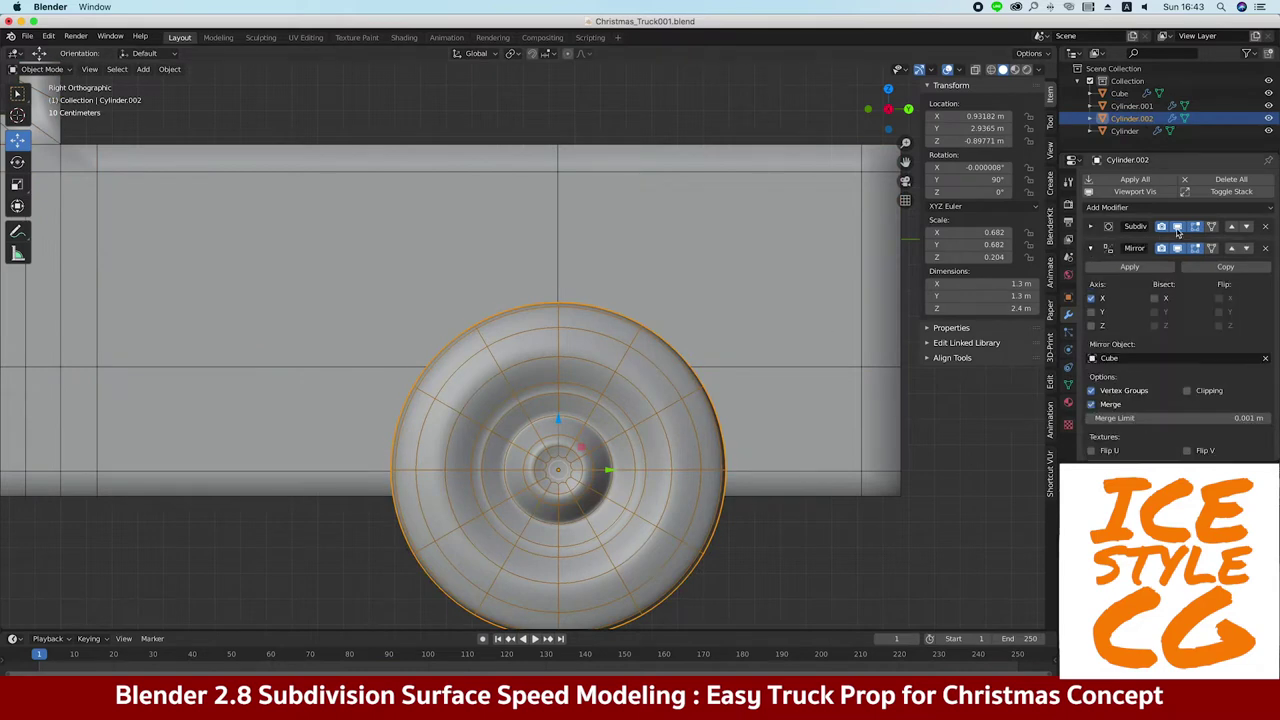
{"action": "left_click", "coordinate": [1177, 226]}
Slide edge loops on the truck body to sit on either side of the rear wheel
{"action": "left_click", "coordinate": [400, 236]}
{"action": "key", "text": "Tab"}
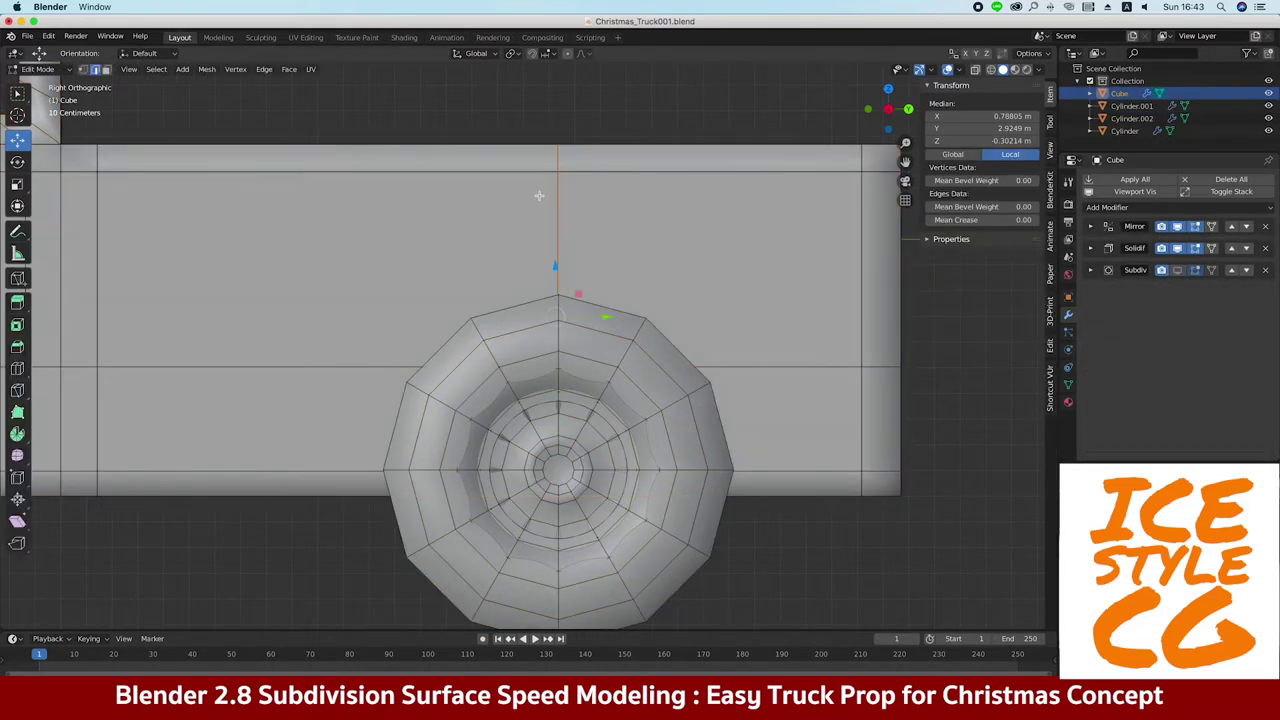
{"action": "key", "text": "g"}
{"action": "key", "text": "g"}
{"action": "left_click", "coordinate": [478, 152]}
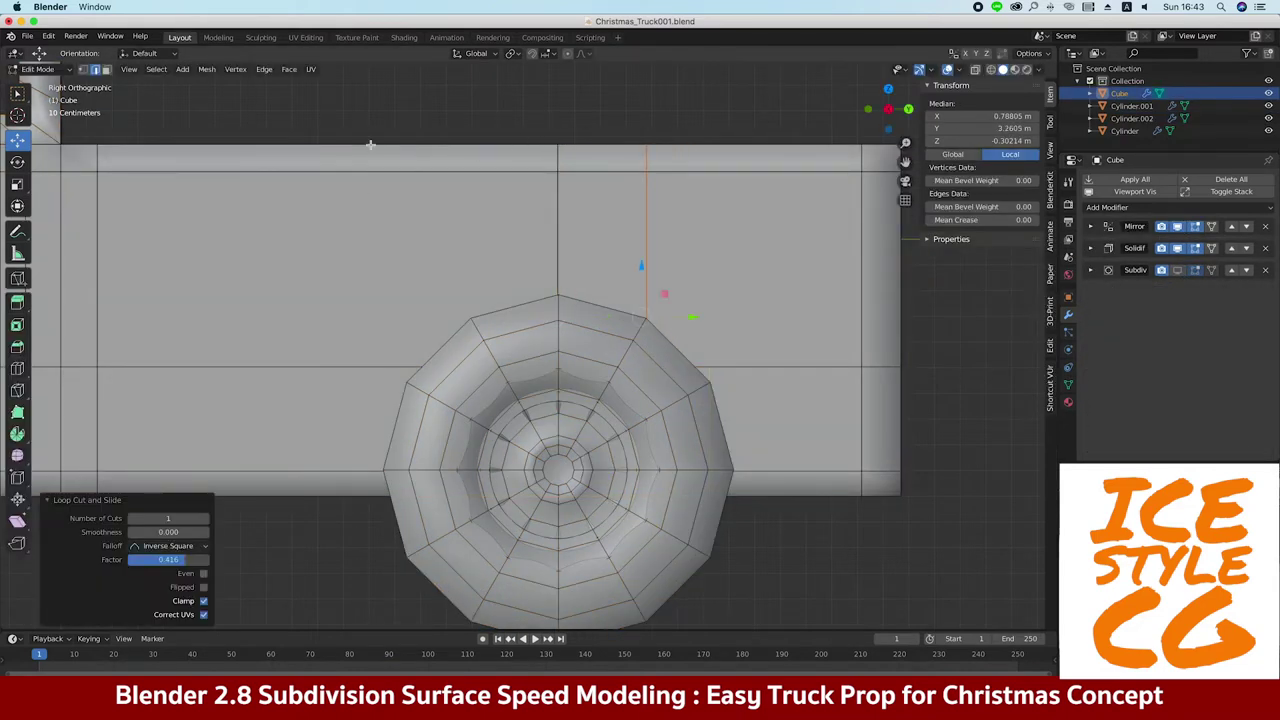
{"action": "key", "text": "g"}
{"action": "key", "text": "g"}
{"action": "left_click", "coordinate": [519, 143]}
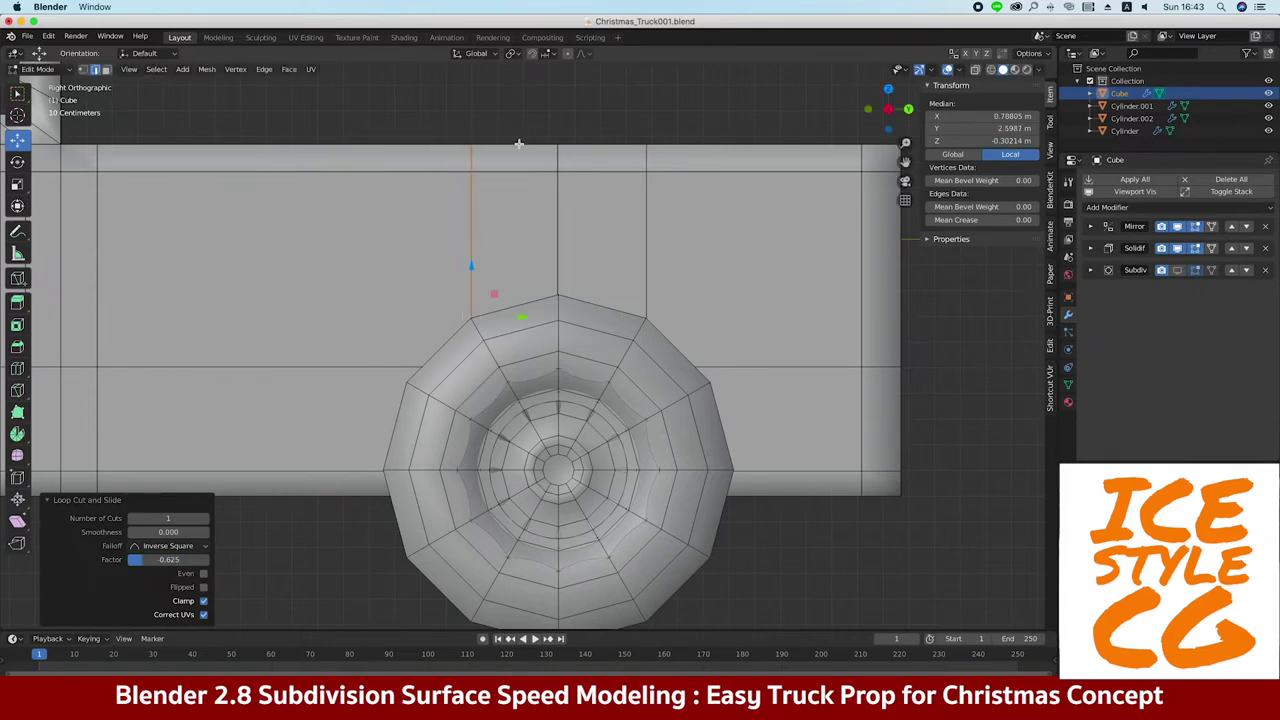
Lower the body's horizontal edge path by 0.0608 m and add another loop near the wheel
{"action": "key", "text": "alt+z"}
{"action": "left_click", "coordinate": [377, 366]}
{"action": "left_click", "coordinate": [760, 366], "text": "ctrl"}
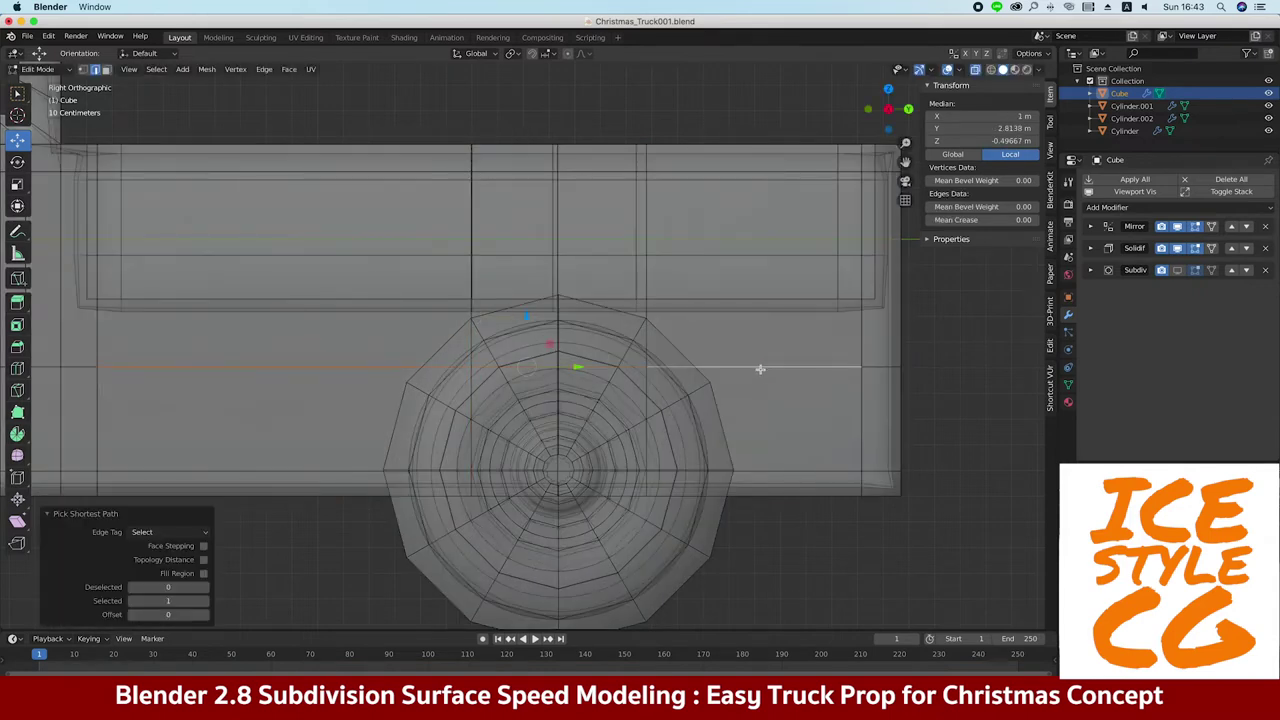
{"action": "key", "text": "g"}
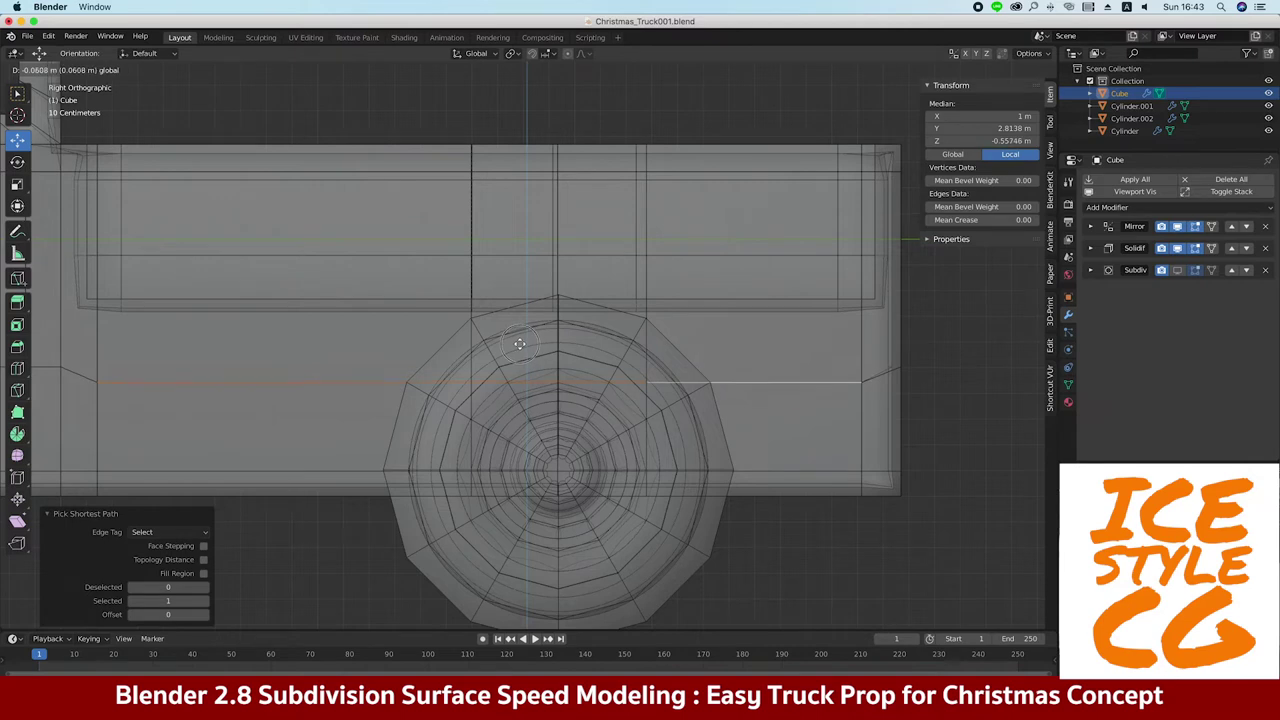
{"action": "left_click", "coordinate": [519, 343]}
{"action": "left_click", "coordinate": [738, 162]}
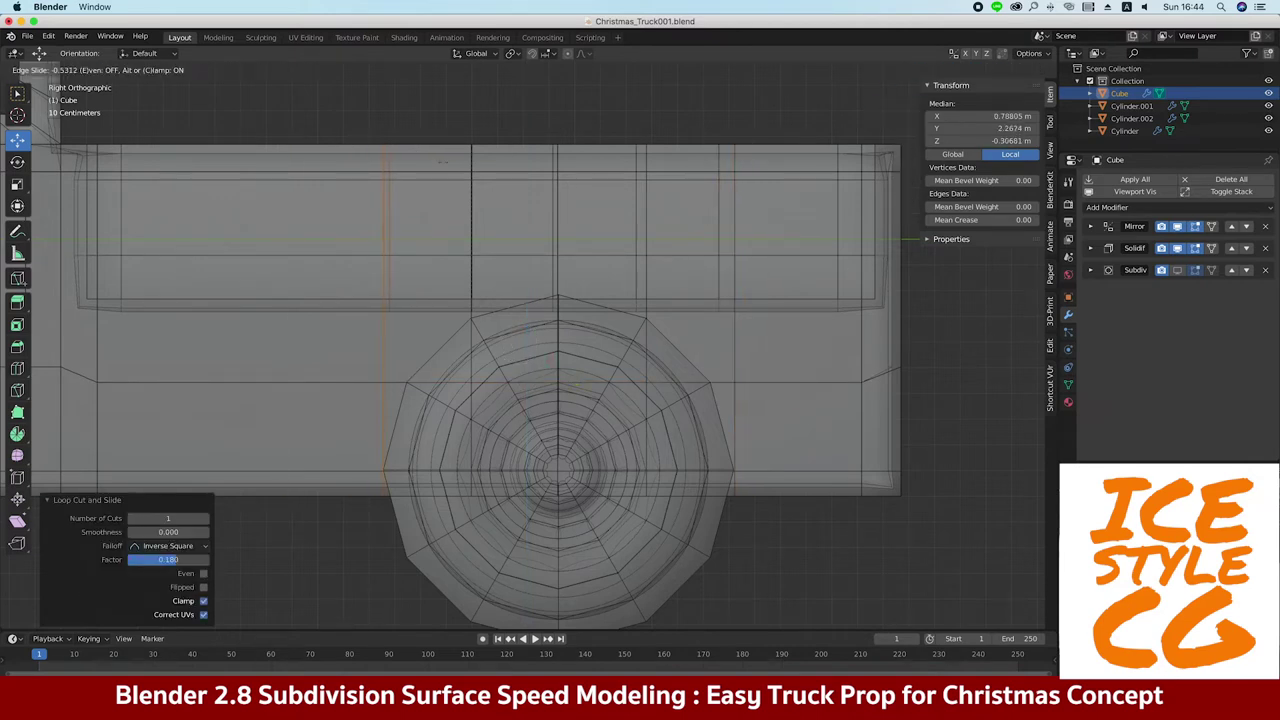
{"action": "key", "text": "alt+z"}
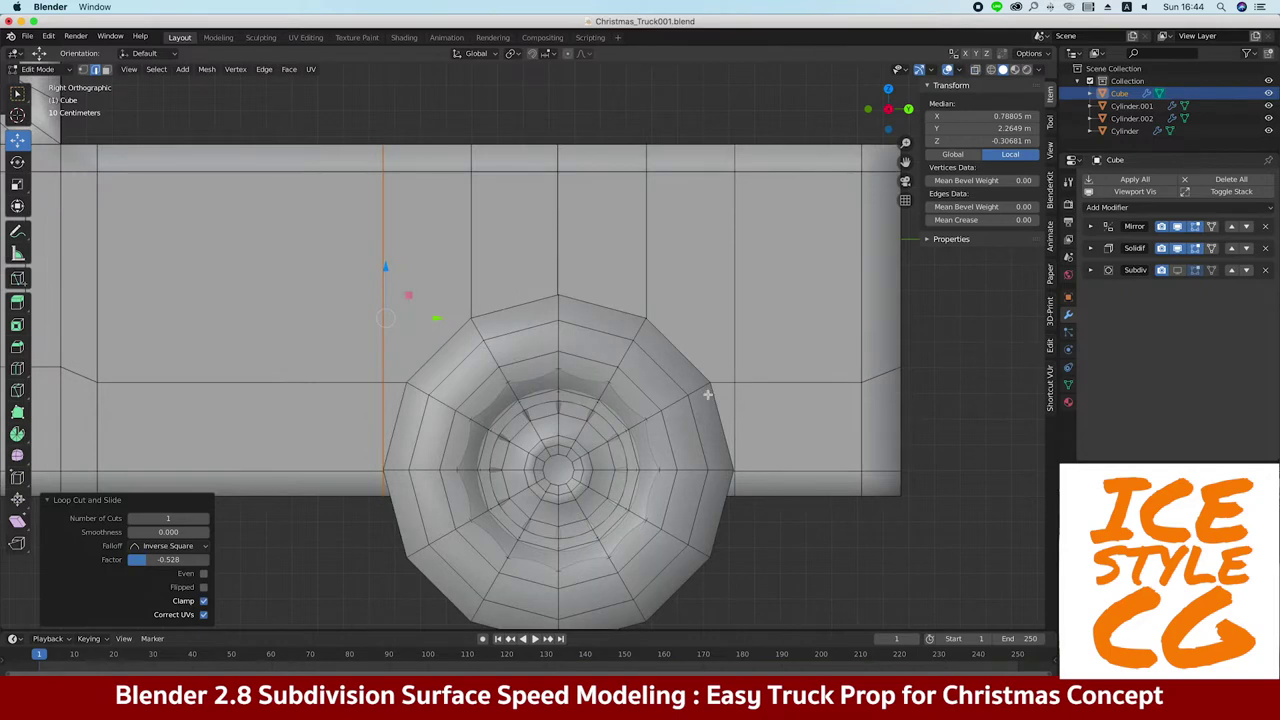
Select vertices on the rear wheel arch outline
{"action": "scroll", "coordinate": [696, 396], "scroll_direction": "up", "scroll_amount": 3}
{"action": "middle_click_drag", "start_coordinate": [696, 396], "coordinate": [581, 303], "text": "shift"}
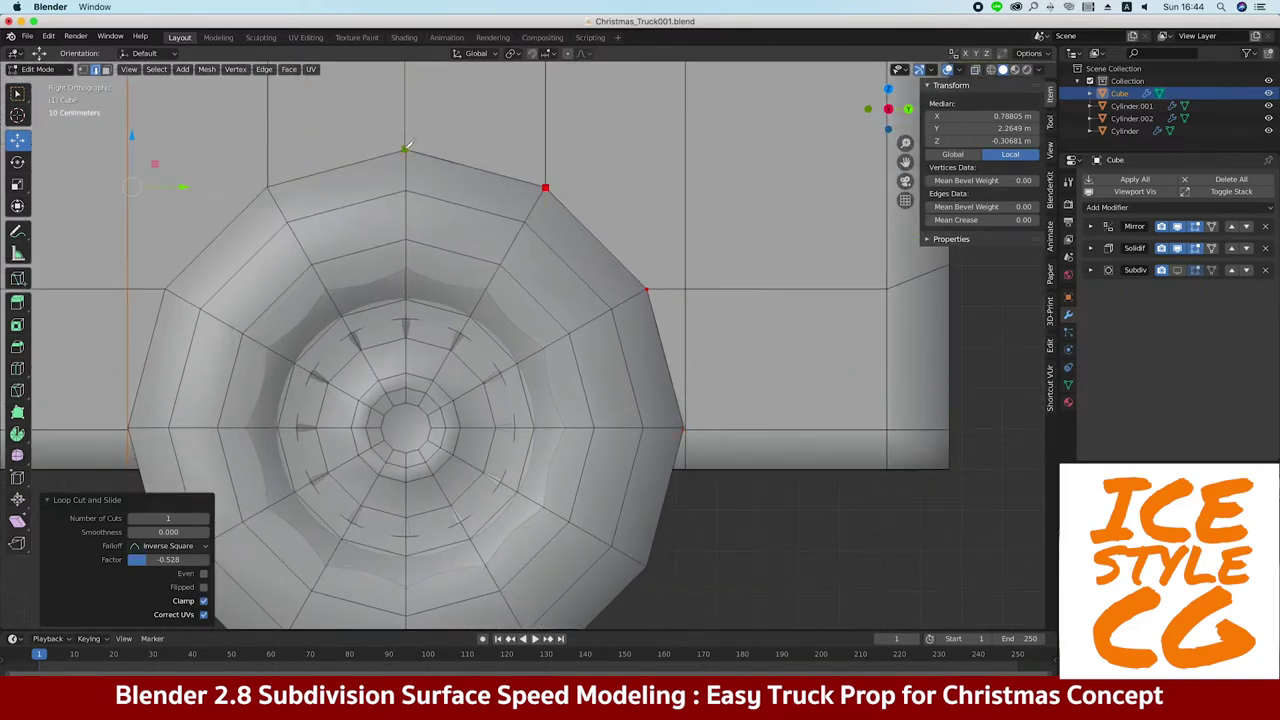
{"action": "left_click", "coordinate": [168, 287]}
{"action": "middle_click_drag", "start_coordinate": [130, 309], "coordinate": [361, 277], "text": "shift"}
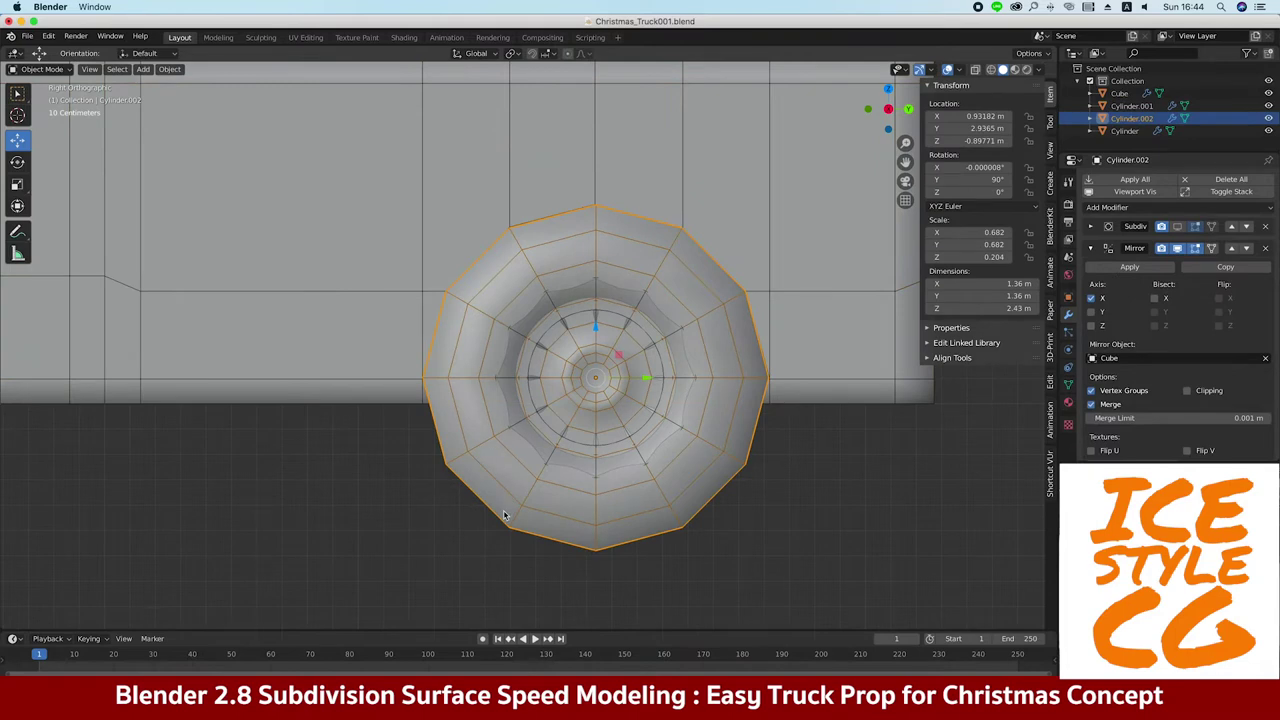
{"action": "scroll", "coordinate": [426, 233], "scroll_direction": "up", "scroll_amount": 3}
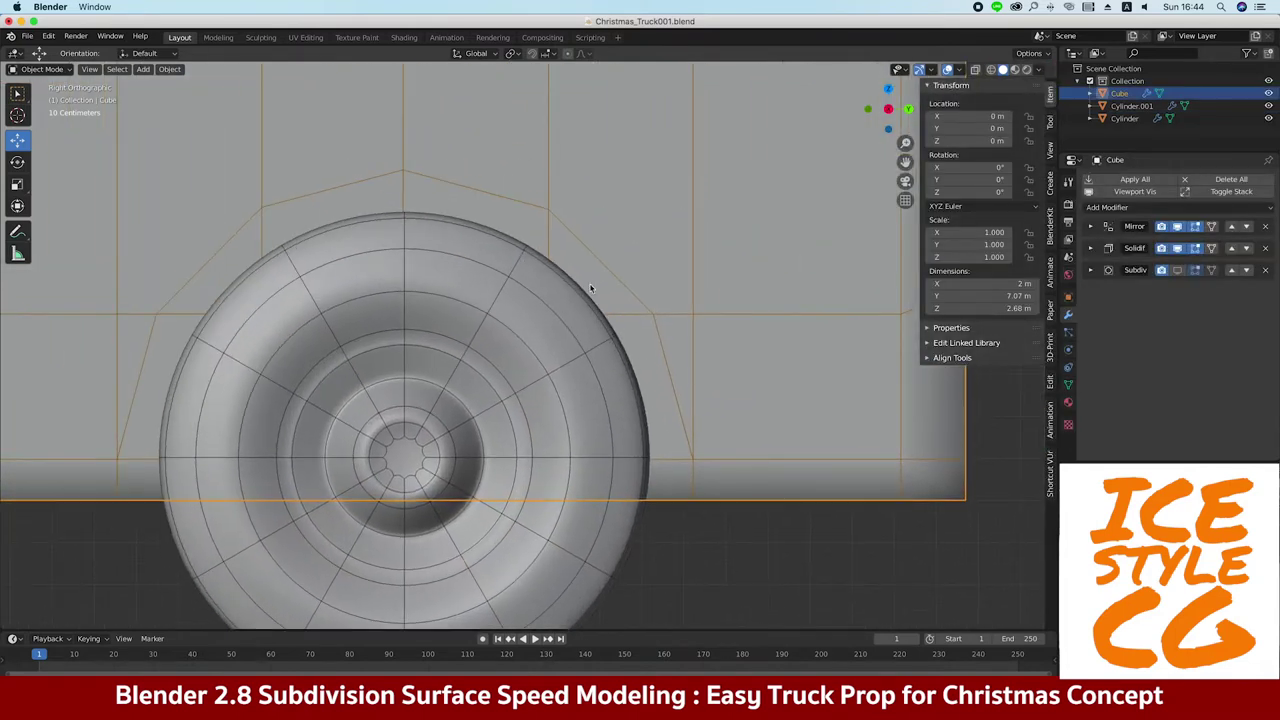
Merge two pairs of stray vertices into the rear arch corners using Merge At Last
{"action": "key", "text": "Tab"}
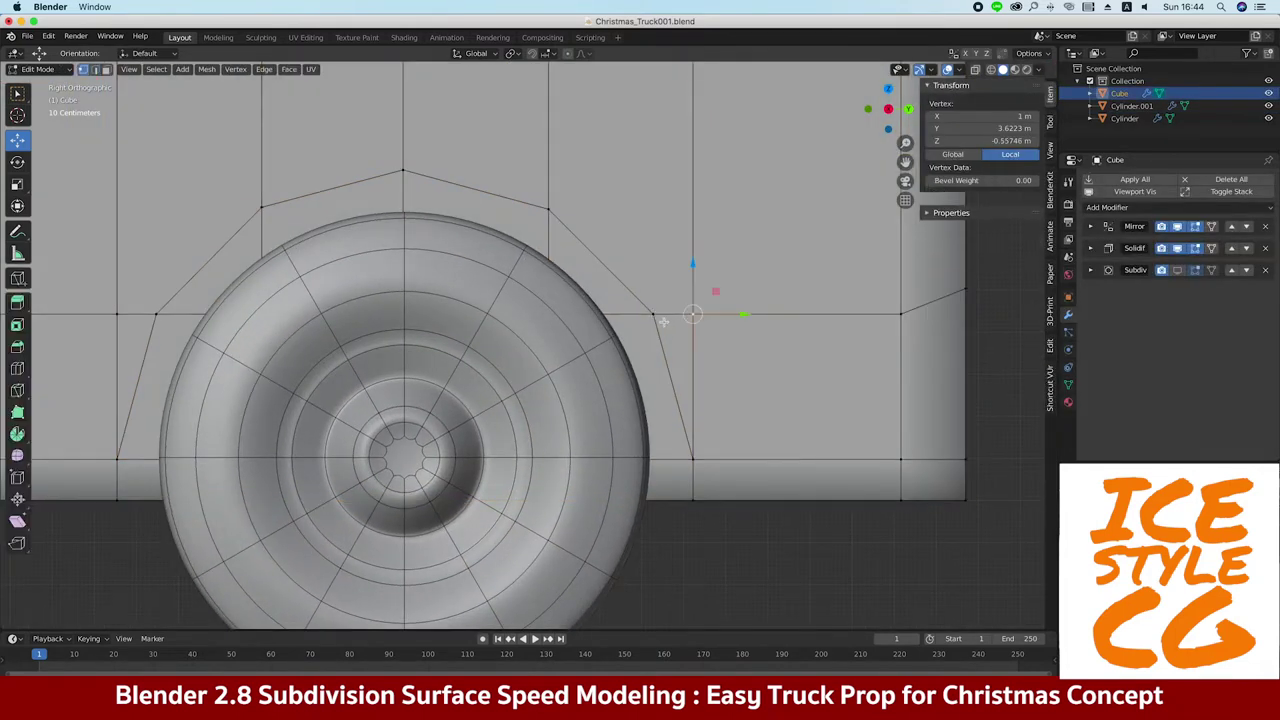
{"action": "left_click", "coordinate": [656, 318], "text": "ctrl"}
{"action": "key", "text": "m"}
{"action": "left_click", "coordinate": [635, 370]}
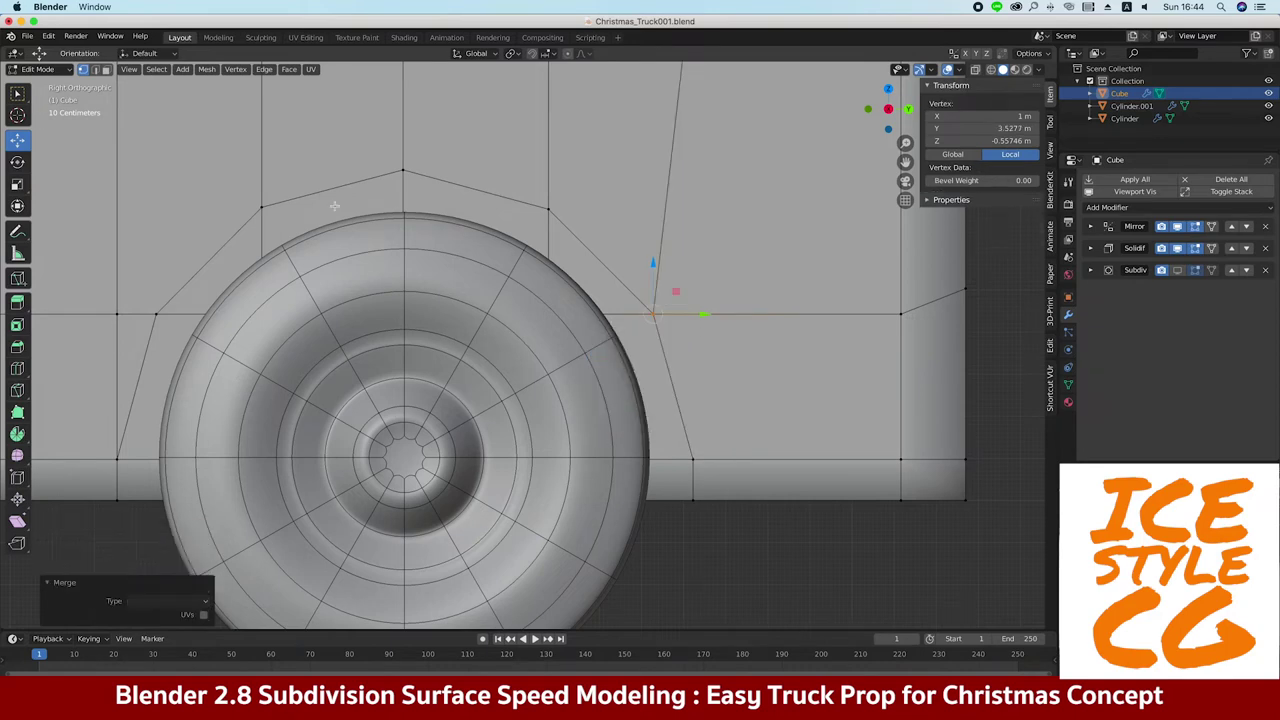
{"action": "scroll", "coordinate": [163, 324], "scroll_direction": "up", "scroll_amount": 1}
{"action": "scroll", "coordinate": [163, 324], "scroll_direction": "up", "scroll_amount": 3}
{"action": "scroll", "coordinate": [451, 287], "scroll_direction": "up", "scroll_amount": 2, "text": "ctrl"}
{"action": "left_click", "coordinate": [451, 366], "text": "ctrl"}
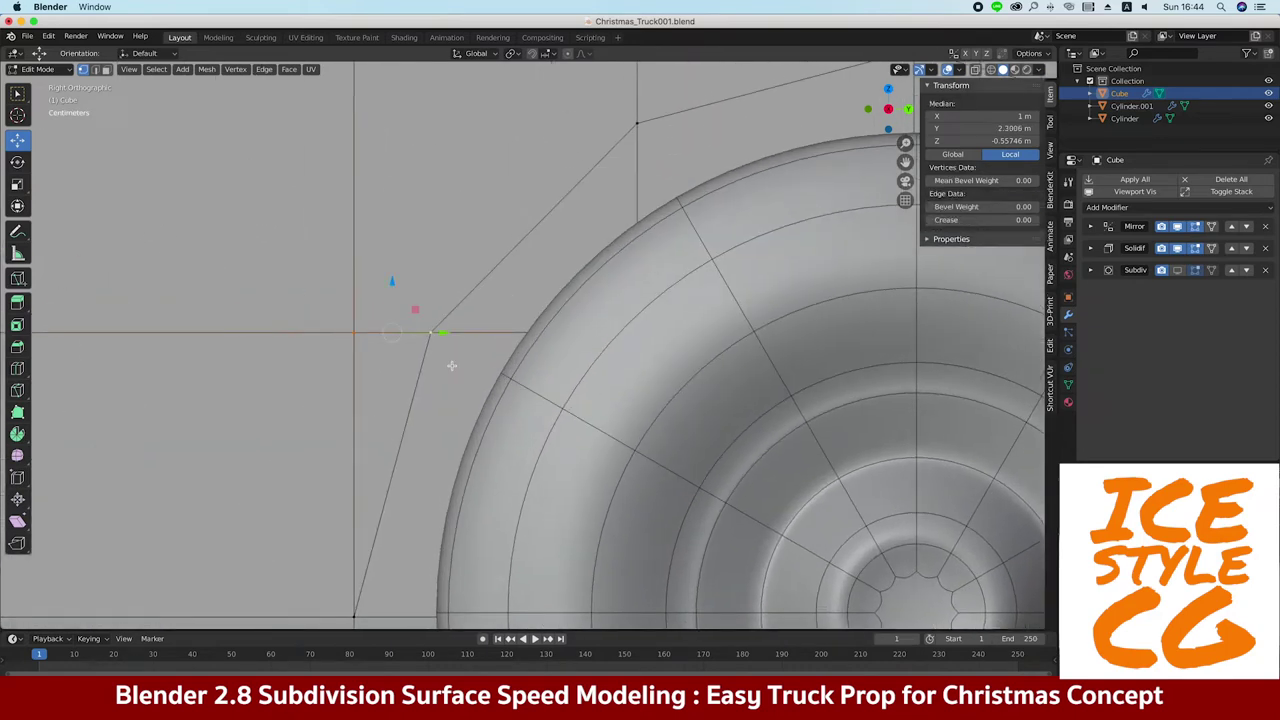
{"action": "key", "text": "m"}
{"action": "left_click", "coordinate": [444, 367]}
{"action": "scroll", "coordinate": [426, 365], "scroll_direction": "down", "scroll_amount": 3}
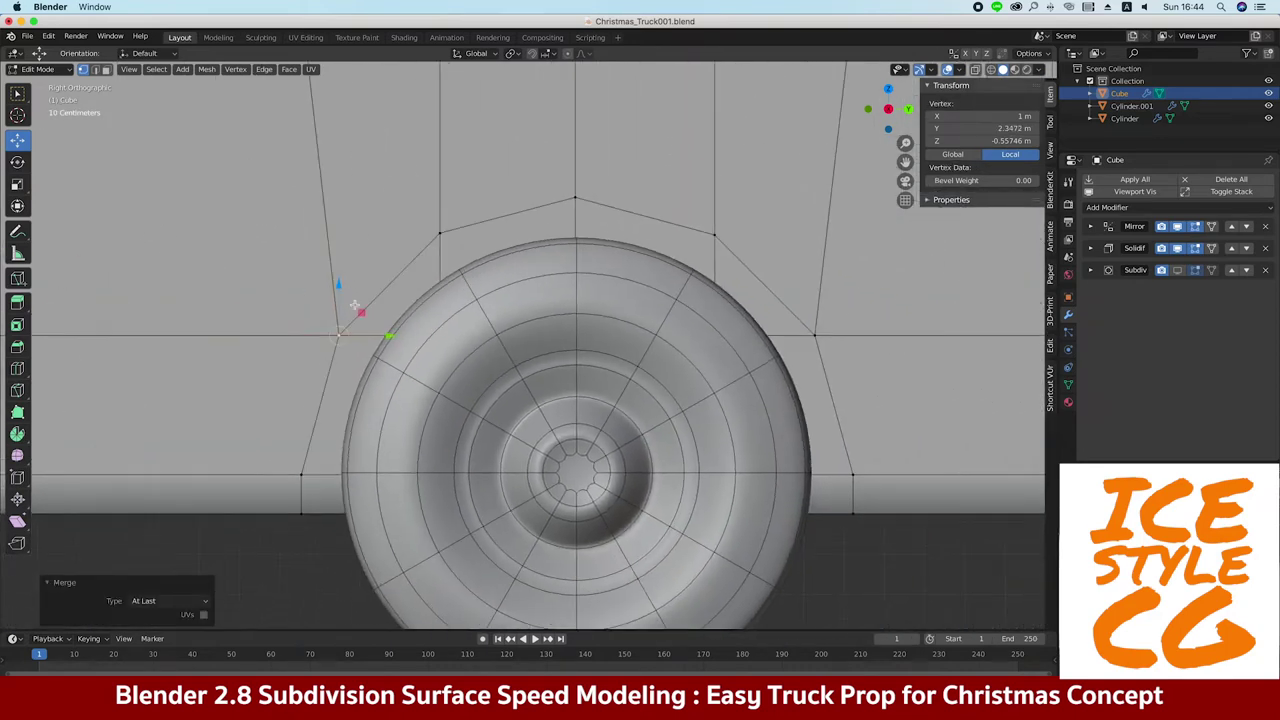
Select the left, top and right arch faces around the rear wheel
{"action": "key", "text": "alt+a"}
{"action": "left_click", "coordinate": [335, 440]}
{"action": "left_click", "coordinate": [646, 234], "text": "ctrl"}
{"action": "left_click", "coordinate": [730, 400], "text": "ctrl"}
Hide both wheel cylinders, leaving only the truck body visible
{"action": "key", "text": "alt+z"}
{"action": "key", "text": "Tab"}
{"action": "left_click", "coordinate": [312, 394]}
{"action": "left_click", "coordinate": [270, 498]}
{"action": "key", "text": "shift+h"}
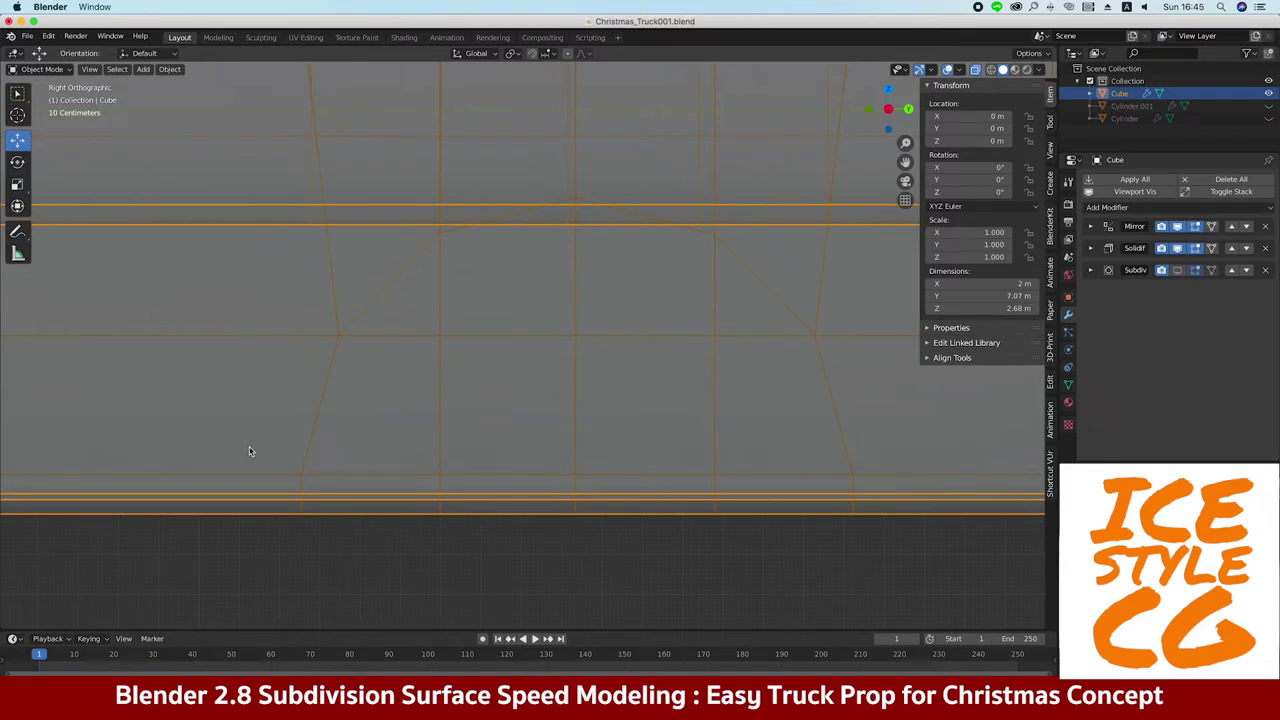
Delete the selected arch faces and the inner faces to open the rear wheel arch
{"action": "key", "text": "Tab"}
{"action": "mouse_move", "coordinate": [597, 423]}
{"action": "middle_mouse_down"}
{"action": "mouse_move", "coordinate": [513, 474]}
{"action": "mouse_move", "coordinate": [600, 461]}
{"action": "middle_mouse_up"}
{"action": "key", "text": "alt+z"}
{"action": "key", "text": "x"}
{"action": "left_click", "coordinate": [665, 495]}
{"action": "left_click", "coordinate": [595, 430]}
{"action": "left_click", "coordinate": [486, 467], "text": "ctrl"}
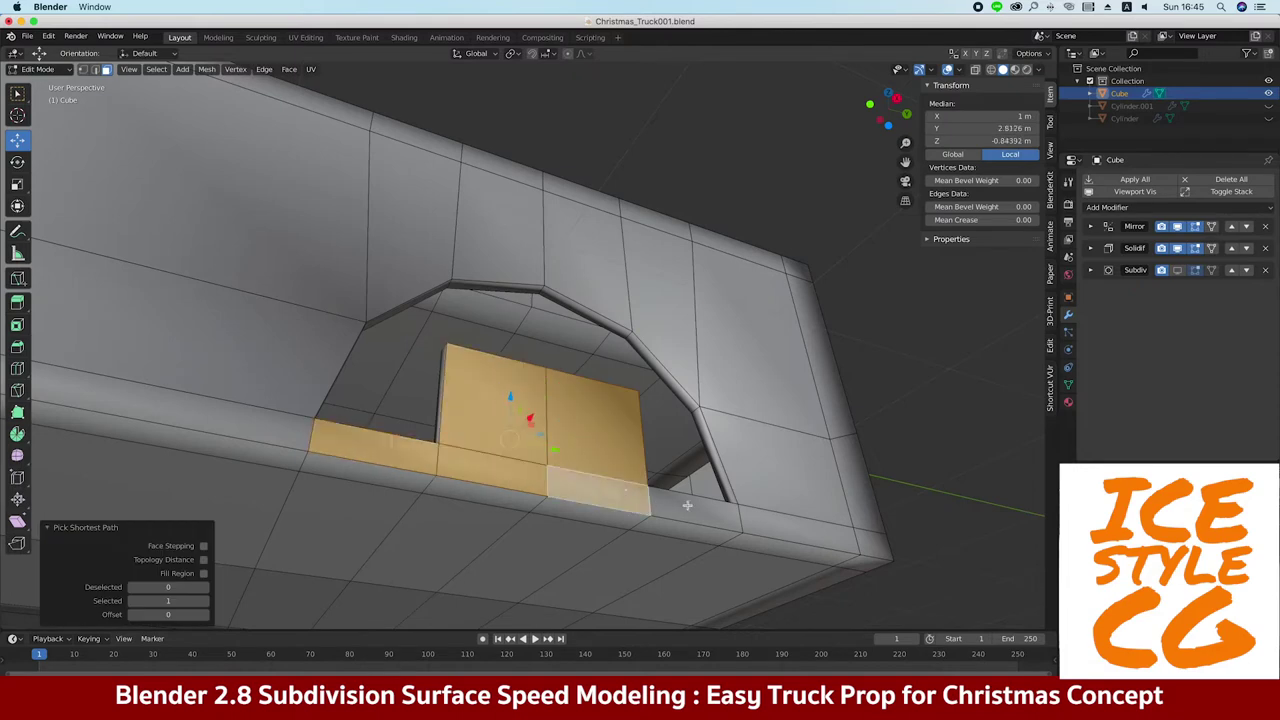
{"action": "key", "text": "x"}
{"action": "left_click", "coordinate": [375, 468]}
Move the body's bottom edge path 0.304 m along X and nudge the edge loop
{"action": "mouse_move", "coordinate": [375, 468]}
{"action": "middle_mouse_down"}
{"action": "mouse_move", "coordinate": [306, 409]}
{"action": "mouse_move", "coordinate": [336, 407]}
{"action": "middle_mouse_up"}
{"action": "mouse_move", "coordinate": [663, 428]}
{"action": "middle_mouse_down"}
{"action": "mouse_move", "coordinate": [560, 440]}
{"action": "mouse_move", "coordinate": [697, 337]}
{"action": "mouse_move", "coordinate": [651, 323]}
{"action": "mouse_move", "coordinate": [664, 315]}
{"action": "mouse_move", "coordinate": [593, 279]}
{"action": "mouse_move", "coordinate": [592, 261]}
{"action": "middle_mouse_up"}
{"action": "left_click", "coordinate": [428, 483], "text": "ctrl"}
{"action": "key", "text": "g"}
{"action": "left_click", "coordinate": [555, 441]}
{"action": "key", "text": "g"}
{"action": "left_click", "coordinate": [660, 316]}
Add a new edge loop across the side panel and return to Object Mode
{"action": "scroll", "coordinate": [593, 279], "scroll_direction": "up", "scroll_amount": 3}
{"action": "left_click", "coordinate": [637, 221]}
{"action": "left_click", "coordinate": [394, 257]}
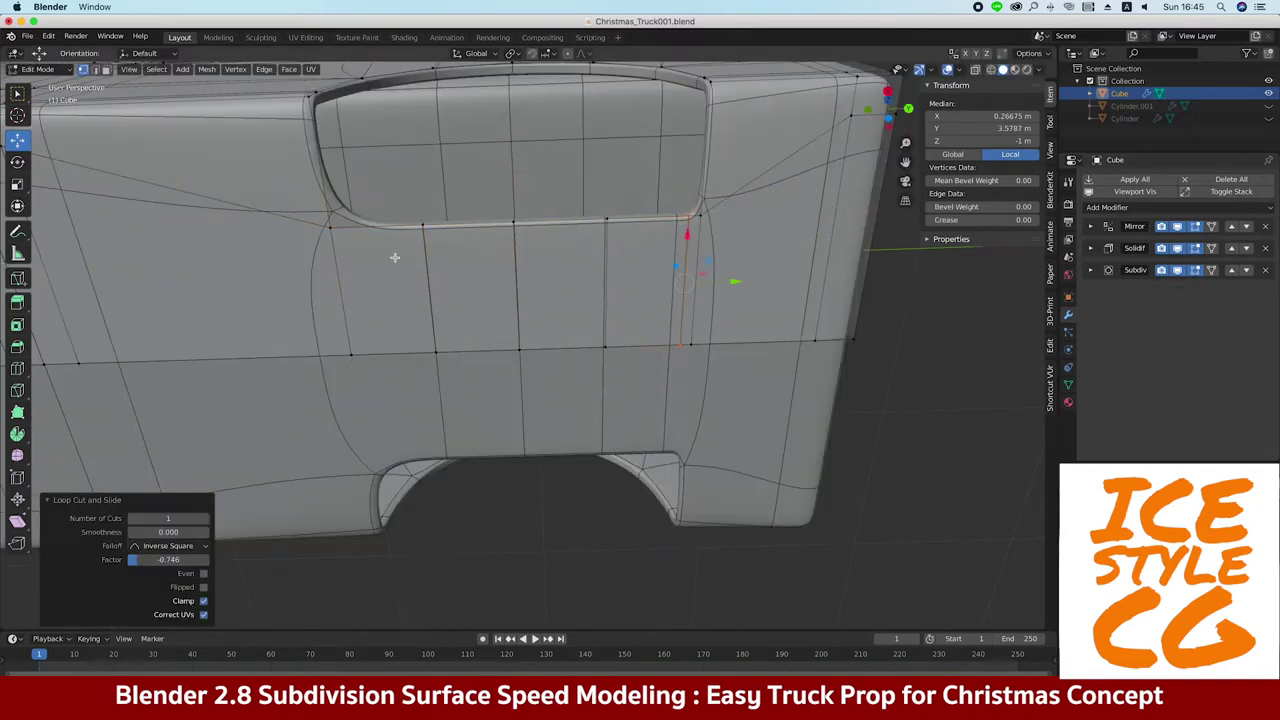
{"action": "right_click", "coordinate": [376, 292]}
{"action": "left_click", "coordinate": [385, 290]}
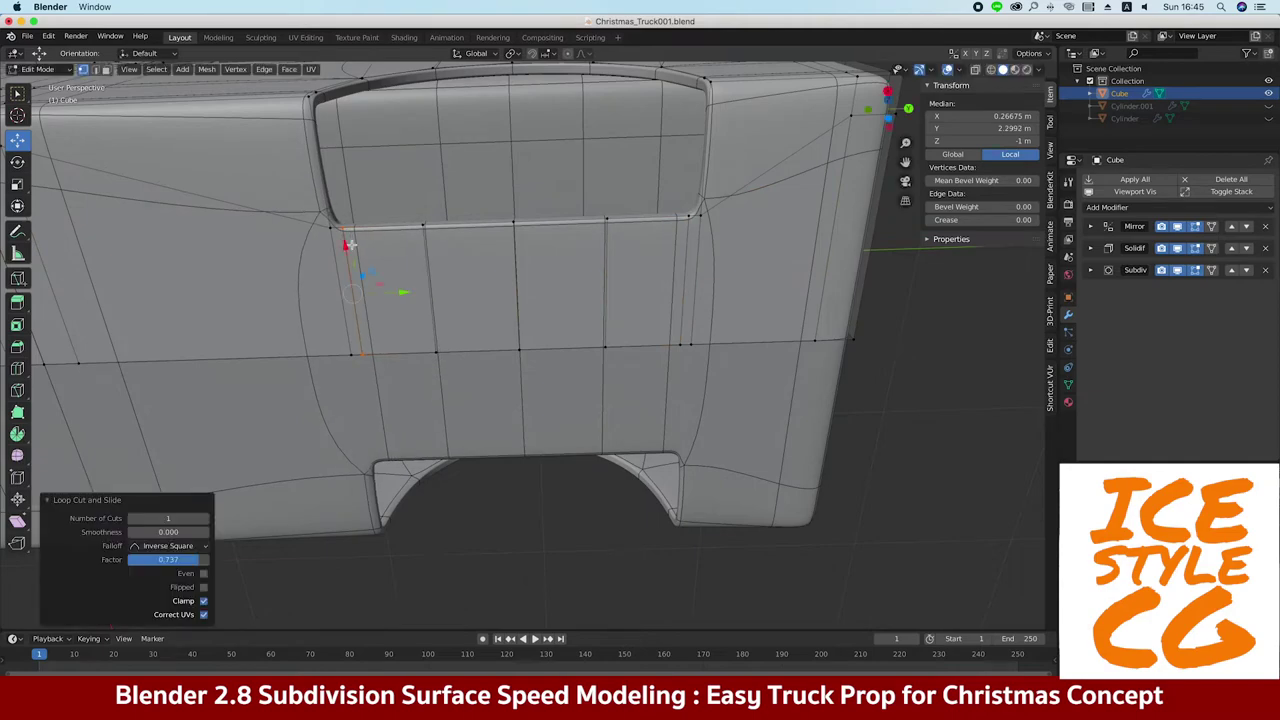
{"action": "key", "text": "Tab"}
{"action": "mouse_move", "coordinate": [385, 290]}
{"action": "middle_mouse_down"}
{"action": "mouse_move", "coordinate": [298, 366]}
{"action": "mouse_move", "coordinate": [423, 286]}
{"action": "mouse_move", "coordinate": [383, 386]}
{"action": "middle_mouse_up"}
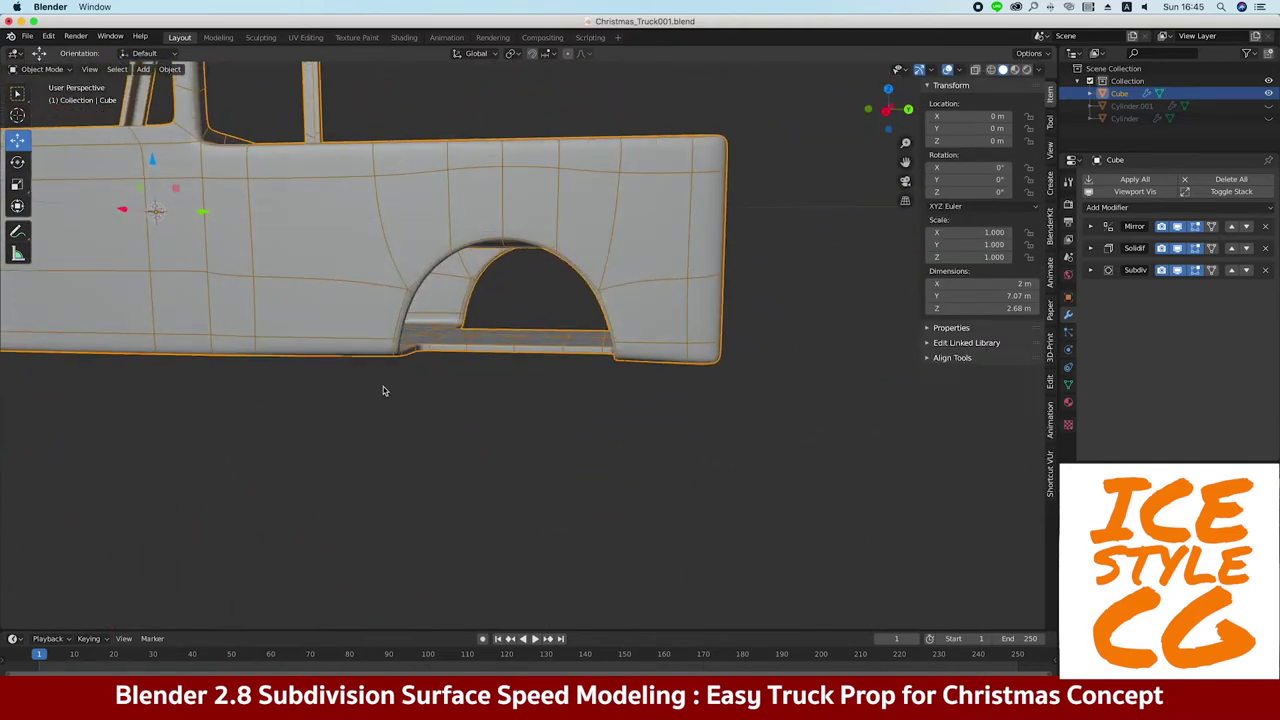
Switch to the right side view, unhide both wheel cylinders, and select the truck body
{"action": "key", "text": "Tab"}
{"action": "mouse_move", "coordinate": [437, 497]}
{"action": "middle_mouse_down"}
{"action": "mouse_move", "coordinate": [440, 567]}
{"action": "mouse_move", "coordinate": [434, 503]}
{"action": "mouse_move", "coordinate": [345, 471]}
{"action": "middle_mouse_up"}
{"action": "key", "text": "Tab"}
{"action": "left_click", "coordinate": [370, 472]}
{"action": "key", "text": "KP_3"}
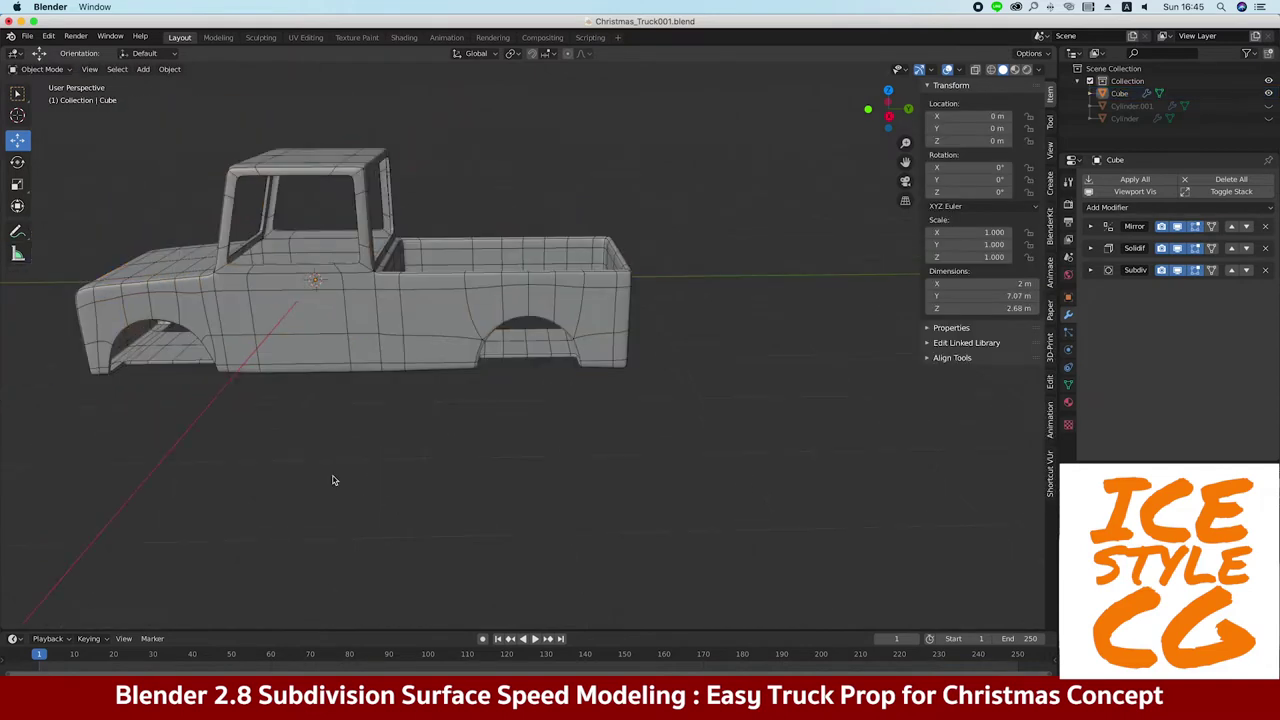
{"action": "key", "text": "alt+h"}
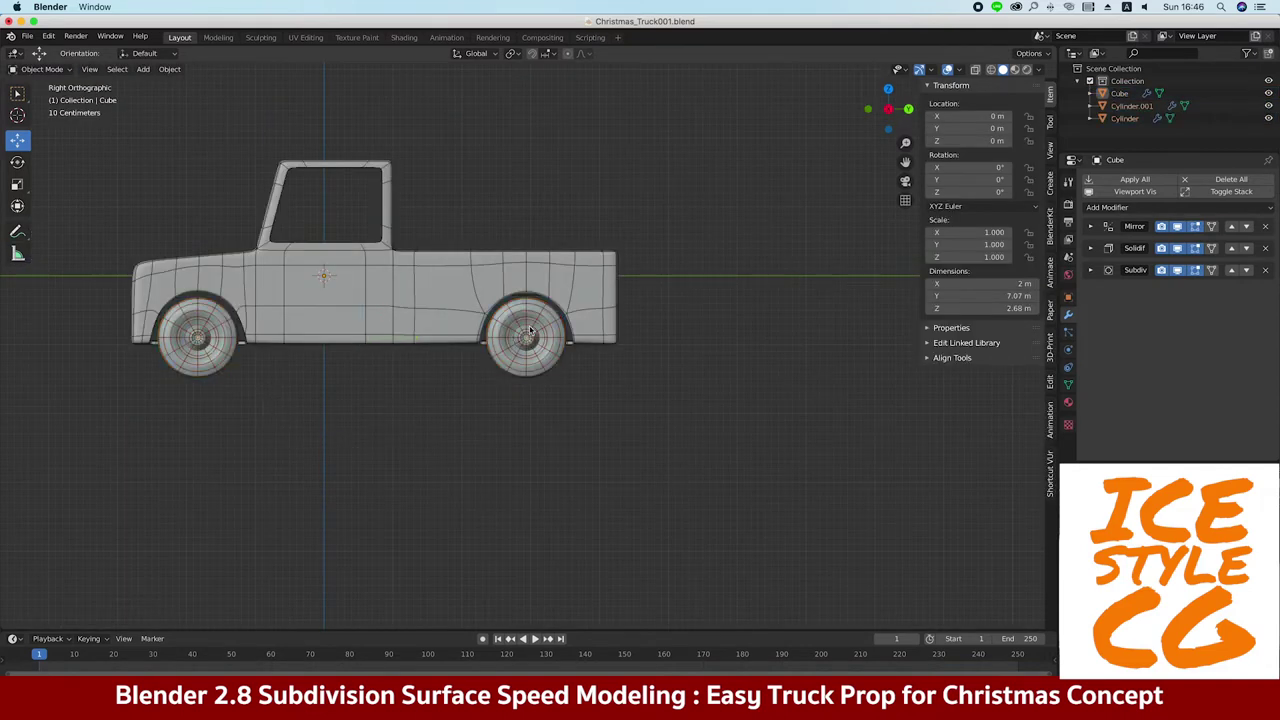
{"action": "scroll", "coordinate": [530, 330], "scroll_direction": "up", "scroll_amount": 2}
{"action": "scroll", "coordinate": [510, 326], "scroll_direction": "up", "scroll_amount": 3}
{"action": "scroll", "coordinate": [480, 320], "scroll_direction": "up", "scroll_amount": 3}
{"action": "scroll", "coordinate": [450, 314], "scroll_direction": "up", "scroll_amount": 1}
{"action": "left_click", "coordinate": [440, 312]}
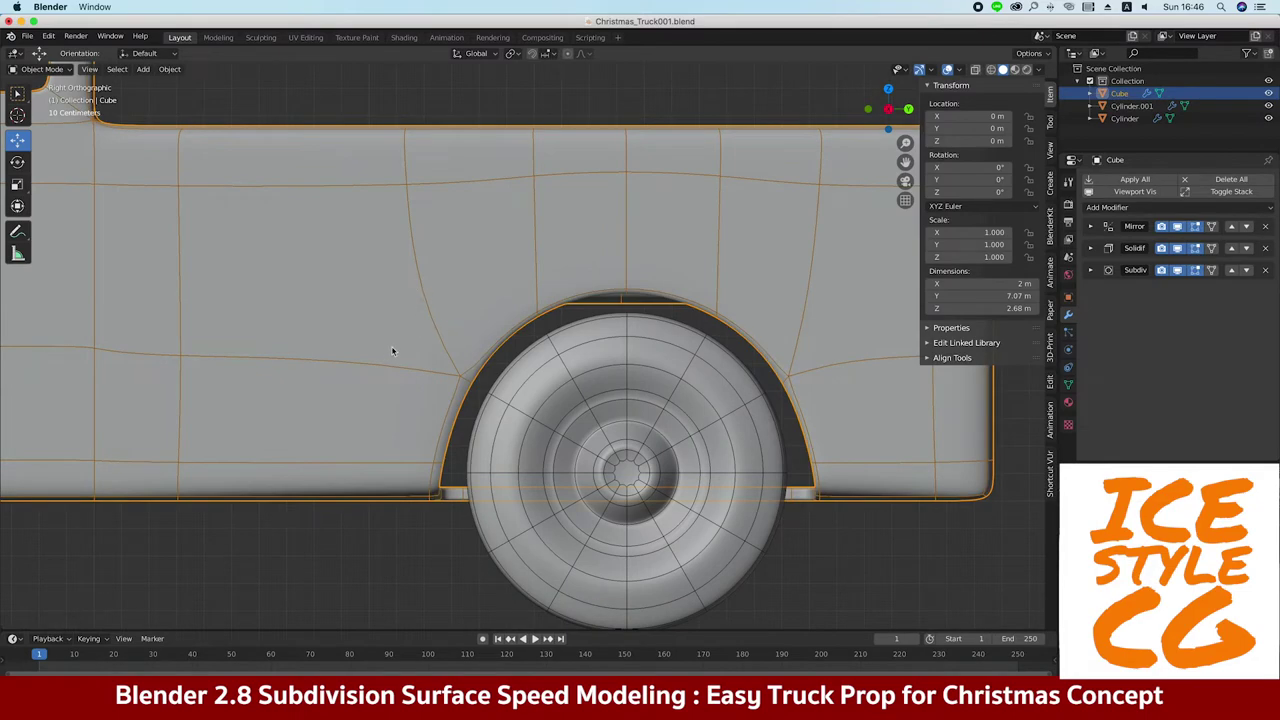
Extrude the rear wheel-arch edge path 0.16 m outward along X
{"action": "key", "text": "Tab"}
{"action": "middle_click_drag", "start_coordinate": [334, 418], "coordinate": [391, 344]}
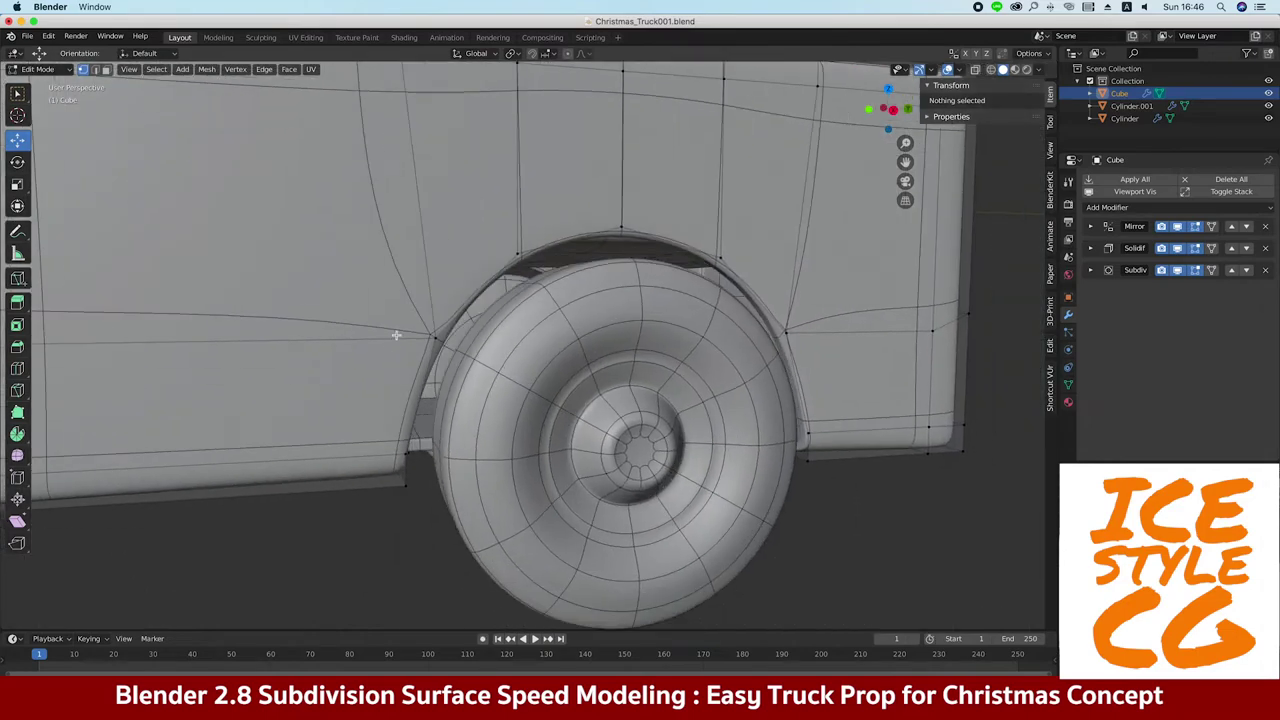
{"action": "left_click", "coordinate": [402, 470]}
{"action": "mouse_move", "coordinate": [402, 470]}
{"action": "middle_mouse_down"}
{"action": "mouse_move", "coordinate": [330, 300]}
{"action": "mouse_move", "coordinate": [678, 456]}
{"action": "mouse_move", "coordinate": [520, 360]}
{"action": "mouse_move", "coordinate": [441, 333]}
{"action": "middle_mouse_up"}
{"action": "left_click", "coordinate": [300, 290], "text": "ctrl"}
{"action": "key", "text": "g"}
{"action": "key", "text": "x"}
{"action": "left_click", "coordinate": [569, 376]}
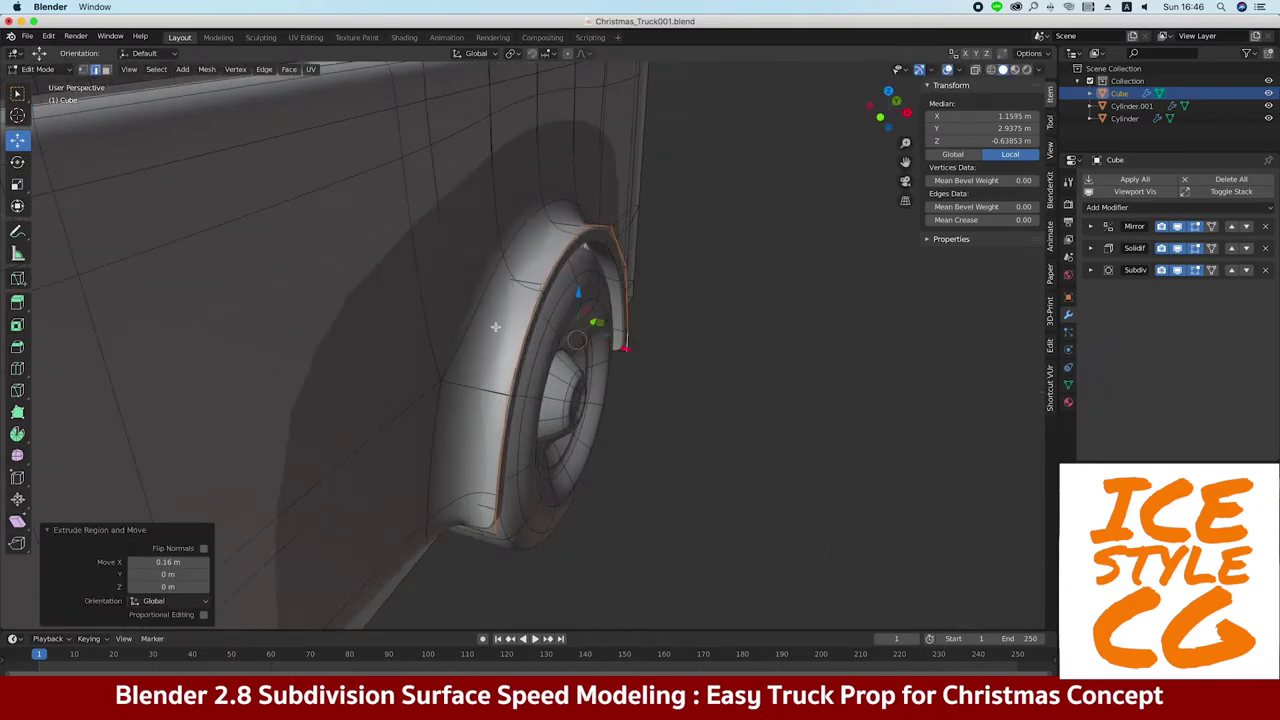
Select the faces around the rear arch and separate them as Cube.001
{"action": "key", "text": "alt+z"}
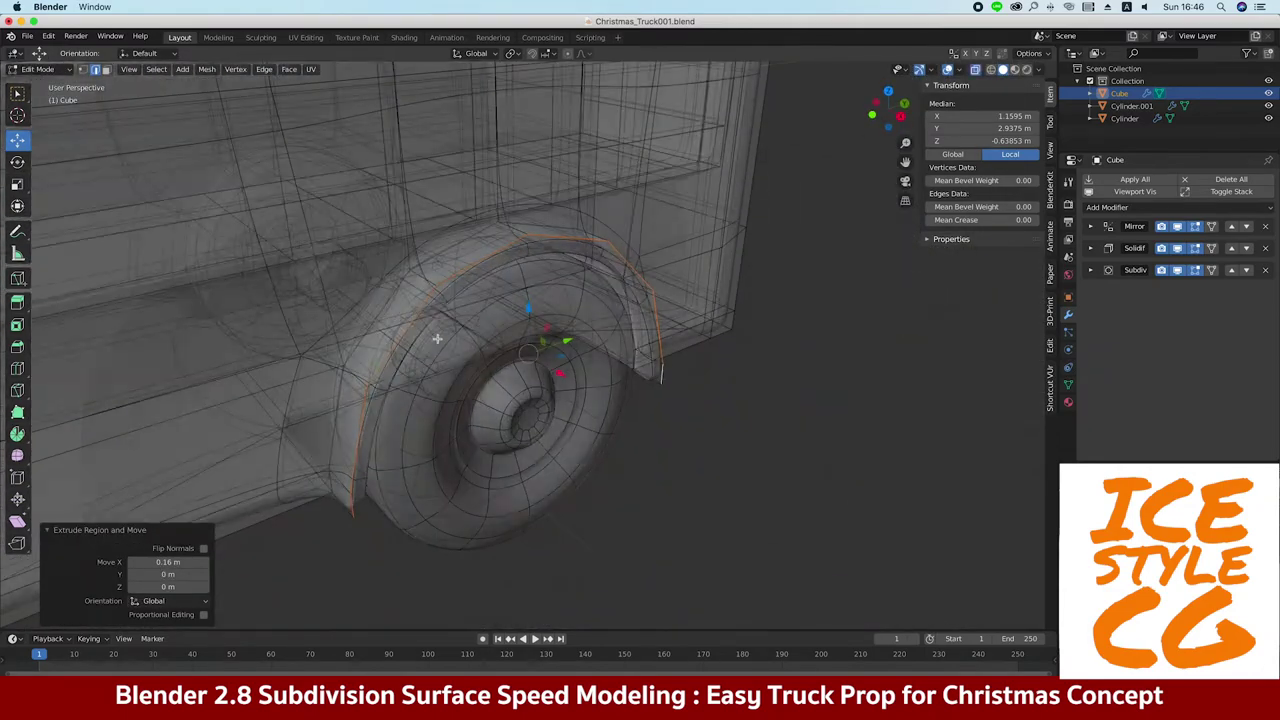
{"action": "middle_click_drag", "start_coordinate": [441, 333], "coordinate": [443, 337]}
{"action": "key", "text": "3"}
{"action": "left_click", "coordinate": [352, 500]}
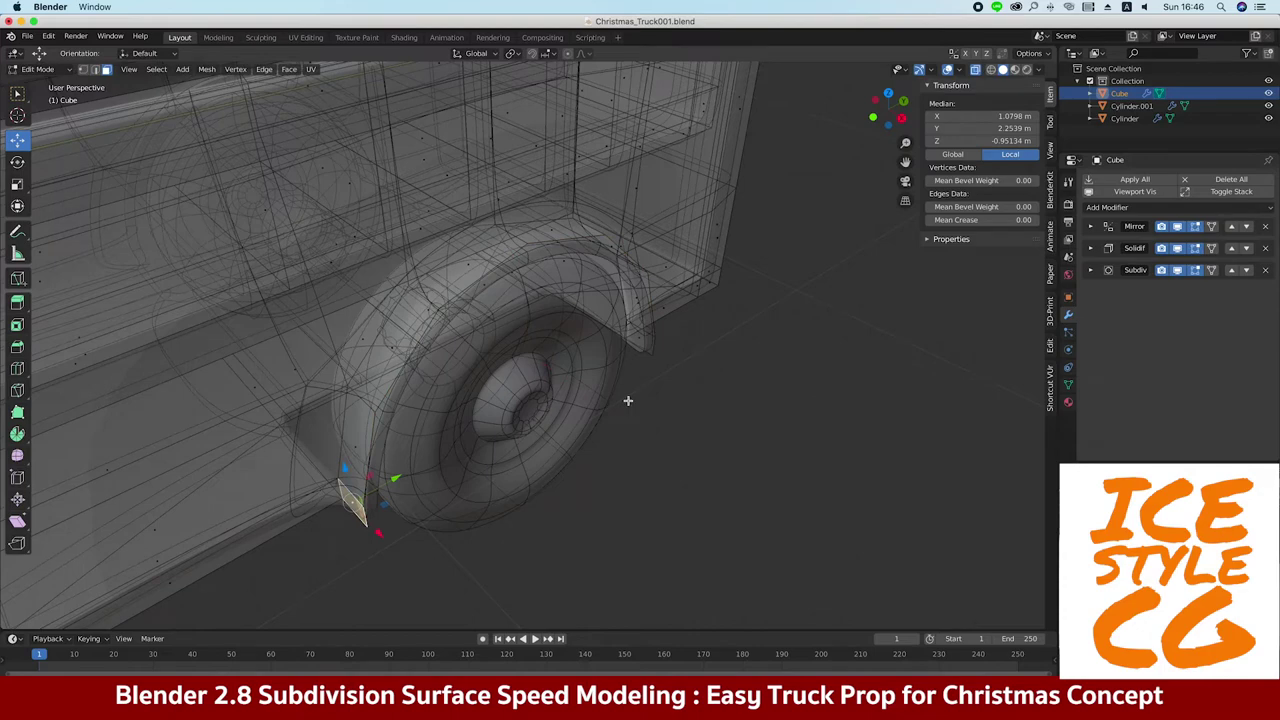
{"action": "key", "text": "alt+z"}
{"action": "left_click", "coordinate": [487, 271], "text": "ctrl"}
{"action": "middle_click_drag", "start_coordinate": [487, 271], "coordinate": [600, 380]}
{"action": "left_click", "coordinate": [690, 470], "text": "ctrl"}
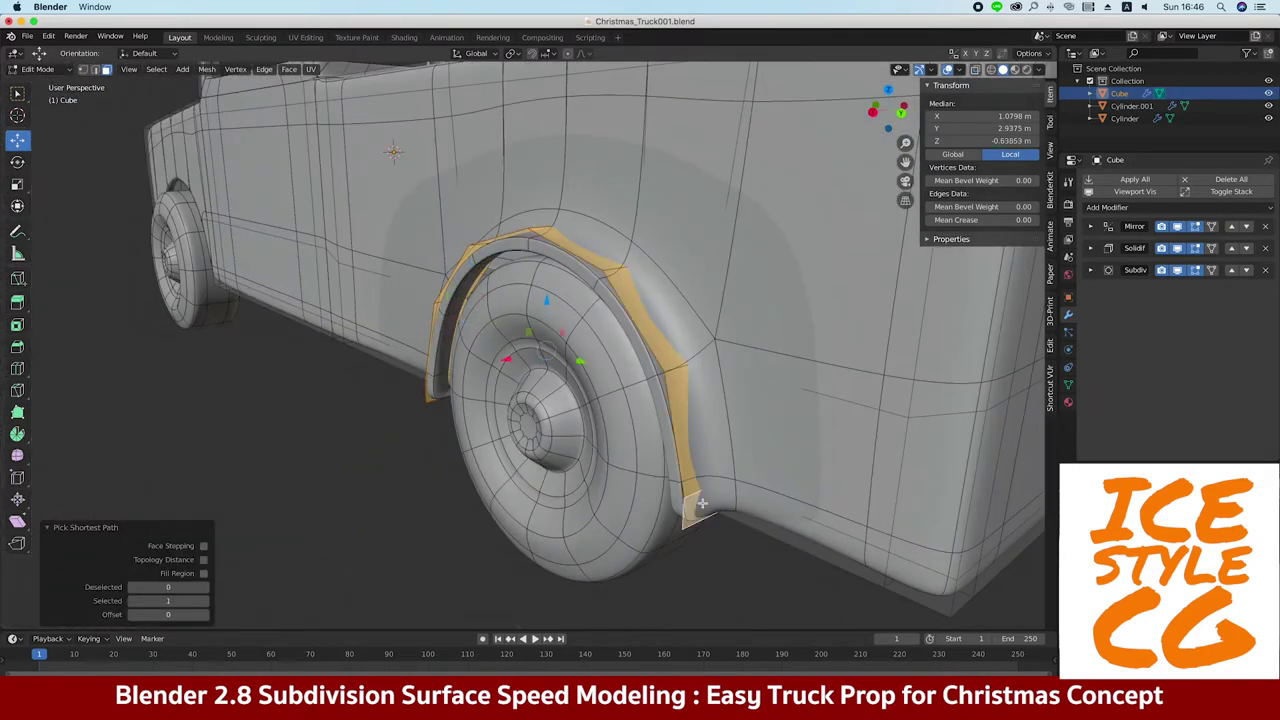
{"action": "left_click", "coordinate": [442, 373]}
{"action": "middle_click_drag", "start_coordinate": [442, 373], "coordinate": [294, 380]}
{"action": "key", "text": "KP_3"}
{"action": "scroll", "coordinate": [300, 370], "scroll_direction": "down", "scroll_amount": 3}
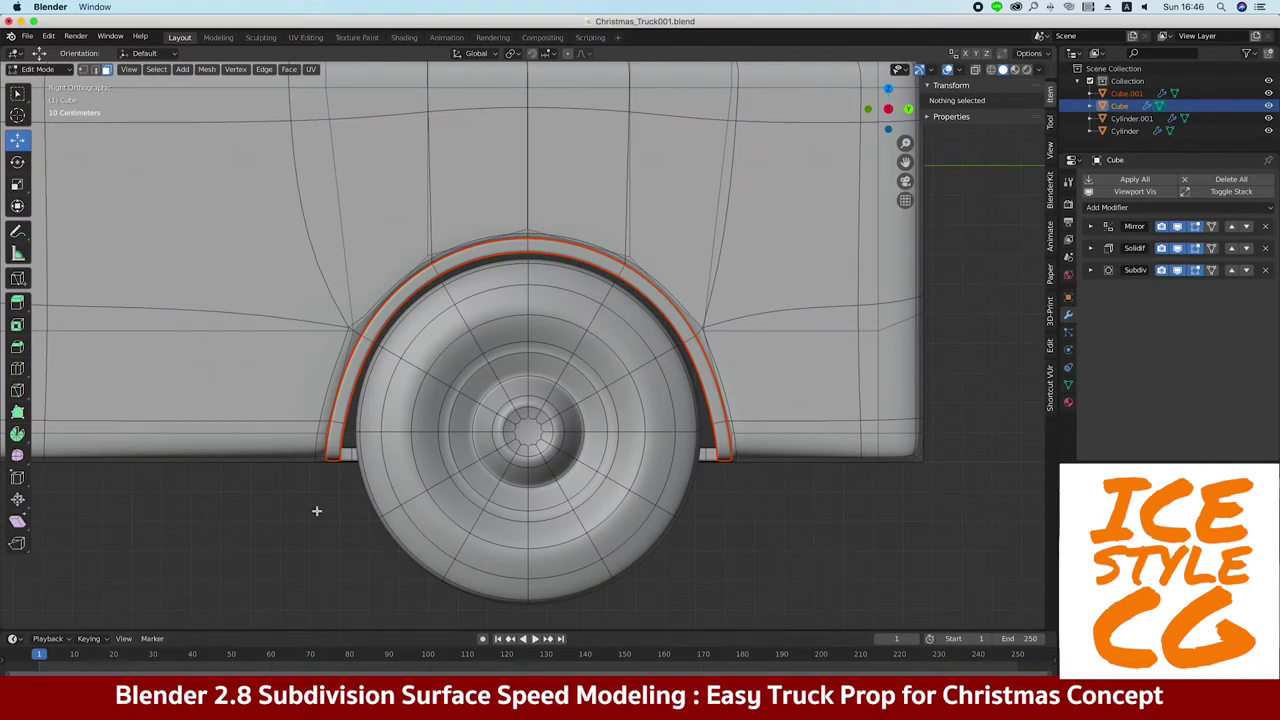
{"action": "key", "text": "Tab"}
Give the rear arch's Solidify modifier a zeroed offset and 0.09 m thickness
{"action": "left_click", "coordinate": [363, 342]}
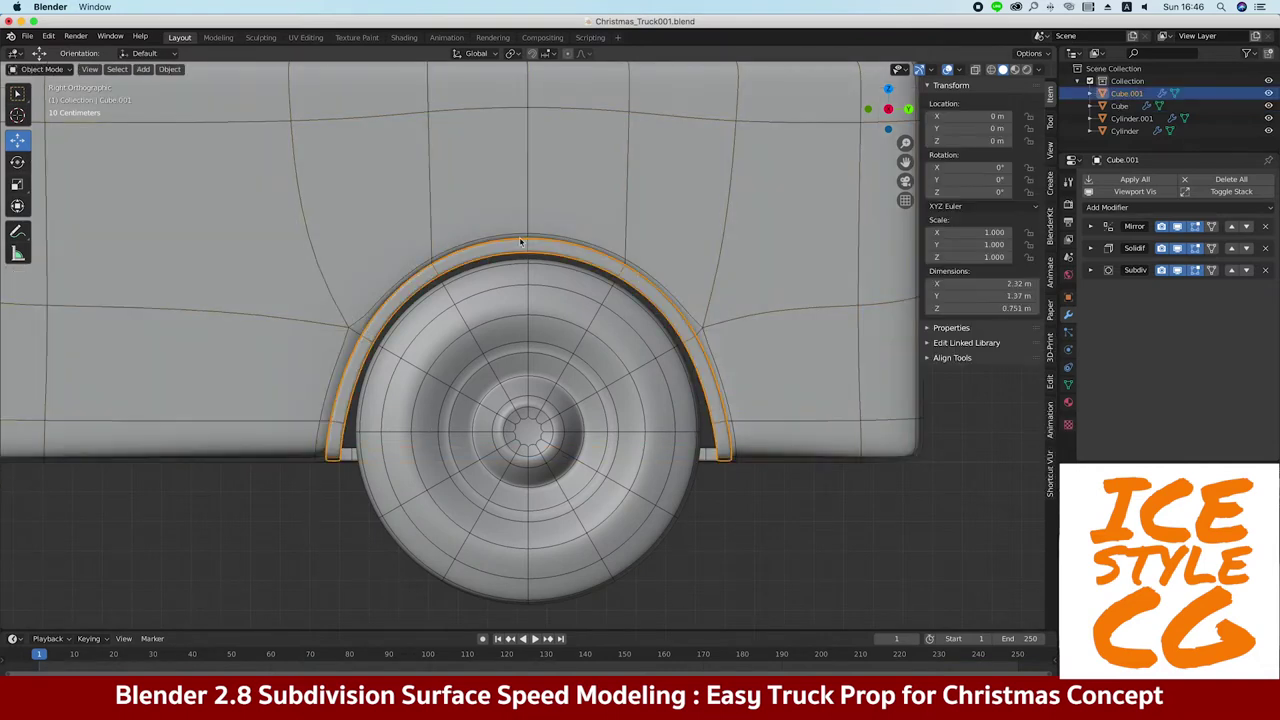
{"action": "key", "text": "s"}
{"action": "key", "text": "Return"}
{"action": "key", "text": "ctrl+z"}
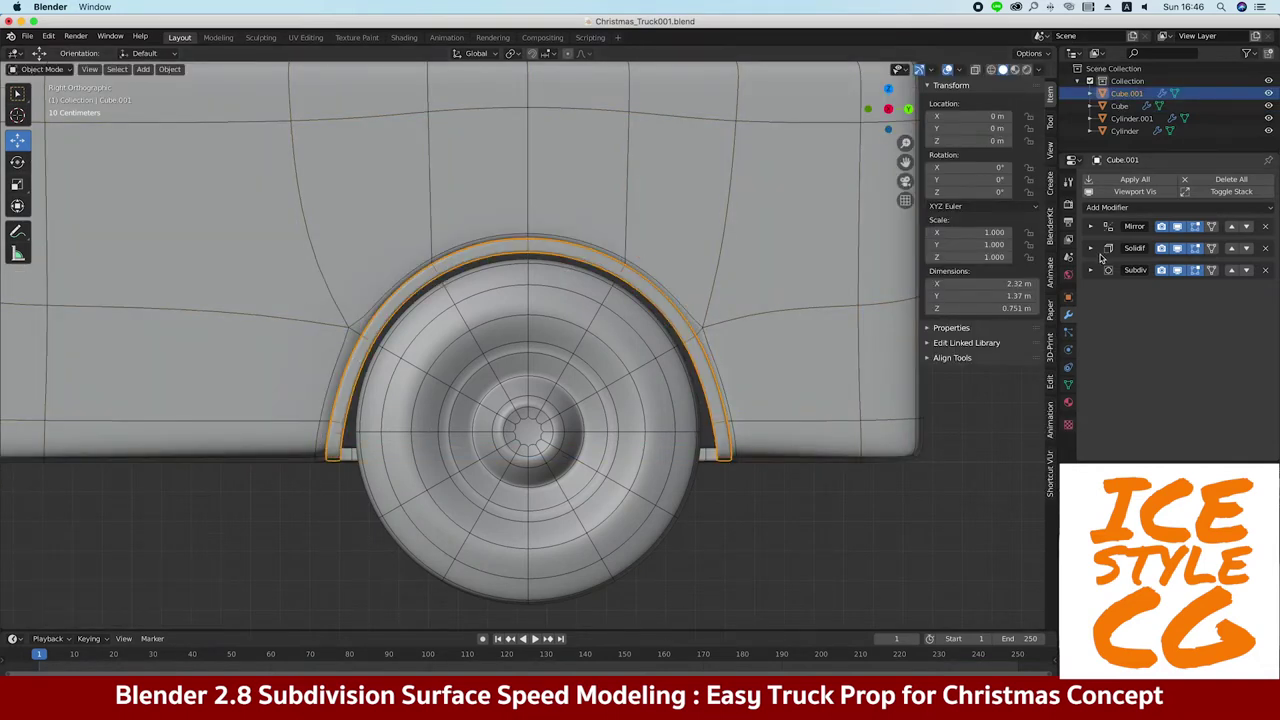
{"action": "left_click", "coordinate": [1121, 254]}
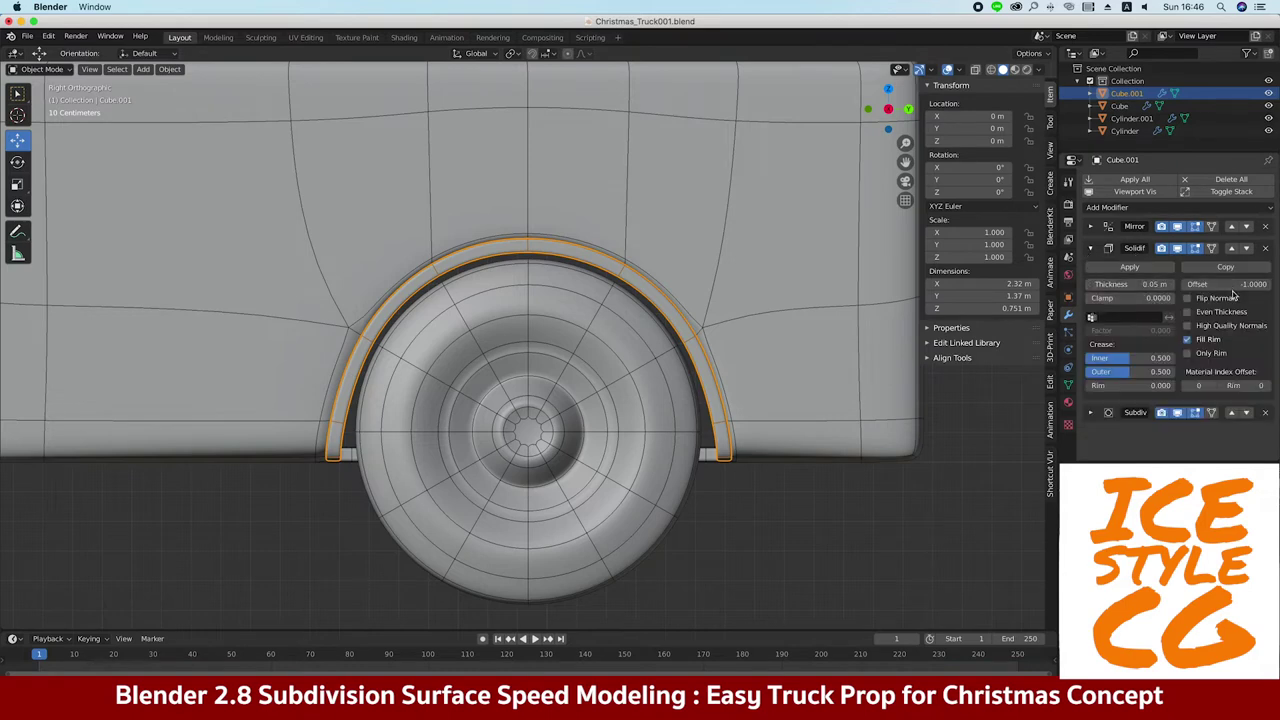
{"action": "key", "text": "BackSpace"}
{"action": "left_click_drag", "start_coordinate": [1138, 286], "coordinate": [1220, 288]}
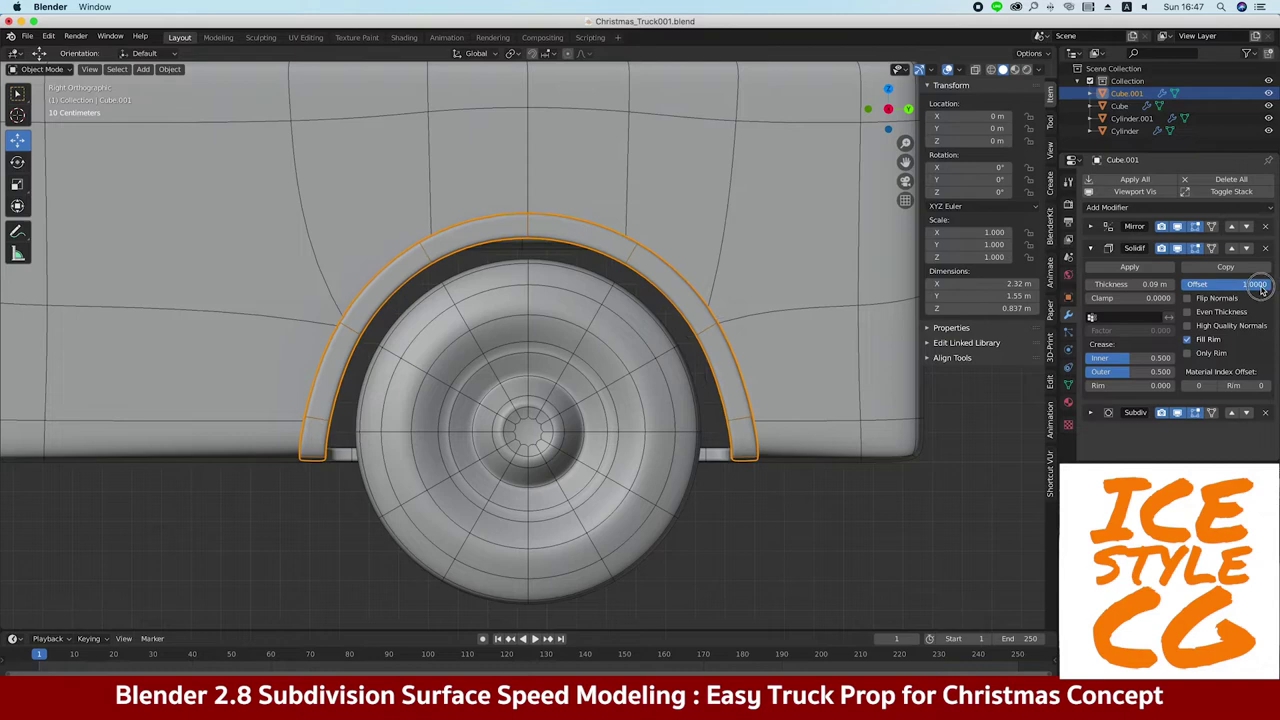
Add a new edge loop along the rear arch piece
{"action": "key", "text": "alt+a"}
{"action": "mouse_move", "coordinate": [215, 270]}
{"action": "middle_mouse_down"}
{"action": "mouse_move", "coordinate": [413, 298]}
{"action": "mouse_move", "coordinate": [466, 333]}
{"action": "middle_mouse_up"}
{"action": "left_click", "coordinate": [466, 333]}
{"action": "scroll", "coordinate": [466, 333], "scroll_direction": "up", "scroll_amount": 3}
{"action": "key", "text": "Tab"}
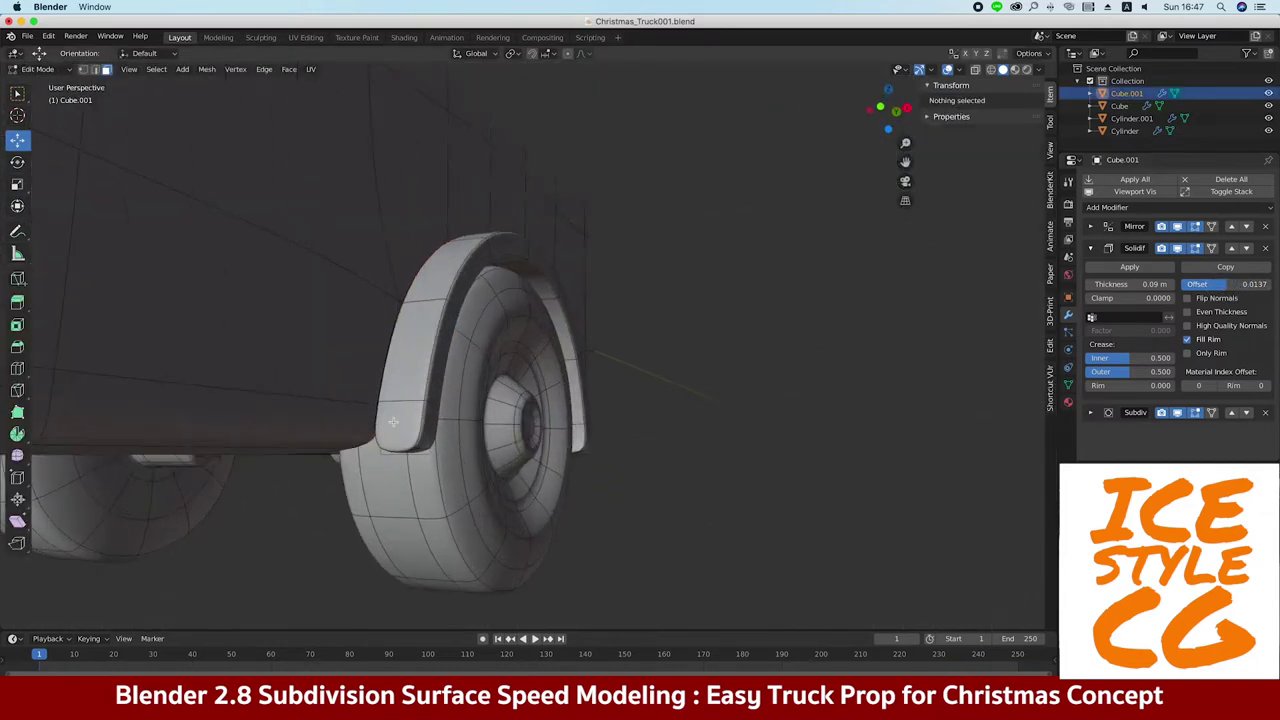
{"action": "left_click", "coordinate": [426, 432], "text": "alt"}
{"action": "key", "text": "g"}
{"action": "key", "text": "g"}
{"action": "left_click", "coordinate": [610, 410]}
Return to Object Mode in the right side view with the truck body selected
{"action": "middle_click_drag", "start_coordinate": [560, 380], "coordinate": [610, 410]}
{"action": "left_click", "coordinate": [463, 330]}
{"action": "mouse_move", "coordinate": [463, 330]}
{"action": "middle_mouse_down"}
{"action": "mouse_move", "coordinate": [751, 543]}
{"action": "mouse_move", "coordinate": [443, 514]}
{"action": "mouse_move", "coordinate": [641, 318]}
{"action": "mouse_move", "coordinate": [386, 309]}
{"action": "mouse_move", "coordinate": [258, 408]}
{"action": "middle_mouse_up"}
{"action": "key", "text": "Tab"}
{"action": "key", "text": "KP_3"}
{"action": "scroll", "coordinate": [369, 373], "scroll_direction": "down", "scroll_amount": 2}
{"action": "left_click", "coordinate": [369, 373]}
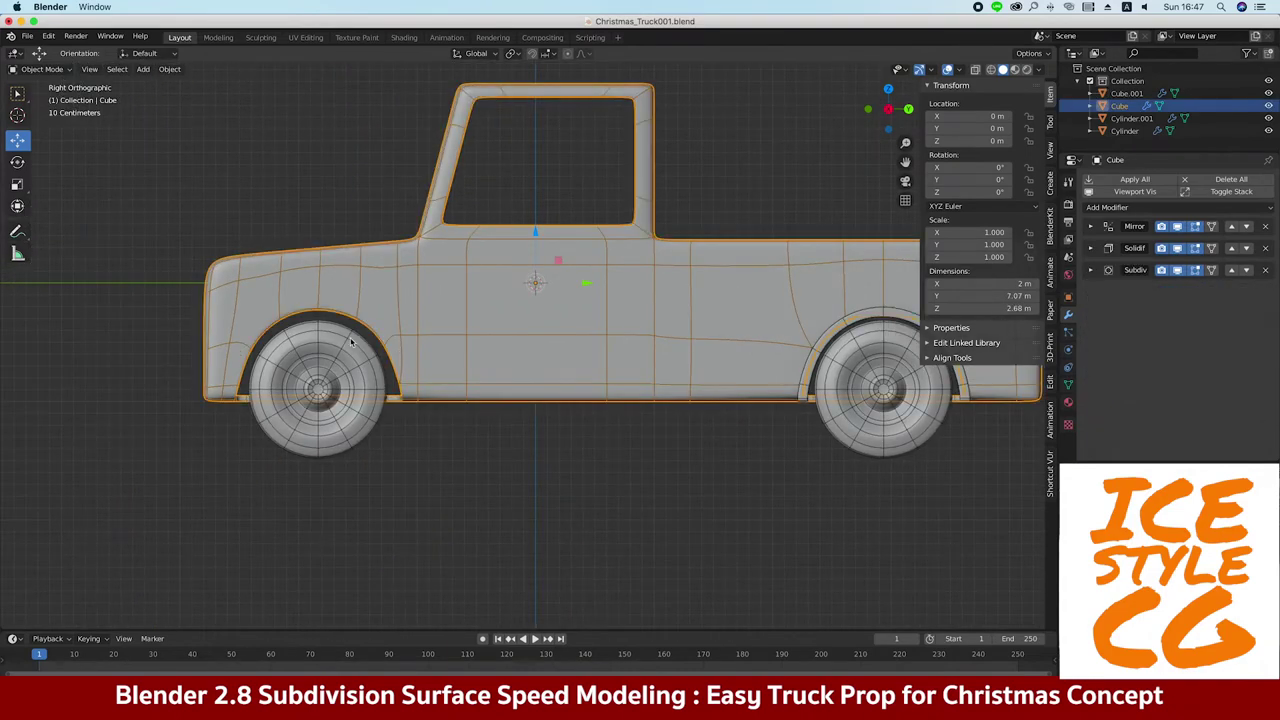
Extrude the front wheel-arch edge path 0.147 m outward along X
{"action": "key", "text": "Tab"}
{"action": "middle_click_drag", "start_coordinate": [369, 373], "coordinate": [300, 400]}
{"action": "scroll", "coordinate": [300, 400], "scroll_direction": "up", "scroll_amount": 3}
{"action": "left_click", "coordinate": [231, 422]}
{"action": "middle_click_drag", "start_coordinate": [231, 422], "coordinate": [300, 380]}
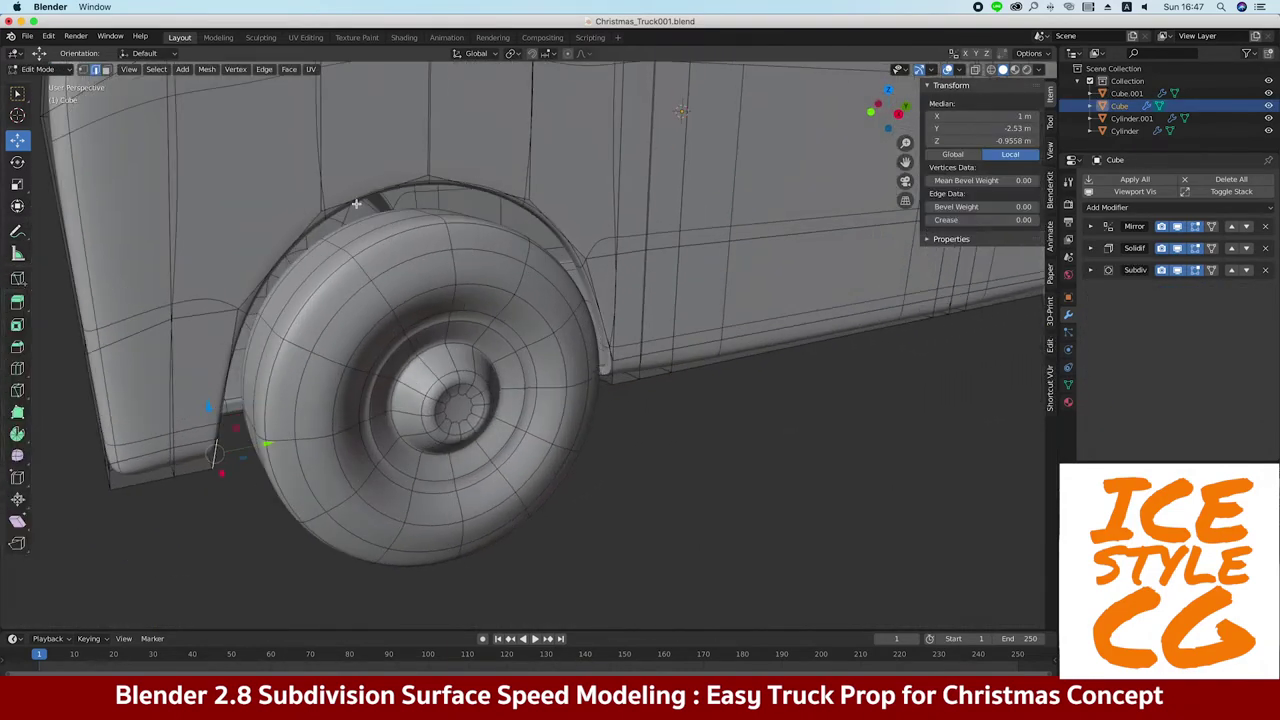
{"action": "left_click", "coordinate": [420, 180], "text": "ctrl"}
{"action": "mouse_move", "coordinate": [420, 180]}
{"action": "middle_mouse_down"}
{"action": "mouse_move", "coordinate": [480, 300]}
{"action": "mouse_move", "coordinate": [534, 364]}
{"action": "mouse_move", "coordinate": [571, 371]}
{"action": "middle_mouse_up"}
{"action": "key", "text": "g"}
{"action": "key", "text": "x"}
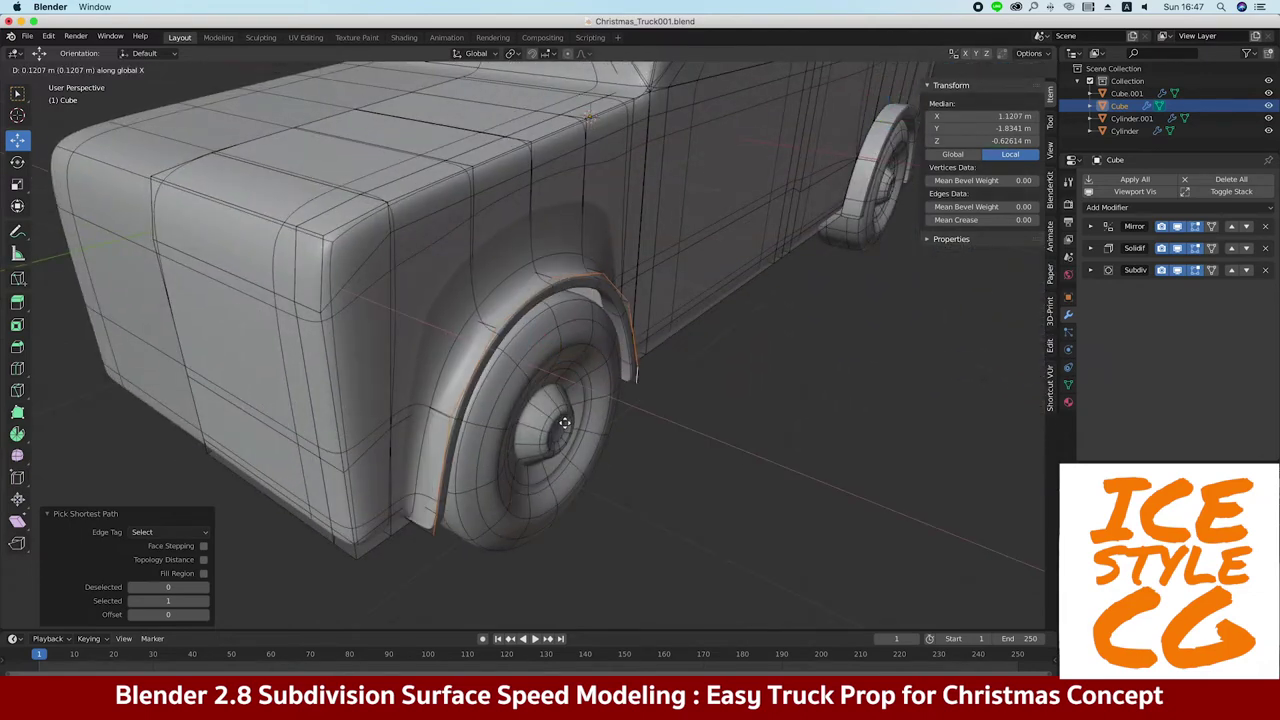
{"action": "left_click", "coordinate": [529, 410]}
Separate the front arch strip faces as Cube.002 and show its Solidify settings
{"action": "left_click", "coordinate": [445, 515], "text": "ctrl"}
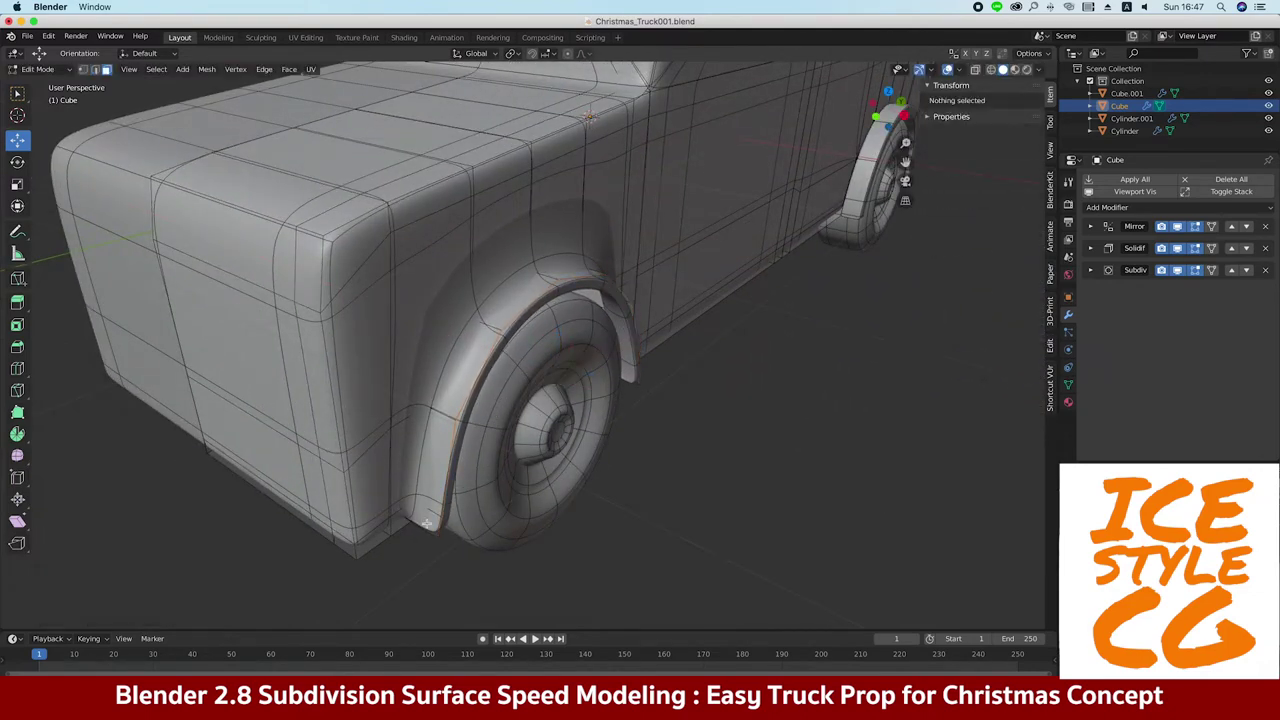
{"action": "mouse_move", "coordinate": [528, 298]}
{"action": "middle_mouse_down"}
{"action": "mouse_move", "coordinate": [429, 390]}
{"action": "mouse_move", "coordinate": [420, 225]}
{"action": "middle_mouse_up"}
{"action": "left_click", "coordinate": [428, 376]}
{"action": "key", "text": "Tab"}
{"action": "key", "text": "KP_3"}
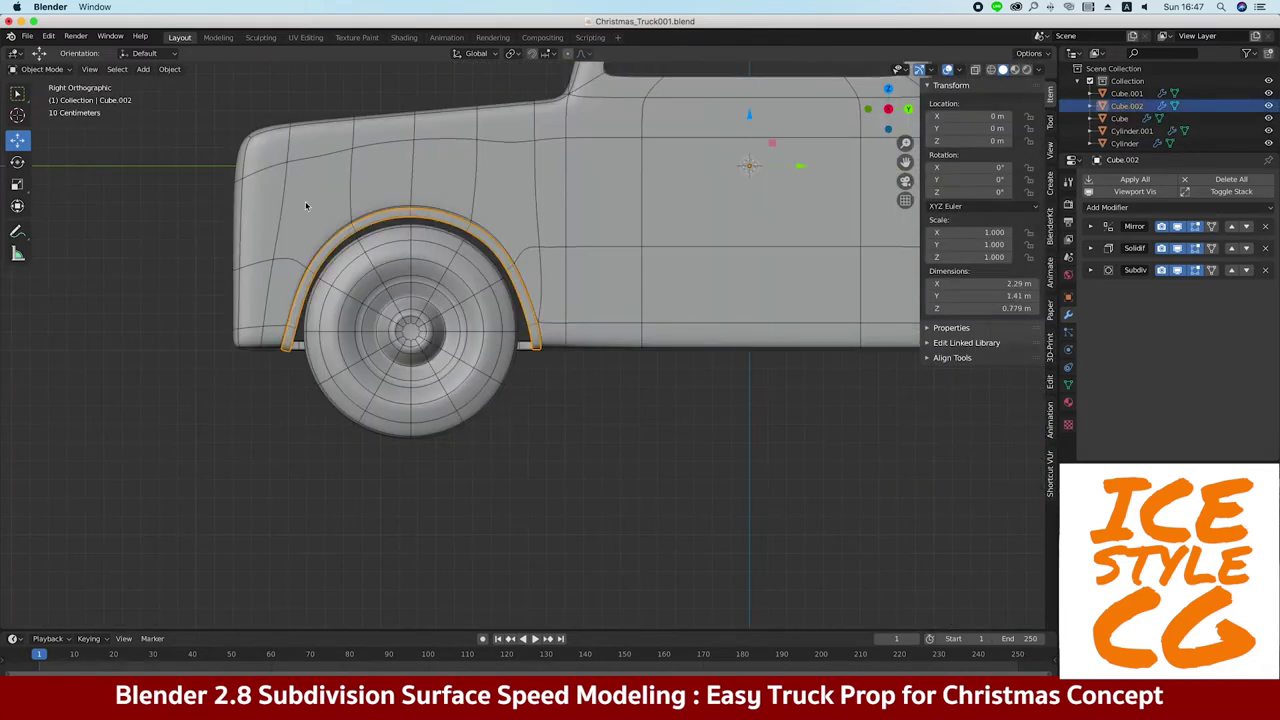
{"action": "left_click", "coordinate": [1091, 248]}
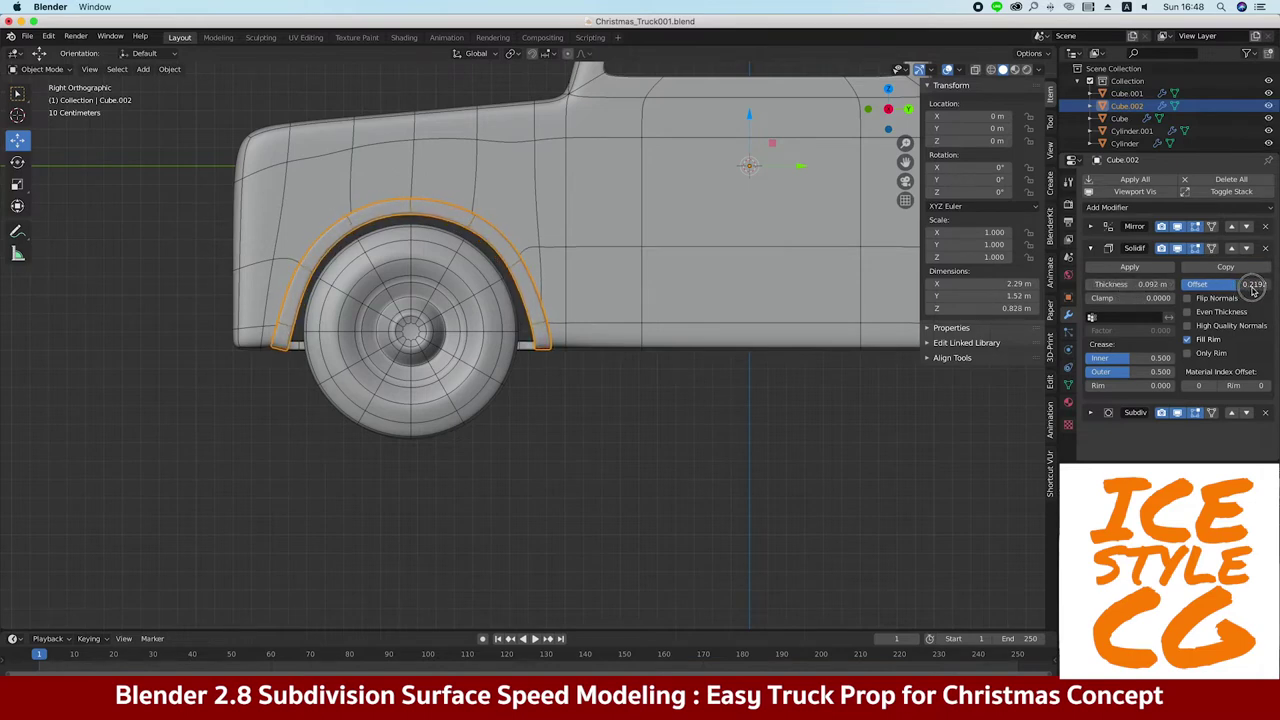
Move the vertices at the fender arch's front lower end onto the body's bottom edge
{"action": "key", "text": "Tab"}
{"action": "scroll", "coordinate": [271, 349], "scroll_direction": "up", "scroll_amount": 3}
{"action": "scroll", "coordinate": [271, 349], "scroll_direction": "up", "scroll_amount": 2}
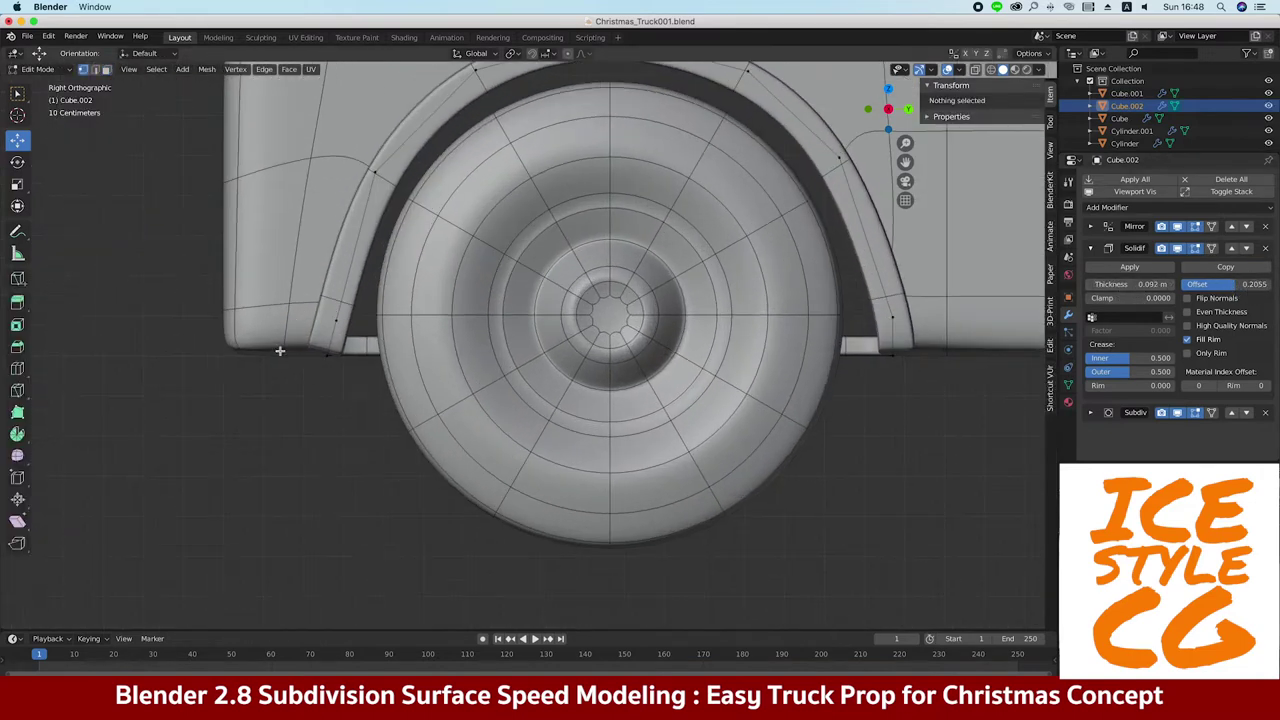
{"action": "key", "text": "Tab"}
{"action": "key", "text": "Tab"}
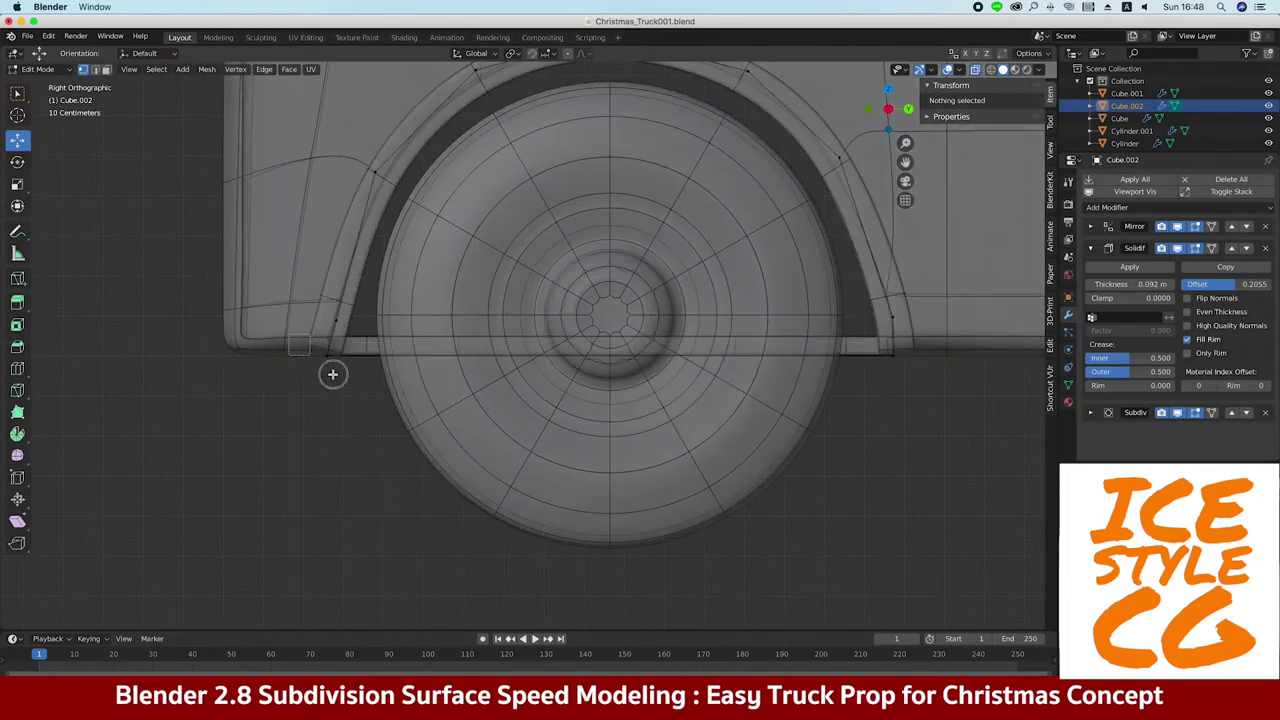
{"action": "left_click", "coordinate": [332, 352]}
{"action": "key", "text": "g"}
{"action": "left_click", "coordinate": [366, 357]}
{"action": "key", "text": "g"}
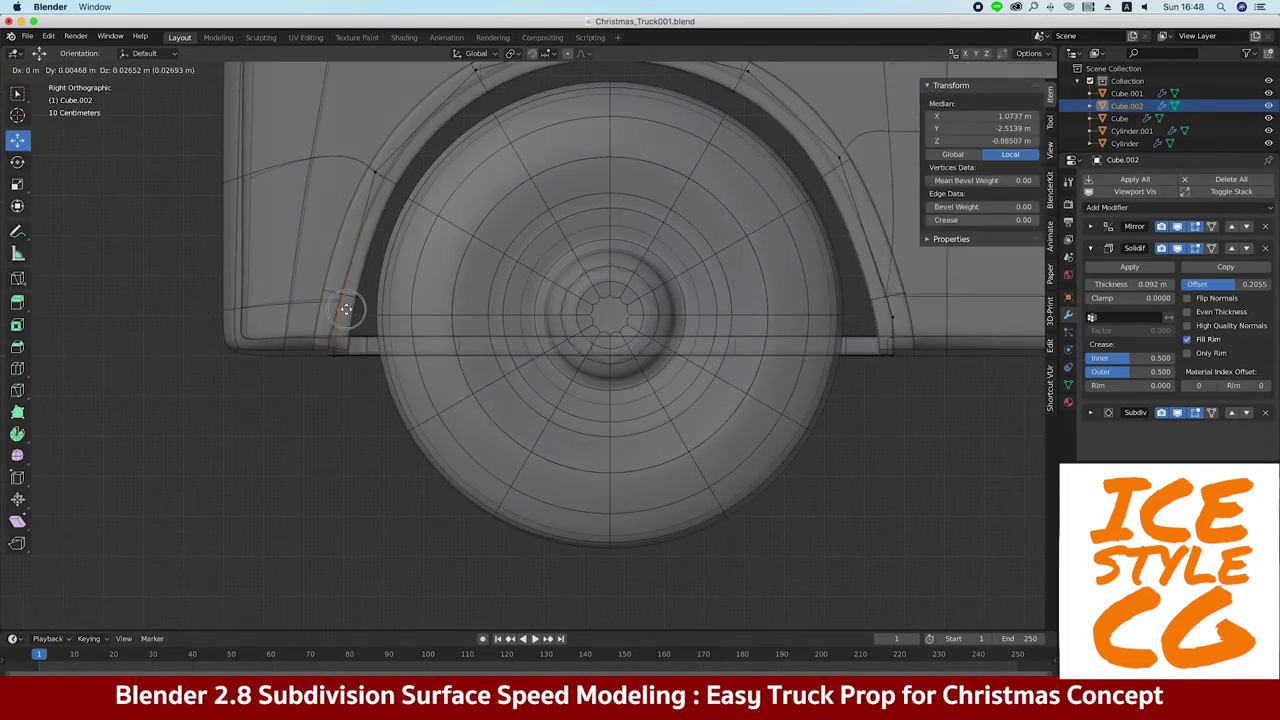
{"action": "left_click", "coordinate": [345, 309]}
Slide the arch's other lower-end vertices along Z to sit on the body's bottom edge
{"action": "middle_click_drag", "start_coordinate": [731, 290], "coordinate": [611, 318], "text": "shift"}
{"action": "left_click", "coordinate": [693, 316]}
{"action": "key", "text": "g"}
{"action": "left_click", "coordinate": [693, 316]}
{"action": "left_click", "coordinate": [700, 375]}
{"action": "key", "text": "g"}
{"action": "key", "text": "z"}
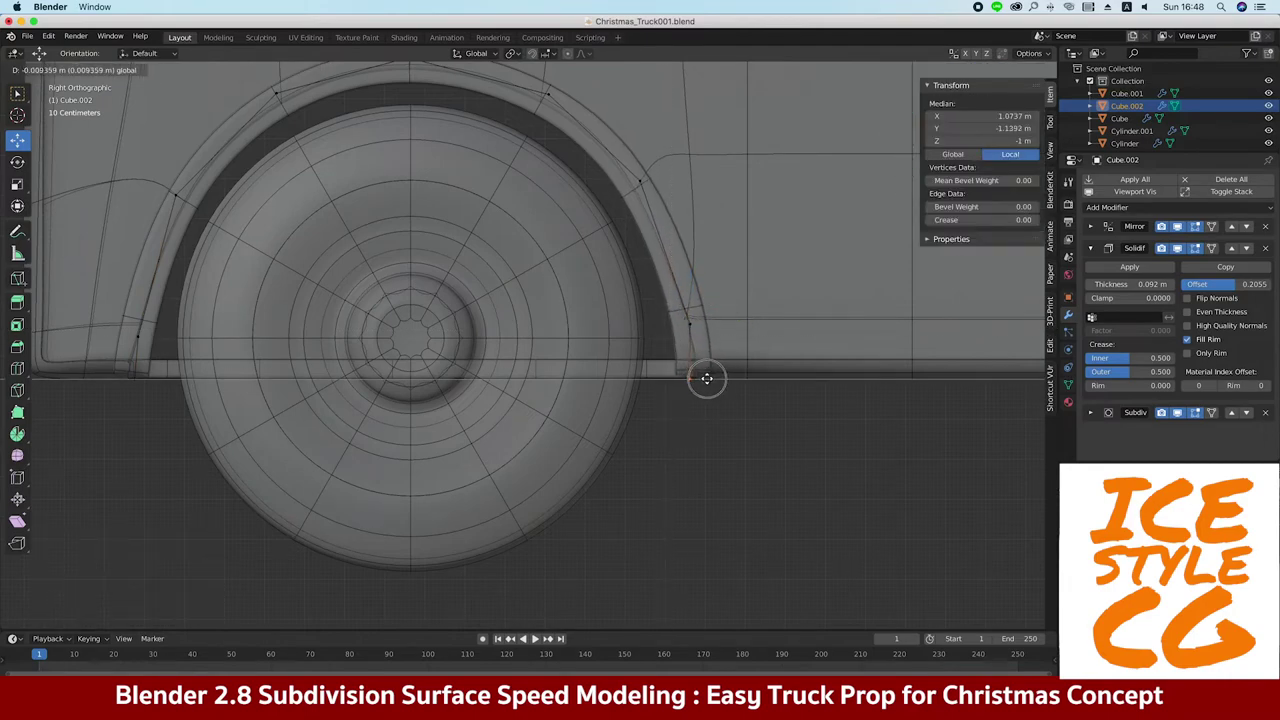
{"action": "left_click", "coordinate": [706, 378]}
Return to Object Mode and orbit to a three-quarter view of the truck
{"action": "key", "text": "Tab"}
{"action": "scroll", "coordinate": [340, 260], "scroll_direction": "down", "scroll_amount": 3}
{"action": "scroll", "coordinate": [317, 310], "scroll_direction": "down", "scroll_amount": 1}
{"action": "mouse_move", "coordinate": [317, 310]}
{"action": "middle_mouse_down"}
{"action": "mouse_move", "coordinate": [418, 298]}
{"action": "mouse_move", "coordinate": [314, 300]}
{"action": "mouse_move", "coordinate": [483, 283]}
{"action": "middle_mouse_up"}
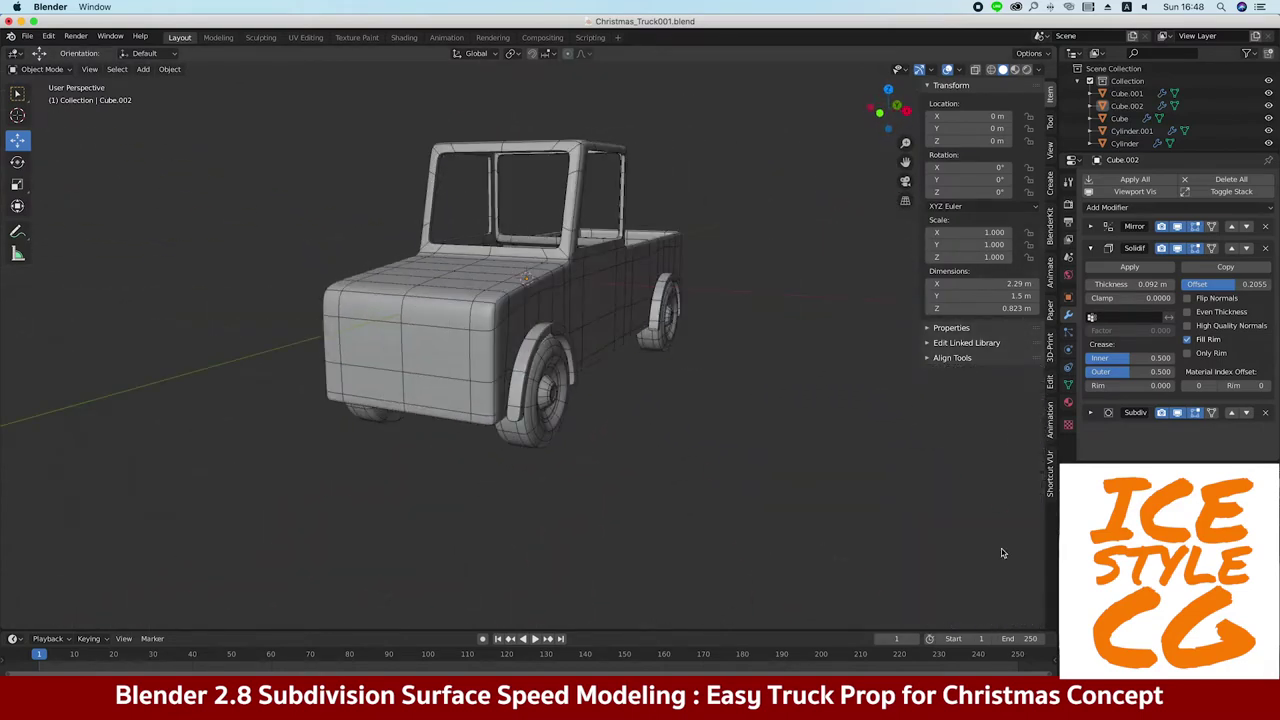
Edit the truck body in face select mode with the subdivision hidden in Edit Mode
{"action": "left_click", "coordinate": [363, 337]}
{"action": "mouse_move", "coordinate": [363, 337]}
{"action": "middle_mouse_down"}
{"action": "mouse_move", "coordinate": [405, 376]}
{"action": "mouse_move", "coordinate": [480, 386]}
{"action": "mouse_move", "coordinate": [479, 261]}
{"action": "mouse_move", "coordinate": [480, 360]}
{"action": "middle_mouse_up"}
{"action": "scroll", "coordinate": [405, 376], "scroll_direction": "up", "scroll_amount": 2}
{"action": "key", "text": "Tab"}
{"action": "left_click", "coordinate": [1176, 271]}
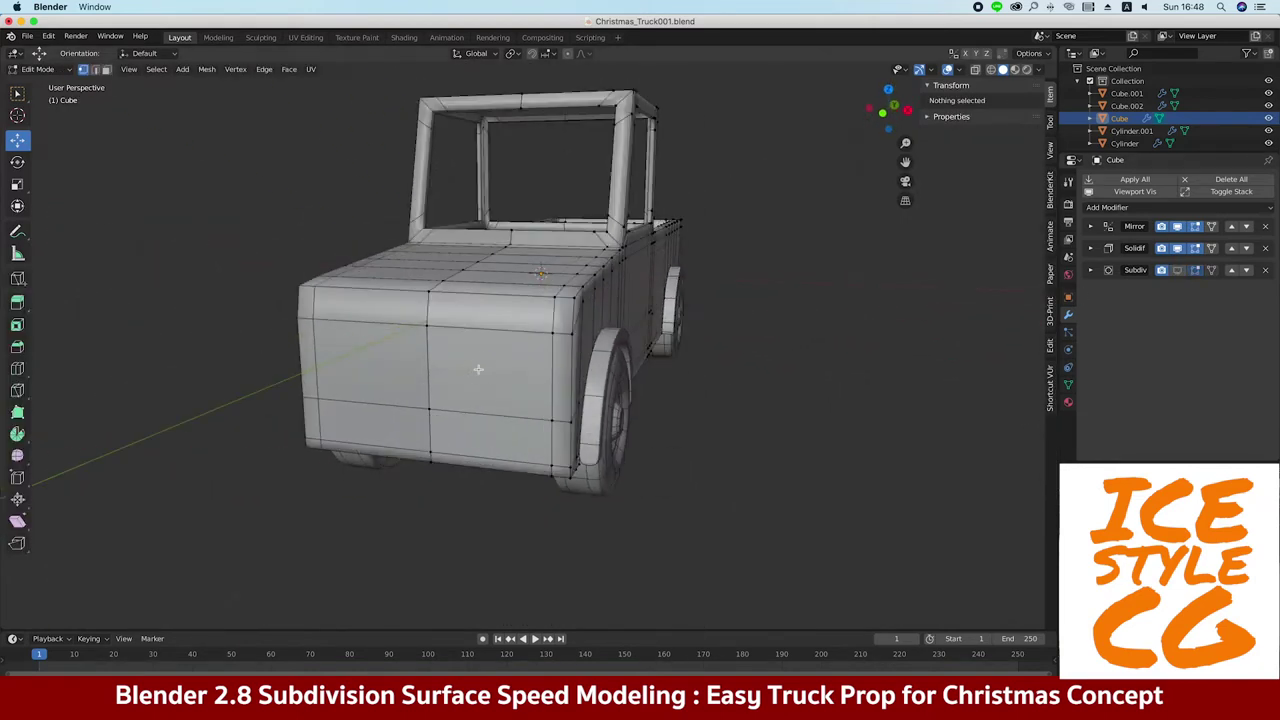
{"action": "key", "text": "3"}
Extrude and shrink the front face, then push it 0.126 m inward as a recess
{"action": "left_click", "coordinate": [488, 368]}
{"action": "mouse_move", "coordinate": [488, 368]}
{"action": "middle_mouse_down"}
{"action": "mouse_move", "coordinate": [420, 360]}
{"action": "mouse_move", "coordinate": [430, 395]}
{"action": "mouse_move", "coordinate": [514, 380]}
{"action": "middle_mouse_up"}
{"action": "key", "text": "e"}
{"action": "key", "text": "s"}
{"action": "left_click", "coordinate": [460, 378]}
{"action": "key", "text": "g"}
{"action": "left_click", "coordinate": [435, 390]}
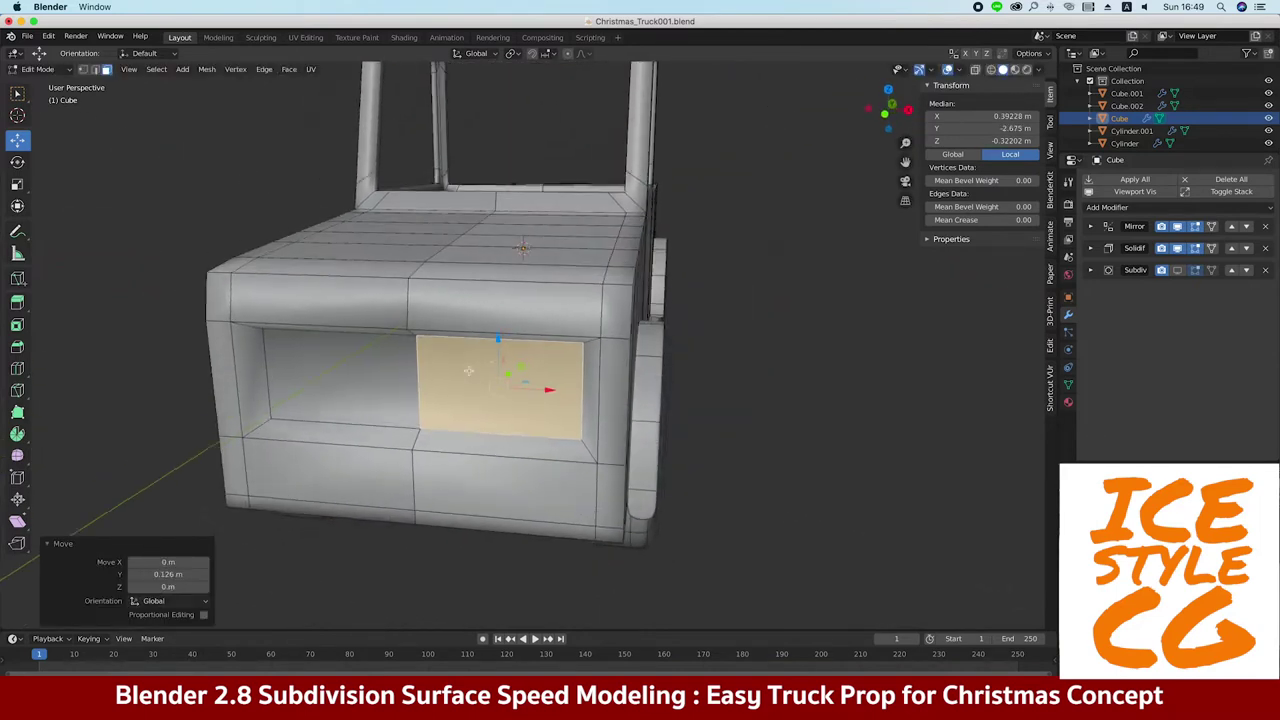
Orbit to a three-quarter view and toggle Edit Mode to check the recessed front
{"action": "mouse_move", "coordinate": [427, 384]}
{"action": "middle_mouse_down"}
{"action": "mouse_move", "coordinate": [400, 330]}
{"action": "mouse_move", "coordinate": [451, 331]}
{"action": "mouse_move", "coordinate": [247, 325]}
{"action": "middle_mouse_up"}
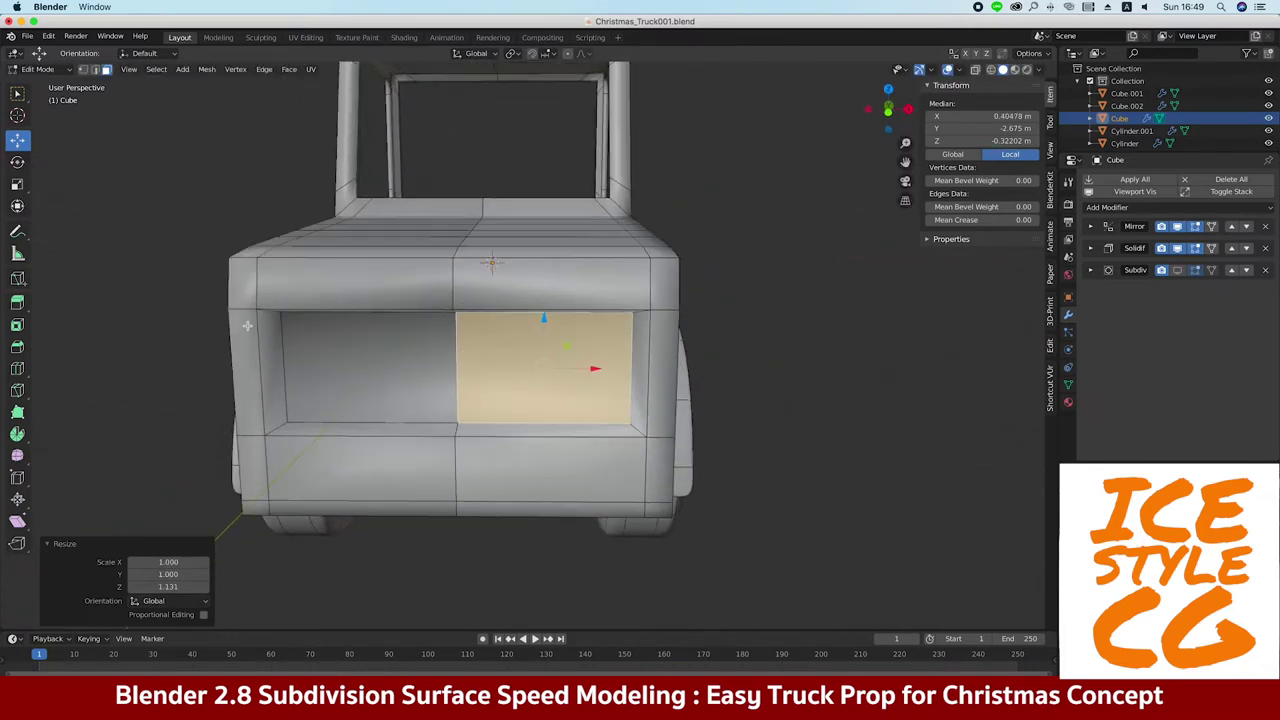
{"action": "key", "text": "Tab"}
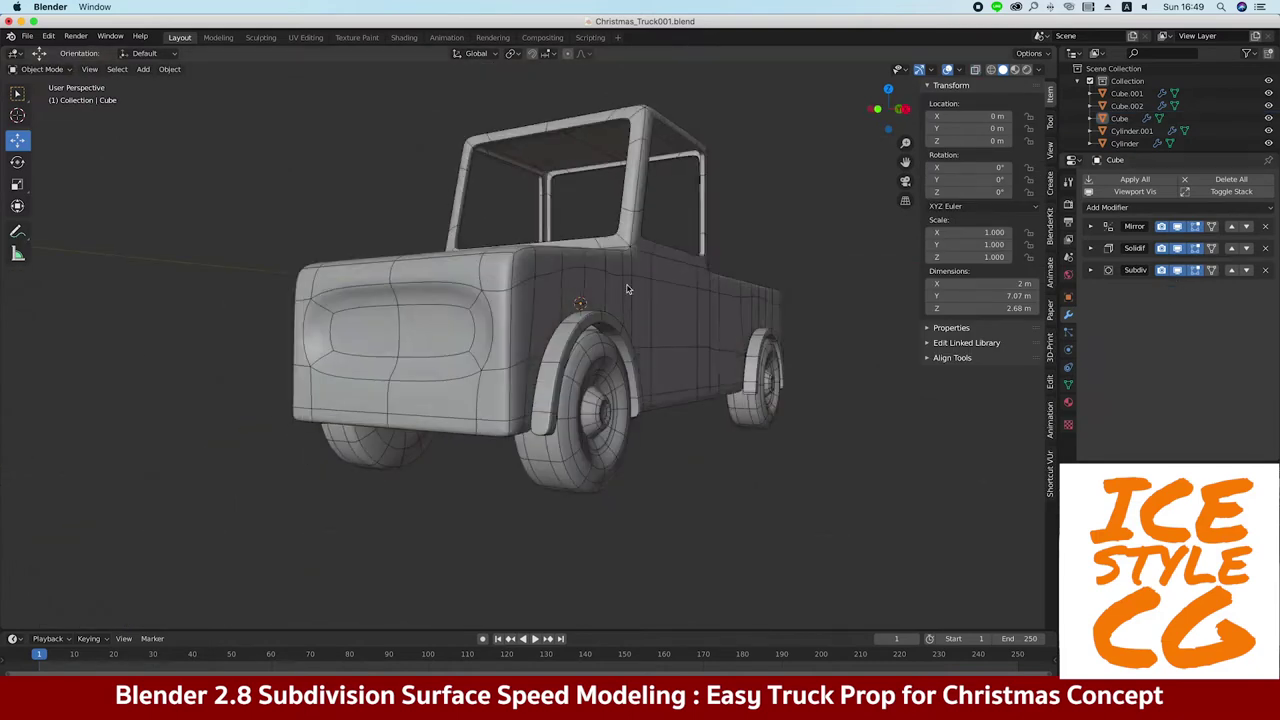
{"action": "key", "text": "Tab"}
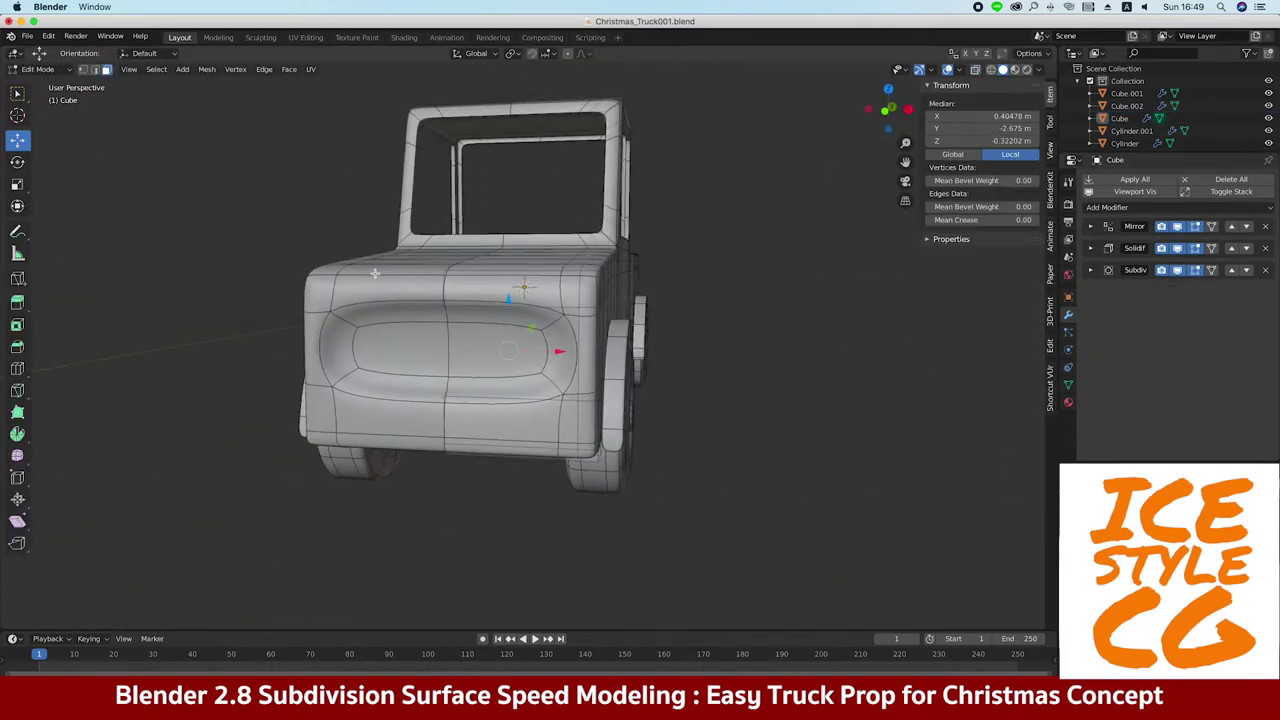
{"action": "key", "text": "Tab"}
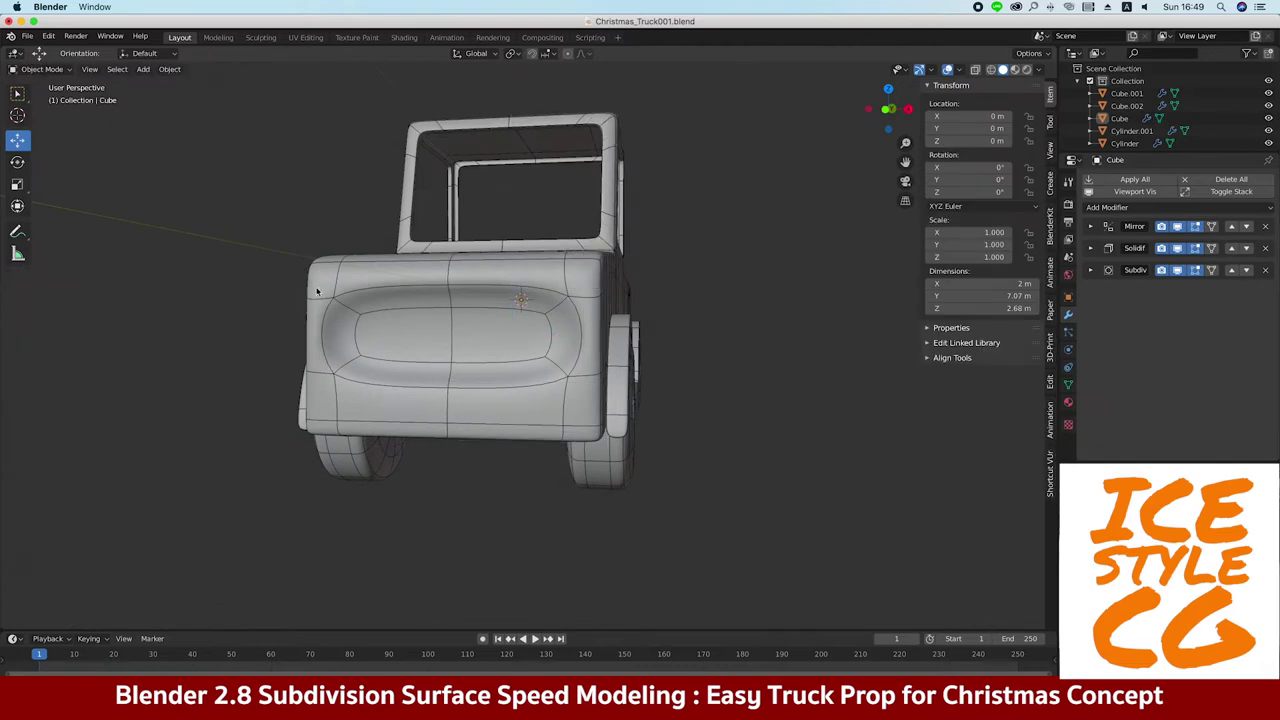
Give the inner recess edge loop a mean crease of 0.30
{"action": "left_click", "coordinate": [317, 291]}
{"action": "key", "text": "Tab"}
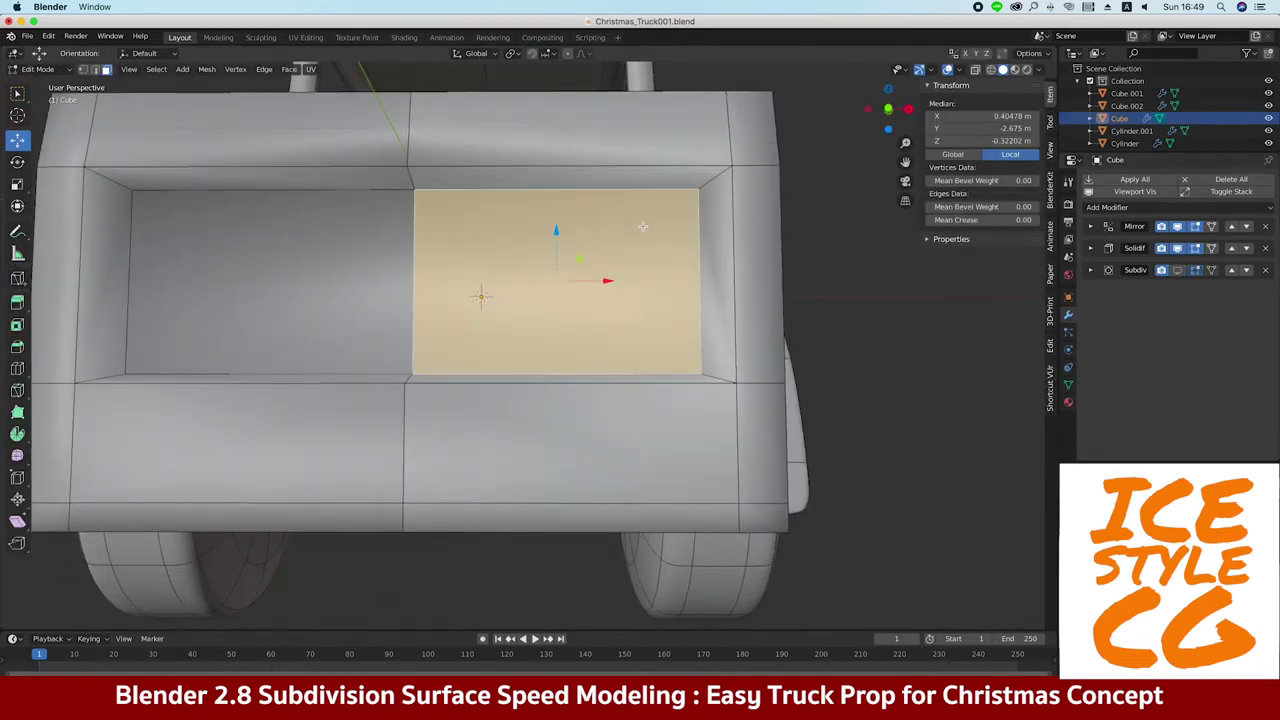
{"action": "key", "text": "2"}
{"action": "left_click", "coordinate": [567, 187]}
{"action": "left_click", "coordinate": [705, 183], "text": "ctrl"}
{"action": "mouse_move", "coordinate": [700, 210]}
{"action": "middle_mouse_down"}
{"action": "mouse_move", "coordinate": [740, 380]}
{"action": "mouse_move", "coordinate": [760, 339]}
{"action": "middle_mouse_up"}
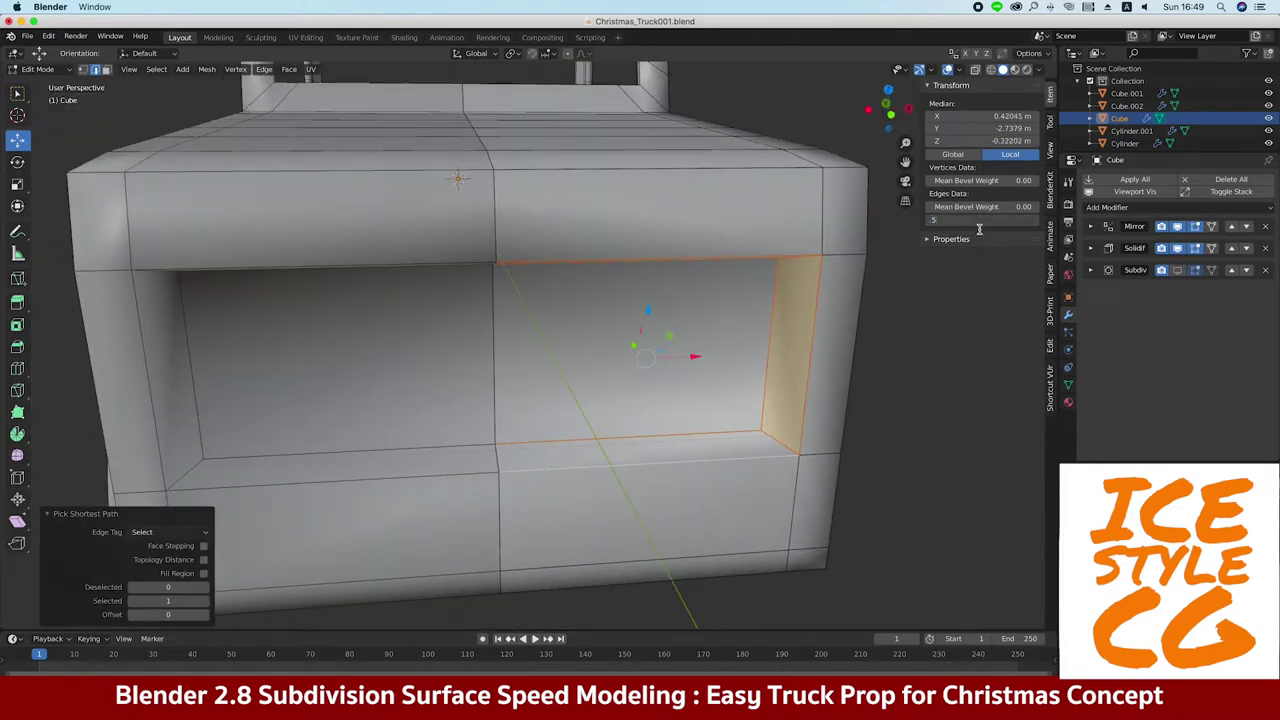
{"action": "left_click", "coordinate": [1177, 270]}
{"action": "middle_click_drag", "start_coordinate": [600, 300], "coordinate": [650, 320]}
{"action": "left_click_drag", "start_coordinate": [1010, 220], "coordinate": [998, 233]}
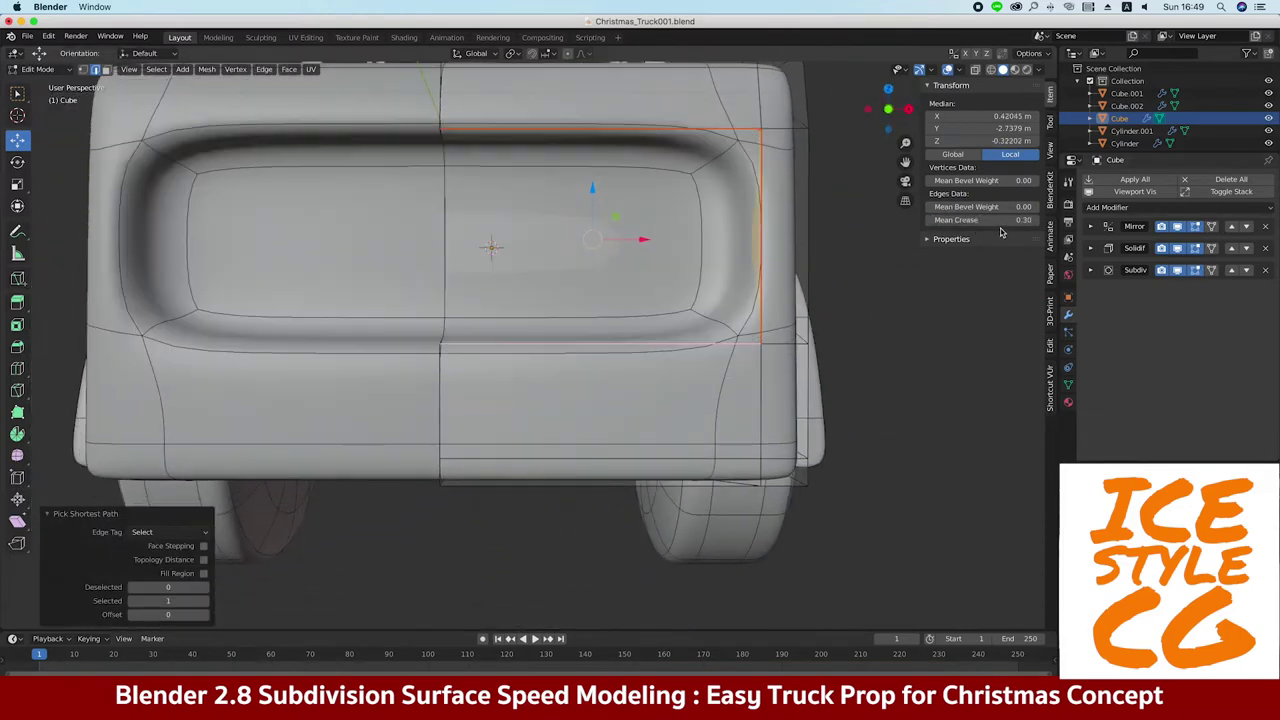
{"action": "key", "text": "Tab"}
Add a vertical loop cut across the truck front with Ctrl+R
{"action": "scroll", "coordinate": [342, 199], "scroll_direction": "down", "scroll_amount": 4}
{"action": "mouse_move", "coordinate": [466, 434]}
{"action": "middle_mouse_down"}
{"action": "mouse_move", "coordinate": [437, 434]}
{"action": "mouse_move", "coordinate": [465, 303]}
{"action": "middle_mouse_up"}
{"action": "left_click", "coordinate": [465, 303]}
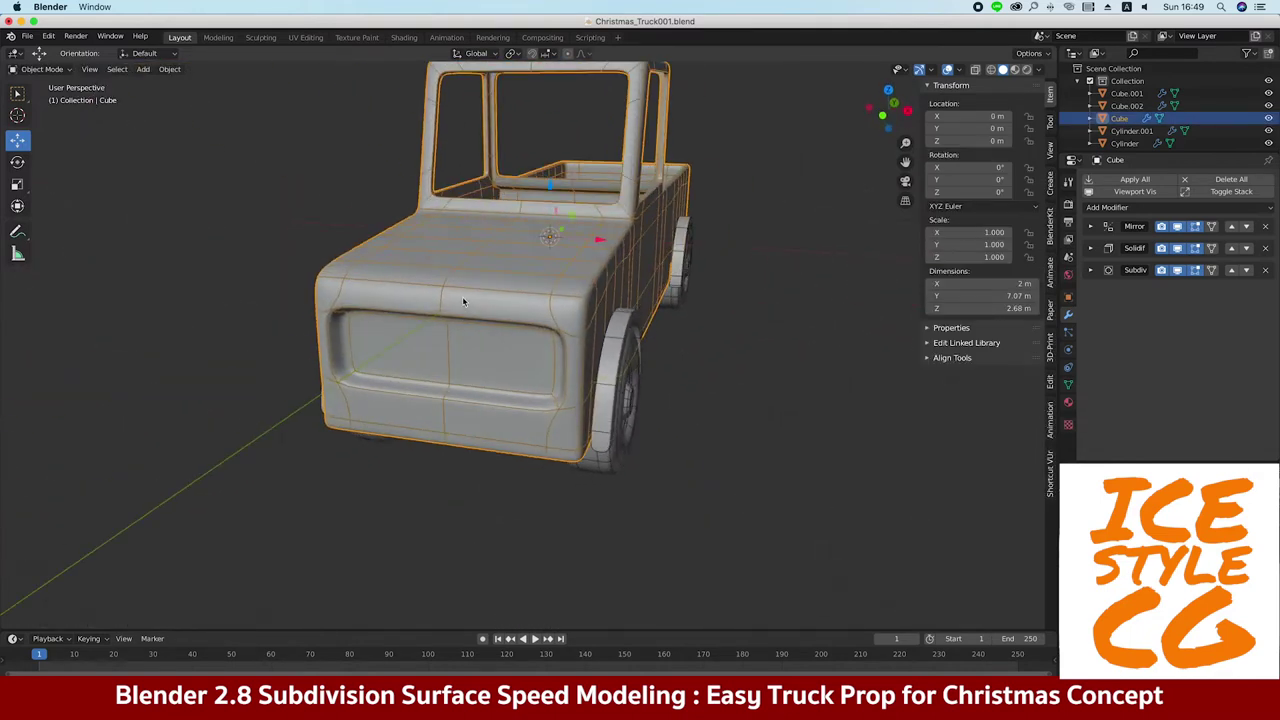
{"action": "key", "text": "Tab"}
{"action": "scroll", "coordinate": [485, 300], "scroll_direction": "up", "scroll_amount": 3}
{"action": "key", "text": "ctrl+r"}
{"action": "left_click", "coordinate": [505, 308]}
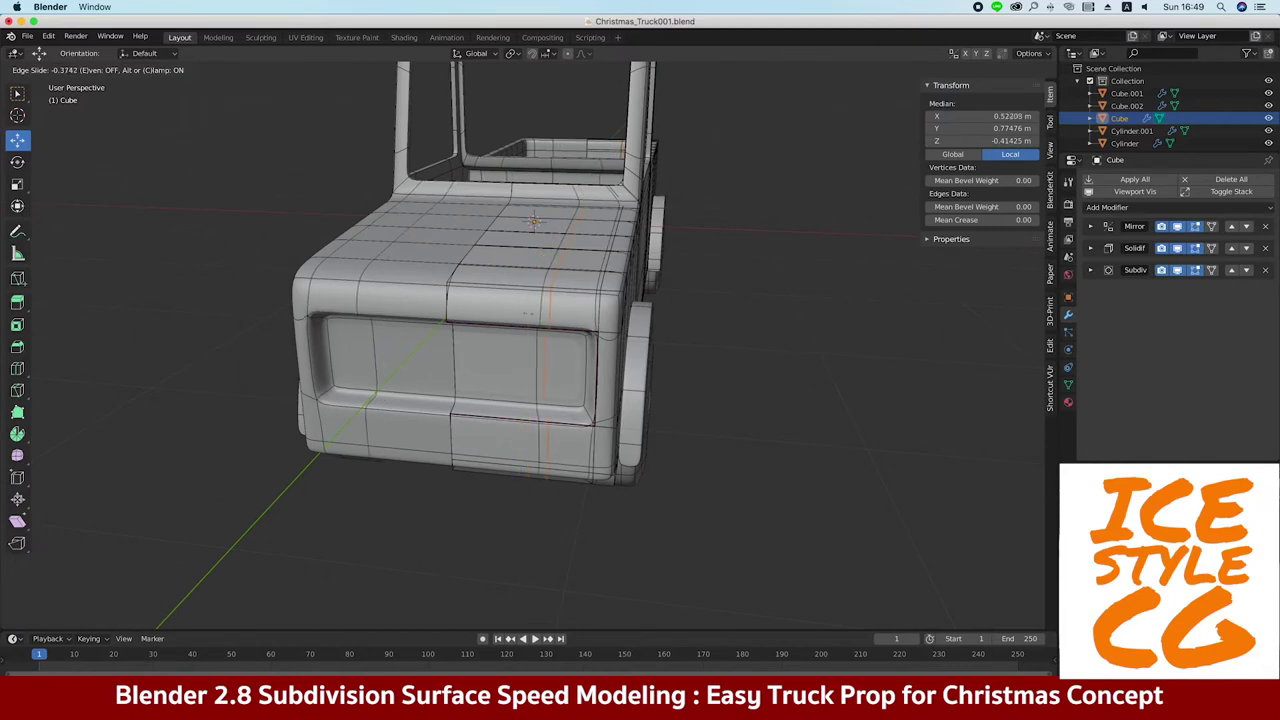
{"action": "left_click", "coordinate": [527, 313]}
{"action": "key", "text": "Tab"}
Deselect everything and orbit to a front three-quarter view of the truck
{"action": "middle_click_drag", "start_coordinate": [527, 313], "coordinate": [371, 277]}
{"action": "key", "text": "alt+a"}
{"action": "scroll", "coordinate": [119, 337], "scroll_direction": "up", "scroll_amount": 3}
{"action": "mouse_move", "coordinate": [119, 337]}
{"action": "middle_mouse_down"}
{"action": "mouse_move", "coordinate": [177, 343]}
{"action": "mouse_move", "coordinate": [168, 318]}
{"action": "middle_mouse_up"}
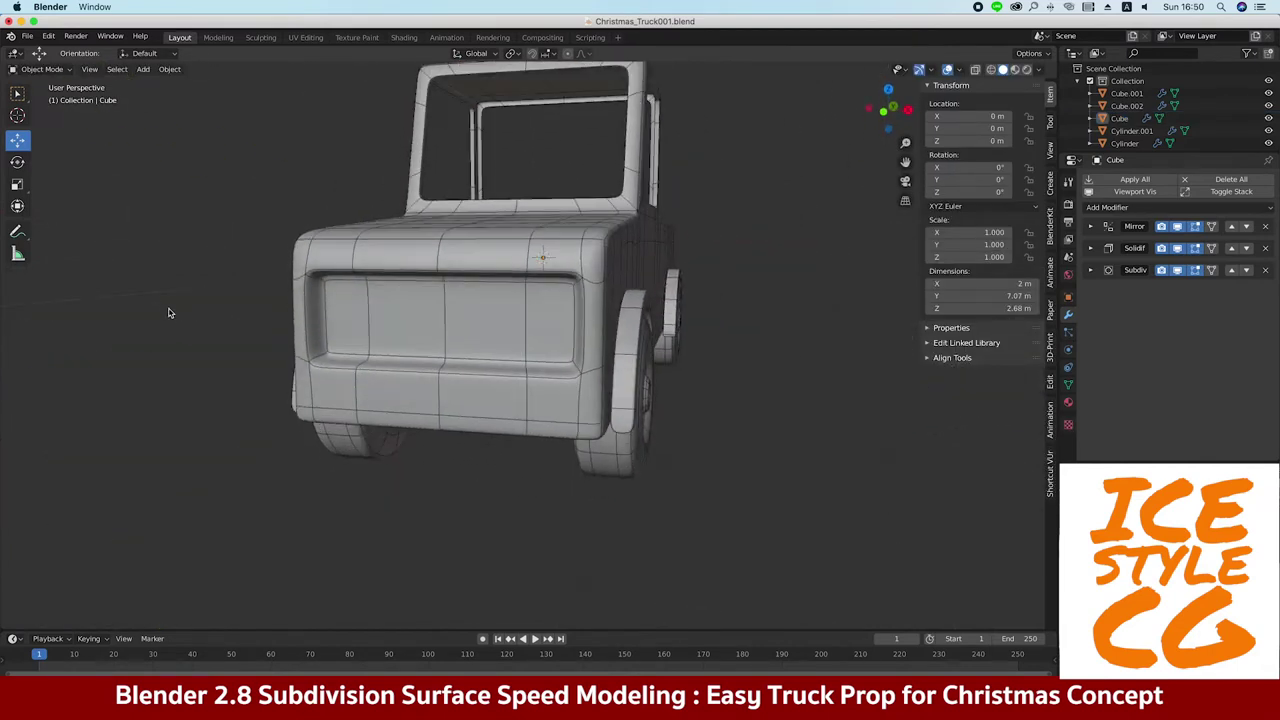
{"action": "key", "text": "shift+a"}
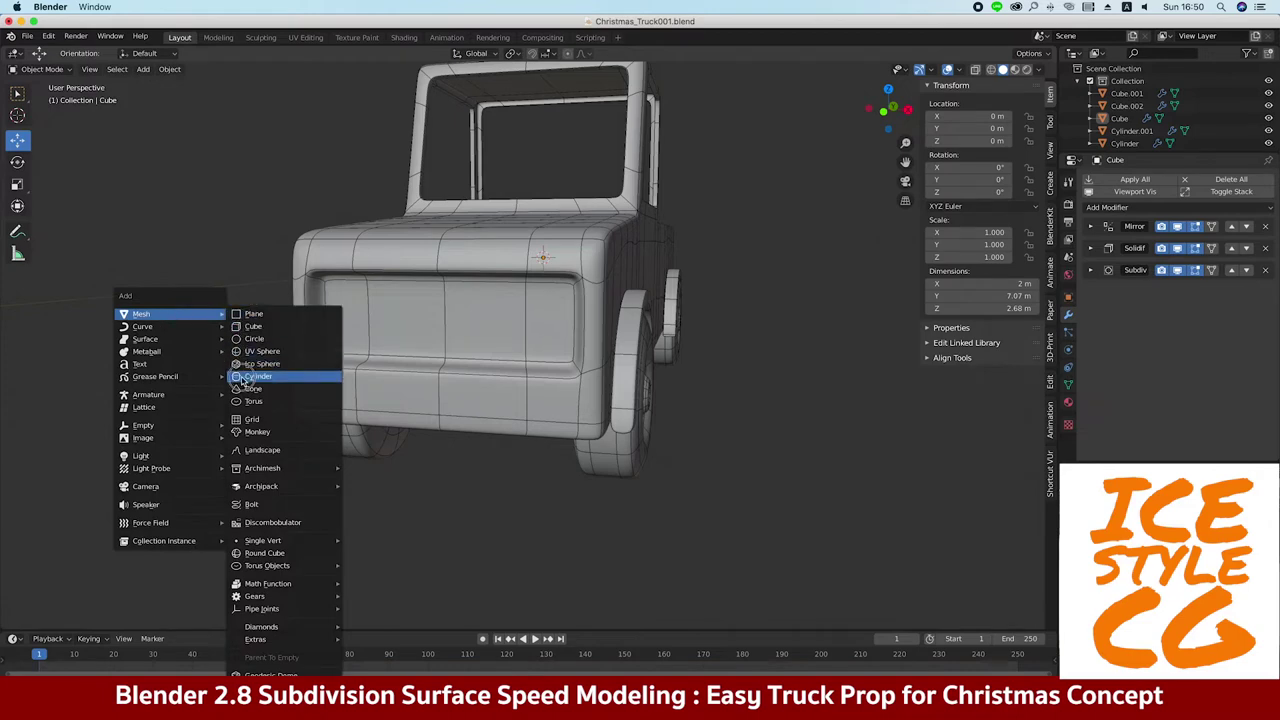
Add a cylinder, rotate it 90° to face forward, and move it to the truck front
{"action": "left_click", "coordinate": [258, 376]}
{"action": "key", "text": "KP_3"}
{"action": "key", "text": "r"}
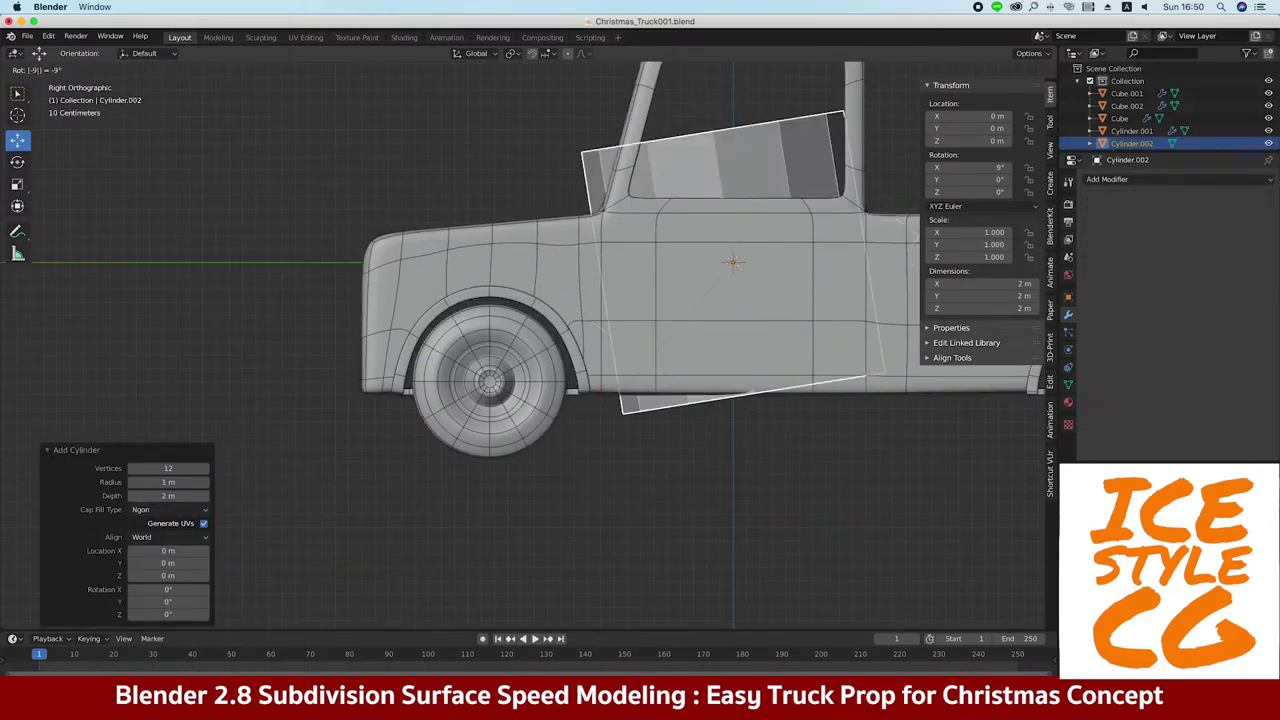
{"action": "key", "text": "0"}
{"action": "key", "text": "Return"}
{"action": "key", "text": "KP_1"}
{"action": "key", "text": "KP_3"}
{"action": "key", "text": "g"}
Scale the cylinder down to 0.322 m and position it in the right side of the recess
{"action": "key", "text": "s"}
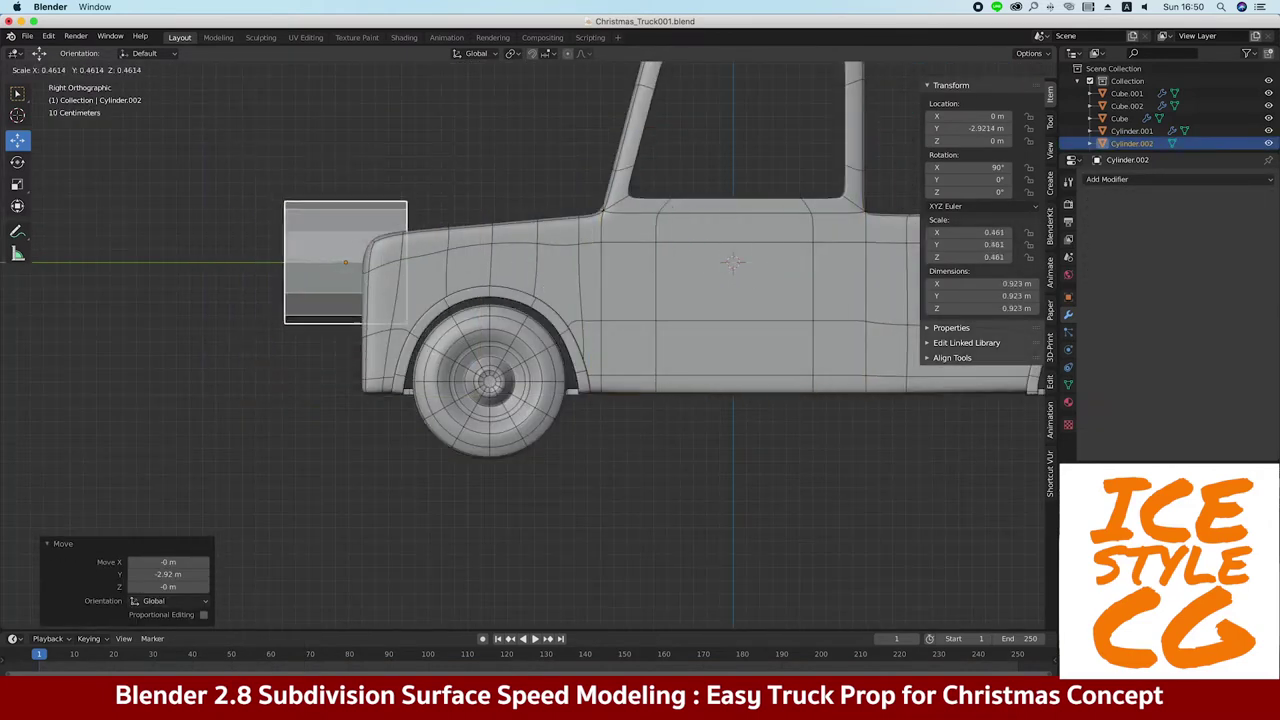
{"action": "left_click", "coordinate": [398, 257]}
{"action": "key", "text": "KP_1"}
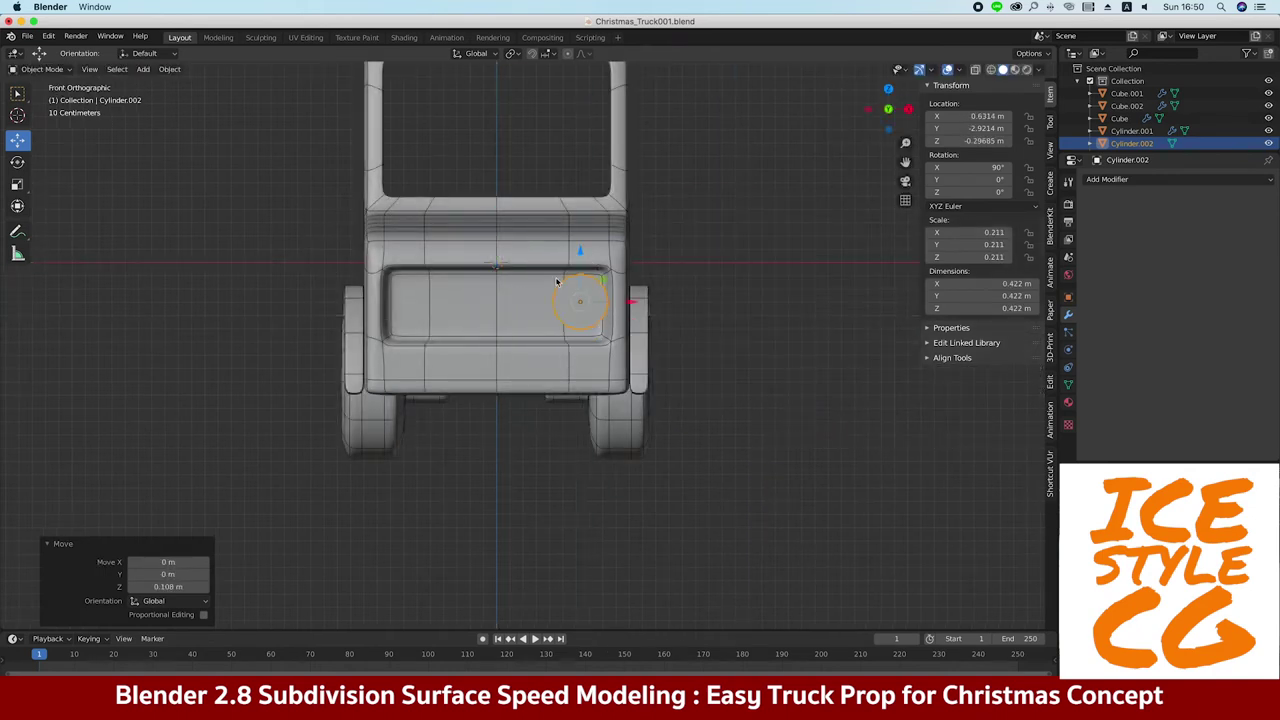
{"action": "key", "text": "KP_3"}
{"action": "scroll", "coordinate": [194, 307], "scroll_direction": "up", "scroll_amount": 5}
{"action": "key", "text": "s"}
{"action": "left_click", "coordinate": [286, 303]}
Move the headlight cylinder along Y to set its depth against the front panel
{"action": "mouse_move", "coordinate": [286, 303]}
{"action": "middle_mouse_down"}
{"action": "mouse_move", "coordinate": [506, 390]}
{"action": "mouse_move", "coordinate": [540, 350]}
{"action": "middle_mouse_up"}
{"action": "key", "text": "g"}
{"action": "key", "text": "y"}
{"action": "left_click", "coordinate": [591, 270]}
{"action": "key", "text": "Tab"}
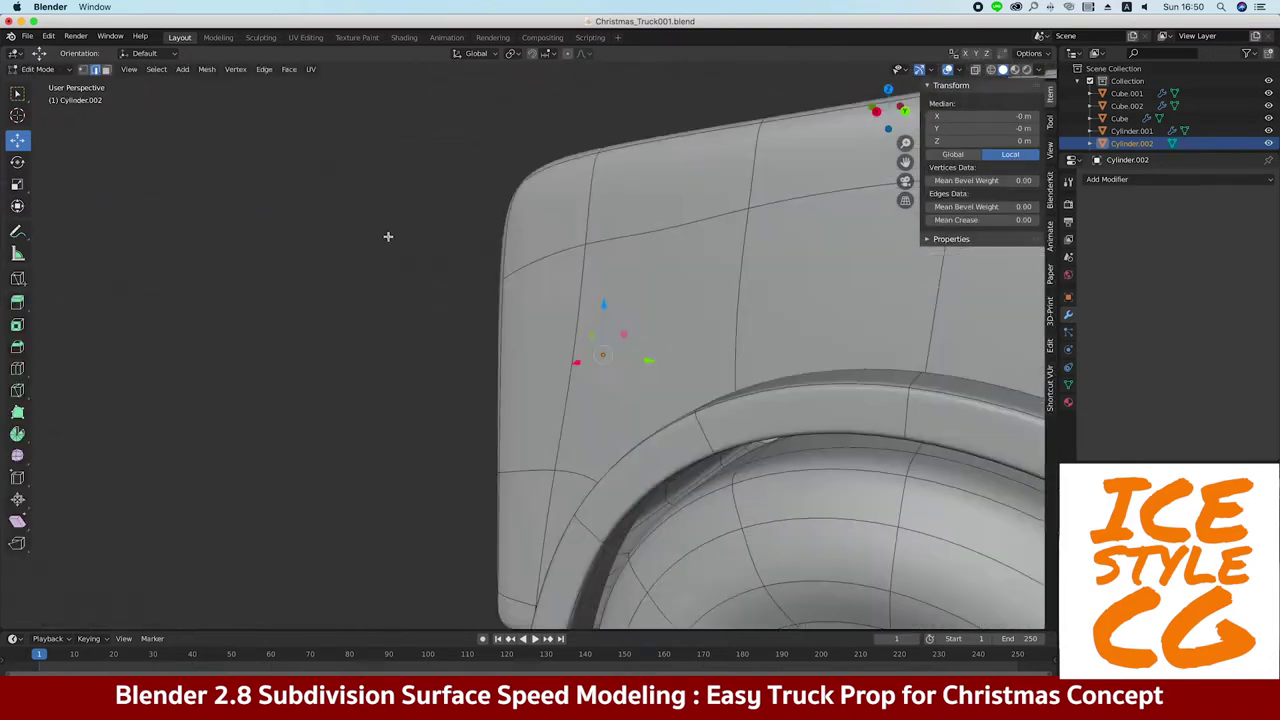
Extrude and scale the cylinder's front face into stepped rims at 0.887 and 0.773
{"action": "middle_click_drag", "start_coordinate": [389, 237], "coordinate": [438, 302]}
{"action": "key", "text": "alt+a"}
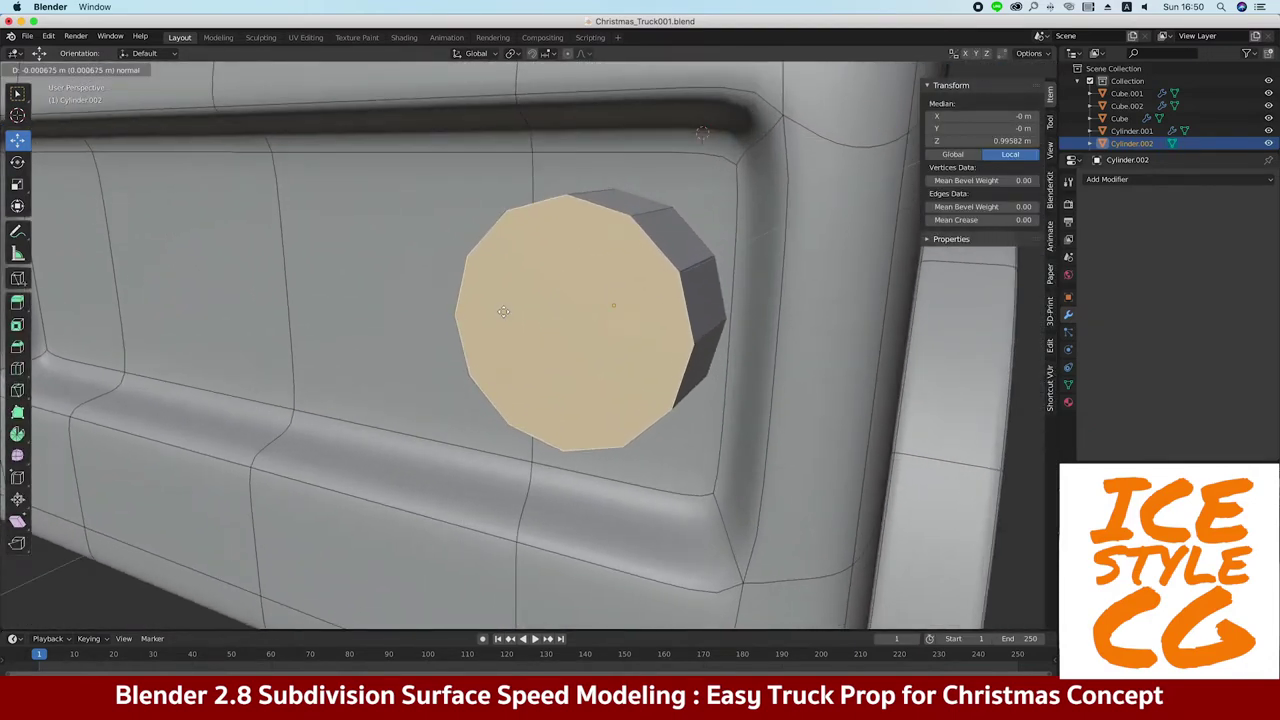
{"action": "left_click", "coordinate": [503, 311]}
{"action": "key", "text": "s"}
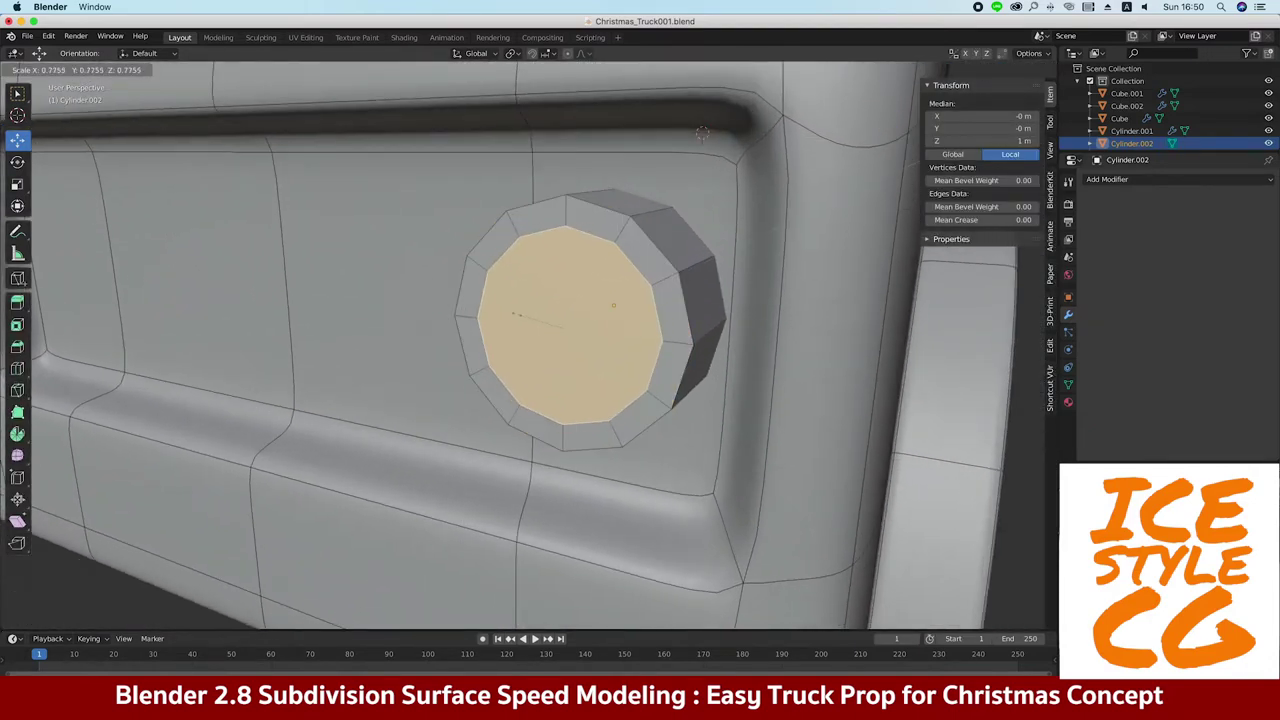
{"action": "left_click", "coordinate": [484, 319]}
{"action": "key", "text": "e"}
{"action": "right_click", "coordinate": [493, 316]}
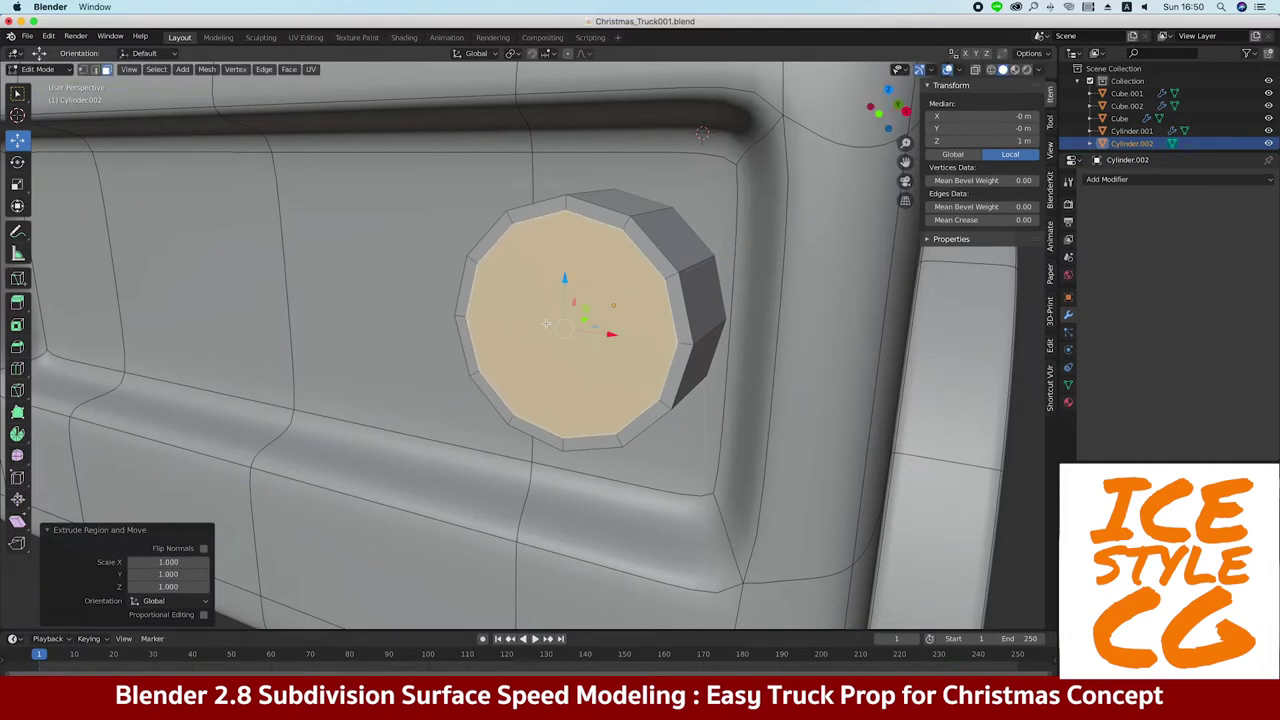
{"action": "middle_click_drag", "start_coordinate": [493, 316], "coordinate": [607, 383]}
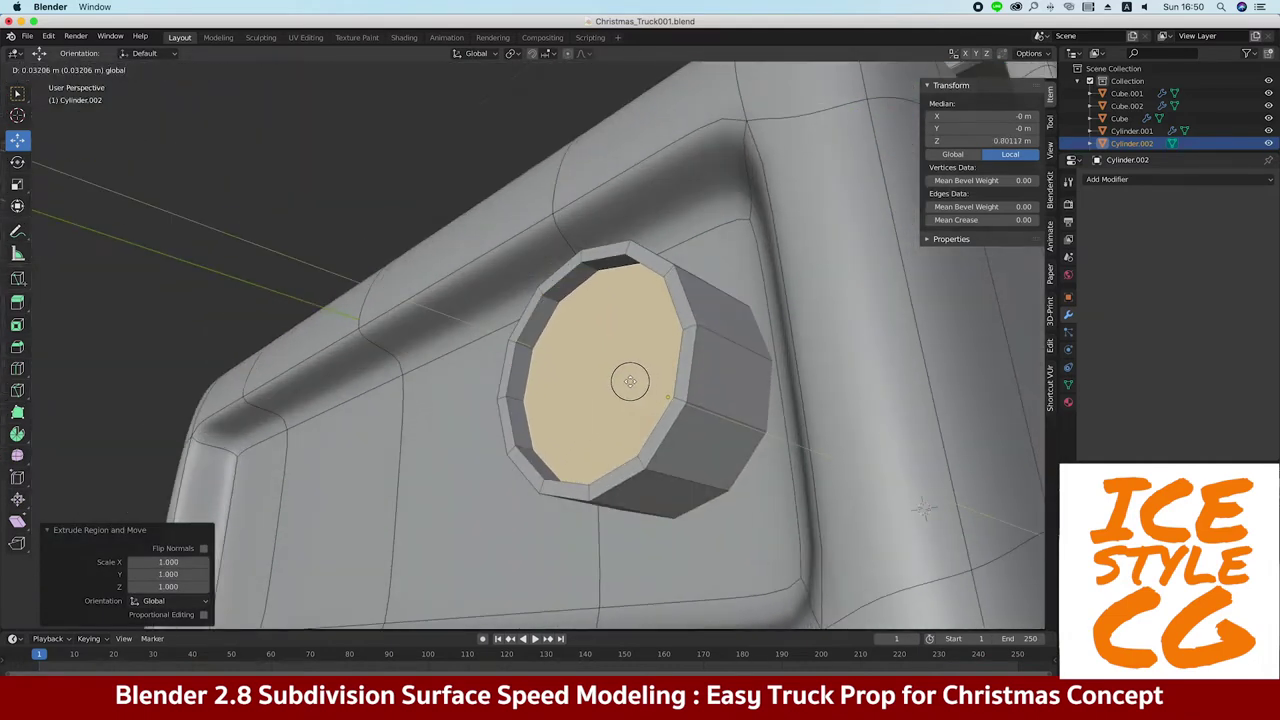
{"action": "left_click", "coordinate": [458, 358]}
Extrude a smaller lens face and push it inward into the headlight
{"action": "middle_click_drag", "start_coordinate": [458, 358], "coordinate": [589, 455]}
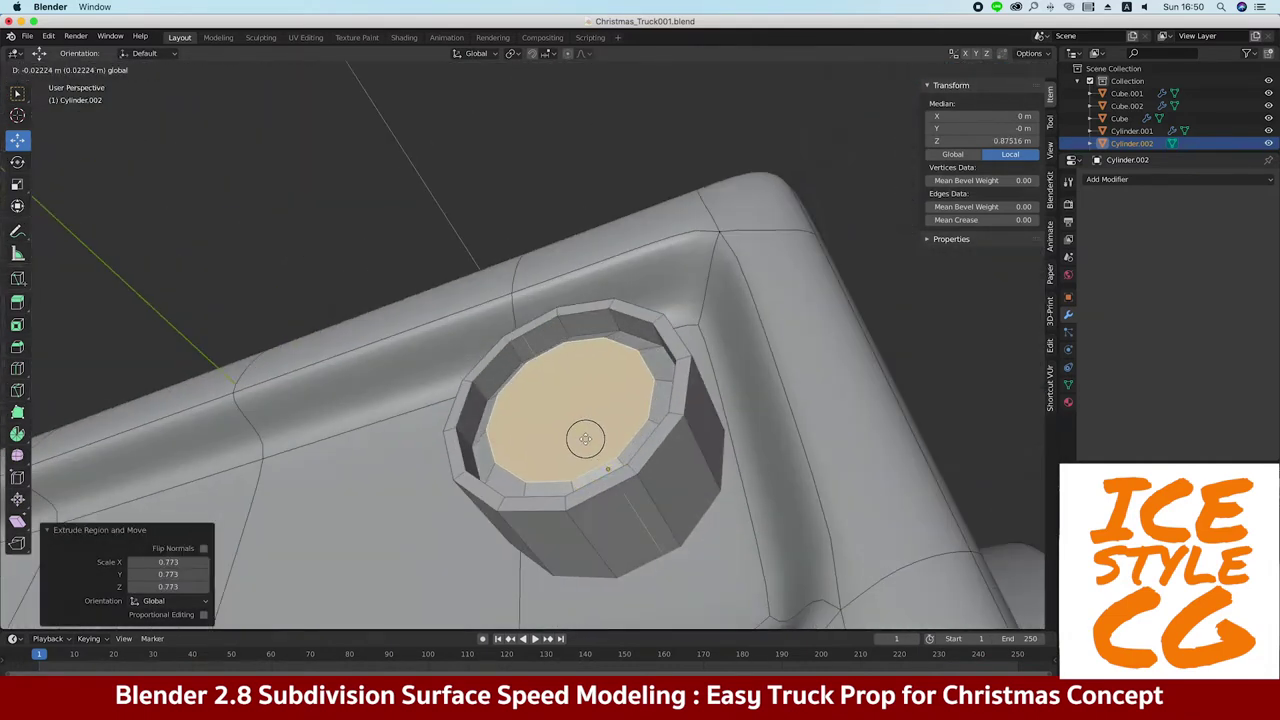
{"action": "key", "text": "e"}
{"action": "key", "text": "s"}
{"action": "left_click", "coordinate": [535, 408]}
{"action": "mouse_move", "coordinate": [535, 408]}
{"action": "middle_mouse_down"}
{"action": "mouse_move", "coordinate": [585, 430]}
{"action": "mouse_move", "coordinate": [528, 455]}
{"action": "middle_mouse_up"}
{"action": "left_click", "coordinate": [585, 441]}
{"action": "mouse_move", "coordinate": [512, 356]}
{"action": "middle_mouse_down"}
{"action": "mouse_move", "coordinate": [489, 334]}
{"action": "mouse_move", "coordinate": [497, 354]}
{"action": "middle_mouse_up"}
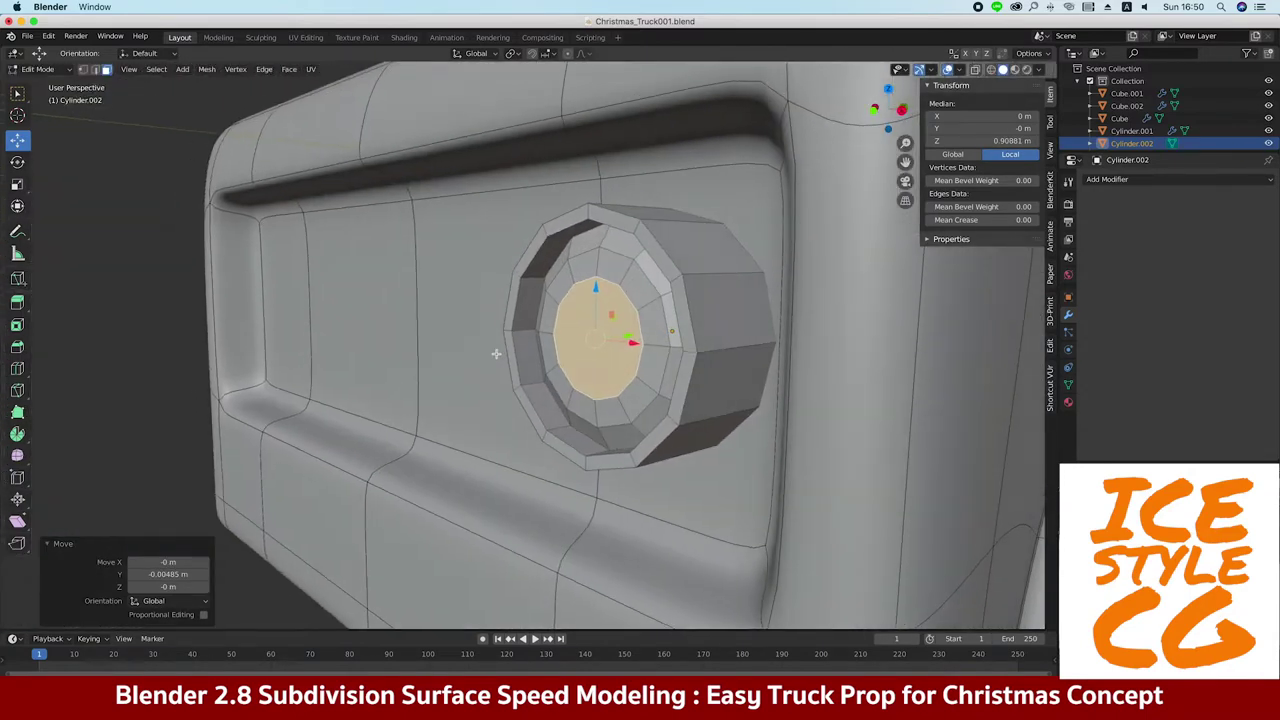
Delete the lens cap face and close the hole with Grid Fill
{"action": "key", "text": "x"}
{"action": "left_click", "coordinate": [495, 352]}
{"action": "left_click", "coordinate": [549, 313], "text": "alt"}
{"action": "left_click", "coordinate": [289, 69]}
{"action": "left_click", "coordinate": [324, 258]}
{"action": "middle_click_drag", "start_coordinate": [324, 258], "coordinate": [354, 266]}
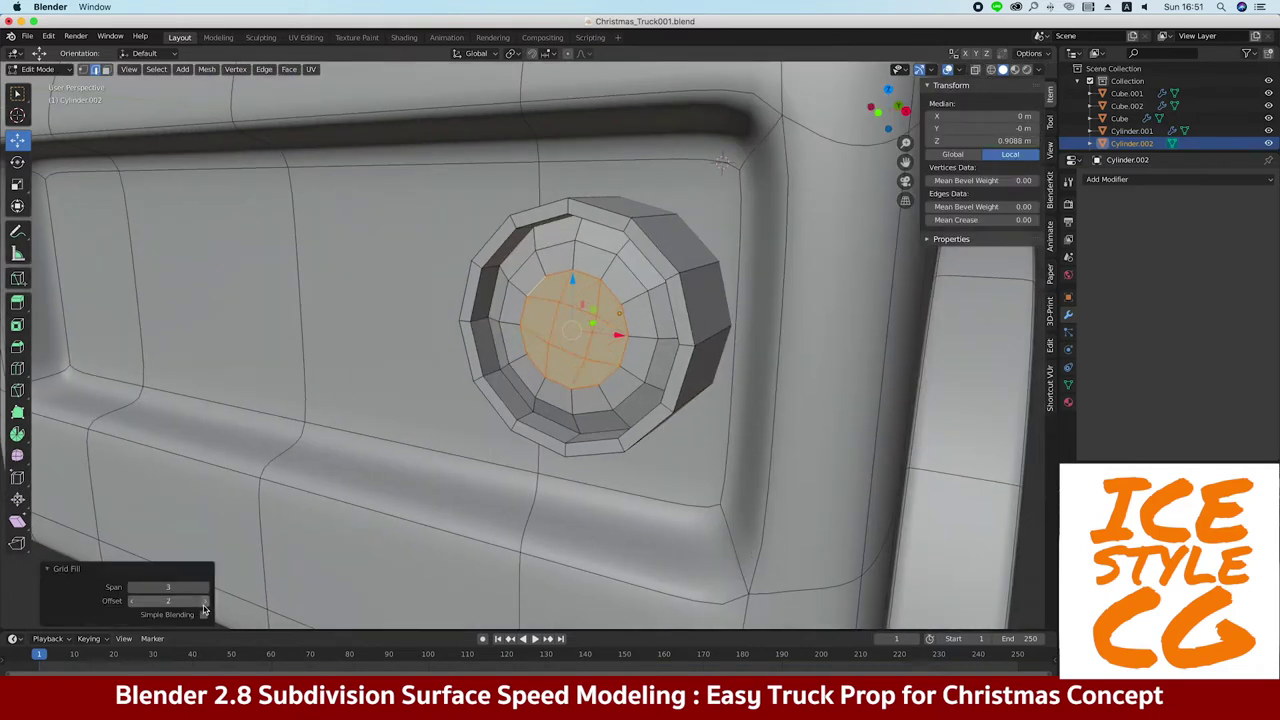
{"action": "scroll", "coordinate": [330, 256], "scroll_direction": "down", "scroll_amount": 3}
{"action": "mouse_move", "coordinate": [330, 256]}
{"action": "middle_mouse_down"}
{"action": "mouse_move", "coordinate": [594, 337]}
{"action": "mouse_move", "coordinate": [577, 357]}
{"action": "middle_mouse_up"}
{"action": "key", "text": "Tab"}
{"action": "scroll", "coordinate": [577, 357], "scroll_direction": "up", "scroll_amount": 3}
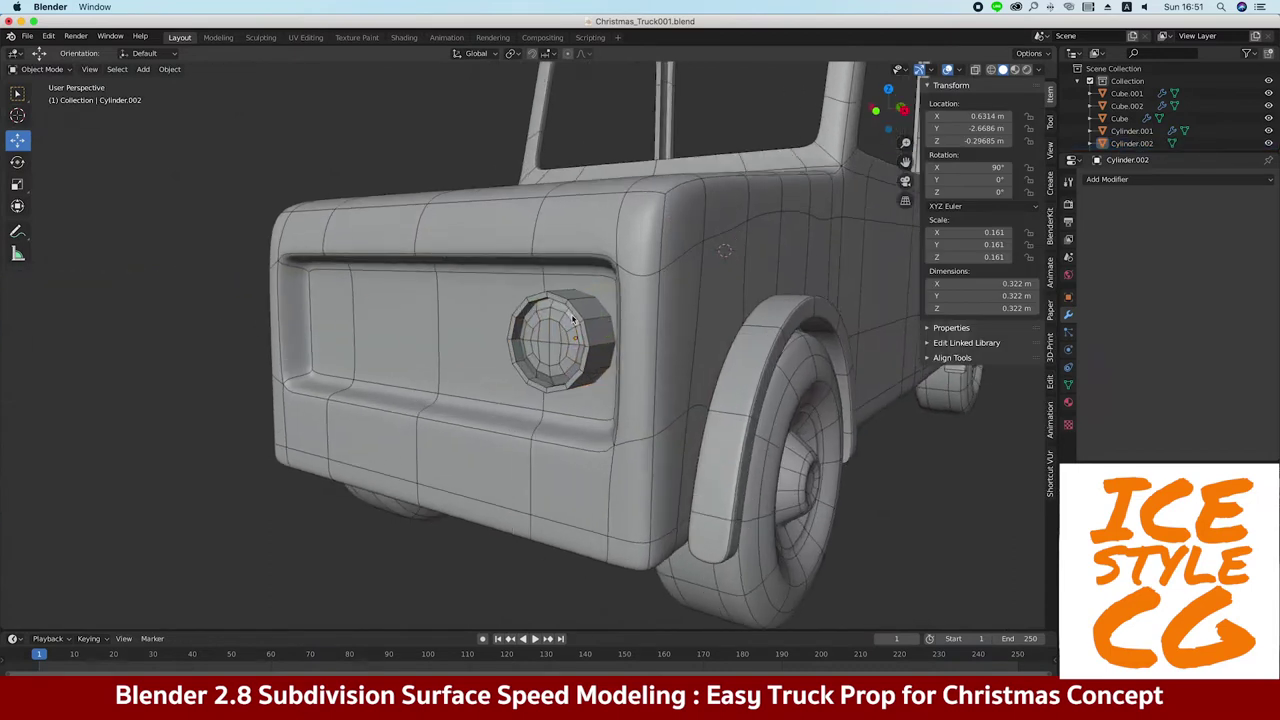
Add a Subdivision Surface modifier to the headlight cylinder
{"action": "scroll", "coordinate": [538, 250], "scroll_direction": "up", "scroll_amount": 3}
{"action": "key", "text": "Tab"}
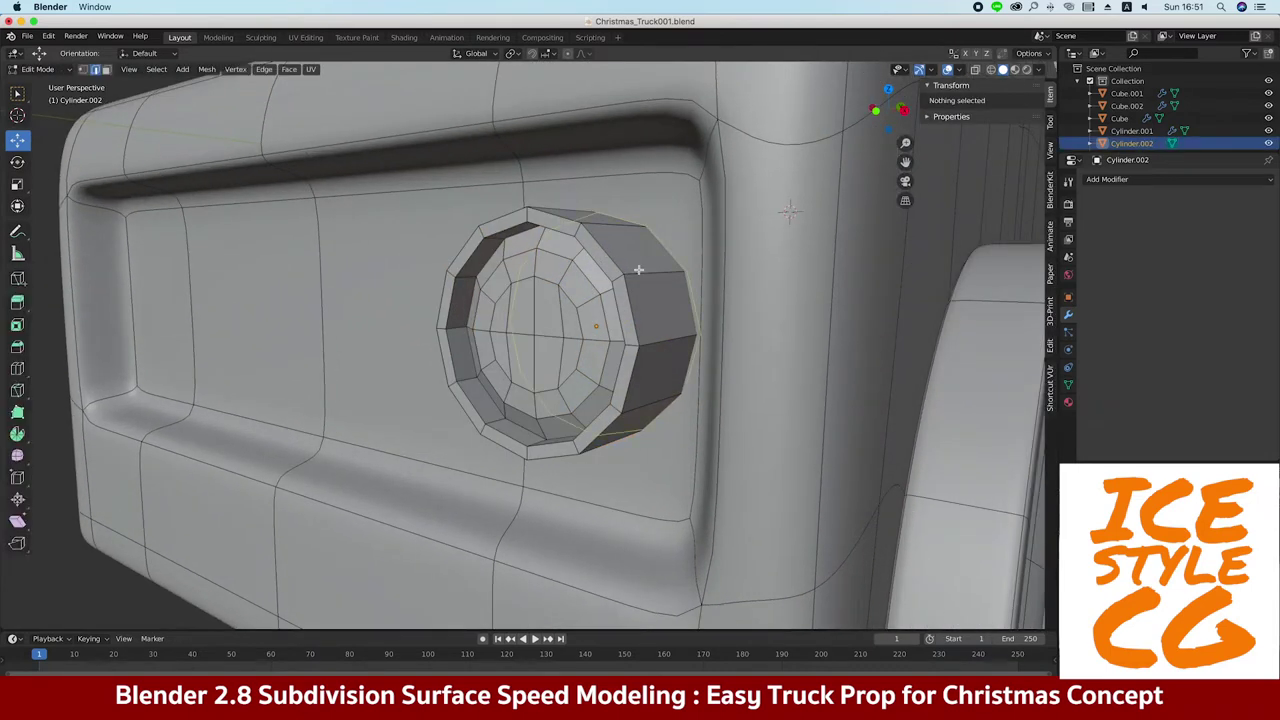
{"action": "left_click", "coordinate": [638, 269], "text": "alt"}
{"action": "middle_click_drag", "start_coordinate": [638, 269], "coordinate": [538, 258]}
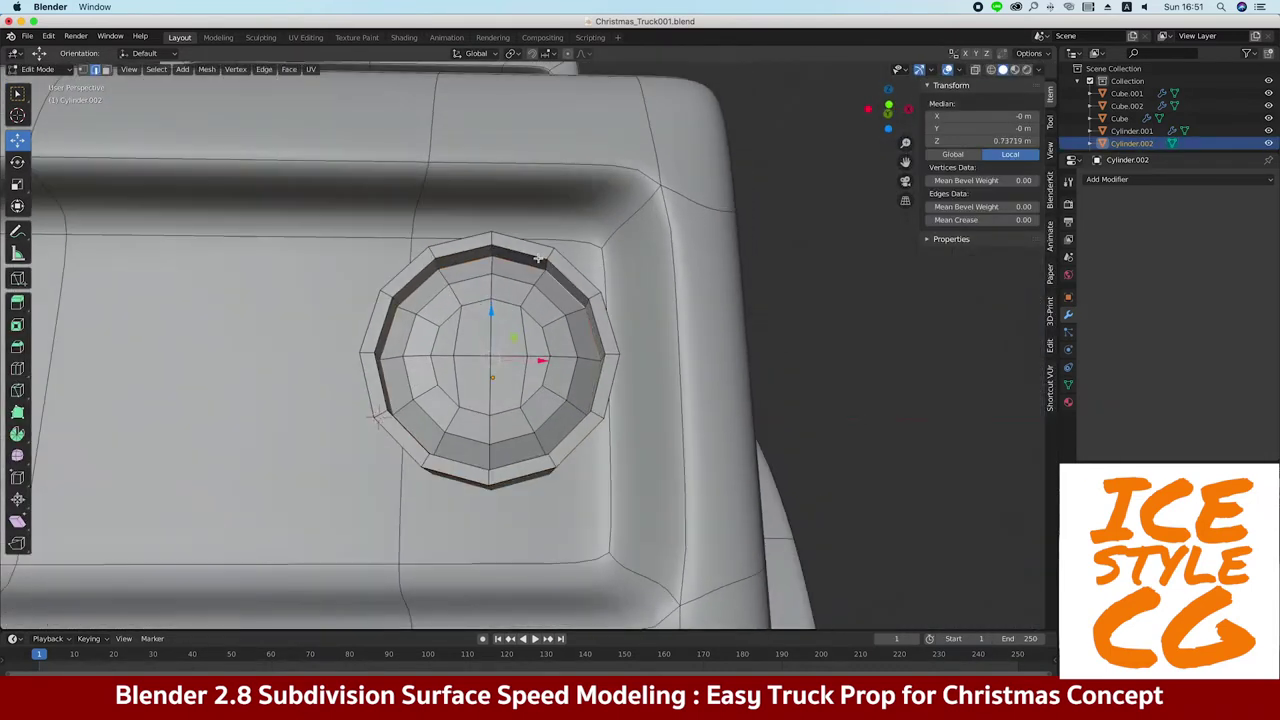
{"action": "left_click", "coordinate": [1107, 179]}
{"action": "left_click", "coordinate": [1020, 376]}
{"action": "middle_click_drag", "start_coordinate": [620, 350], "coordinate": [770, 360]}
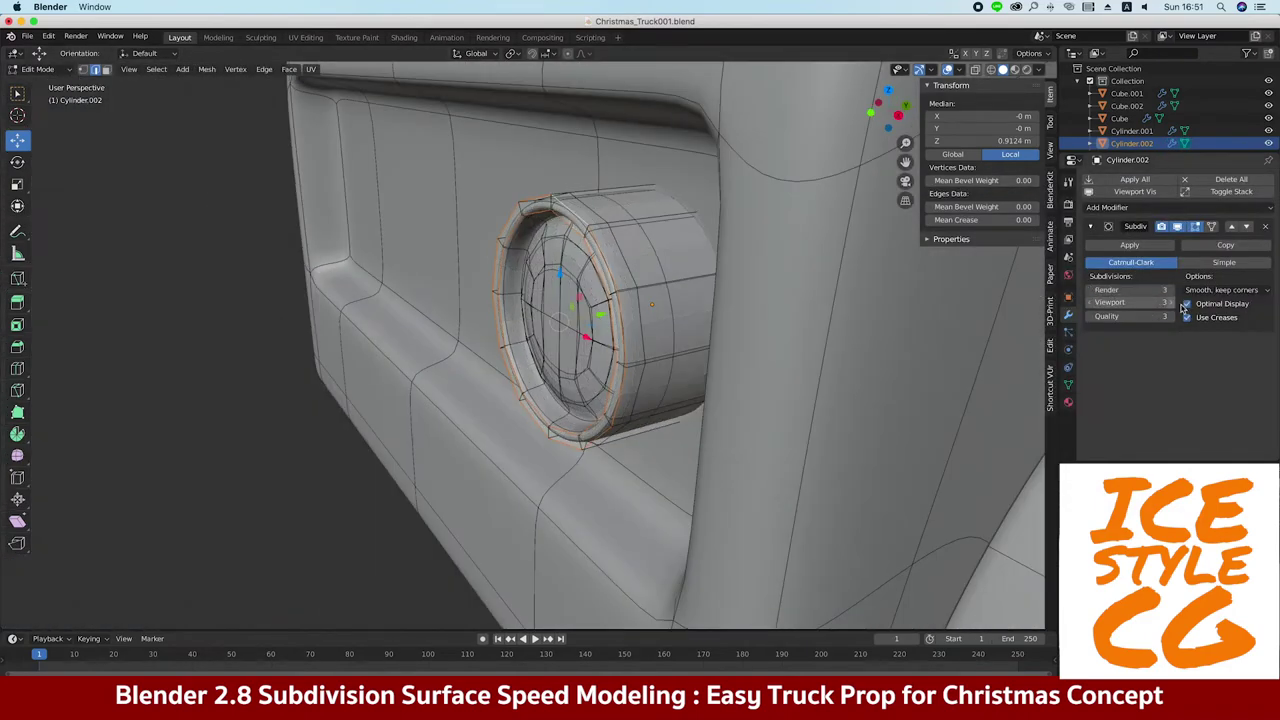
{"action": "middle_click_drag", "start_coordinate": [560, 300], "coordinate": [625, 232]}
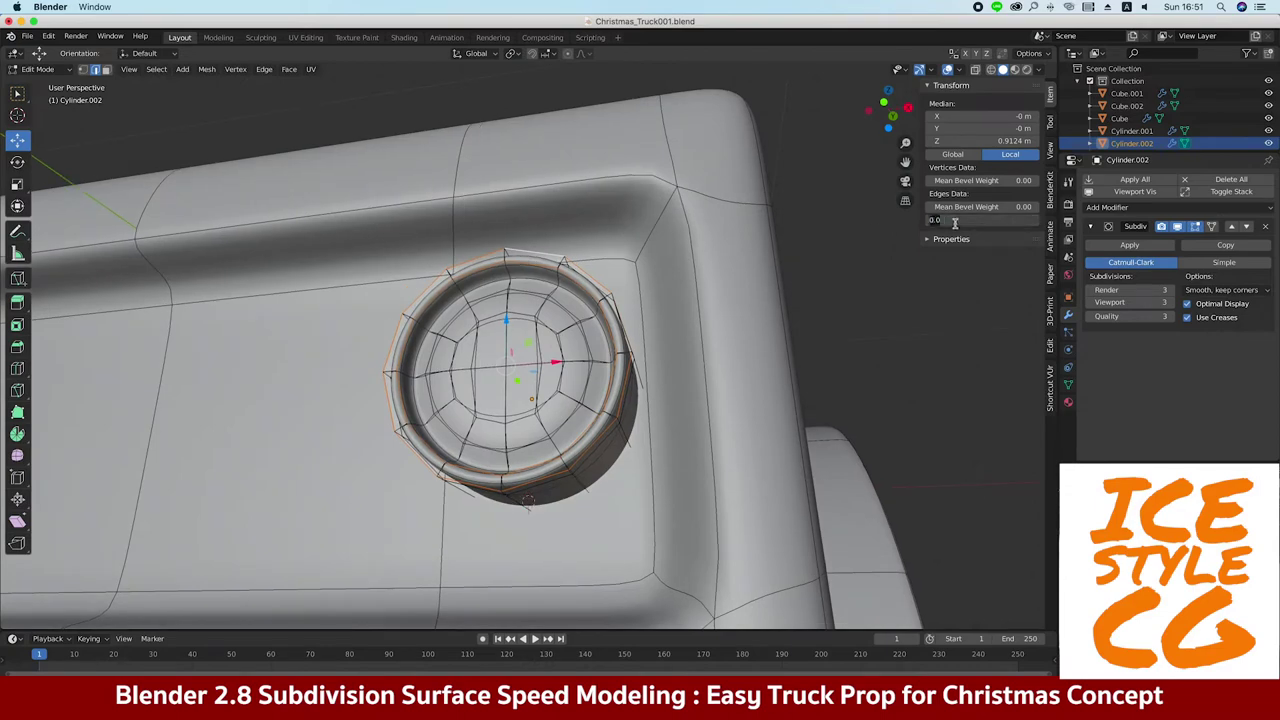
{"action": "scroll", "coordinate": [520, 370], "scroll_direction": "down", "scroll_amount": 3}
Scale the headlight to 0.218 and position it on the truck front
{"action": "key", "text": "Tab"}
{"action": "mouse_move", "coordinate": [520, 370]}
{"action": "middle_mouse_down"}
{"action": "mouse_move", "coordinate": [124, 334]}
{"action": "mouse_move", "coordinate": [520, 335]}
{"action": "mouse_move", "coordinate": [530, 290]}
{"action": "middle_mouse_up"}
{"action": "left_click", "coordinate": [525, 337]}
{"action": "left_click_drag", "start_coordinate": [530, 290], "coordinate": [530, 296]}
{"action": "key", "text": "KP_1"}
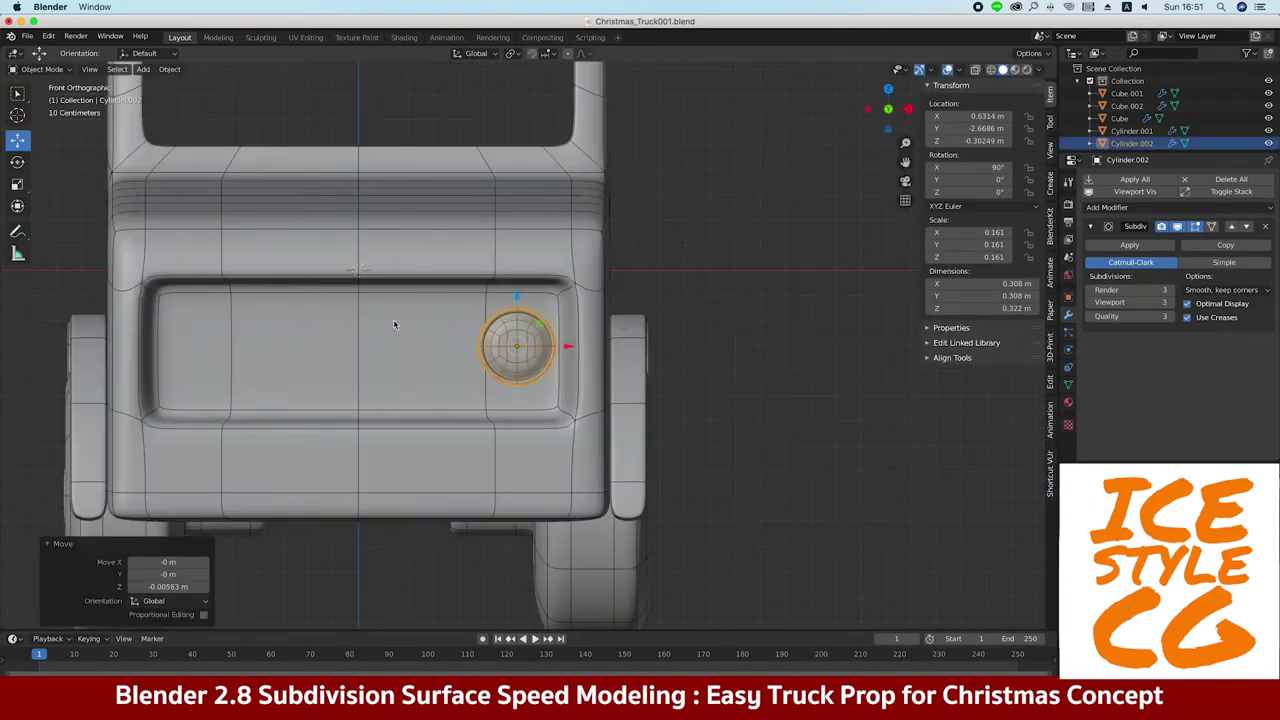
{"action": "key", "text": "s"}
{"action": "left_click", "coordinate": [381, 330]}
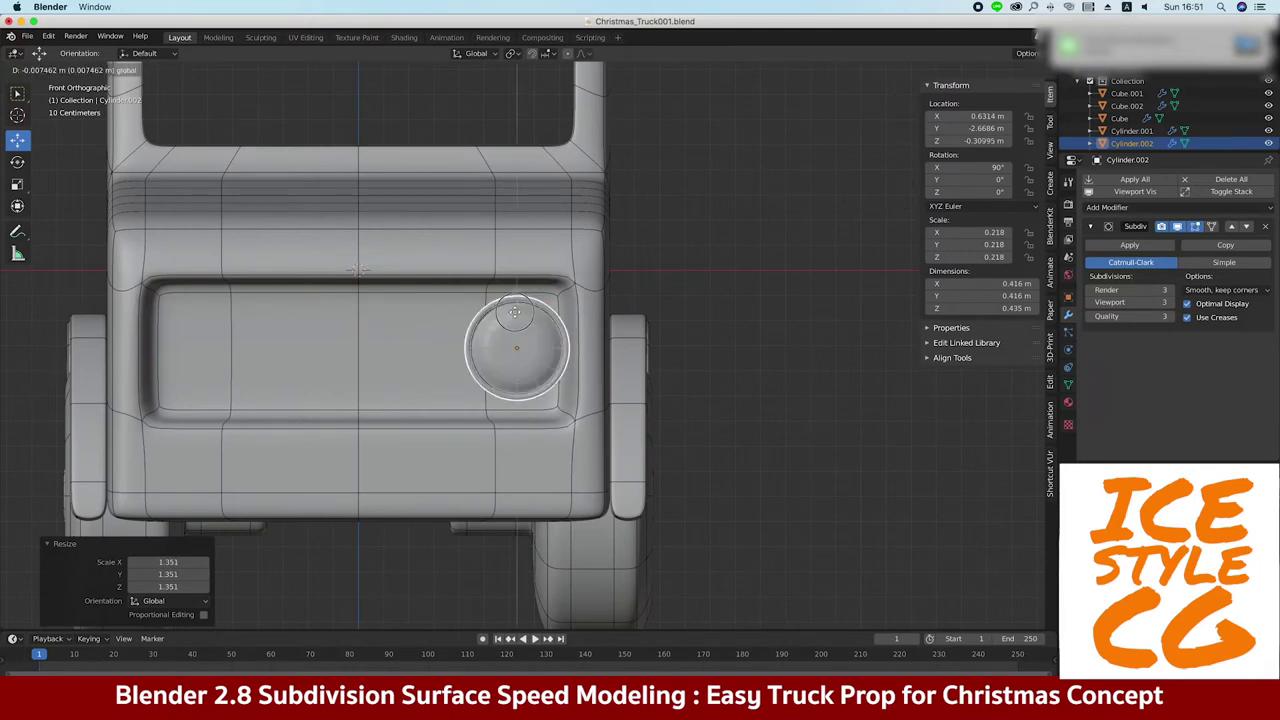
{"action": "left_click", "coordinate": [576, 350]}
{"action": "mouse_move", "coordinate": [576, 350]}
{"action": "middle_mouse_down"}
{"action": "mouse_move", "coordinate": [371, 352]}
{"action": "mouse_move", "coordinate": [411, 282]}
{"action": "mouse_move", "coordinate": [550, 292]}
{"action": "middle_mouse_up"}
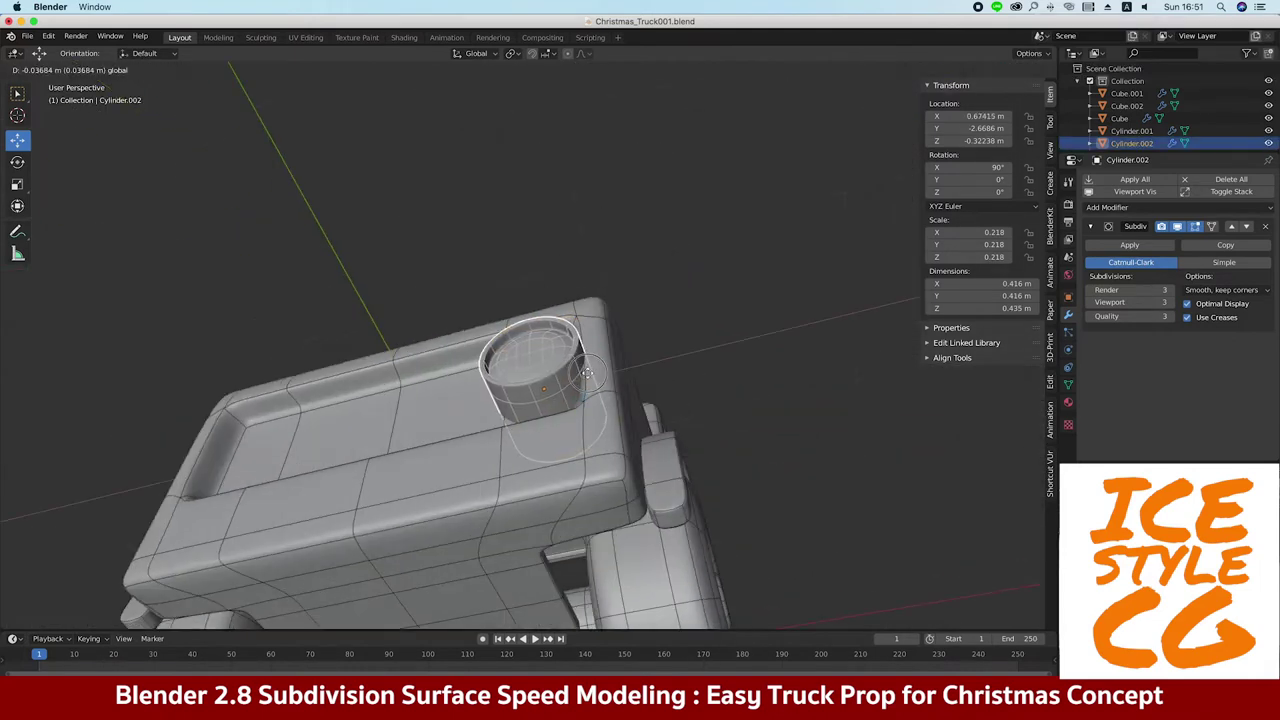
{"action": "left_click", "coordinate": [522, 369]}
{"action": "mouse_move", "coordinate": [546, 422]}
{"action": "middle_mouse_down"}
{"action": "mouse_move", "coordinate": [597, 346]}
{"action": "mouse_move", "coordinate": [471, 371]}
{"action": "mouse_move", "coordinate": [397, 369]}
{"action": "mouse_move", "coordinate": [423, 320]}
{"action": "middle_mouse_up"}
Frame the headlight mesh in Edit Mode, toggling X-ray to inspect the rim
{"action": "key", "text": "Tab"}
{"action": "key", "text": "alt+z"}
{"action": "key", "text": "KP_Decimal"}
{"action": "key", "text": "alt+z"}
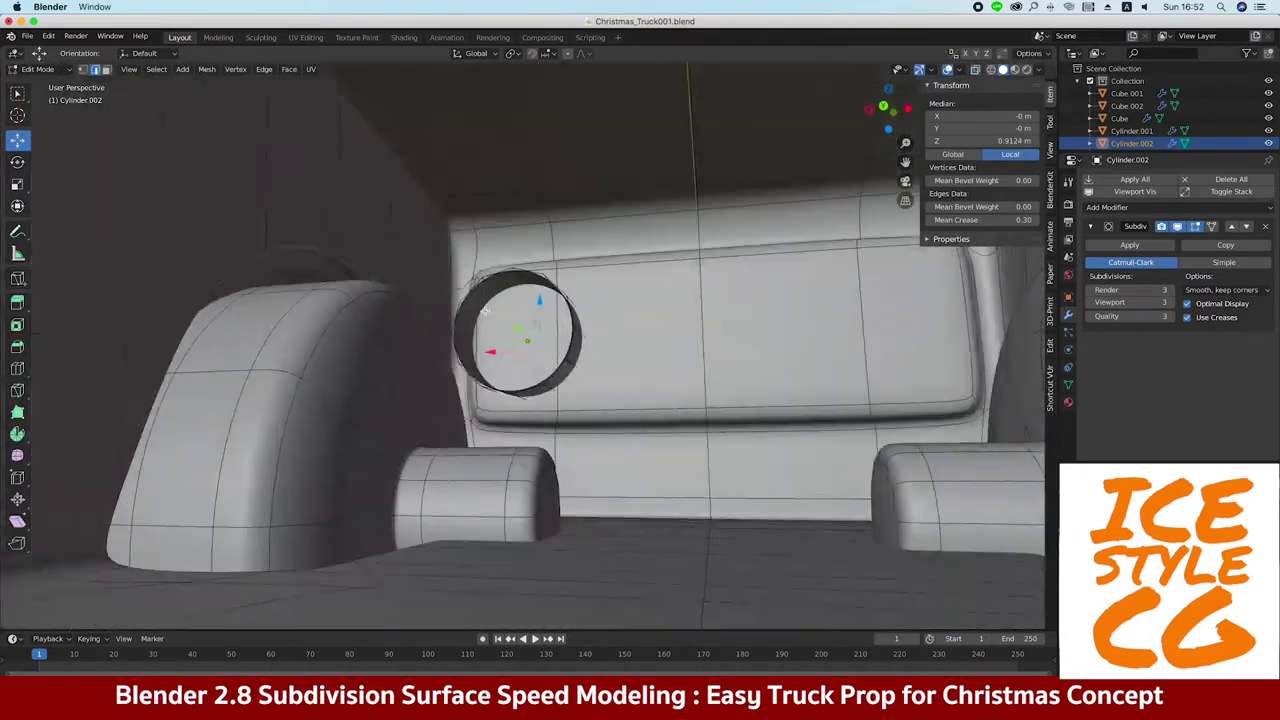
{"action": "scroll", "coordinate": [462, 321], "scroll_direction": "up", "scroll_amount": 5}
{"action": "scroll", "coordinate": [462, 321], "scroll_direction": "down", "scroll_amount": 5}
{"action": "middle_click_drag", "start_coordinate": [462, 321], "coordinate": [490, 355]}
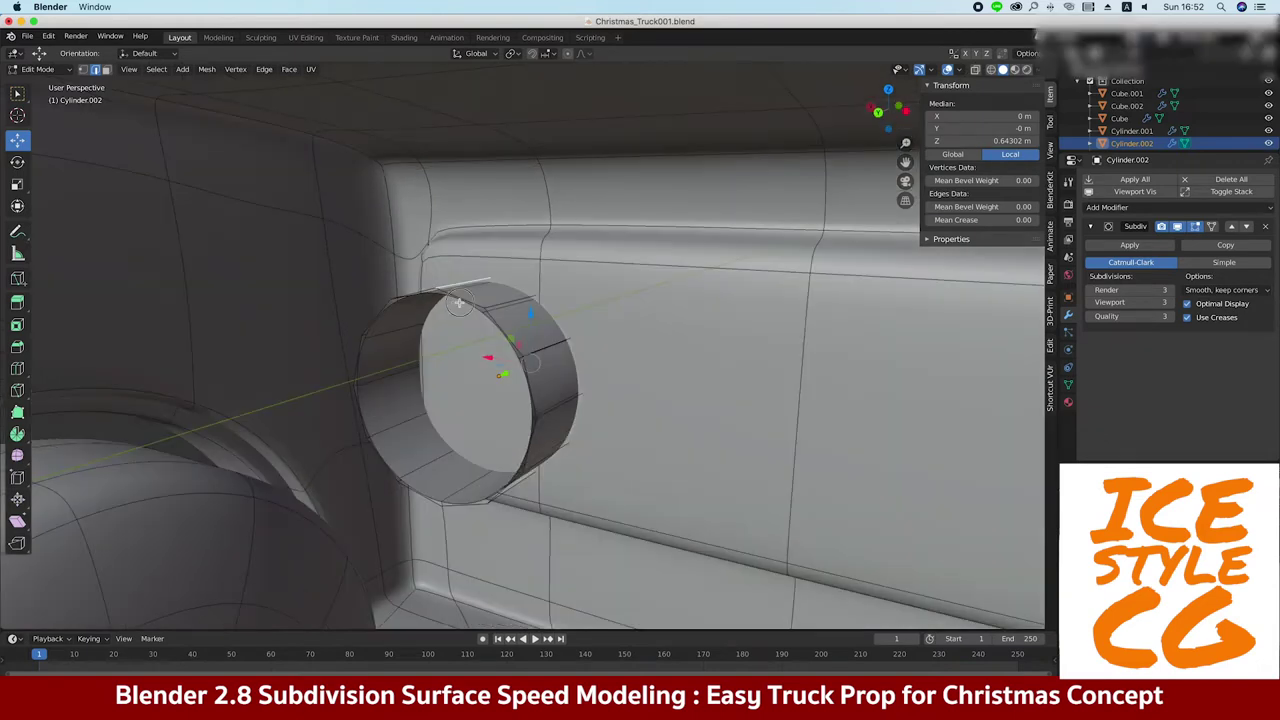
{"action": "scroll", "coordinate": [346, 301], "scroll_direction": "up", "scroll_amount": 5}
{"action": "scroll", "coordinate": [346, 301], "scroll_direction": "down", "scroll_amount": 5}
{"action": "mouse_move", "coordinate": [294, 298]}
{"action": "middle_mouse_down"}
{"action": "mouse_move", "coordinate": [323, 303]}
{"action": "mouse_move", "coordinate": [260, 325]}
{"action": "mouse_move", "coordinate": [310, 335]}
{"action": "middle_mouse_up"}
{"action": "scroll", "coordinate": [323, 303], "scroll_direction": "up", "scroll_amount": 4}
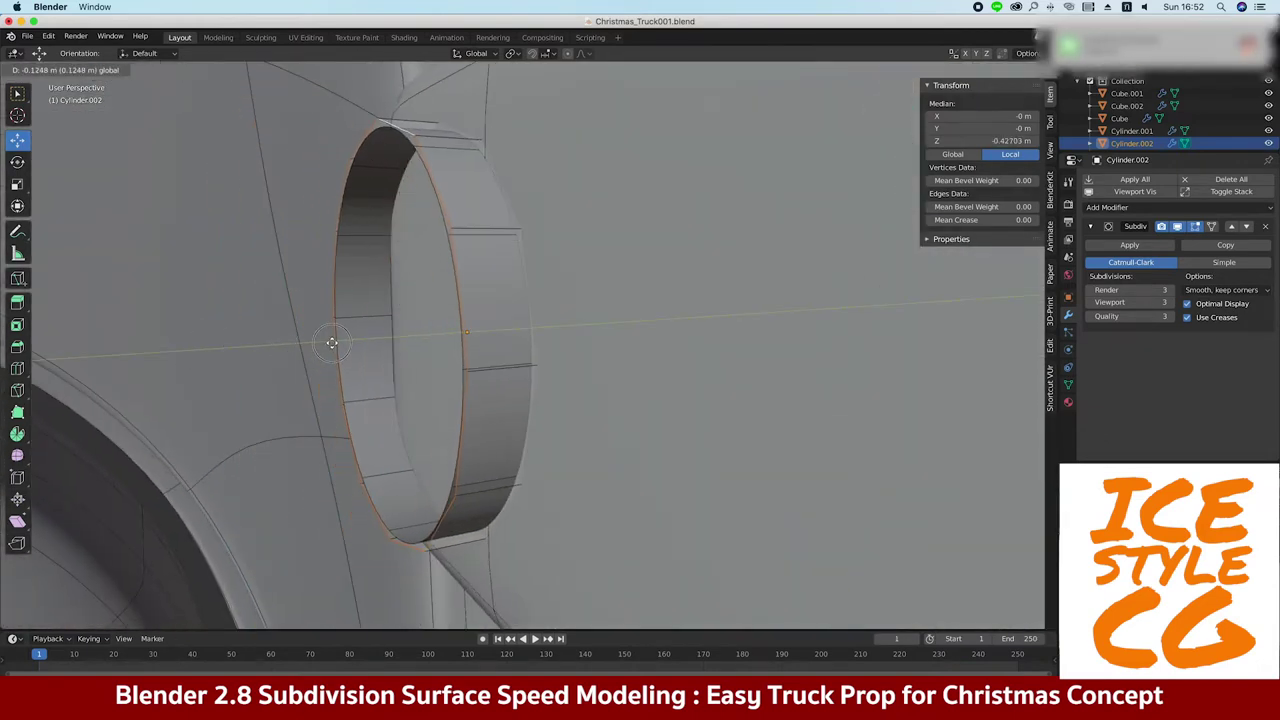
With X-ray on, move the headlight rim edges back along Y
{"action": "left_click_drag", "start_coordinate": [335, 340], "coordinate": [300, 330]}
{"action": "key", "text": "alt+z"}
{"action": "scroll", "coordinate": [300, 322], "scroll_direction": "down", "scroll_amount": 2}
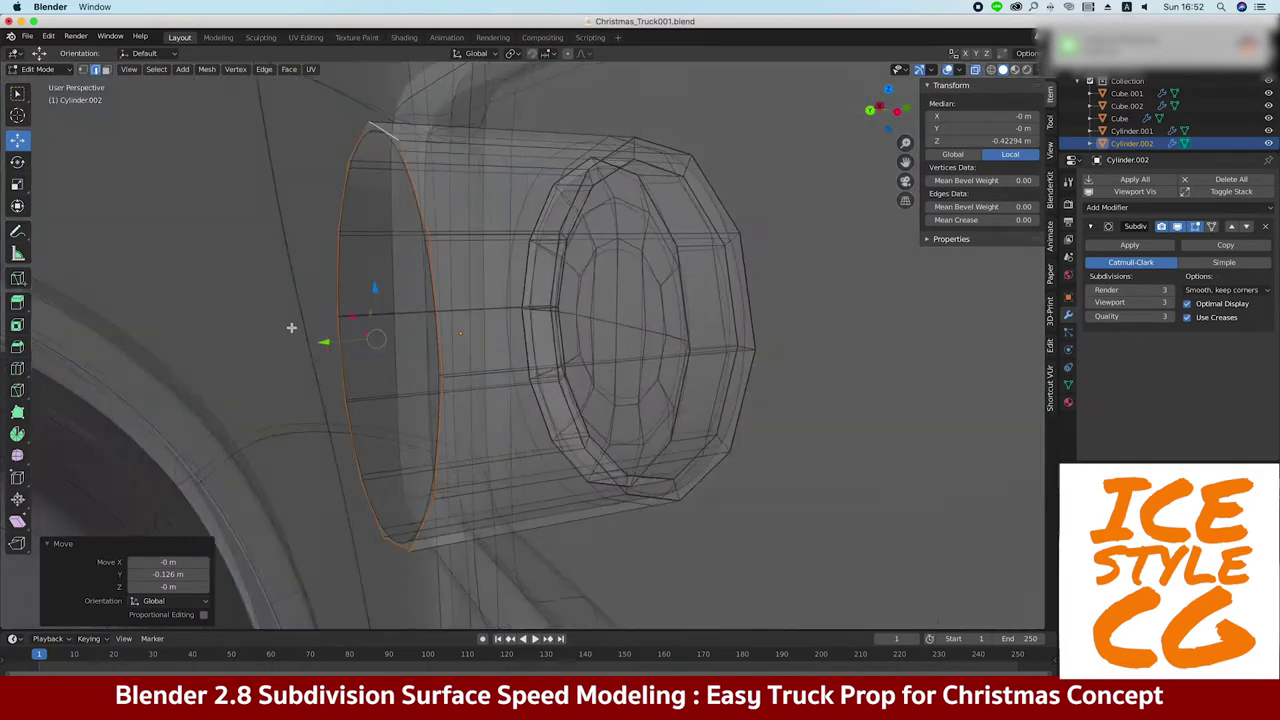
{"action": "key", "text": "g"}
{"action": "key", "text": "y"}
{"action": "left_click", "coordinate": [359, 358]}
{"action": "scroll", "coordinate": [457, 351], "scroll_direction": "down", "scroll_amount": 2}
{"action": "key", "text": "Tab"}
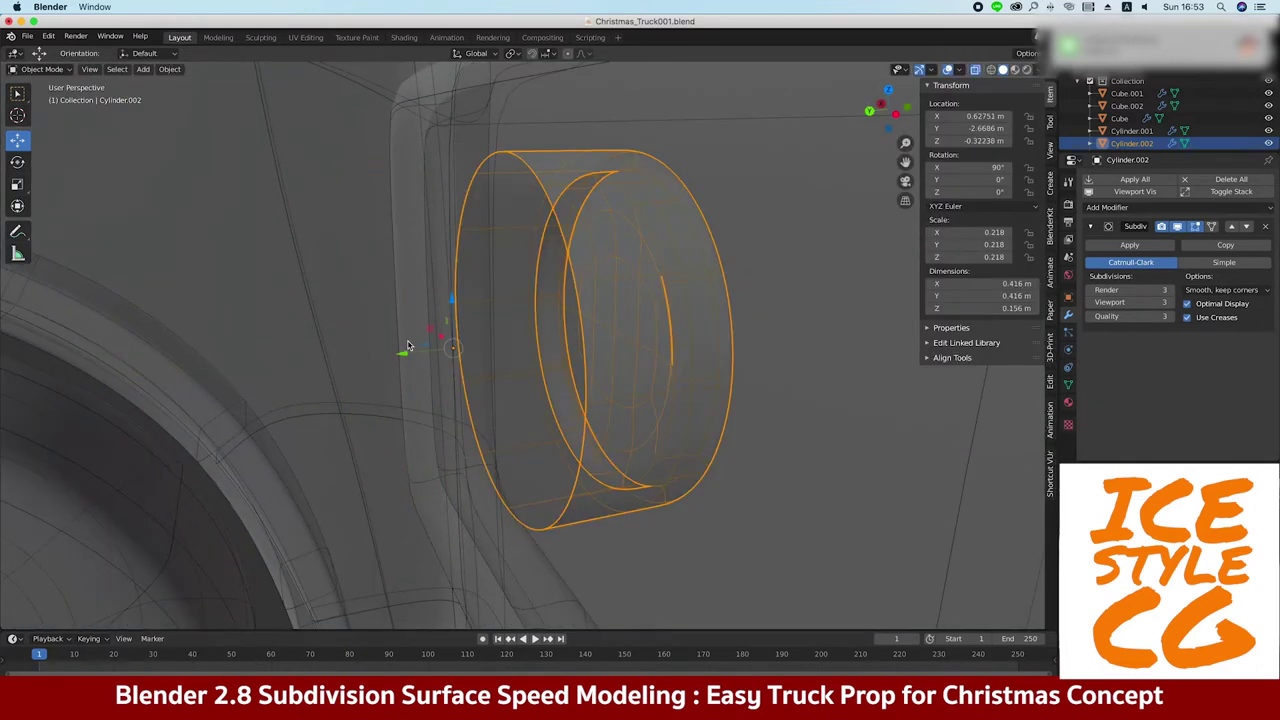
Push the whole headlight along Y so it sits recessed in the front panel
{"action": "key", "text": "alt+z"}
{"action": "middle_click_drag", "start_coordinate": [406, 351], "coordinate": [314, 349]}
{"action": "key", "text": "g"}
{"action": "left_click", "coordinate": [314, 314]}
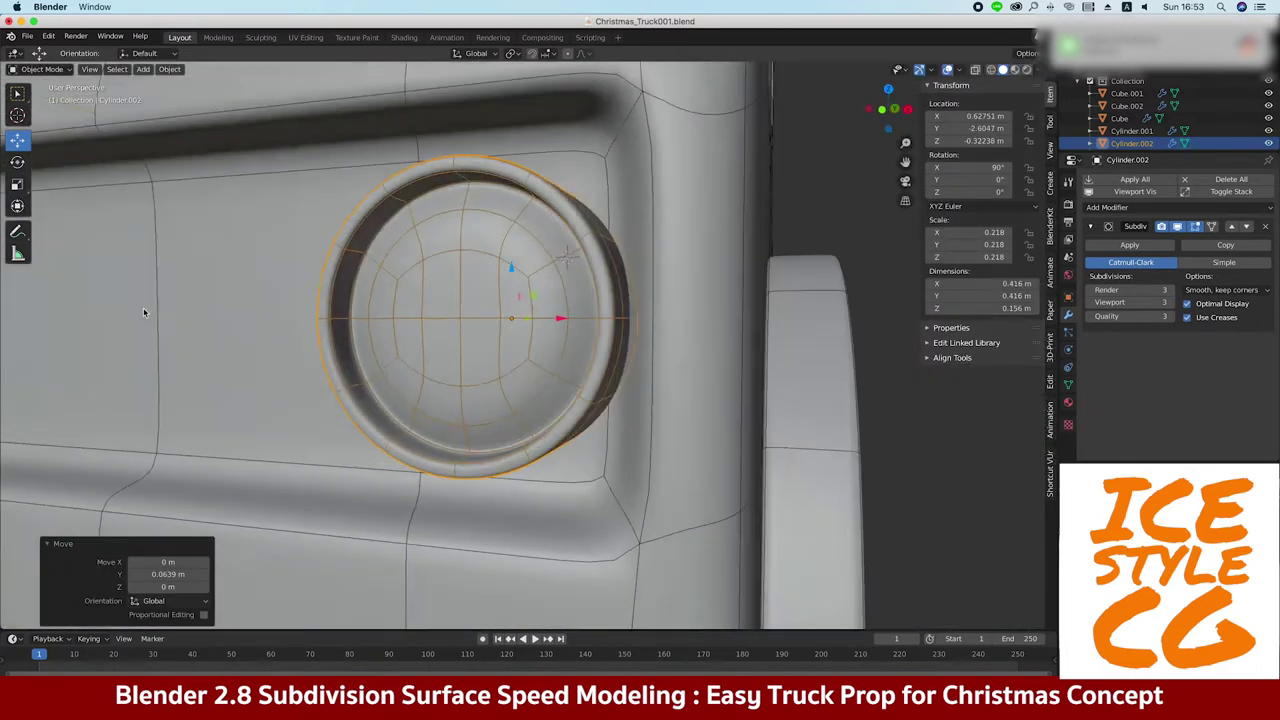
{"action": "scroll", "coordinate": [311, 320], "scroll_direction": "up", "scroll_amount": 5}
{"action": "middle_click_drag", "start_coordinate": [355, 374], "coordinate": [398, 341]}
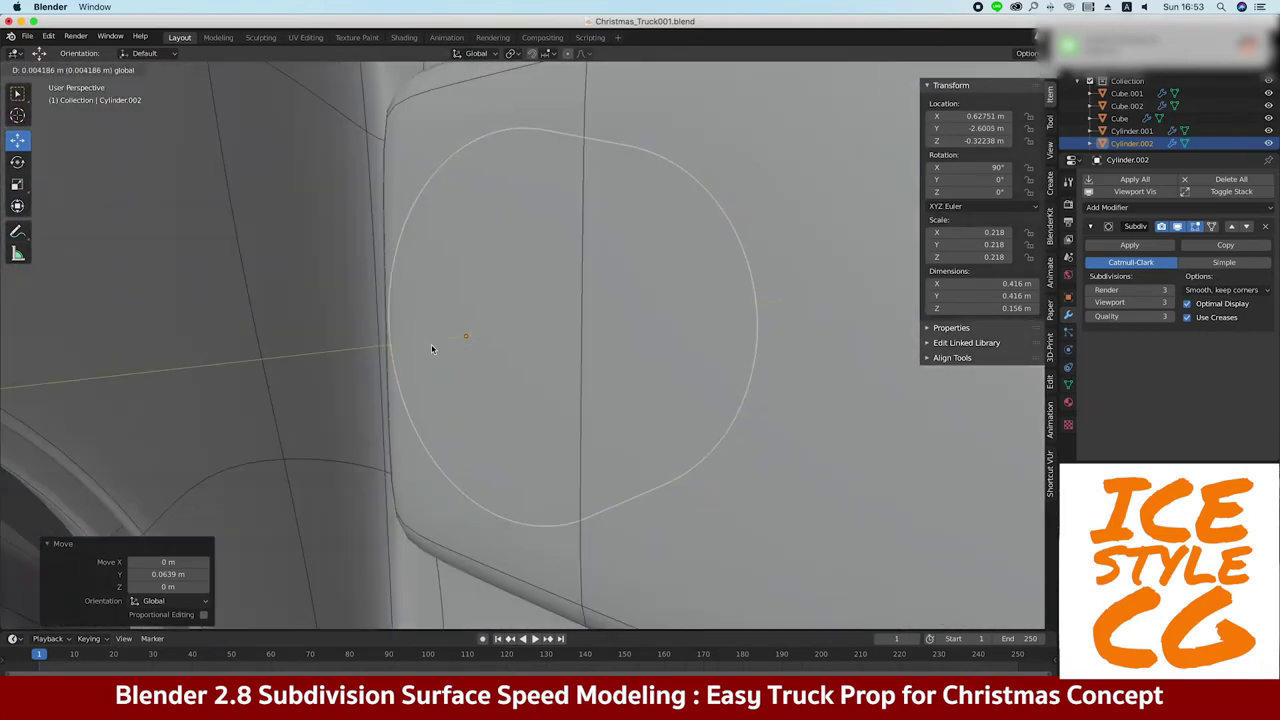
{"action": "left_click", "coordinate": [431, 349]}
{"action": "scroll", "coordinate": [350, 340], "scroll_direction": "down", "scroll_amount": 5}
{"action": "middle_click_drag", "start_coordinate": [266, 343], "coordinate": [329, 300]}
{"action": "scroll", "coordinate": [418, 297], "scroll_direction": "up", "scroll_amount": 5}
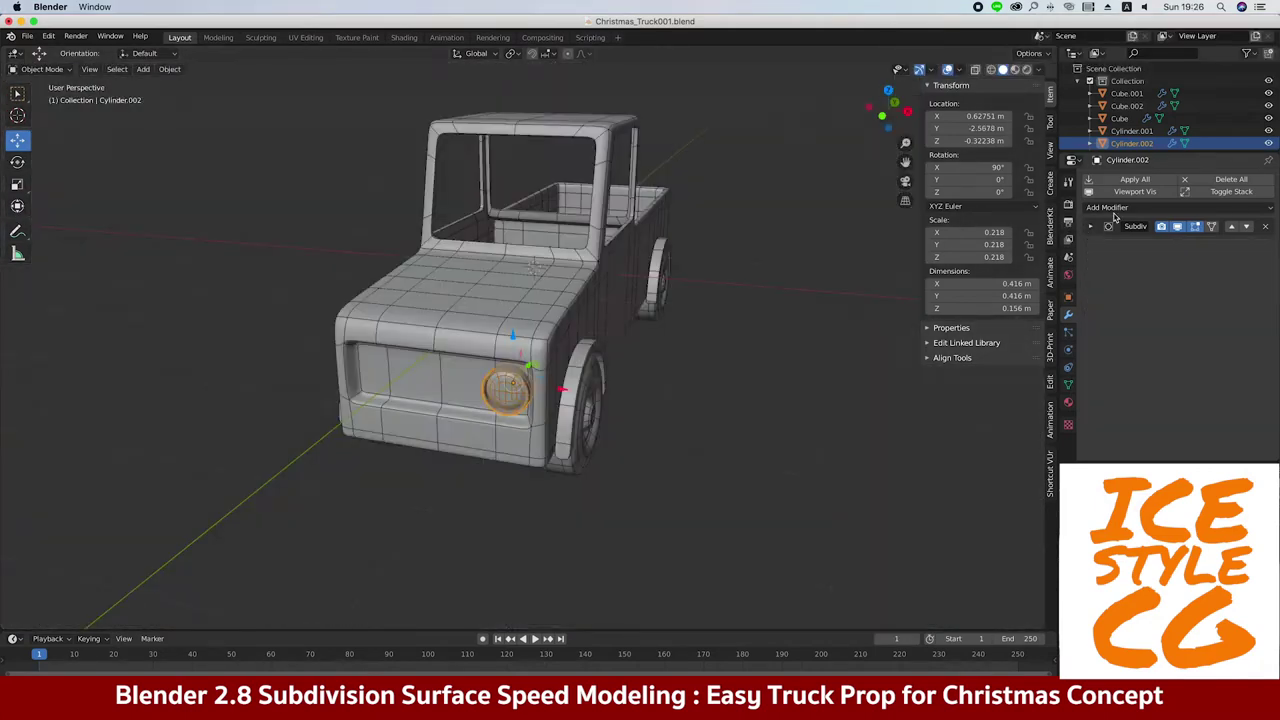
{"action": "left_click", "coordinate": [1107, 207]}
Add a Mirror modifier to the headlight with Cube as the mirror object
{"action": "left_click", "coordinate": [1010, 331]}
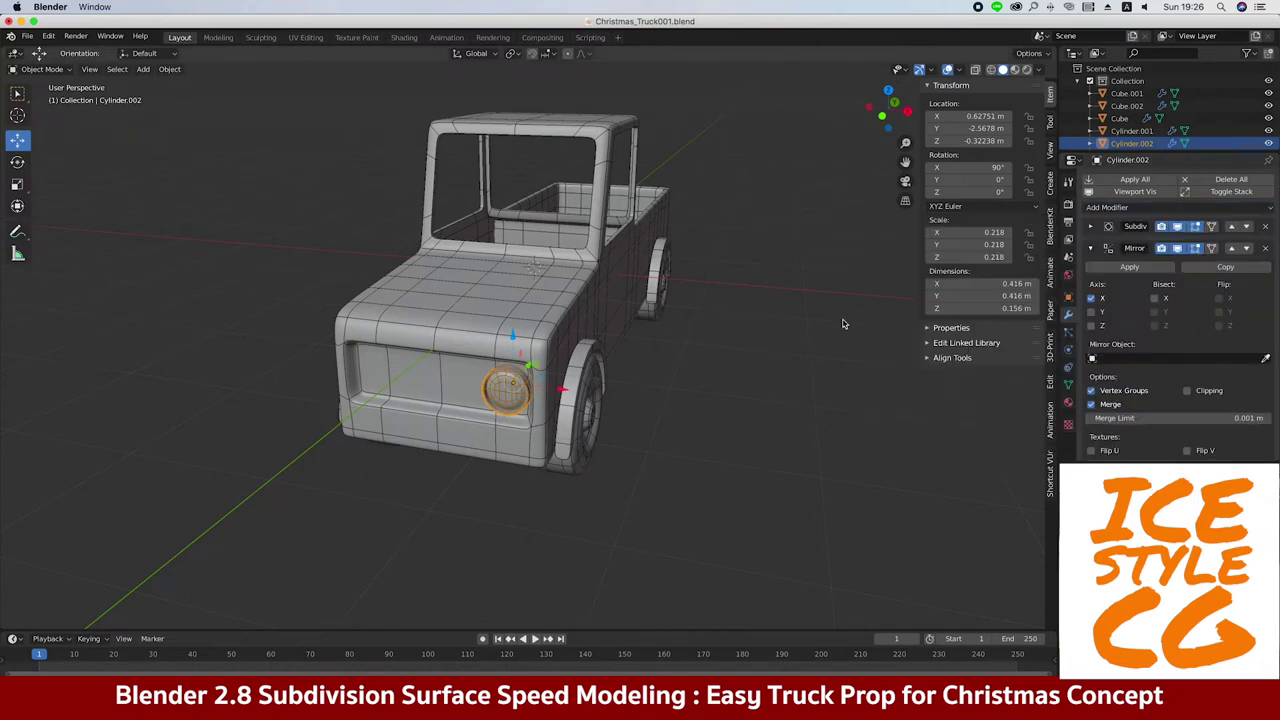
{"action": "left_click", "coordinate": [1179, 359]}
{"action": "left_click", "coordinate": [1150, 375]}
{"action": "middle_click_drag", "start_coordinate": [803, 306], "coordinate": [266, 277]}
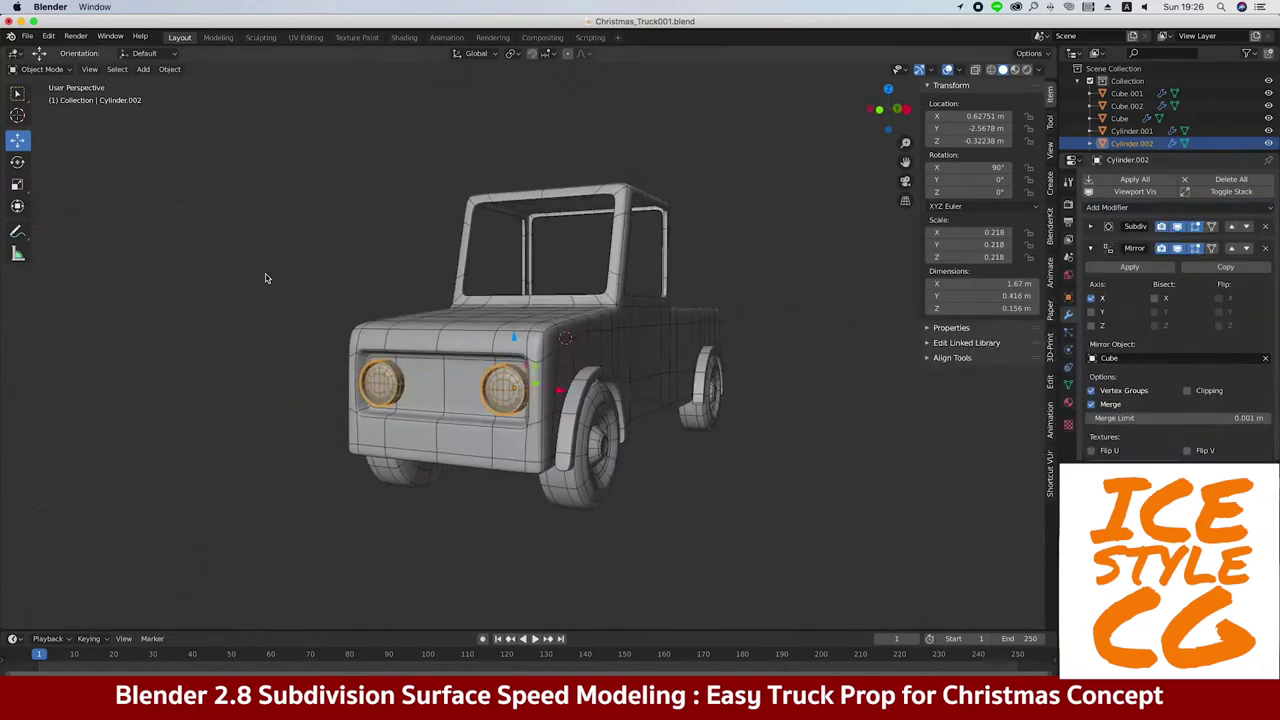
Select the truck body and enter Edit Mode on its mesh
{"action": "left_click", "coordinate": [405, 424]}
{"action": "key", "text": "Tab"}
{"action": "scroll", "coordinate": [403, 425], "scroll_direction": "up", "scroll_amount": 2}
{"action": "scroll", "coordinate": [415, 410], "scroll_direction": "up", "scroll_amount": 2}
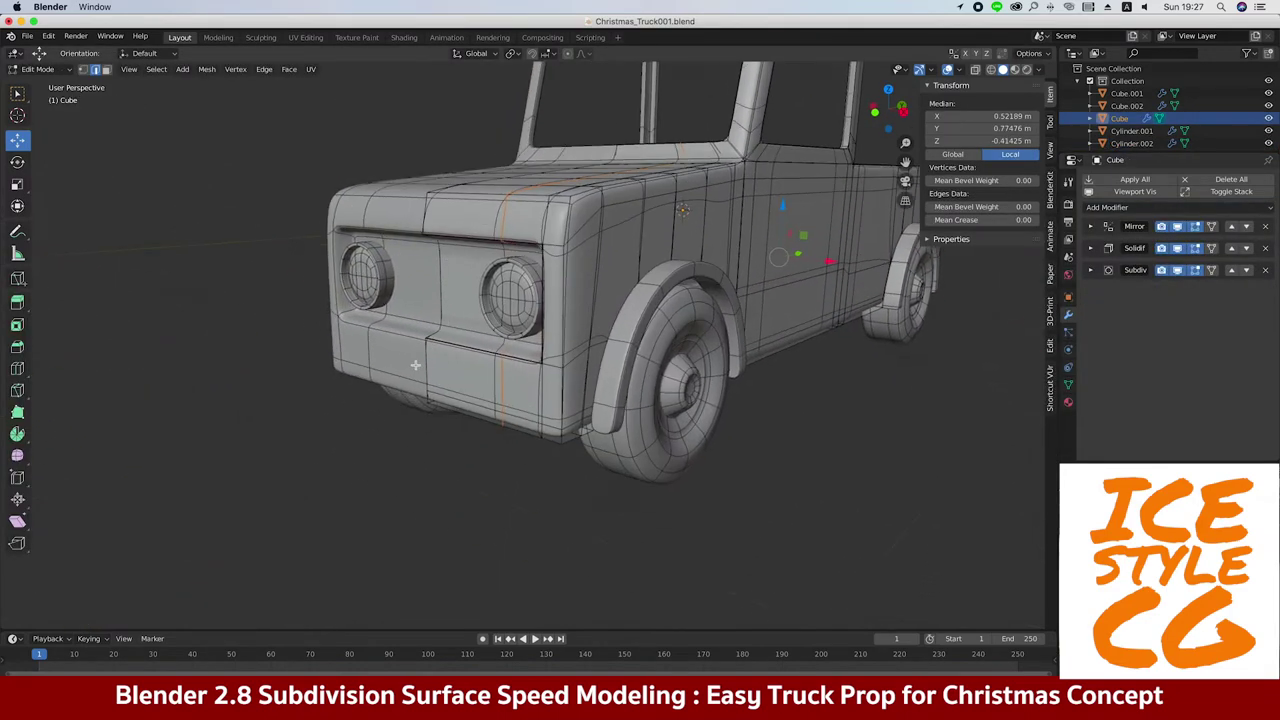
{"action": "scroll", "coordinate": [425, 395], "scroll_direction": "up", "scroll_amount": 3}
{"action": "scroll", "coordinate": [433, 386], "scroll_direction": "up", "scroll_amount": 2}
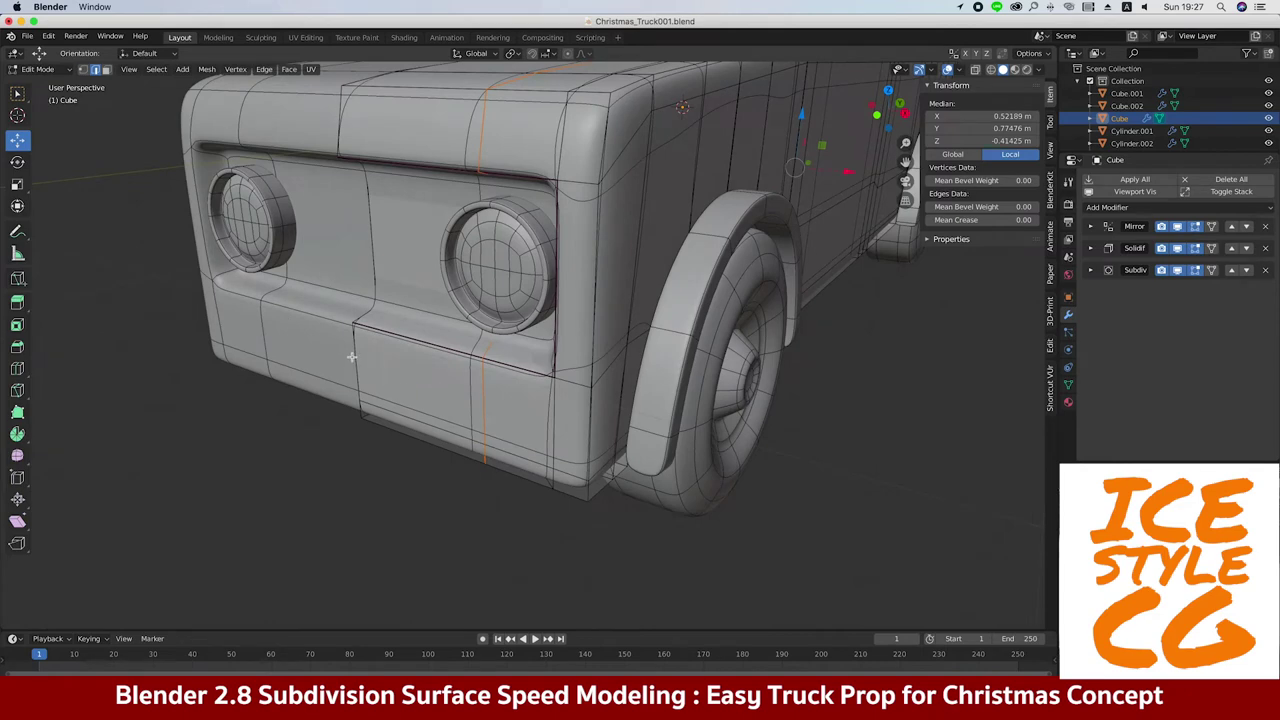
Snap the 3D cursor to the selection and add a new cube there
{"action": "key", "text": "shift+s"}
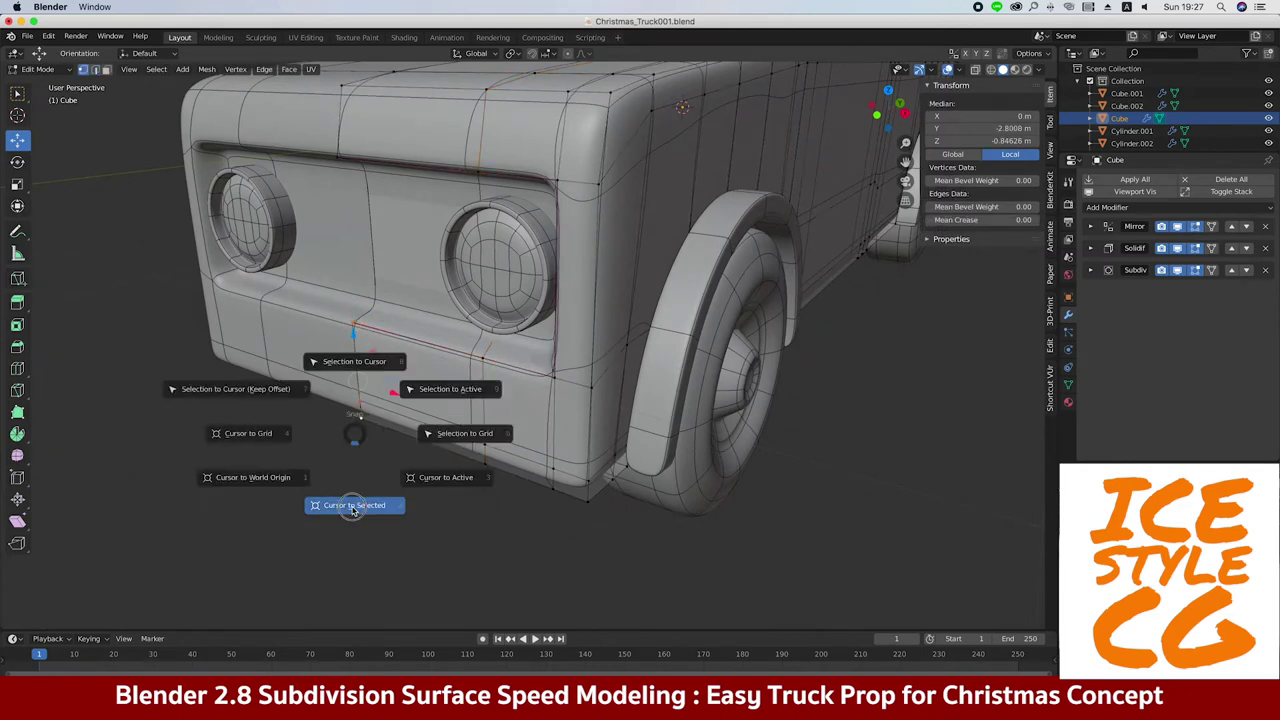
{"action": "left_click", "coordinate": [353, 508]}
{"action": "key", "text": "Tab"}
{"action": "key", "text": "shift+a"}
{"action": "left_click", "coordinate": [370, 91]}
Scale the cube into a 1.85 × 0.137 × 0.244 m bar in front of the body
{"action": "key", "text": "s"}
{"action": "left_click", "coordinate": [477, 317]}
{"action": "key", "text": "KP_3"}
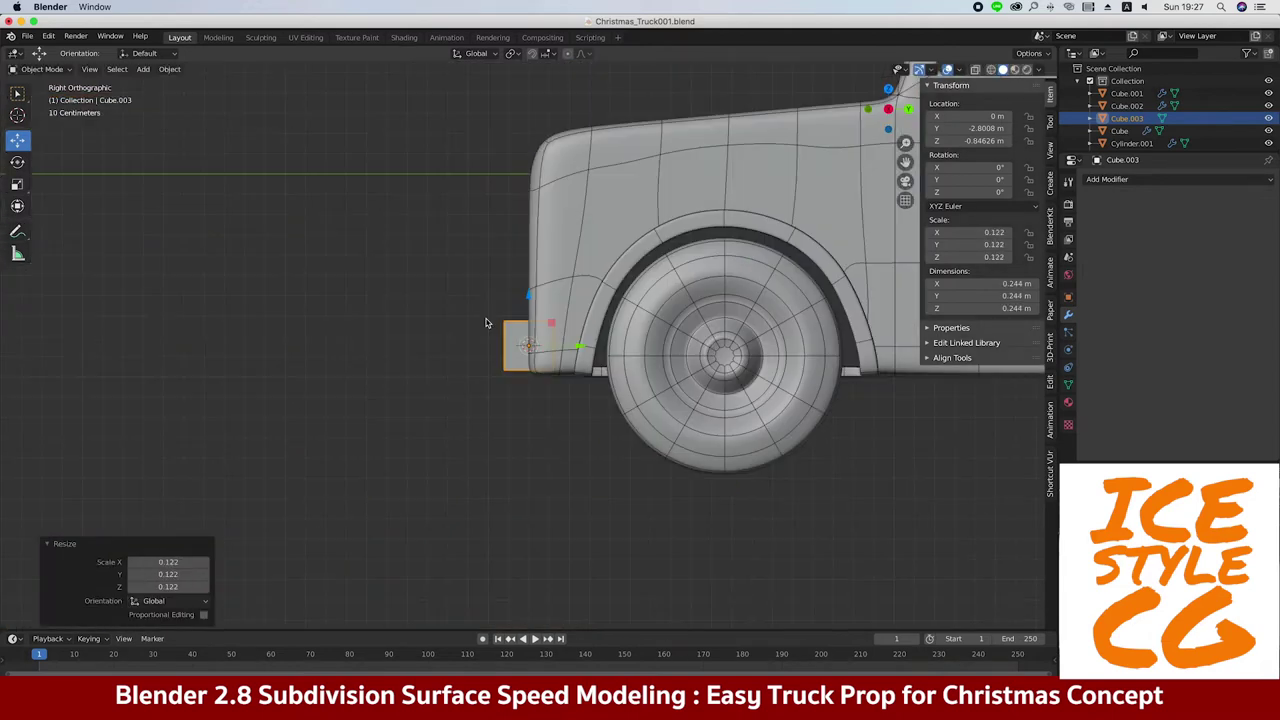
{"action": "left_click", "coordinate": [526, 346]}
{"action": "mouse_move", "coordinate": [526, 346]}
{"action": "middle_mouse_down"}
{"action": "mouse_move", "coordinate": [449, 343]}
{"action": "mouse_move", "coordinate": [489, 341]}
{"action": "middle_mouse_up"}
{"action": "left_click", "coordinate": [527, 345]}
{"action": "key", "text": "KP_3"}
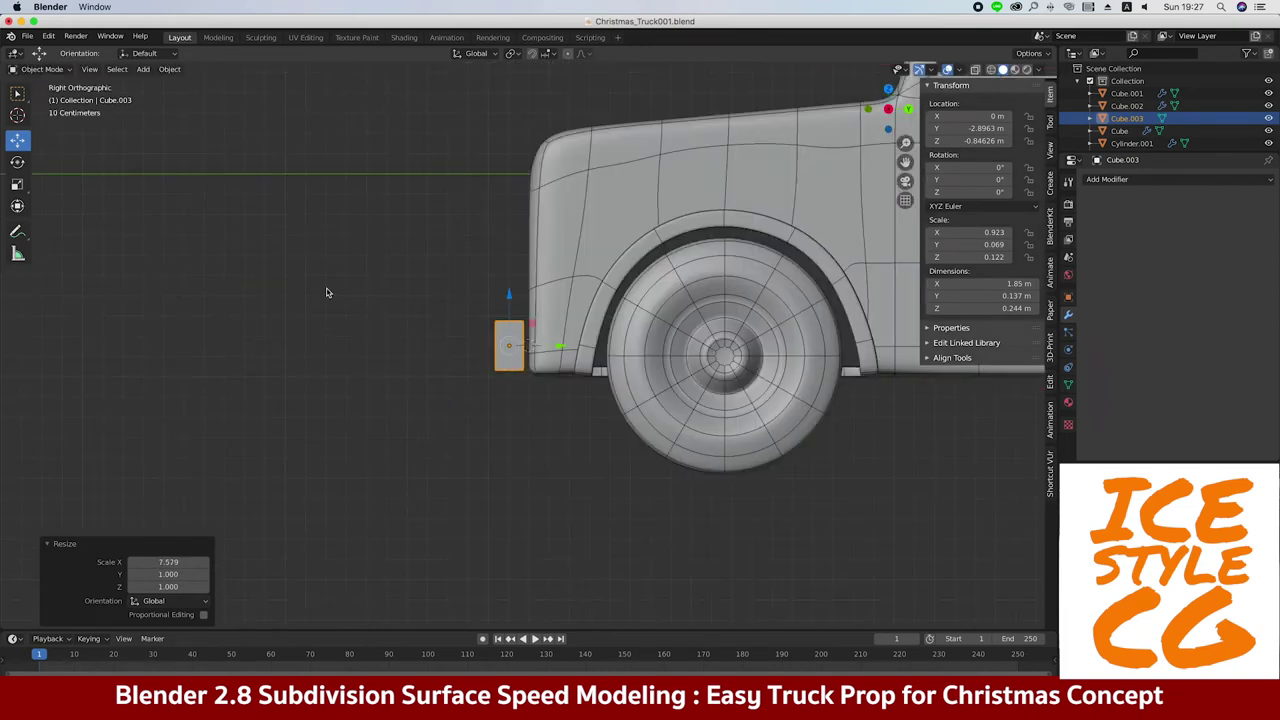
{"action": "left_click", "coordinate": [557, 347]}
{"action": "mouse_move", "coordinate": [557, 347]}
{"action": "middle_mouse_down"}
{"action": "mouse_move", "coordinate": [352, 374]}
{"action": "mouse_move", "coordinate": [372, 333]}
{"action": "mouse_move", "coordinate": [423, 334]}
{"action": "middle_mouse_up"}
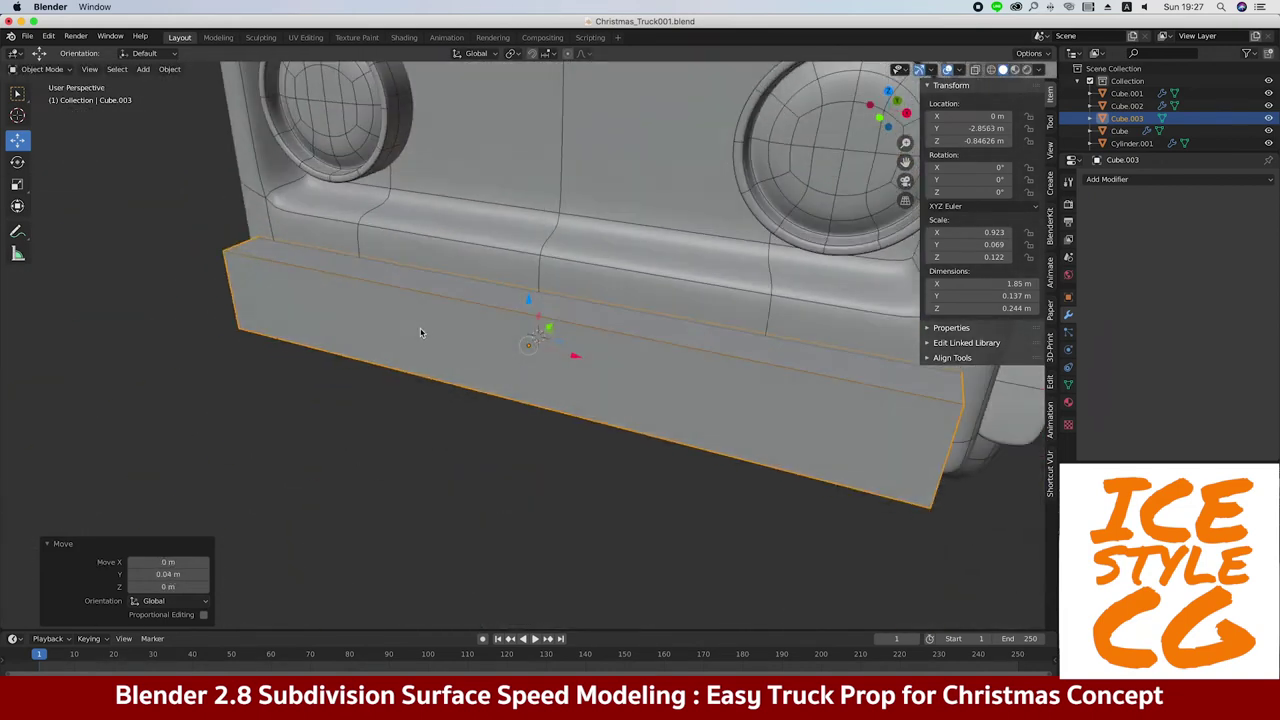
Add loop cuts near the bumper's ends and along its length, spread toward the edges
{"action": "key", "text": "Tab"}
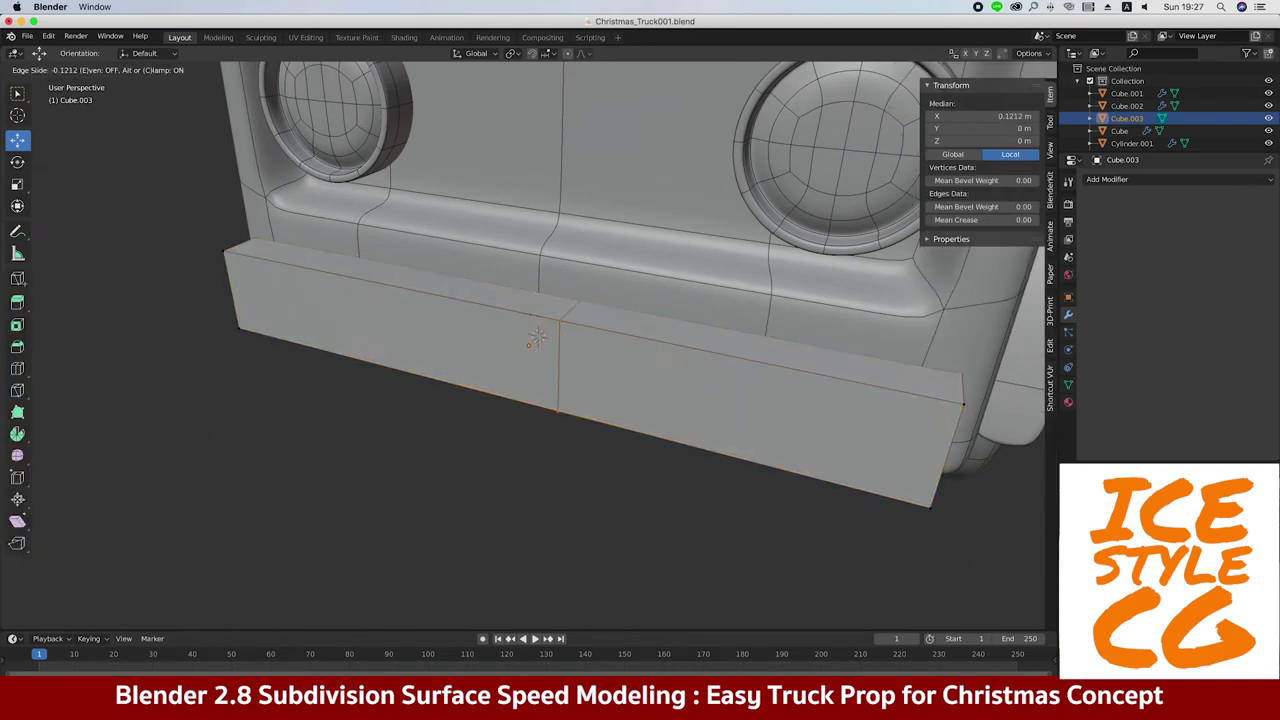
{"action": "key", "text": "Escape"}
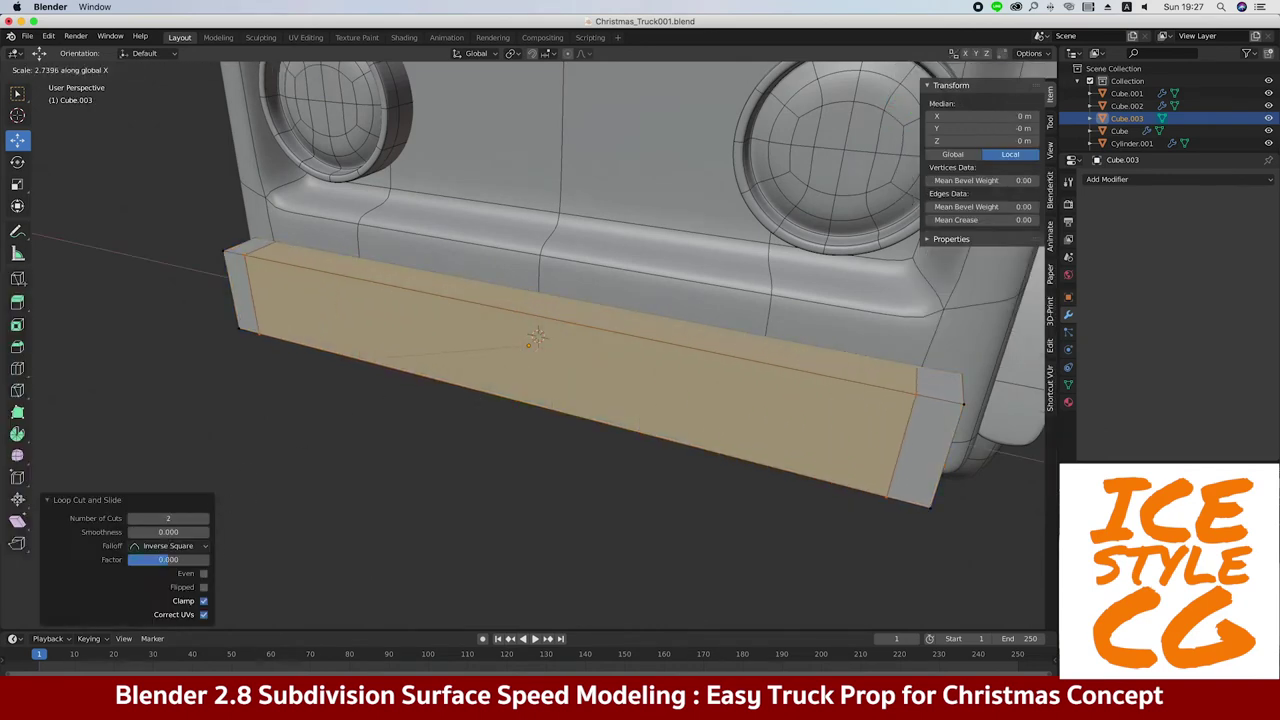
{"action": "left_click", "coordinate": [329, 363]}
{"action": "middle_click_drag", "start_coordinate": [329, 363], "coordinate": [411, 391]}
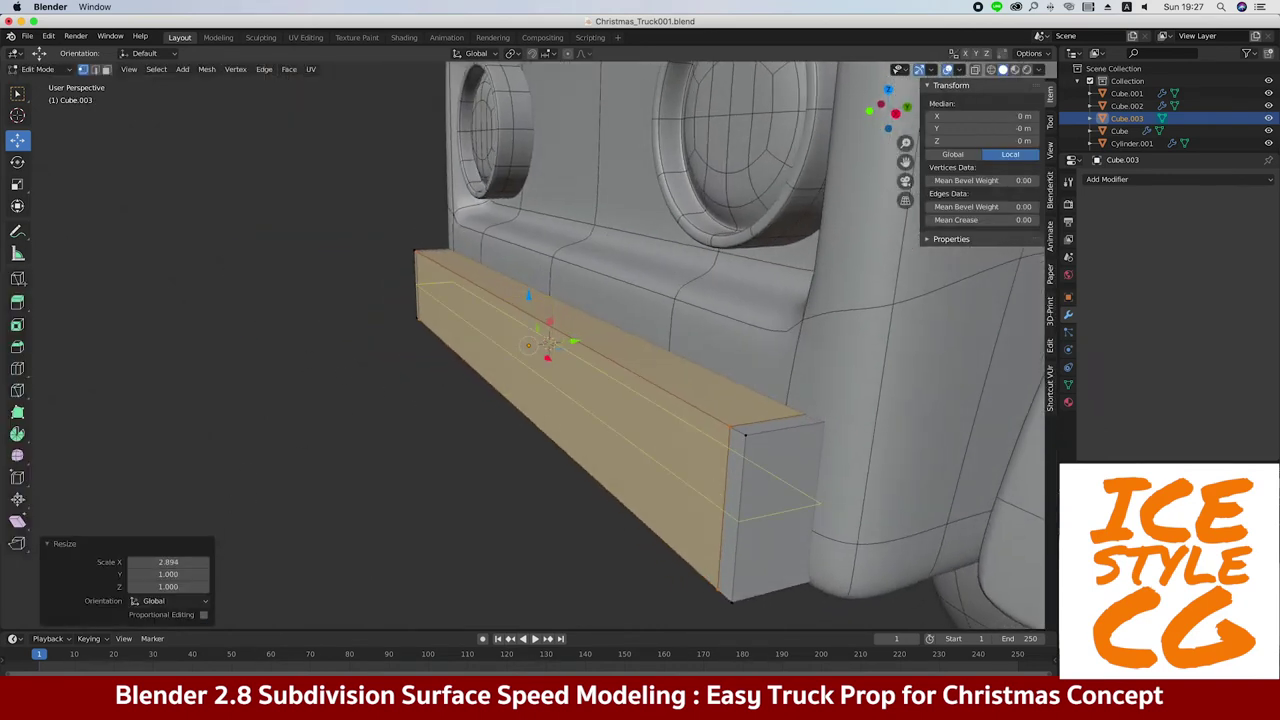
{"action": "key", "text": "ctrl+r"}
{"action": "left_click", "coordinate": [497, 467]}
{"action": "key", "text": "Escape"}
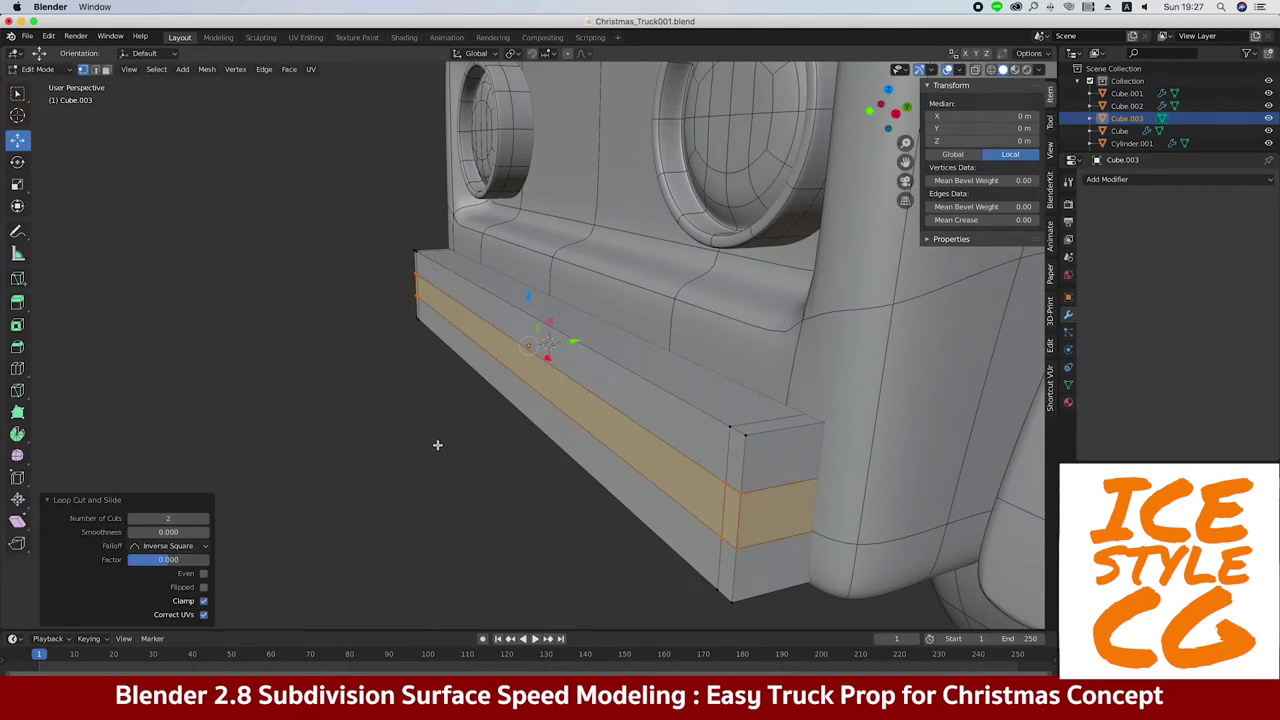
{"action": "left_click", "coordinate": [408, 531]}
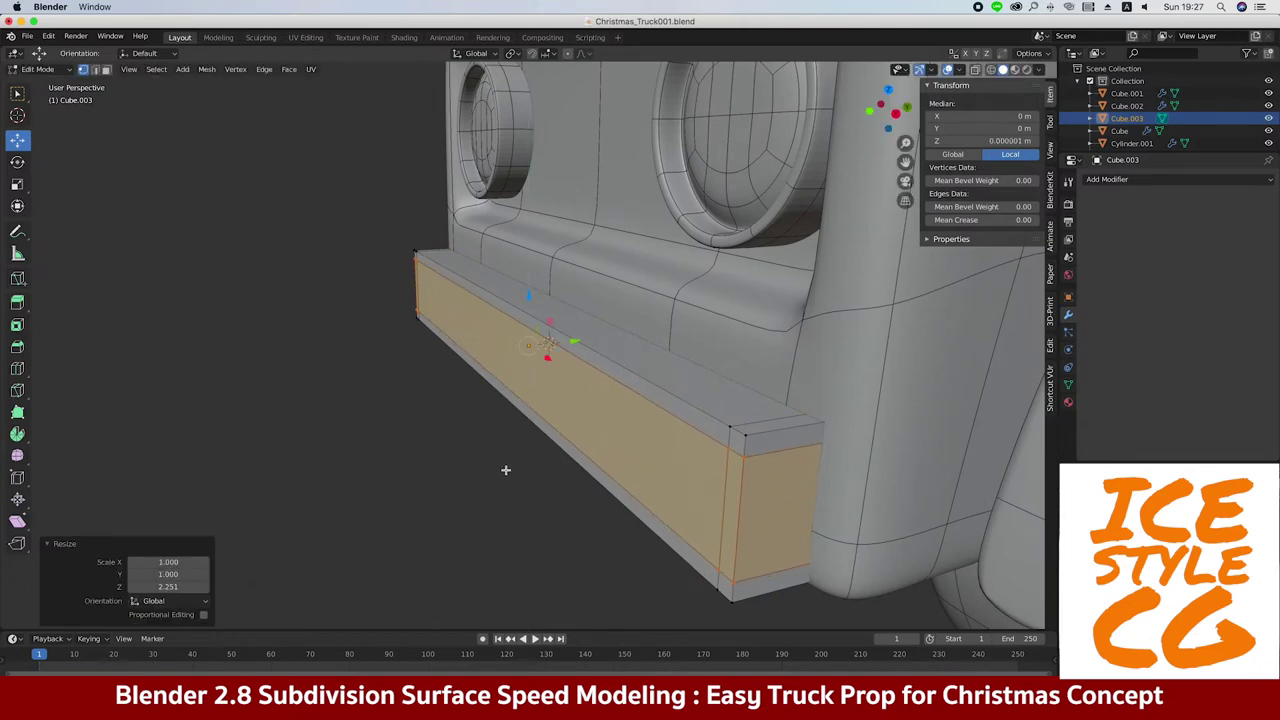
Add loop cuts around the bumper's depth, spread toward its edges
{"action": "mouse_move", "coordinate": [488, 466]}
{"action": "middle_mouse_down"}
{"action": "mouse_move", "coordinate": [471, 420]}
{"action": "mouse_move", "coordinate": [582, 420]}
{"action": "middle_mouse_up"}
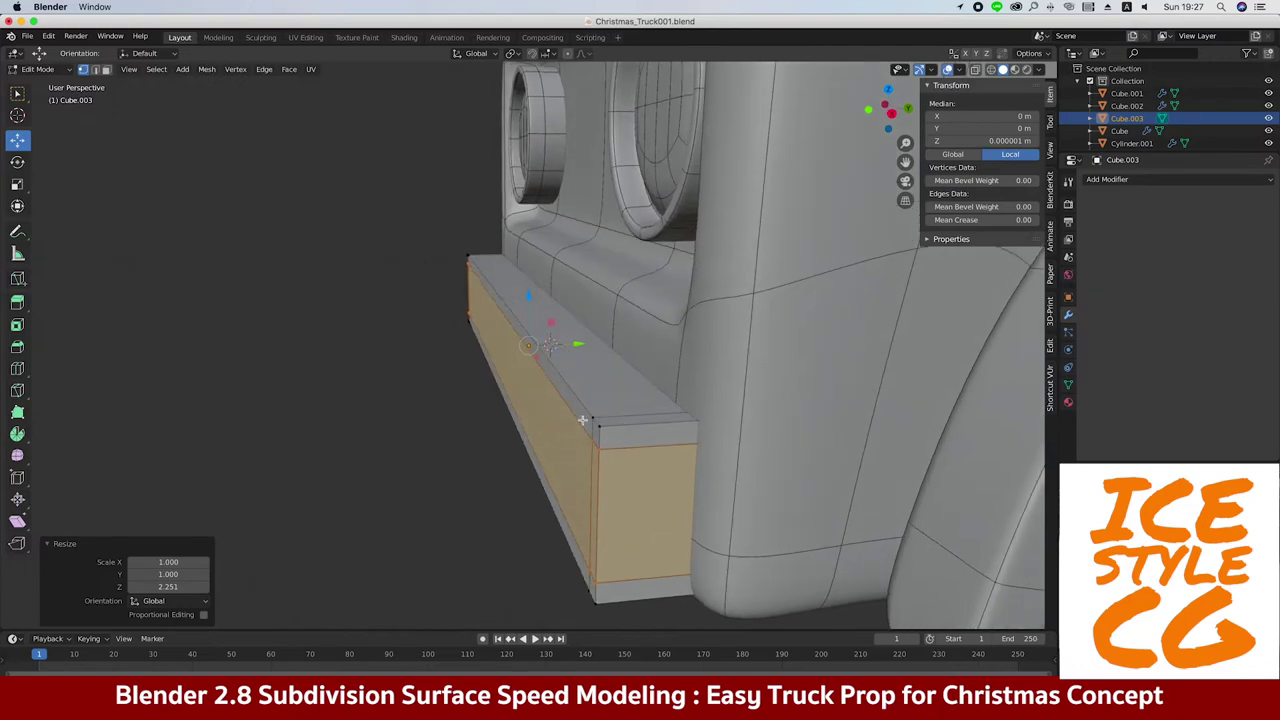
{"action": "key", "text": "Escape"}
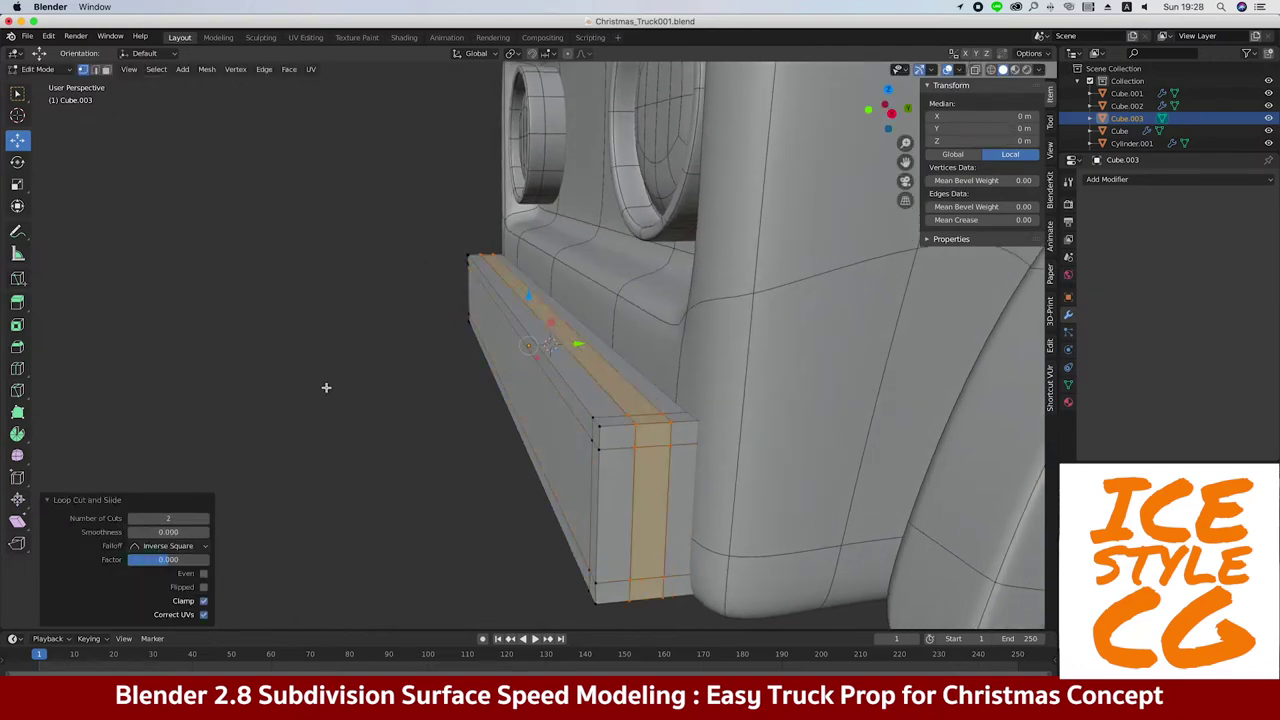
{"action": "left_click", "coordinate": [234, 363]}
{"action": "mouse_move", "coordinate": [234, 363]}
{"action": "middle_mouse_down"}
{"action": "mouse_move", "coordinate": [186, 385]}
{"action": "mouse_move", "coordinate": [314, 389]}
{"action": "middle_mouse_up"}
{"action": "key", "text": "Tab"}
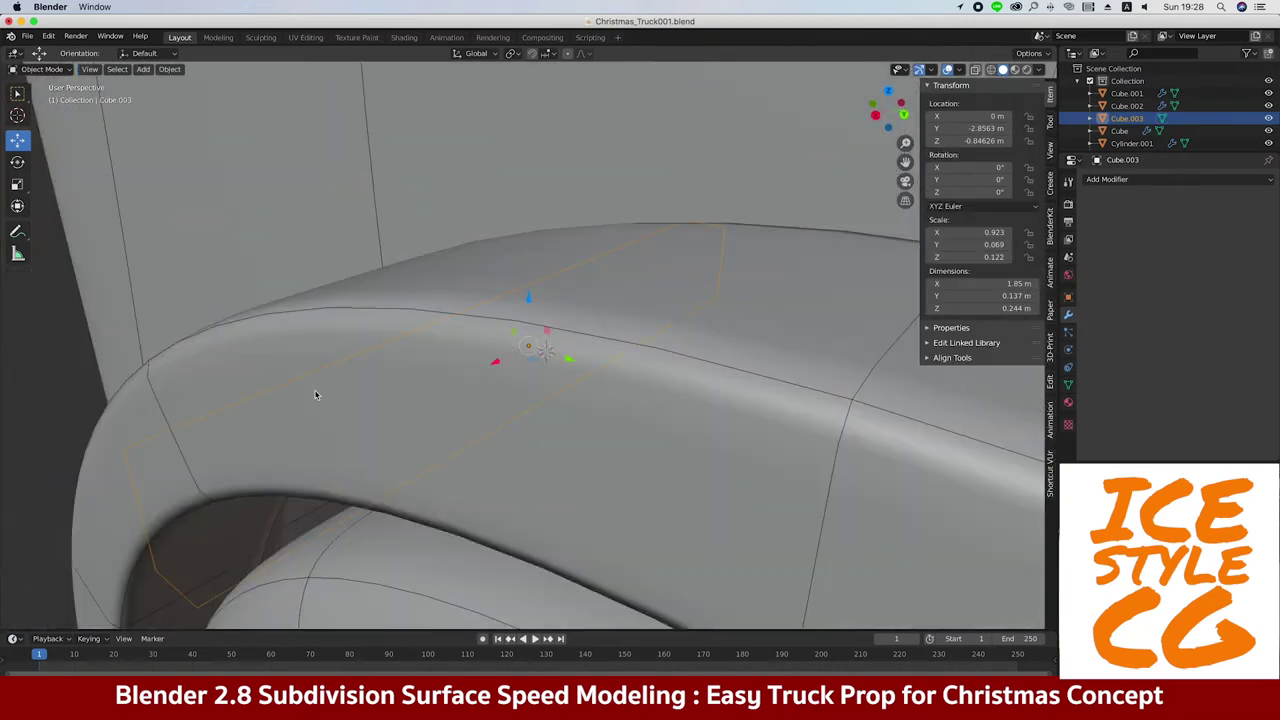
In local view, grow a face selection on the bumper and delete those faces
{"action": "key", "text": "KP_Divide"}
{"action": "key", "text": "Tab"}
{"action": "left_click", "coordinate": [266, 403]}
{"action": "left_click", "coordinate": [343, 430]}
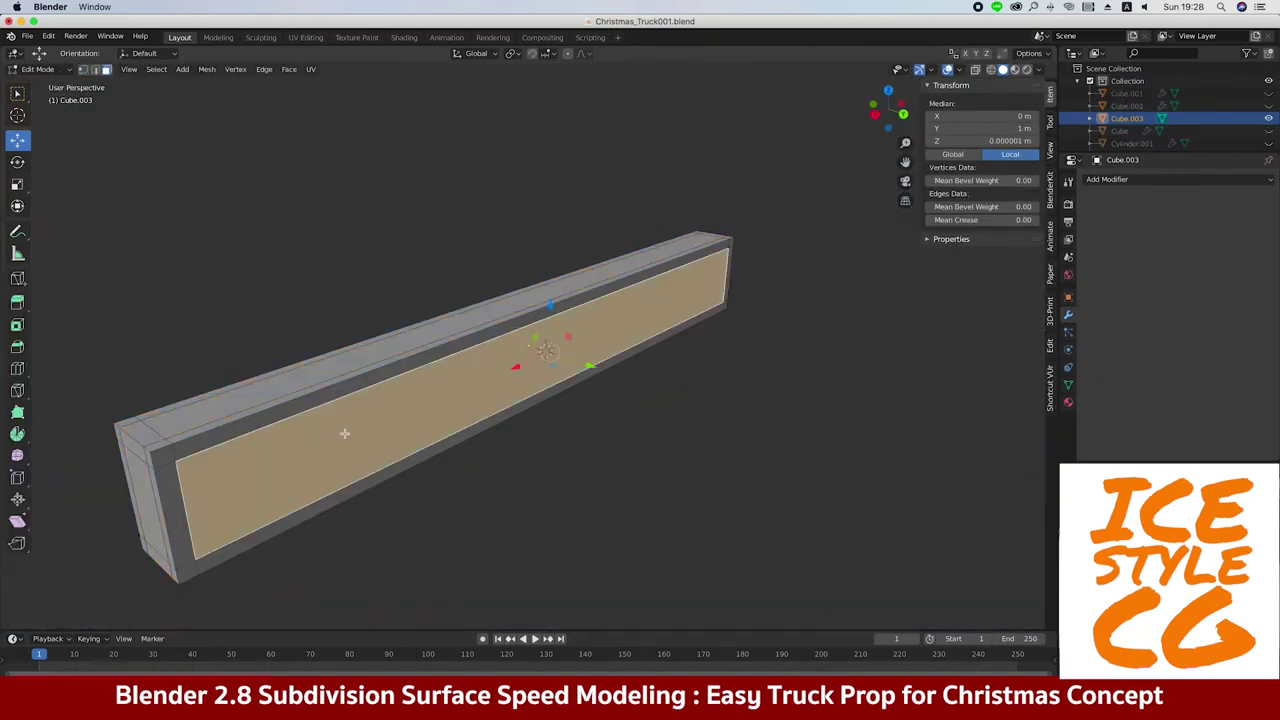
{"action": "key", "text": "ctrl+KP_Add"}
{"action": "key", "text": "x"}
{"action": "left_click", "coordinate": [343, 443]}
{"action": "key", "text": "Tab"}
{"action": "mouse_move", "coordinate": [263, 423]}
{"action": "middle_mouse_down"}
{"action": "mouse_move", "coordinate": [305, 379]}
{"action": "mouse_move", "coordinate": [514, 349]}
{"action": "middle_mouse_up"}
Give the bumper a level-3 Subdivision Surface modifier and duplicate it in place
{"action": "key", "text": "KP_Divide"}
{"action": "left_click", "coordinate": [514, 349]}
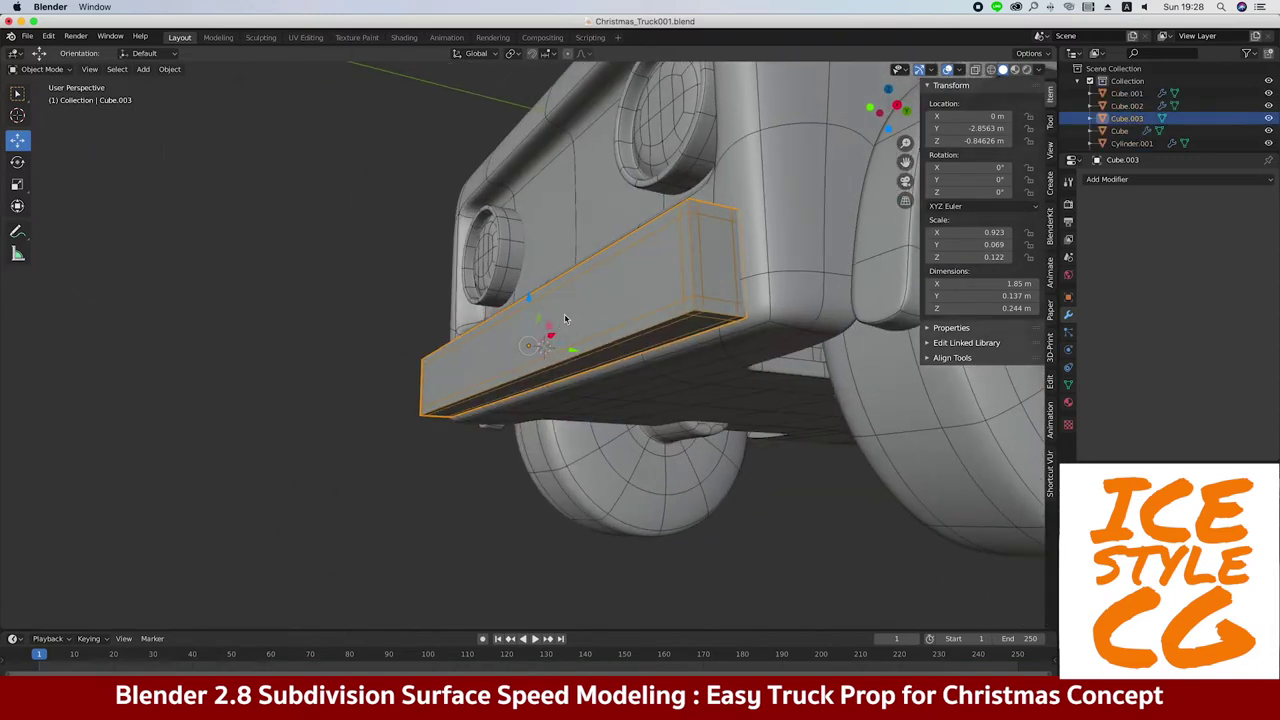
{"action": "left_click", "coordinate": [1107, 179]}
{"action": "left_click", "coordinate": [1030, 386]}
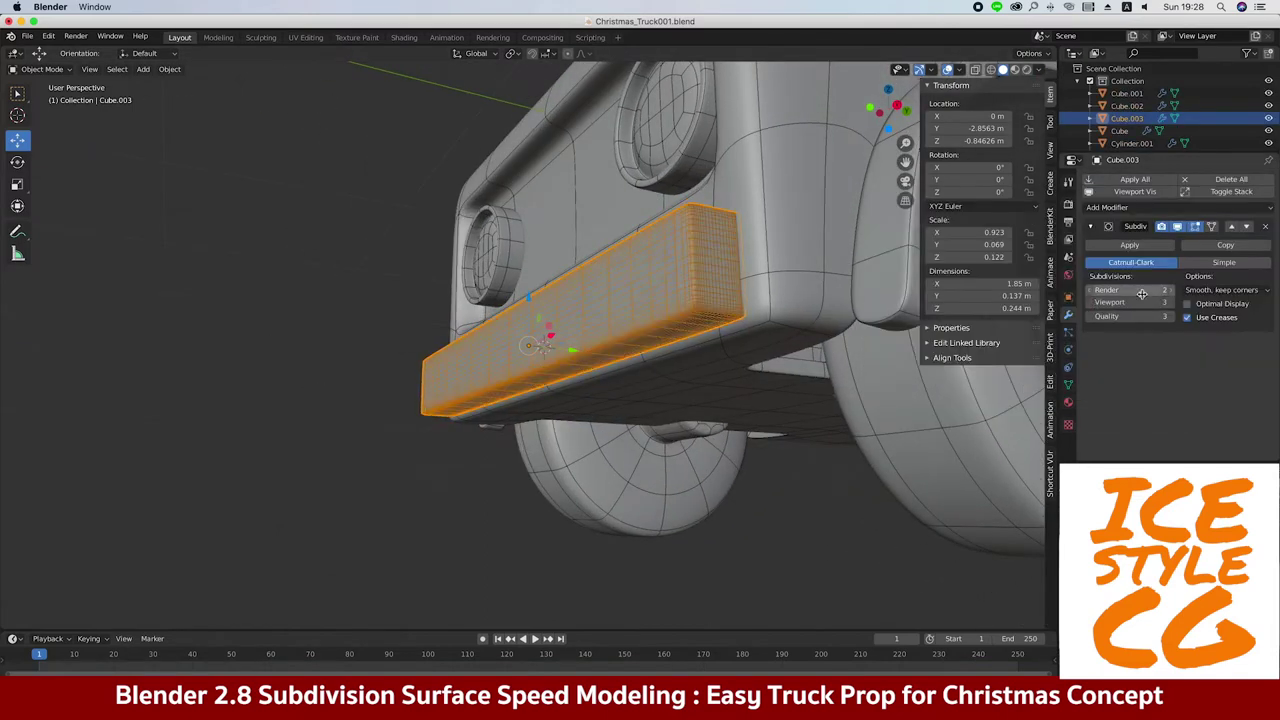
{"action": "mouse_move", "coordinate": [700, 320]}
{"action": "middle_mouse_down"}
{"action": "mouse_move", "coordinate": [209, 326]}
{"action": "mouse_move", "coordinate": [294, 317]}
{"action": "mouse_move", "coordinate": [363, 378]}
{"action": "mouse_move", "coordinate": [371, 337]}
{"action": "mouse_move", "coordinate": [420, 305]}
{"action": "mouse_move", "coordinate": [455, 401]}
{"action": "middle_mouse_up"}
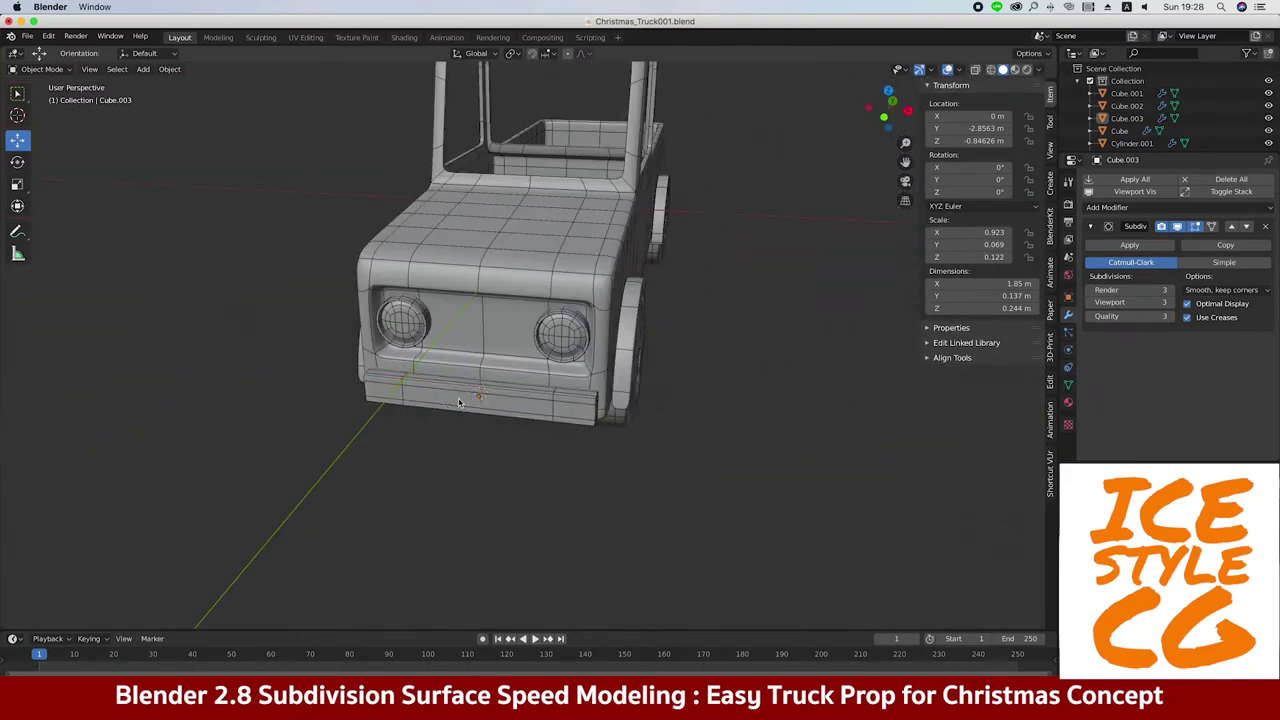
{"action": "key", "text": "shift+d"}
{"action": "right_click", "coordinate": [461, 341]}
Move the bumper copy up and forward to grille height between the headlights
{"action": "key", "text": "KP_3"}
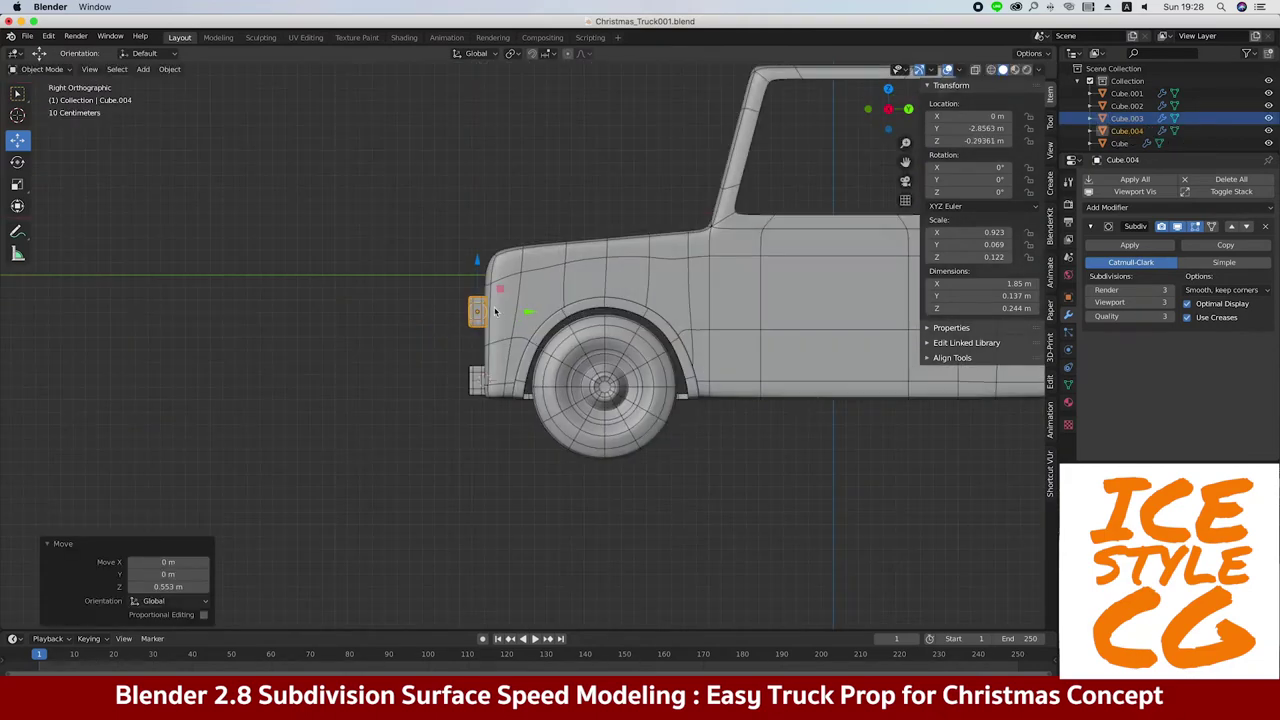
{"action": "key", "text": "g"}
{"action": "key", "text": "y"}
{"action": "left_click", "coordinate": [400, 306]}
{"action": "middle_click_drag", "start_coordinate": [400, 306], "coordinate": [279, 351]}
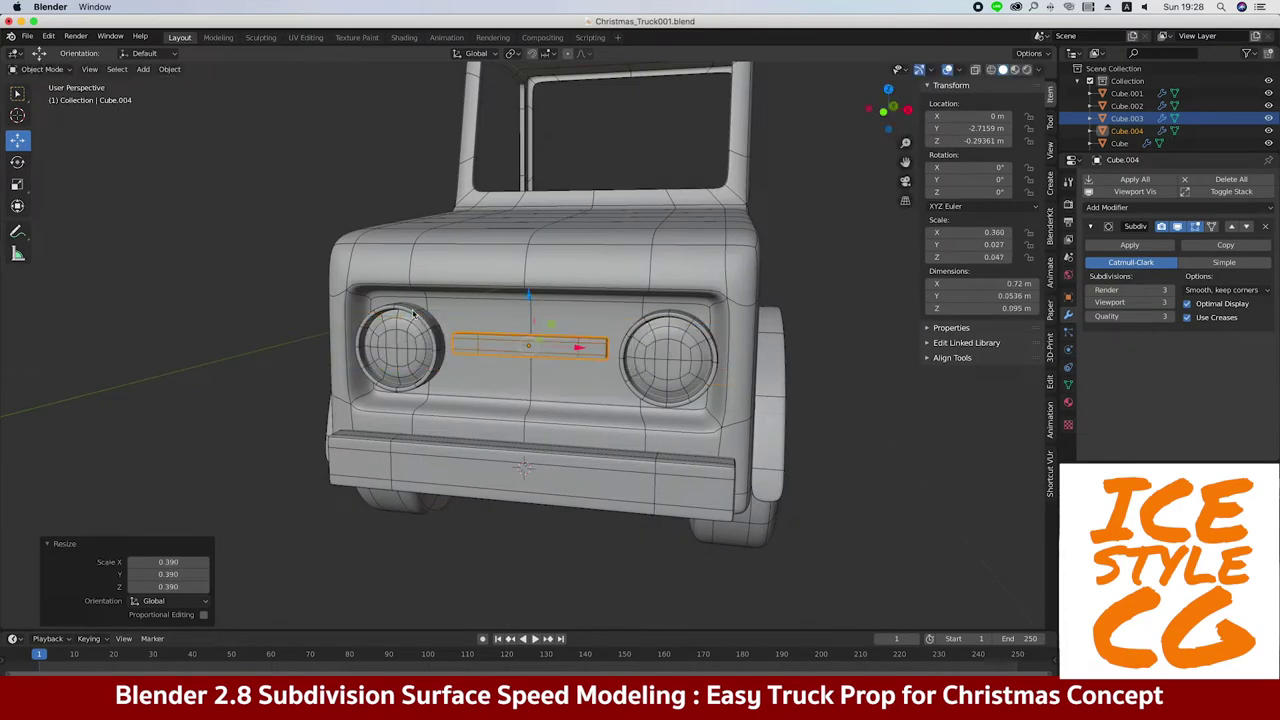
{"action": "scroll", "coordinate": [418, 331], "scroll_direction": "up", "scroll_amount": 5}
{"action": "mouse_move", "coordinate": [418, 331]}
{"action": "middle_mouse_down"}
{"action": "mouse_move", "coordinate": [566, 355]}
{"action": "mouse_move", "coordinate": [567, 272]}
{"action": "mouse_move", "coordinate": [381, 327]}
{"action": "middle_mouse_up"}
{"action": "left_click", "coordinate": [581, 326]}
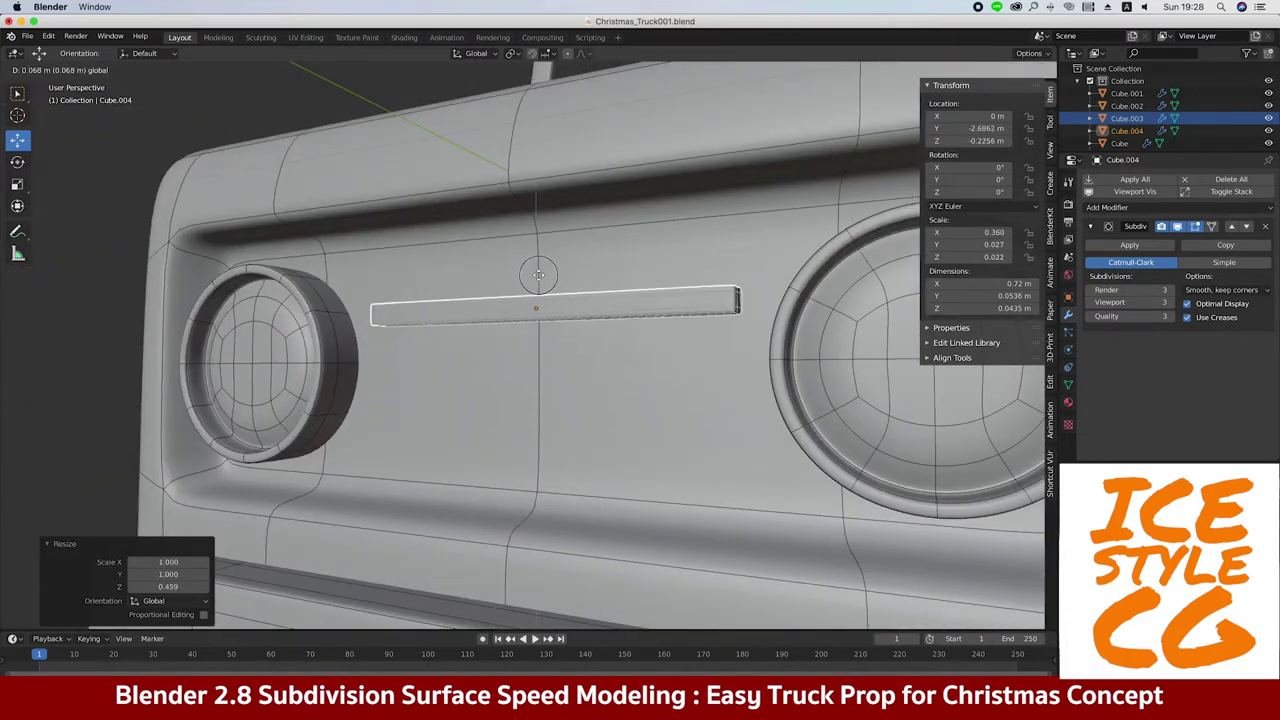
{"action": "left_click", "coordinate": [538, 274]}
{"action": "middle_click_drag", "start_coordinate": [538, 274], "coordinate": [542, 296]}
Fine-tune the grille bar's height and stretch it to about 1.06 m wide
{"action": "key", "text": "s"}
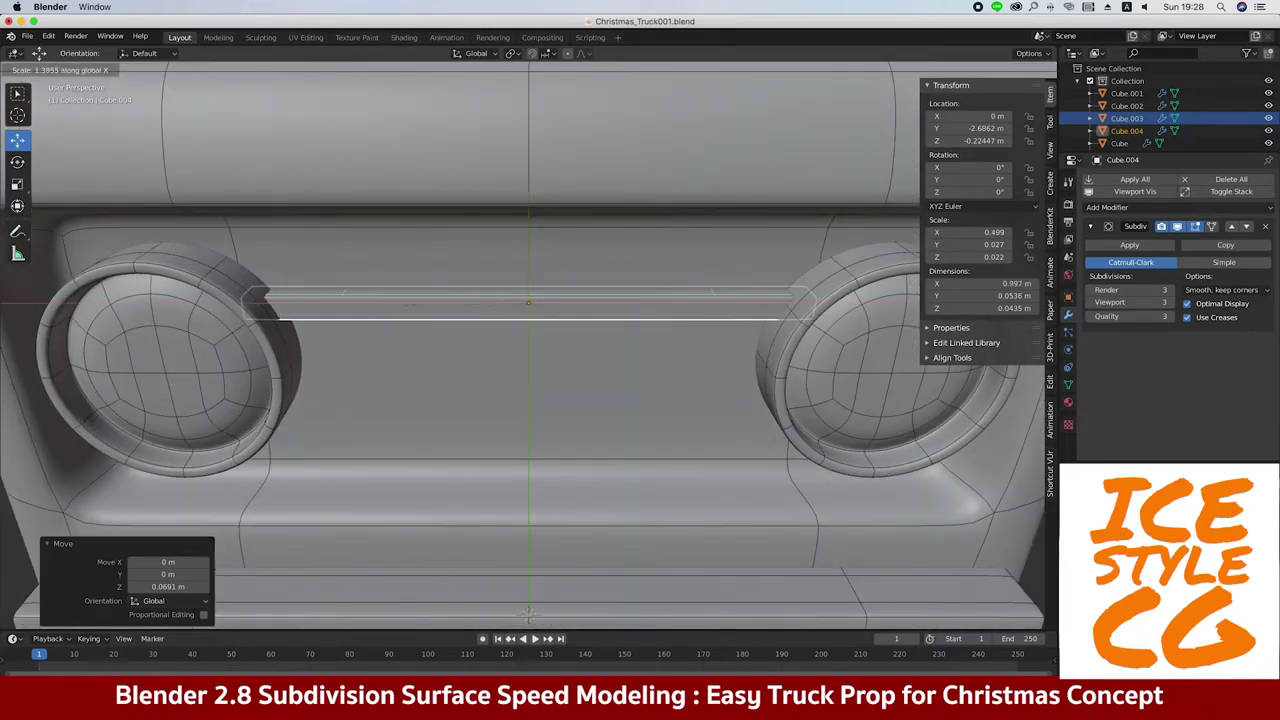
{"action": "key", "text": "Escape"}
{"action": "key", "text": "g"}
{"action": "key", "text": "z"}
{"action": "left_click", "coordinate": [523, 263]}
{"action": "mouse_move", "coordinate": [523, 263]}
{"action": "middle_mouse_down"}
{"action": "mouse_move", "coordinate": [477, 306]}
{"action": "mouse_move", "coordinate": [458, 266]}
{"action": "middle_mouse_up"}
{"action": "key", "text": "g"}
{"action": "left_click", "coordinate": [529, 254]}
{"action": "key", "text": "s"}
{"action": "left_click", "coordinate": [529, 280]}
Add an Array modifier to the grille bar with relative offset Z -1 so copies stack downward
{"action": "left_click", "coordinate": [1107, 207]}
{"action": "left_click", "coordinate": [1000, 254]}
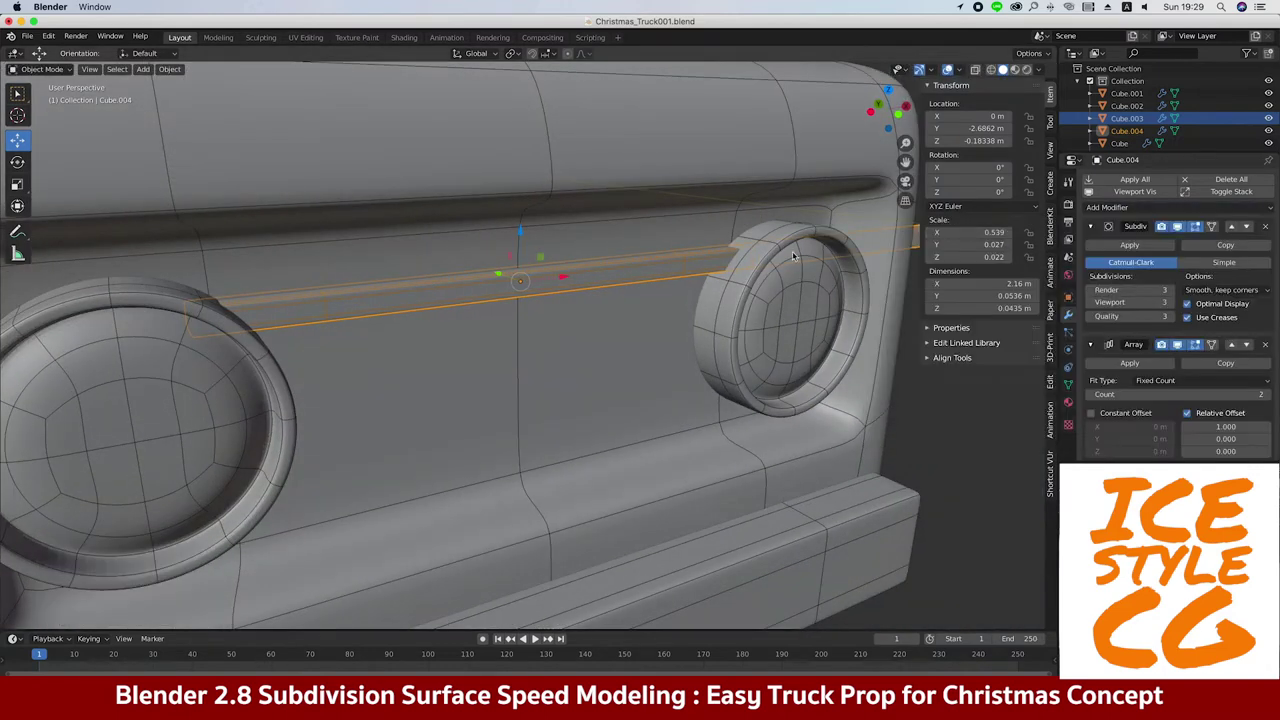
{"action": "middle_click_drag", "start_coordinate": [793, 257], "coordinate": [760, 280]}
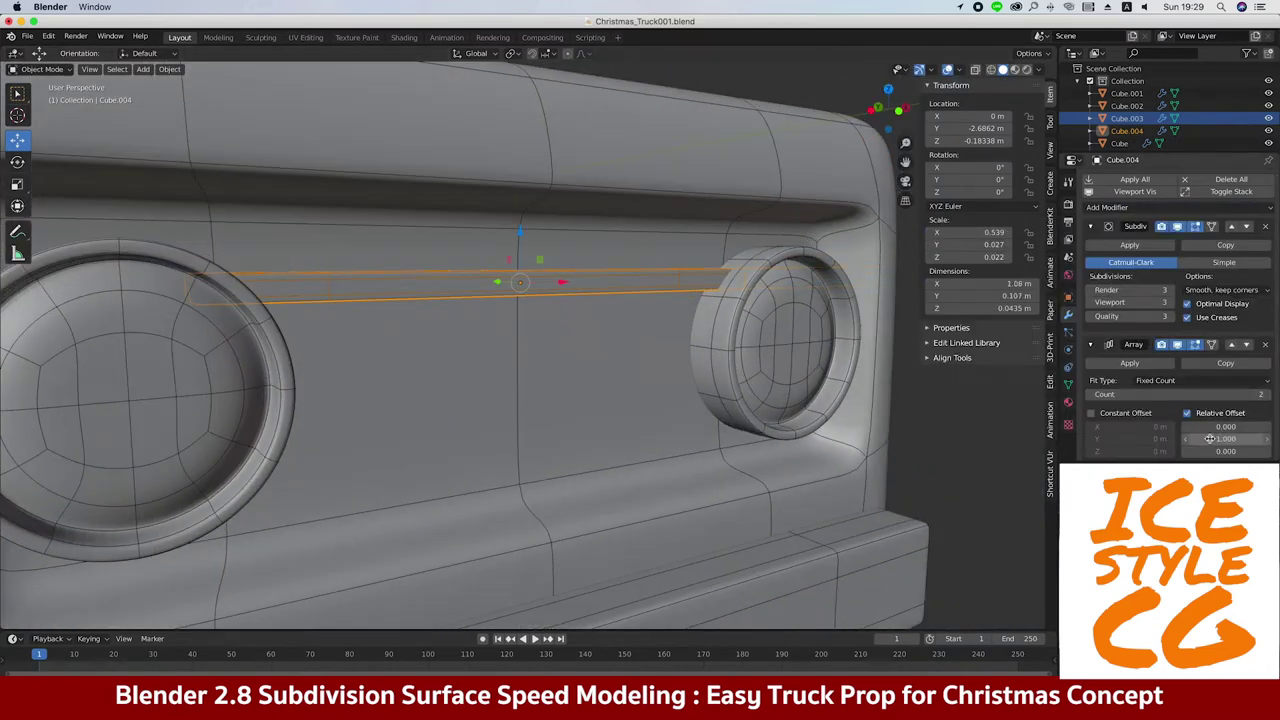
{"action": "key", "text": "alt+z"}
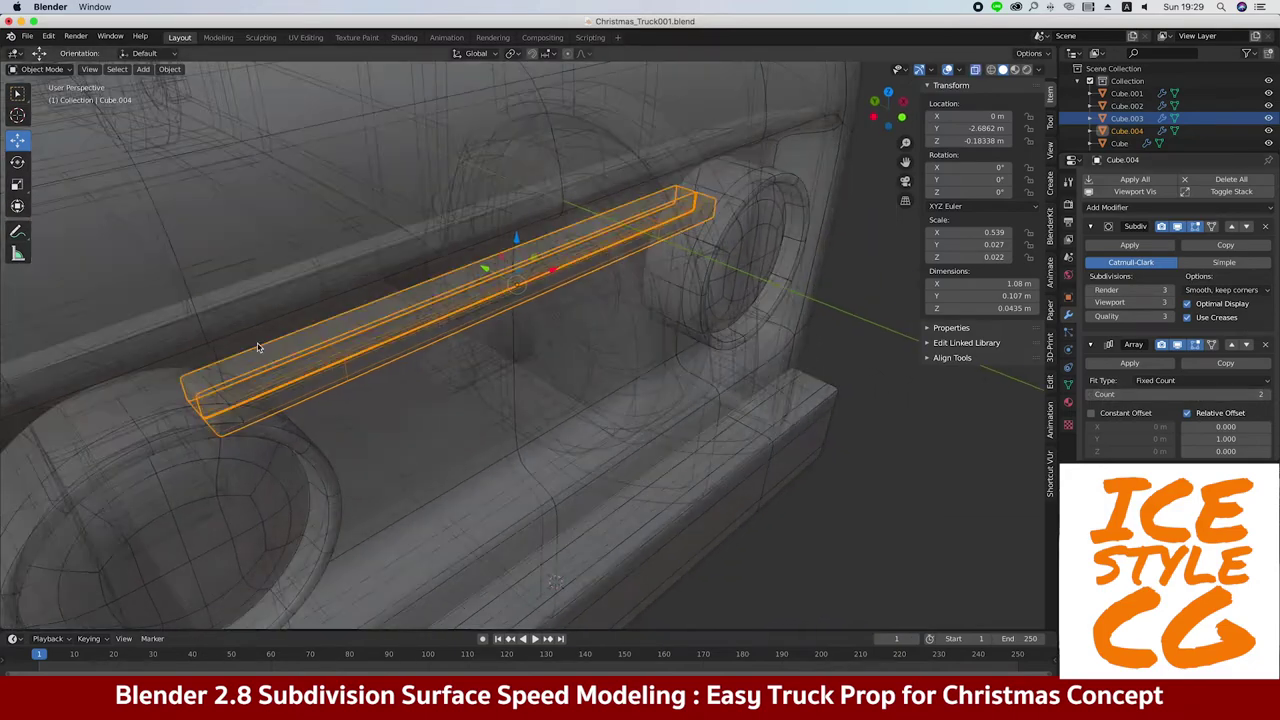
{"action": "type", "text": "0"}
{"action": "key", "text": "Tab"}
{"action": "type", "text": "1"}
{"action": "key", "text": "Return"}
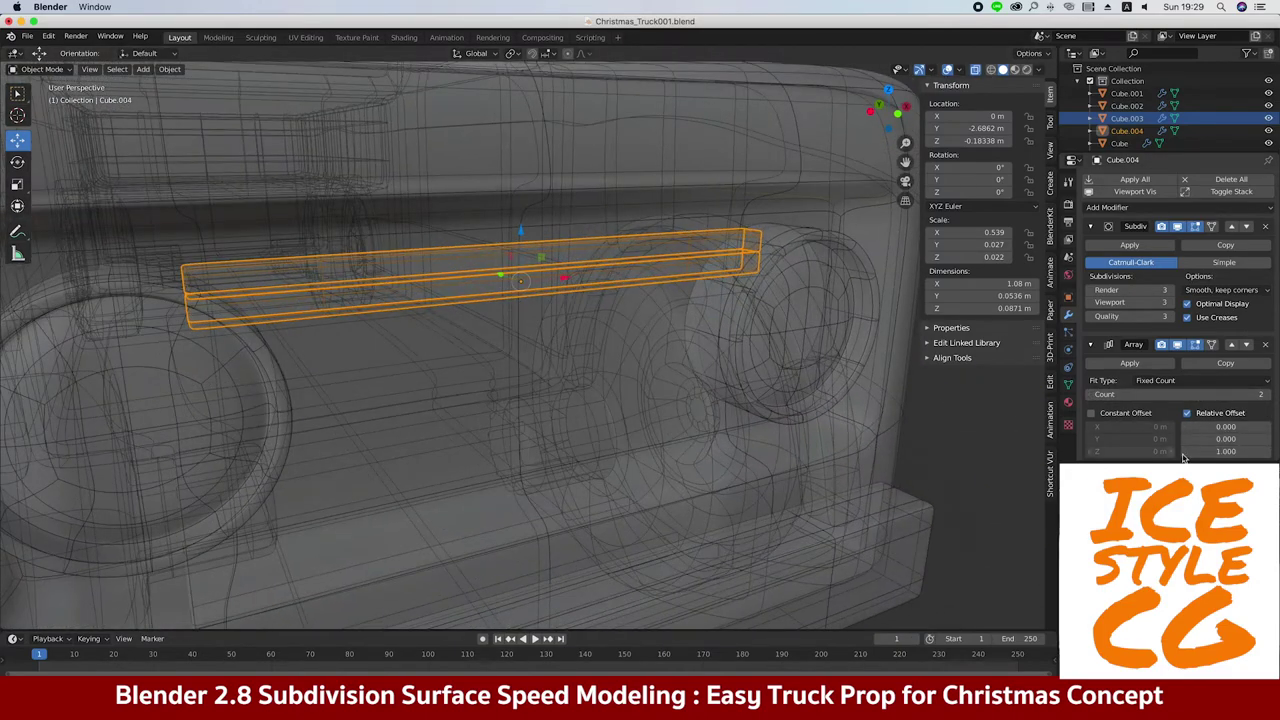
{"action": "type", "text": "-1"}
{"action": "key", "text": "Return"}
Spread the grille bars further apart to a -1.38 Z offset, giving six bars
{"action": "key", "text": "alt+z"}
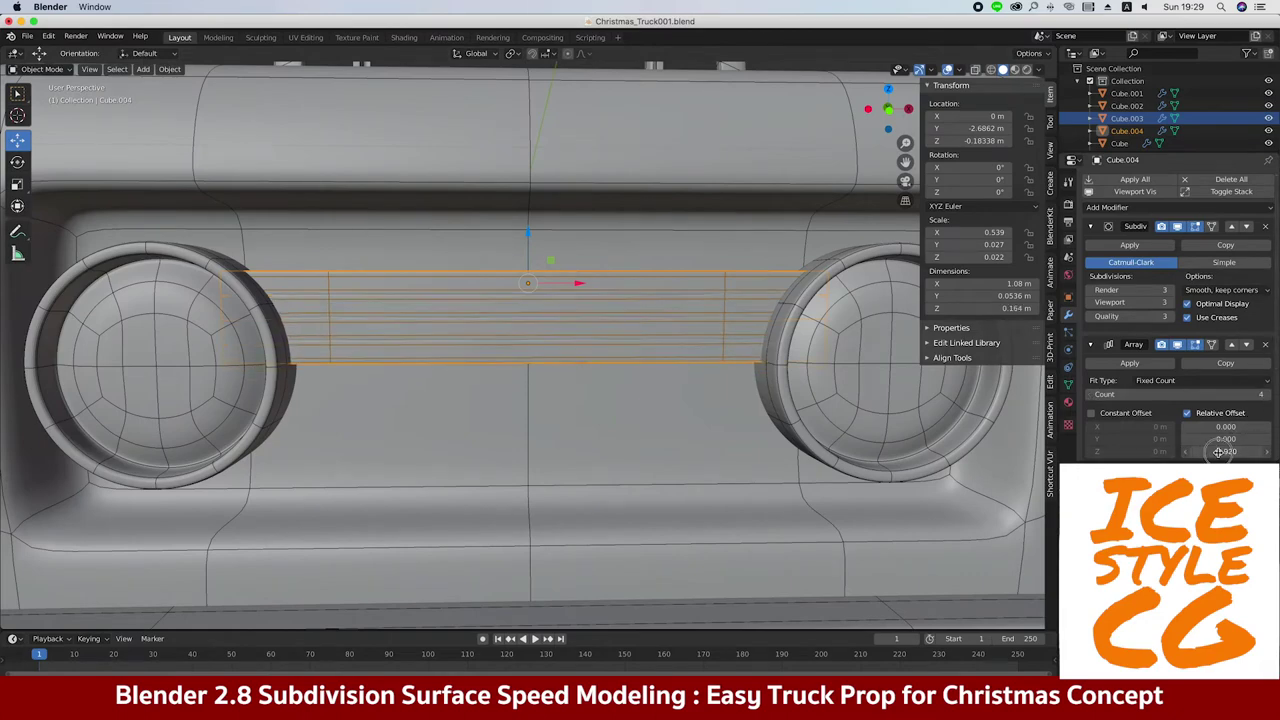
{"action": "left_click_drag", "start_coordinate": [1206, 448], "coordinate": [1204, 450]}
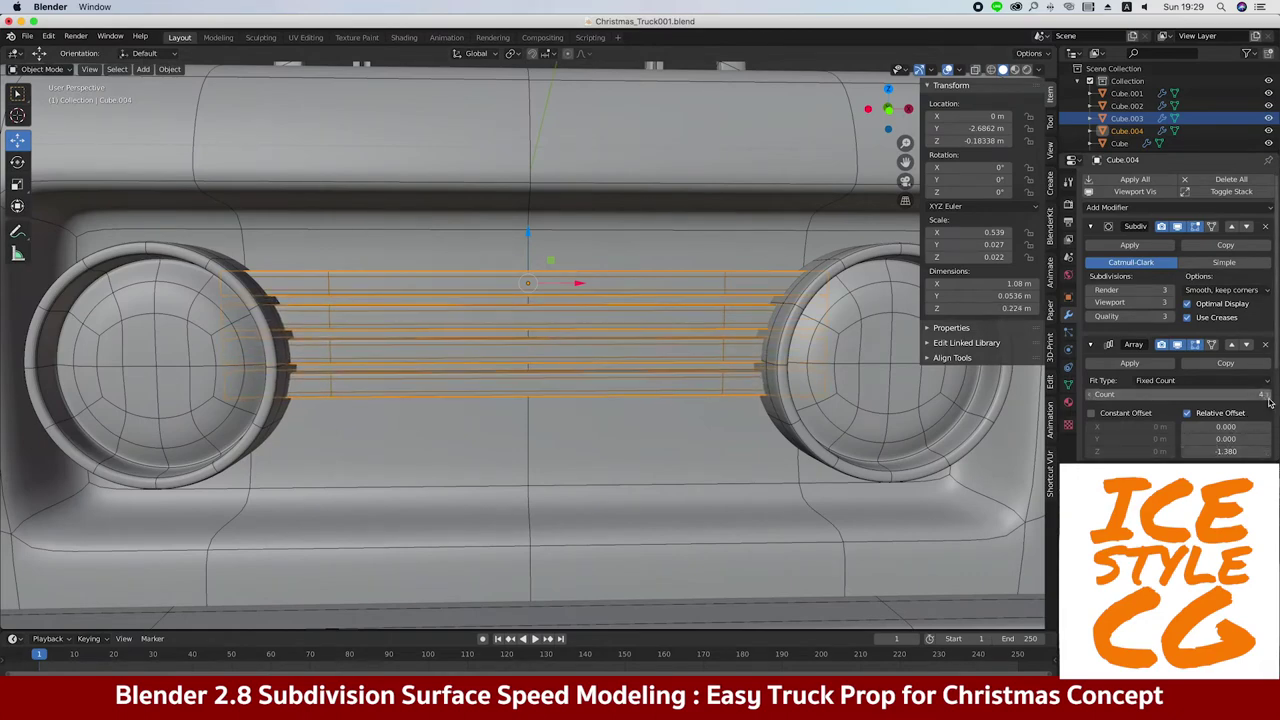
{"action": "scroll", "coordinate": [520, 330], "scroll_direction": "down", "scroll_amount": 3}
Move the grille stack between the headlights, nudging its height along Z in Front view
{"action": "mouse_move", "coordinate": [420, 330]}
{"action": "middle_mouse_down"}
{"action": "mouse_move", "coordinate": [249, 325]}
{"action": "mouse_move", "coordinate": [514, 320]}
{"action": "middle_mouse_up"}
{"action": "left_click", "coordinate": [514, 322]}
{"action": "key", "text": "g"}
{"action": "left_click", "coordinate": [527, 271]}
{"action": "key", "text": "KP_1"}
{"action": "key", "text": "g"}
{"action": "key", "text": "z"}
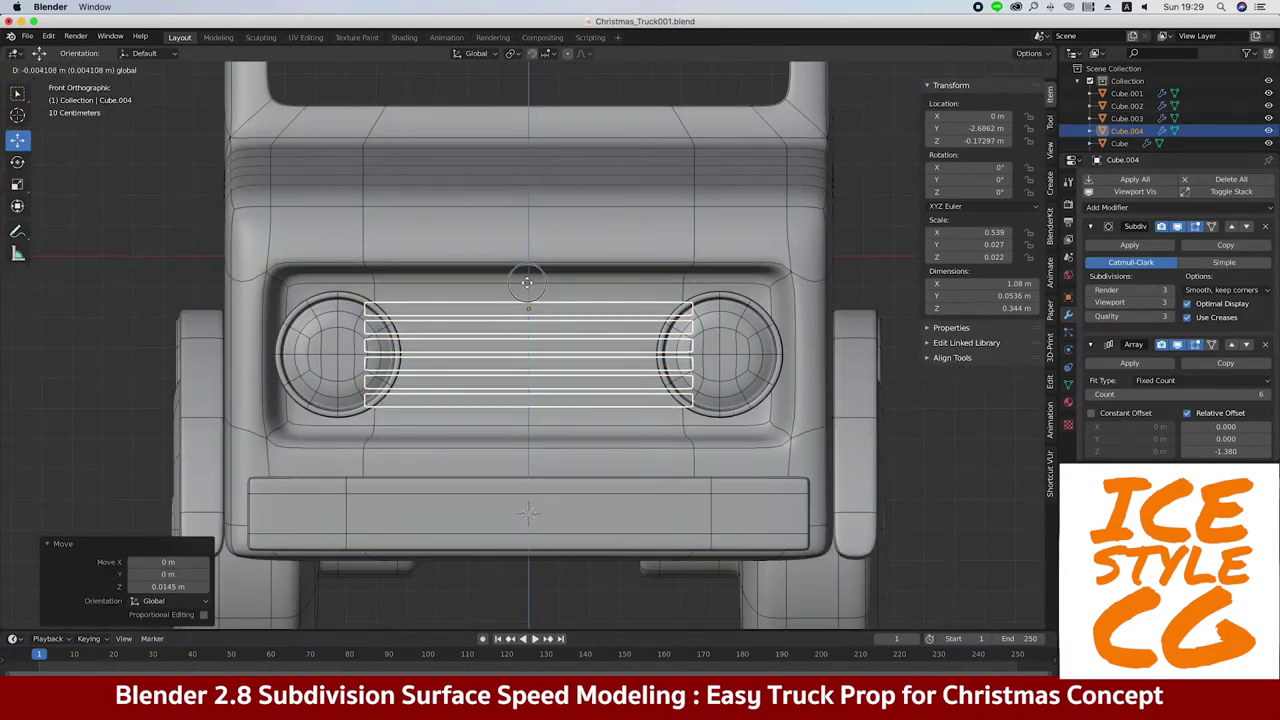
{"action": "left_click", "coordinate": [527, 283]}
{"action": "scroll", "coordinate": [143, 321], "scroll_direction": "down", "scroll_amount": 3}
{"action": "mouse_move", "coordinate": [143, 321]}
{"action": "middle_mouse_down"}
{"action": "mouse_move", "coordinate": [220, 323]}
{"action": "mouse_move", "coordinate": [483, 277]}
{"action": "mouse_move", "coordinate": [332, 245]}
{"action": "mouse_move", "coordinate": [519, 302]}
{"action": "mouse_move", "coordinate": [270, 418]}
{"action": "middle_mouse_up"}
{"action": "scroll", "coordinate": [483, 270], "scroll_direction": "up", "scroll_amount": 2}
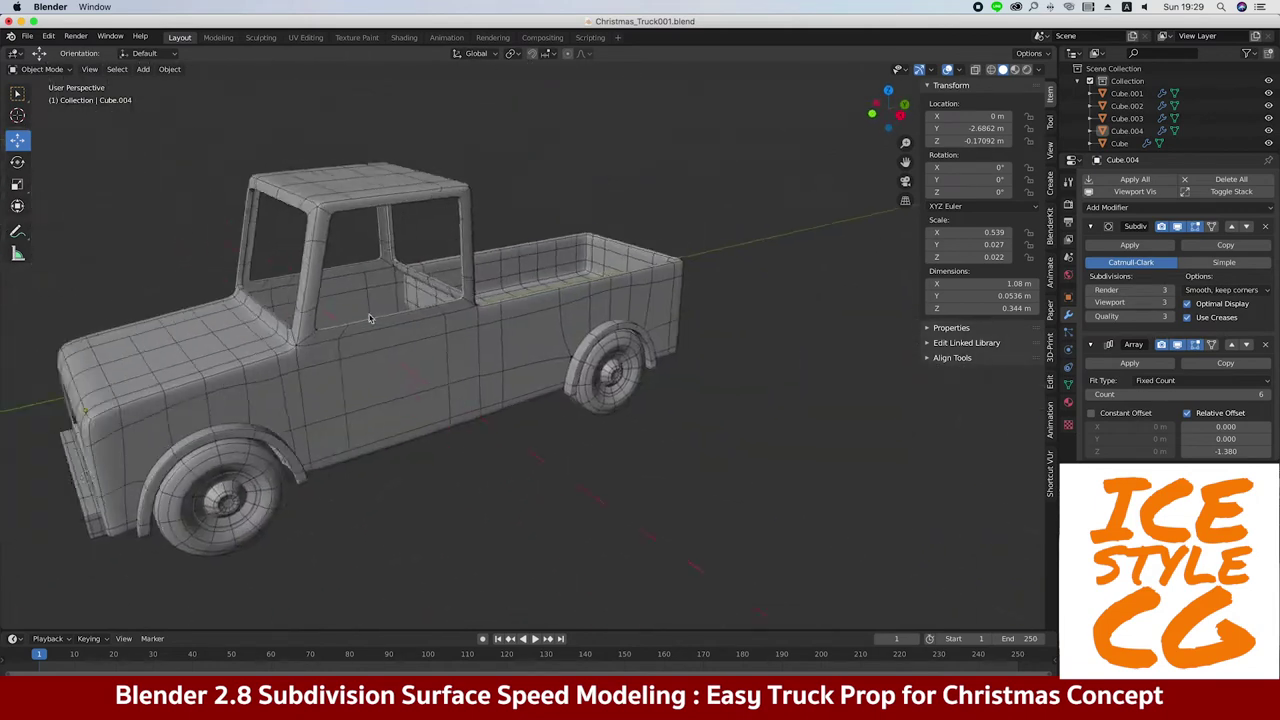
Duplicate the front bumper, place the copy behind the truck, and flip it with X scale -1
{"action": "left_click", "coordinate": [270, 418]}
{"action": "key", "text": "Escape"}
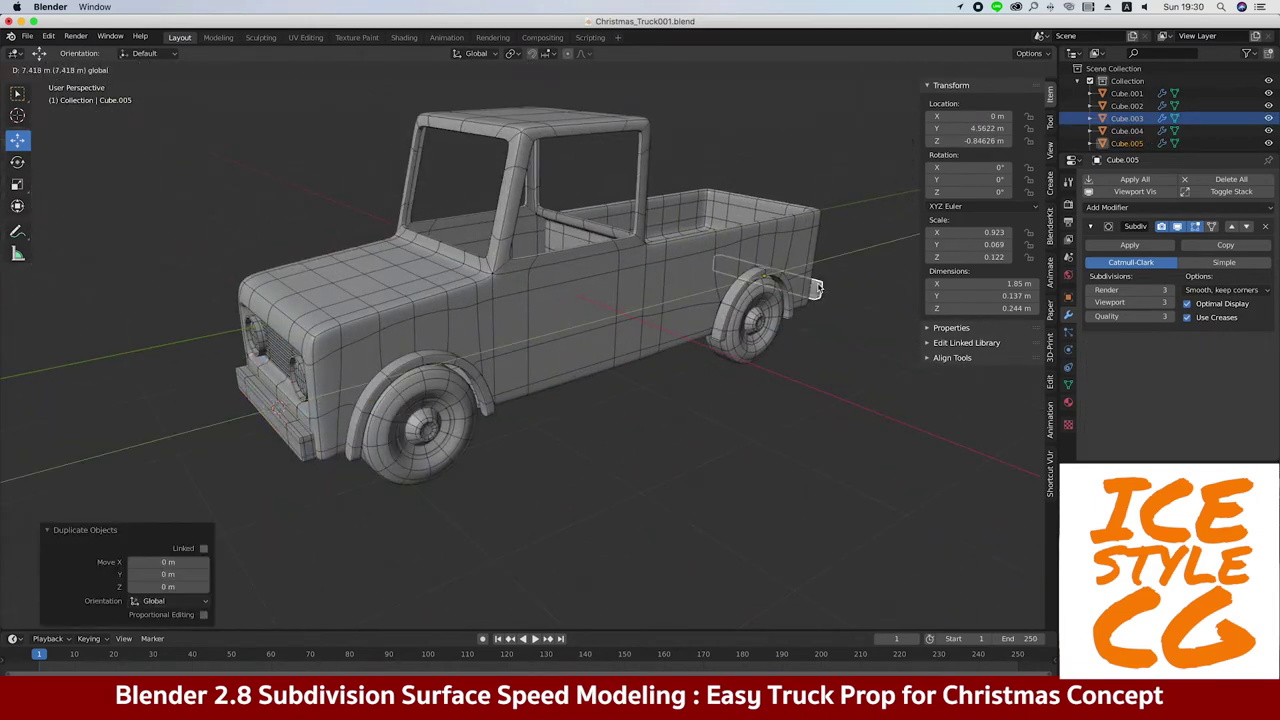
{"action": "left_click", "coordinate": [815, 289]}
{"action": "scroll", "coordinate": [634, 317], "scroll_direction": "up", "scroll_amount": 5}
{"action": "type", "text": "-1"}
{"action": "key", "text": "Return"}
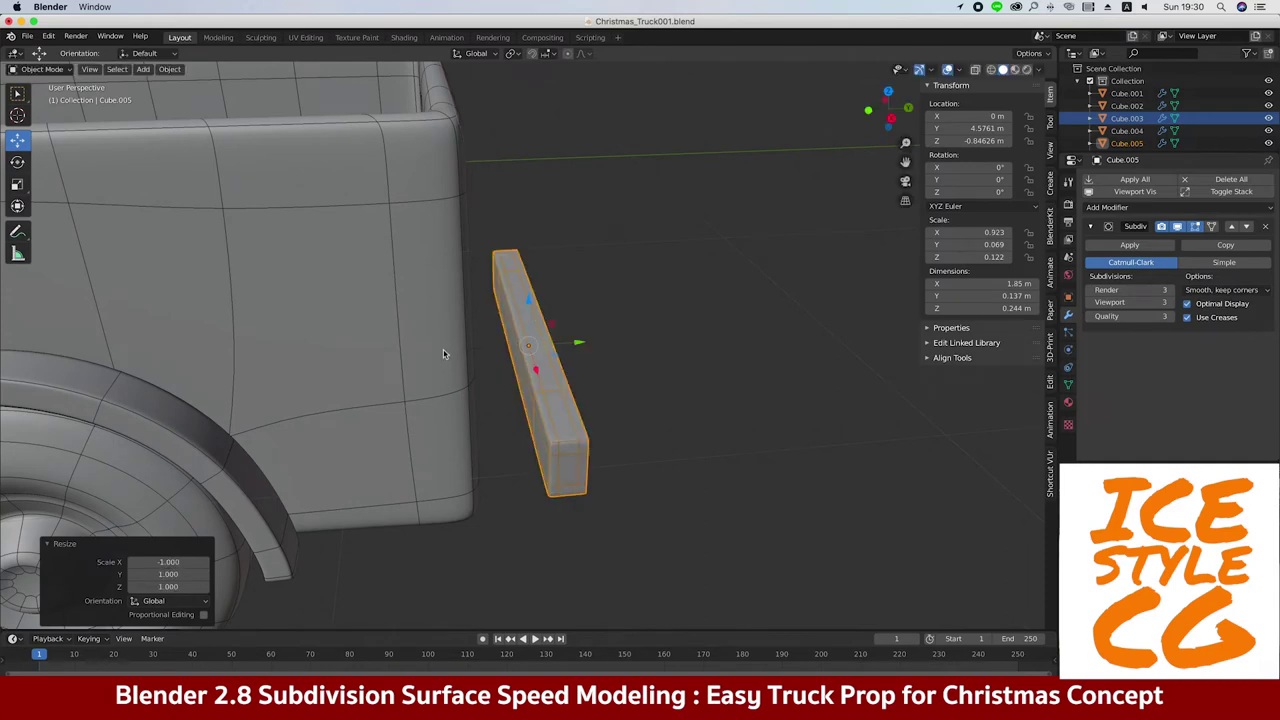
Slide the rear bumper along Y to tuck it against the truck's rear
{"action": "middle_click_drag", "start_coordinate": [440, 322], "coordinate": [432, 317]}
{"action": "mouse_move", "coordinate": [528, 345]}
{"action": "middle_mouse_down"}
{"action": "mouse_move", "coordinate": [386, 298]}
{"action": "mouse_move", "coordinate": [470, 320]}
{"action": "middle_mouse_up"}
{"action": "key", "text": "g"}
{"action": "key", "text": "y"}
{"action": "left_click", "coordinate": [510, 348]}
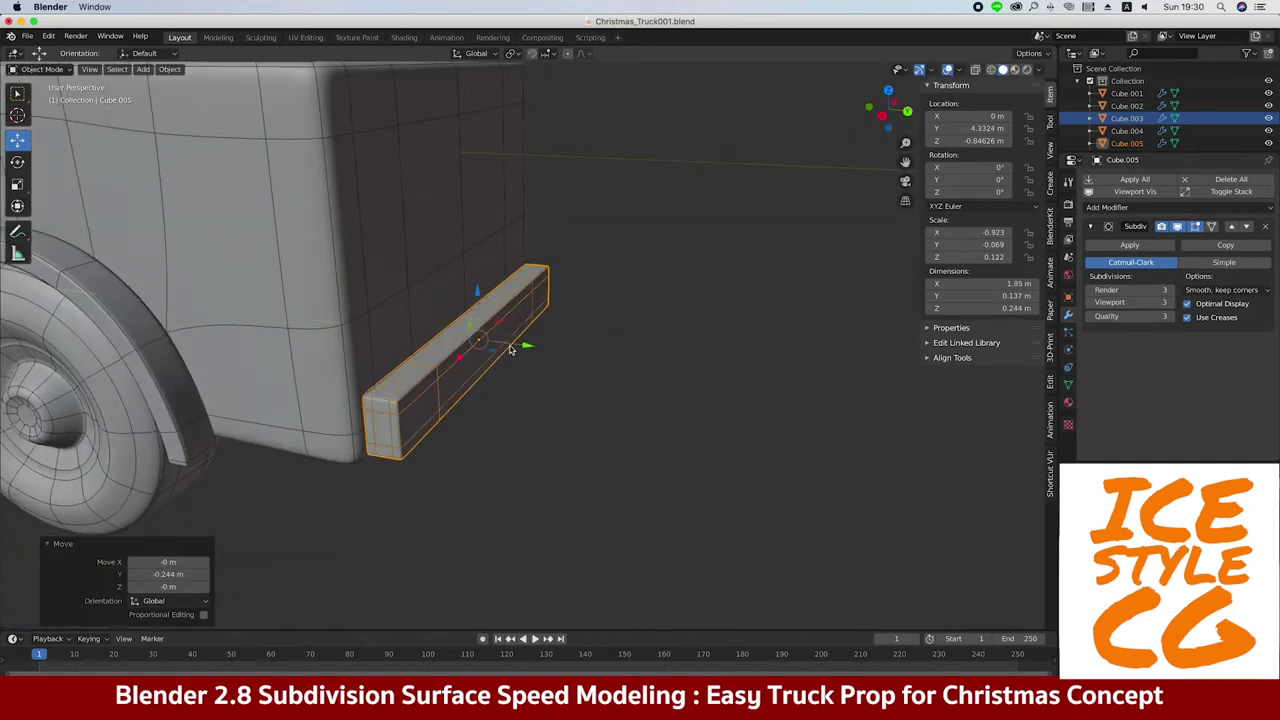
Duplicate the rear bumper and raise the copy along Z up the tailgate
{"action": "left_click", "coordinate": [506, 409]}
{"action": "scroll", "coordinate": [506, 409], "scroll_direction": "down", "scroll_amount": 3}
{"action": "middle_click_drag", "start_coordinate": [506, 409], "coordinate": [457, 407]}
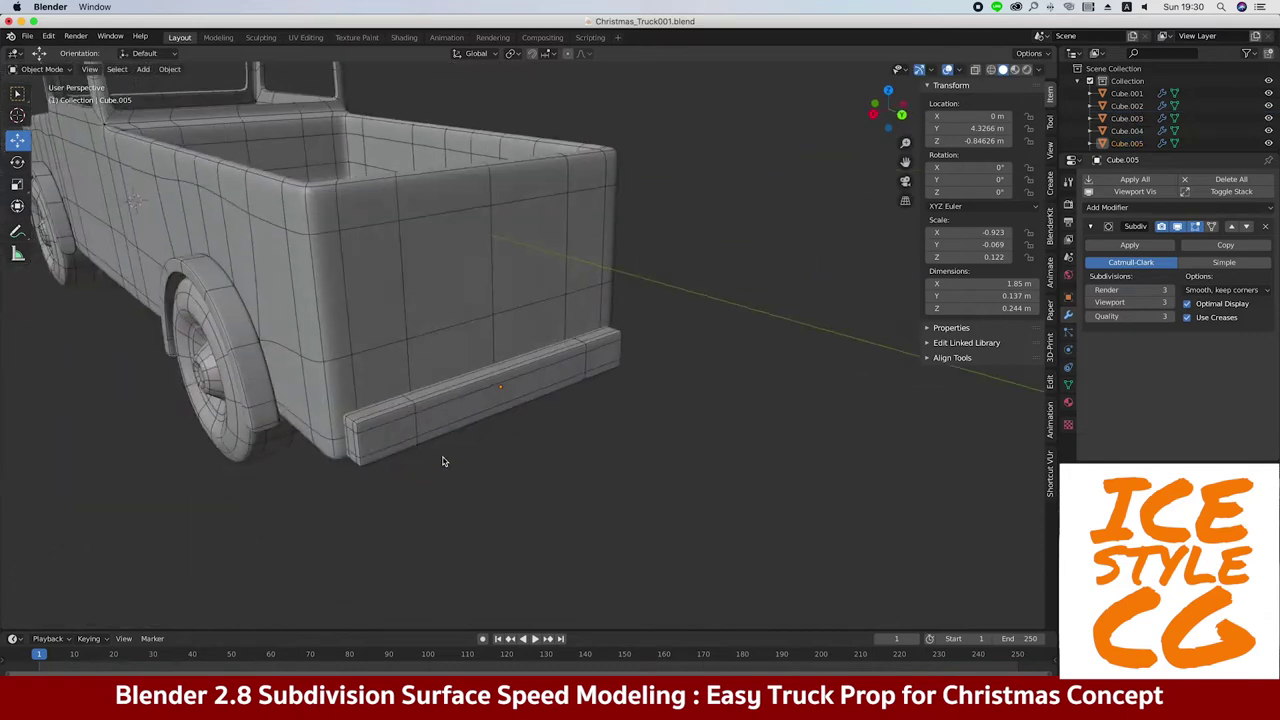
{"action": "left_click", "coordinate": [457, 407]}
{"action": "key", "text": "shift+d"}
{"action": "right_click", "coordinate": [460, 316]}
{"action": "key", "text": "g"}
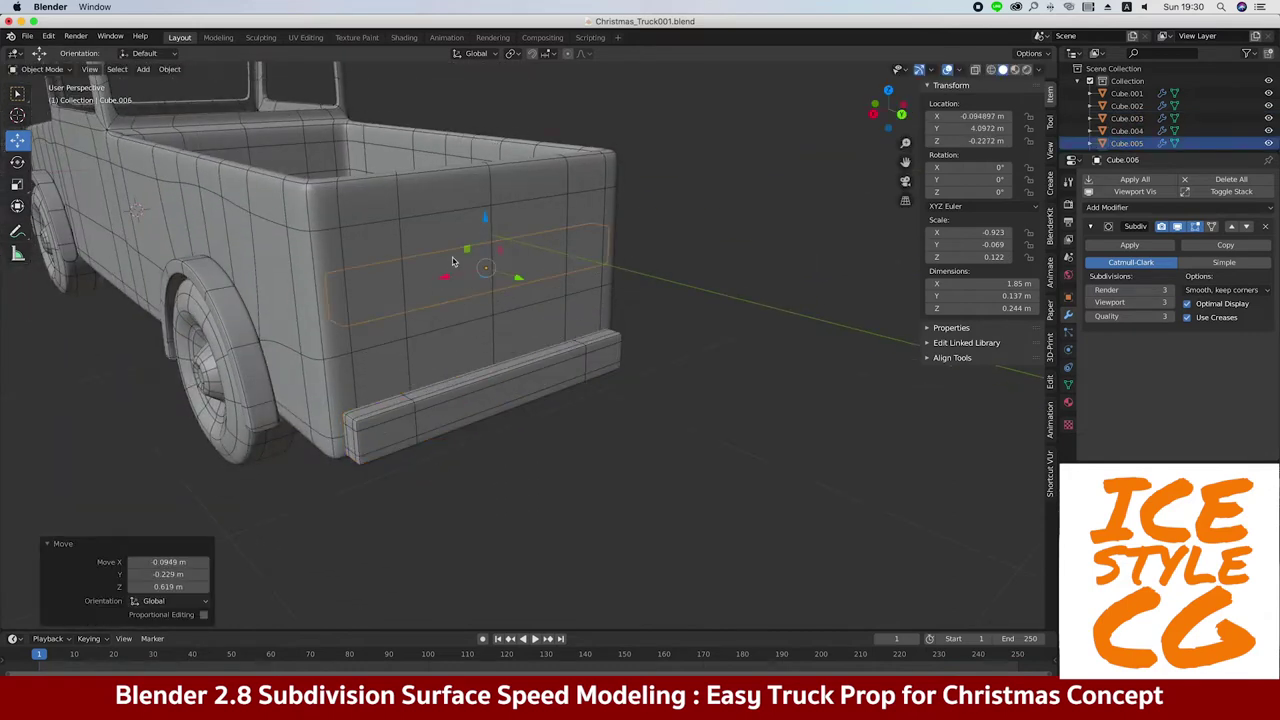
{"action": "key", "text": "ctrl+z"}
{"action": "key", "text": "g"}
{"action": "key", "text": "z"}
{"action": "left_click", "coordinate": [440, 268]}
Rotate the raised bar 90° upright and slide it along X onto the rear corner
{"action": "key", "text": "KP_1"}
{"action": "key", "text": "ctrl+KP_1"}
{"action": "key", "text": "r"}
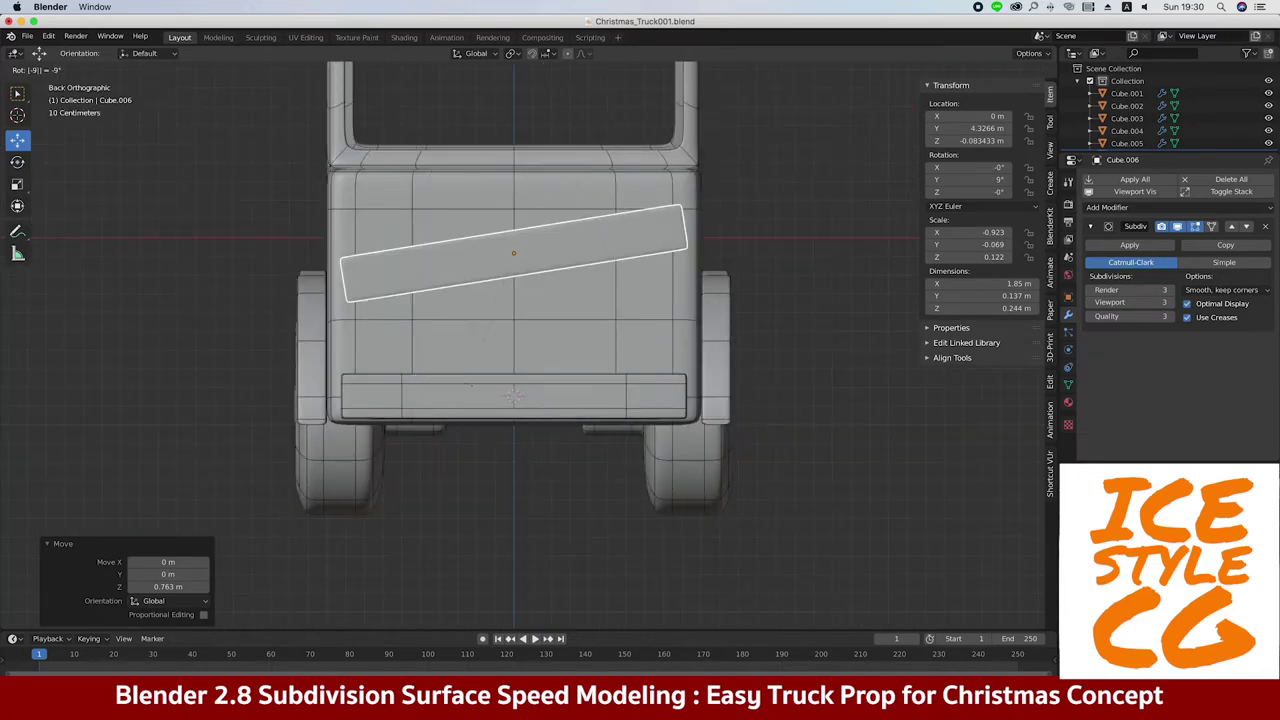
{"action": "key", "text": "0"}
{"action": "key", "text": "Return"}
{"action": "key", "text": "g"}
{"action": "key", "text": "x"}
{"action": "left_click", "coordinate": [363, 243]}
In see-through Edit Mode, select the upright bar's top edge to move it
{"action": "key", "text": "Tab"}
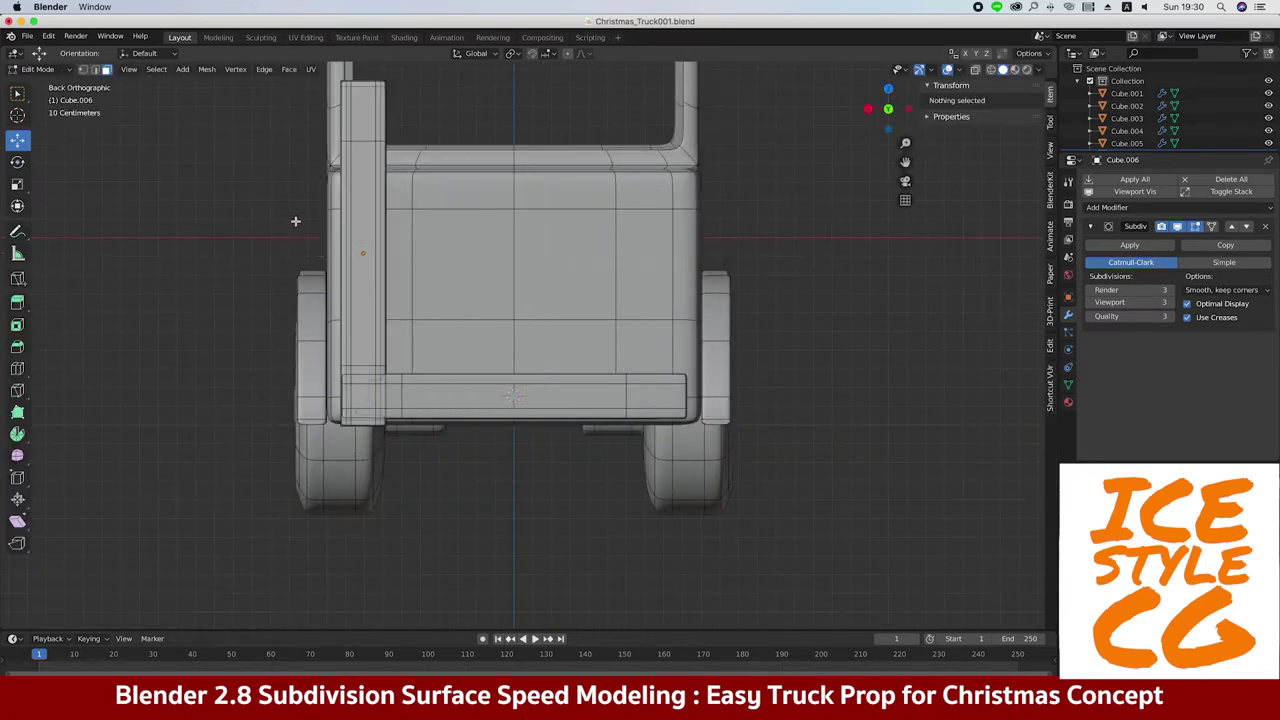
{"action": "key", "text": "alt+z"}
{"action": "middle_click_drag", "start_coordinate": [295, 221], "coordinate": [388, 300], "text": "shift"}
{"action": "left_click", "coordinate": [455, 191]}
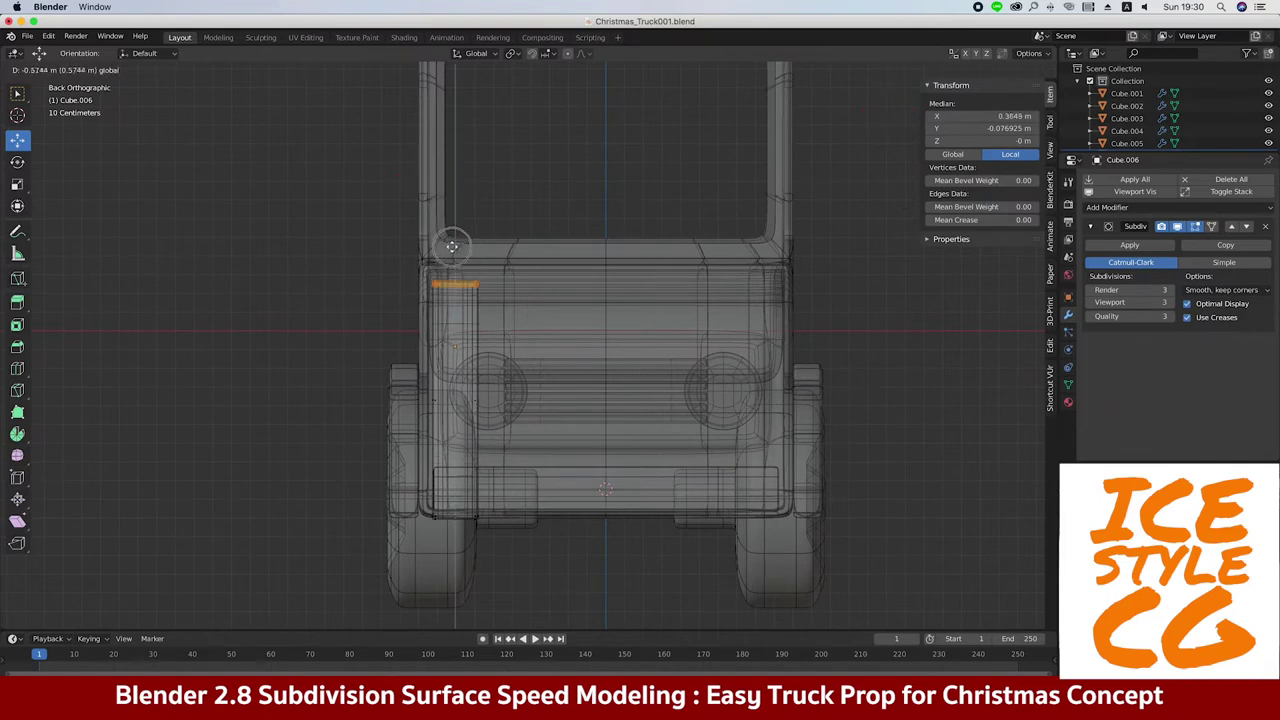
Shorten the upright bar by lowering its top edge and raising its bottom edge
{"action": "left_click", "coordinate": [452, 243]}
{"action": "left_click", "coordinate": [455, 496]}
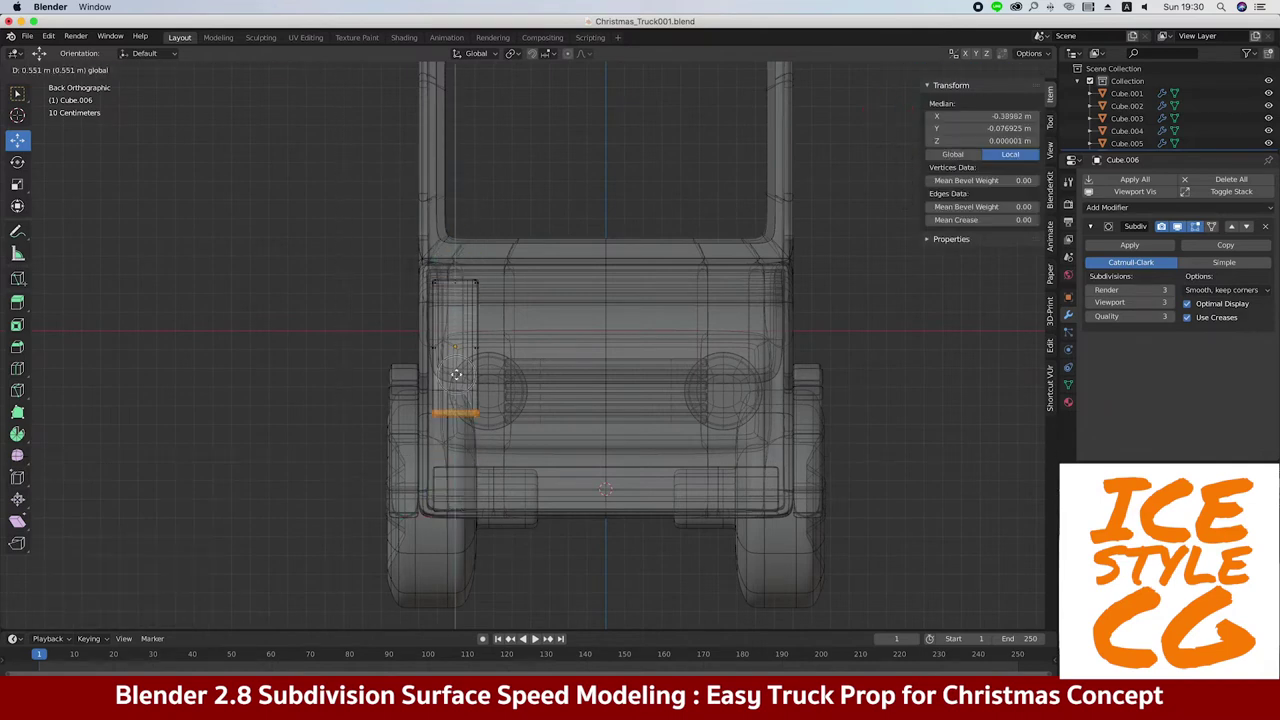
{"action": "left_click", "coordinate": [454, 318]}
{"action": "key", "text": "alt+z"}
{"action": "mouse_move", "coordinate": [454, 318]}
{"action": "middle_mouse_down"}
{"action": "mouse_move", "coordinate": [457, 357]}
{"action": "mouse_move", "coordinate": [280, 200]}
{"action": "mouse_move", "coordinate": [440, 310]}
{"action": "mouse_move", "coordinate": [406, 326]}
{"action": "mouse_move", "coordinate": [417, 302]}
{"action": "mouse_move", "coordinate": [414, 336]}
{"action": "middle_mouse_up"}
{"action": "scroll", "coordinate": [469, 317], "scroll_direction": "up", "scroll_amount": 3}
{"action": "key", "text": "Tab"}
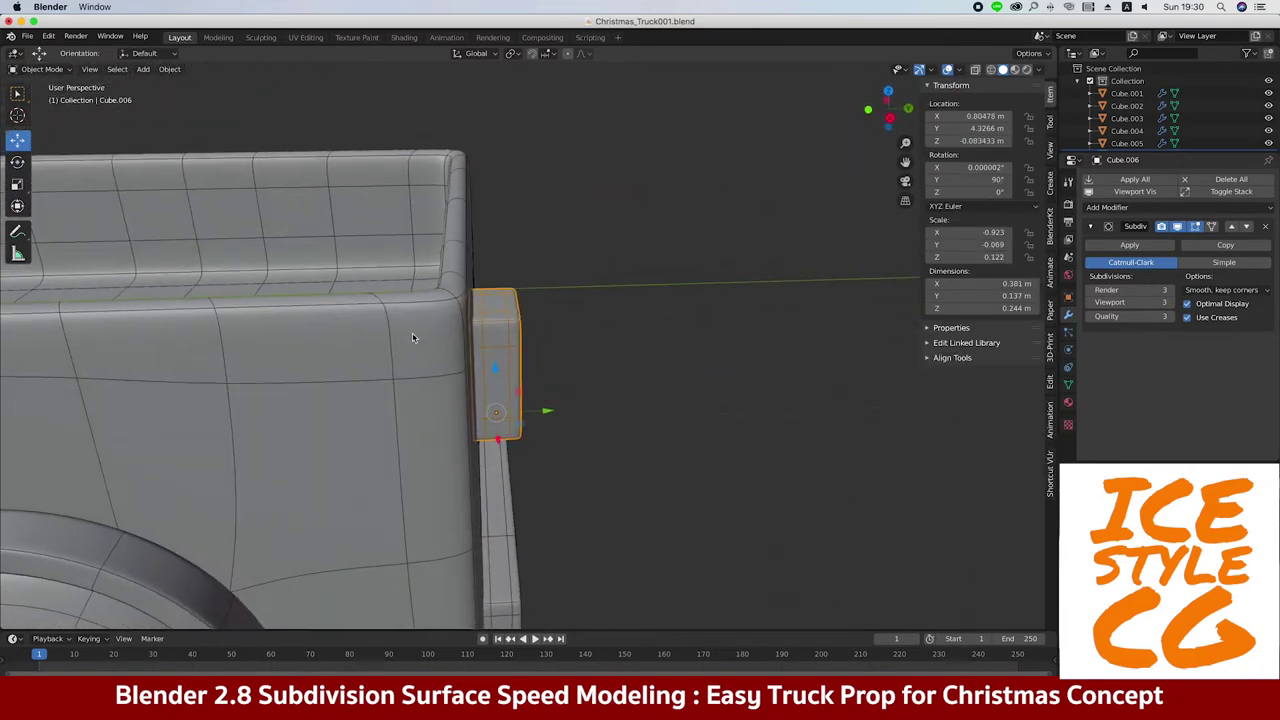
Scale the block to Y 0.608 and X 0.732 to form a small tail light
{"action": "left_click", "coordinate": [533, 416]}
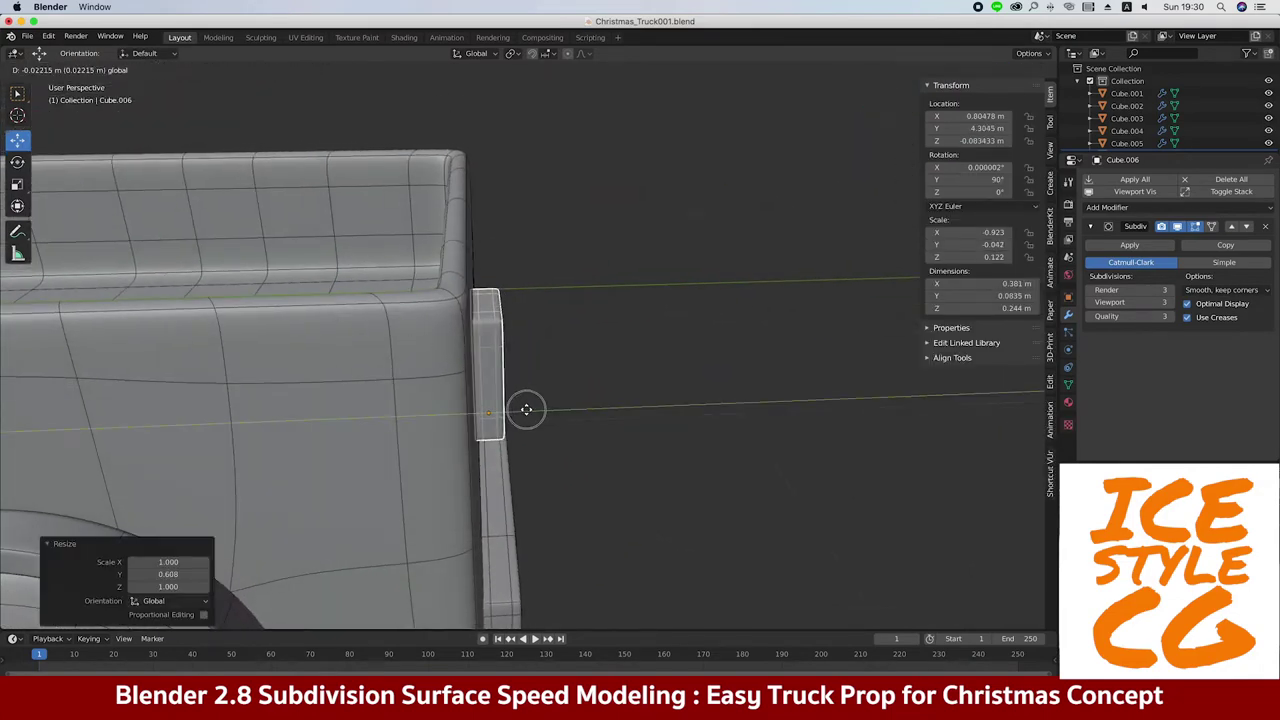
{"action": "left_click", "coordinate": [526, 409]}
{"action": "mouse_move", "coordinate": [526, 409]}
{"action": "middle_mouse_down"}
{"action": "mouse_move", "coordinate": [536, 244]}
{"action": "mouse_move", "coordinate": [244, 350]}
{"action": "middle_mouse_up"}
{"action": "left_click", "coordinate": [536, 244]}
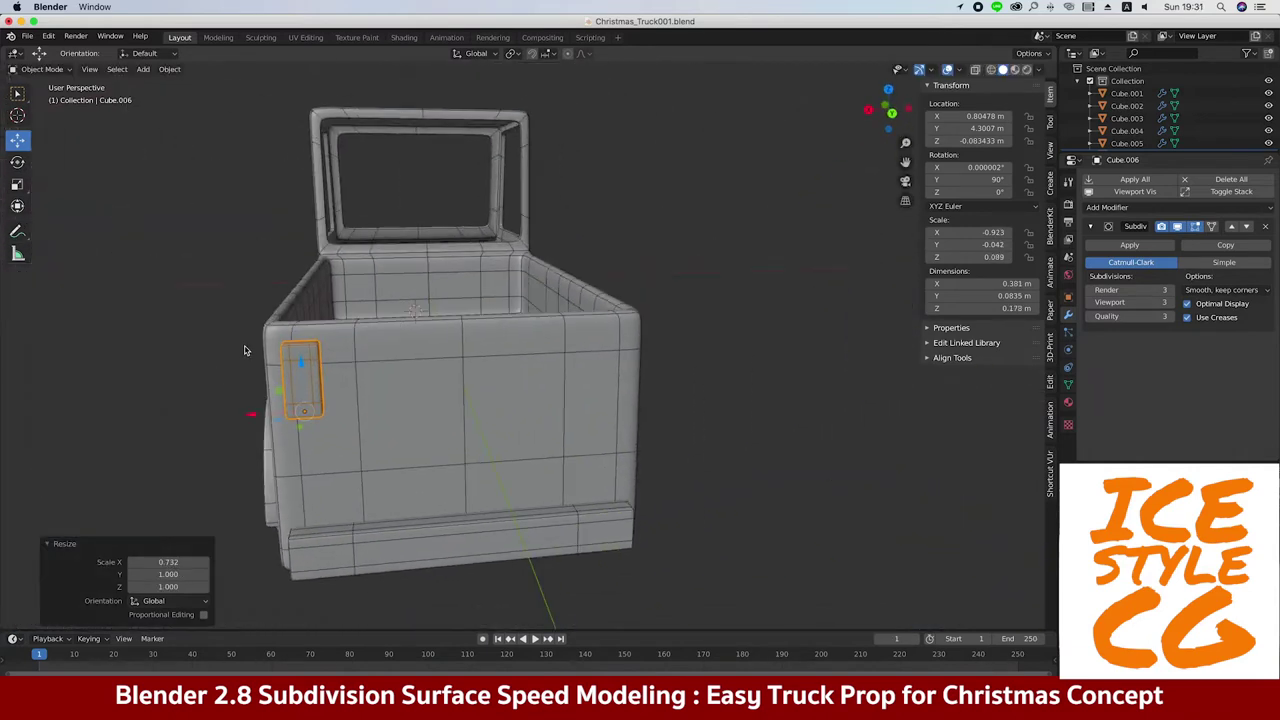
Add a Mirror modifier to the tail light with Cube as the Mirror Object
{"action": "left_click", "coordinate": [1136, 207]}
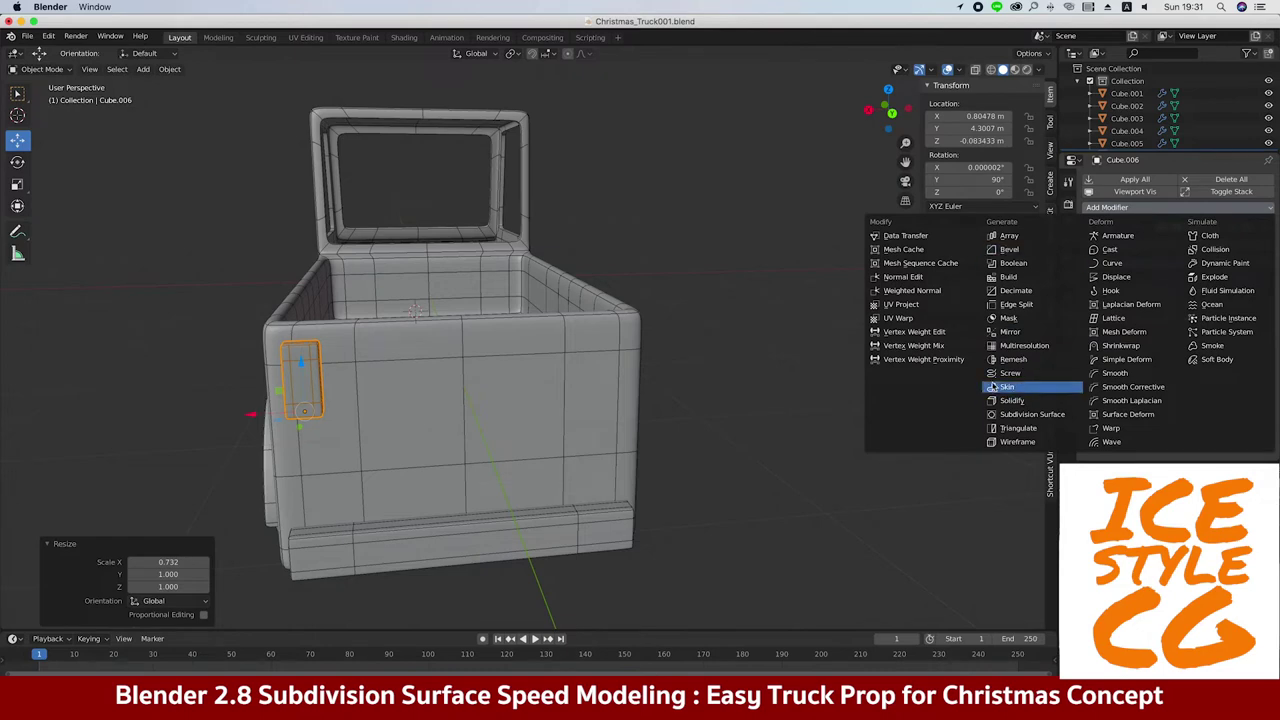
{"action": "left_click", "coordinate": [1008, 332]}
{"action": "scroll", "coordinate": [1220, 350], "scroll_direction": "down", "scroll_amount": 3}
{"action": "left_click", "coordinate": [1264, 322]}
{"action": "left_click", "coordinate": [605, 390]}
{"action": "mouse_move", "coordinate": [605, 390]}
{"action": "middle_mouse_down"}
{"action": "mouse_move", "coordinate": [480, 345]}
{"action": "mouse_move", "coordinate": [333, 205]}
{"action": "mouse_move", "coordinate": [291, 283]}
{"action": "mouse_move", "coordinate": [226, 274]}
{"action": "mouse_move", "coordinate": [308, 292]}
{"action": "mouse_move", "coordinate": [246, 277]}
{"action": "mouse_move", "coordinate": [200, 291]}
{"action": "mouse_move", "coordinate": [327, 318]}
{"action": "mouse_move", "coordinate": [303, 293]}
{"action": "mouse_move", "coordinate": [437, 463]}
{"action": "middle_mouse_up"}
{"action": "scroll", "coordinate": [333, 209], "scroll_direction": "down", "scroll_amount": 5}
{"action": "key", "text": "shift+a"}
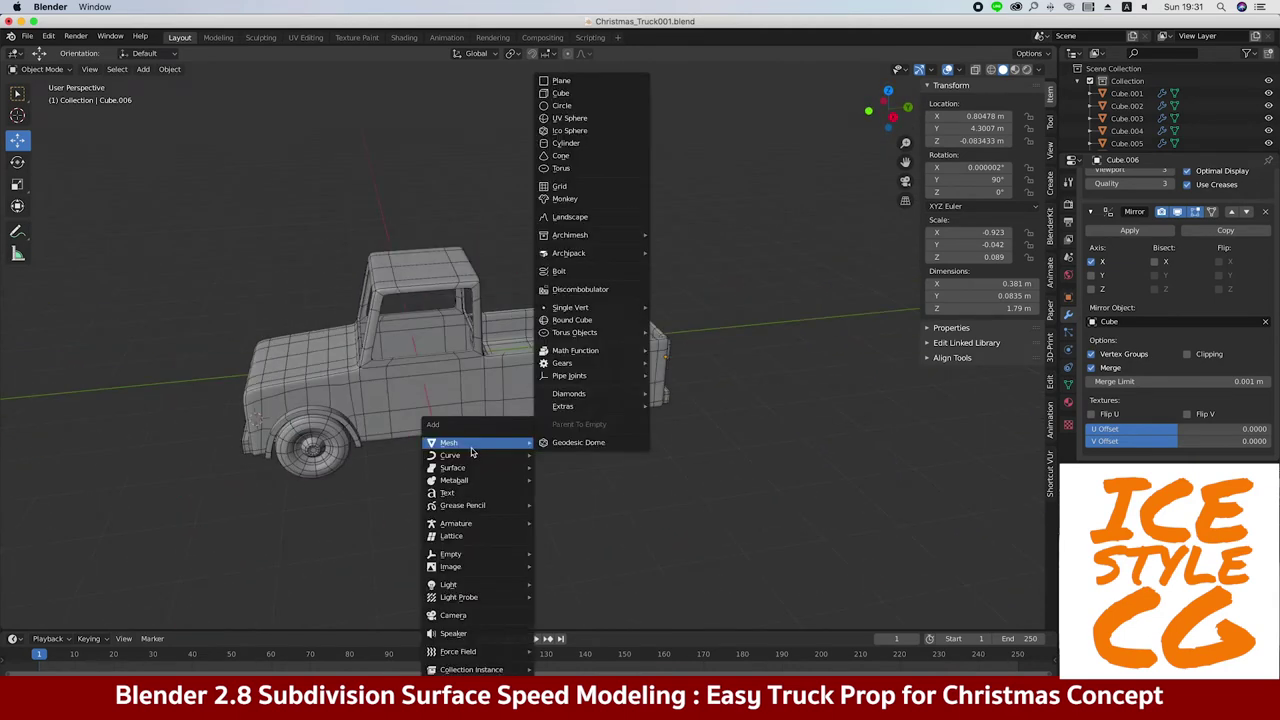
Snap the 3D cursor to the selected vertices along the top of the bed's side wall
{"action": "left_click", "coordinate": [534, 368]}
{"action": "key", "text": "Tab"}
{"action": "scroll", "coordinate": [534, 368], "scroll_direction": "up", "scroll_amount": 4}
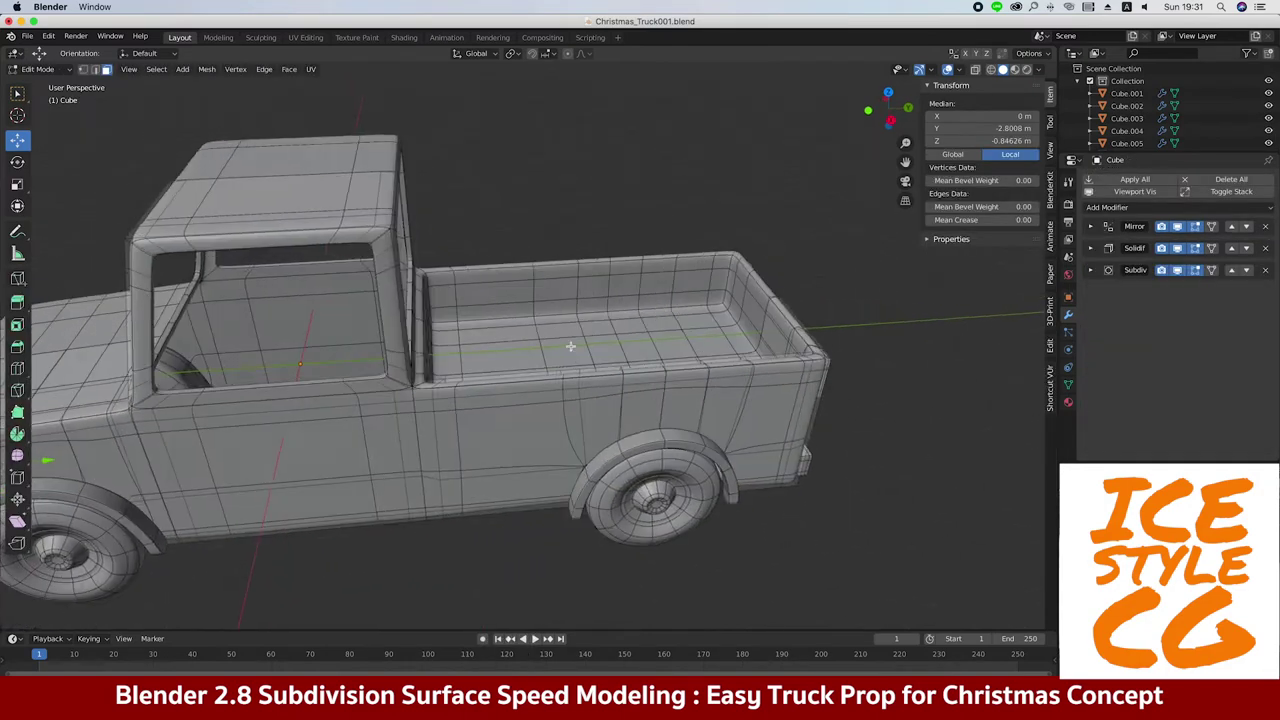
{"action": "scroll", "coordinate": [571, 343], "scroll_direction": "up", "scroll_amount": 4}
{"action": "middle_click_drag", "start_coordinate": [597, 388], "coordinate": [503, 378]}
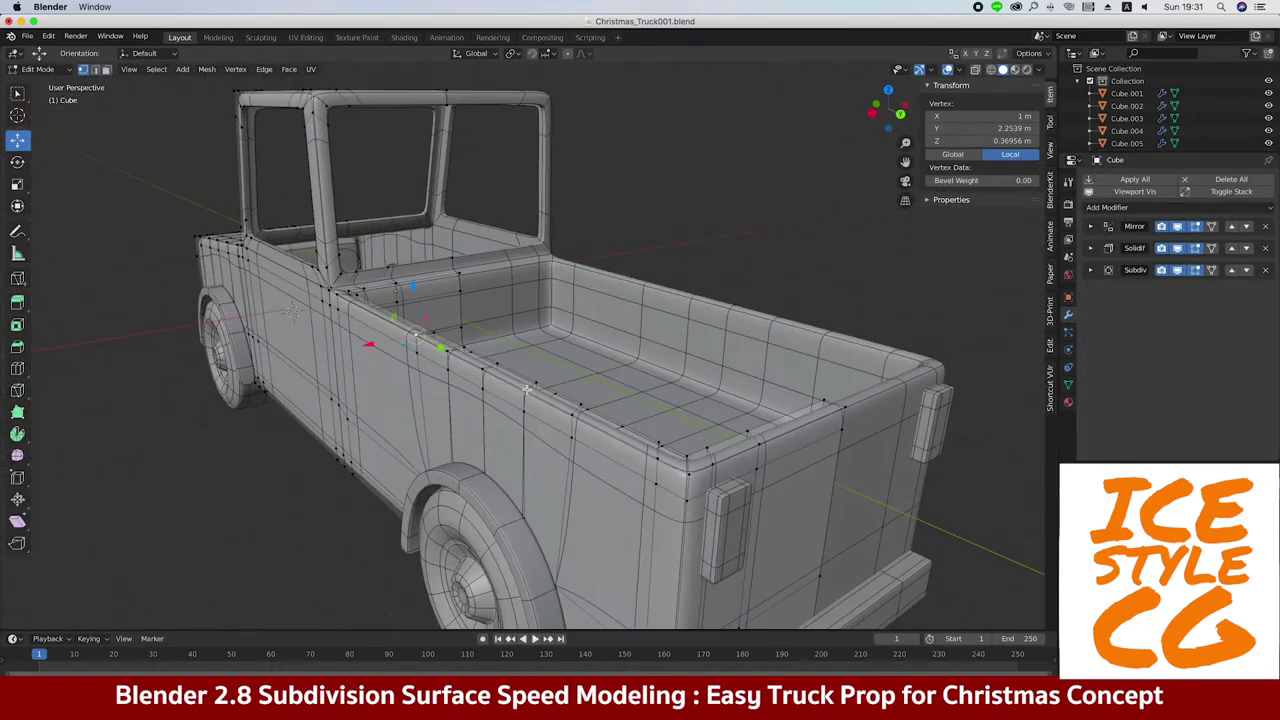
{"action": "left_click", "coordinate": [526, 390], "text": "ctrl"}
{"action": "key", "text": "shift+s"}
{"action": "left_click", "coordinate": [494, 459]}
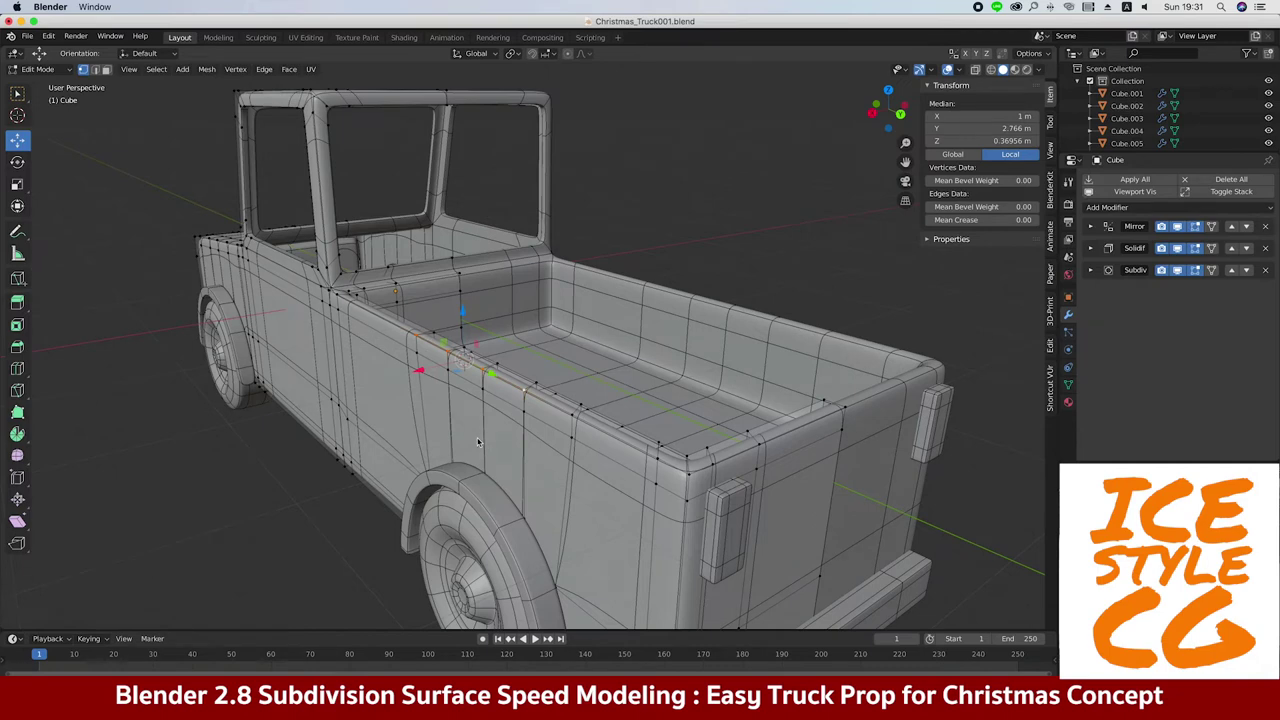
{"action": "key", "text": "Tab"}
Add a cube at the cursor, scale it to 0.17, and raise it above the bed side
{"action": "key", "text": "shift+a"}
{"action": "left_click", "coordinate": [470, 62]}
{"action": "scroll", "coordinate": [223, 338], "scroll_direction": "down", "scroll_amount": 10}
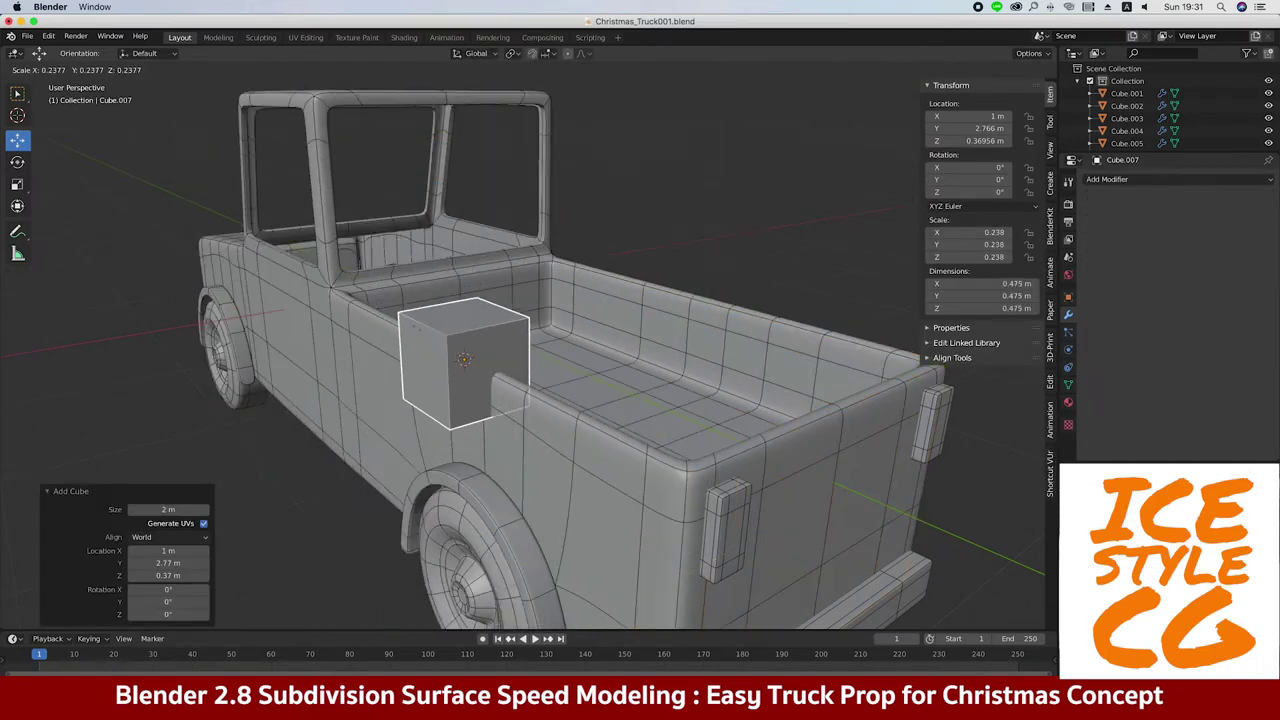
{"action": "type", "text": "s0.17"}
{"action": "key", "text": "Return"}
{"action": "key", "text": "KP_3"}
{"action": "key", "text": "g"}
{"action": "key", "text": "z"}
{"action": "left_click", "coordinate": [645, 220]}
Stretch the cube along Y into a long rail matching the bed's length
{"action": "key", "text": "s"}
{"action": "key", "text": "y"}
{"action": "left_click", "coordinate": [642, 295]}
{"action": "key", "text": "s"}
{"action": "key", "text": "y"}
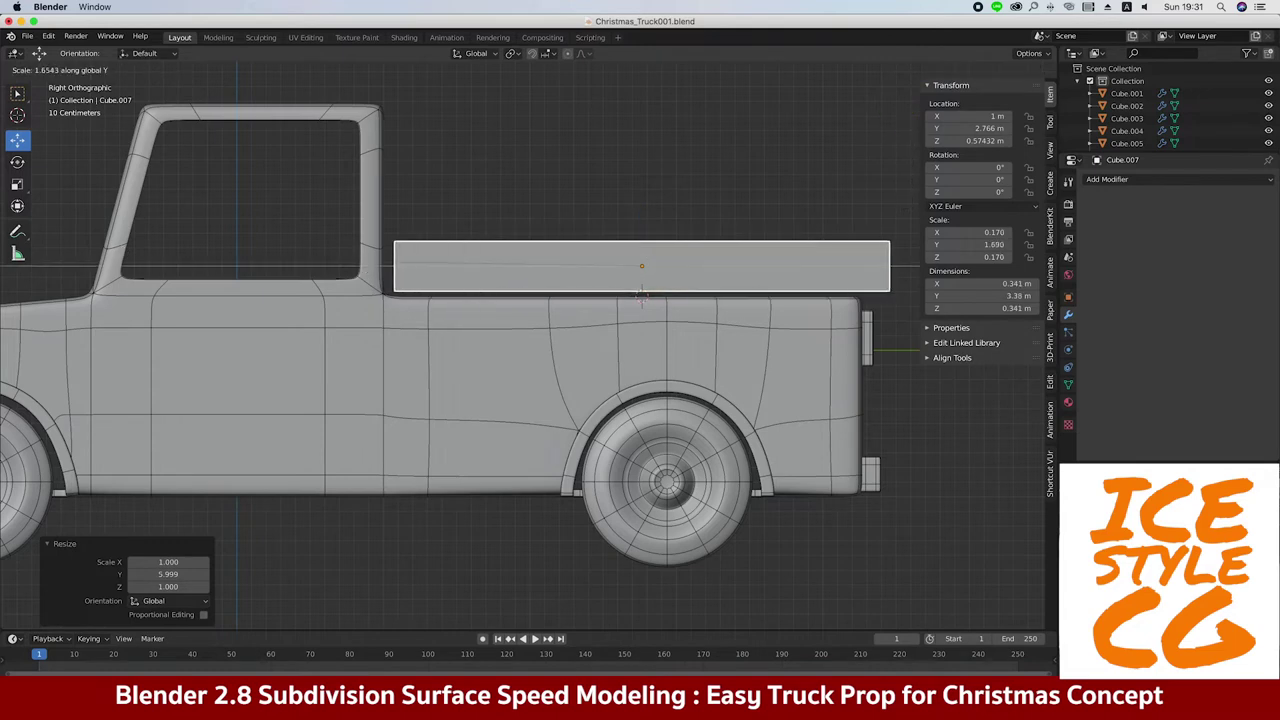
{"action": "left_click", "coordinate": [287, 265]}
{"action": "key", "text": "KP_1"}
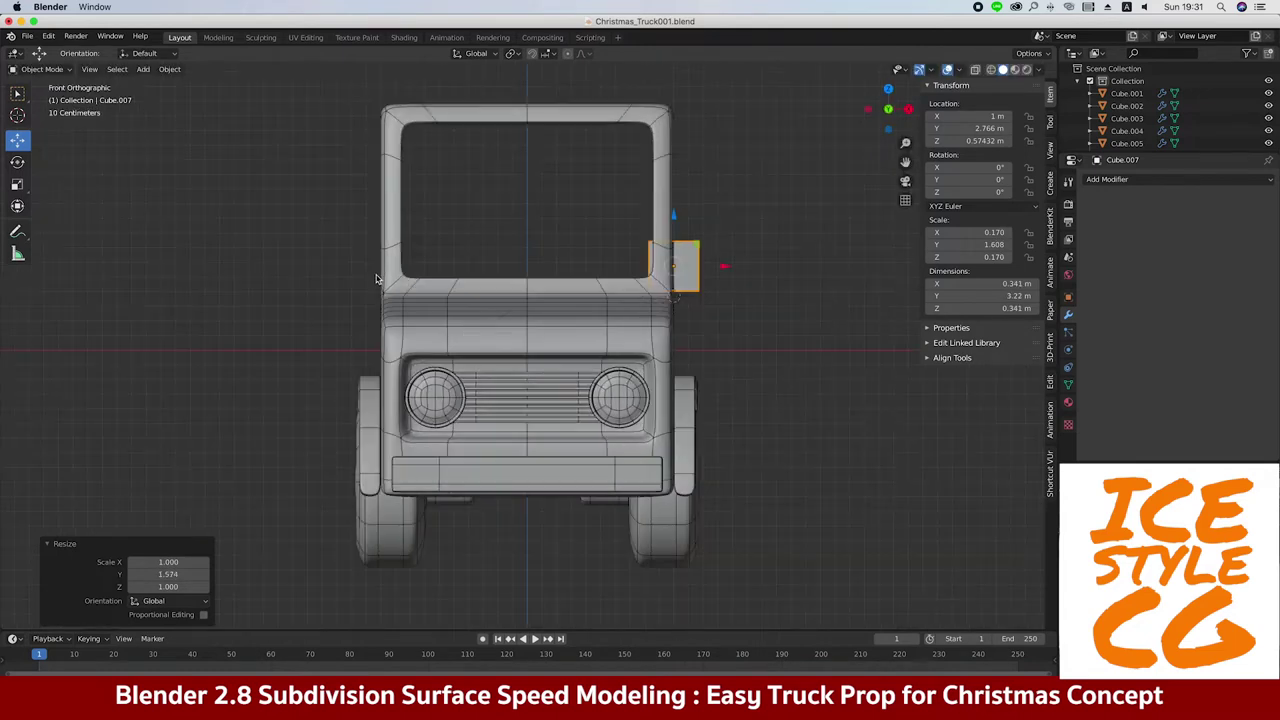
{"action": "key", "text": "ctrl+KP_1"}
Narrow the rail along X into a thin board aligned over the bed's side wall
{"action": "key", "text": "s"}
{"action": "key", "text": "x"}
{"action": "left_click", "coordinate": [385, 268]}
{"action": "key", "text": "g"}
{"action": "key", "text": "x"}
{"action": "left_click", "coordinate": [357, 266]}
{"action": "mouse_move", "coordinate": [357, 266]}
{"action": "middle_mouse_down"}
{"action": "mouse_move", "coordinate": [396, 272]}
{"action": "mouse_move", "coordinate": [497, 248]}
{"action": "middle_mouse_up"}
{"action": "scroll", "coordinate": [396, 272], "scroll_direction": "up", "scroll_amount": 3}
{"action": "scroll", "coordinate": [396, 272], "scroll_direction": "down", "scroll_amount": 3}
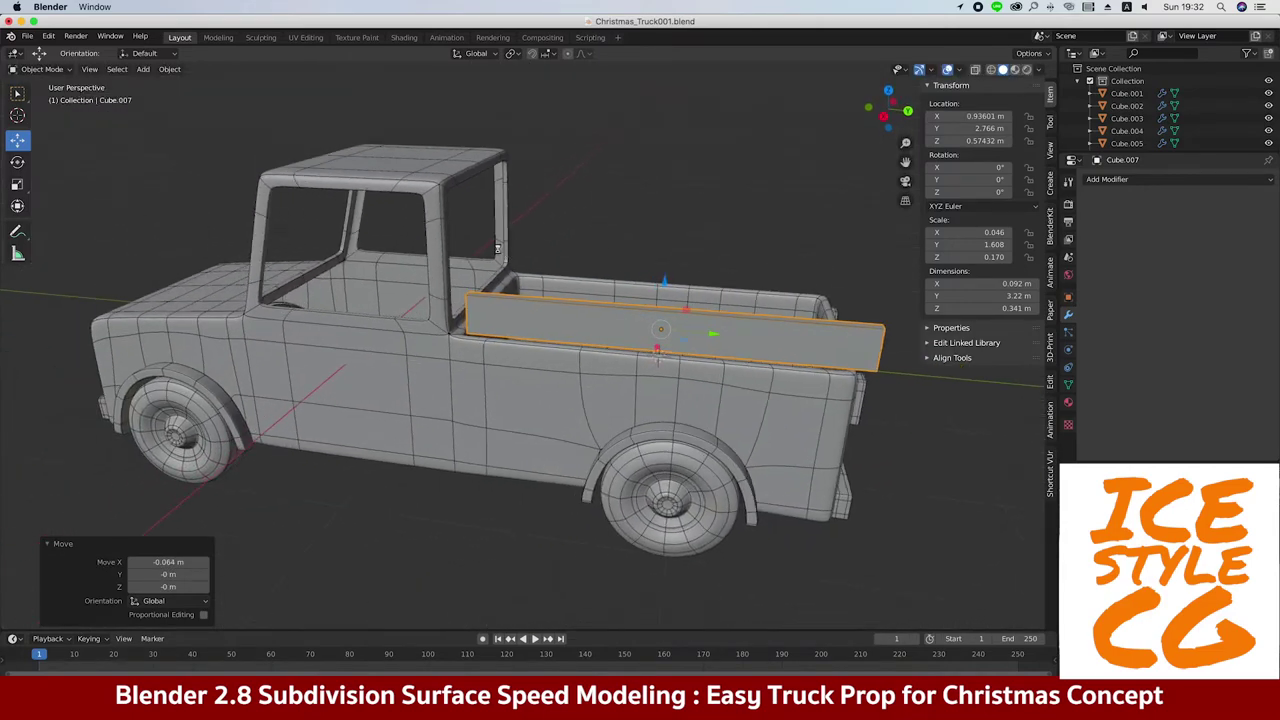
Pull the rail's rear and front ends inward along Y so it fits the bed
{"action": "key", "text": "KP_3"}
{"action": "key", "text": "Tab"}
{"action": "key", "text": "alt+a"}
{"action": "left_click", "coordinate": [826, 270]}
{"action": "key", "text": "g"}
{"action": "key", "text": "y"}
{"action": "left_click", "coordinate": [817, 283]}
{"action": "left_click_drag", "start_coordinate": [410, 218], "coordinate": [432, 320]}
{"action": "key", "text": "g"}
{"action": "key", "text": "y"}
{"action": "left_click", "coordinate": [432, 284]}
{"action": "key", "text": "Tab"}
{"action": "middle_click_drag", "start_coordinate": [432, 284], "coordinate": [516, 308]}
Add two centred loop cuts to the rail and widen its middle section lengthwise
{"action": "key", "text": "Tab"}
{"action": "middle_click_drag", "start_coordinate": [537, 259], "coordinate": [560, 270]}
{"action": "key", "text": "alt+z"}
{"action": "key", "text": "ctrl+r"}
{"action": "left_click", "coordinate": [589, 285]}
{"action": "right_click", "coordinate": [589, 285]}
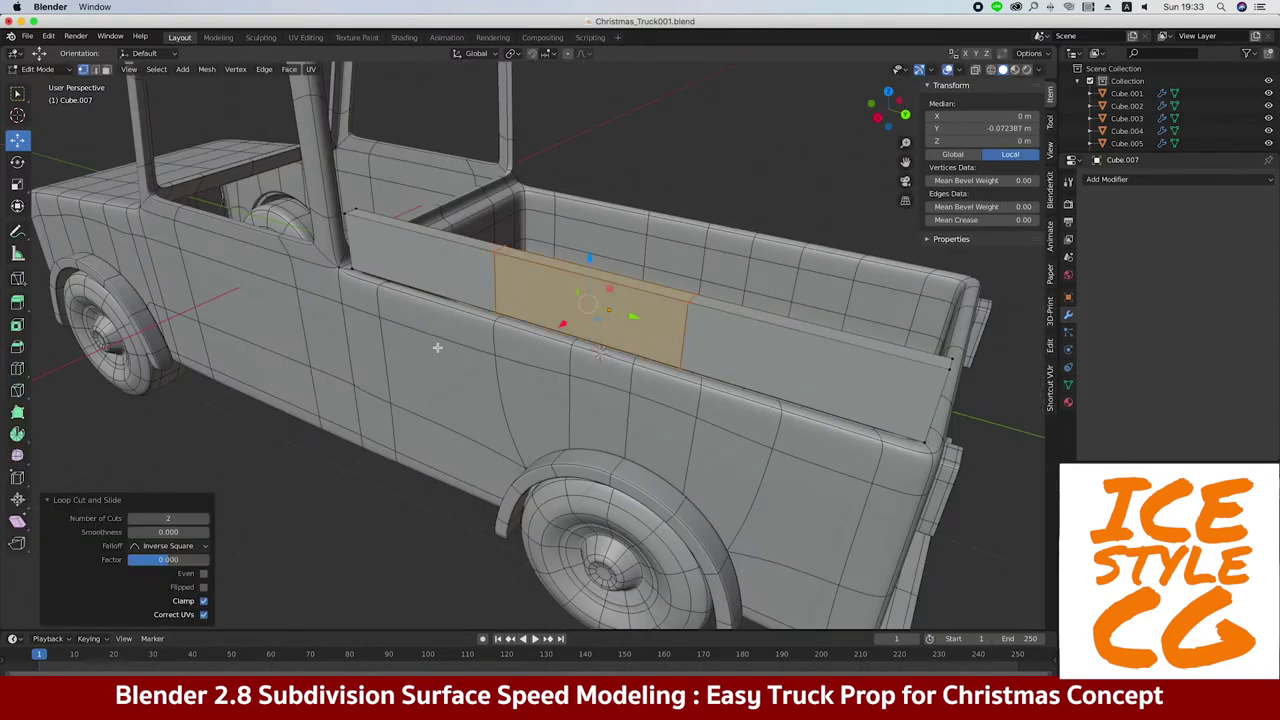
{"action": "key", "text": "s"}
{"action": "key", "text": "y"}
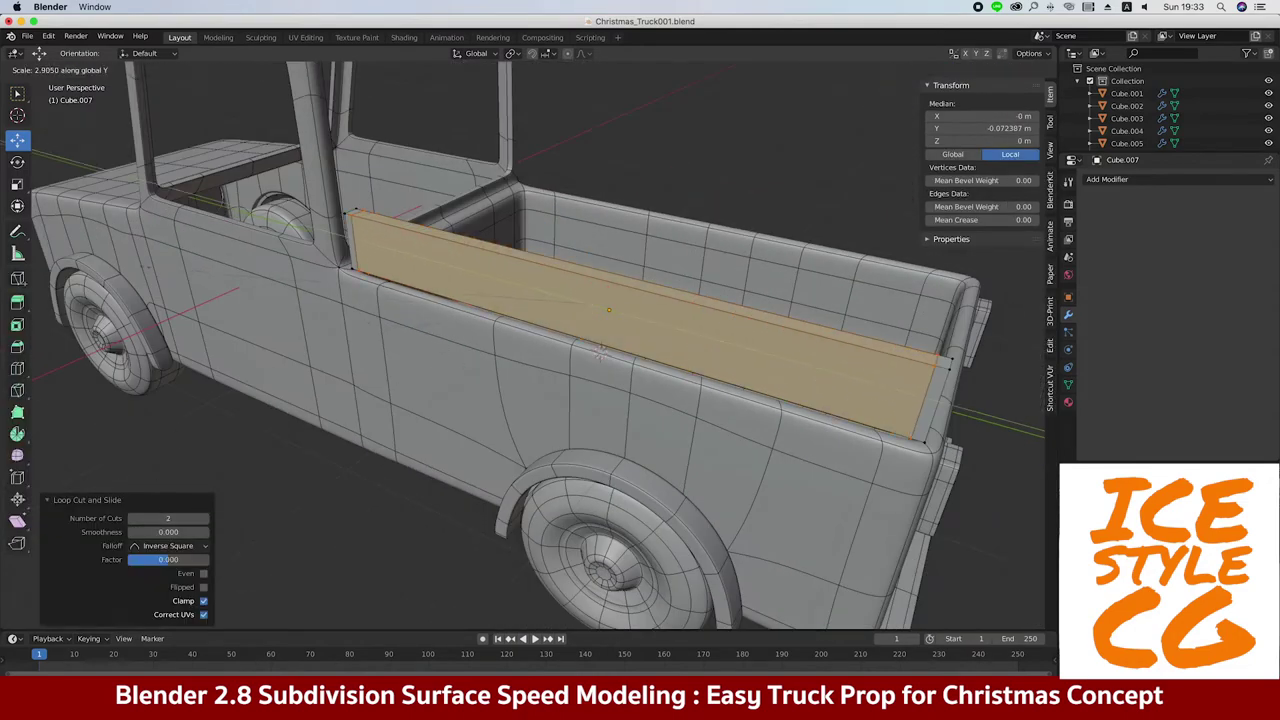
{"action": "left_click", "coordinate": [600, 352]}
Add another centred loop cut along the rail and scale the board to a shorter height
{"action": "middle_click_drag", "start_coordinate": [600, 352], "coordinate": [596, 329]}
{"action": "key", "text": "ctrl+r"}
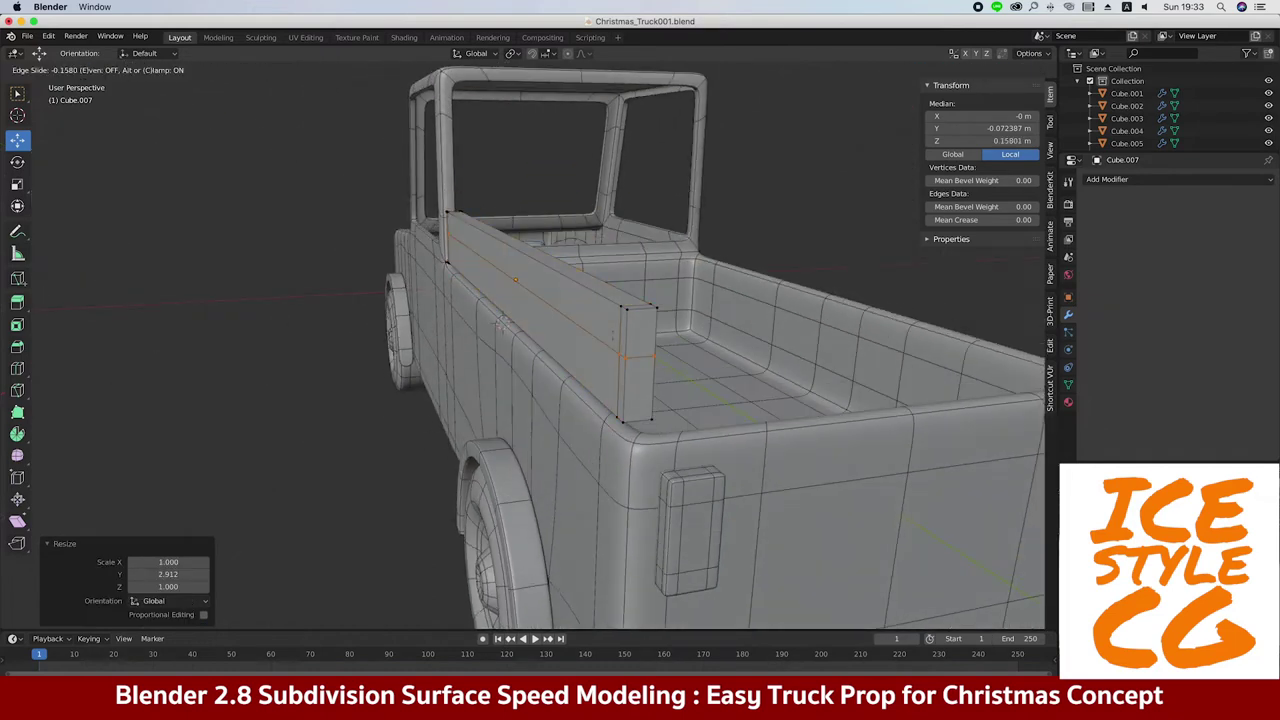
{"action": "left_click", "coordinate": [608, 326]}
{"action": "right_click", "coordinate": [608, 326]}
{"action": "key", "text": "s"}
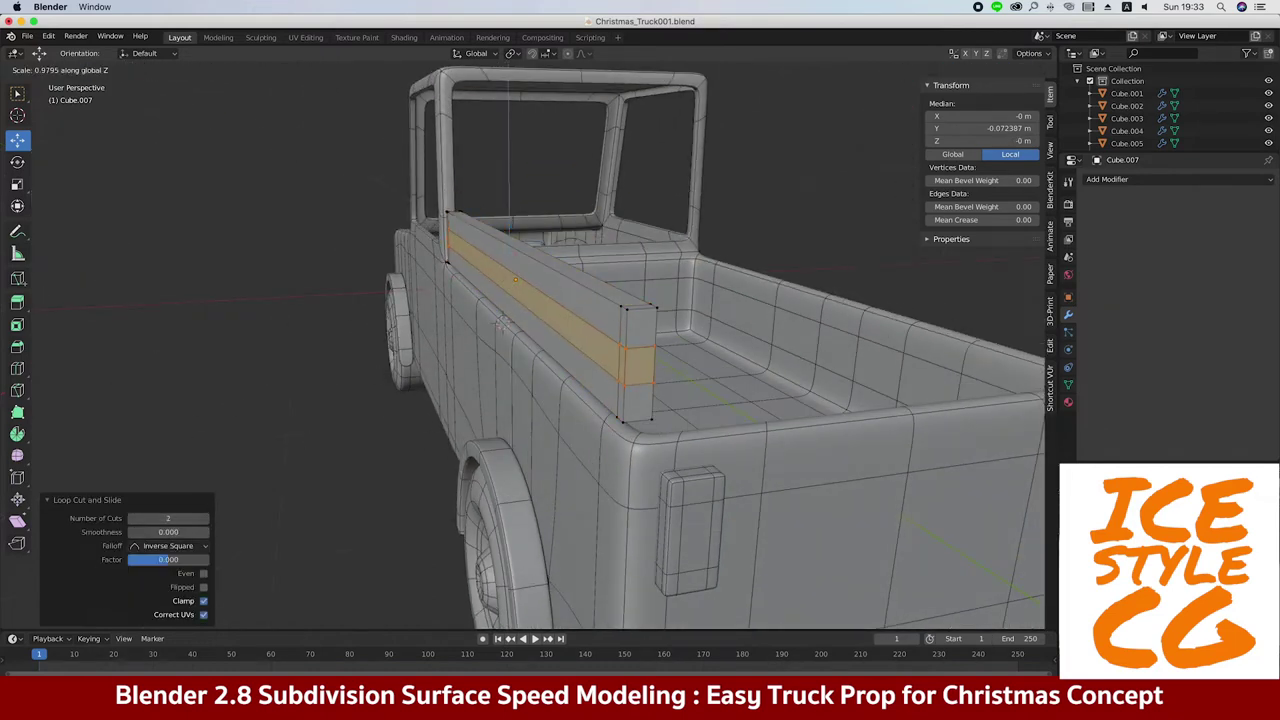
{"action": "left_click", "coordinate": [157, 363]}
{"action": "key", "text": "s"}
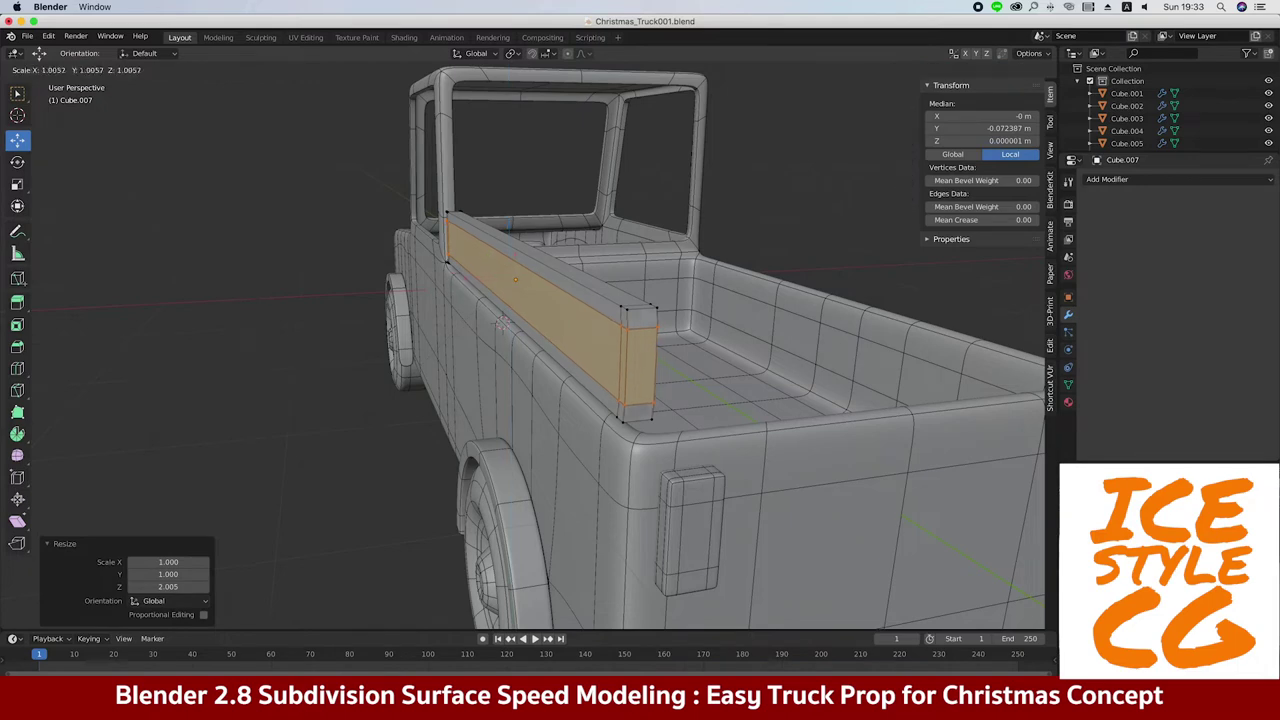
{"action": "left_click", "coordinate": [194, 334]}
Cut one more loop across the board and add Subdivision Surface at level 3 with Optimal Display
{"action": "middle_click_drag", "start_coordinate": [194, 334], "coordinate": [305, 370]}
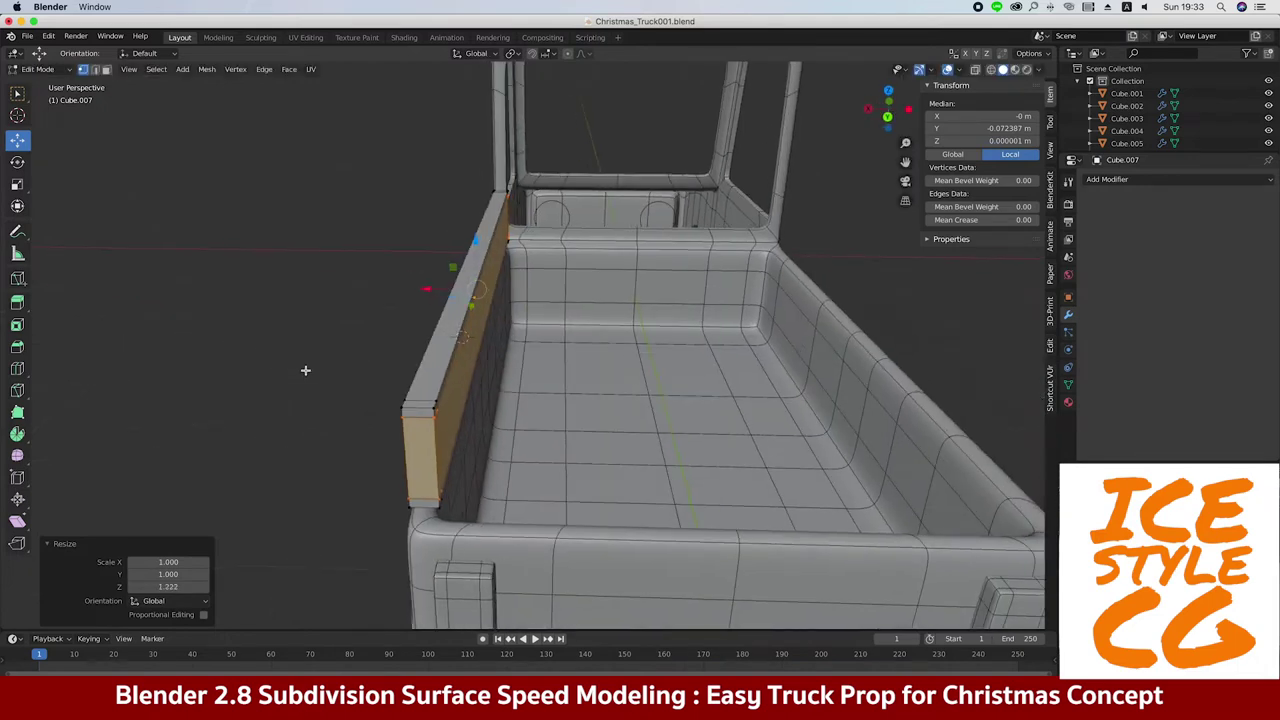
{"action": "key", "text": "ctrl+r"}
{"action": "left_click", "coordinate": [404, 410]}
{"action": "left_click", "coordinate": [1107, 179]}
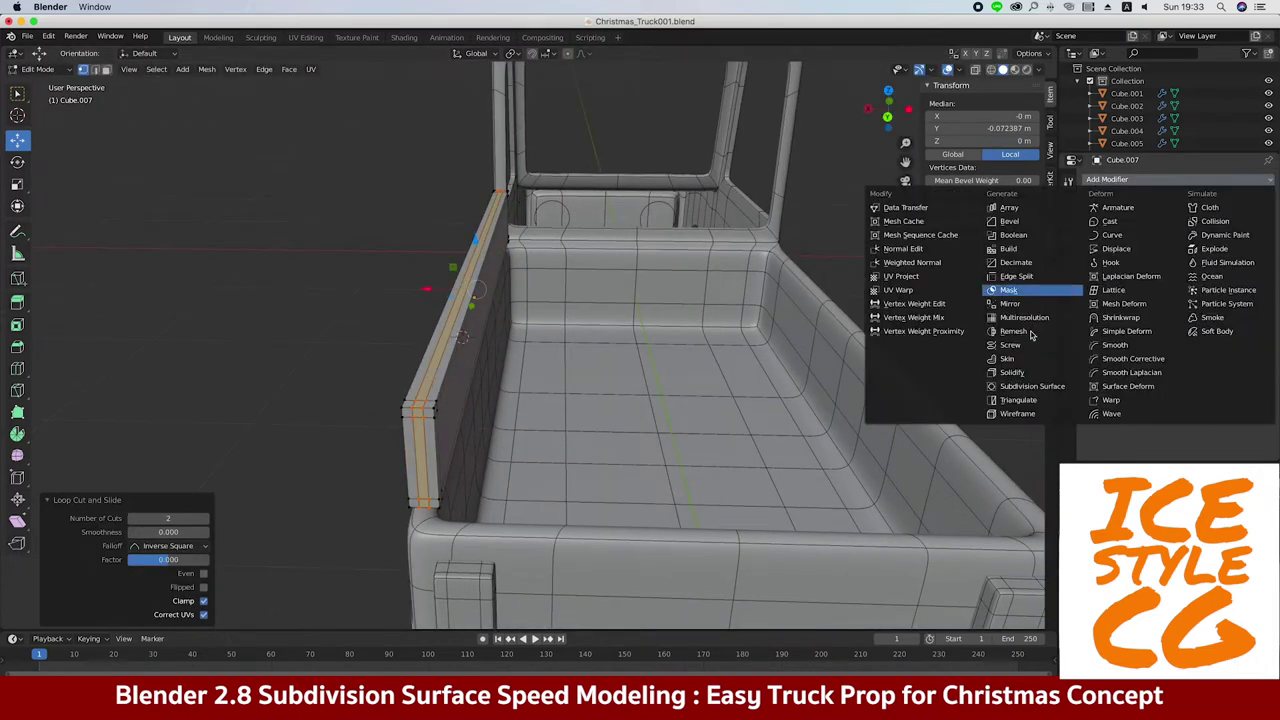
{"action": "left_click", "coordinate": [1010, 388]}
{"action": "left_click_drag", "start_coordinate": [1130, 302], "coordinate": [1187, 310]}
{"action": "left_click", "coordinate": [1187, 303]}
{"action": "key", "text": "Tab"}
{"action": "mouse_move", "coordinate": [346, 280]}
{"action": "middle_mouse_down"}
{"action": "mouse_move", "coordinate": [323, 433]}
{"action": "mouse_move", "coordinate": [366, 449]}
{"action": "middle_mouse_up"}
{"action": "key", "text": "KP_3"}
{"action": "middle_click_drag", "start_coordinate": [501, 289], "coordinate": [437, 266], "text": "shift"}
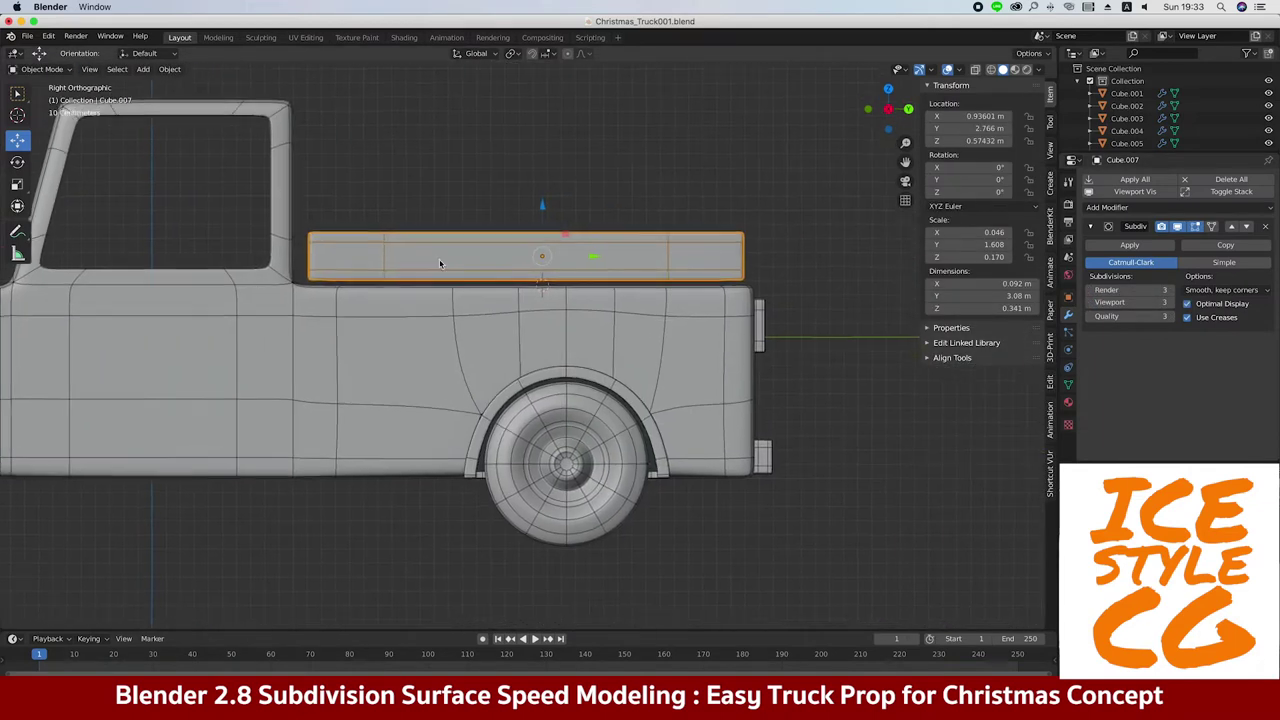
Add a new cube near the side board and shrink it to a small size
{"action": "scroll", "coordinate": [494, 206], "scroll_direction": "up", "scroll_amount": 3}
{"action": "middle_click_drag", "start_coordinate": [494, 206], "coordinate": [434, 246], "text": "shift"}
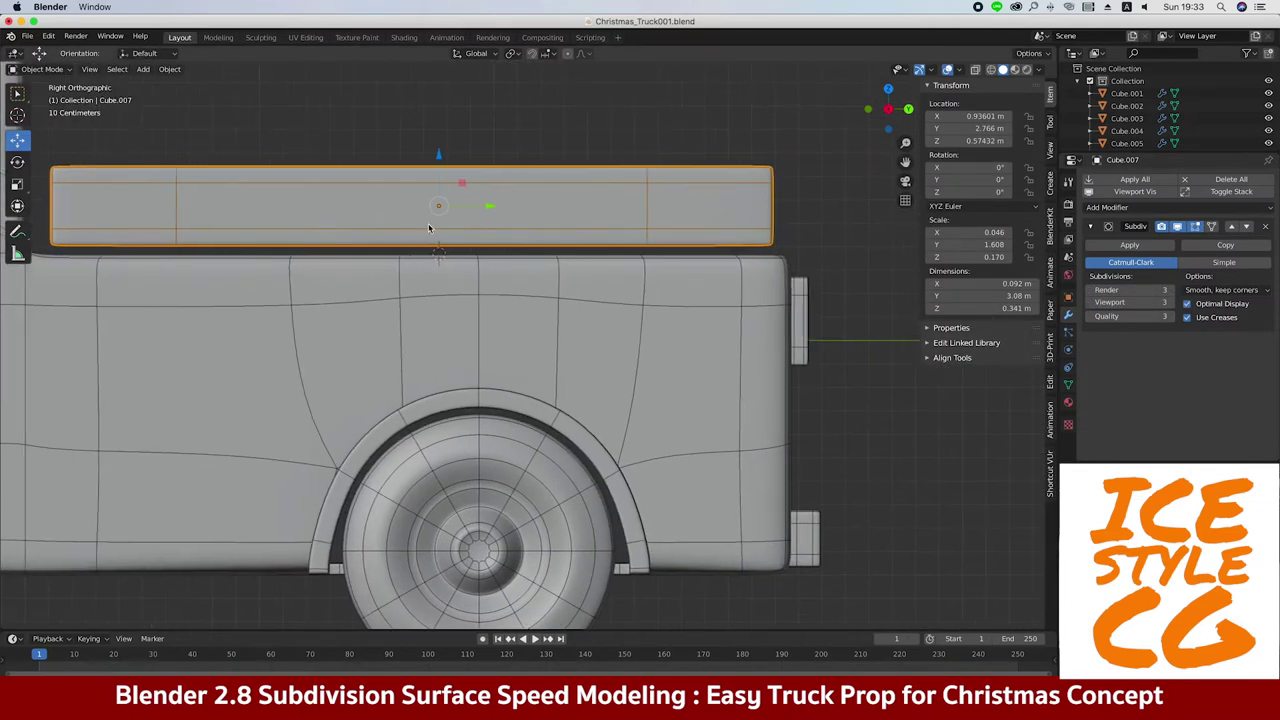
{"action": "key", "text": "shift+a"}
{"action": "left_click", "coordinate": [508, 243]}
{"action": "key", "text": "s"}
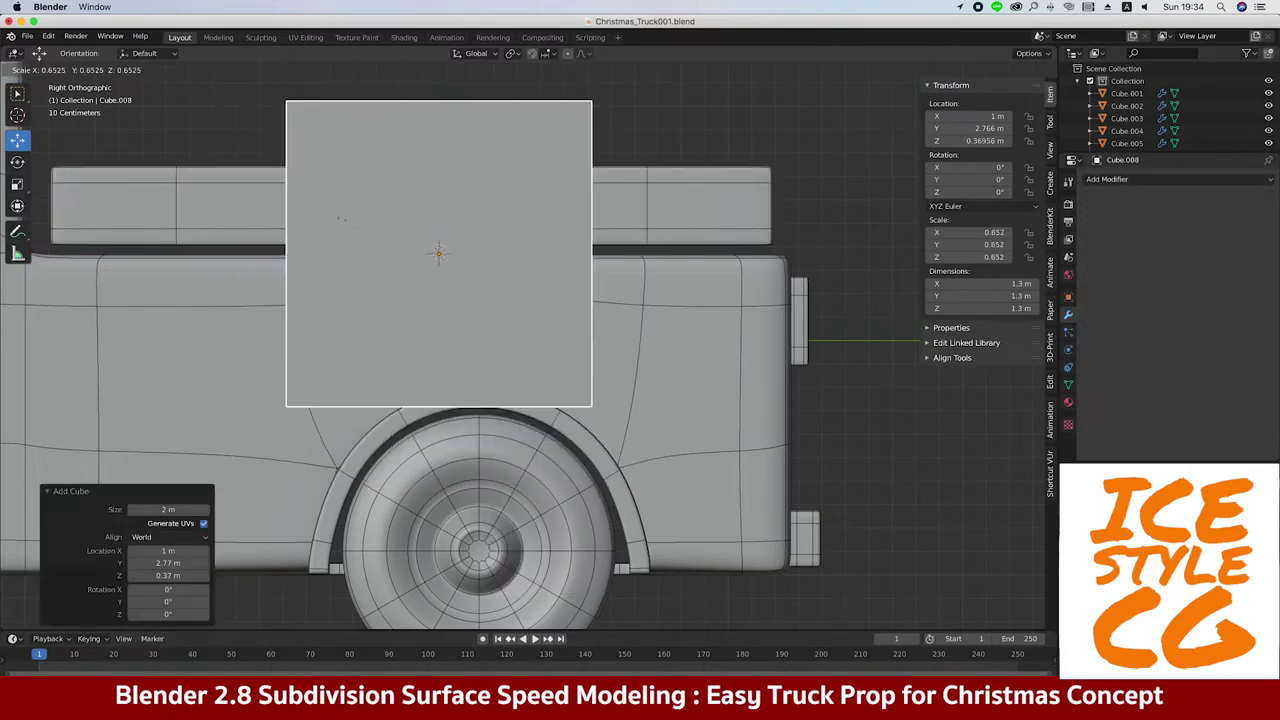
{"action": "key", "text": "Return"}
{"action": "key", "text": "KP_Decimal"}
{"action": "key", "text": "Tab"}
Select the small cube's top face, shift it along X, and shrink it to about half size
{"action": "mouse_move", "coordinate": [440, 300]}
{"action": "middle_mouse_down"}
{"action": "mouse_move", "coordinate": [393, 302]}
{"action": "mouse_move", "coordinate": [429, 294]}
{"action": "middle_mouse_up"}
{"action": "key", "text": "3"}
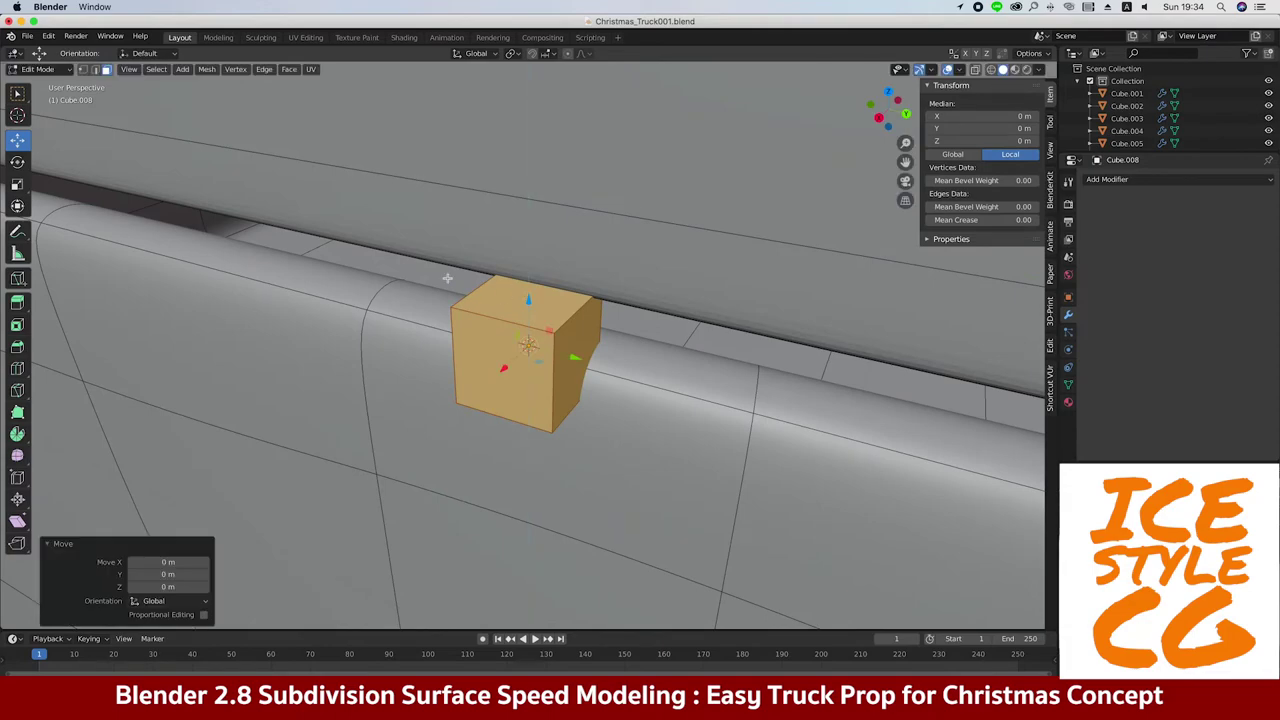
{"action": "key", "text": "alt+a"}
{"action": "left_click", "coordinate": [533, 300]}
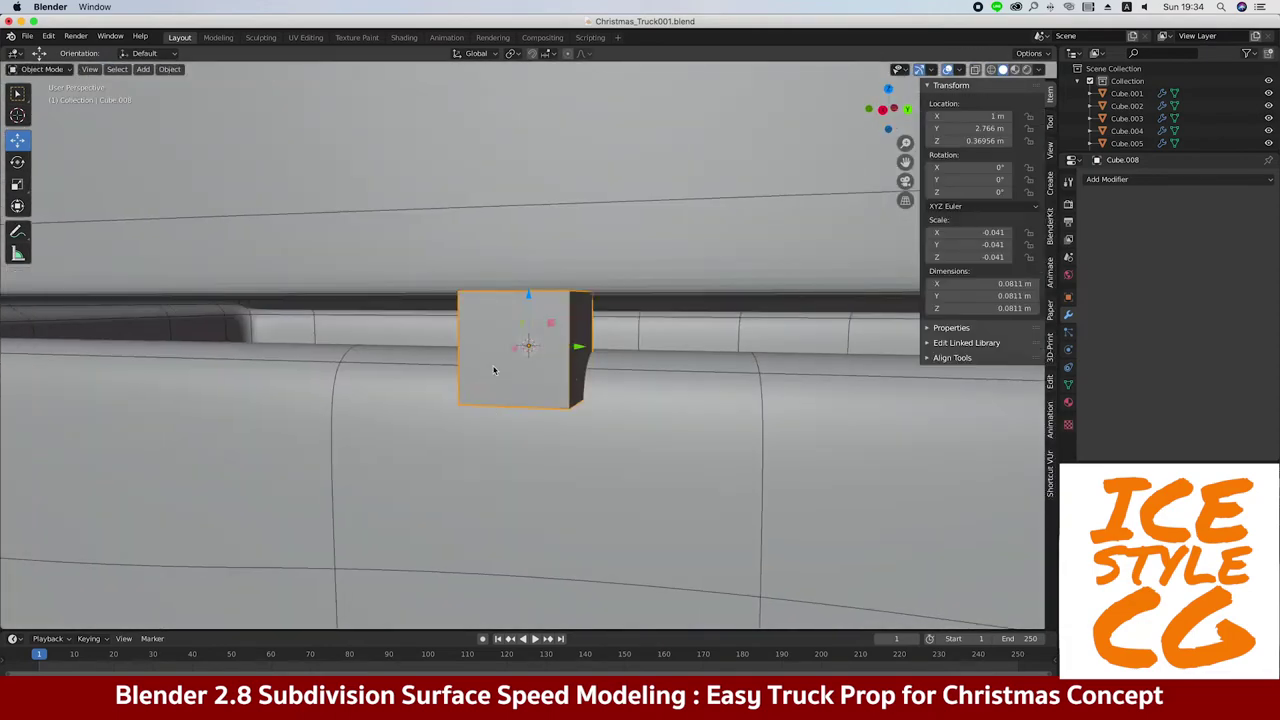
{"action": "mouse_move", "coordinate": [493, 370]}
{"action": "middle_mouse_down"}
{"action": "mouse_move", "coordinate": [423, 331]}
{"action": "mouse_move", "coordinate": [380, 280]}
{"action": "mouse_move", "coordinate": [403, 283]}
{"action": "middle_mouse_up"}
{"action": "key", "text": "g"}
{"action": "key", "text": "x"}
{"action": "left_click", "coordinate": [547, 346]}
{"action": "middle_click_drag", "start_coordinate": [547, 346], "coordinate": [600, 300]}
{"action": "key", "text": "s"}
{"action": "left_click", "coordinate": [1096, 236]}
Round the small cube with a Subdivision Surface modifier
{"action": "left_click", "coordinate": [1107, 179]}
{"action": "left_click", "coordinate": [1030, 375]}
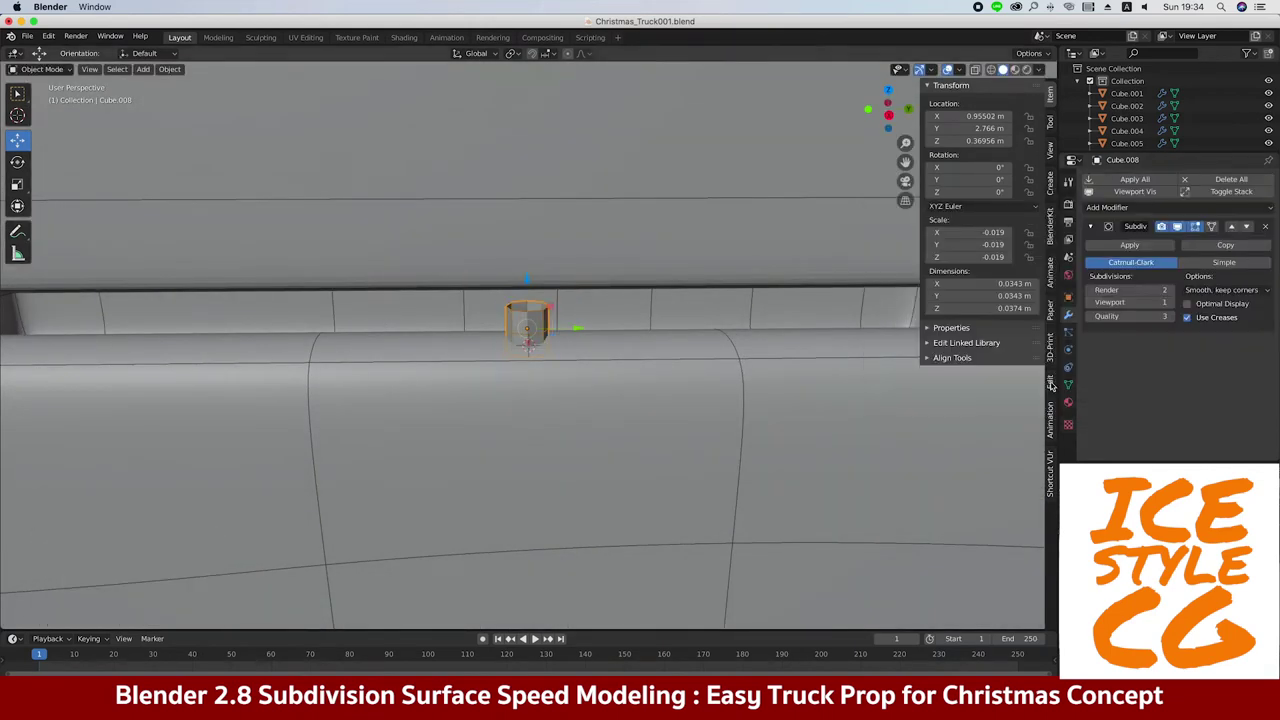
{"action": "middle_click_drag", "start_coordinate": [633, 290], "coordinate": [505, 335]}
{"action": "right_click", "coordinate": [502, 332]}
{"action": "key", "text": "Escape"}
{"action": "key", "text": "KP_3"}
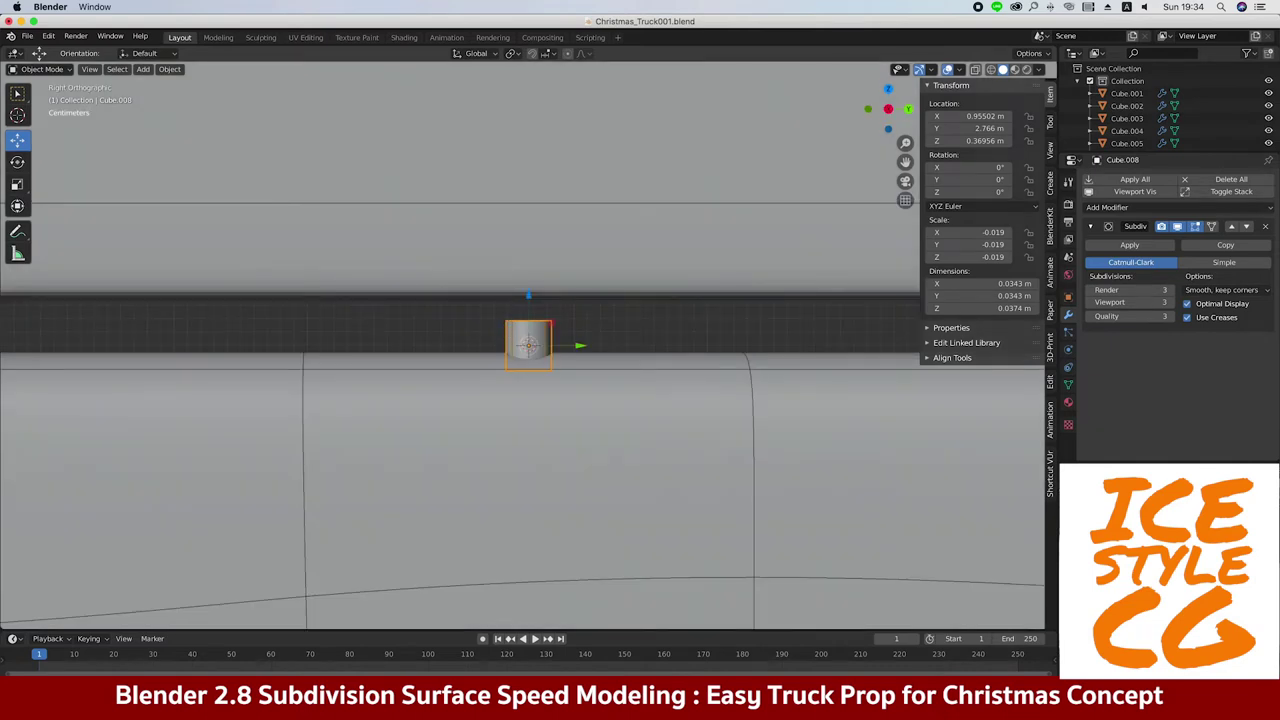
Stretch the post taller along Z and nudge it along Y
{"action": "key", "text": "s"}
{"action": "key", "text": "z"}
{"action": "key", "text": "Return"}
{"action": "middle_click_drag", "start_coordinate": [530, 345], "coordinate": [528, 323]}
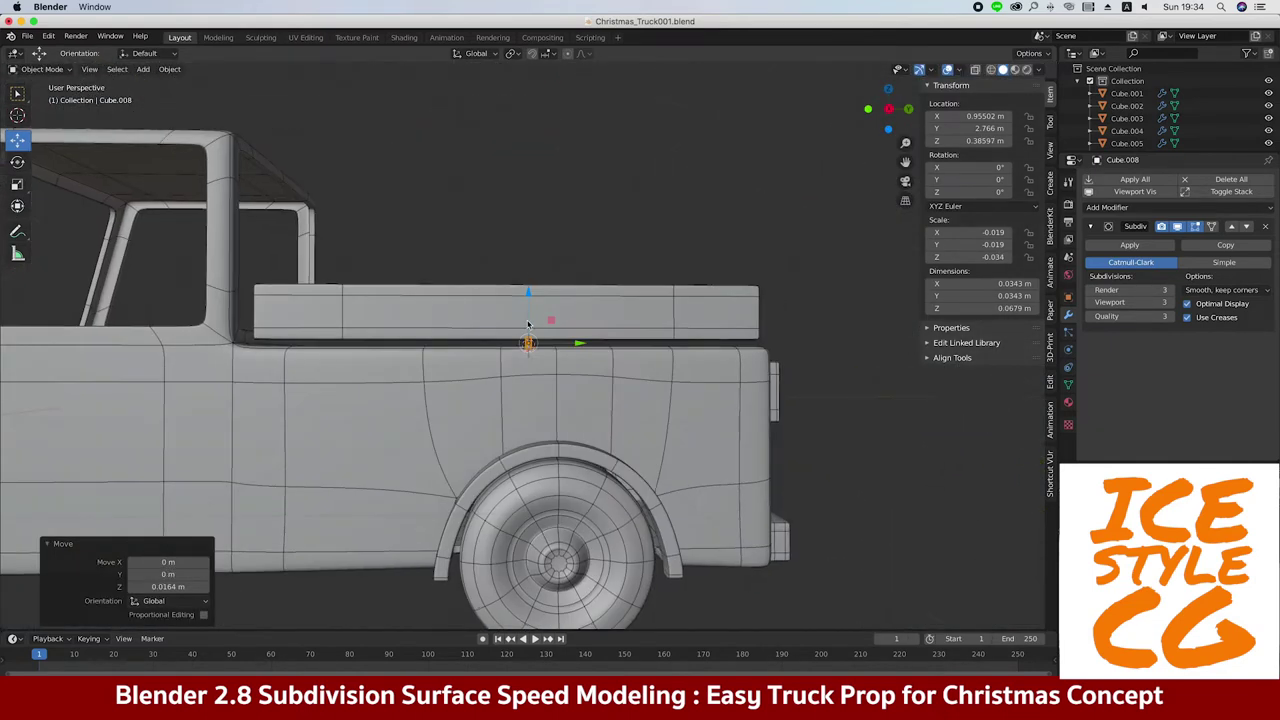
{"action": "key", "text": "KP_3"}
{"action": "key", "text": "g"}
{"action": "key", "text": "y"}
{"action": "left_click", "coordinate": [576, 348]}
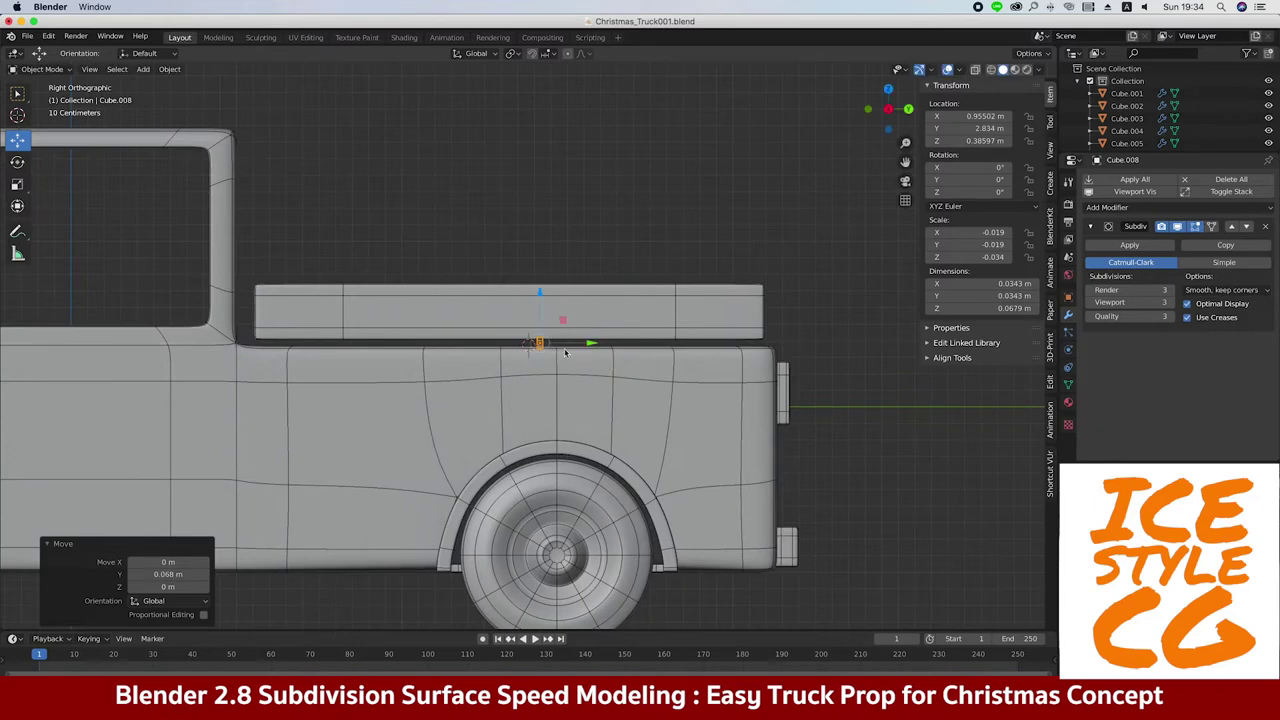
Place the post along Y under the rail's front end and adjust it to its final size
{"action": "key", "text": "g"}
{"action": "key", "text": "y"}
{"action": "key", "text": "Return"}
{"action": "key", "text": "s"}
{"action": "key", "text": "Return"}
{"action": "key", "text": "KP_Decimal"}
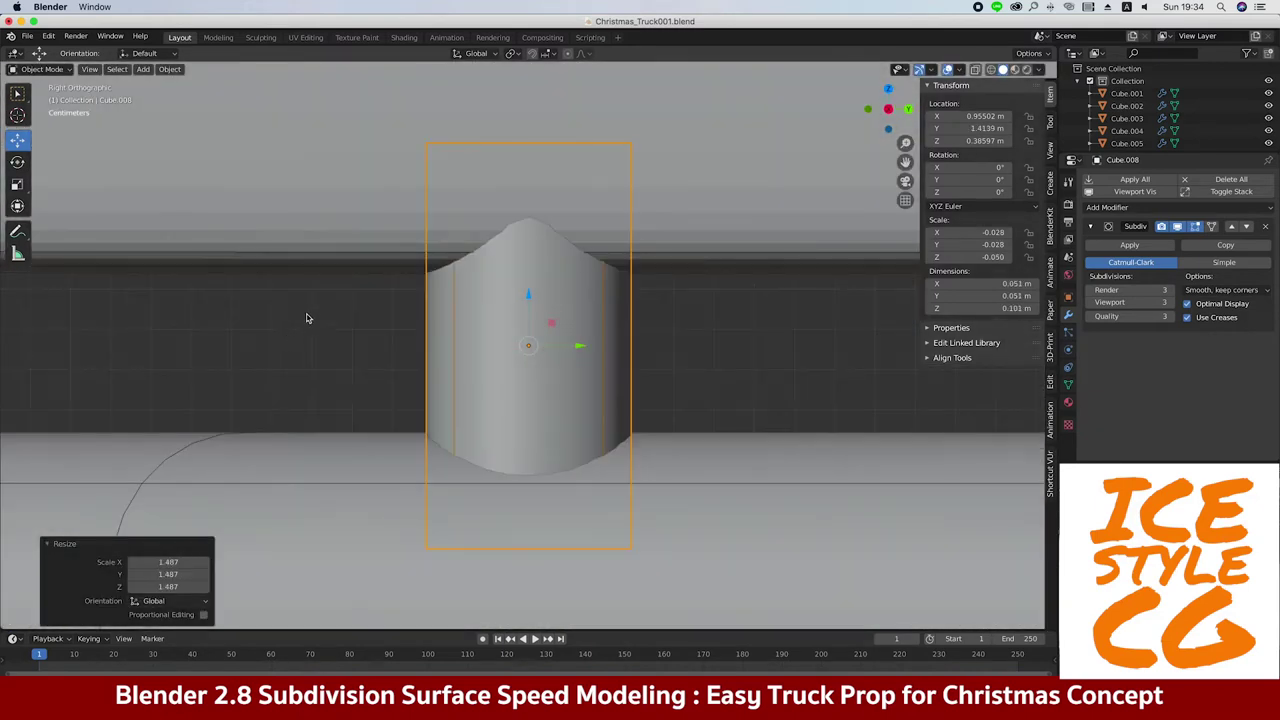
{"action": "scroll", "coordinate": [308, 318], "scroll_direction": "down", "scroll_amount": 5}
{"action": "middle_click_drag", "start_coordinate": [357, 366], "coordinate": [442, 296]}
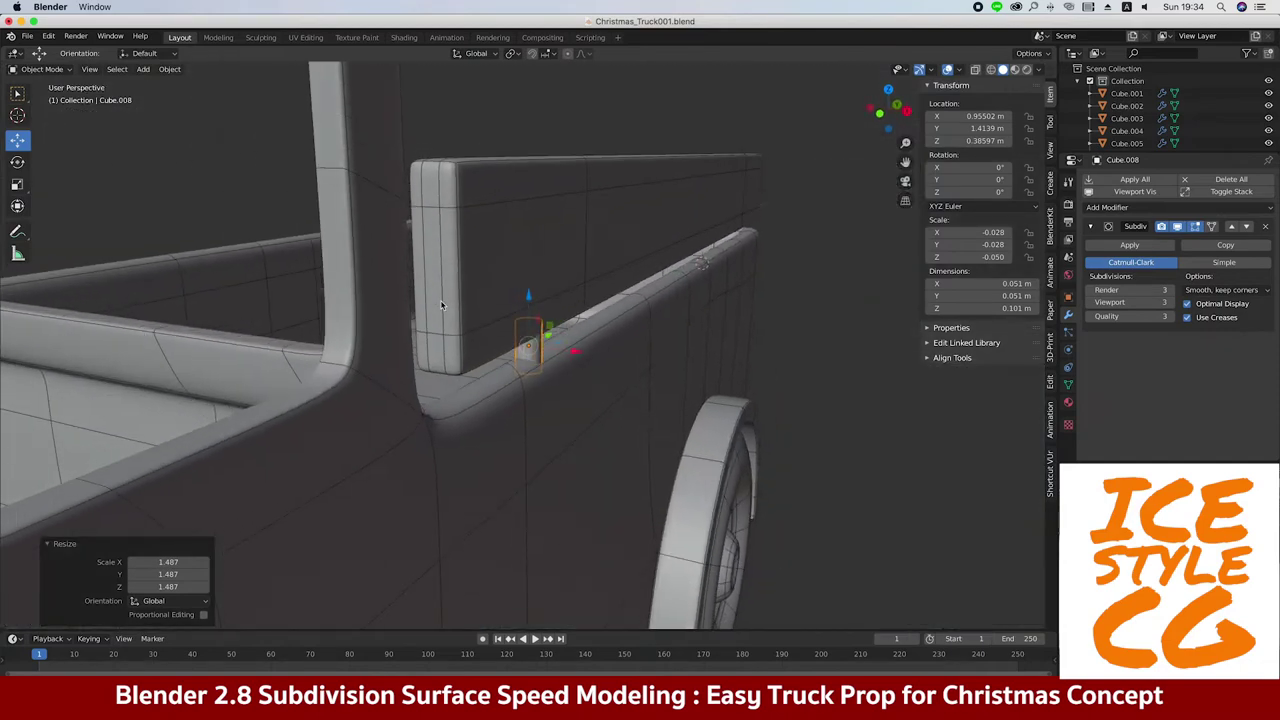
{"action": "key", "text": "s"}
{"action": "left_click", "coordinate": [462, 313]}
Select the truck body and enter edit mode on it
{"action": "left_click", "coordinate": [528, 394]}
{"action": "key", "text": "Tab"}
{"action": "middle_click_drag", "start_coordinate": [528, 394], "coordinate": [486, 380]}
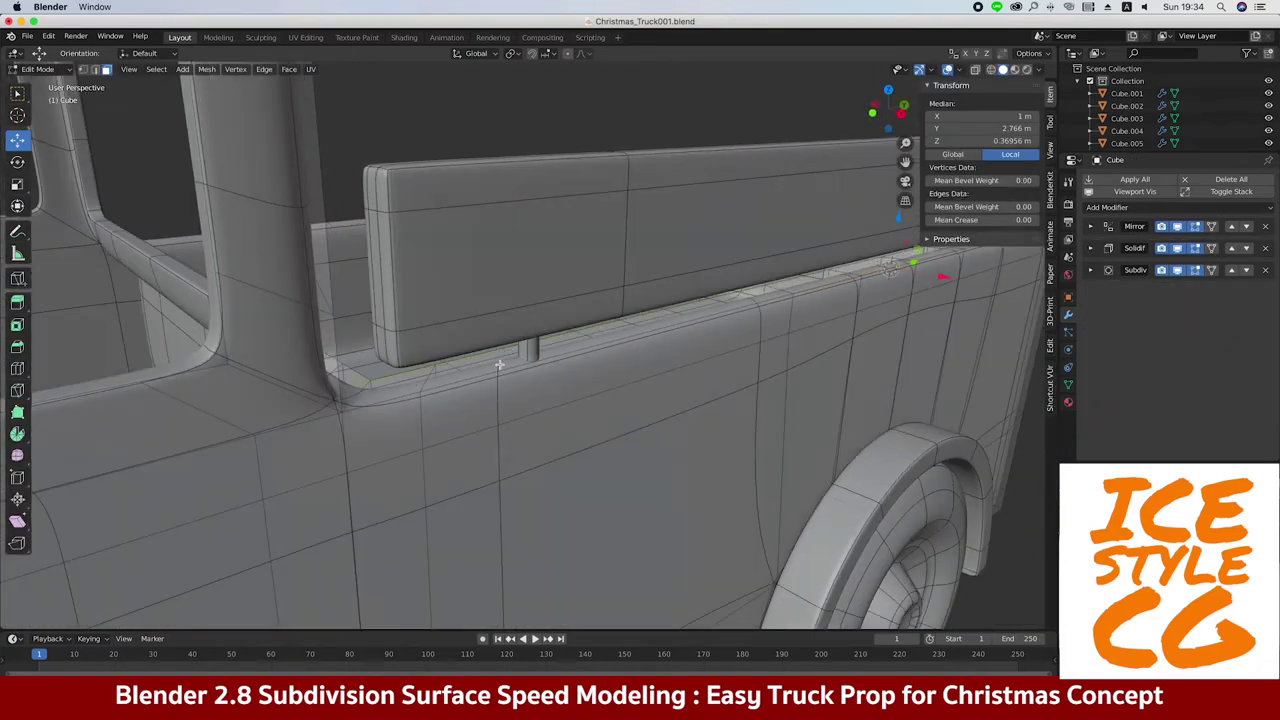
Give the bed's top and side edges a 0.30 mean crease
{"action": "scroll", "coordinate": [486, 380], "scroll_direction": "up", "scroll_amount": 3}
{"action": "middle_click_drag", "start_coordinate": [514, 217], "coordinate": [504, 274]}
{"action": "scroll", "coordinate": [504, 274], "scroll_direction": "down", "scroll_amount": 1}
{"action": "left_click", "coordinate": [368, 345]}
{"action": "middle_click_drag", "start_coordinate": [368, 345], "coordinate": [415, 391]}
{"action": "mouse_move", "coordinate": [469, 356]}
{"action": "middle_mouse_down"}
{"action": "mouse_move", "coordinate": [457, 363]}
{"action": "mouse_move", "coordinate": [663, 350]}
{"action": "middle_mouse_up"}
{"action": "left_click", "coordinate": [663, 350], "text": "ctrl"}
{"action": "mouse_move", "coordinate": [758, 184]}
{"action": "middle_mouse_down"}
{"action": "mouse_move", "coordinate": [700, 300]}
{"action": "mouse_move", "coordinate": [690, 254]}
{"action": "mouse_move", "coordinate": [1010, 220]}
{"action": "middle_mouse_up"}
{"action": "left_click", "coordinate": [700, 330], "text": "ctrl"}
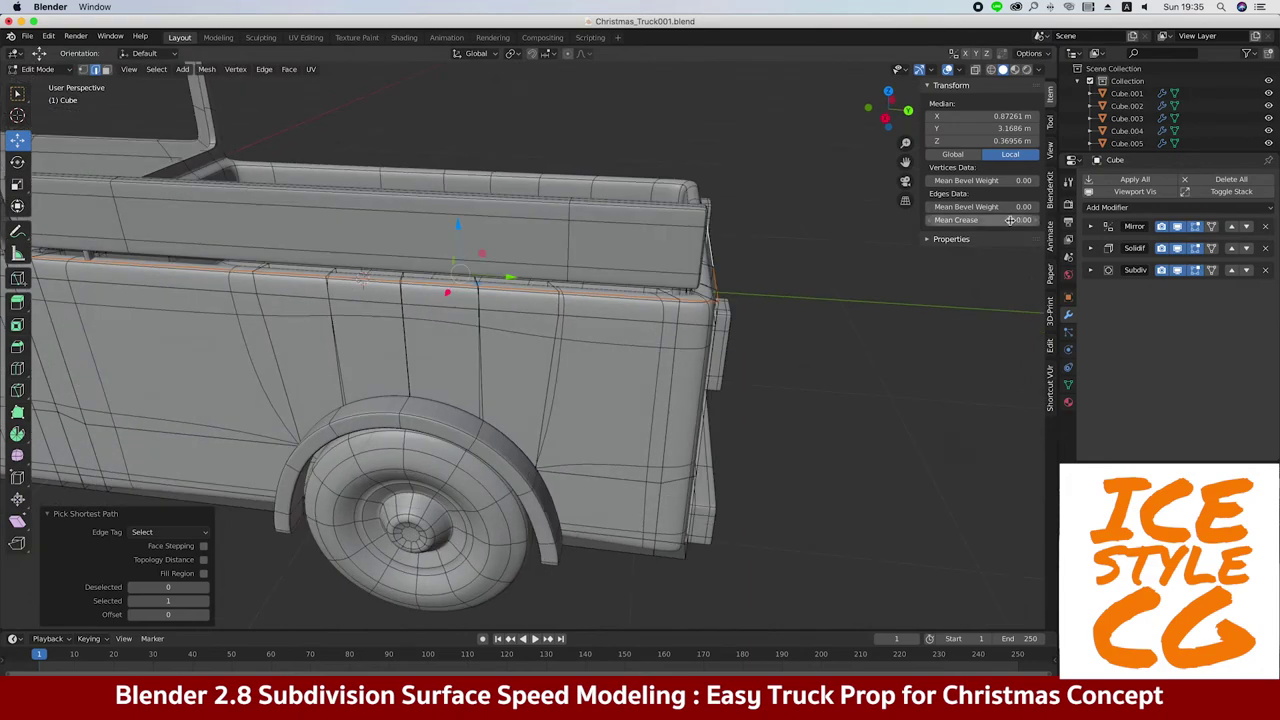
{"action": "type", "text": ".3"}
{"action": "key", "text": "Return"}
Fully crease the cab pillar and bed-wall top edges at 1.00
{"action": "mouse_move", "coordinate": [176, 250]}
{"action": "middle_mouse_down"}
{"action": "mouse_move", "coordinate": [344, 183]}
{"action": "mouse_move", "coordinate": [300, 240]}
{"action": "mouse_move", "coordinate": [360, 192]}
{"action": "middle_mouse_up"}
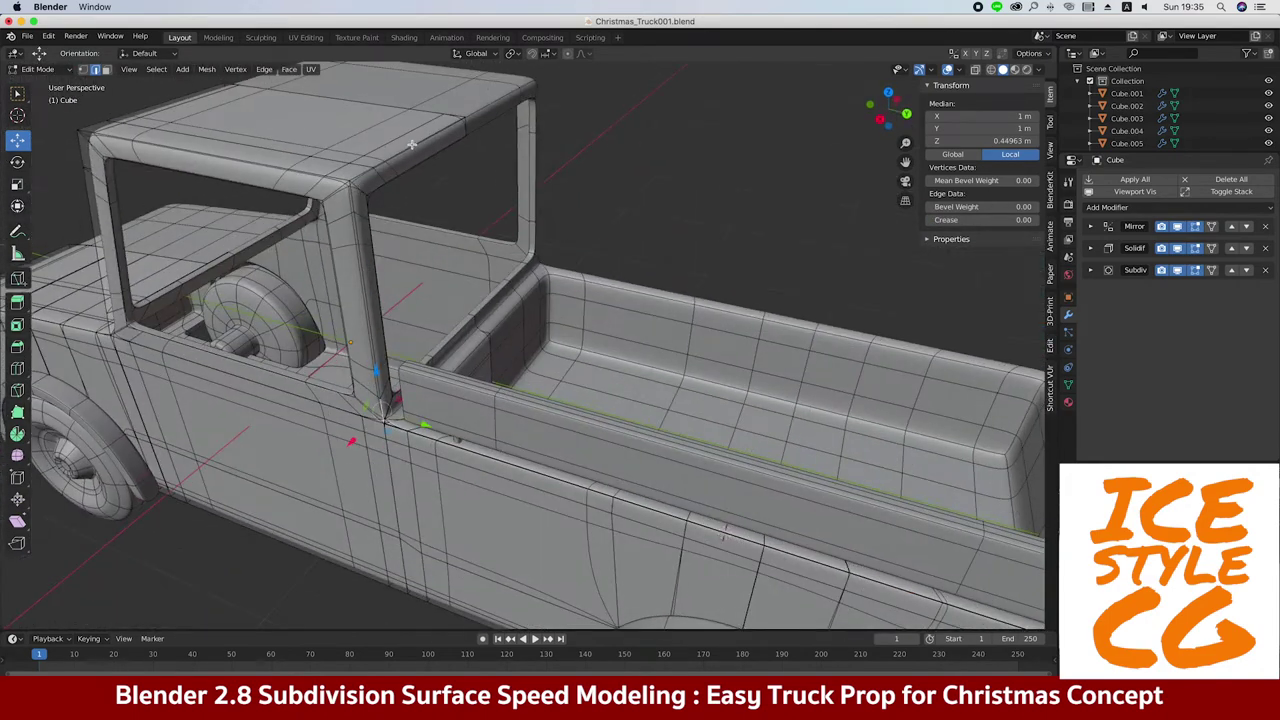
{"action": "left_click", "coordinate": [360, 192], "text": "ctrl"}
{"action": "middle_click_drag", "start_coordinate": [625, 281], "coordinate": [570, 215]}
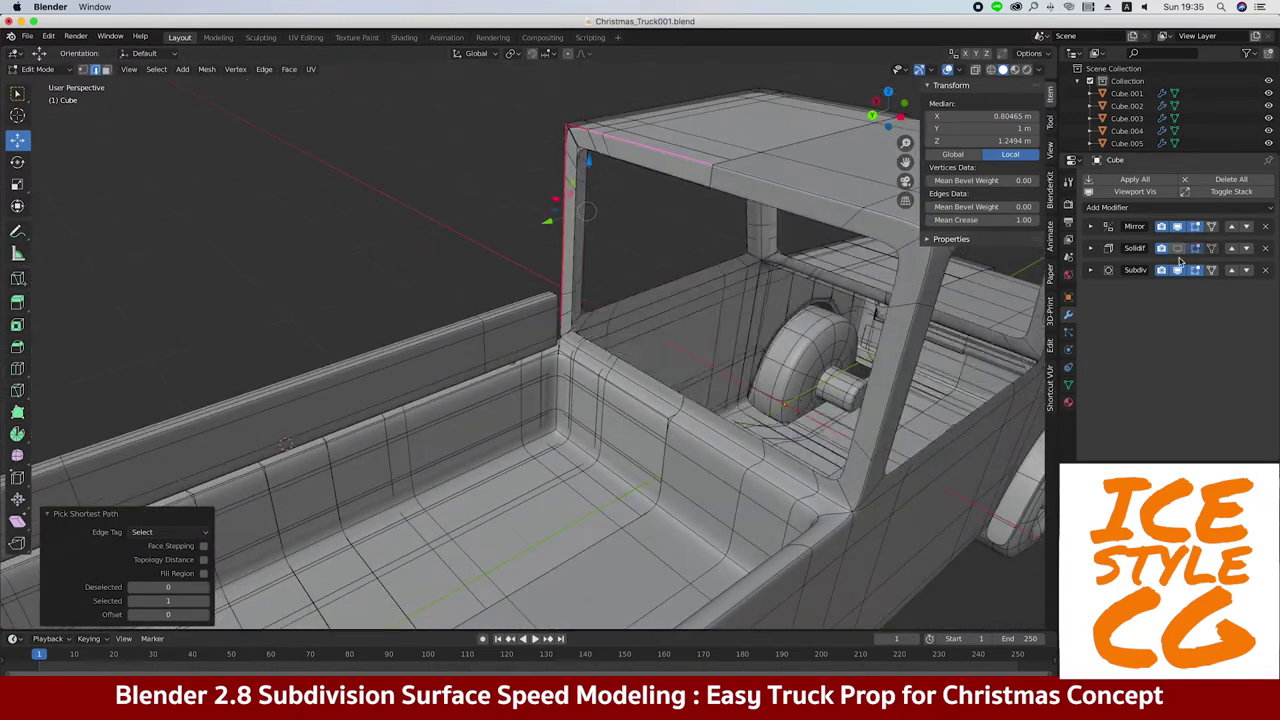
{"action": "left_click", "coordinate": [597, 378]}
{"action": "middle_click_drag", "start_coordinate": [494, 372], "coordinate": [517, 351]}
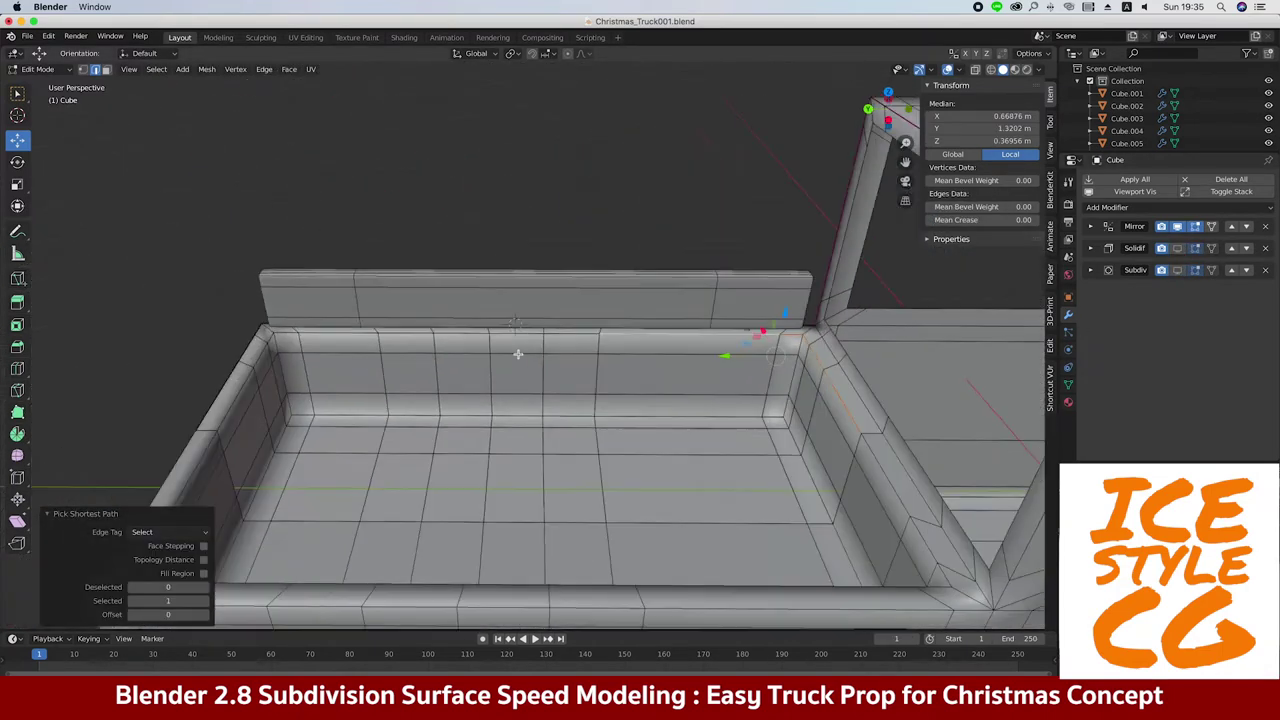
{"action": "left_click", "coordinate": [322, 362], "text": "ctrl"}
{"action": "key", "text": "shift+e"}
{"action": "left_click", "coordinate": [998, 220]}
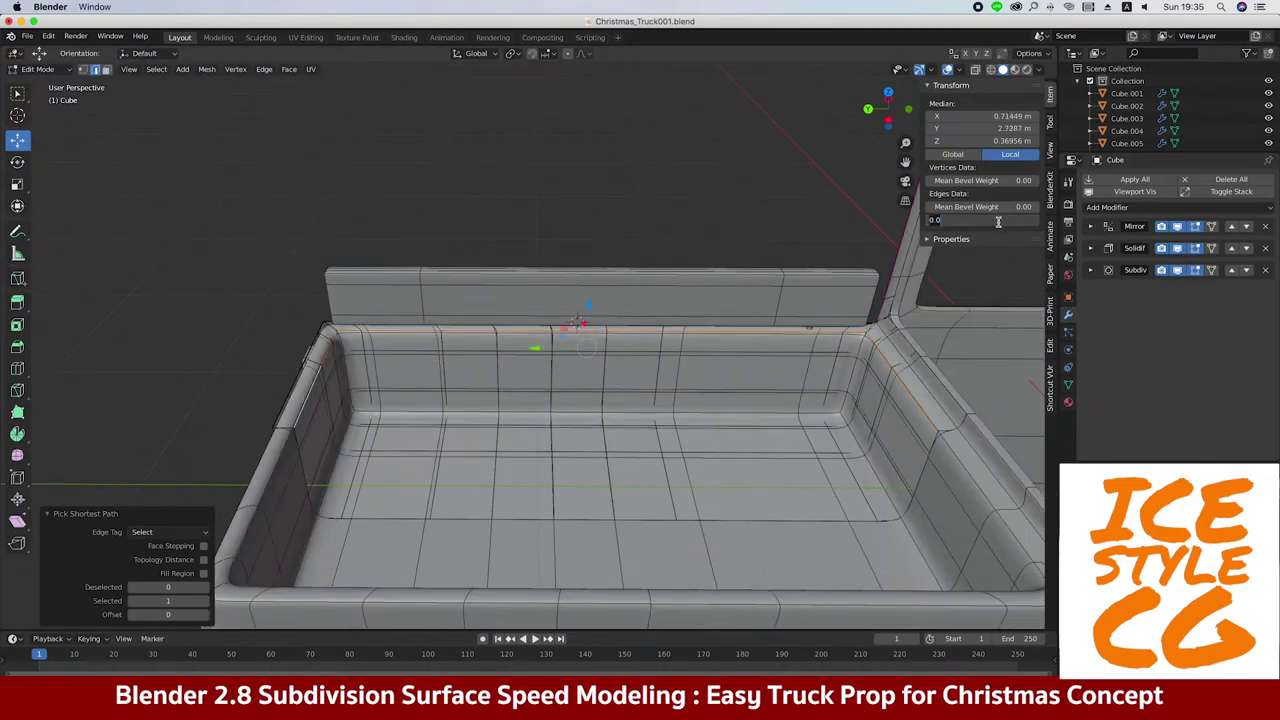
{"action": "type", "text": "1"}
{"action": "key", "text": "Return"}
In the right side view, add an Array modifier (count 2) to the small post Cube.008
{"action": "mouse_move", "coordinate": [841, 226]}
{"action": "middle_mouse_down"}
{"action": "mouse_move", "coordinate": [513, 280]}
{"action": "mouse_move", "coordinate": [367, 496]}
{"action": "middle_mouse_up"}
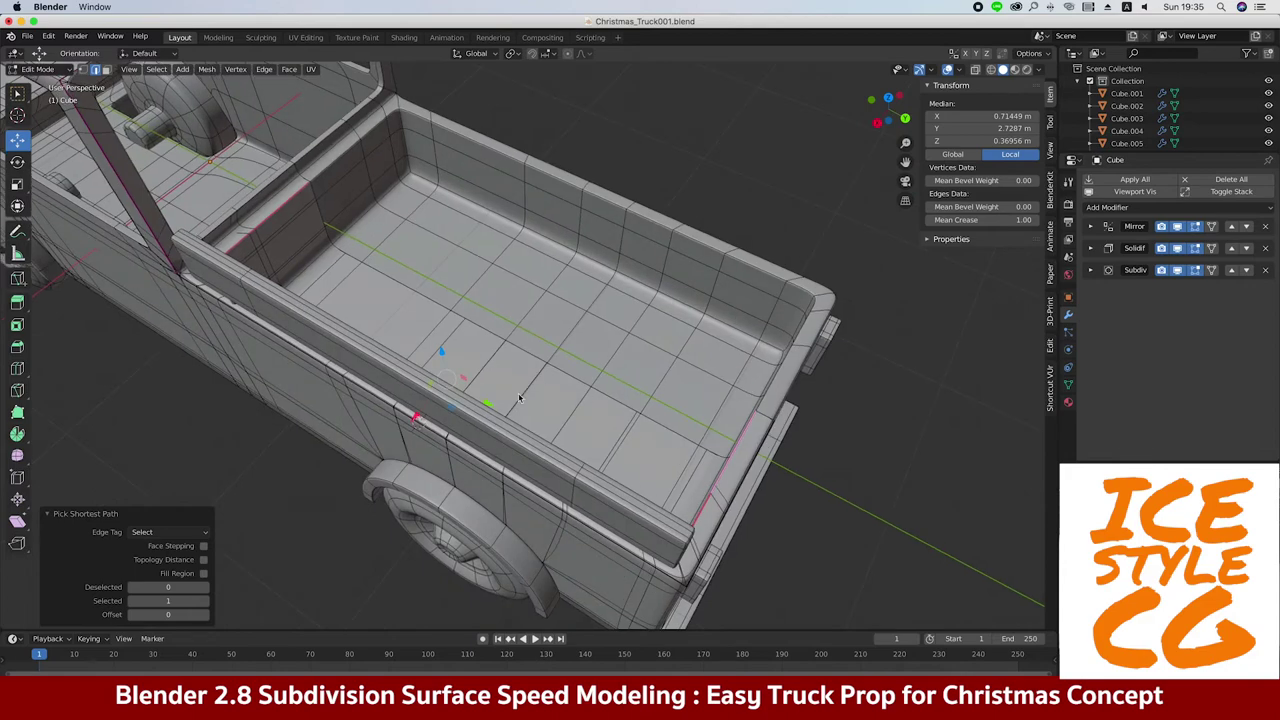
{"action": "key", "text": "Tab"}
{"action": "key", "text": "KP_3"}
{"action": "left_click", "coordinate": [171, 381]}
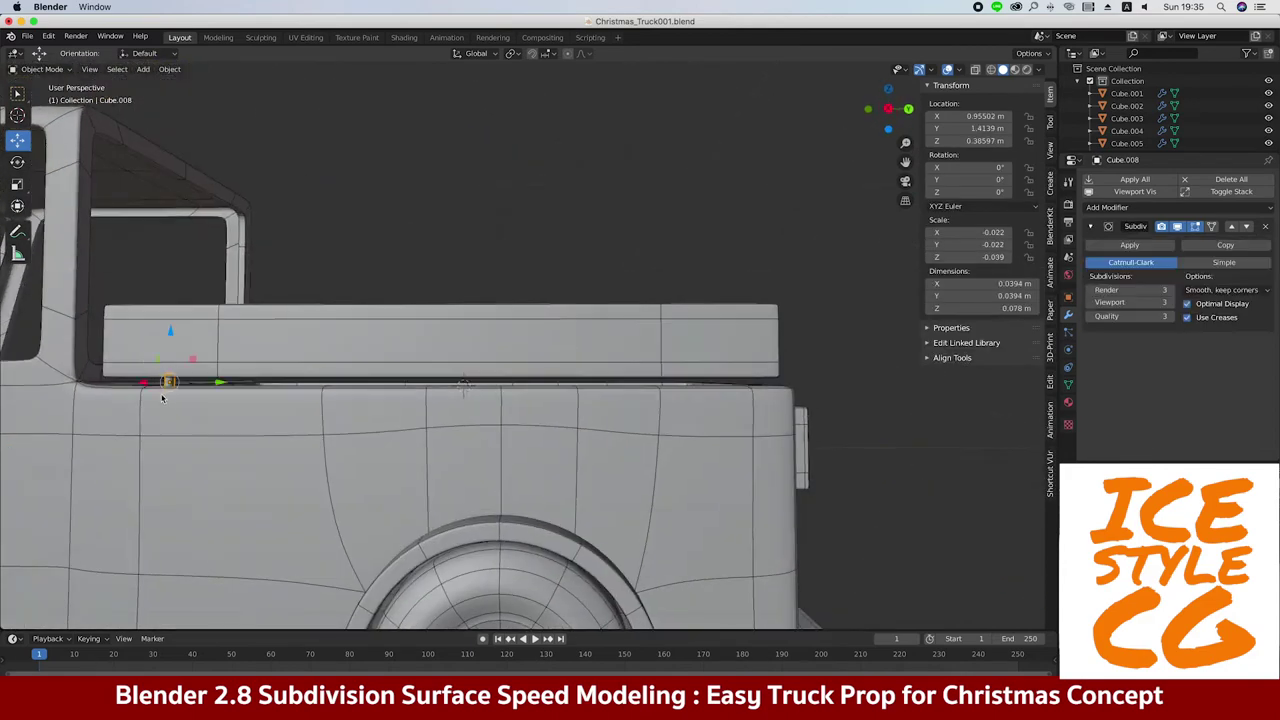
{"action": "left_click", "coordinate": [1107, 207]}
{"action": "left_click", "coordinate": [1008, 238]}
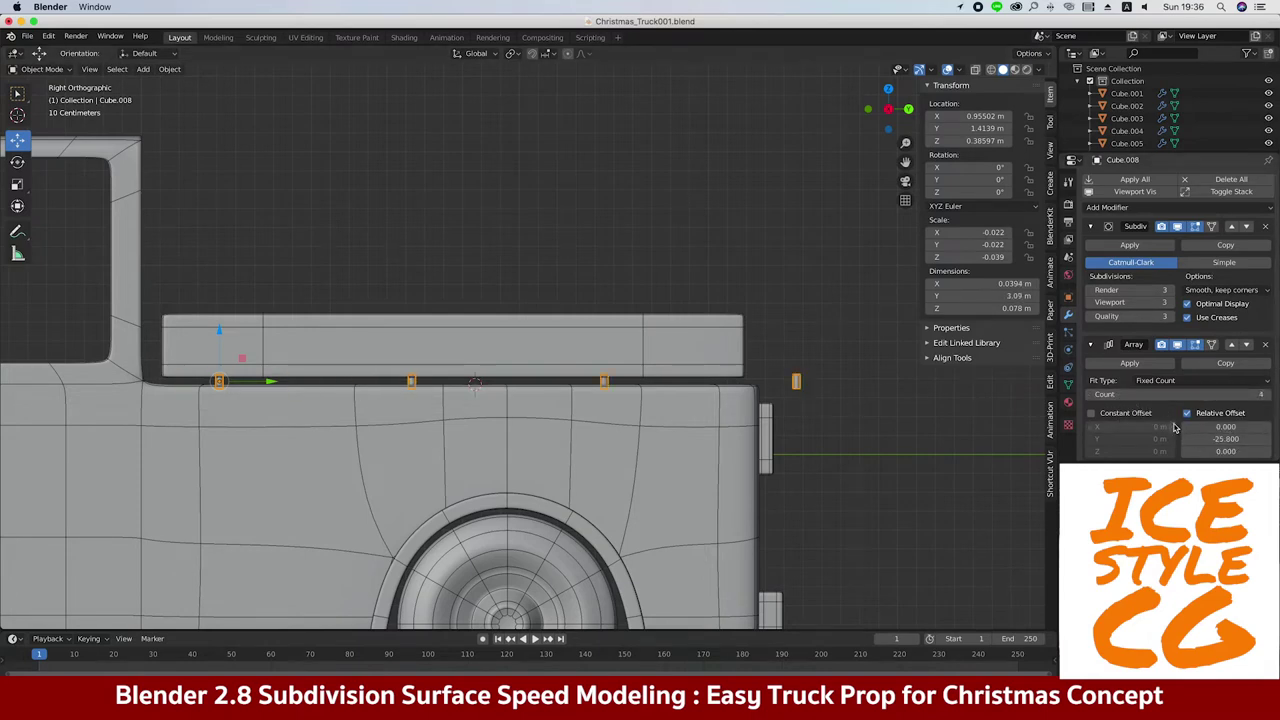
Add a Mirror modifier to the truck bed's side board
{"action": "mouse_move", "coordinate": [449, 241]}
{"action": "middle_mouse_down"}
{"action": "mouse_move", "coordinate": [330, 237]}
{"action": "mouse_move", "coordinate": [412, 228]}
{"action": "mouse_move", "coordinate": [486, 352]}
{"action": "middle_mouse_up"}
{"action": "left_click", "coordinate": [486, 352]}
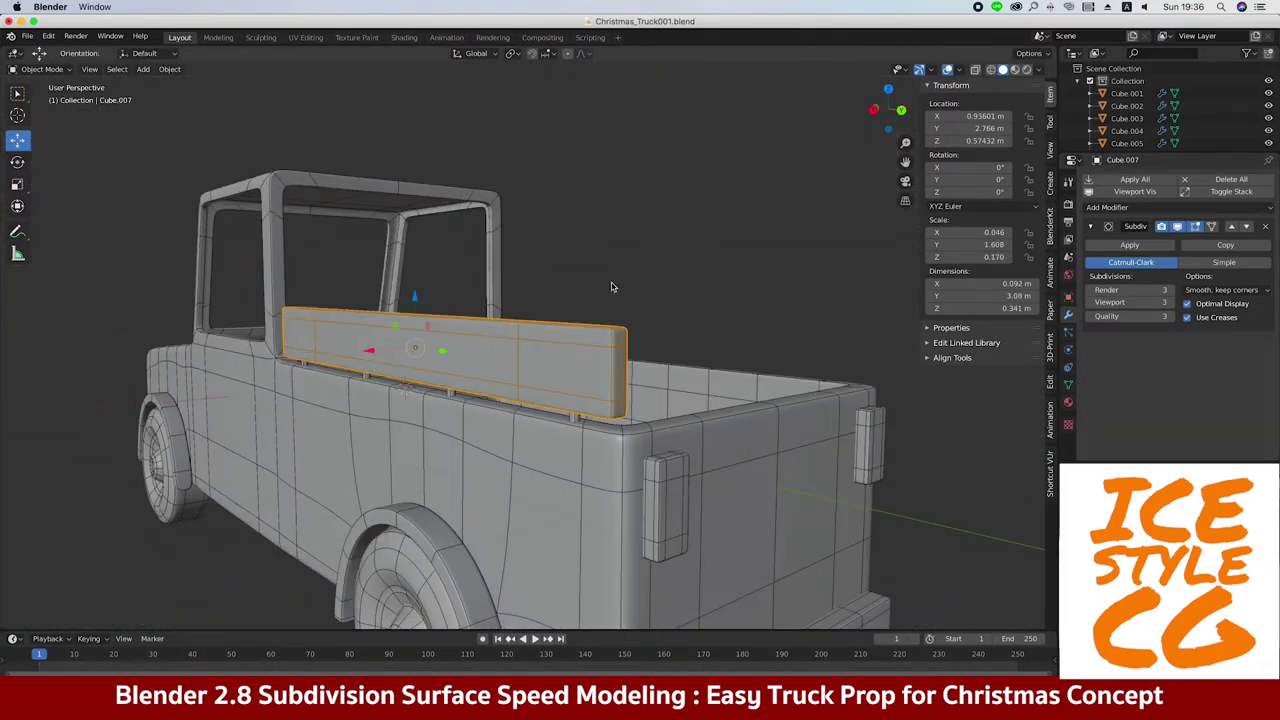
{"action": "left_click", "coordinate": [1107, 207]}
{"action": "left_click", "coordinate": [1007, 335]}
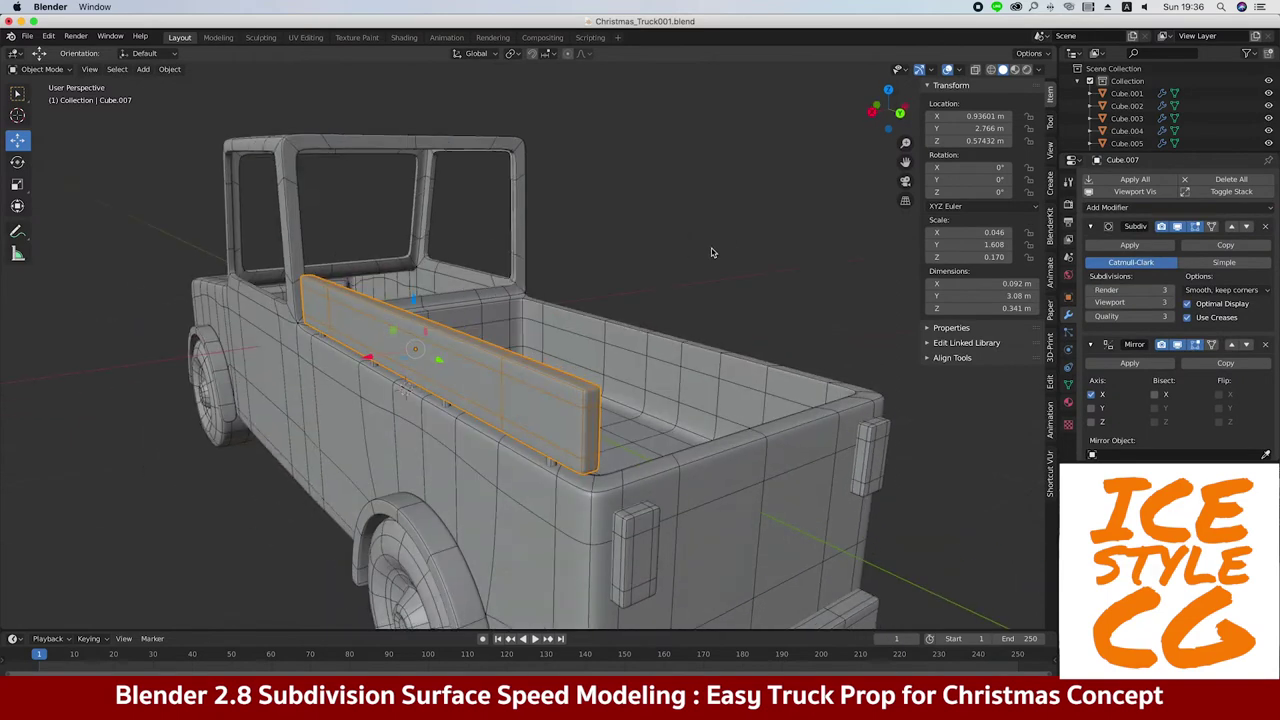
Give the row of posts a Mirror modifier with Cube as the mirror object
{"action": "scroll", "coordinate": [1217, 321], "scroll_direction": "down", "scroll_amount": 2}
{"action": "left_click", "coordinate": [1217, 321]}
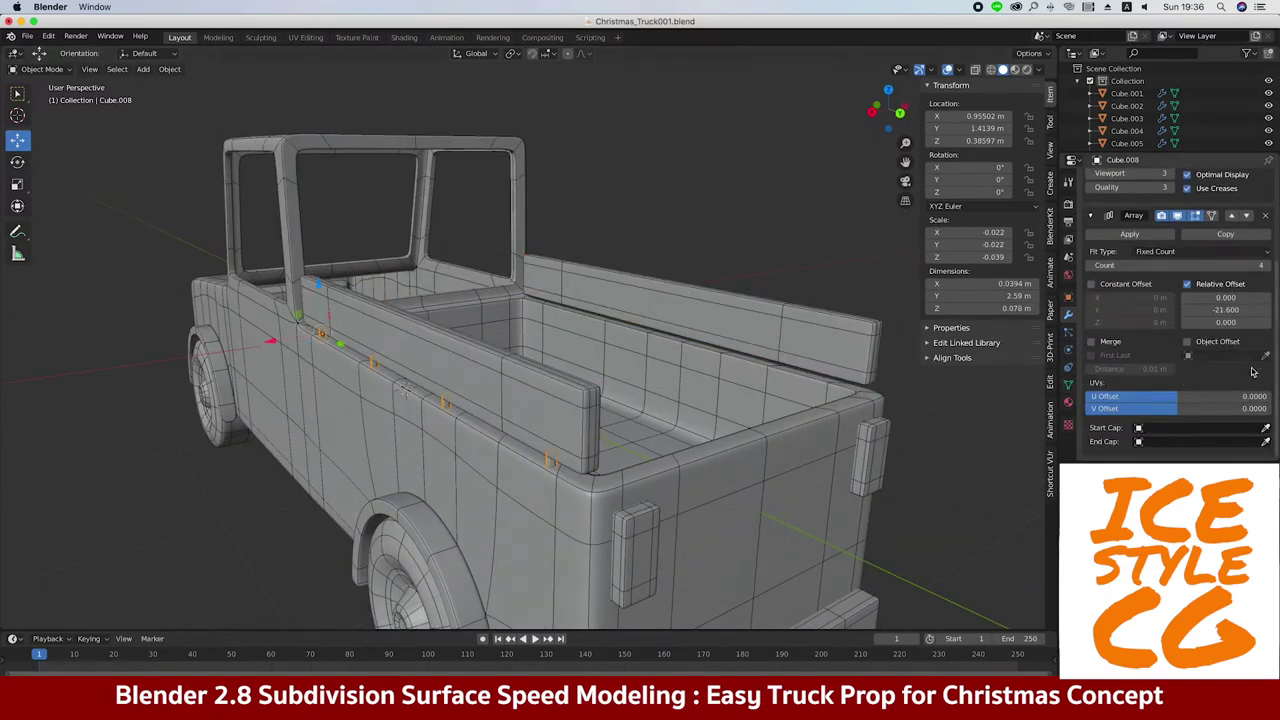
{"action": "scroll", "coordinate": [1180, 280], "scroll_direction": "up", "scroll_amount": 5}
{"action": "left_click", "coordinate": [1107, 207]}
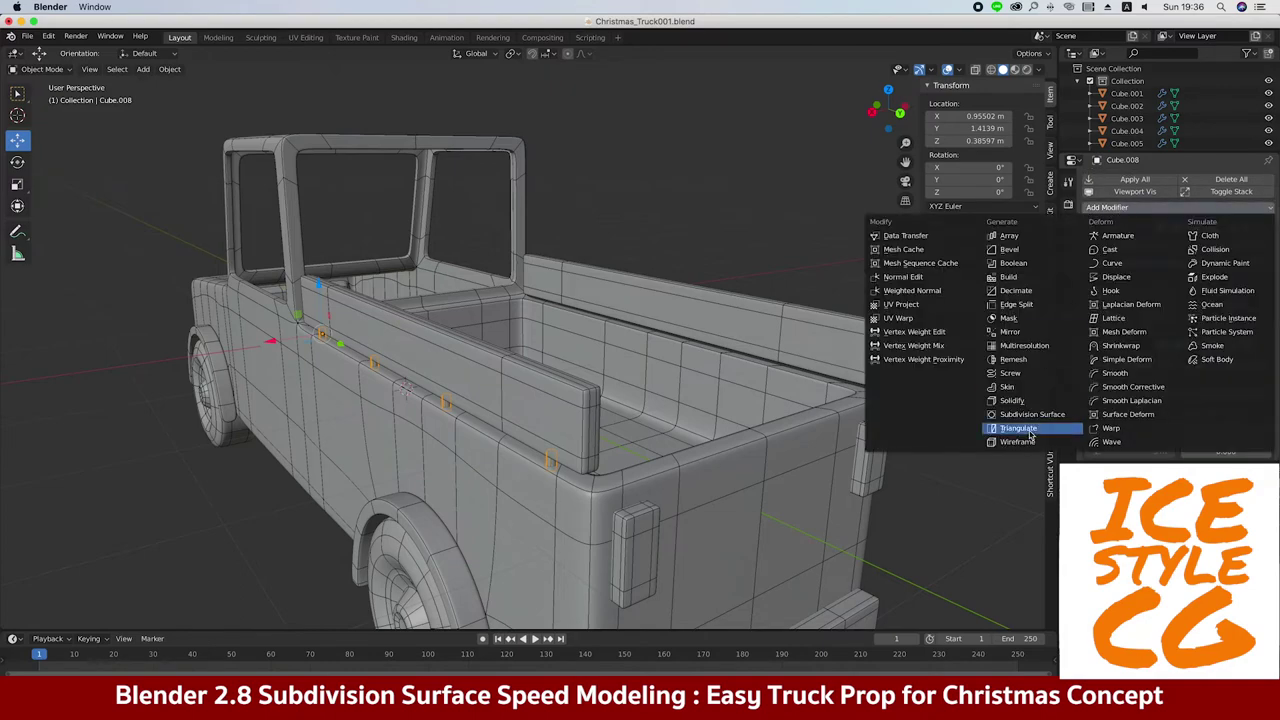
{"action": "left_click_drag", "start_coordinate": [1276, 290], "coordinate": [1268, 332]}
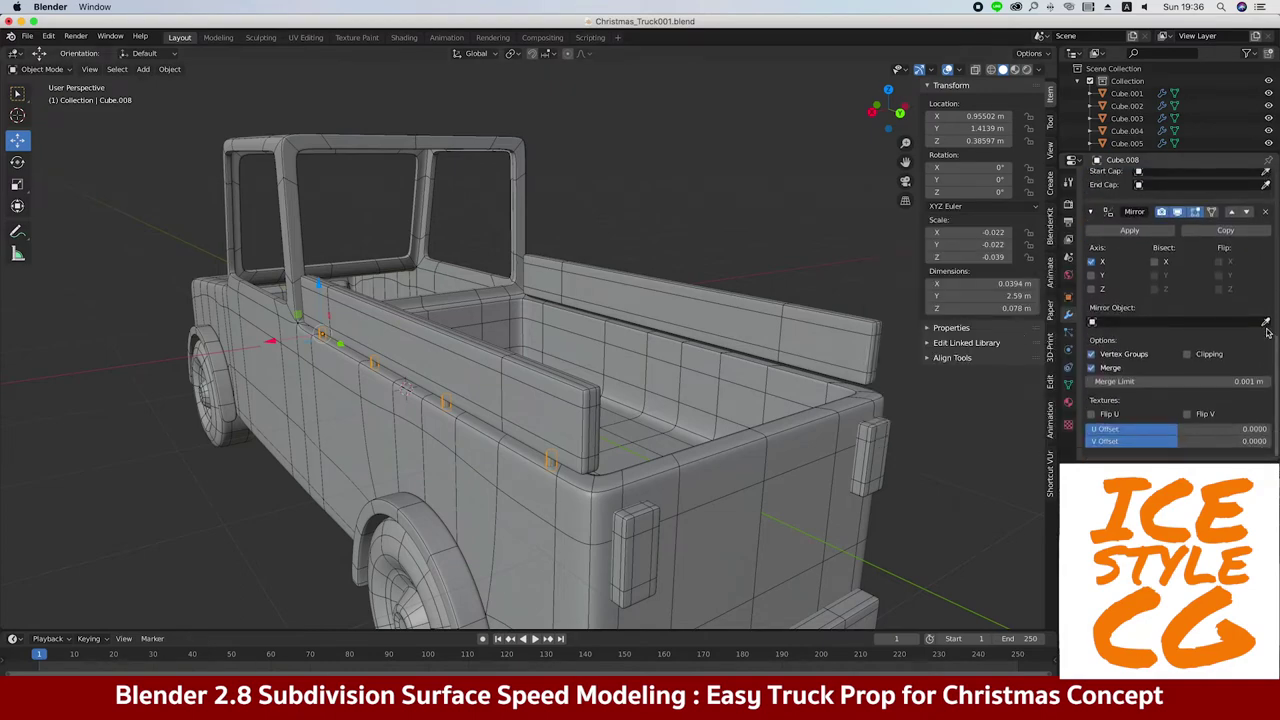
{"action": "left_click", "coordinate": [710, 489]}
{"action": "scroll", "coordinate": [517, 251], "scroll_direction": "down", "scroll_amount": 5}
{"action": "mouse_move", "coordinate": [517, 251]}
{"action": "middle_mouse_down"}
{"action": "mouse_move", "coordinate": [489, 249]}
{"action": "mouse_move", "coordinate": [340, 371]}
{"action": "middle_mouse_up"}
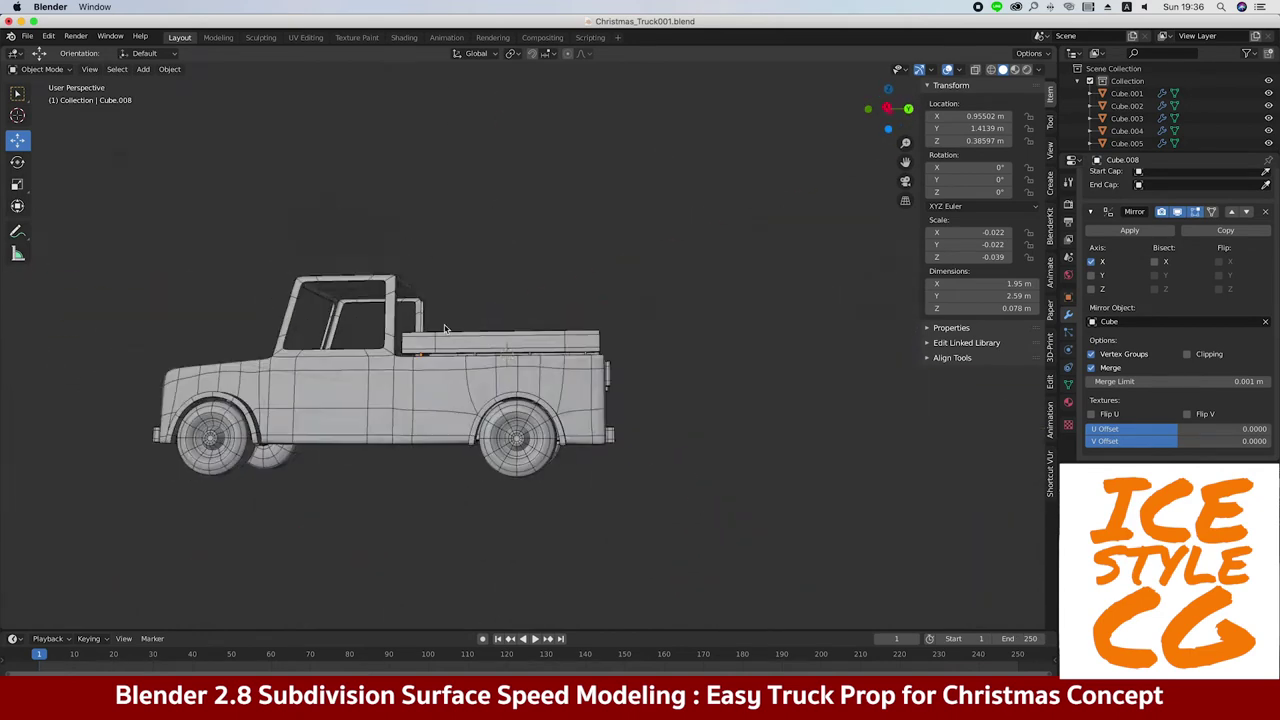
{"action": "key", "text": "KP_3"}
In Edit Mode on the truck body, select the door faces and the strips around them
{"action": "left_click", "coordinate": [306, 376]}
{"action": "key", "text": "Tab"}
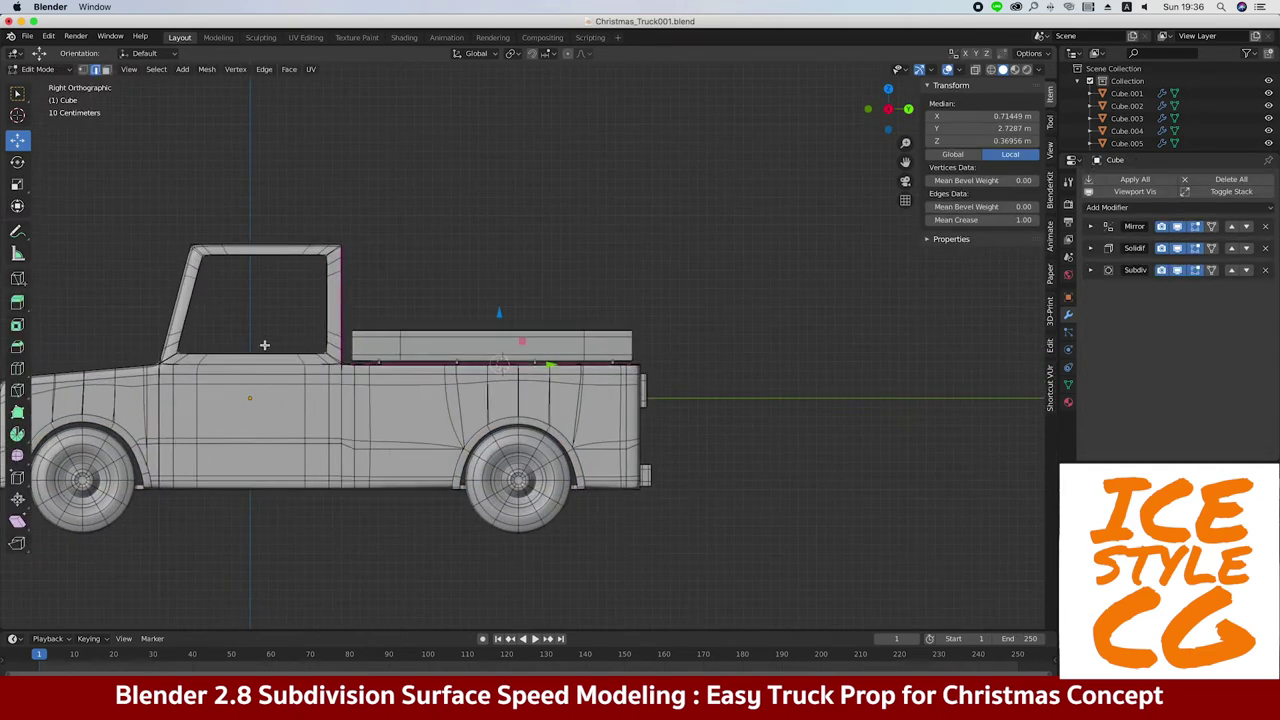
{"action": "left_click", "coordinate": [957, 70]}
{"action": "middle_click_drag", "start_coordinate": [889, 284], "coordinate": [490, 288]}
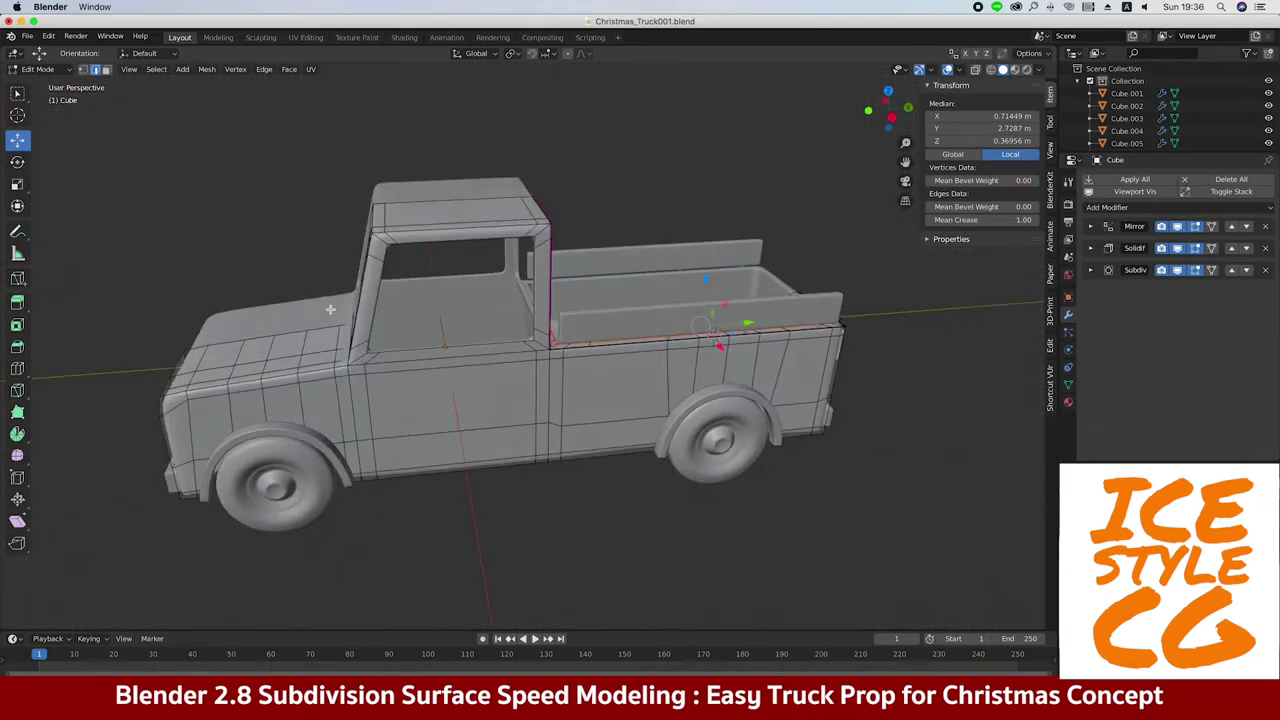
{"action": "scroll", "coordinate": [490, 288], "scroll_direction": "up", "scroll_amount": 3}
{"action": "key", "text": "3"}
{"action": "left_click", "coordinate": [523, 343]}
{"action": "left_click", "coordinate": [508, 408], "text": "ctrl"}
{"action": "mouse_move", "coordinate": [508, 408]}
{"action": "middle_mouse_down"}
{"action": "mouse_move", "coordinate": [435, 323]}
{"action": "mouse_move", "coordinate": [385, 300]}
{"action": "middle_mouse_up"}
{"action": "left_click", "coordinate": [385, 300], "text": "ctrl"}
{"action": "left_click", "coordinate": [720, 300], "text": "ctrl"}
{"action": "left_click", "coordinate": [720, 407], "text": "ctrl"}
{"action": "mouse_move", "coordinate": [720, 407]}
{"action": "middle_mouse_down"}
{"action": "mouse_move", "coordinate": [500, 241]}
{"action": "mouse_move", "coordinate": [468, 267]}
{"action": "middle_mouse_up"}
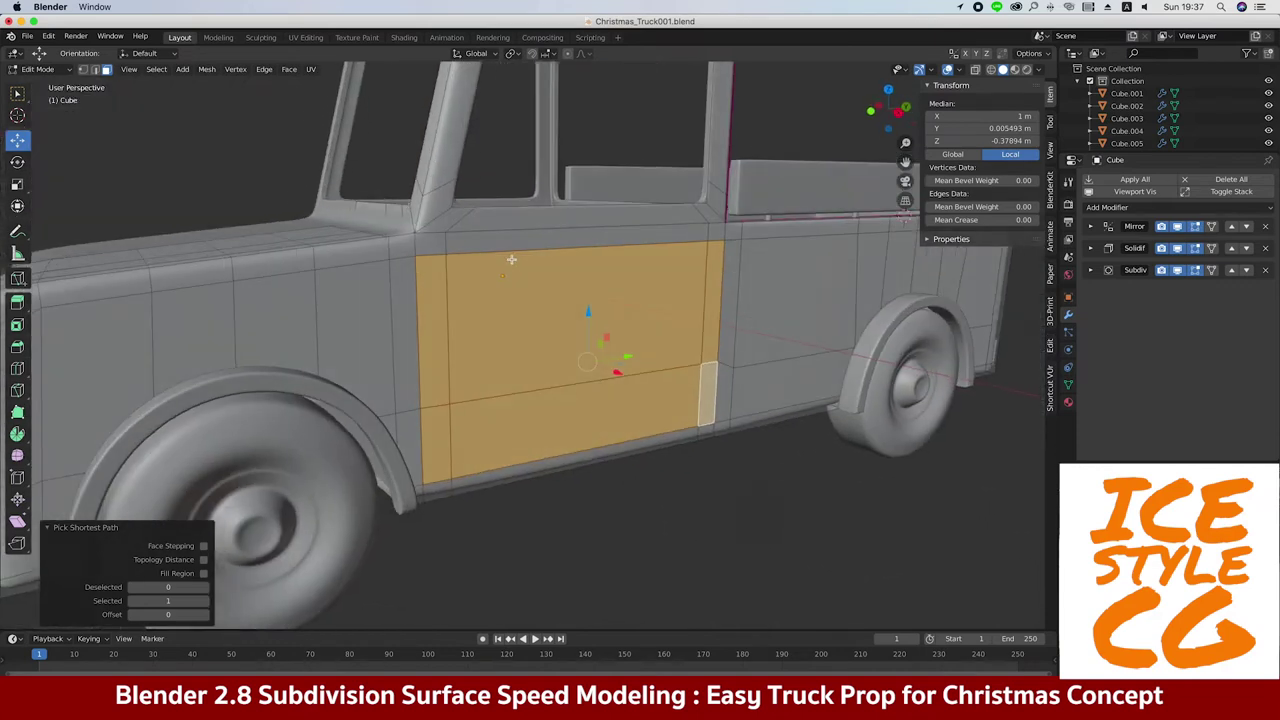
Move the door faces outward along X and split them off as a separate door panel
{"action": "key", "text": "g"}
{"action": "key", "text": "x"}
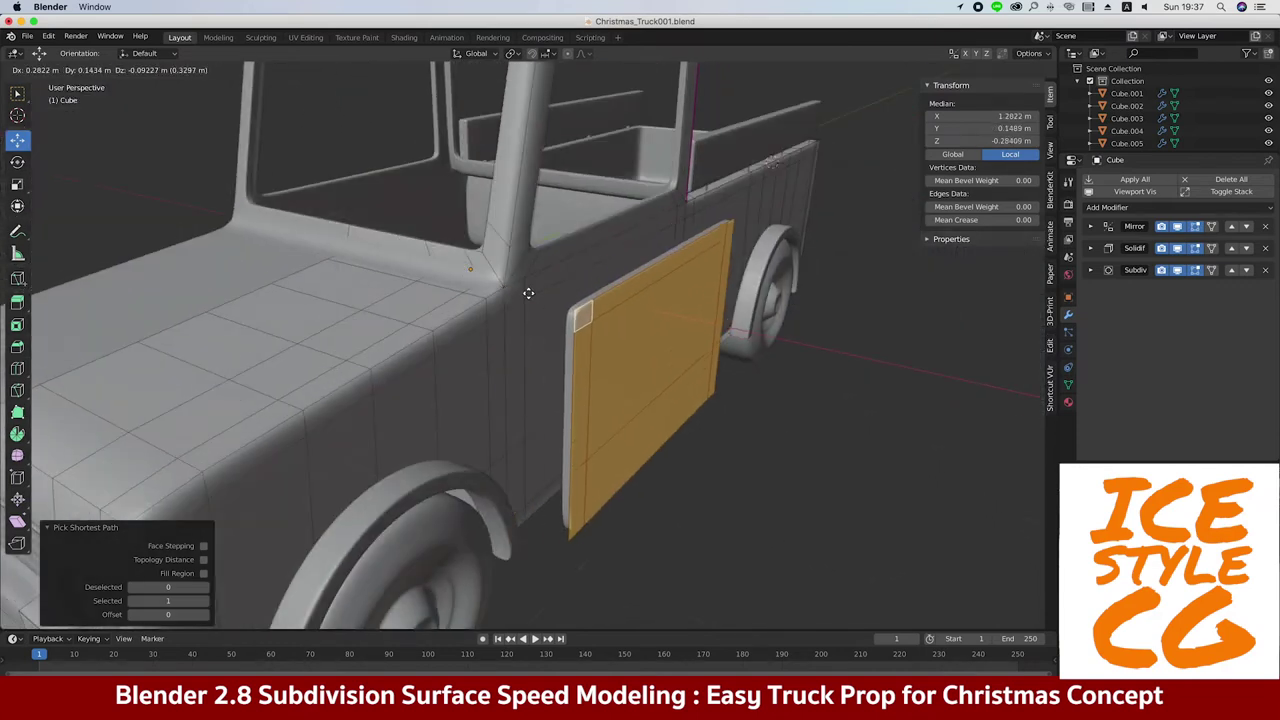
{"action": "left_click", "coordinate": [590, 308]}
{"action": "key", "text": "Tab"}
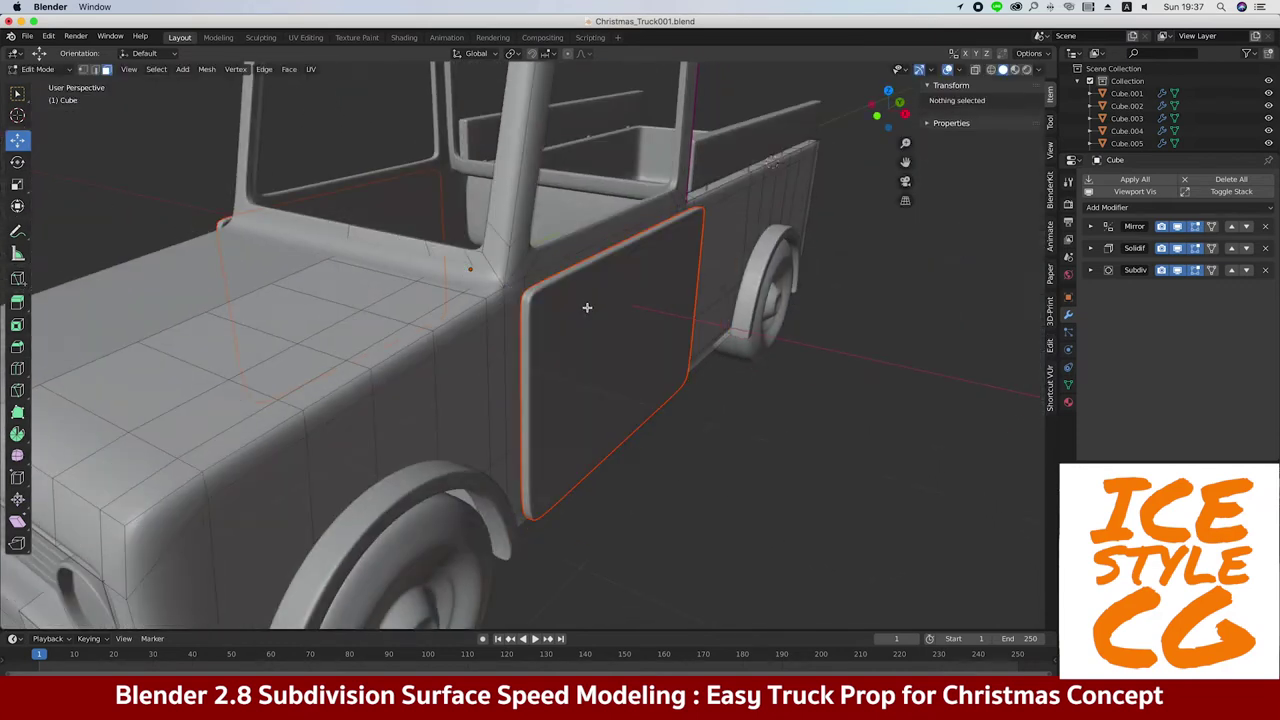
{"action": "middle_click_drag", "start_coordinate": [586, 306], "coordinate": [491, 277]}
{"action": "key", "text": "KP_3"}
{"action": "left_click", "coordinate": [444, 276]}
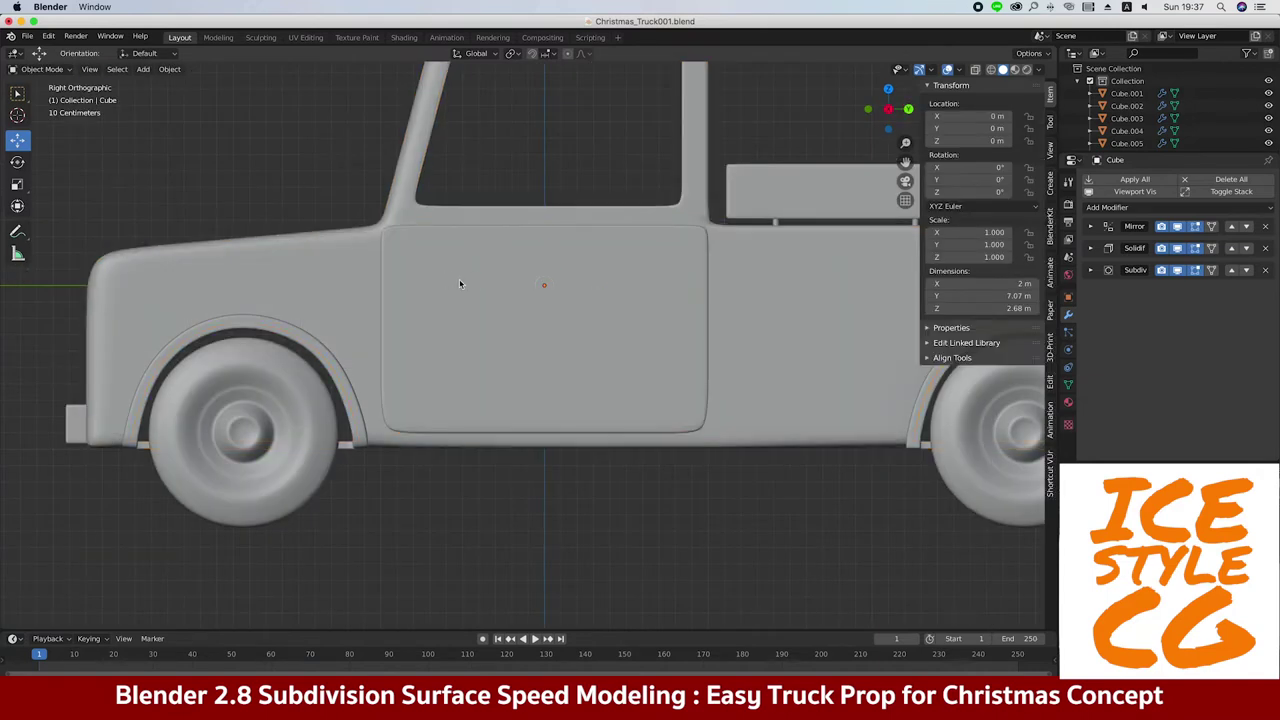
Dissolve the left vertical edge loop on the door panel
{"action": "key", "text": "Tab"}
{"action": "scroll", "coordinate": [366, 252], "scroll_direction": "up", "scroll_amount": 2}
{"action": "left_click", "coordinate": [350, 261], "text": "alt"}
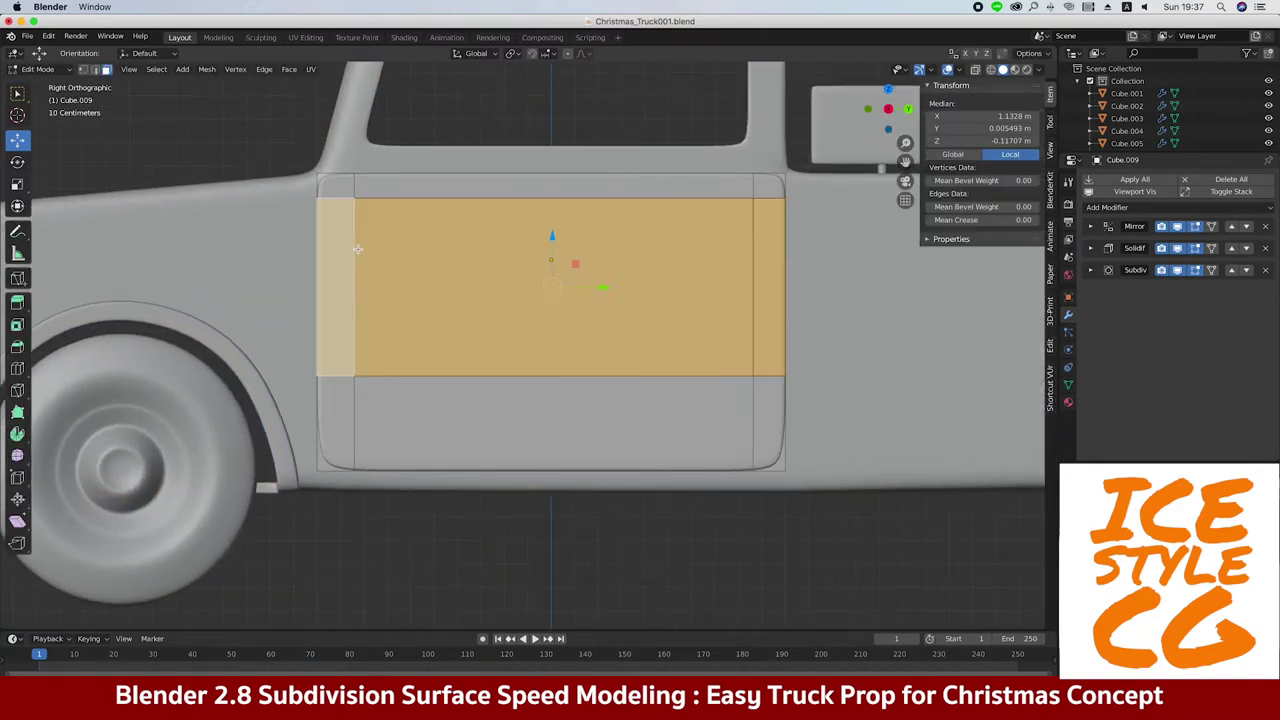
{"action": "key", "text": "2"}
{"action": "left_click", "coordinate": [352, 188], "text": "alt"}
{"action": "key", "text": "shift+Left"}
{"action": "key", "text": "x"}
{"action": "left_click", "coordinate": [371, 302]}
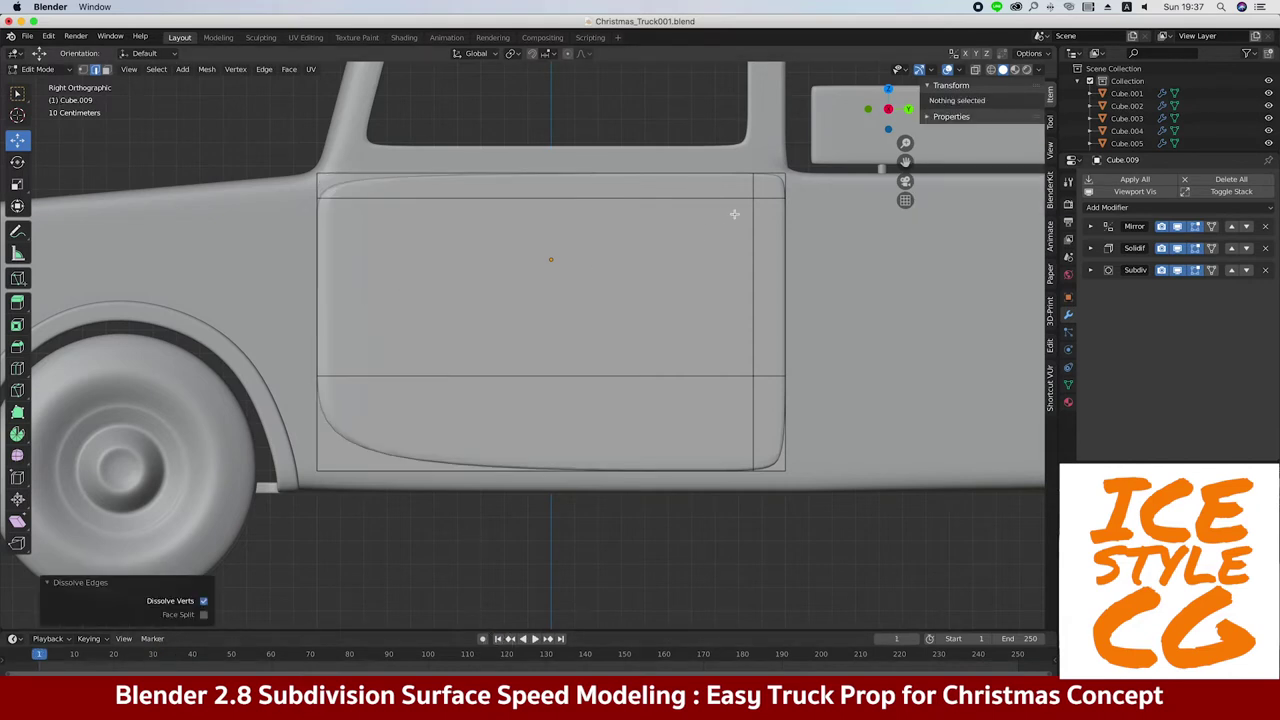
Dissolve the right vertical loop and the top and bottom horizontal loops
{"action": "left_click", "coordinate": [751, 228], "text": "alt"}
{"action": "key", "text": "x"}
{"action": "left_click", "coordinate": [745, 222]}
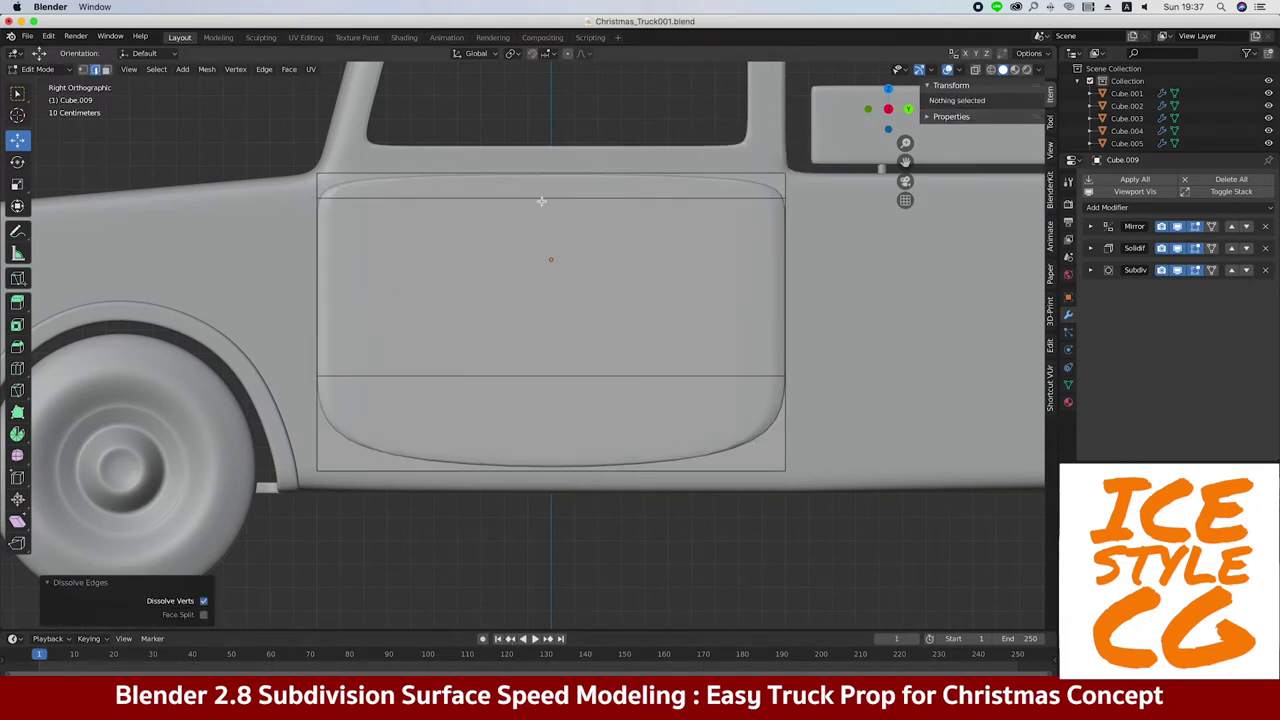
{"action": "left_click", "coordinate": [536, 206], "text": "alt"}
{"action": "left_click", "coordinate": [540, 376], "text": "alt+shift"}
{"action": "key", "text": "x"}
{"action": "left_click", "coordinate": [542, 372]}
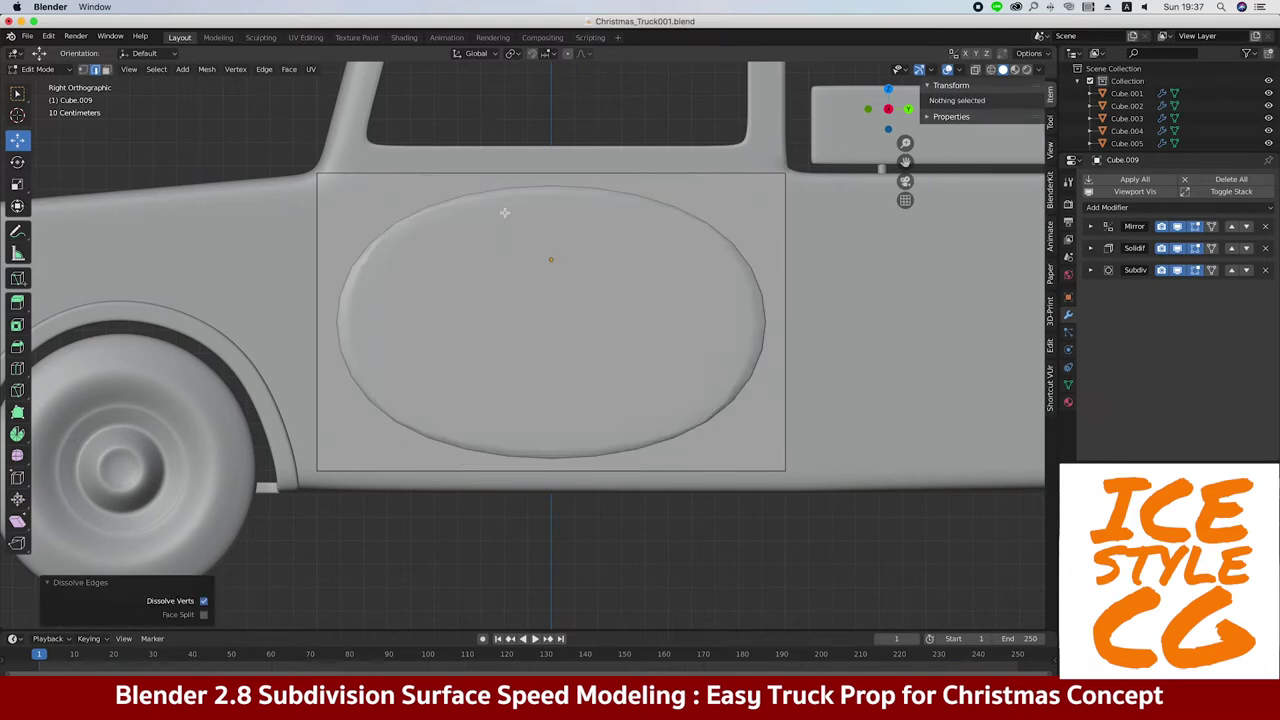
Add two vertical loop cuts scaled along Y toward the panel edges, and raise the horizontal loop
{"action": "key", "text": "ctrl+r"}
{"action": "left_click", "coordinate": [534, 186]}
{"action": "right_click", "coordinate": [534, 186]}
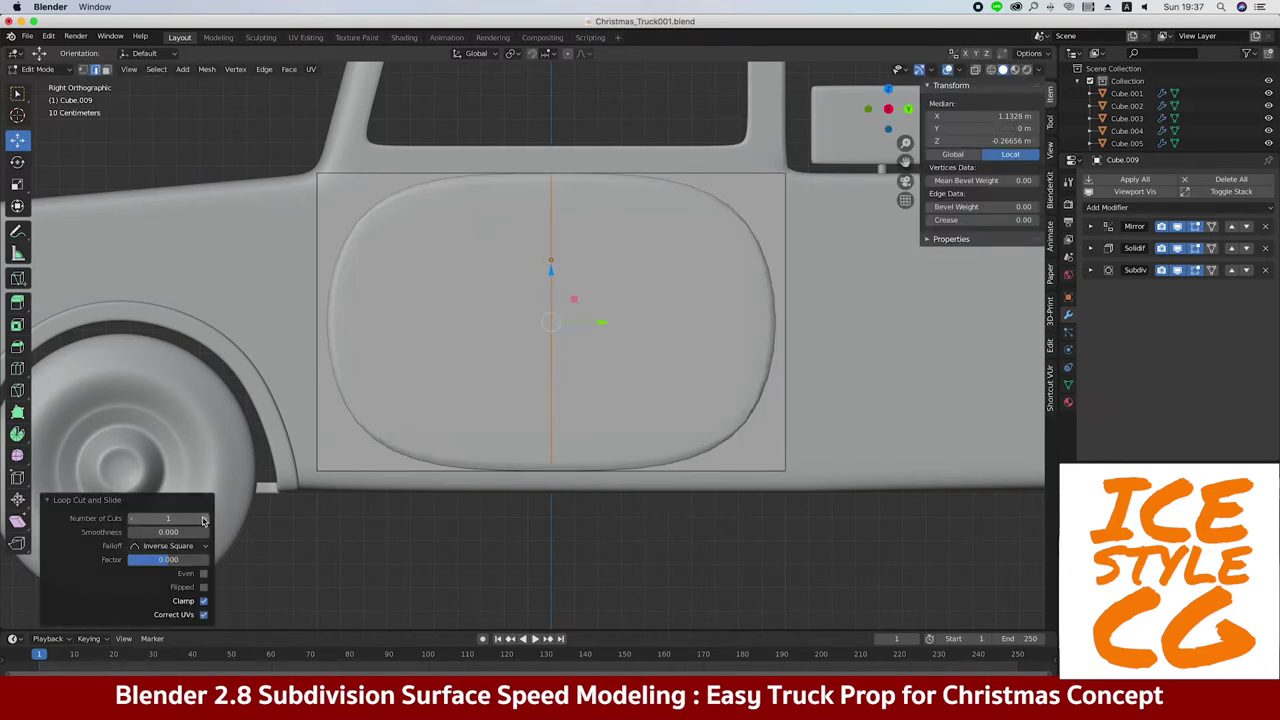
{"action": "left_click", "coordinate": [203, 519]}
{"action": "key", "text": "s"}
{"action": "key", "text": "y"}
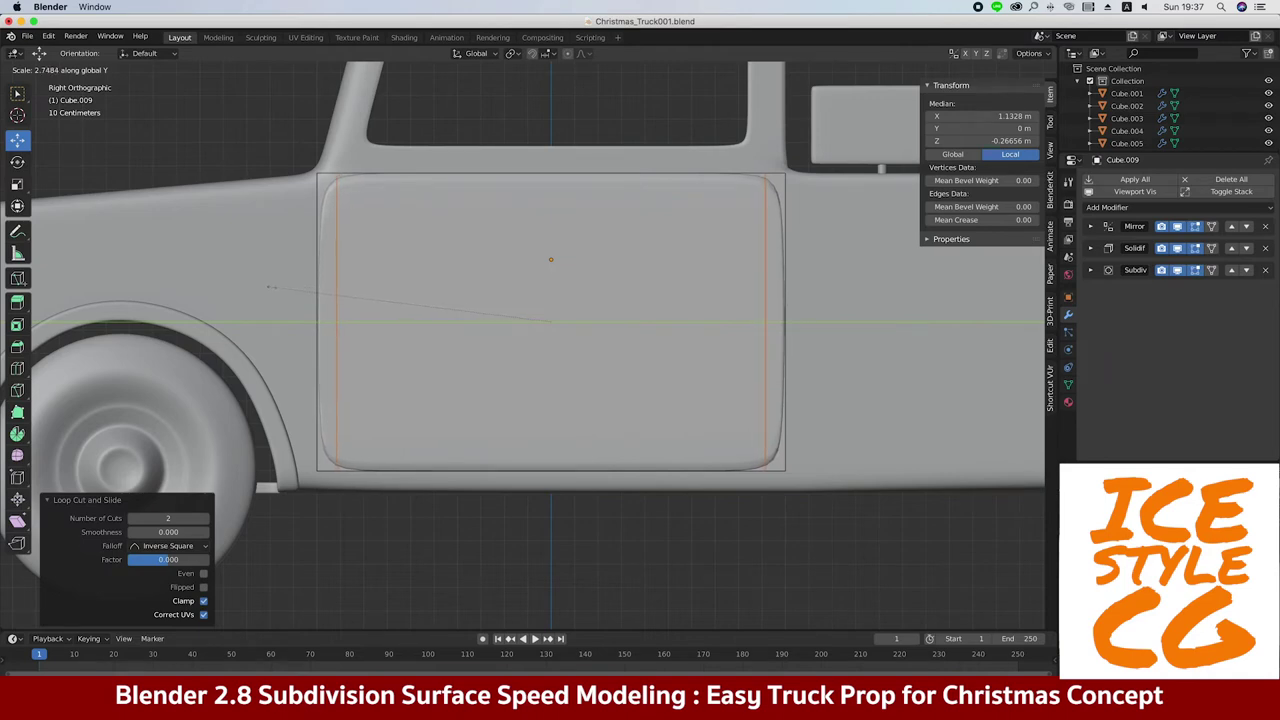
{"action": "left_click", "coordinate": [270, 287]}
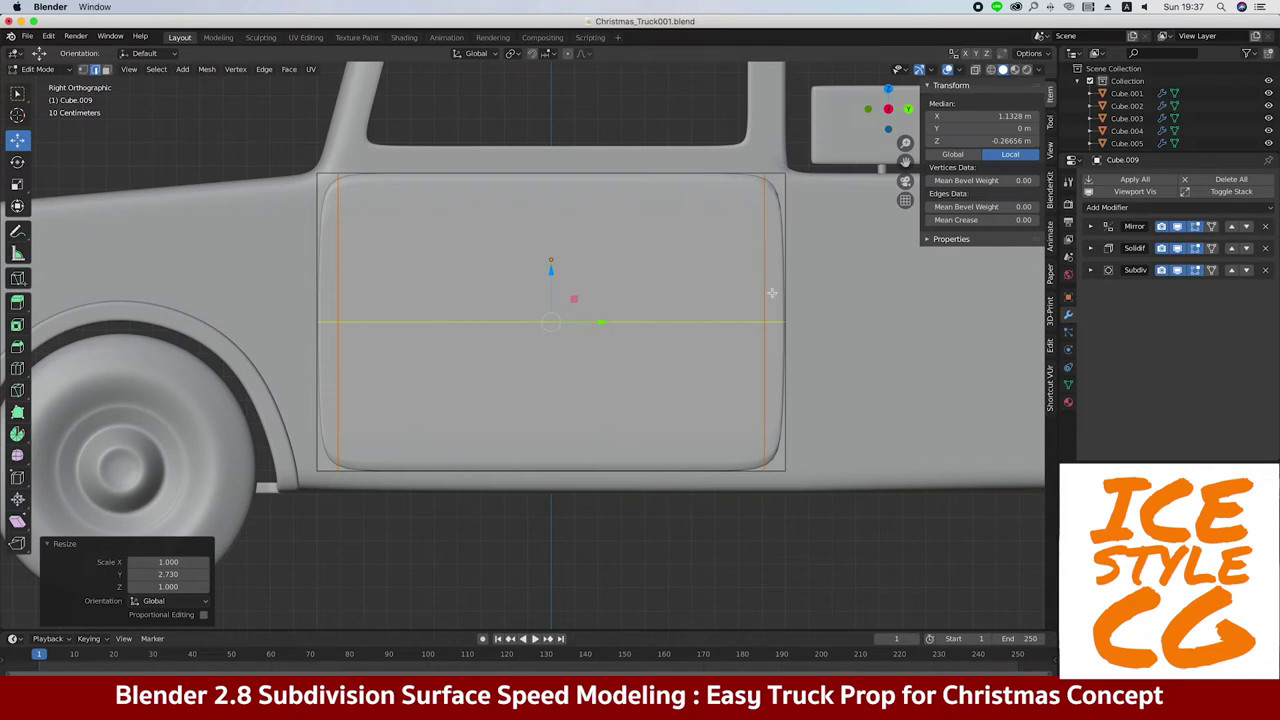
{"action": "key", "text": "g"}
{"action": "key", "text": "g"}
{"action": "left_click", "coordinate": [712, 264]}
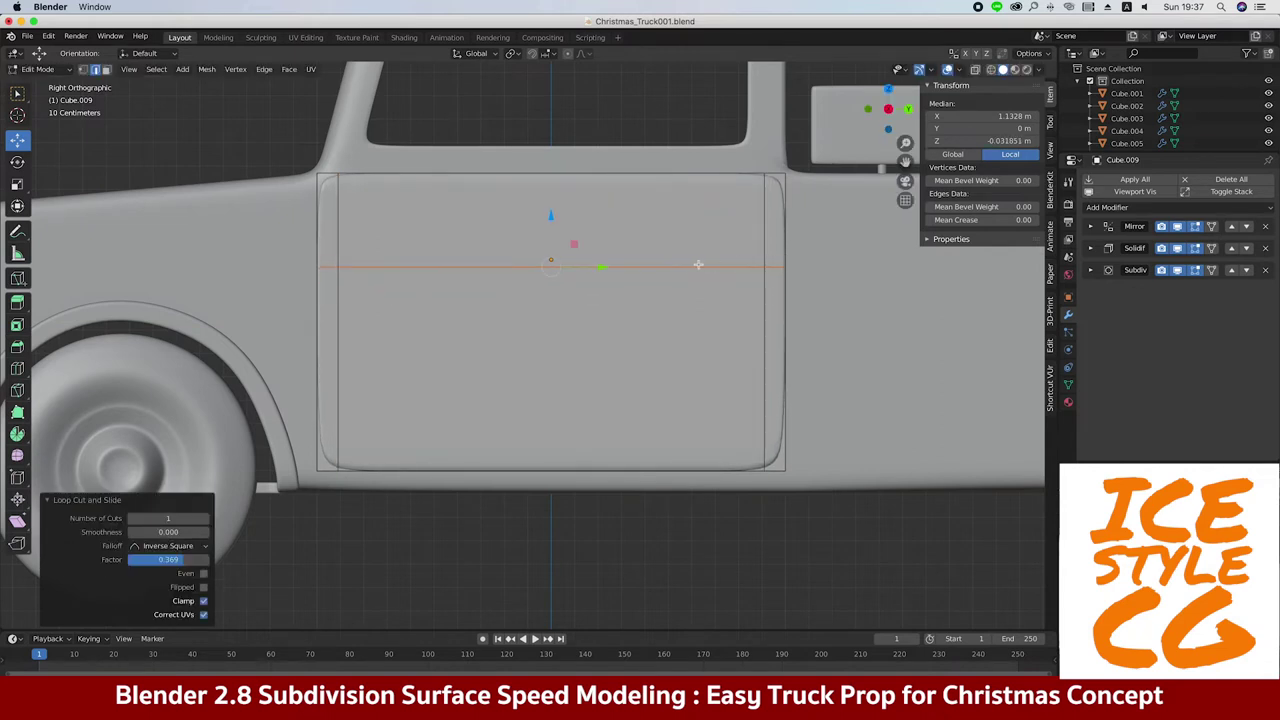
Cut three more horizontal loops across the door panel at different heights
{"action": "key", "text": "ctrl+r"}
{"action": "left_click", "coordinate": [765, 300]}
{"action": "left_click", "coordinate": [747, 210]}
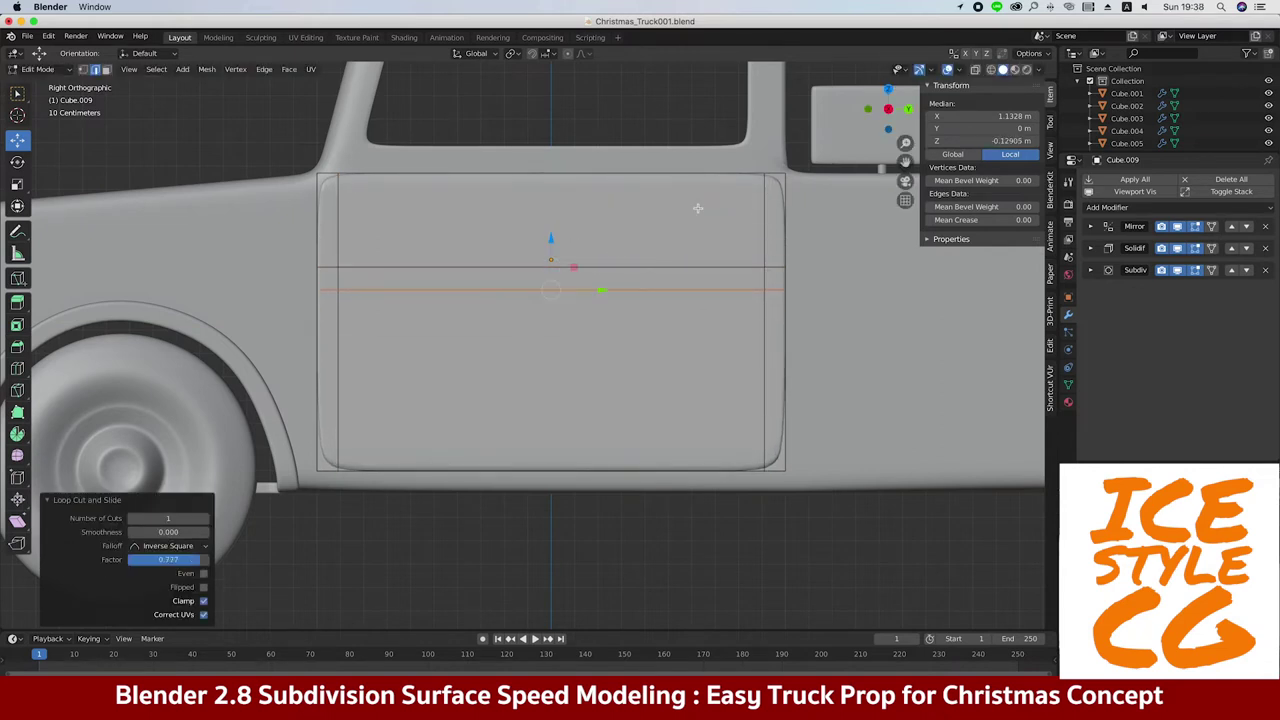
{"action": "left_click", "coordinate": [640, 219]}
{"action": "left_click", "coordinate": [647, 390]}
{"action": "left_click", "coordinate": [690, 380]}
{"action": "left_click", "coordinate": [690, 400]}
Add two vertical loop cuts on the right side, then select the section faces
{"action": "key", "text": "ctrl+r"}
{"action": "left_click", "coordinate": [667, 179]}
{"action": "left_click", "coordinate": [777, 188]}
{"action": "key", "text": "ctrl+r"}
{"action": "left_click", "coordinate": [652, 180]}
{"action": "left_click", "coordinate": [788, 195]}
{"action": "left_click", "coordinate": [715, 230]}
{"action": "left_click", "coordinate": [490, 230], "text": "shift"}
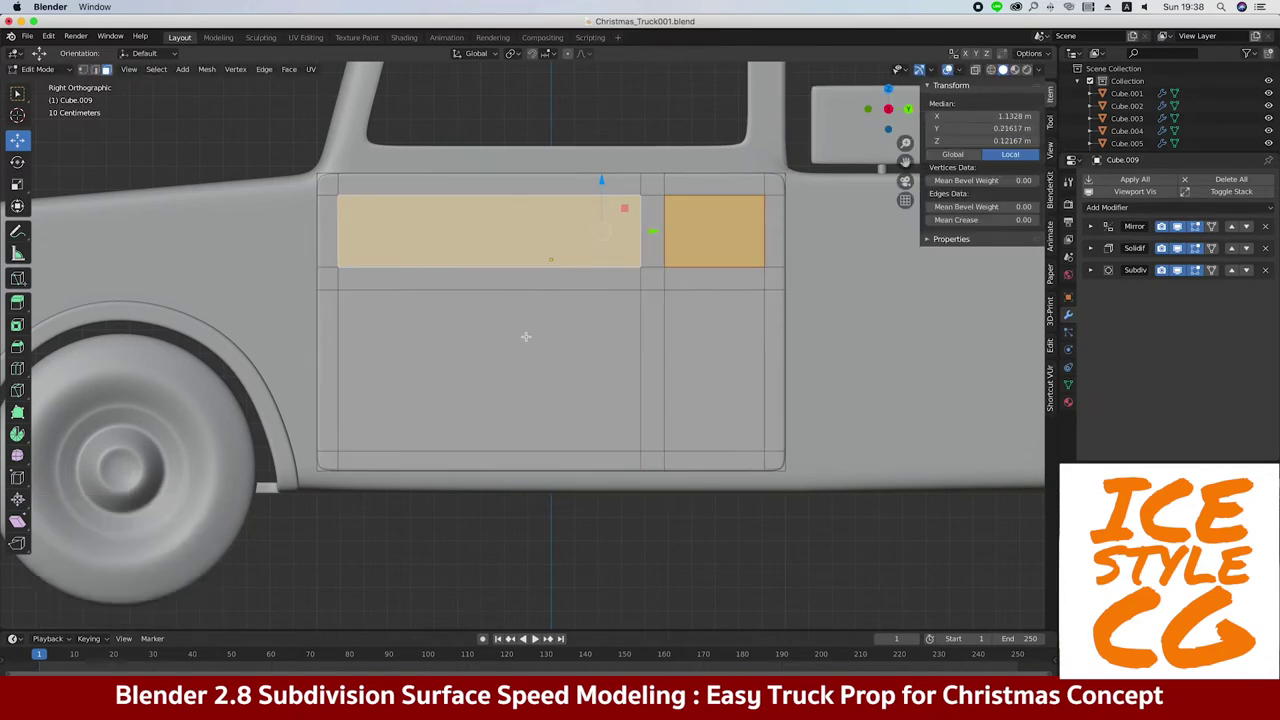
Delete the four selected section faces to leave recesses in the door
{"action": "left_click", "coordinate": [490, 370], "text": "shift"}
{"action": "key", "text": "x"}
{"action": "left_click", "coordinate": [670, 336]}
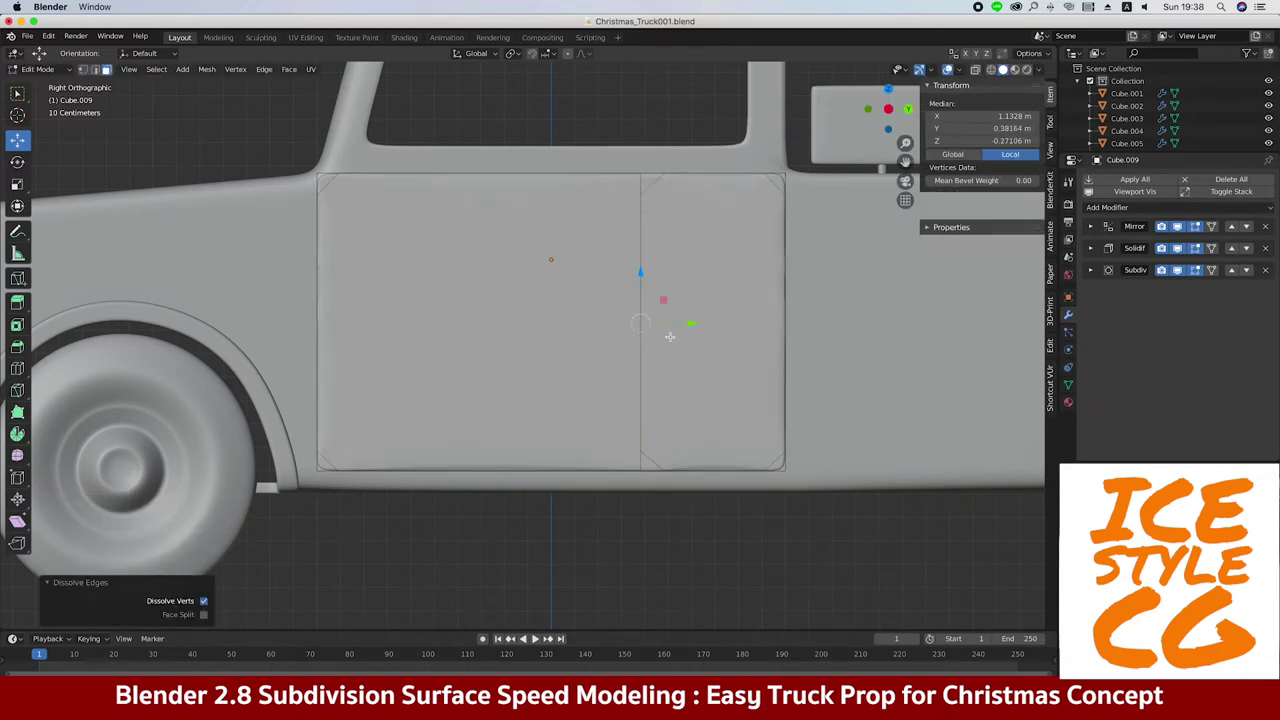
{"action": "key", "text": "ctrl+z"}
{"action": "key", "text": "x"}
{"action": "left_click", "coordinate": [590, 218]}
Slide edge loops to square the top-left and lower-left recesses
{"action": "middle_click_drag", "start_coordinate": [482, 231], "coordinate": [480, 251]}
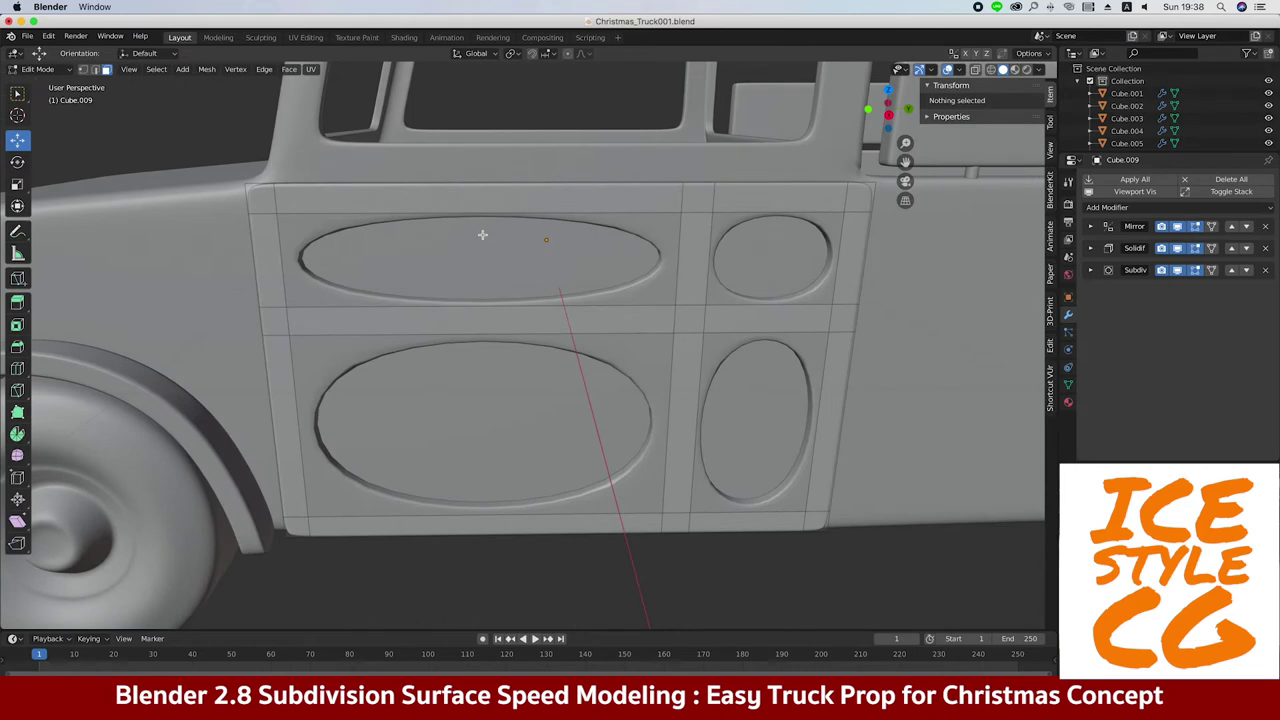
{"action": "key", "text": "KP_3"}
{"action": "left_click", "coordinate": [640, 185], "text": "alt"}
{"action": "key", "text": "g"}
{"action": "key", "text": "g"}
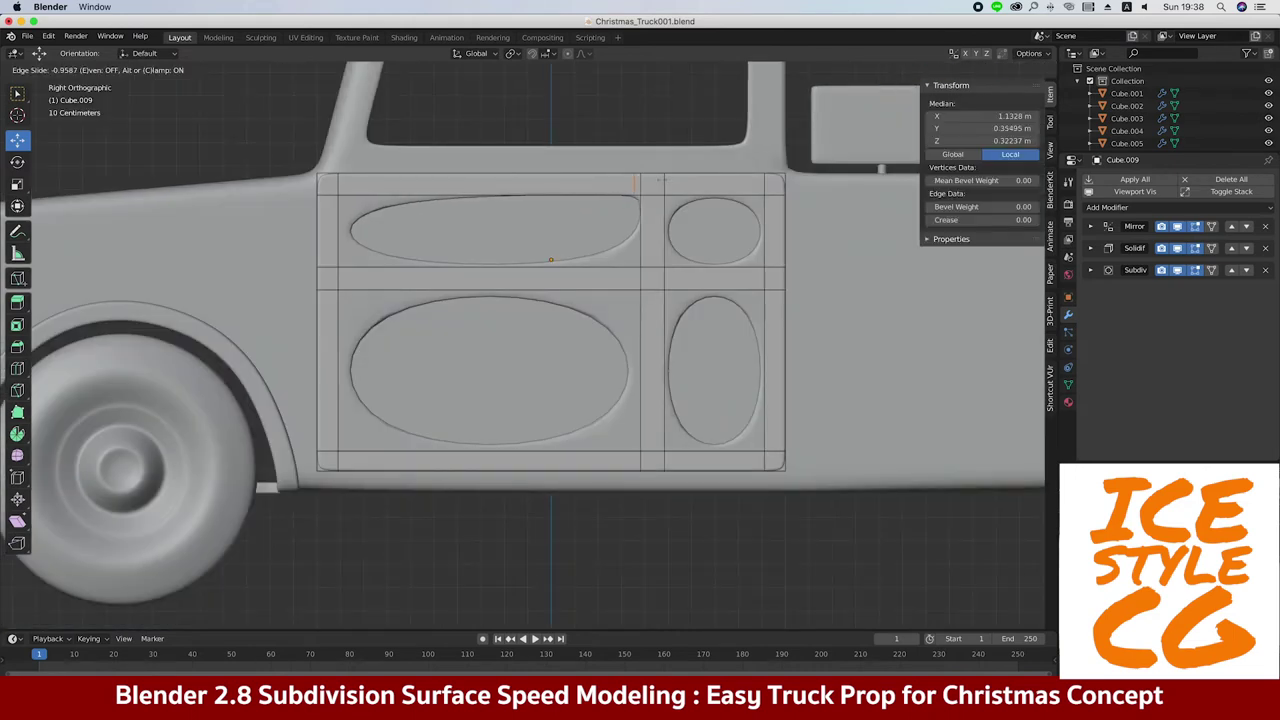
{"action": "left_click", "coordinate": [662, 180]}
{"action": "key", "text": "g"}
{"action": "key", "text": "g"}
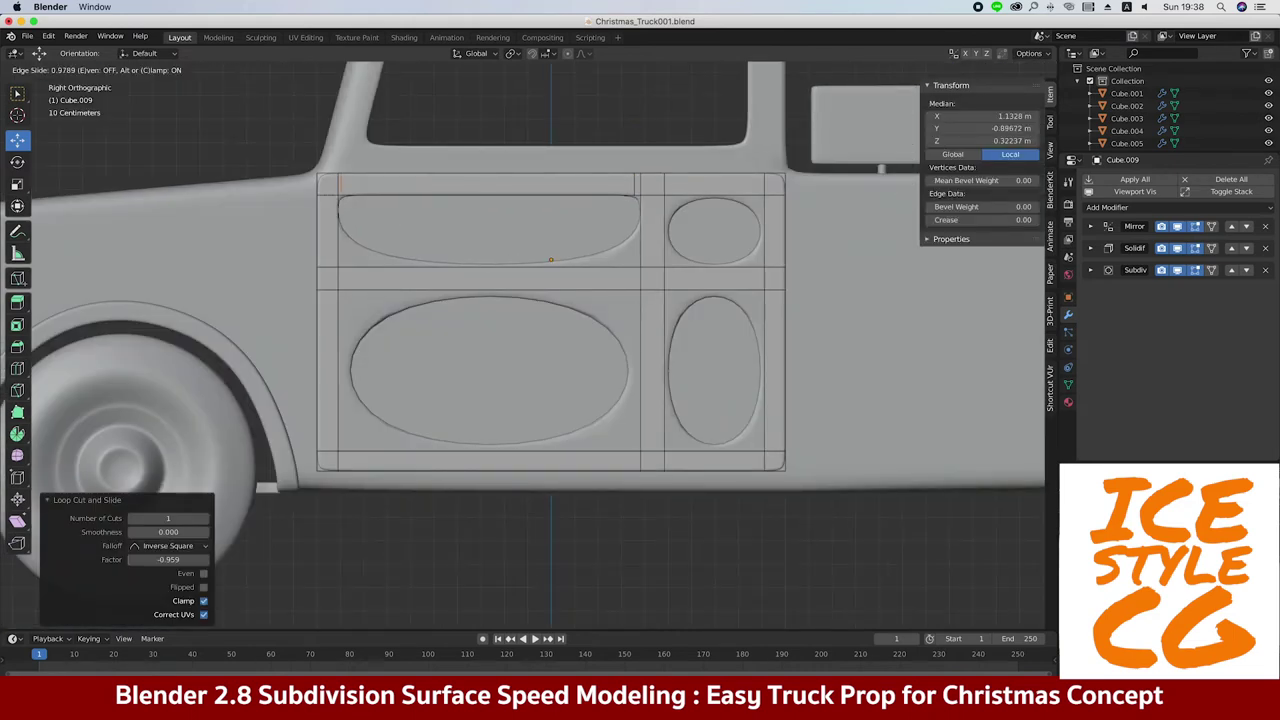
{"action": "left_click", "coordinate": [340, 181]}
{"action": "left_click", "coordinate": [393, 279], "text": "alt"}
{"action": "key", "text": "g"}
{"action": "key", "text": "g"}
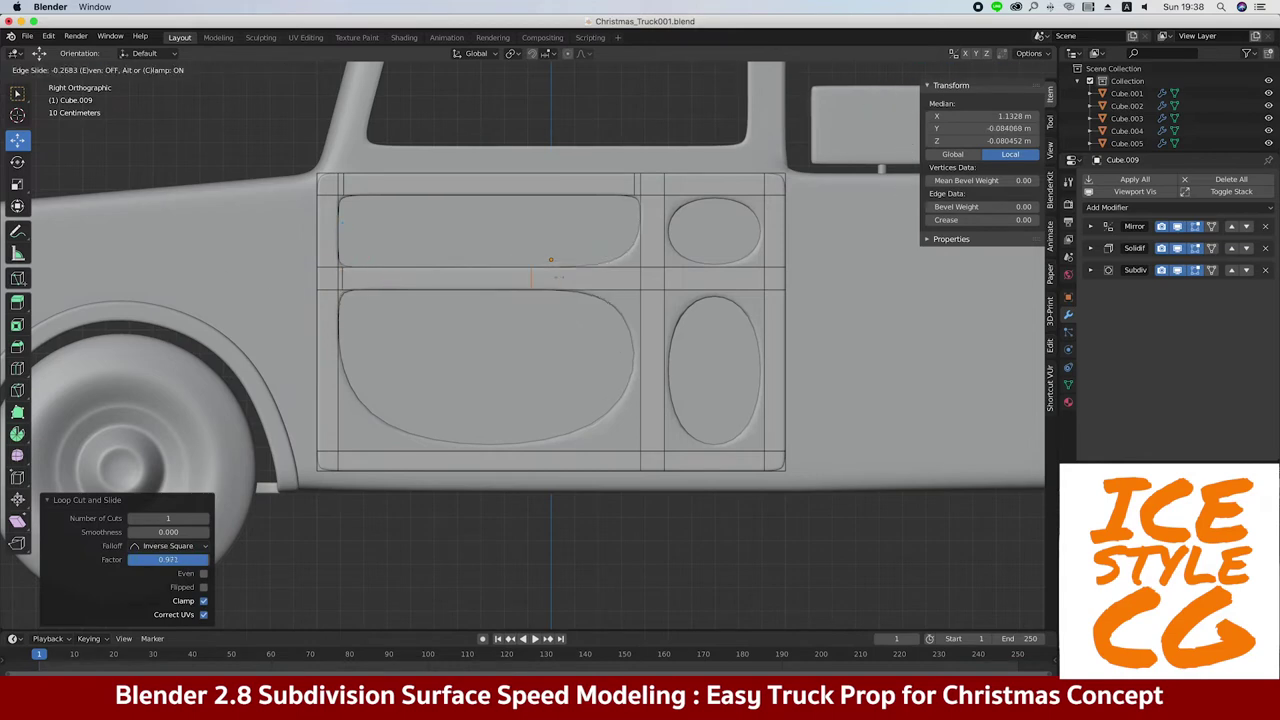
{"action": "left_click", "coordinate": [652, 290]}
Slide edge loops to reshape the upper-right and lower-right recesses
{"action": "left_click", "coordinate": [678, 178], "text": "alt"}
{"action": "key", "text": "g"}
{"action": "key", "text": "g"}
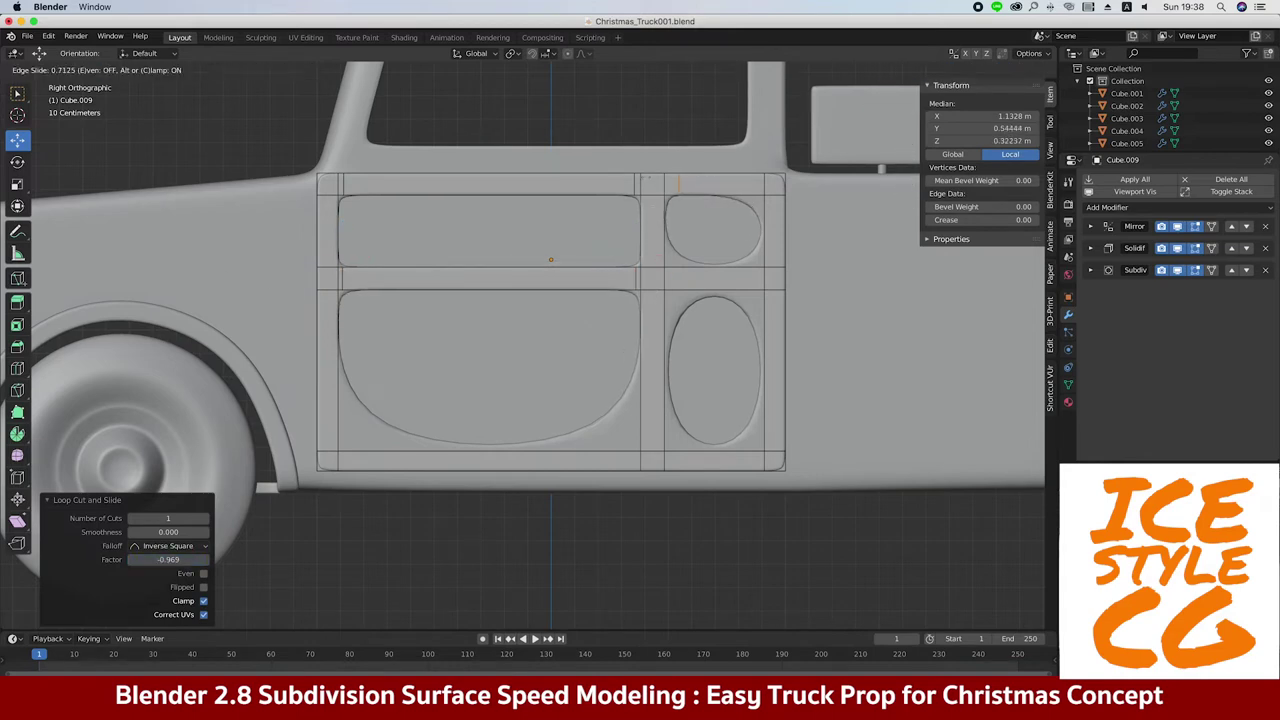
{"action": "left_click", "coordinate": [786, 176]}
{"action": "left_click", "coordinate": [768, 281], "text": "alt"}
{"action": "key", "text": "g"}
{"action": "key", "text": "g"}
{"action": "left_click", "coordinate": [782, 281]}
Add support loops slid close to the panel borders, including the lower-left panel's bottom
{"action": "left_click", "coordinate": [679, 271], "text": "alt"}
{"action": "key", "text": "g"}
{"action": "key", "text": "g"}
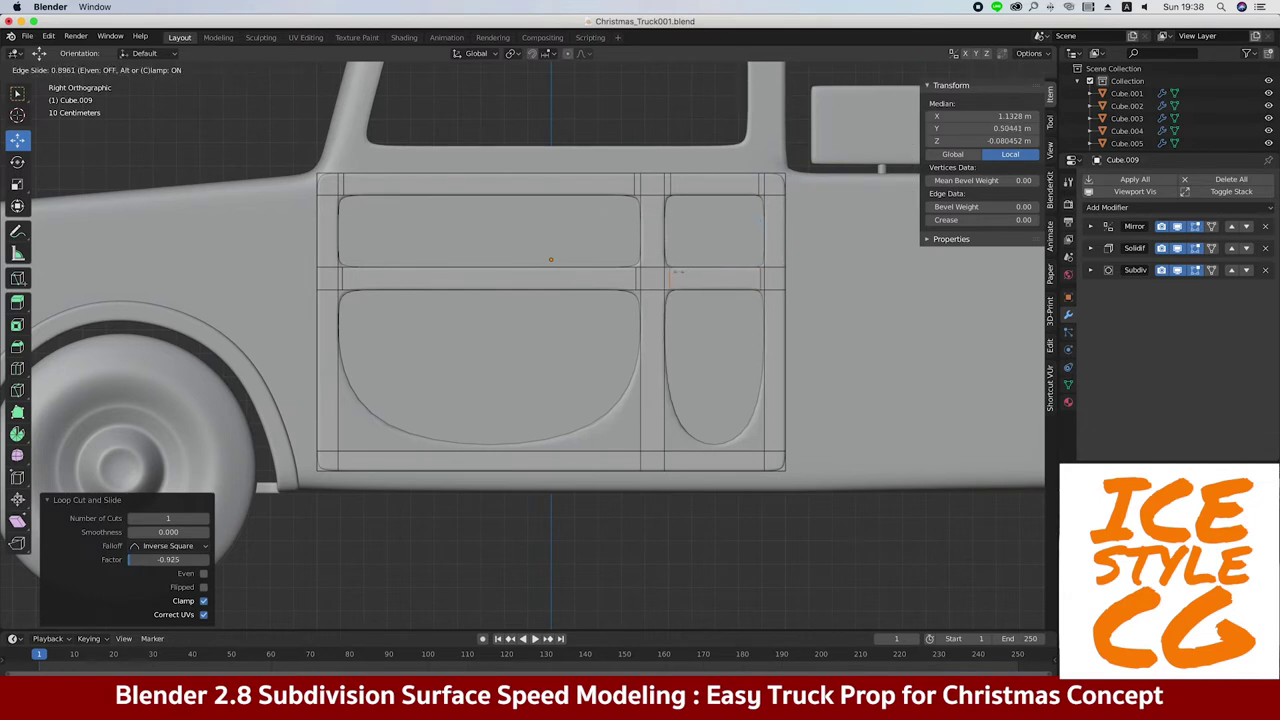
{"action": "left_click", "coordinate": [676, 271]}
{"action": "left_click", "coordinate": [755, 460], "text": "alt"}
{"action": "key", "text": "g"}
{"action": "key", "text": "g"}
{"action": "left_click", "coordinate": [615, 433]}
{"action": "left_click", "coordinate": [686, 451], "text": "alt"}
{"action": "key", "text": "g"}
{"action": "key", "text": "g"}
{"action": "left_click", "coordinate": [642, 450]}
{"action": "left_click", "coordinate": [600, 450], "text": "alt"}
{"action": "key", "text": "g"}
{"action": "key", "text": "g"}
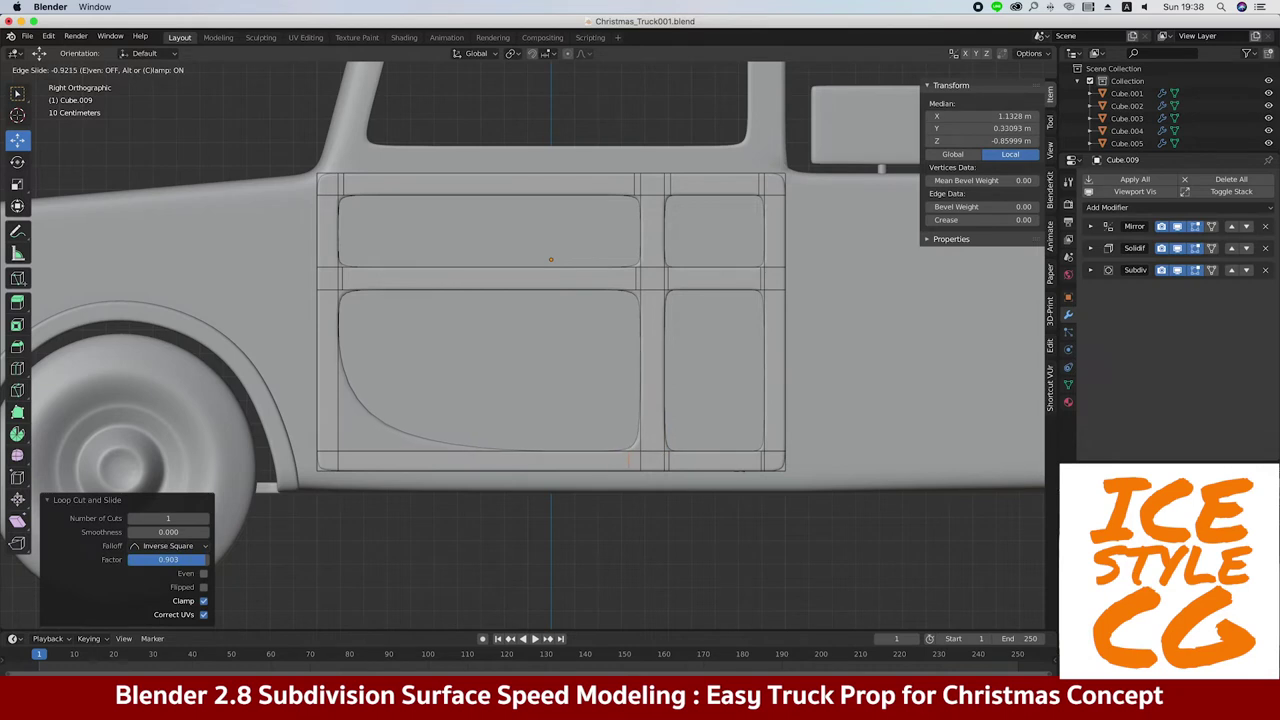
{"action": "left_click", "coordinate": [375, 416]}
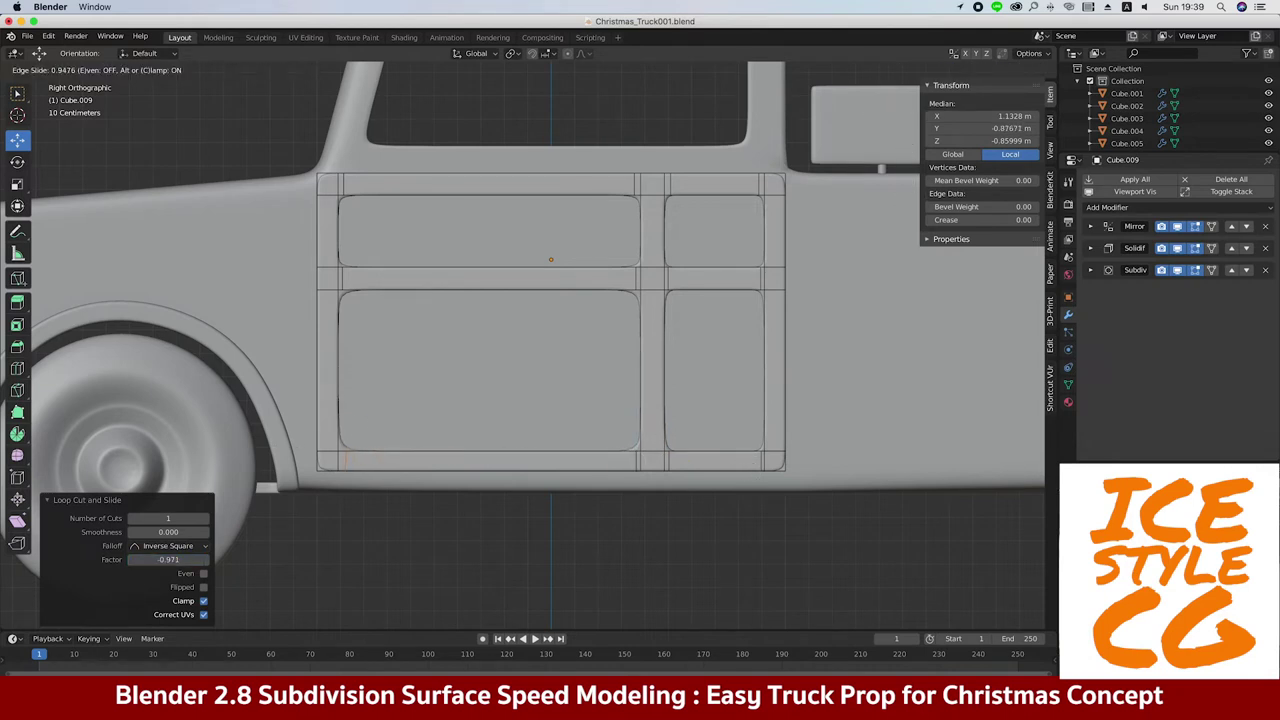
{"action": "left_click", "coordinate": [317, 450]}
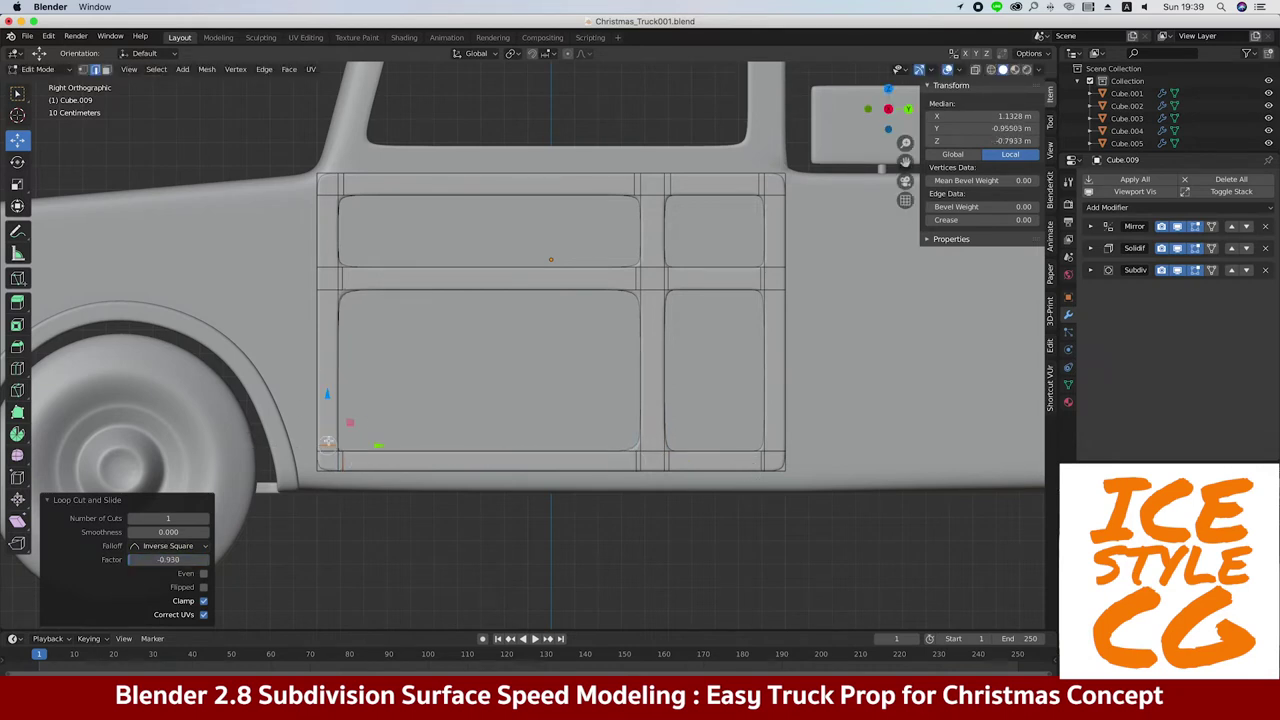
Cut more support loops on the right pillar and right-hand panel, hugging their edges
{"action": "key", "text": "ctrl+r"}
{"action": "left_click", "coordinate": [664, 376]}
{"action": "key", "text": "ctrl+r"}
{"action": "left_click", "coordinate": [762, 305]}
{"action": "left_click", "coordinate": [762, 305]}
{"action": "left_click", "coordinate": [776, 305]}
{"action": "key", "text": "ctrl+r"}
{"action": "left_click", "coordinate": [650, 368]}
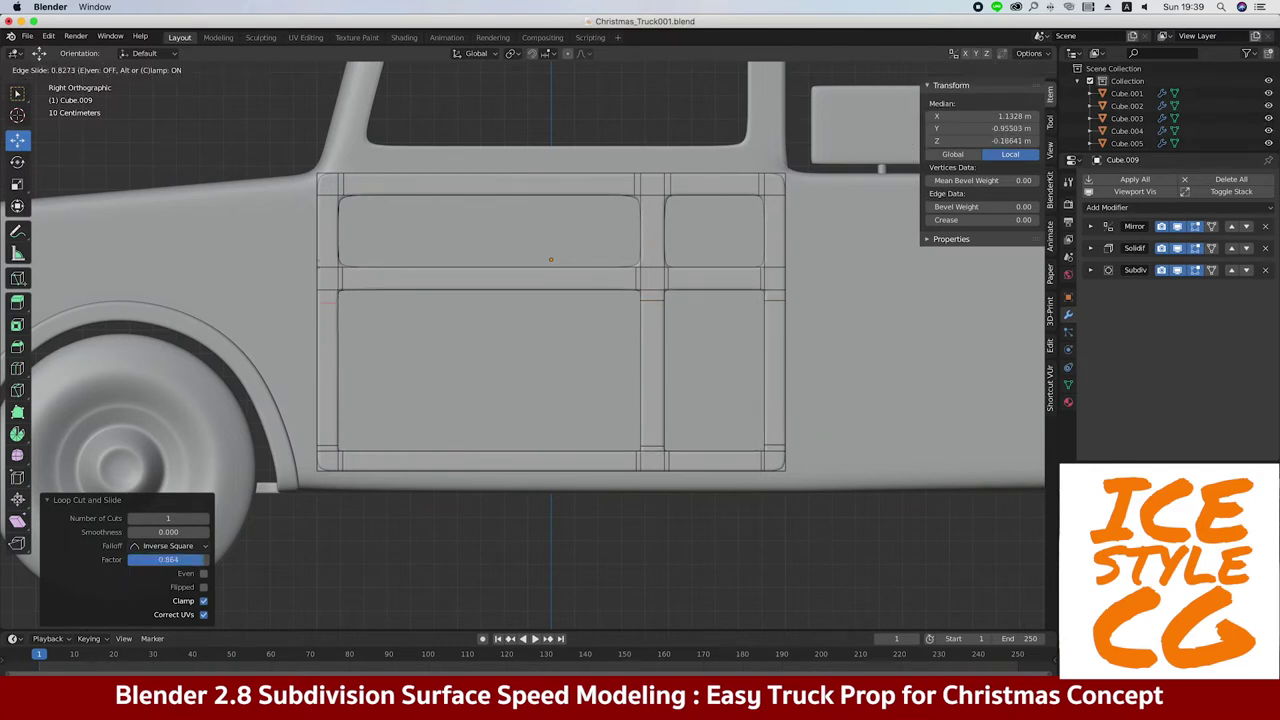
{"action": "key", "text": "ctrl+r"}
{"action": "left_click", "coordinate": [338, 245]}
{"action": "left_click", "coordinate": [337, 268]}
Add the final border loops near the top and lower panel edges, then view the truck in Object Mode
{"action": "key", "text": "ctrl+r"}
{"action": "left_click", "coordinate": [332, 212]}
{"action": "left_click", "coordinate": [345, 195]}
{"action": "key", "text": "ctrl+r"}
{"action": "left_click", "coordinate": [668, 245]}
{"action": "key", "text": "ctrl+r"}
{"action": "left_click", "coordinate": [648, 262]}
{"action": "left_click", "coordinate": [726, 251]}
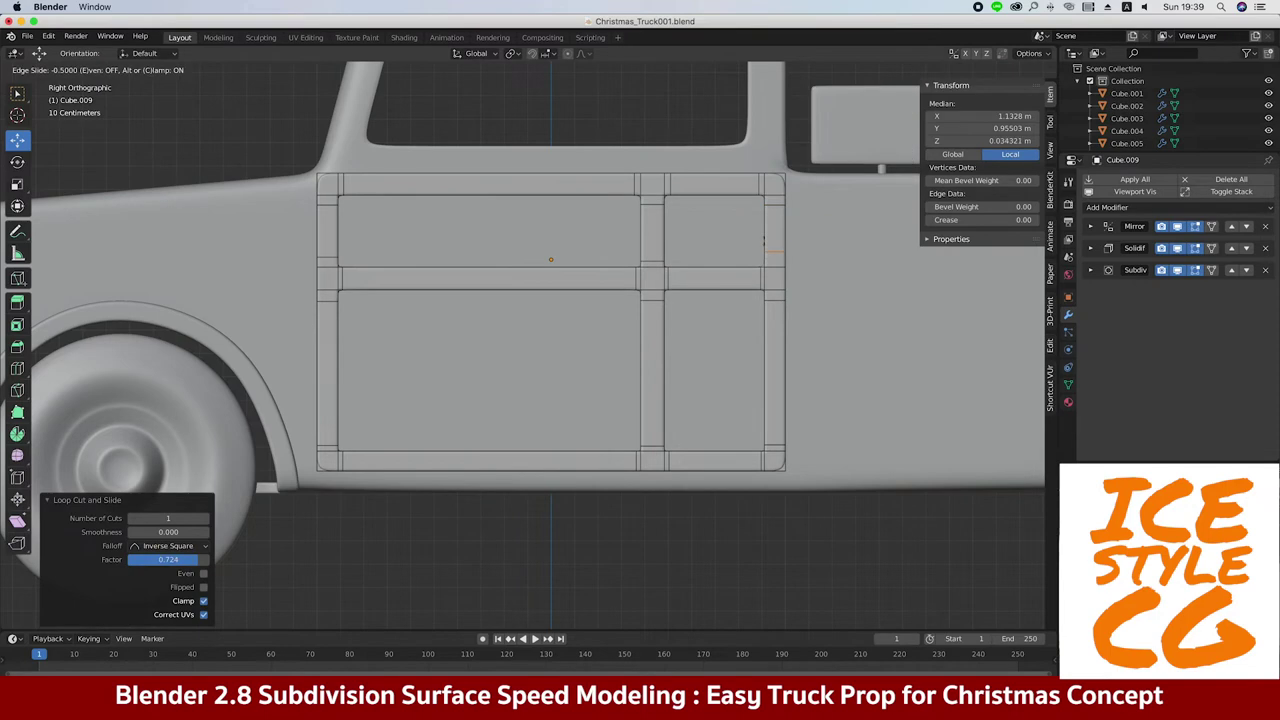
{"action": "left_click", "coordinate": [706, 246]}
{"action": "key", "text": "Tab"}
{"action": "mouse_move", "coordinate": [365, 248]}
{"action": "middle_mouse_down"}
{"action": "mouse_move", "coordinate": [319, 201]}
{"action": "mouse_move", "coordinate": [577, 316]}
{"action": "middle_mouse_up"}
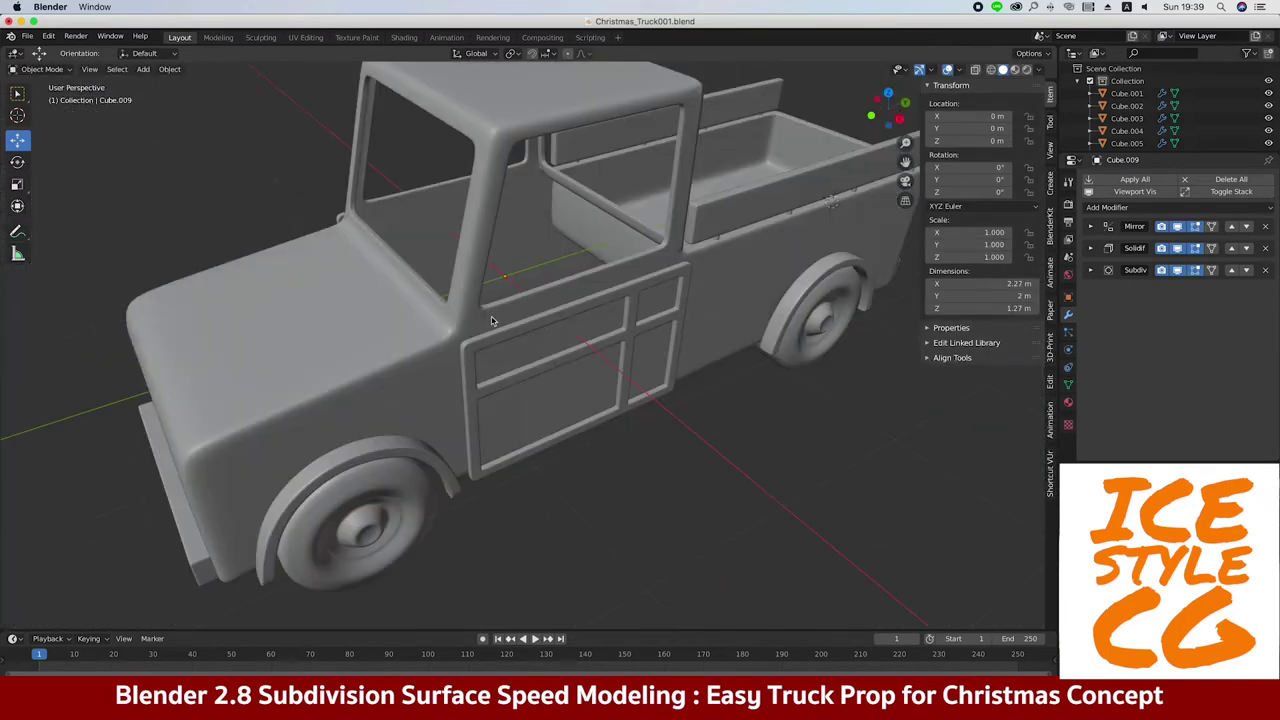
In side view, narrow the door panels along Y, shift them along Y, and lower them slightly
{"action": "key", "text": "KP_3"}
{"action": "key", "text": "s"}
{"action": "key", "text": "y"}
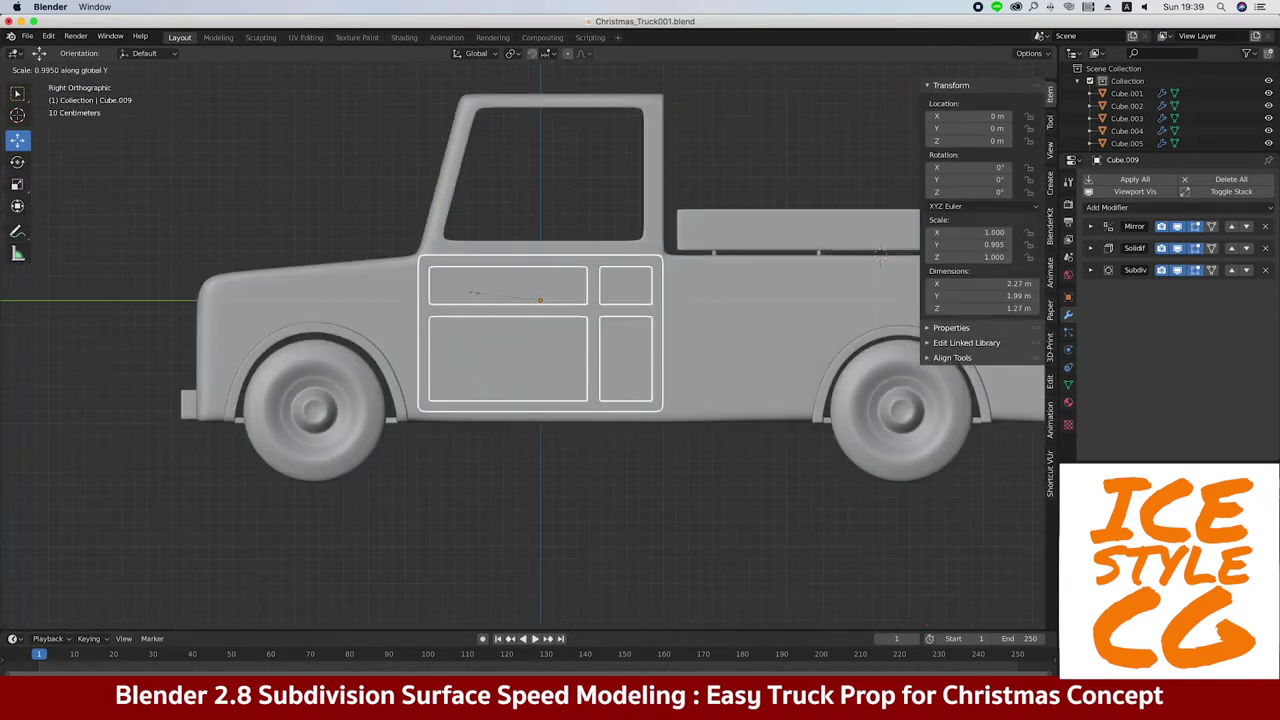
{"action": "left_click", "coordinate": [515, 278]}
{"action": "key", "text": "g"}
{"action": "key", "text": "y"}
{"action": "left_click", "coordinate": [540, 268]}
{"action": "key", "text": "g"}
{"action": "key", "text": "z"}
{"action": "left_click", "coordinate": [364, 236]}
Move the whole door frame about 0.09 m sideways so it sits against the cab
{"action": "scroll", "coordinate": [319, 258], "scroll_direction": "up", "scroll_amount": 3}
{"action": "middle_click_drag", "start_coordinate": [319, 258], "coordinate": [790, 358]}
{"action": "key", "text": "Tab"}
{"action": "key", "text": "l"}
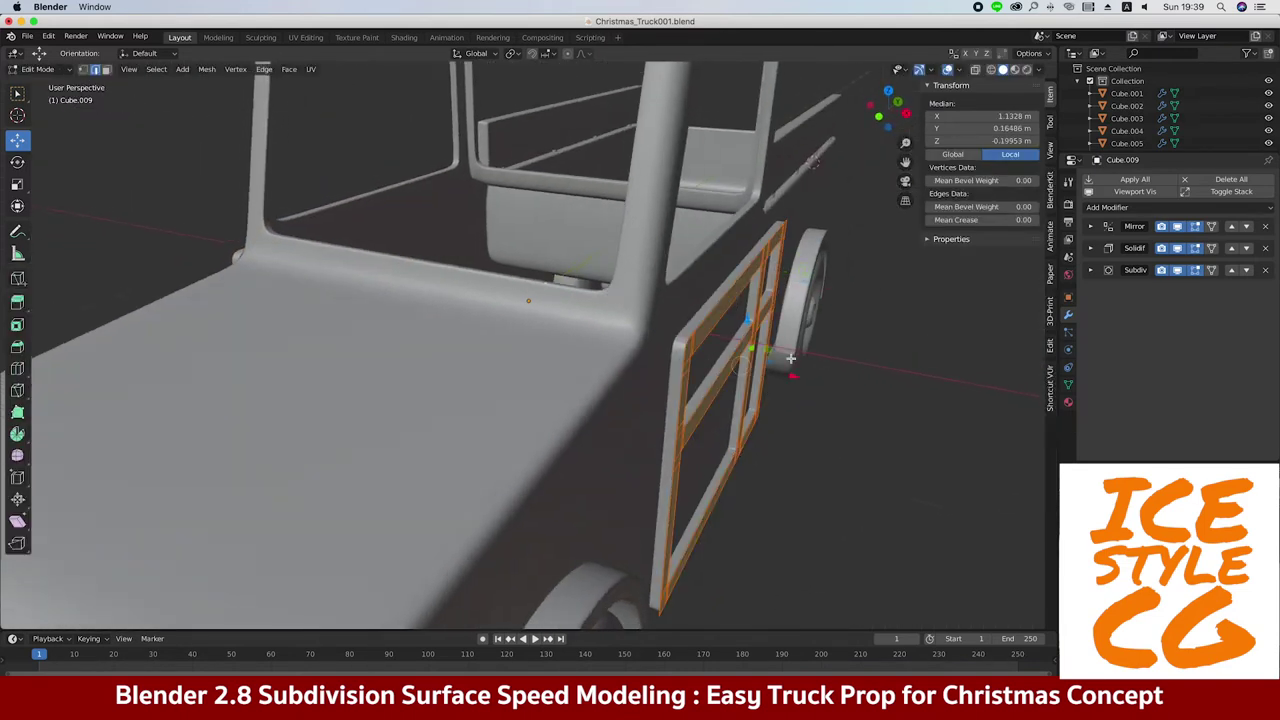
{"action": "key", "text": "g"}
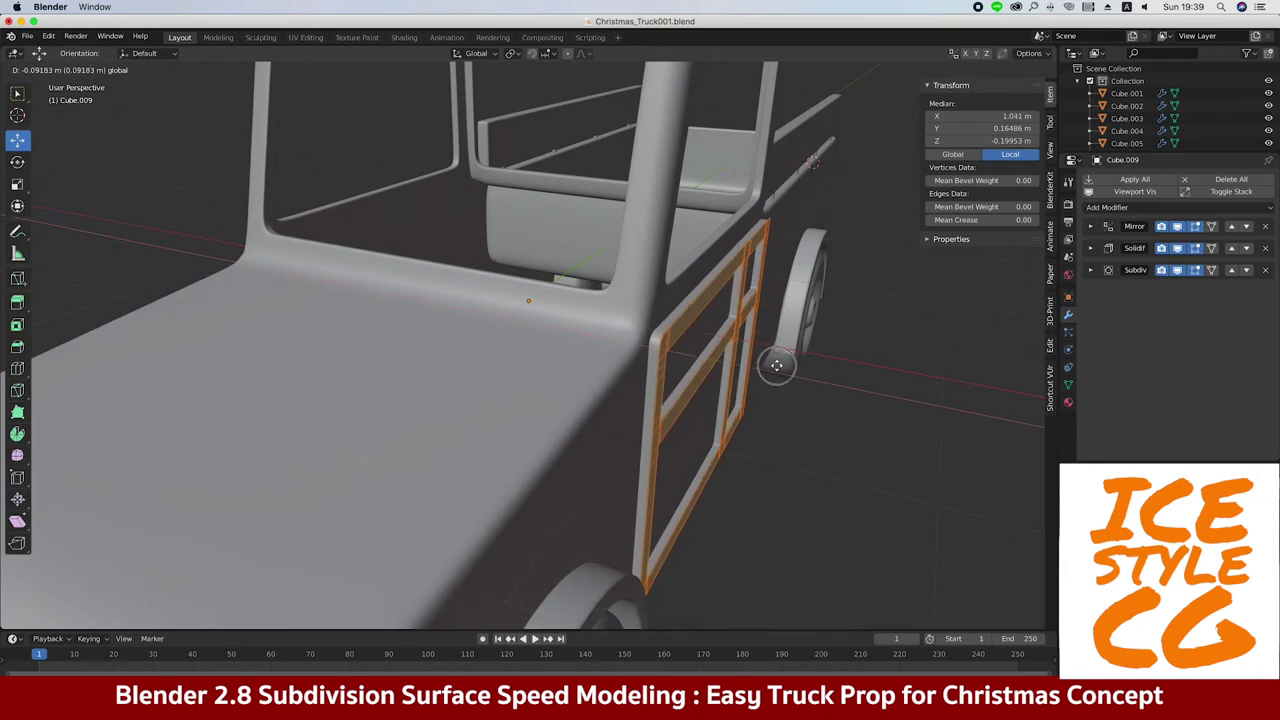
{"action": "left_click", "coordinate": [777, 365]}
{"action": "scroll", "coordinate": [777, 365], "scroll_direction": "down", "scroll_amount": 3}
{"action": "key", "text": "Tab"}
{"action": "mouse_move", "coordinate": [545, 290]}
{"action": "middle_mouse_down"}
{"action": "mouse_move", "coordinate": [603, 437]}
{"action": "mouse_move", "coordinate": [597, 453]}
{"action": "middle_mouse_up"}
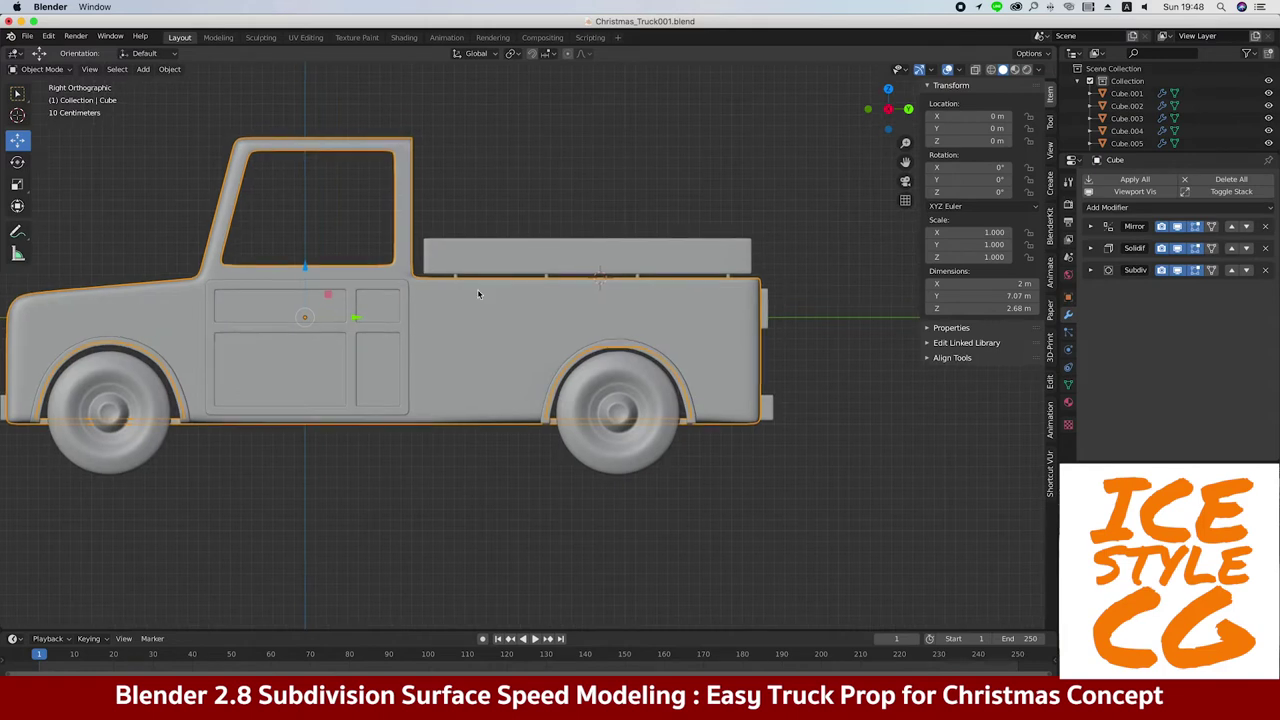
{"action": "key", "text": "Tab"}
Select the faces along the truck bed's rear side
{"action": "left_click", "coordinate": [408, 315]}
{"action": "left_click", "coordinate": [419, 402], "text": "ctrl"}
{"action": "left_click", "coordinate": [510, 330], "text": "ctrl"}
{"action": "left_click", "coordinate": [590, 310], "text": "ctrl"}
{"action": "left_click", "coordinate": [675, 398], "text": "ctrl"}
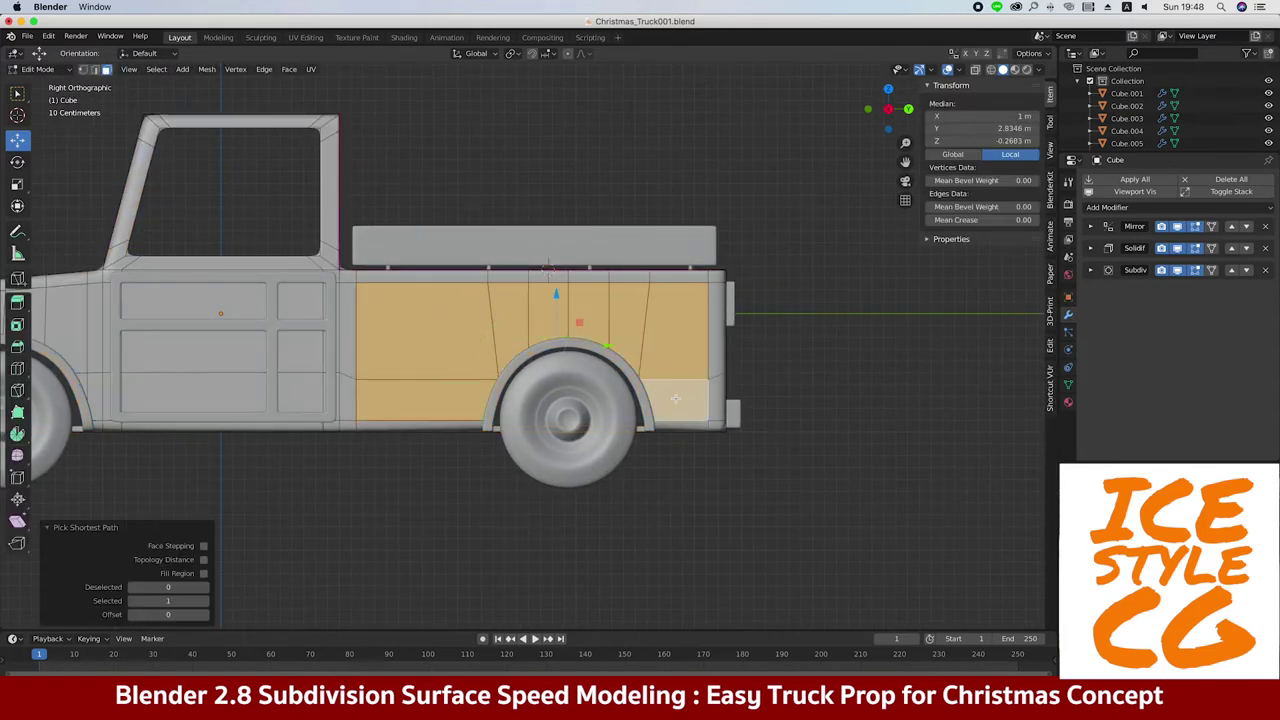
{"action": "middle_click_drag", "start_coordinate": [499, 312], "coordinate": [604, 369]}
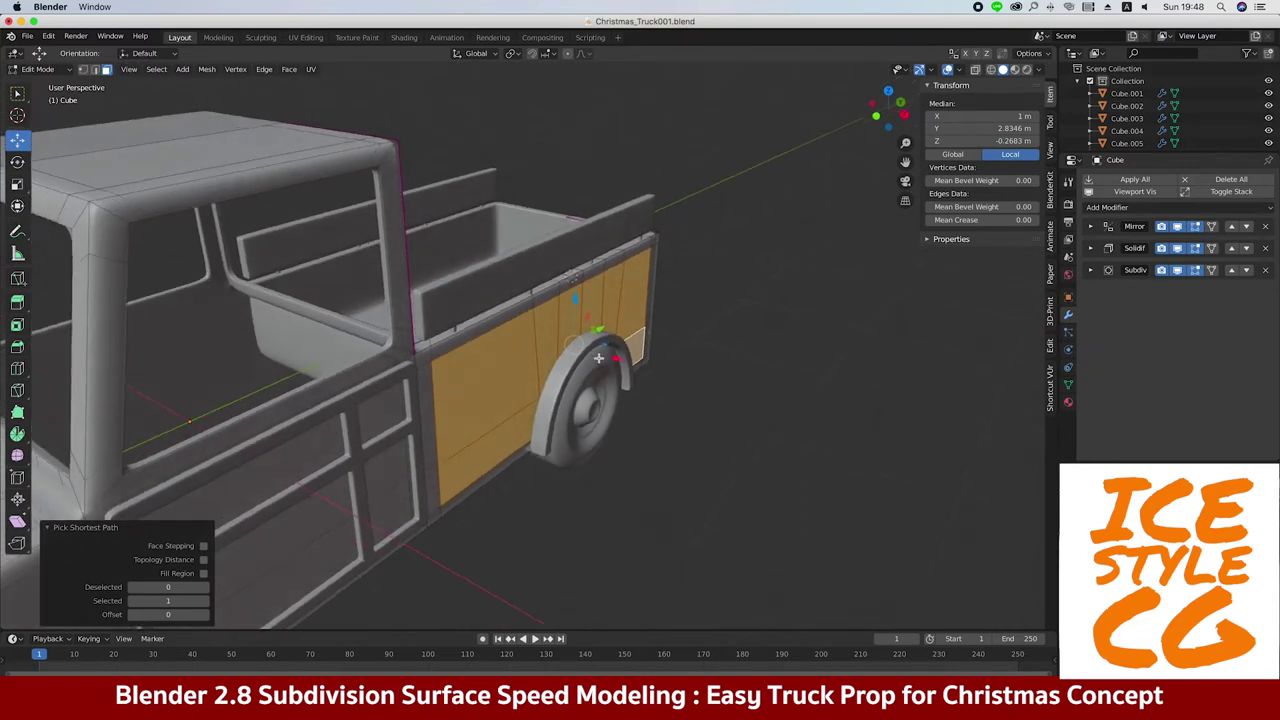
Duplicate the bed side faces and move the copy 0.723 m out along X
{"action": "key", "text": "g"}
{"action": "key", "text": "x"}
{"action": "key", "text": "Escape"}
{"action": "key", "text": "g"}
{"action": "key", "text": "x"}
{"action": "left_click", "coordinate": [648, 368]}
{"action": "key", "text": "KP_3"}
{"action": "scroll", "coordinate": [376, 317], "scroll_direction": "up", "scroll_amount": 1}
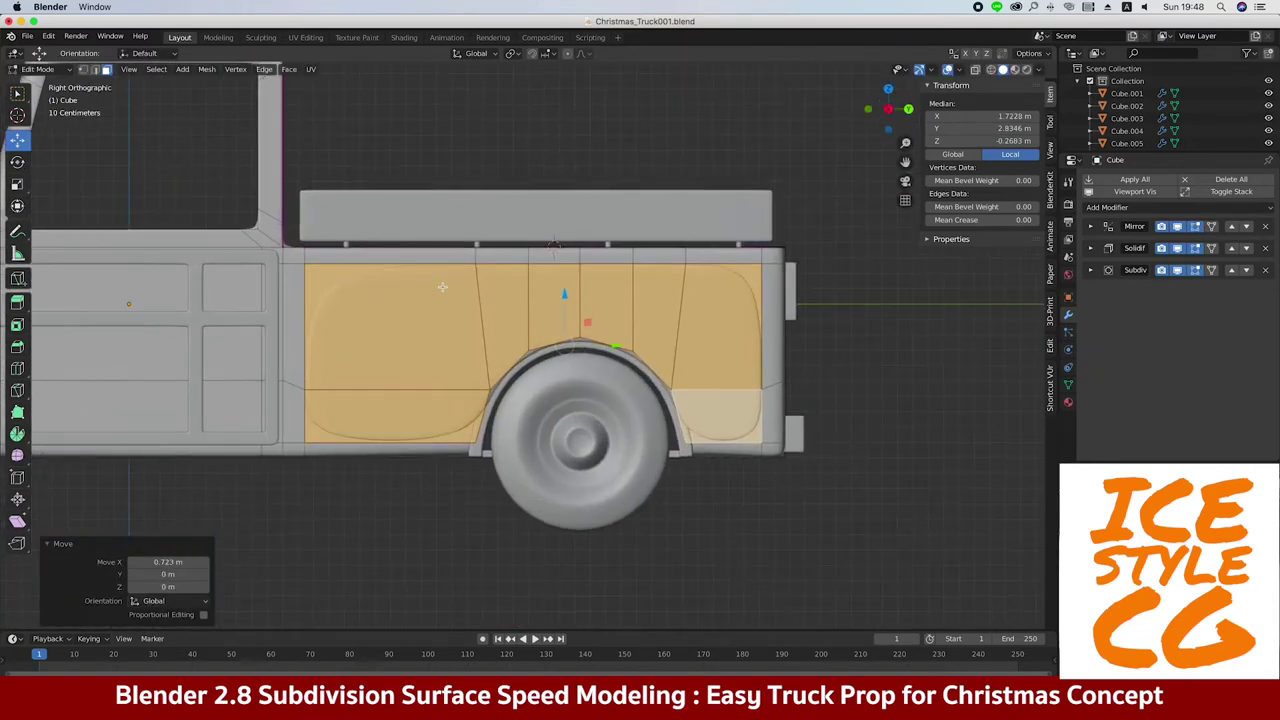
{"action": "scroll", "coordinate": [420, 300], "scroll_direction": "up", "scroll_amount": 1}
{"action": "scroll", "coordinate": [476, 287], "scroll_direction": "up", "scroll_amount": 1}
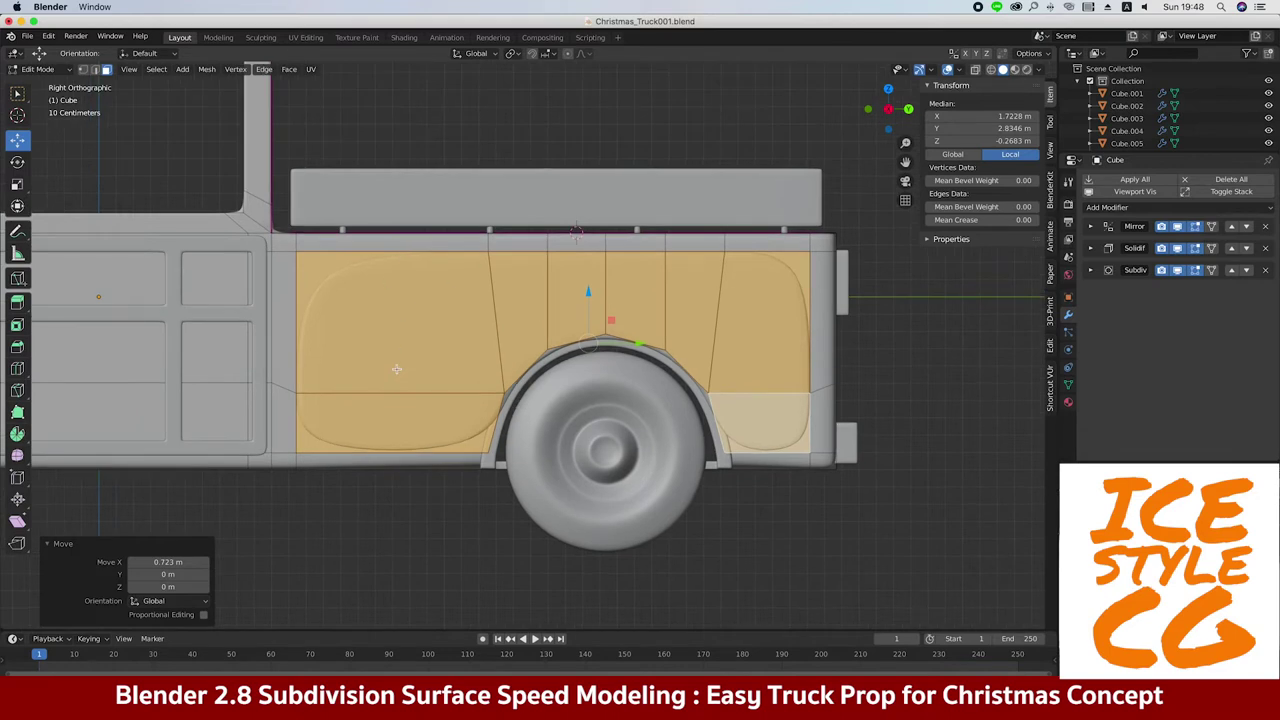
{"action": "middle_click_drag", "start_coordinate": [389, 339], "coordinate": [467, 357]}
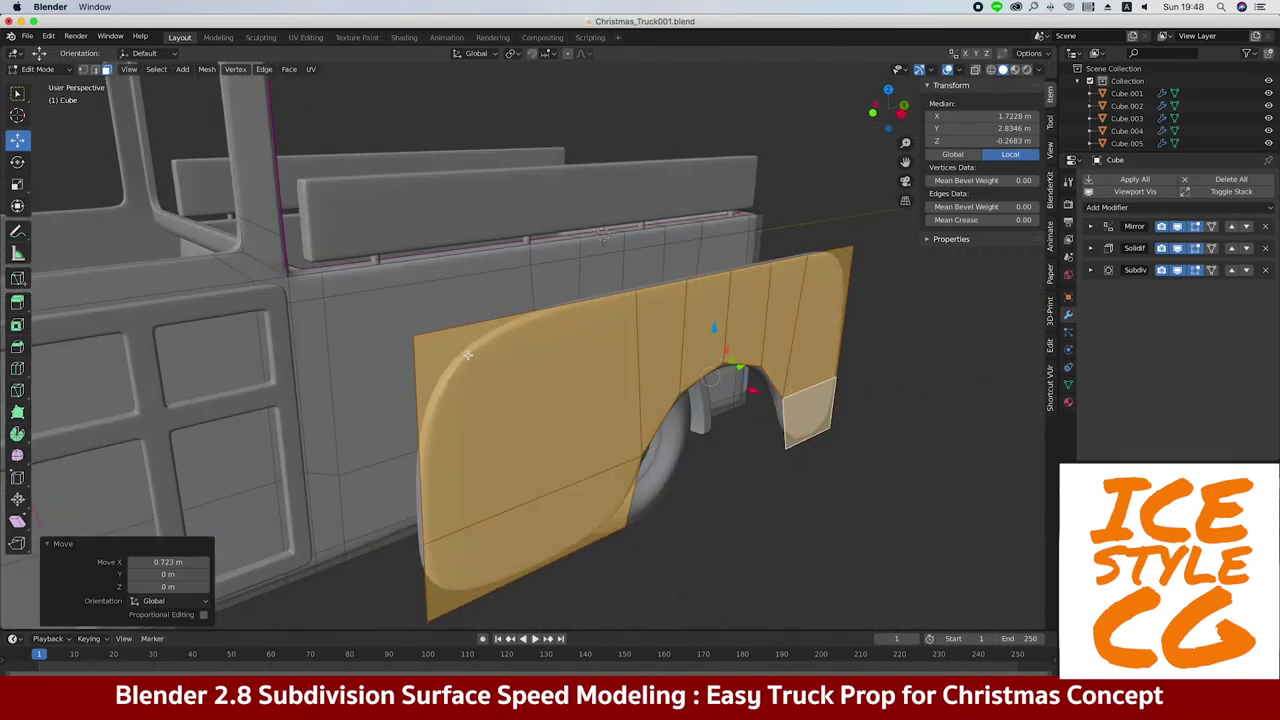
Separate the copied panel into its own object, Cube.010
{"action": "key", "text": "Tab"}
{"action": "key", "text": "Tab"}
{"action": "key", "text": "p"}
{"action": "left_click", "coordinate": [480, 376]}
{"action": "key", "text": "Tab"}
{"action": "left_click", "coordinate": [476, 389]}
{"action": "key", "text": "Tab"}
{"action": "mouse_move", "coordinate": [477, 420]}
{"action": "middle_mouse_down"}
{"action": "mouse_move", "coordinate": [389, 337]}
{"action": "mouse_move", "coordinate": [367, 341]}
{"action": "mouse_move", "coordinate": [378, 329]}
{"action": "middle_mouse_up"}
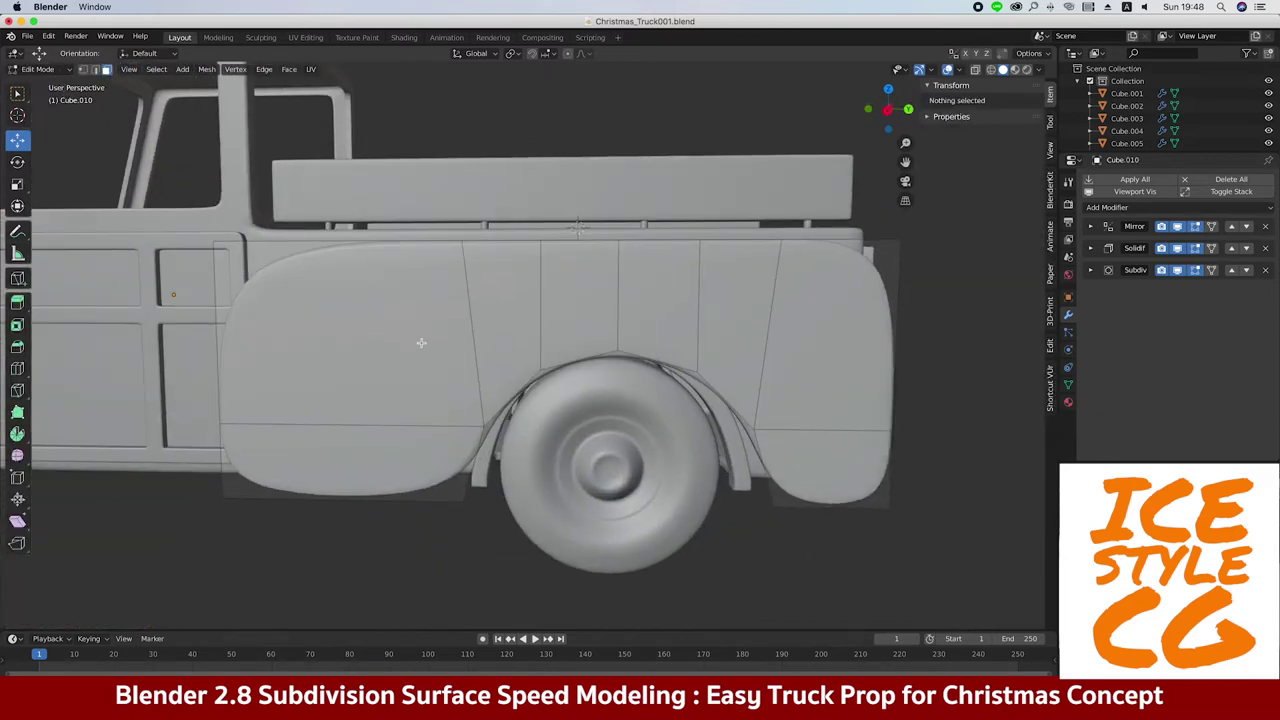
In edge select, dissolve one of the panel's inner edge loops
{"action": "key", "text": "2"}
{"action": "key", "text": "KP_3"}
{"action": "key", "text": "a"}
{"action": "key", "text": "alt+a"}
{"action": "left_click", "coordinate": [547, 300]}
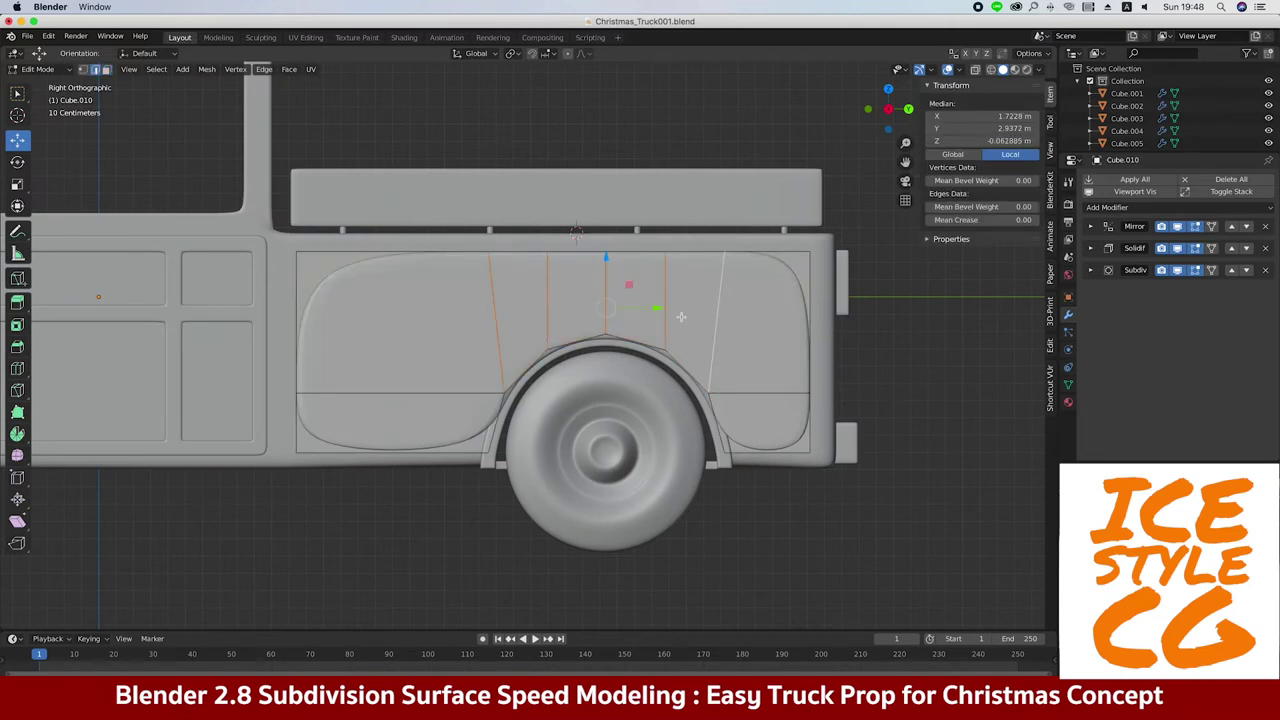
{"action": "key", "text": "x"}
{"action": "left_click", "coordinate": [660, 377]}
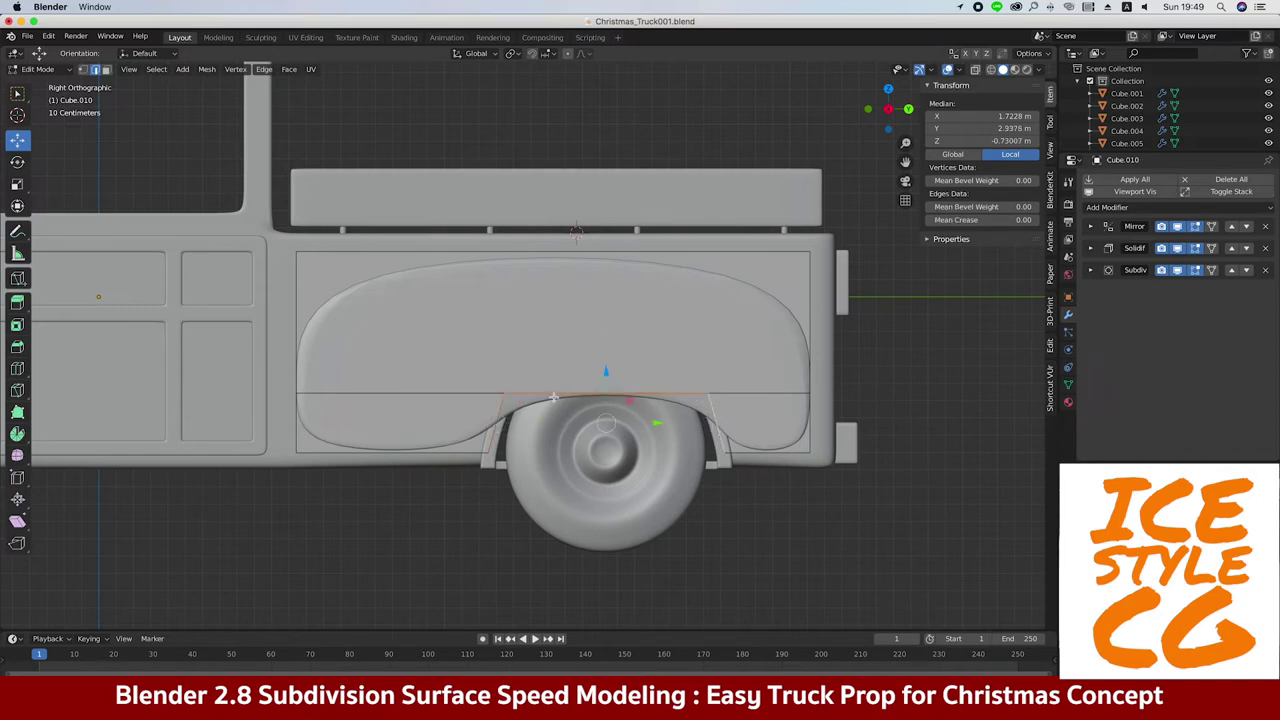
Fill the wheel-arch gap with a face and dissolve the vertical and horizontal panel edges
{"action": "key", "text": "f"}
{"action": "key", "text": "x"}
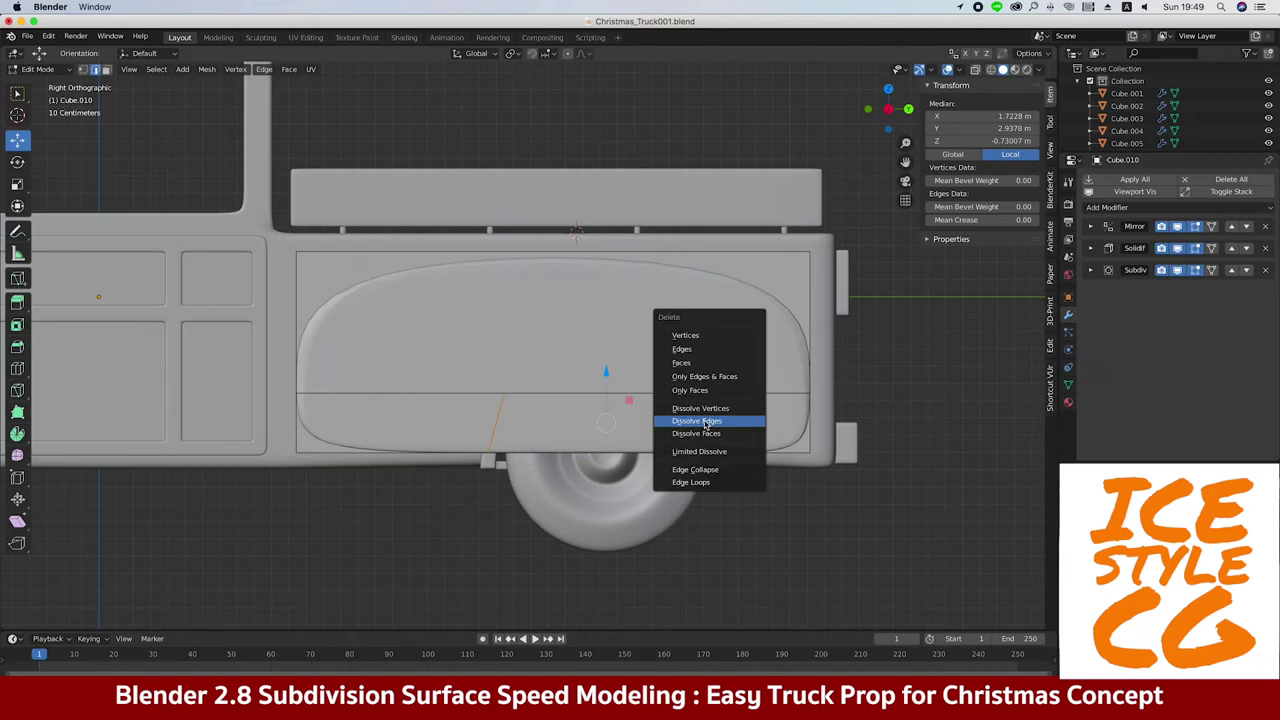
{"action": "left_click", "coordinate": [700, 419]}
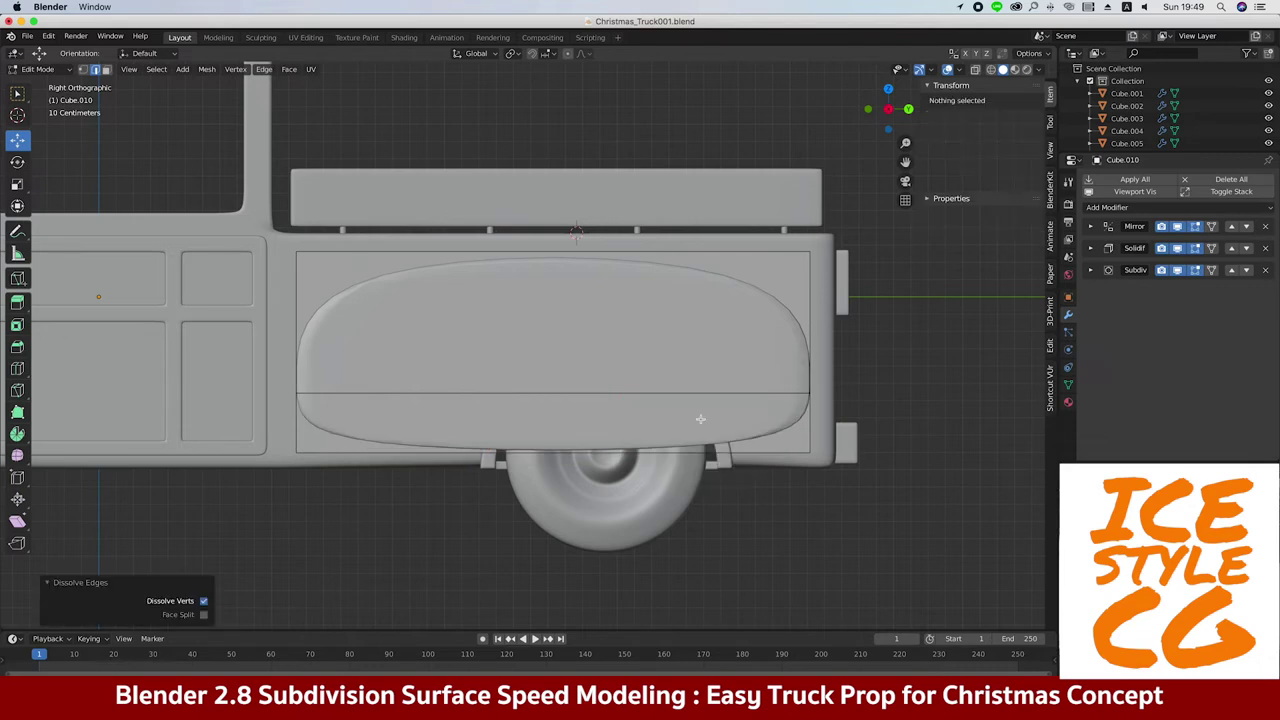
{"action": "left_click", "coordinate": [458, 395]}
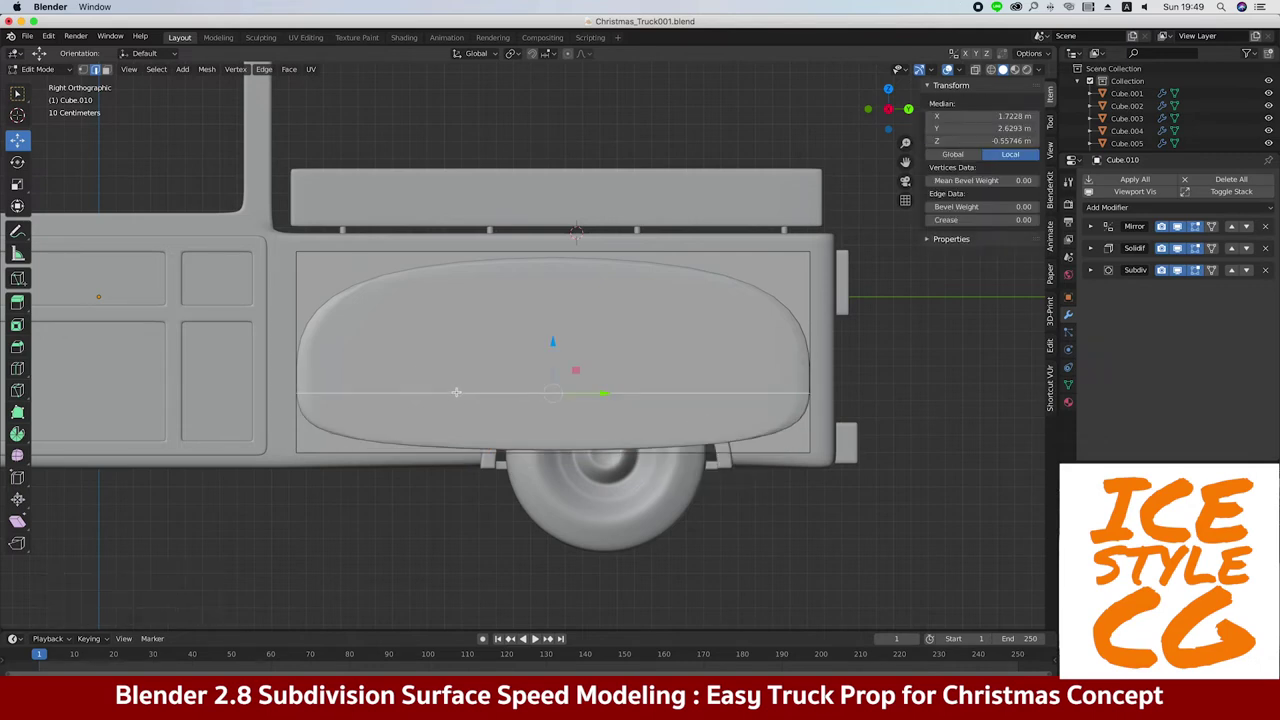
{"action": "key", "text": "x"}
{"action": "left_click", "coordinate": [456, 390]}
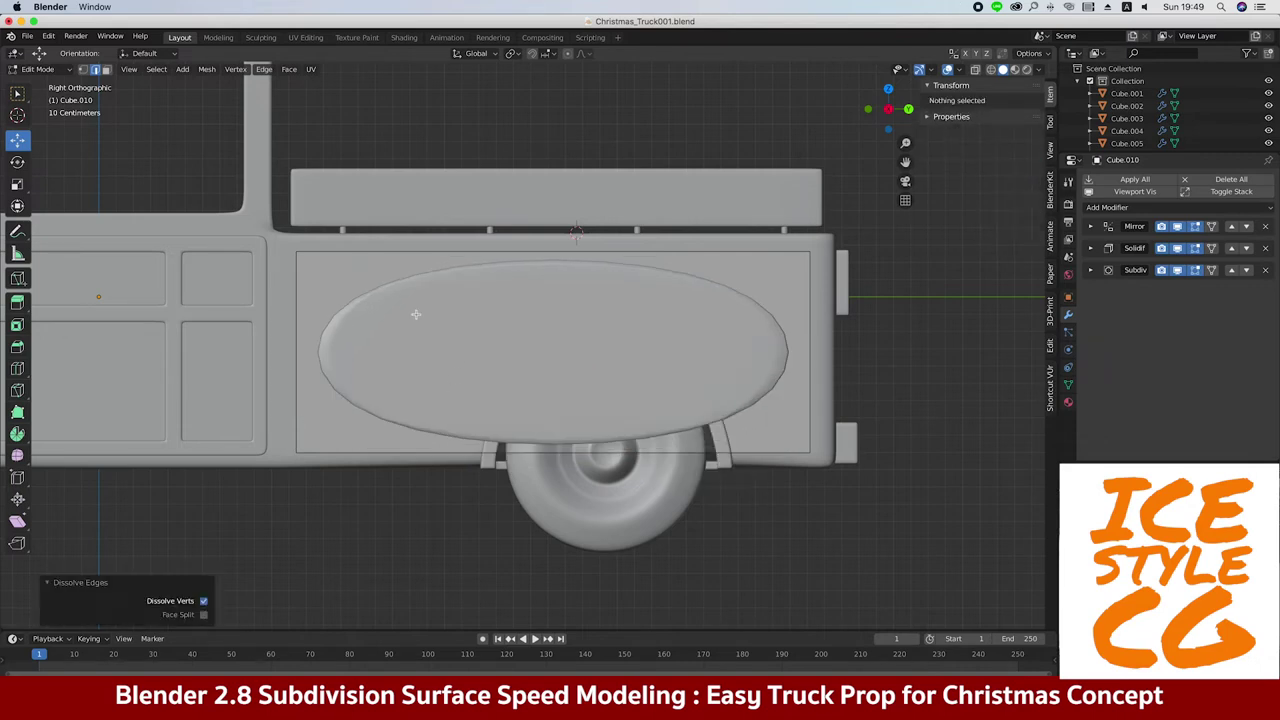
Add a two-cut vertical loop cut and spread the loops along Y toward the panel ends
{"action": "key", "text": "ctrl+r"}
{"action": "left_click", "coordinate": [470, 315]}
{"action": "right_click", "coordinate": [526, 294]}
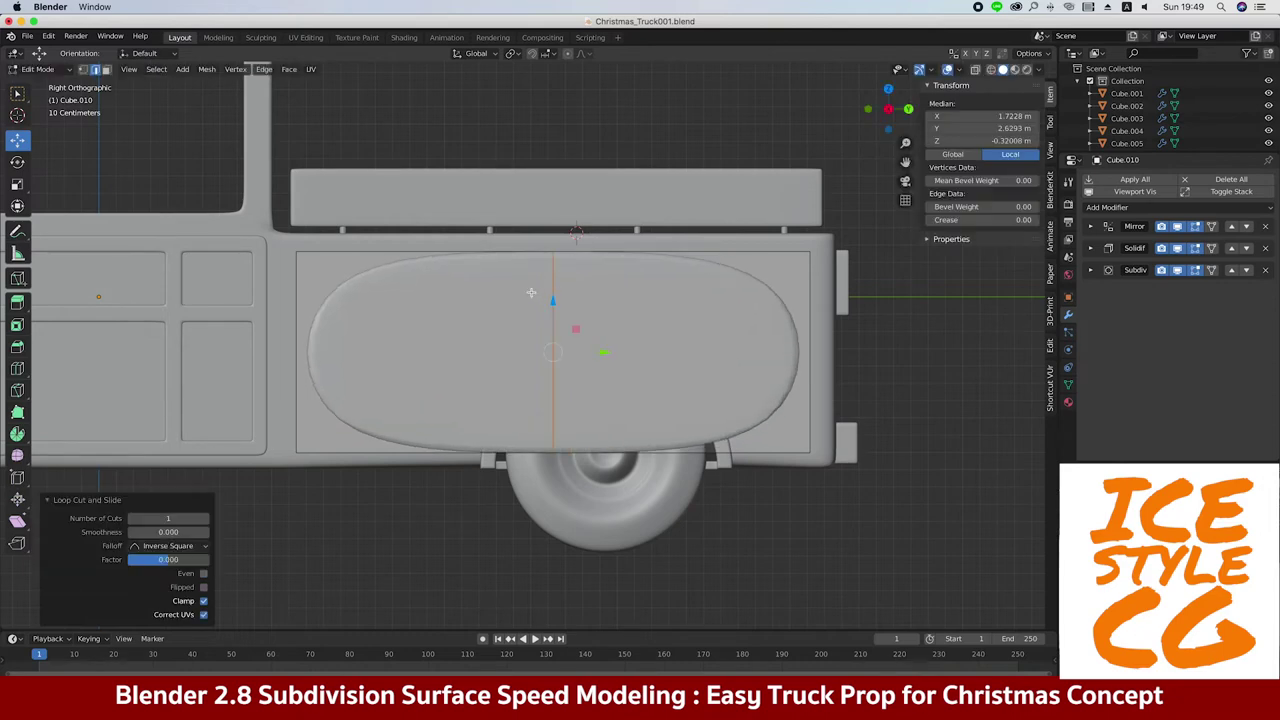
{"action": "left_click", "coordinate": [204, 518]}
{"action": "key", "text": "s"}
{"action": "key", "text": "y"}
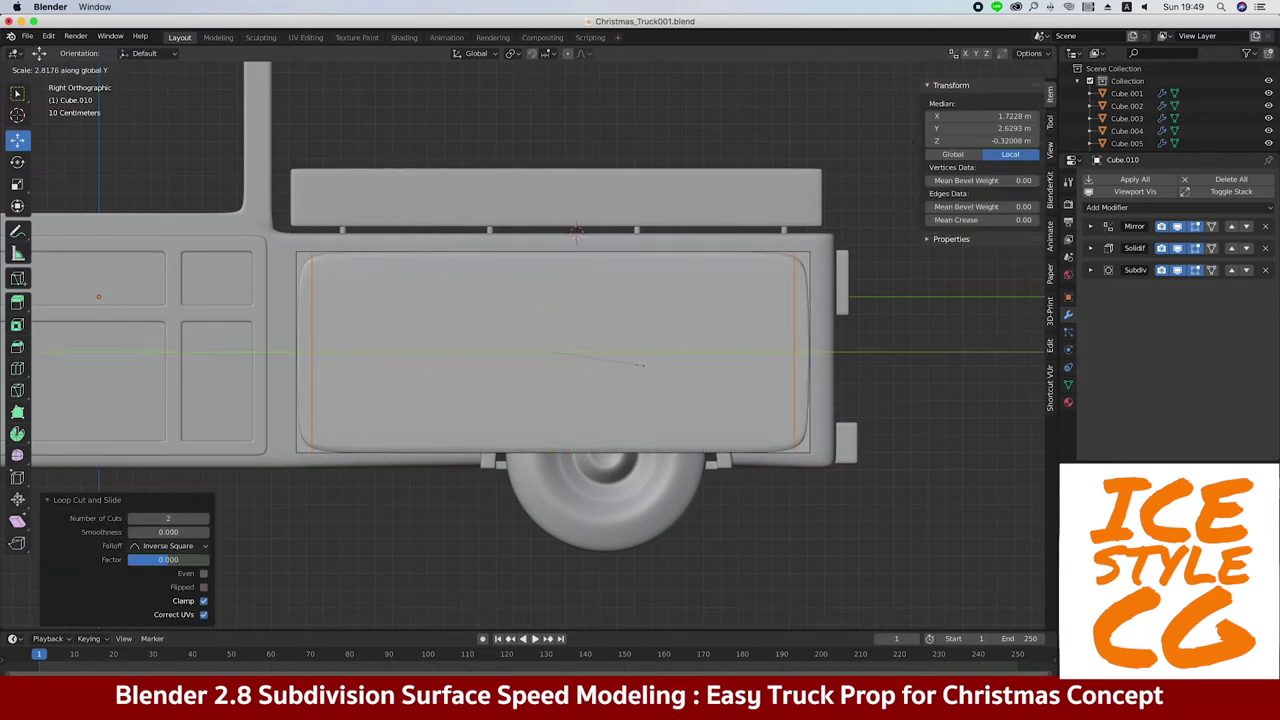
{"action": "left_click", "coordinate": [642, 367]}
Add a horizontal loop and scale it along Z toward the panel's top and bottom
{"action": "key", "text": "ctrl+r"}
{"action": "left_click", "coordinate": [500, 318]}
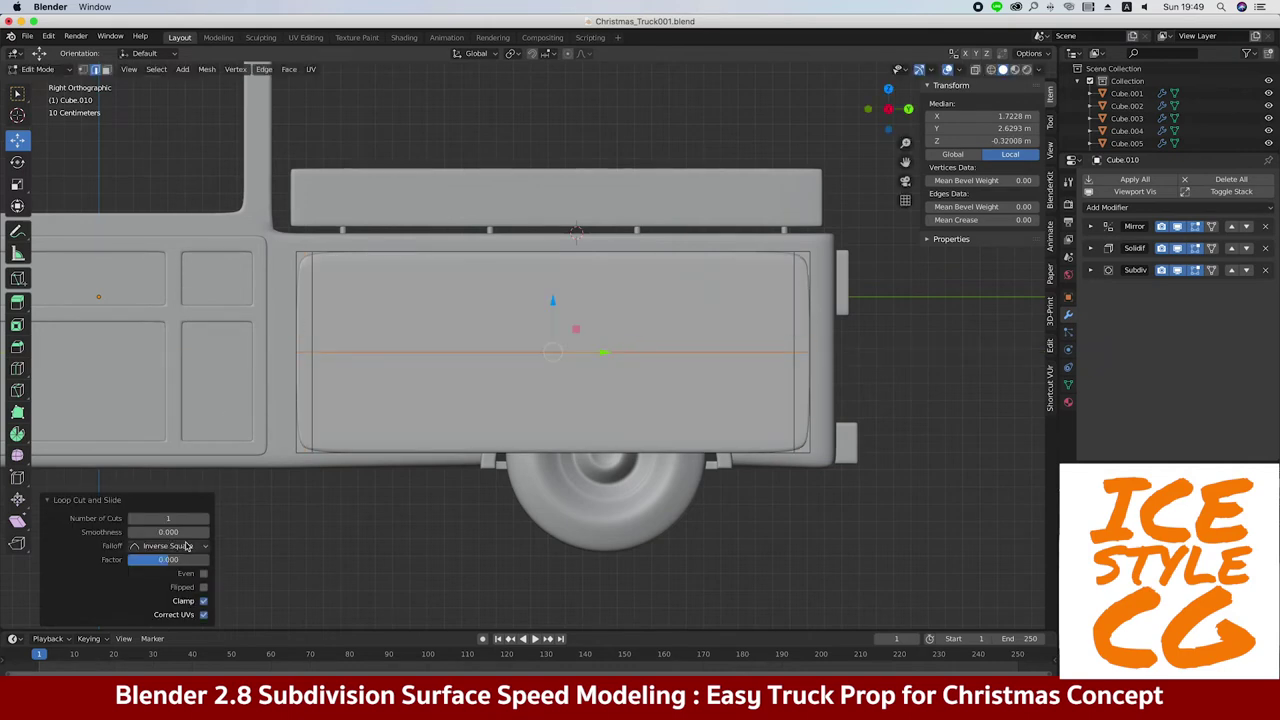
{"action": "key", "text": "s"}
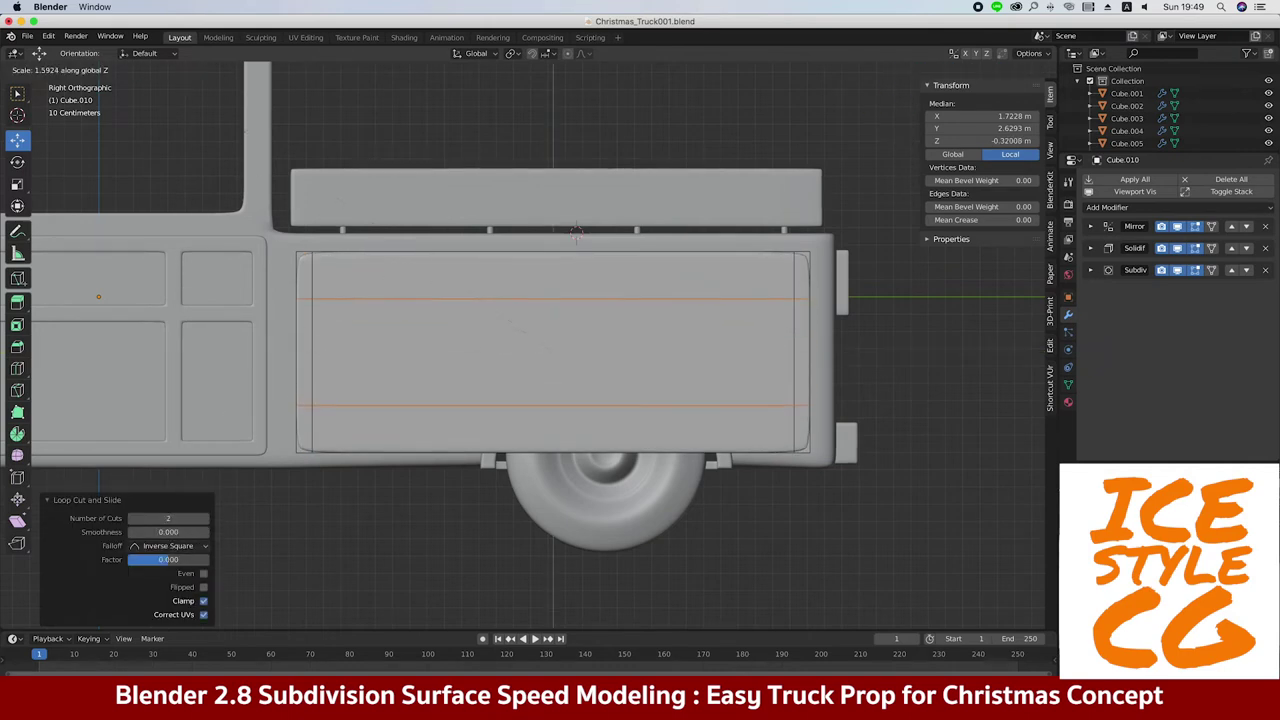
{"action": "key", "text": "Return"}
{"action": "key", "text": "s"}
{"action": "key", "text": "z"}
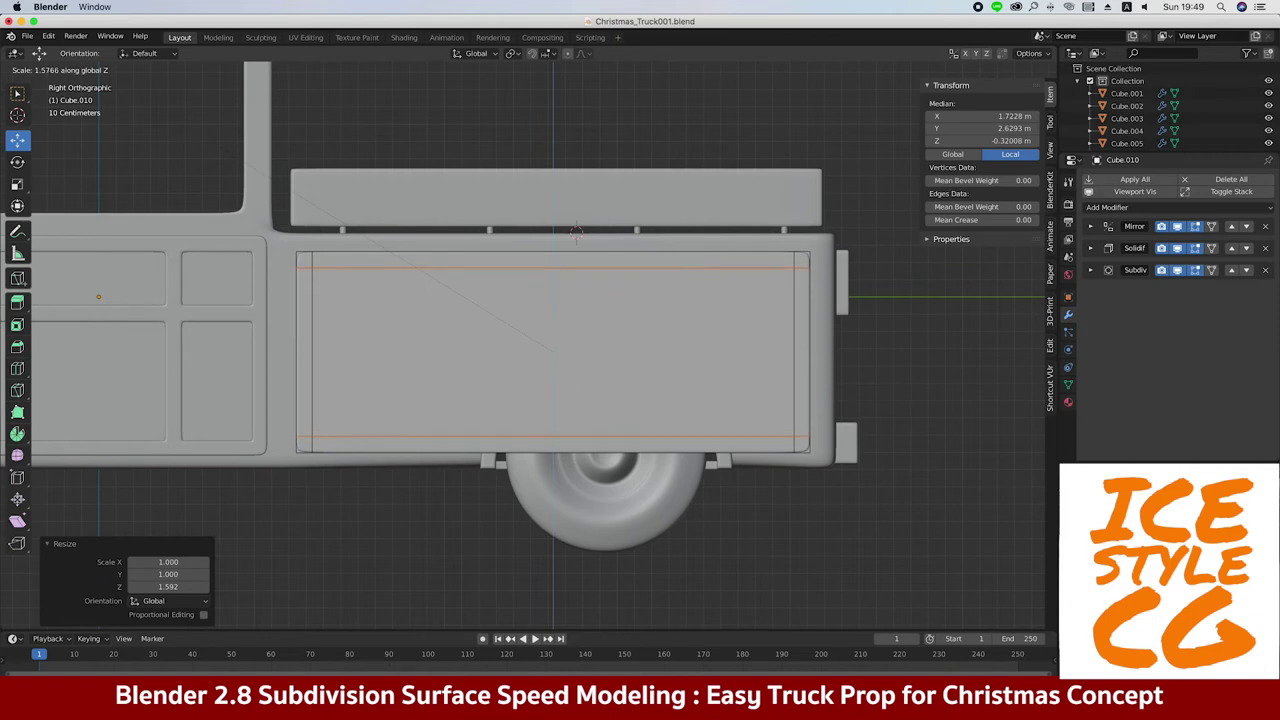
{"action": "left_click", "coordinate": [402, 254]}
Add a vertical loop near the panel's right end
{"action": "key", "text": "ctrl+r"}
{"action": "left_click", "coordinate": [373, 256]}
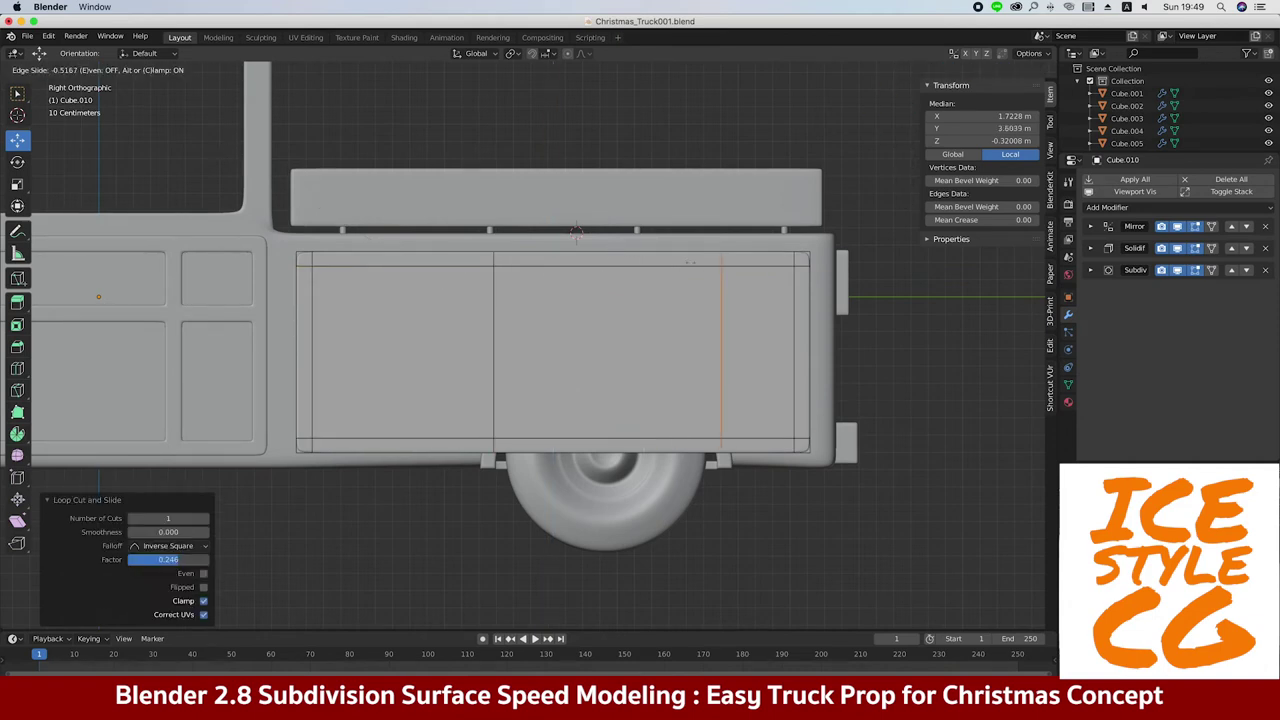
{"action": "left_click", "coordinate": [690, 262]}
{"action": "scroll", "coordinate": [503, 357], "scroll_direction": "up", "scroll_amount": 3}
{"action": "scroll", "coordinate": [489, 320], "scroll_direction": "up", "scroll_amount": 3}
{"action": "scroll", "coordinate": [451, 377], "scroll_direction": "up", "scroll_amount": 2}
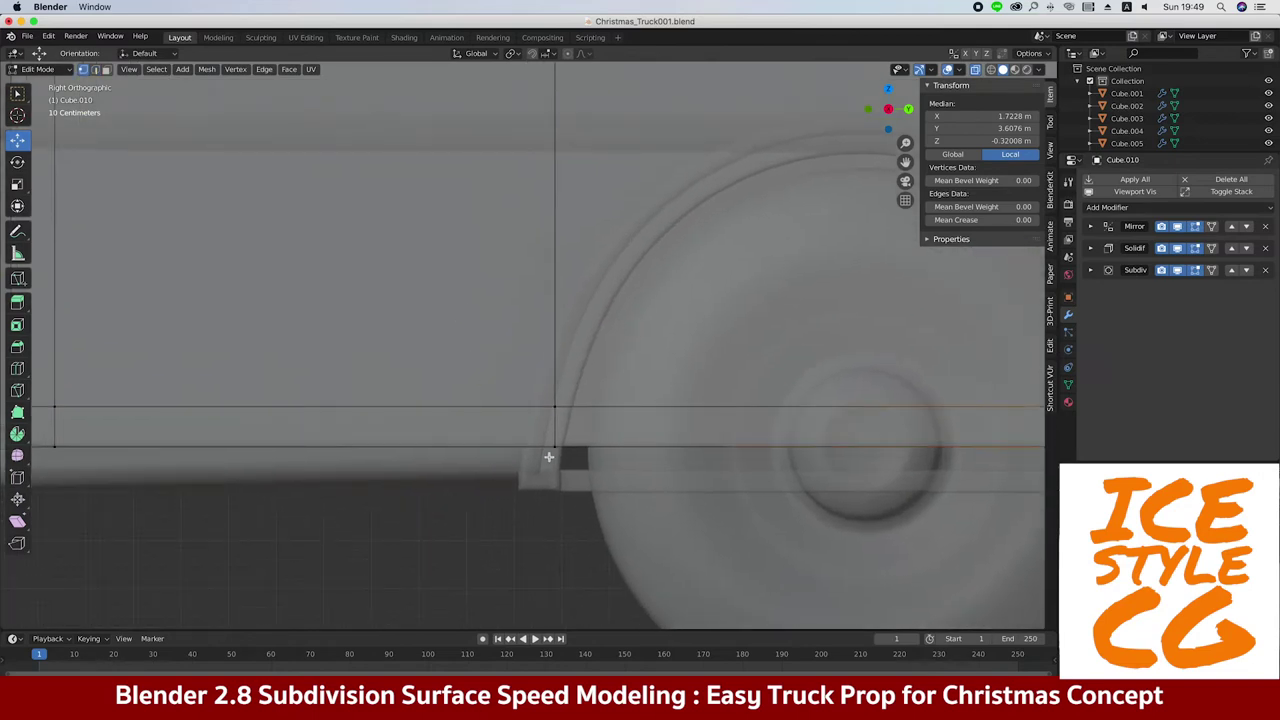
Move the panel's corner vertices beside the wheel arch into line
{"action": "left_click", "coordinate": [549, 457]}
{"action": "key", "text": "g"}
{"action": "left_click", "coordinate": [578, 450]}
{"action": "left_click", "coordinate": [555, 407]}
{"action": "key", "text": "g"}
{"action": "left_click", "coordinate": [587, 405]}
{"action": "key", "text": "g"}
{"action": "left_click", "coordinate": [655, 389]}
{"action": "scroll", "coordinate": [748, 342], "scroll_direction": "right", "scroll_amount": 10}
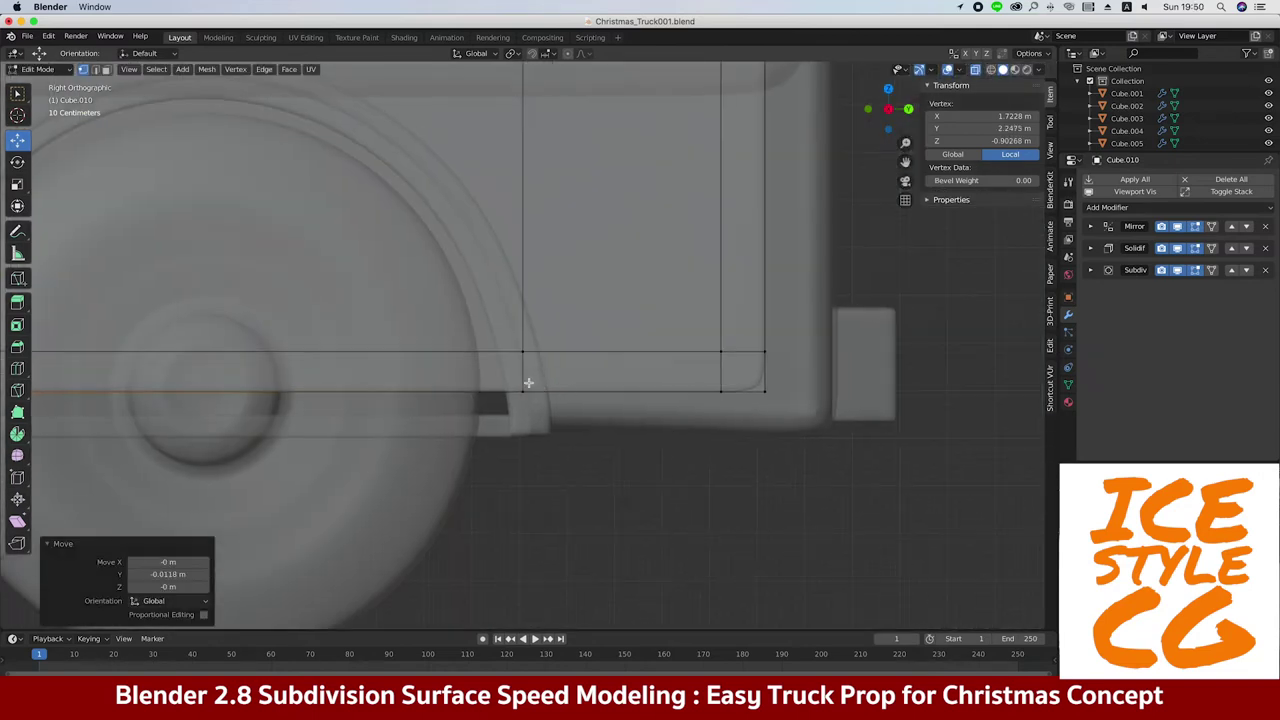
{"action": "key", "text": "g"}
{"action": "left_click", "coordinate": [530, 375]}
{"action": "scroll", "coordinate": [565, 332], "scroll_direction": "down", "scroll_amount": 5}
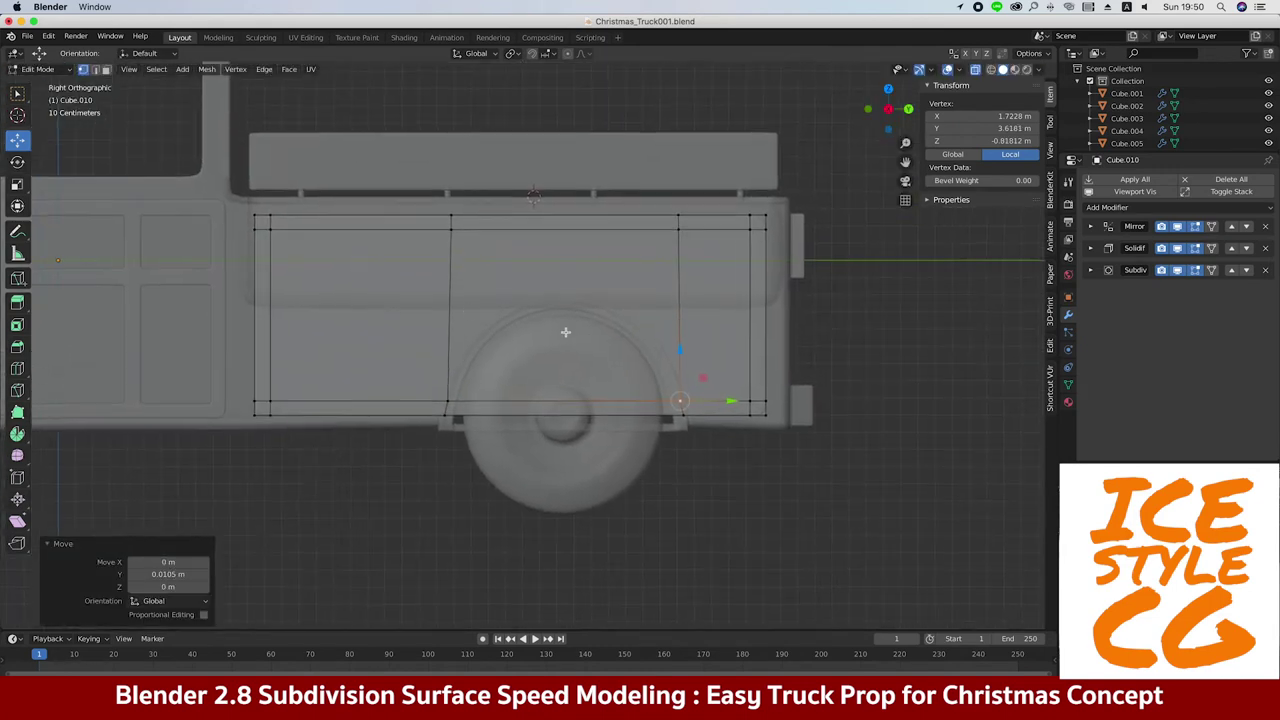
In face select, select the left, middle, right and bottom strip faces of the bed side
{"action": "key", "text": "3"}
{"action": "left_click", "coordinate": [383, 323]}
{"action": "left_click", "coordinate": [550, 318], "text": "shift"}
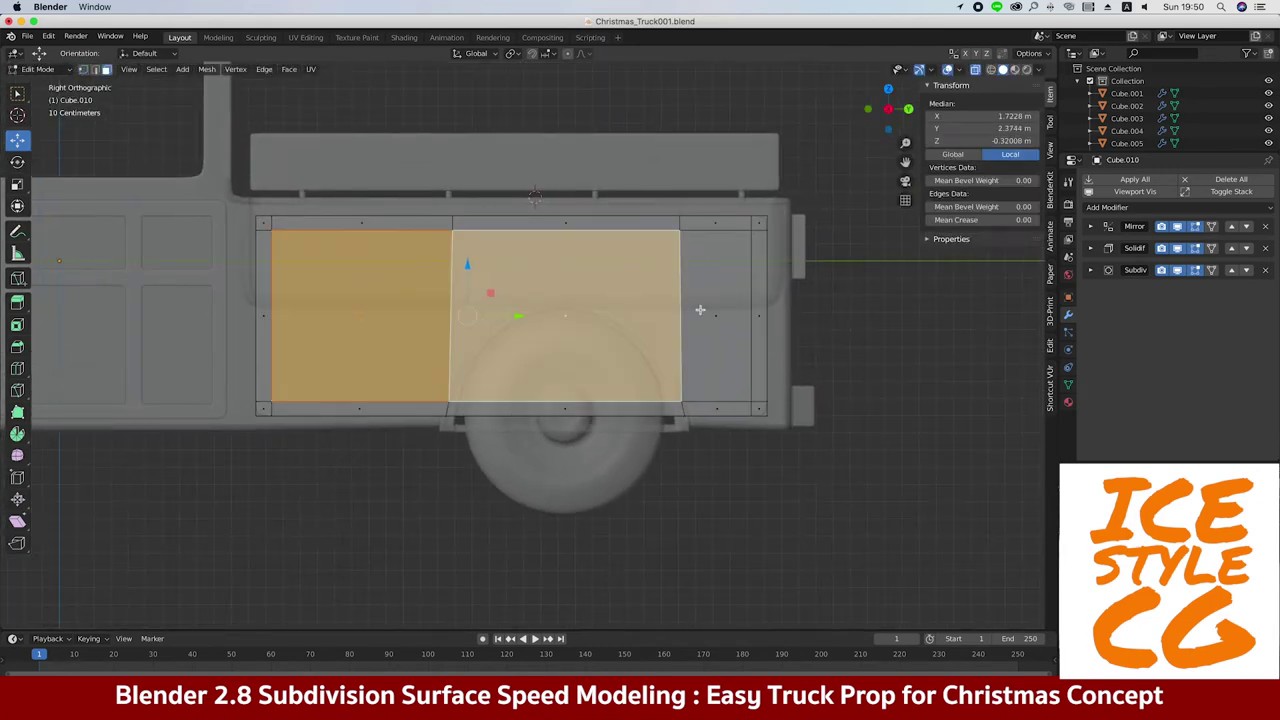
{"action": "left_click", "coordinate": [701, 310], "text": "shift"}
{"action": "left_click", "coordinate": [565, 411], "text": "shift"}
Delete the selected inner faces of the bed side panel
{"action": "key", "text": "x"}
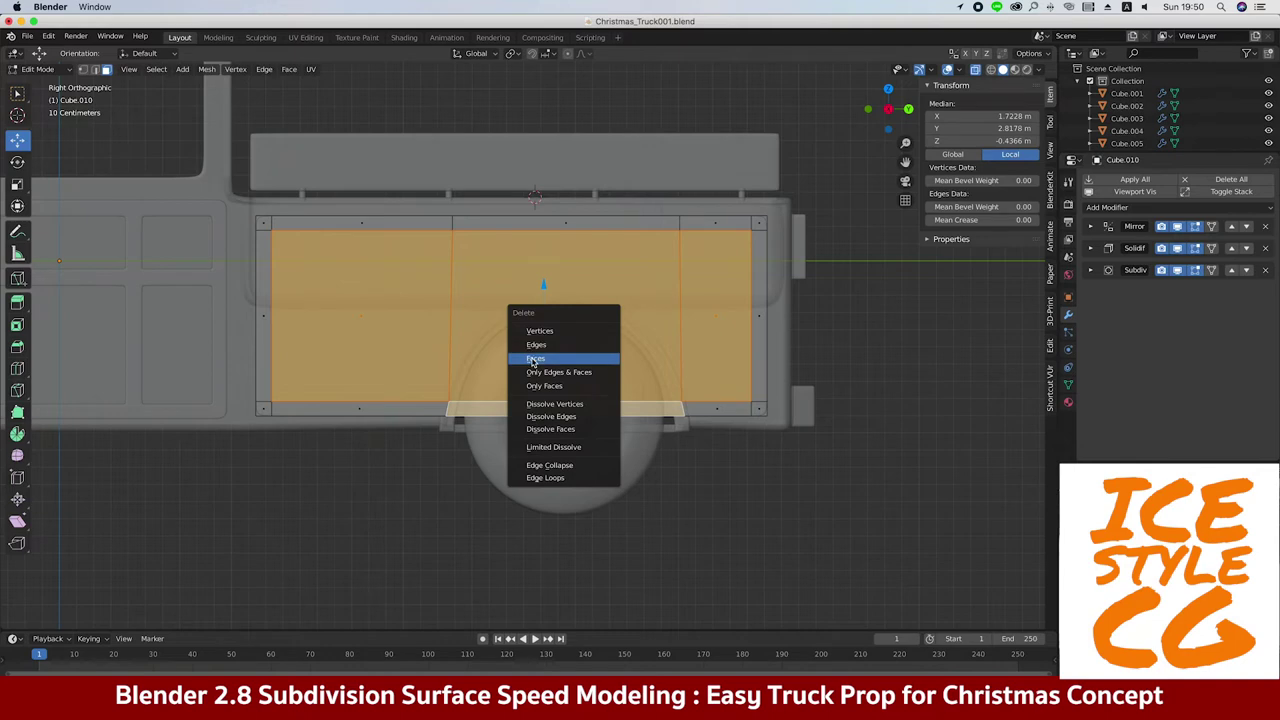
{"action": "left_click", "coordinate": [535, 359]}
{"action": "middle_click_drag", "start_coordinate": [419, 297], "coordinate": [484, 332], "text": "shift"}
Add two new loop cuts to the panel and scale them to tighten the frame
{"action": "key", "text": "ctrl+r"}
{"action": "left_click", "coordinate": [330, 324]}
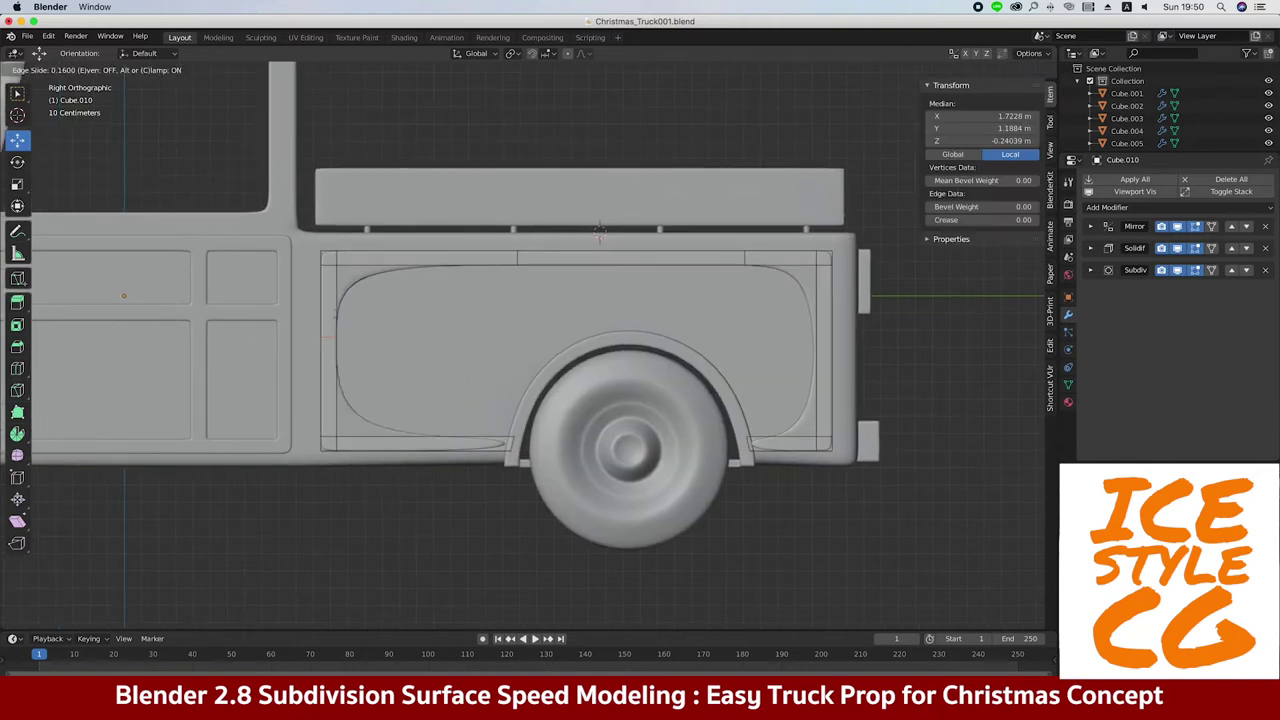
{"action": "key", "text": "s"}
{"action": "key", "text": "z"}
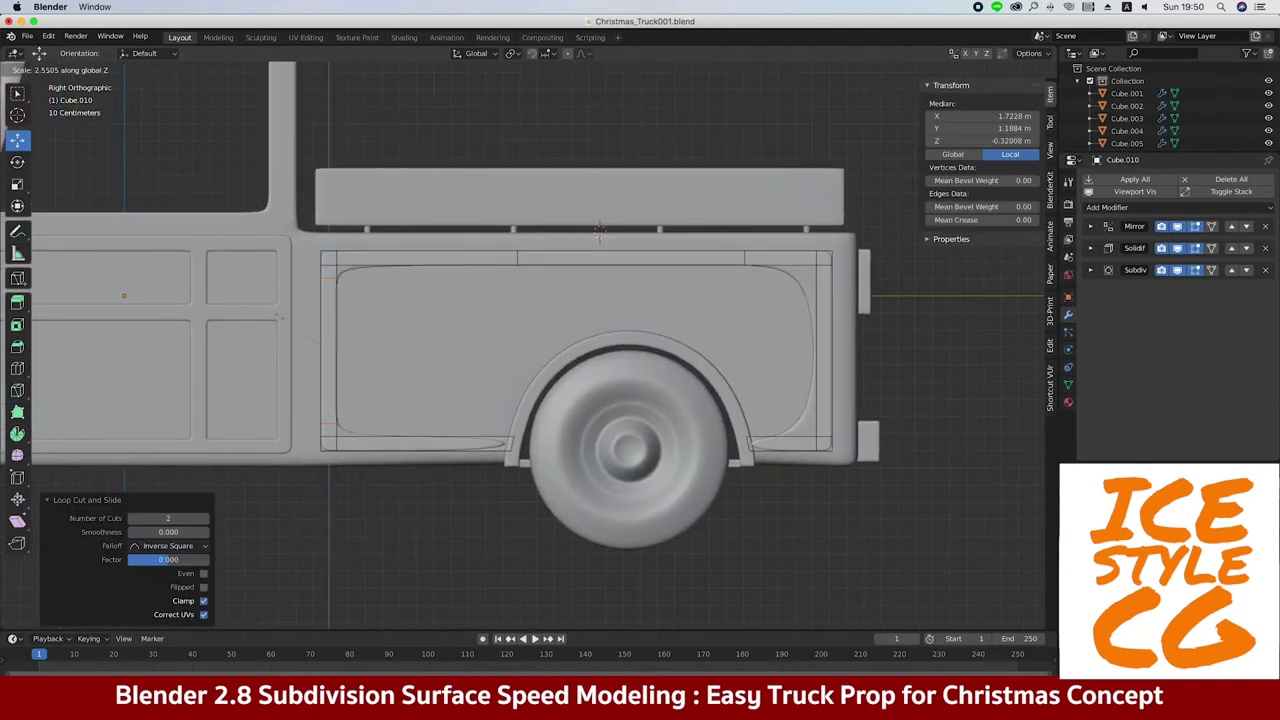
{"action": "left_click", "coordinate": [276, 313]}
{"action": "key", "text": "ctrl+r"}
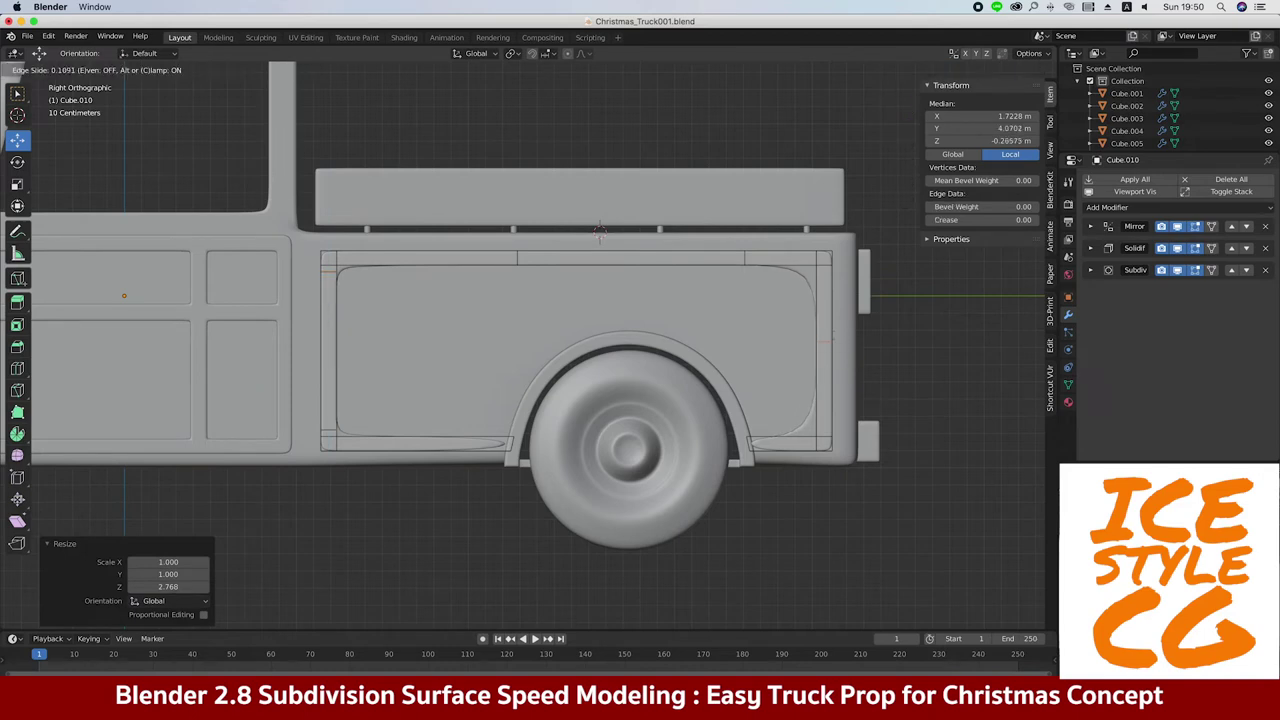
{"action": "left_click", "coordinate": [810, 350]}
{"action": "key", "text": "s"}
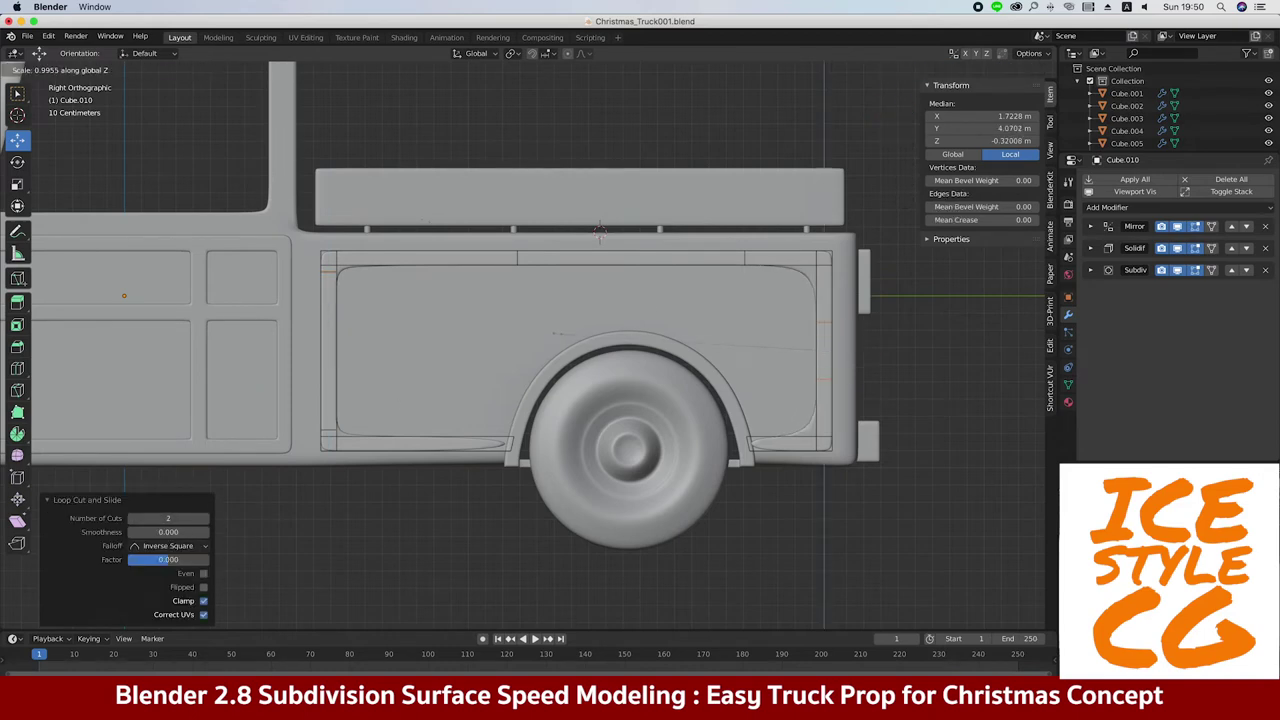
{"action": "left_click", "coordinate": [117, 129]}
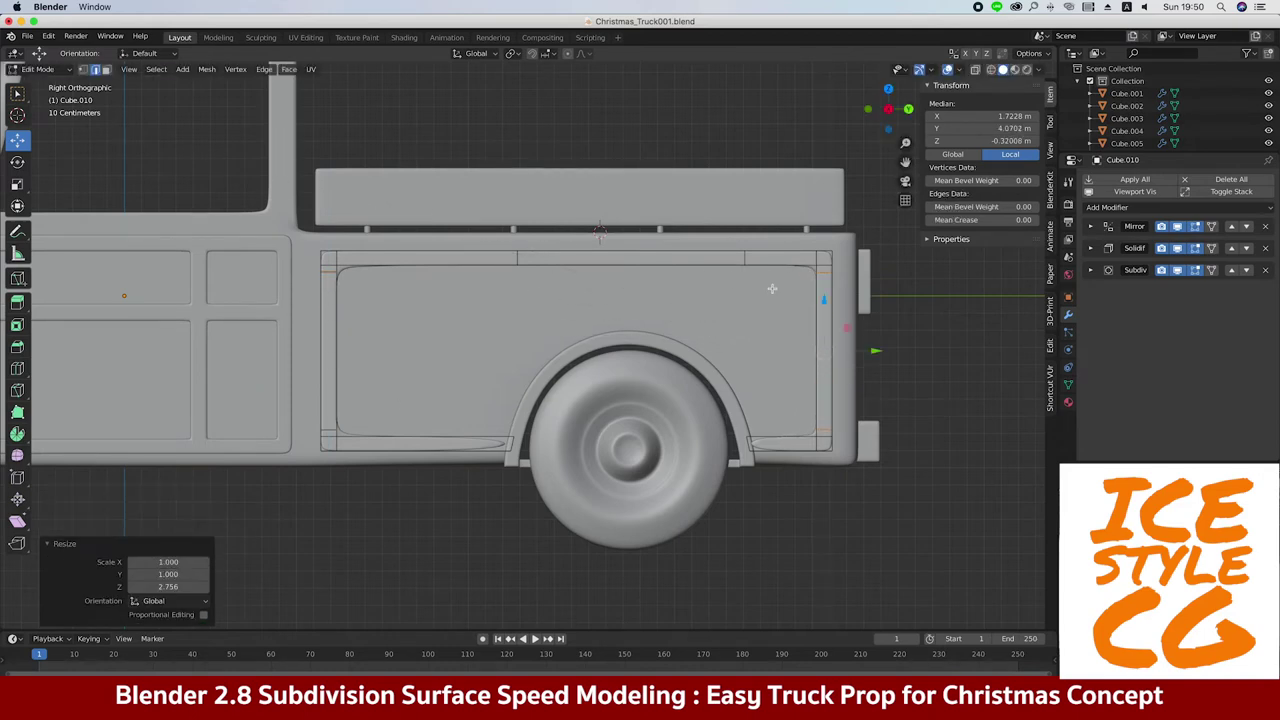
Add another loop cut and edge-slide the loops toward the panel edges
{"action": "key", "text": "g"}
{"action": "key", "text": "g"}
{"action": "left_click", "coordinate": [806, 257]}
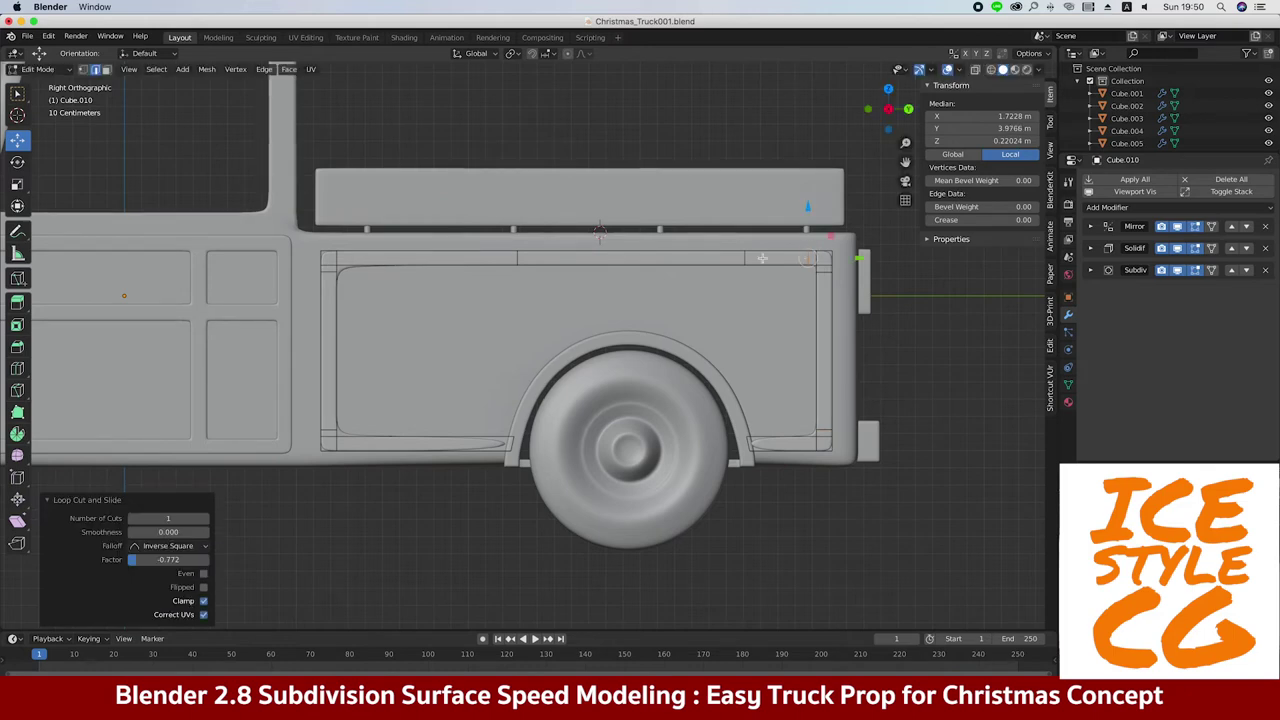
{"action": "key", "text": "g"}
{"action": "key", "text": "g"}
{"action": "left_click", "coordinate": [401, 461]}
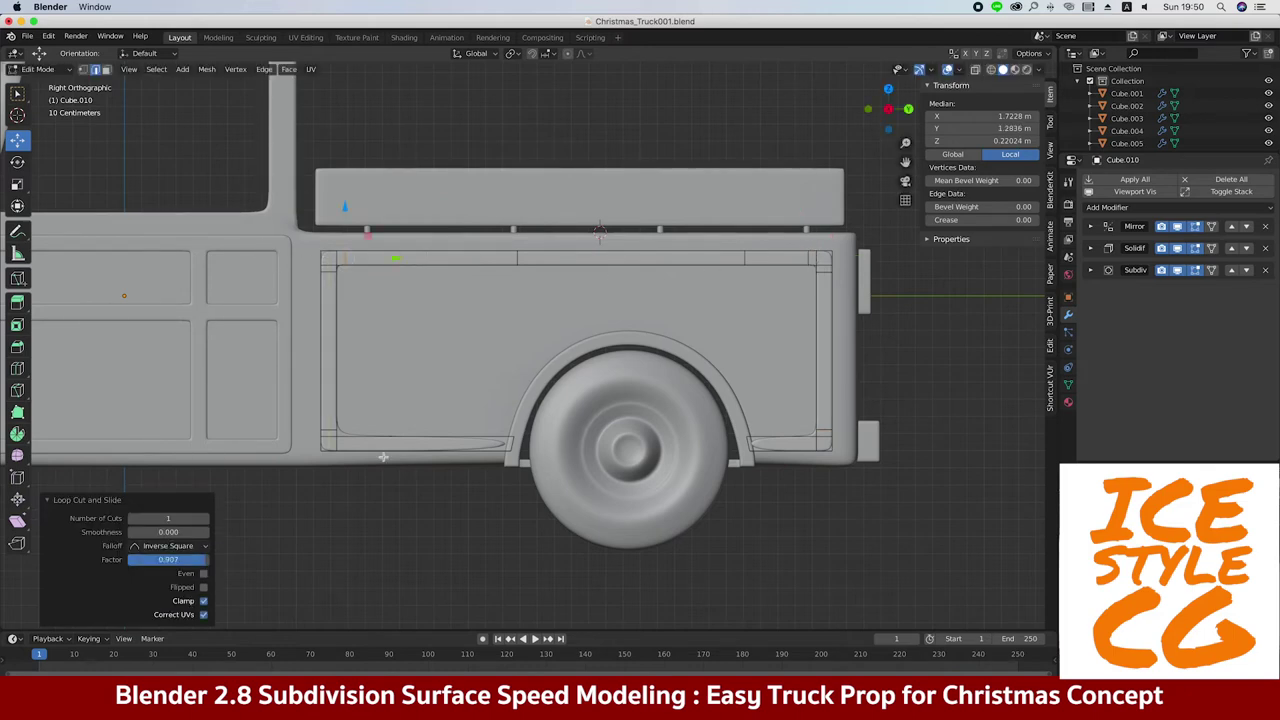
{"action": "key", "text": "ctrl+r"}
{"action": "left_click", "coordinate": [445, 440]}
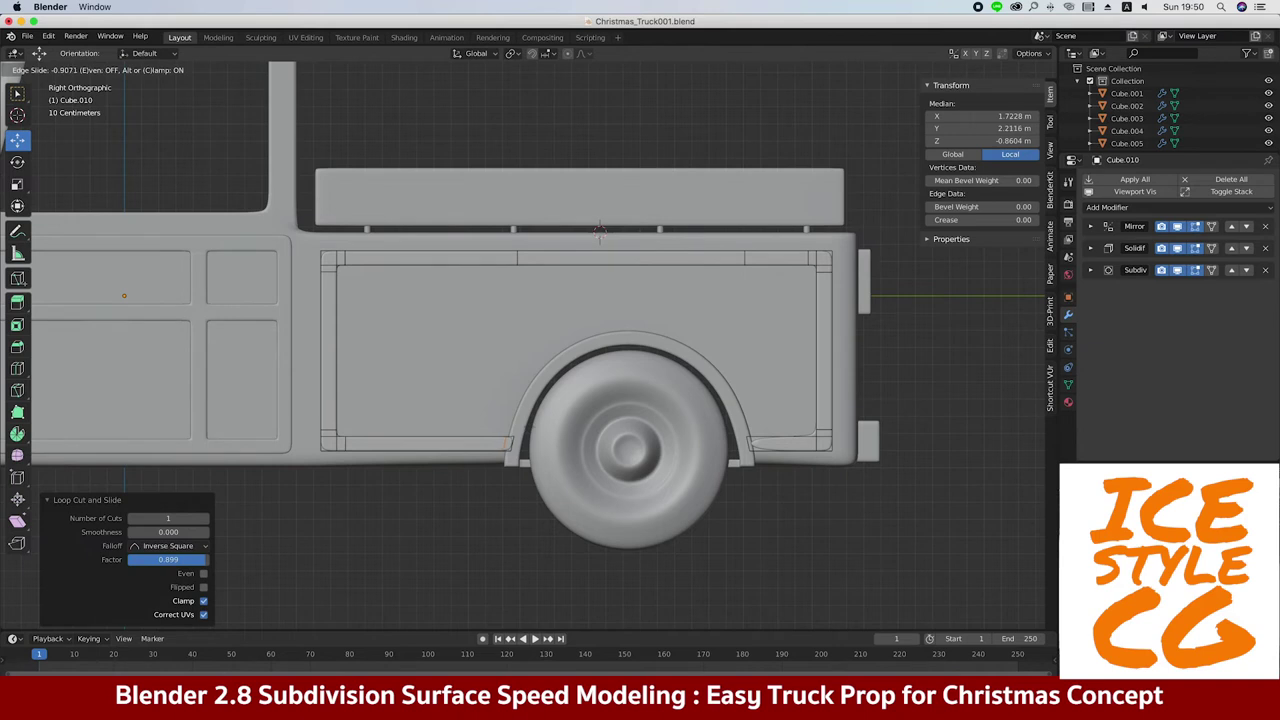
{"action": "left_click", "coordinate": [606, 443]}
{"action": "key", "text": "g"}
{"action": "key", "text": "g"}
{"action": "left_click", "coordinate": [760, 441]}
{"action": "key", "text": "g"}
{"action": "key", "text": "g"}
{"action": "left_click", "coordinate": [745, 259]}
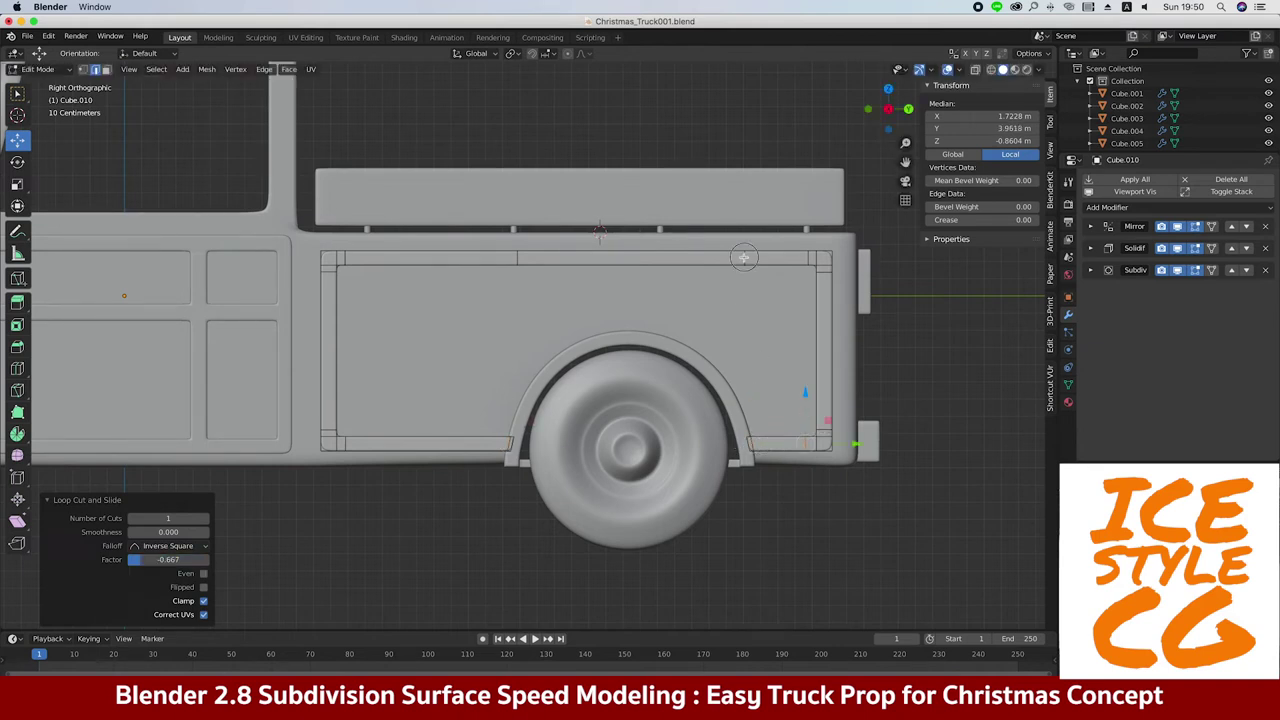
Dissolve the stray edge loop near the top of the panel
{"action": "left_click", "coordinate": [743, 259]}
{"action": "key", "text": "x"}
{"action": "left_click", "coordinate": [476, 320]}
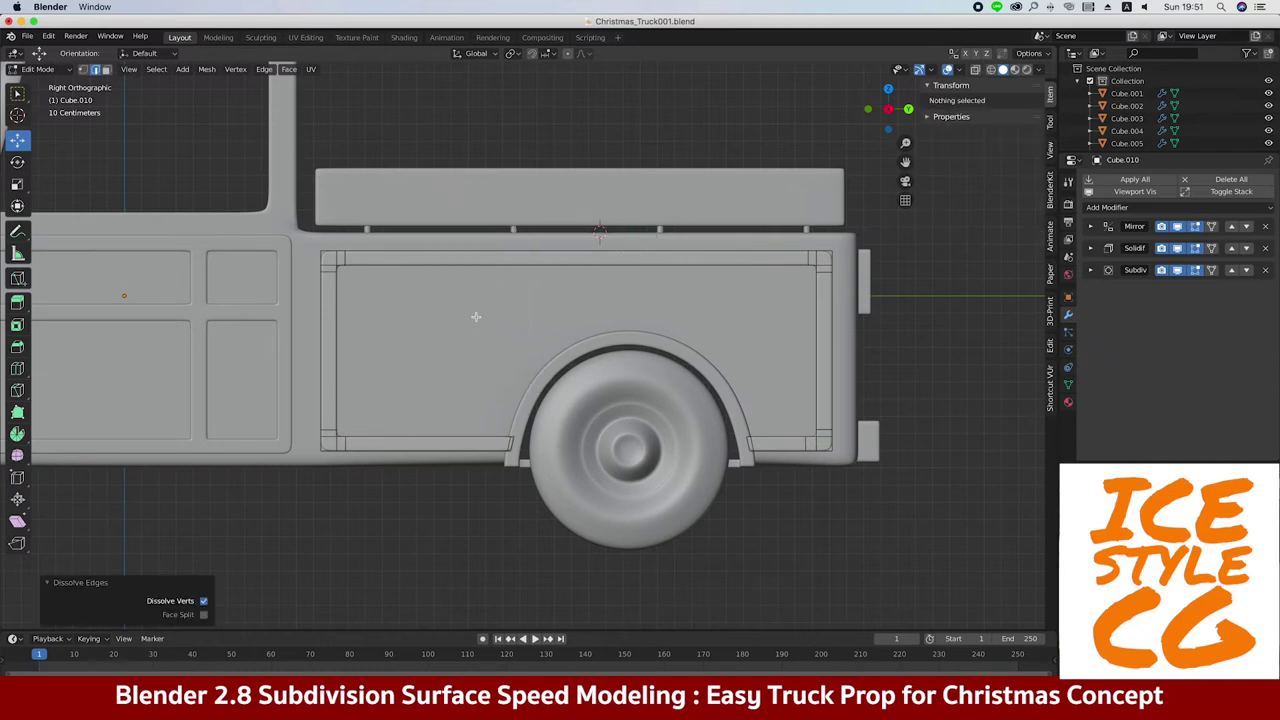
{"action": "left_click", "coordinate": [371, 268], "text": "alt"}
{"action": "mouse_move", "coordinate": [371, 271]}
{"action": "middle_mouse_down"}
{"action": "mouse_move", "coordinate": [400, 277]}
{"action": "mouse_move", "coordinate": [555, 423]}
{"action": "mouse_move", "coordinate": [533, 446]}
{"action": "middle_mouse_up"}
Move the whole side frame inward along X, checking its fit against the bed in Top view
{"action": "key", "text": "Tab"}
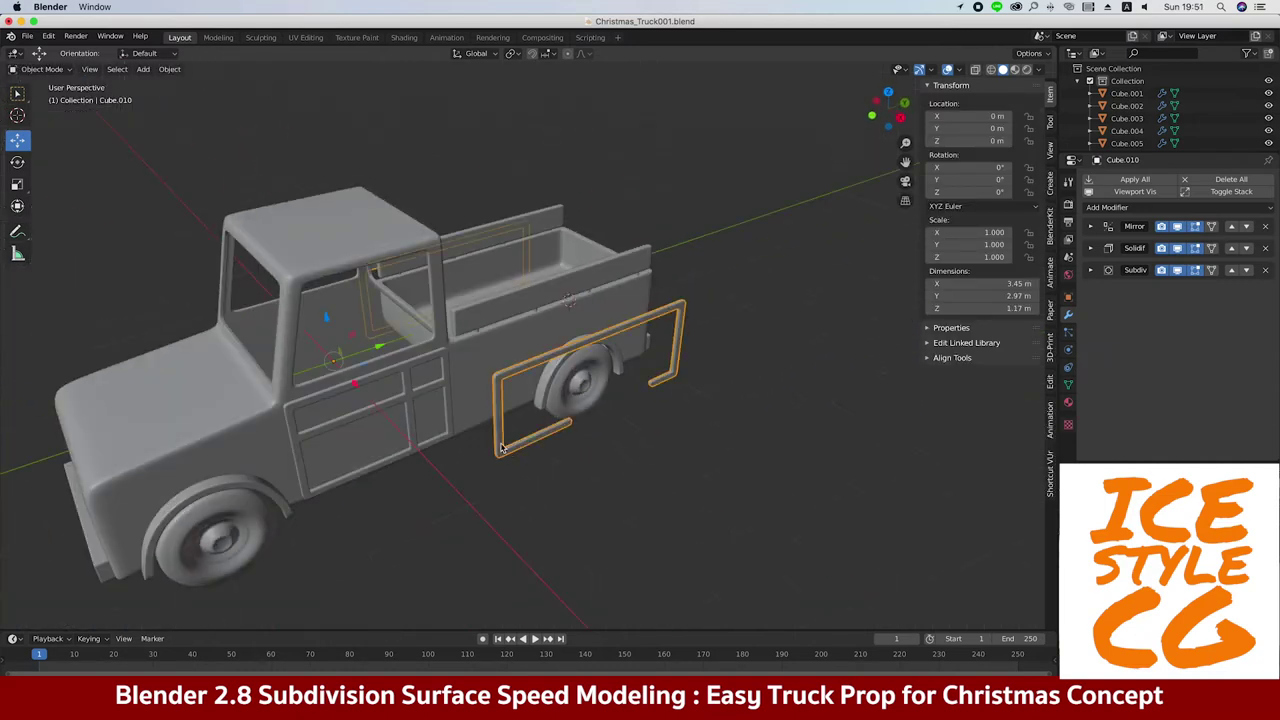
{"action": "key", "text": "Tab"}
{"action": "key", "text": "a"}
{"action": "left_click_drag", "start_coordinate": [640, 372], "coordinate": [604, 376]}
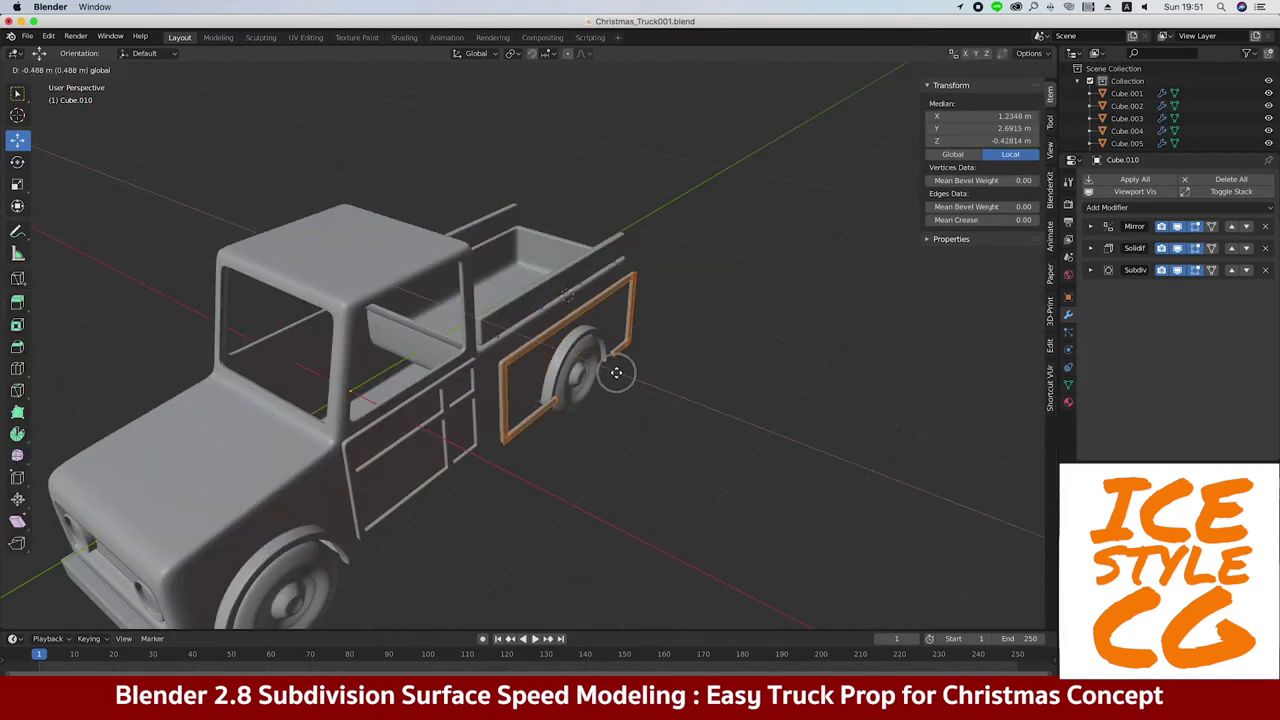
{"action": "middle_click_drag", "start_coordinate": [604, 376], "coordinate": [543, 380]}
{"action": "key", "text": "KP_7"}
{"action": "scroll", "coordinate": [551, 274], "scroll_direction": "up", "scroll_amount": 3}
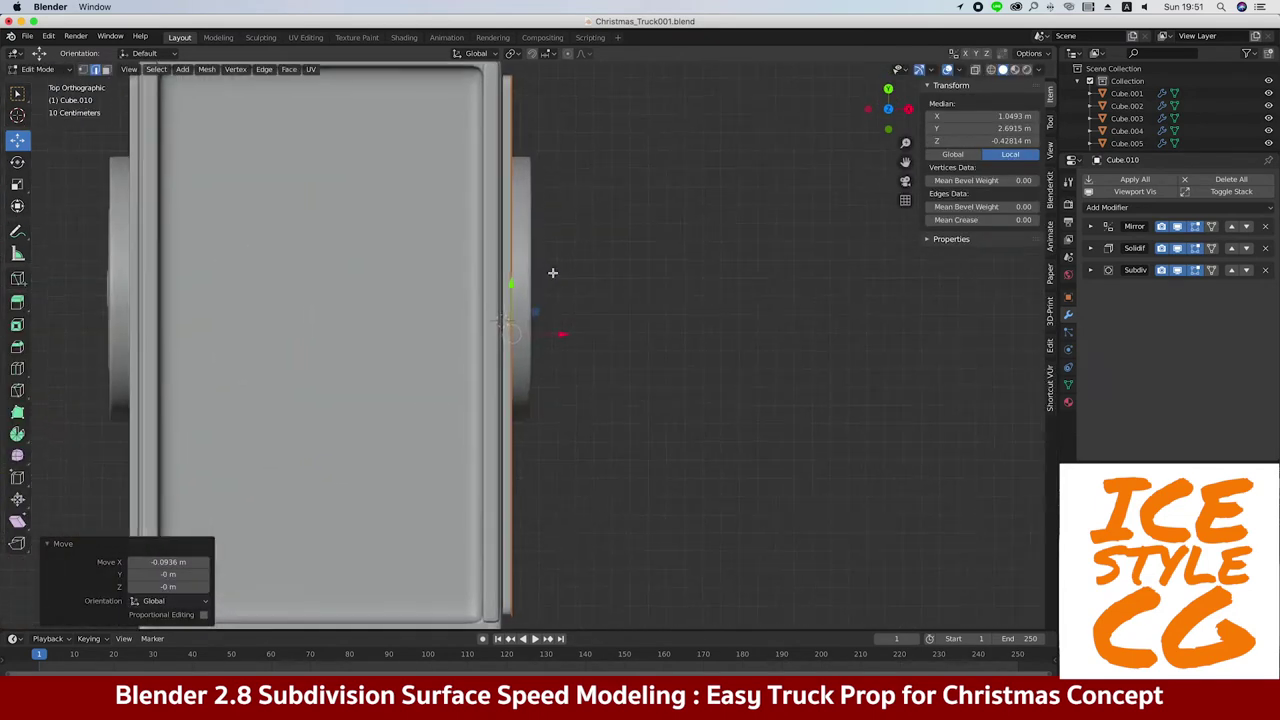
{"action": "scroll", "coordinate": [551, 274], "scroll_direction": "up", "scroll_amount": 3}
{"action": "left_click_drag", "start_coordinate": [551, 300], "coordinate": [533, 327]}
{"action": "key", "text": "Tab"}
Select the truck body and view it from the side
{"action": "mouse_move", "coordinate": [533, 327]}
{"action": "middle_mouse_down"}
{"action": "mouse_move", "coordinate": [551, 337]}
{"action": "mouse_move", "coordinate": [433, 276]}
{"action": "mouse_move", "coordinate": [356, 397]}
{"action": "mouse_move", "coordinate": [294, 380]}
{"action": "mouse_move", "coordinate": [220, 429]}
{"action": "mouse_move", "coordinate": [191, 380]}
{"action": "mouse_move", "coordinate": [321, 295]}
{"action": "mouse_move", "coordinate": [300, 340]}
{"action": "mouse_move", "coordinate": [285, 320]}
{"action": "mouse_move", "coordinate": [326, 280]}
{"action": "mouse_move", "coordinate": [390, 326]}
{"action": "mouse_move", "coordinate": [343, 308]}
{"action": "mouse_move", "coordinate": [329, 324]}
{"action": "mouse_move", "coordinate": [486, 323]}
{"action": "mouse_move", "coordinate": [432, 430]}
{"action": "middle_mouse_up"}
{"action": "scroll", "coordinate": [433, 276], "scroll_direction": "down", "scroll_amount": 5}
{"action": "left_click", "coordinate": [432, 430]}
{"action": "mouse_move", "coordinate": [600, 300]}
{"action": "middle_mouse_down"}
{"action": "mouse_move", "coordinate": [640, 310]}
{"action": "mouse_move", "coordinate": [655, 298]}
{"action": "middle_mouse_up"}
Turn off the body's mirror display and isolate the truck body in local view
{"action": "left_click", "coordinate": [1177, 226]}
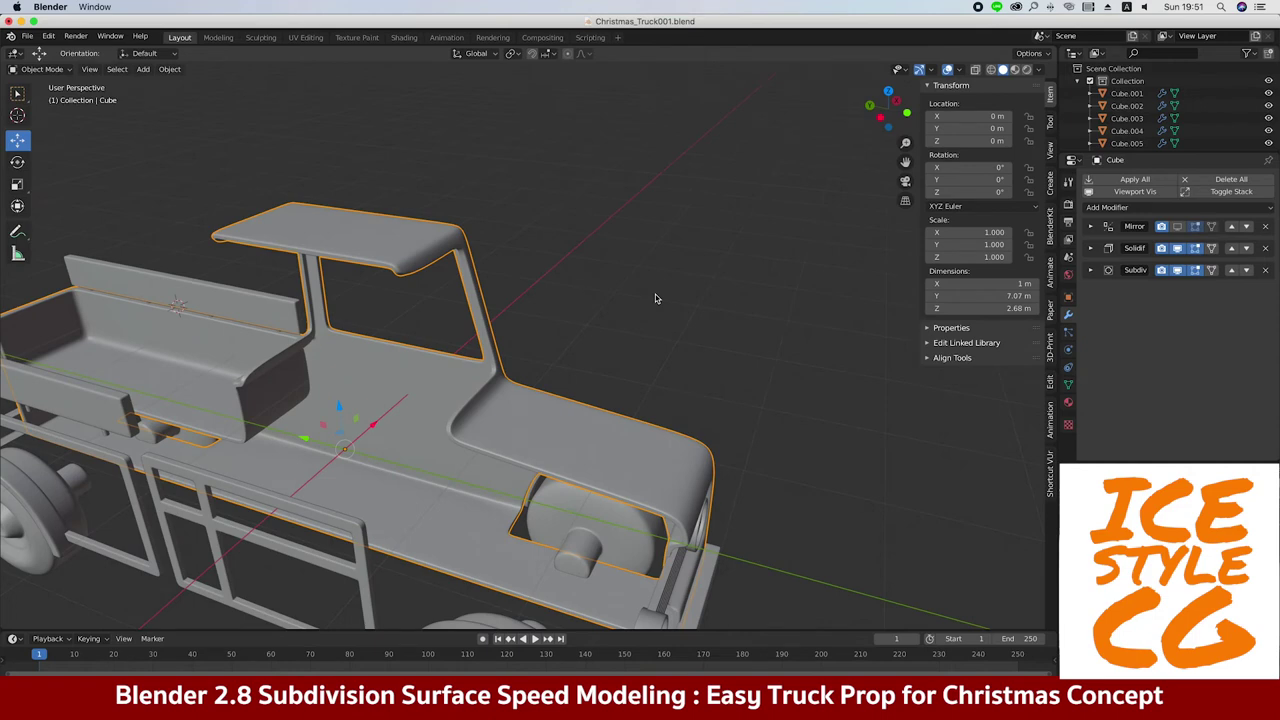
{"action": "mouse_move", "coordinate": [655, 298]}
{"action": "middle_mouse_down"}
{"action": "mouse_move", "coordinate": [500, 331]}
{"action": "mouse_move", "coordinate": [483, 402]}
{"action": "middle_mouse_up"}
{"action": "key", "text": "slash"}
{"action": "mouse_move", "coordinate": [457, 329]}
{"action": "middle_mouse_down"}
{"action": "mouse_move", "coordinate": [543, 319]}
{"action": "mouse_move", "coordinate": [545, 347]}
{"action": "middle_mouse_up"}
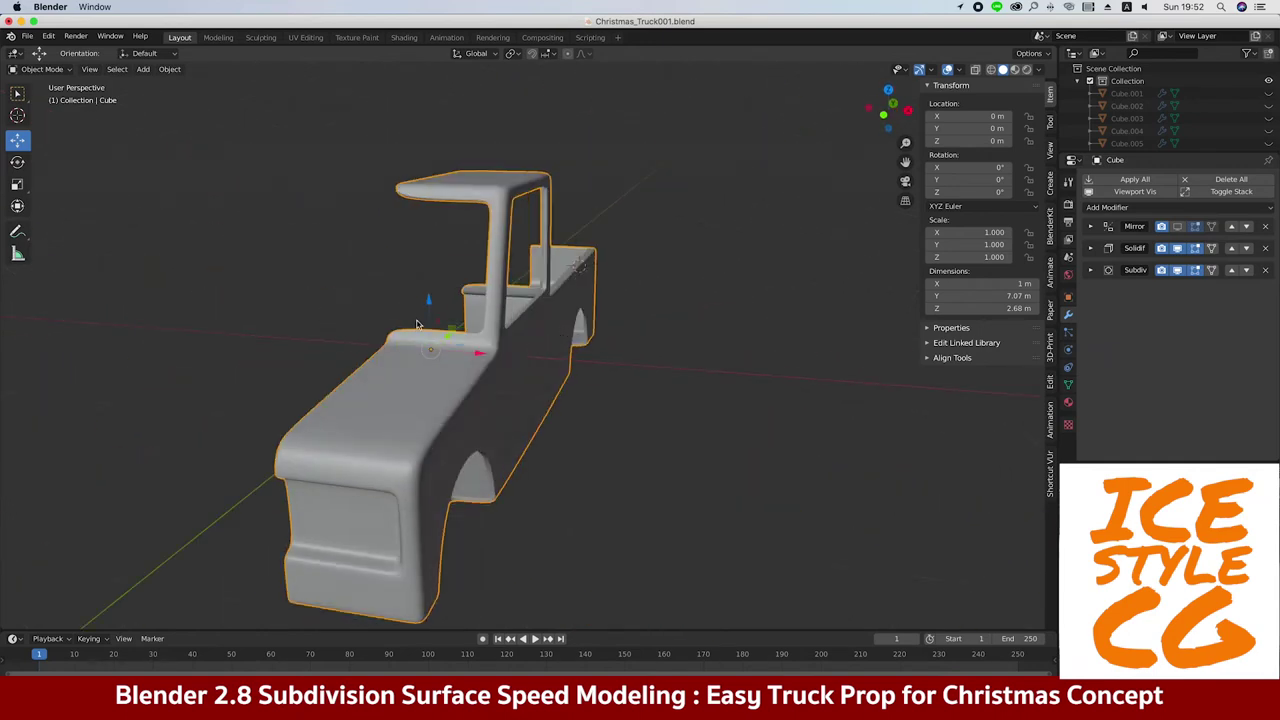
In Edit Mode, select the body's side face inside the cab and move it along X
{"action": "key", "text": "Tab"}
{"action": "mouse_move", "coordinate": [414, 306]}
{"action": "middle_mouse_down"}
{"action": "mouse_move", "coordinate": [537, 374]}
{"action": "mouse_move", "coordinate": [511, 375]}
{"action": "middle_mouse_up"}
{"action": "left_click", "coordinate": [529, 371]}
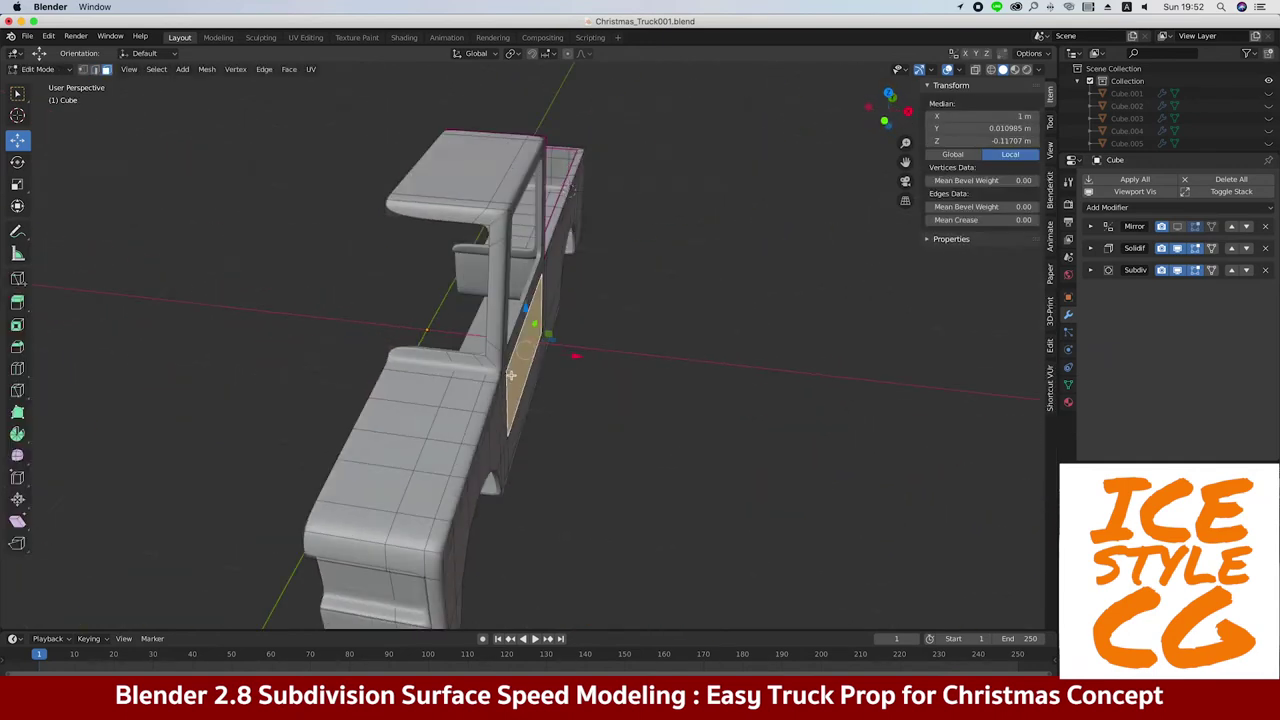
{"action": "key", "text": "g"}
{"action": "key", "text": "x"}
{"action": "left_click", "coordinate": [445, 320]}
Separate the selected face into its own object, Cube.011, and select it
{"action": "key", "text": "KP_7"}
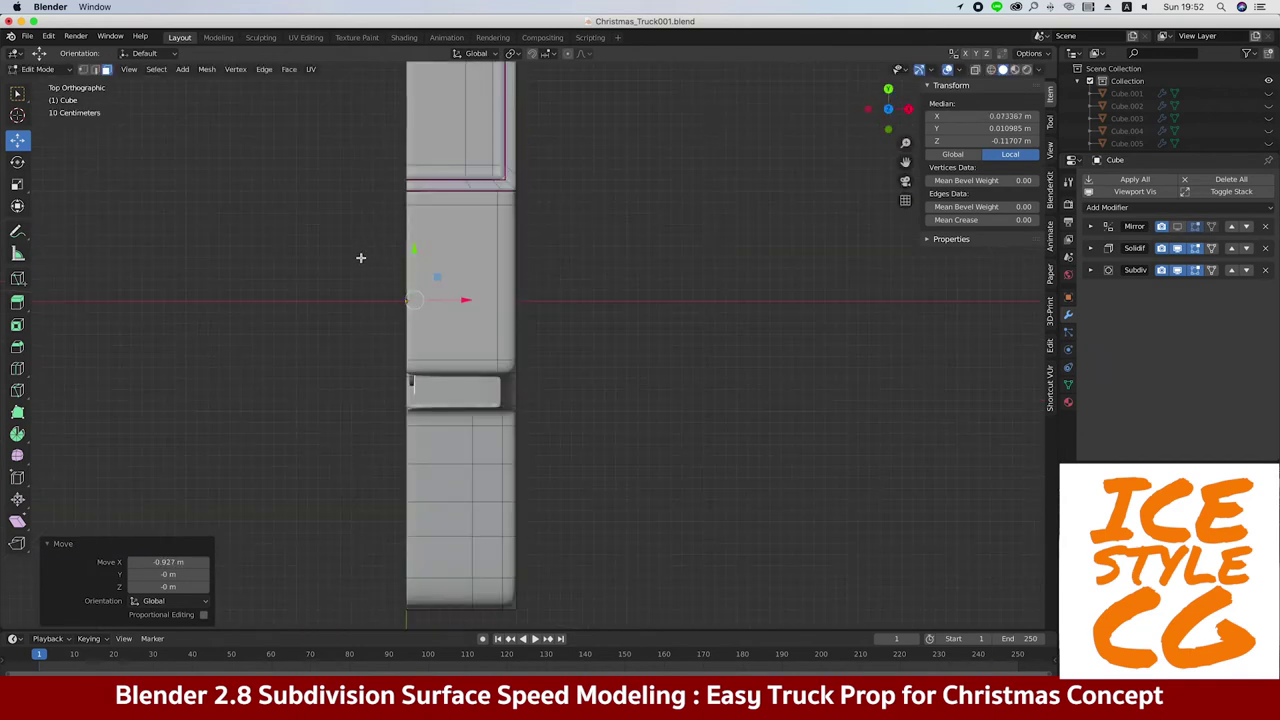
{"action": "middle_click_drag", "start_coordinate": [360, 253], "coordinate": [369, 301]}
{"action": "key", "text": "p"}
{"action": "left_click", "coordinate": [369, 301]}
{"action": "key", "text": "Tab"}
{"action": "left_click", "coordinate": [357, 290]}
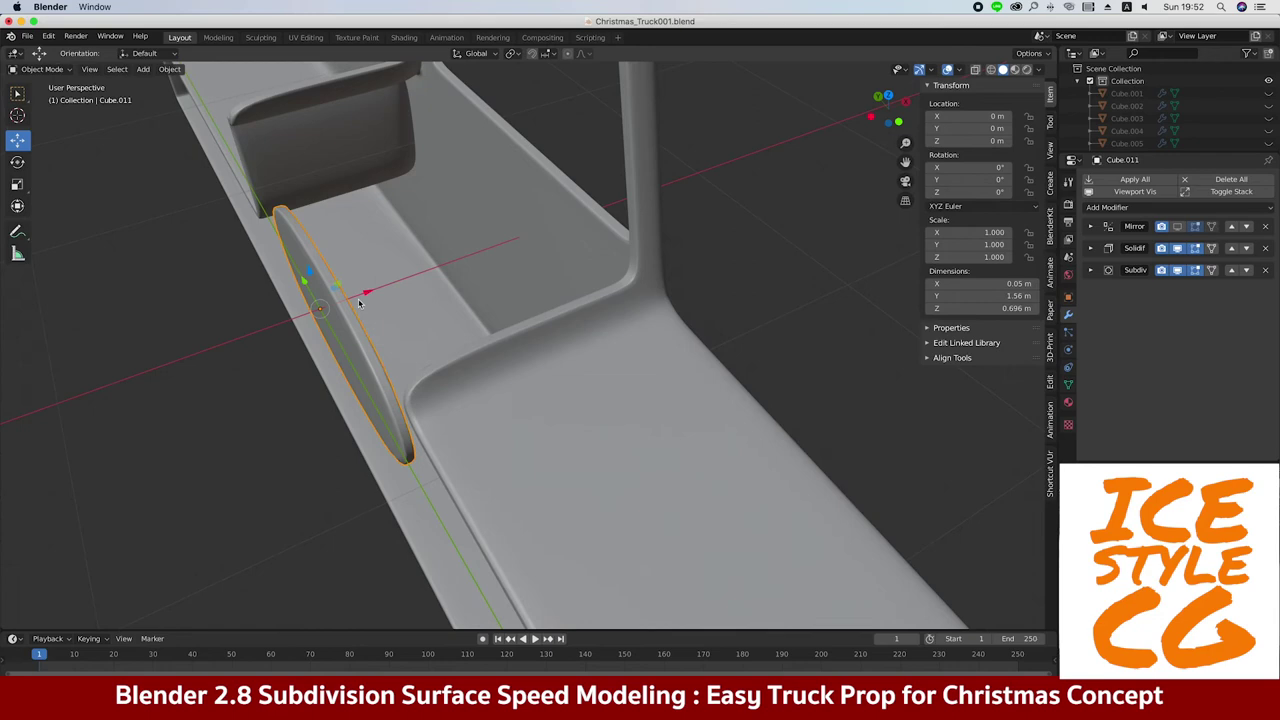
Try extruding the whole oval panel along X, then undo the extrusion
{"action": "mouse_move", "coordinate": [424, 220]}
{"action": "middle_mouse_down"}
{"action": "mouse_move", "coordinate": [507, 340]}
{"action": "mouse_move", "coordinate": [387, 369]}
{"action": "middle_mouse_up"}
{"action": "key", "text": "Tab"}
{"action": "key", "text": "a"}
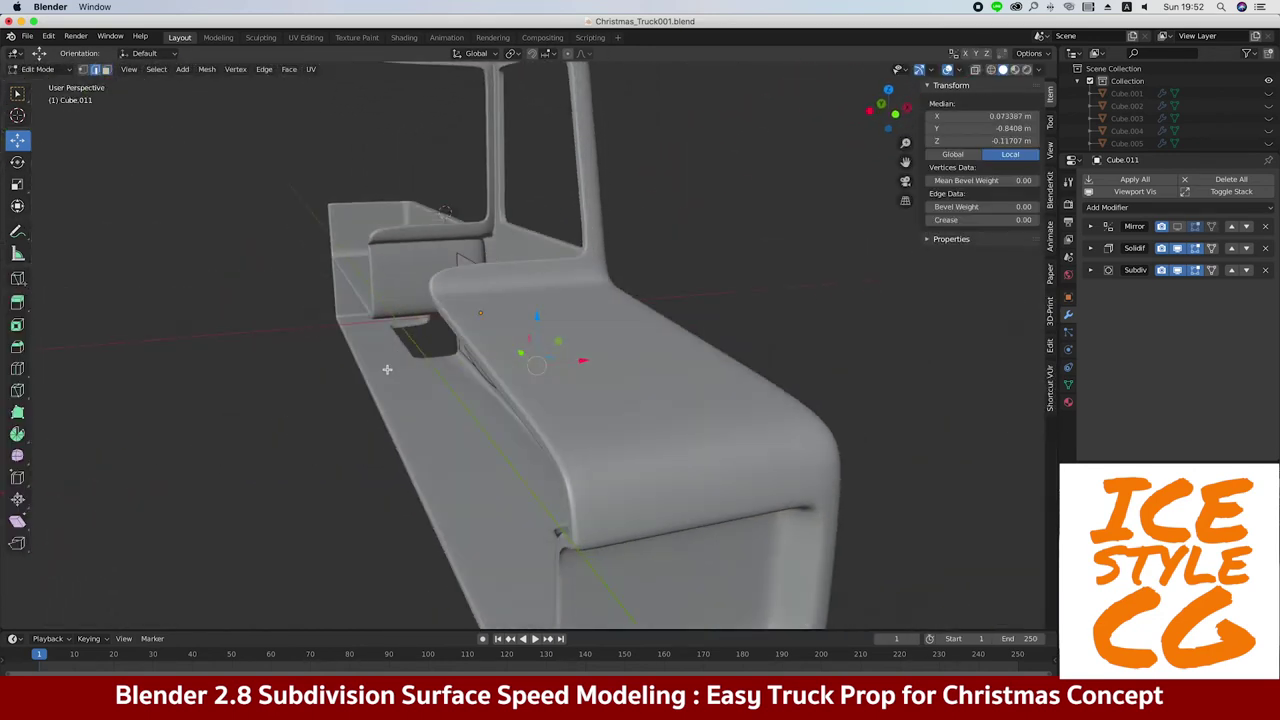
{"action": "key", "text": "e"}
{"action": "left_click", "coordinate": [189, 380]}
{"action": "middle_click_drag", "start_coordinate": [189, 380], "coordinate": [363, 428]}
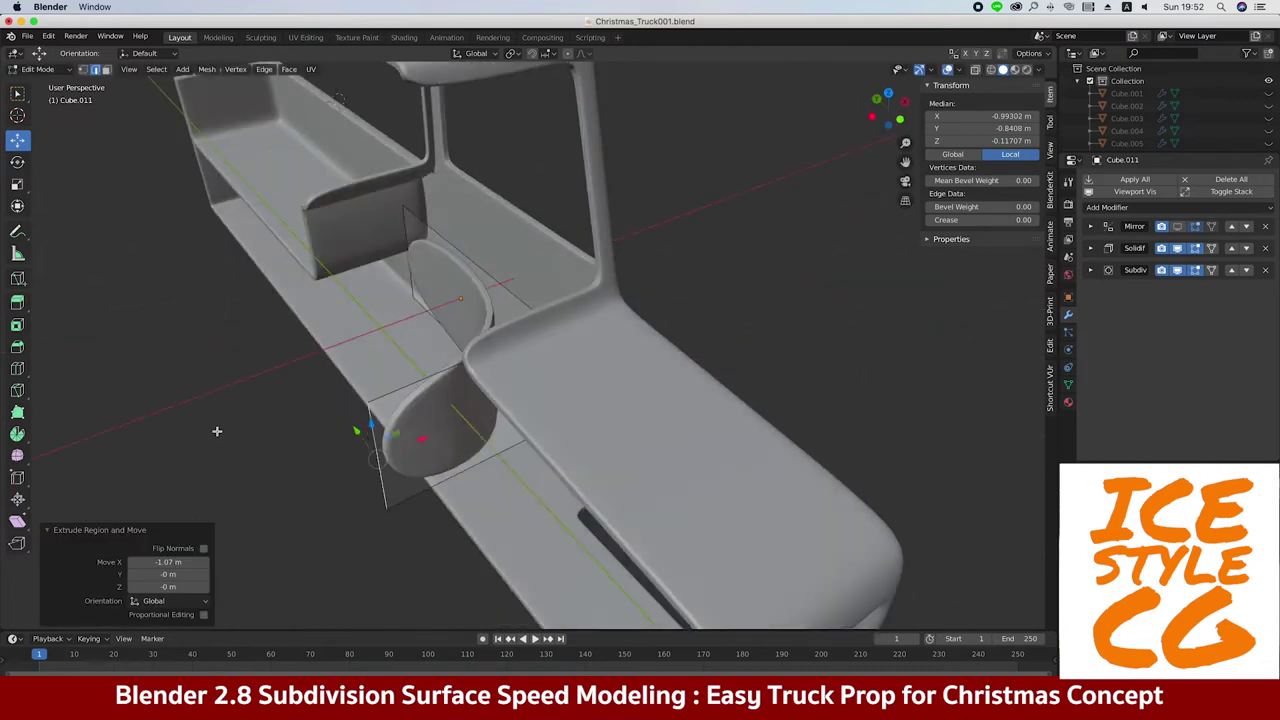
{"action": "key", "text": "ctrl+z"}
{"action": "middle_click_drag", "start_coordinate": [340, 332], "coordinate": [560, 330]}
Set the panel's Mirror modifier to mirror across the Cube body
{"action": "left_click", "coordinate": [1091, 226]}
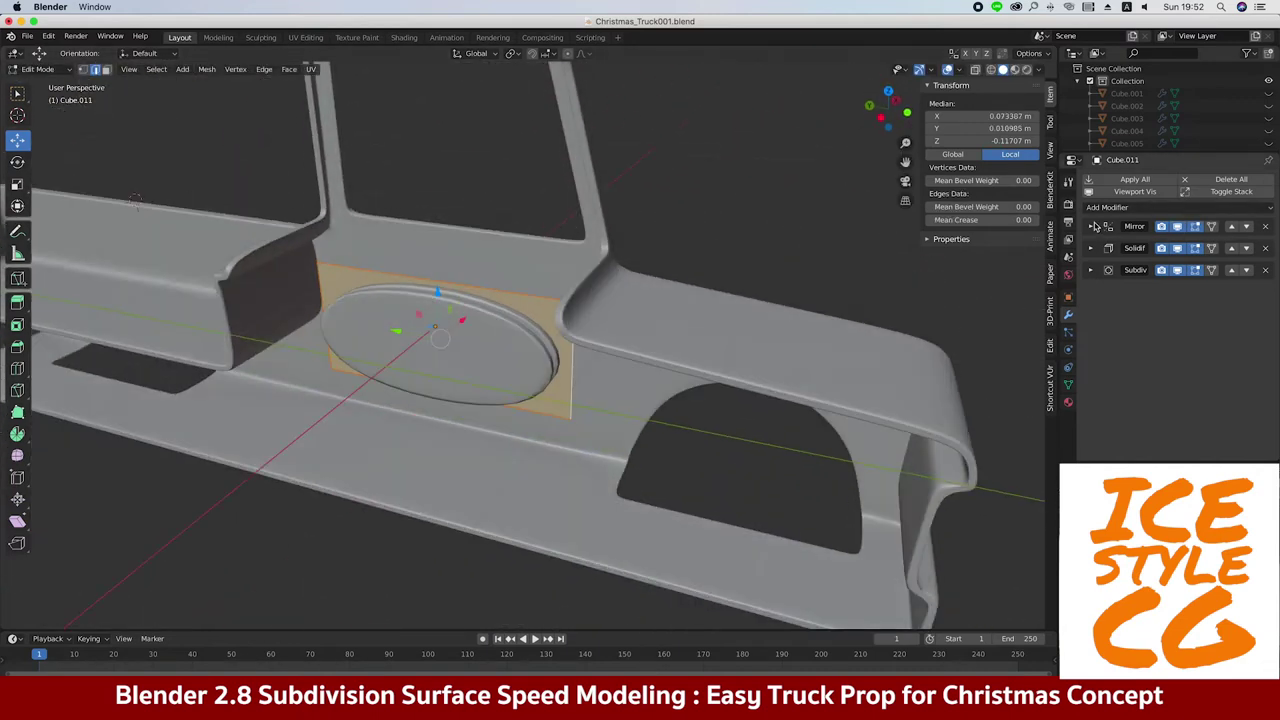
{"action": "left_click", "coordinate": [1178, 336]}
{"action": "left_click", "coordinate": [1095, 354]}
{"action": "middle_click_drag", "start_coordinate": [737, 331], "coordinate": [427, 345]}
Extrude the oval panel's right-side edge along X
{"action": "left_click", "coordinate": [574, 367]}
{"action": "middle_click_drag", "start_coordinate": [574, 367], "coordinate": [528, 385]}
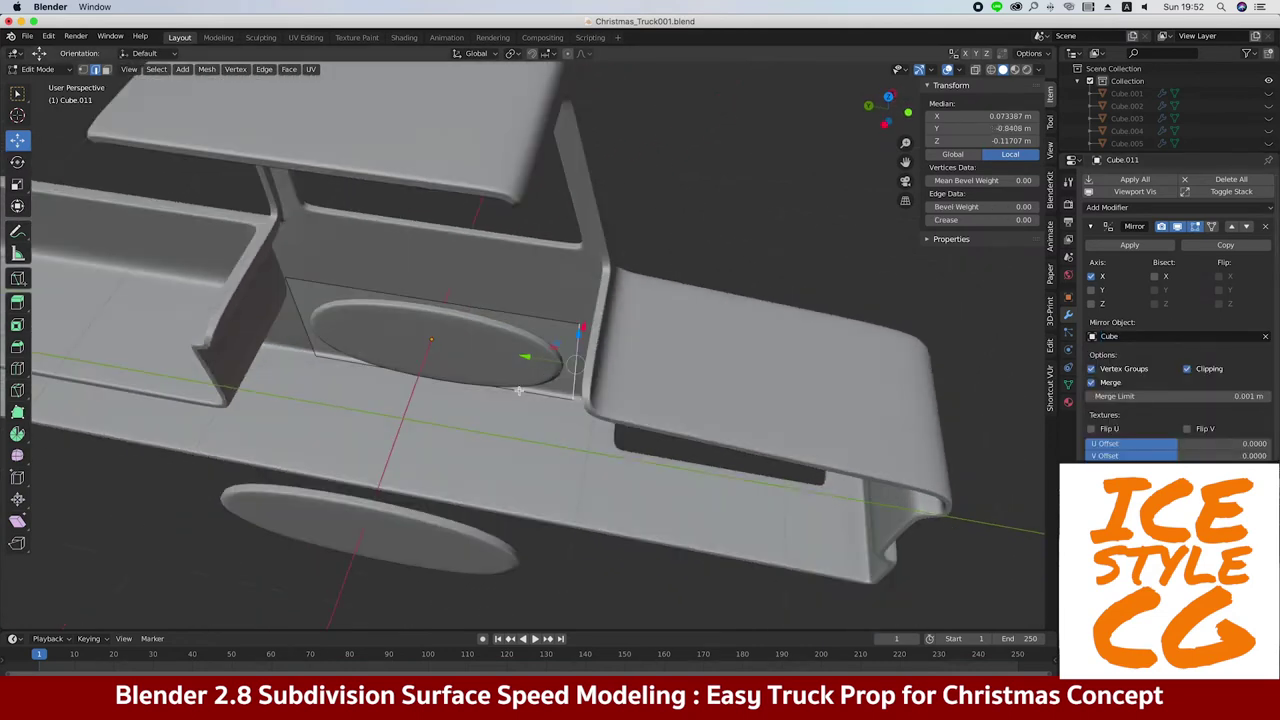
{"action": "key", "text": "e"}
{"action": "key", "text": "x"}
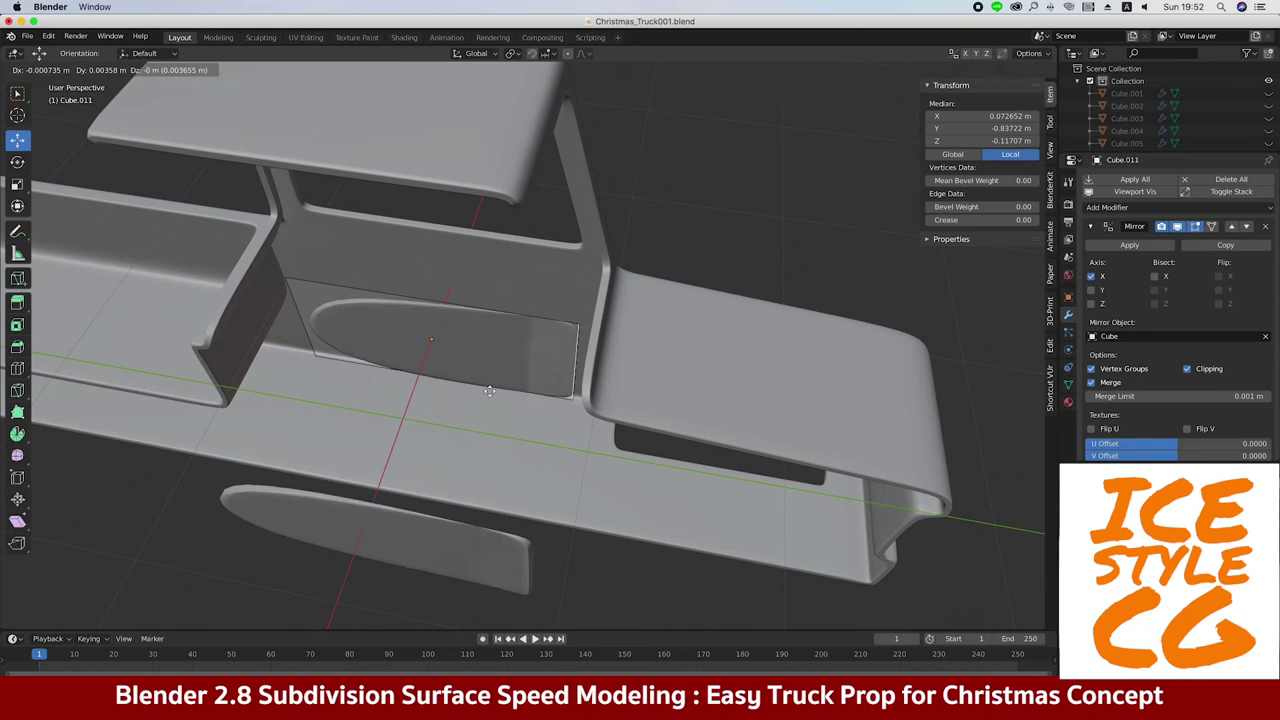
{"action": "left_click", "coordinate": [436, 527]}
{"action": "mouse_move", "coordinate": [436, 527]}
{"action": "middle_mouse_down"}
{"action": "mouse_move", "coordinate": [417, 497]}
{"action": "mouse_move", "coordinate": [497, 480]}
{"action": "mouse_move", "coordinate": [514, 405]}
{"action": "middle_mouse_up"}
Select the extrusion's end face and move it 1.03 m along Y
{"action": "key", "text": "alt+a"}
{"action": "key", "text": "3"}
{"action": "left_click", "coordinate": [514, 405]}
{"action": "key", "text": "g"}
{"action": "key", "text": "y"}
{"action": "left_click", "coordinate": [353, 365]}
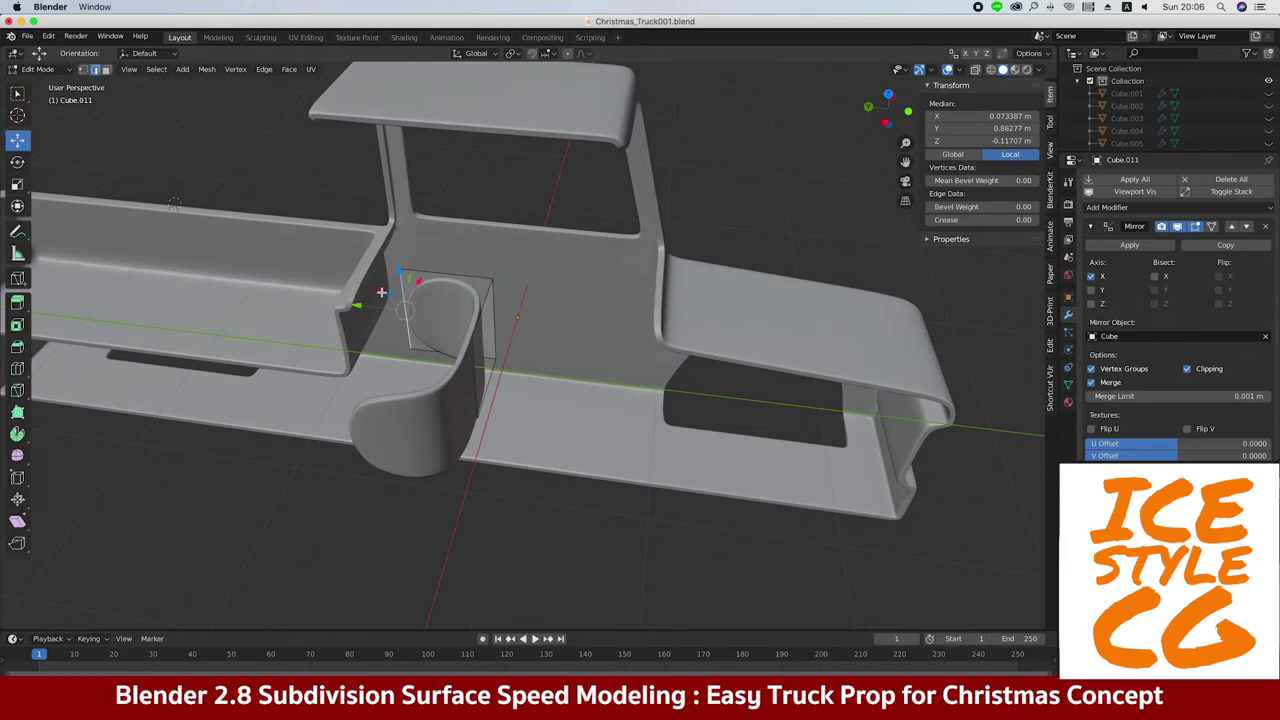
Deepen the backrest by extruding the cup face along X and repositioning its top face
{"action": "key", "text": "e"}
{"action": "key", "text": "x"}
{"action": "left_click", "coordinate": [276, 491]}
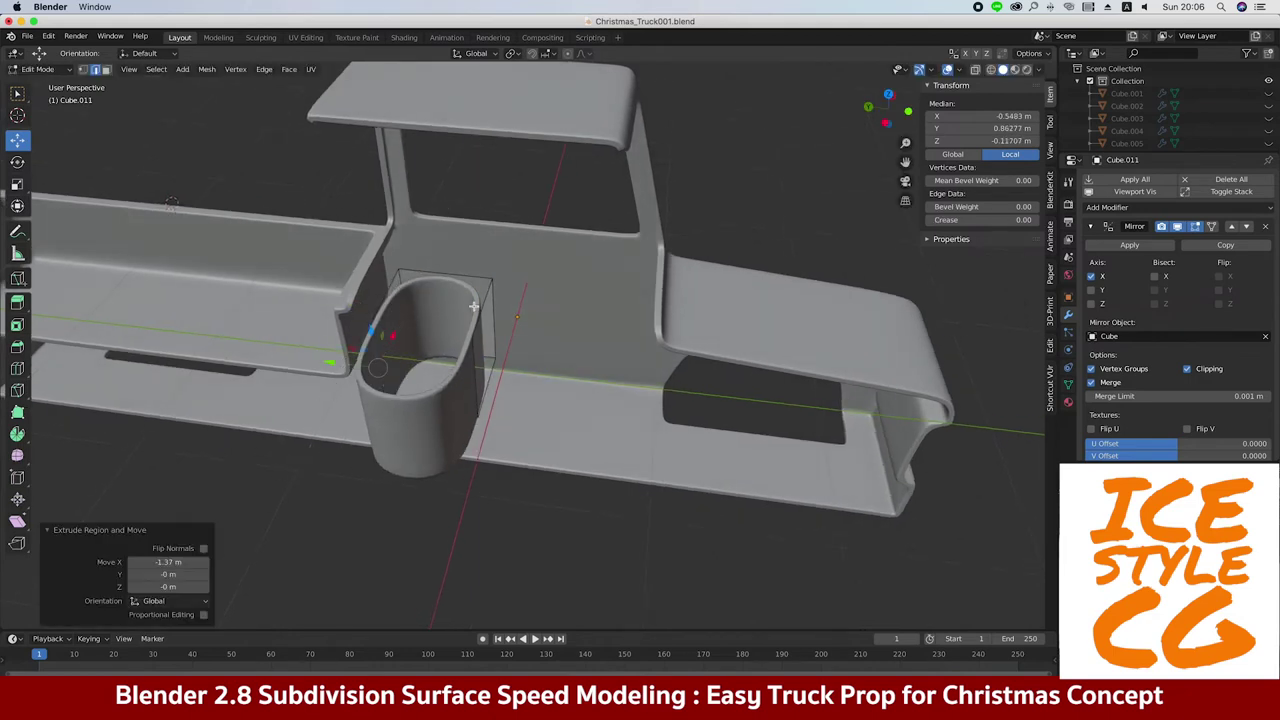
{"action": "mouse_move", "coordinate": [473, 300]}
{"action": "middle_mouse_down"}
{"action": "mouse_move", "coordinate": [455, 158]}
{"action": "mouse_move", "coordinate": [450, 205]}
{"action": "mouse_move", "coordinate": [558, 300]}
{"action": "mouse_move", "coordinate": [600, 290]}
{"action": "mouse_move", "coordinate": [656, 234]}
{"action": "mouse_move", "coordinate": [458, 390]}
{"action": "middle_mouse_up"}
{"action": "key", "text": "g"}
{"action": "left_click", "coordinate": [450, 203]}
Move a face of the seat cup along the Y axis
{"action": "key", "text": "3"}
{"action": "left_click", "coordinate": [600, 290]}
{"action": "key", "text": "g"}
{"action": "key", "text": "y"}
{"action": "left_click", "coordinate": [620, 270]}
Select a path of edges on the cup and move them
{"action": "left_click", "coordinate": [447, 403]}
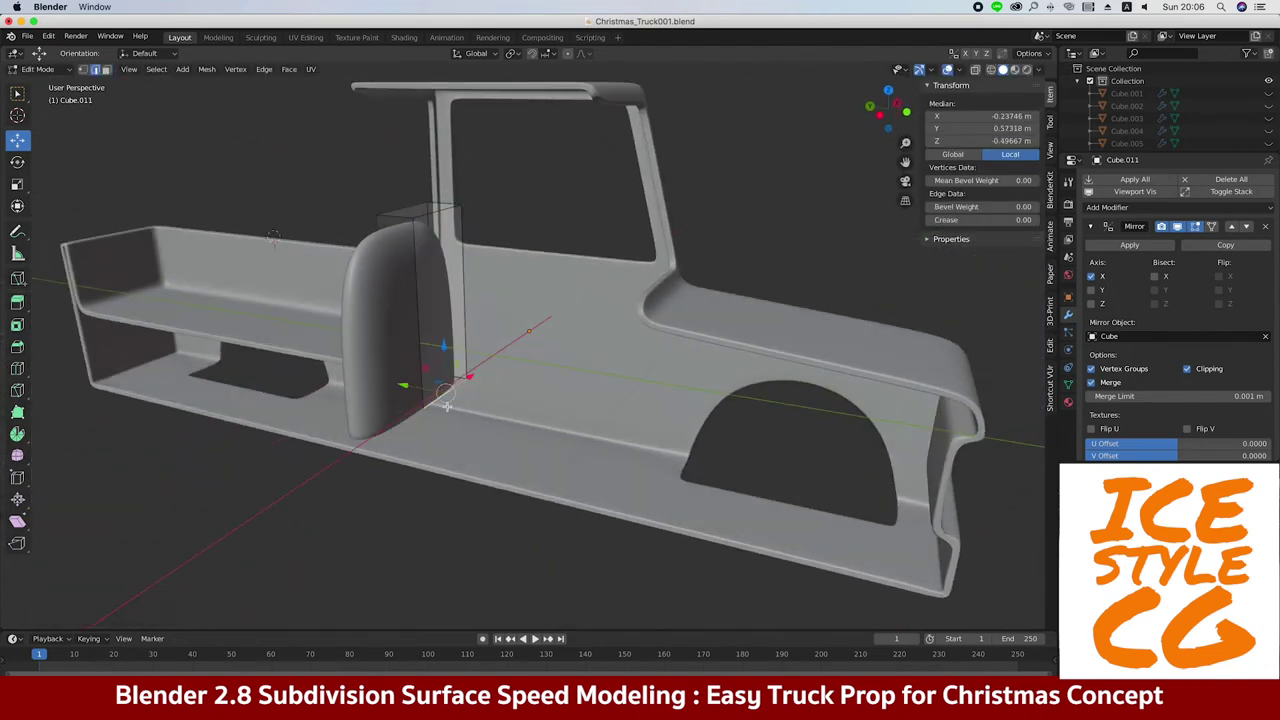
{"action": "mouse_move", "coordinate": [369, 371]}
{"action": "middle_mouse_down"}
{"action": "mouse_move", "coordinate": [445, 440]}
{"action": "mouse_move", "coordinate": [392, 421]}
{"action": "mouse_move", "coordinate": [429, 429]}
{"action": "mouse_move", "coordinate": [443, 386]}
{"action": "mouse_move", "coordinate": [480, 400]}
{"action": "mouse_move", "coordinate": [505, 375]}
{"action": "mouse_move", "coordinate": [541, 268]}
{"action": "middle_mouse_up"}
{"action": "left_click", "coordinate": [445, 440], "text": "ctrl"}
{"action": "key", "text": "g"}
{"action": "left_click", "coordinate": [400, 440]}
Extrude the seat's bottom face forward into a seat base and enable X-ray
{"action": "key", "text": "alt+a"}
{"action": "left_click", "coordinate": [461, 390]}
{"action": "key", "text": "e"}
{"action": "left_click", "coordinate": [491, 410]}
{"action": "key", "text": "alt+z"}
{"action": "left_click", "coordinate": [662, 305]}
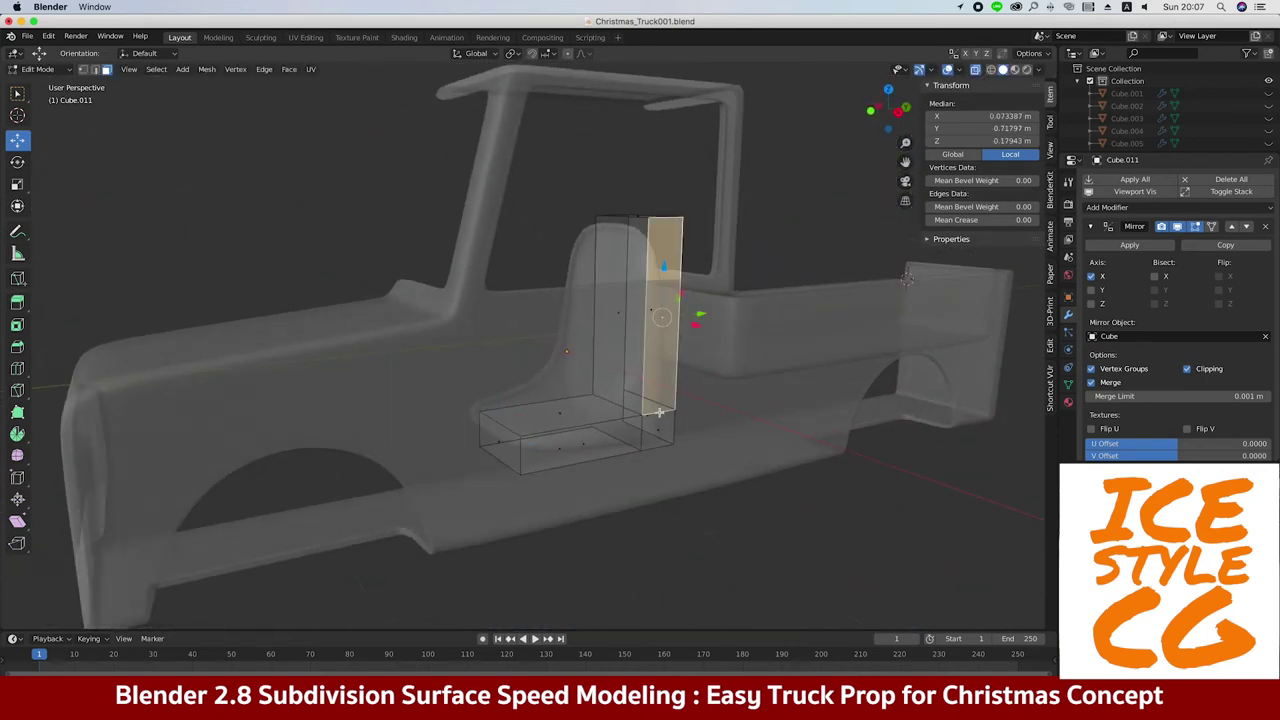
Move the selected seat edges 0.233 m along X
{"action": "left_click", "coordinate": [605, 425], "text": "ctrl"}
{"action": "middle_click_drag", "start_coordinate": [615, 425], "coordinate": [657, 408]}
{"action": "key", "text": "g"}
{"action": "left_click", "coordinate": [651, 386]}
{"action": "key", "text": "KP_1"}
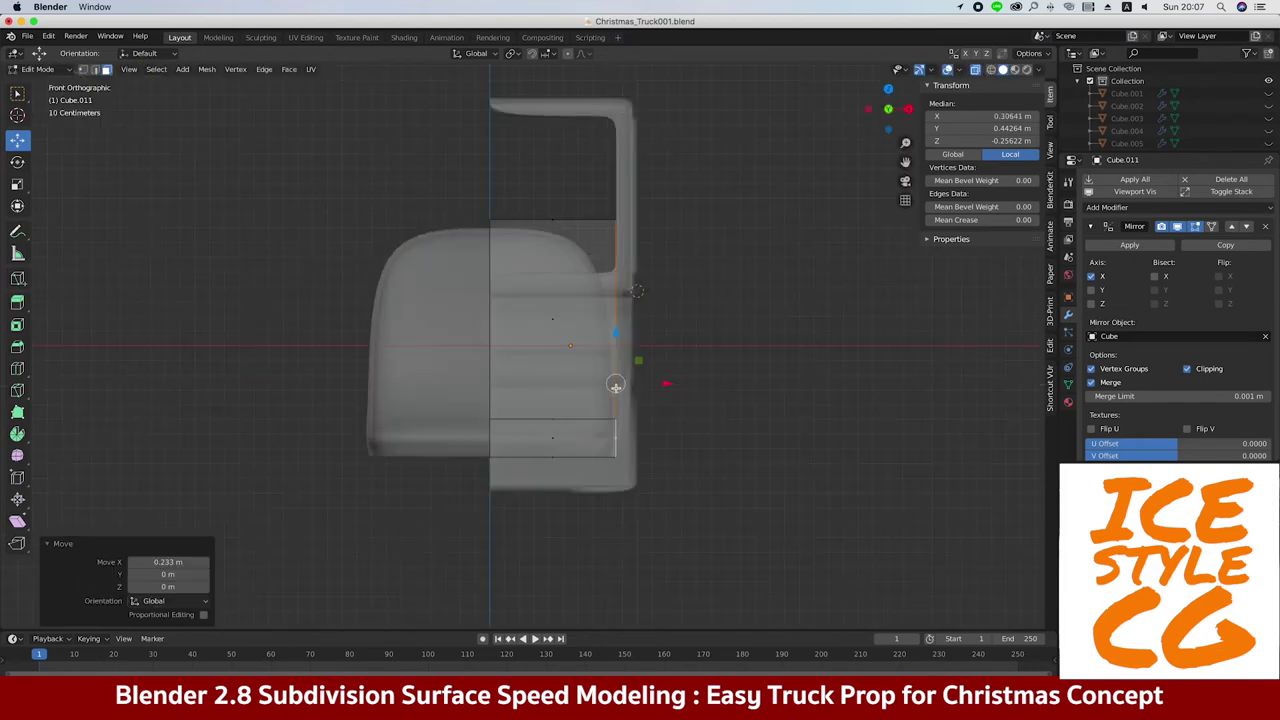
{"action": "left_click", "coordinate": [669, 385]}
{"action": "mouse_move", "coordinate": [669, 385]}
{"action": "middle_mouse_down"}
{"action": "mouse_move", "coordinate": [629, 409]}
{"action": "mouse_move", "coordinate": [671, 343]}
{"action": "mouse_move", "coordinate": [430, 357]}
{"action": "mouse_move", "coordinate": [476, 443]}
{"action": "middle_mouse_up"}
Delete the seat's bottom faces to leave its underside open
{"action": "key", "text": "Tab"}
{"action": "key", "text": "alt+z"}
{"action": "key", "text": "Tab"}
{"action": "left_click", "coordinate": [480, 445], "text": "shift"}
{"action": "key", "text": "x"}
{"action": "left_click", "coordinate": [504, 377]}
{"action": "mouse_move", "coordinate": [504, 377]}
{"action": "middle_mouse_down"}
{"action": "mouse_move", "coordinate": [443, 386]}
{"action": "mouse_move", "coordinate": [343, 357]}
{"action": "middle_mouse_up"}
In right side view with X-ray, move the seat's lower vertices along Y
{"action": "key", "text": "KP_3"}
{"action": "key", "text": "alt+z"}
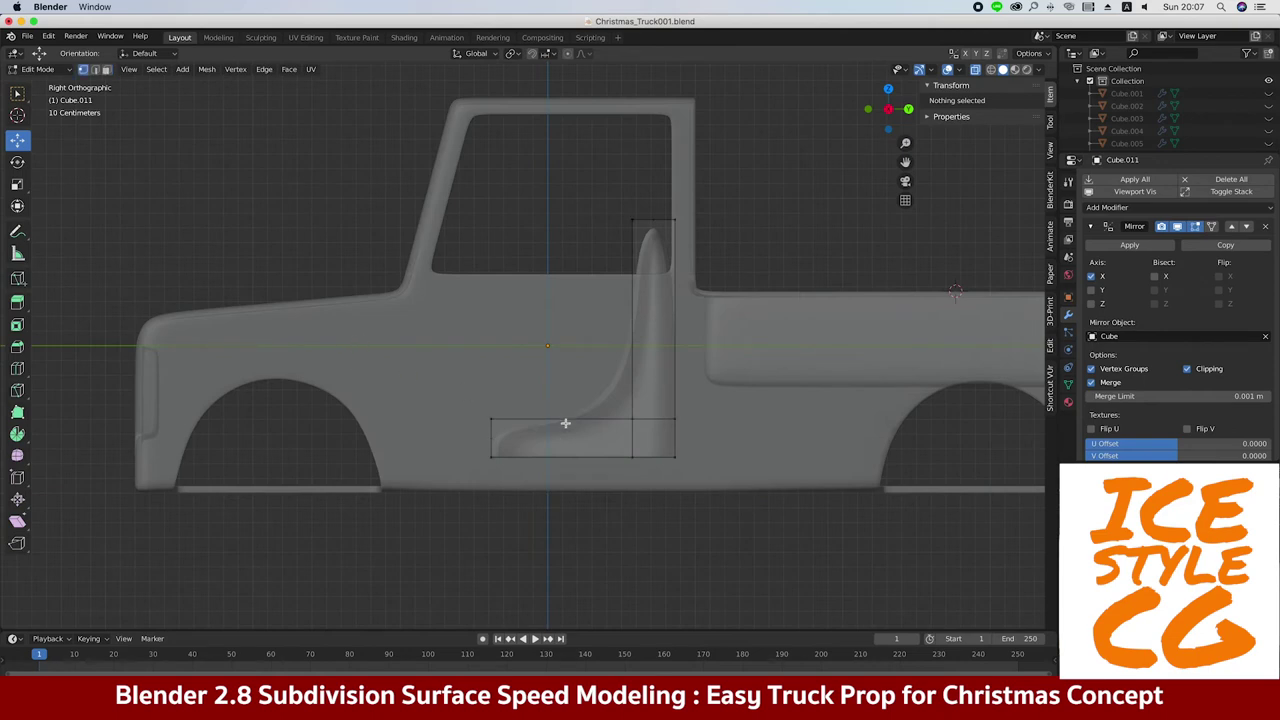
{"action": "left_click_drag", "start_coordinate": [646, 475], "coordinate": [646, 476]}
{"action": "key", "text": "g"}
{"action": "key", "text": "y"}
{"action": "left_click", "coordinate": [571, 371]}
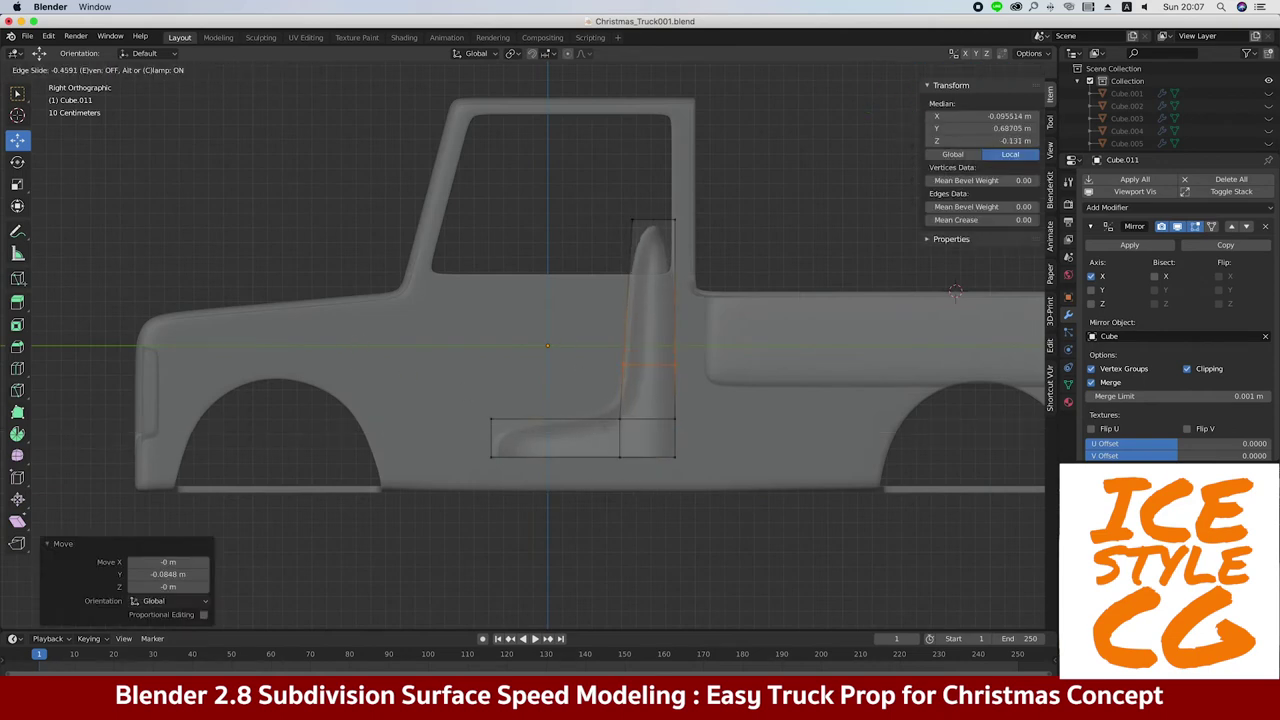
{"action": "left_click", "coordinate": [546, 331]}
{"action": "key", "text": "alt+a"}
Move a seat edge loop back 0.174 m along Y
{"action": "left_click", "coordinate": [626, 371], "text": "alt"}
{"action": "key", "text": "g"}
{"action": "key", "text": "y"}
{"action": "left_click", "coordinate": [626, 371]}
{"action": "middle_click_drag", "start_coordinate": [626, 371], "coordinate": [559, 229]}
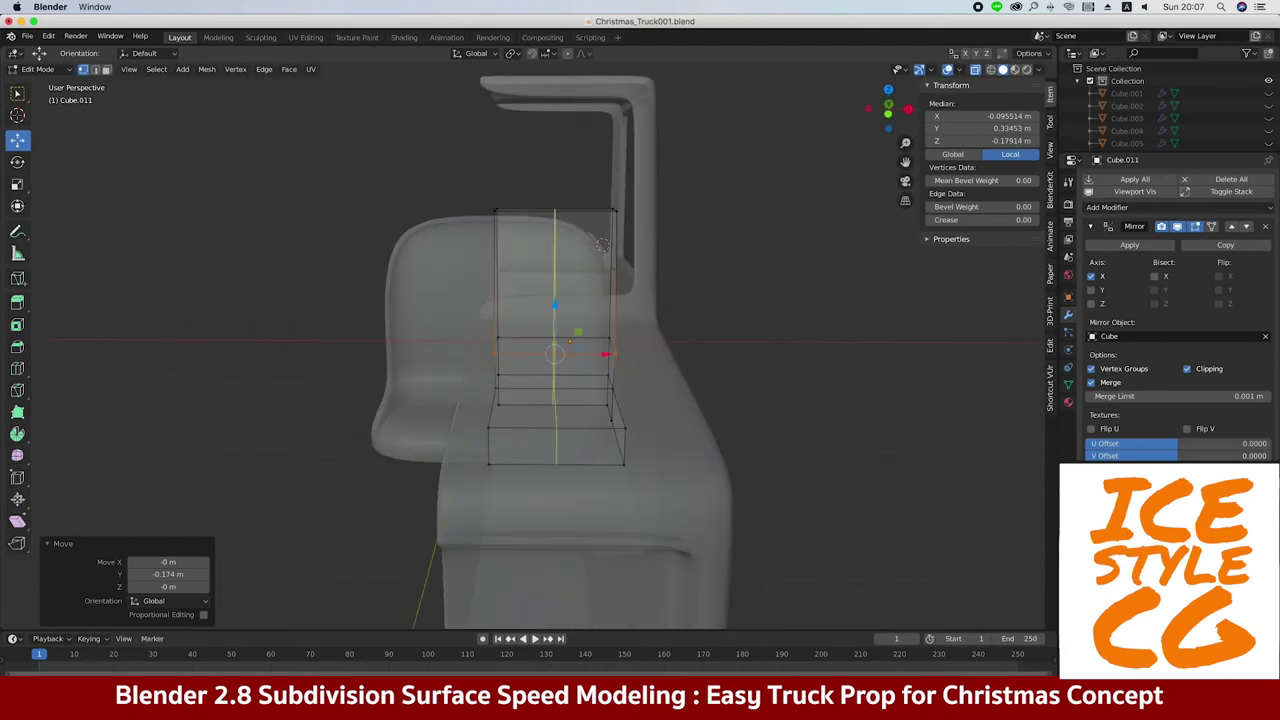
Add a loop cut across the seat
{"action": "key", "text": "ctrl+r"}
{"action": "left_click", "coordinate": [400, 255]}
{"action": "mouse_move", "coordinate": [400, 255]}
{"action": "middle_mouse_down"}
{"action": "mouse_move", "coordinate": [425, 301]}
{"action": "mouse_move", "coordinate": [472, 326]}
{"action": "middle_mouse_up"}
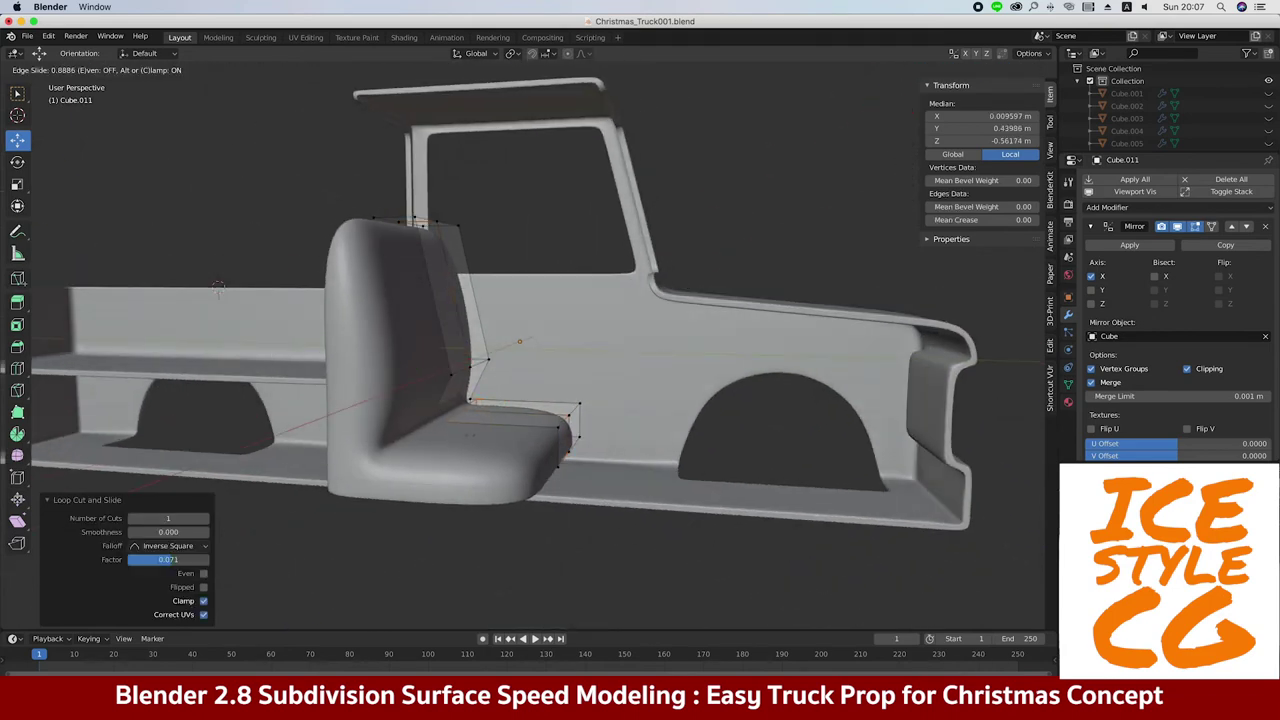
{"action": "left_click", "coordinate": [497, 418]}
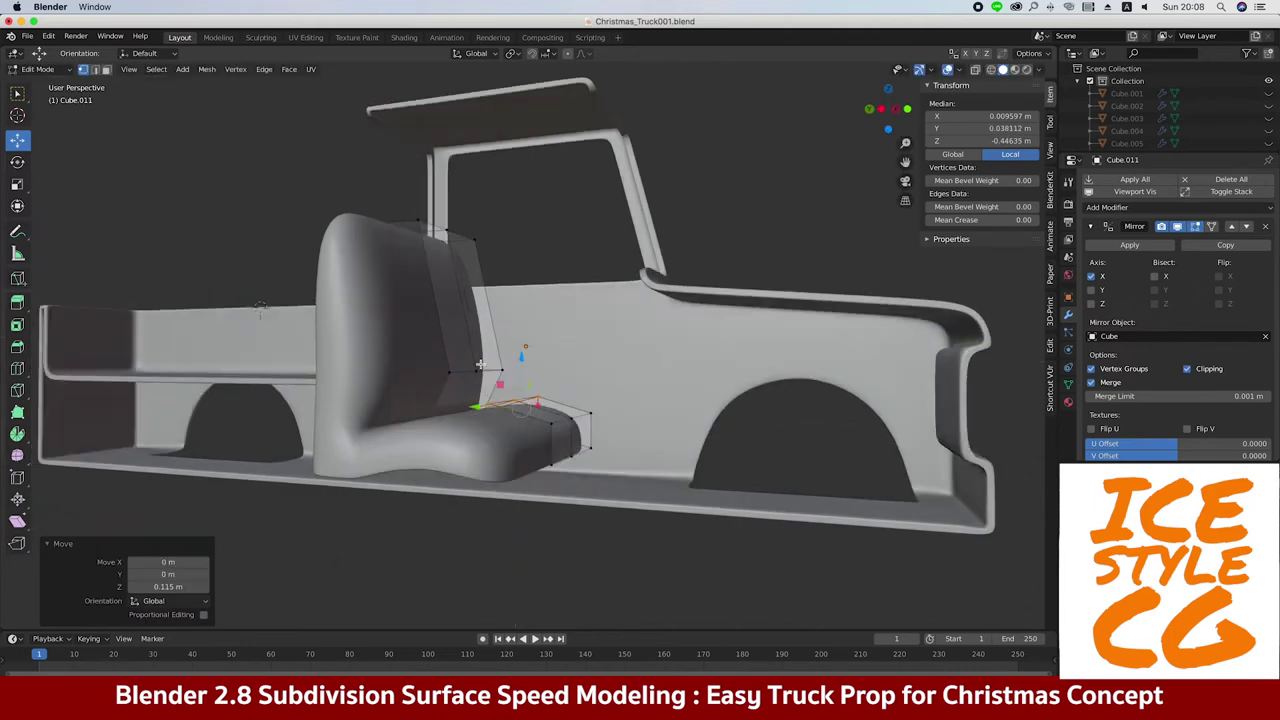
{"action": "middle_click_drag", "start_coordinate": [497, 418], "coordinate": [499, 421]}
Reposition a group of seat vertices to shape the cushion
{"action": "left_click", "coordinate": [499, 421]}
{"action": "left_click", "coordinate": [470, 358], "text": "ctrl"}
{"action": "mouse_move", "coordinate": [470, 358]}
{"action": "middle_mouse_down"}
{"action": "mouse_move", "coordinate": [540, 410]}
{"action": "mouse_move", "coordinate": [463, 397]}
{"action": "middle_mouse_up"}
{"action": "key", "text": "g"}
{"action": "left_click", "coordinate": [555, 415]}
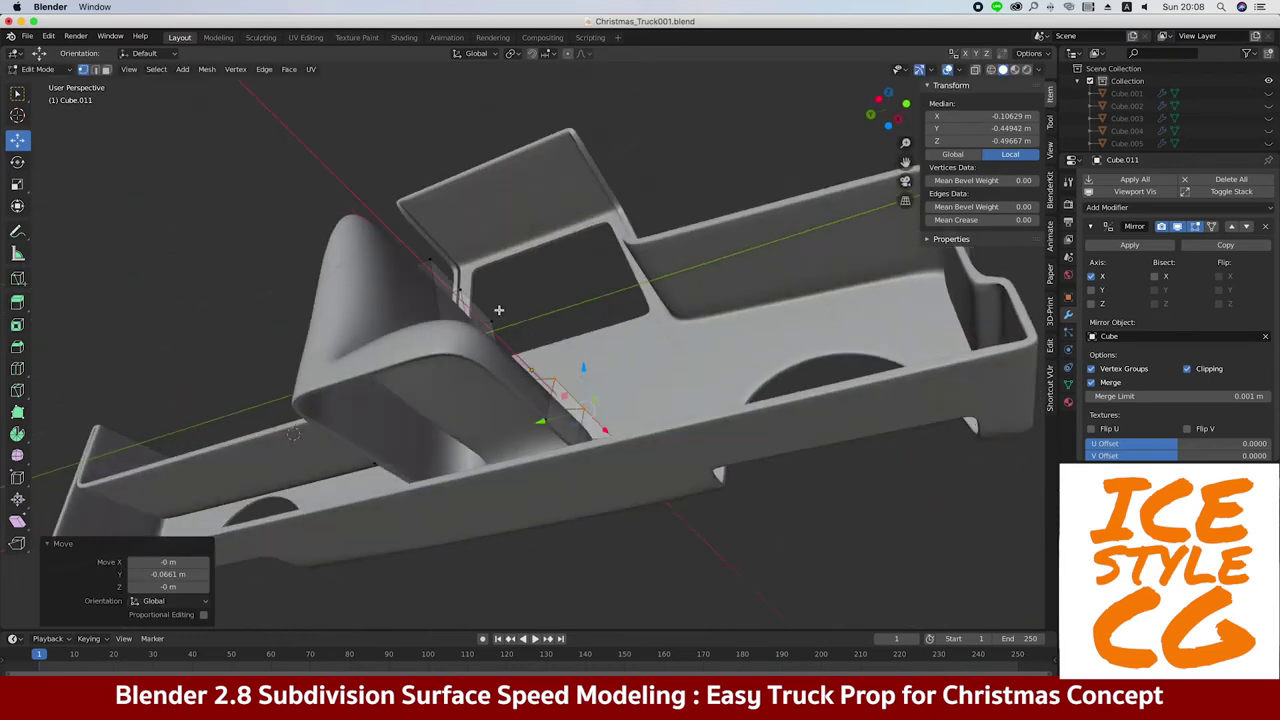
In top view, shift the vertical column of seat vertices to the left
{"action": "key", "text": "KP_7"}
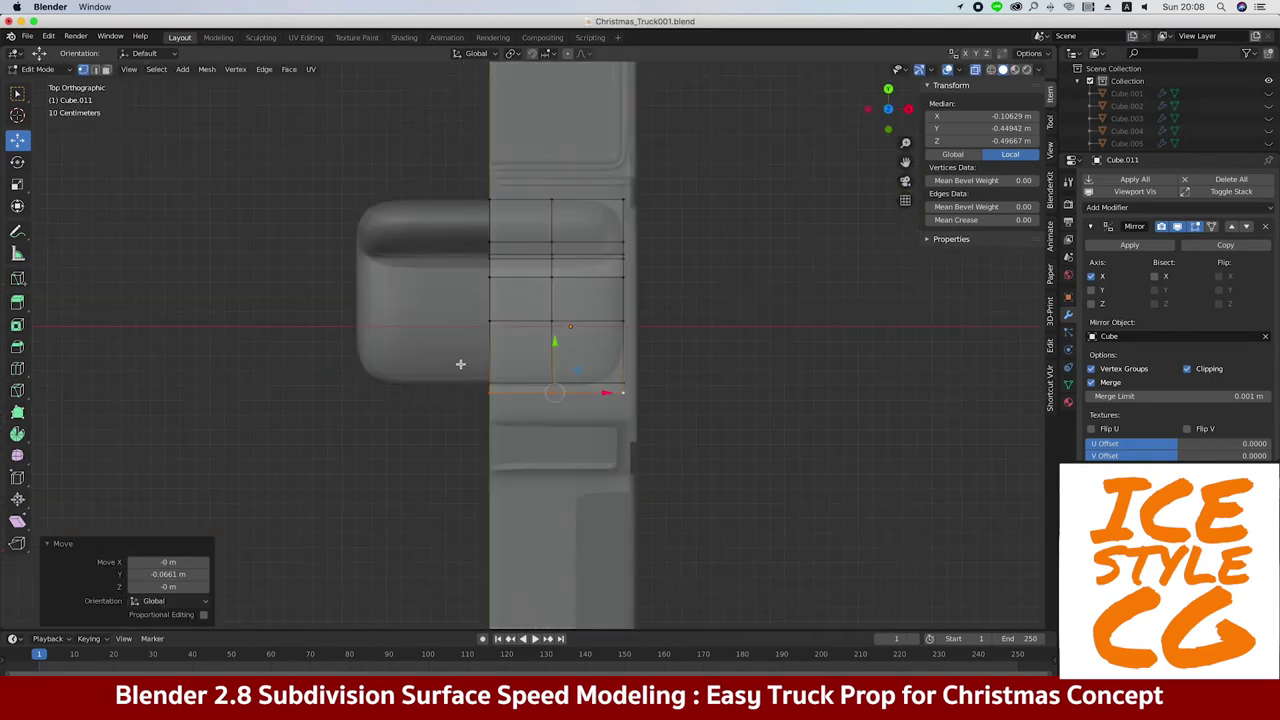
{"action": "left_click", "coordinate": [593, 249], "text": "alt"}
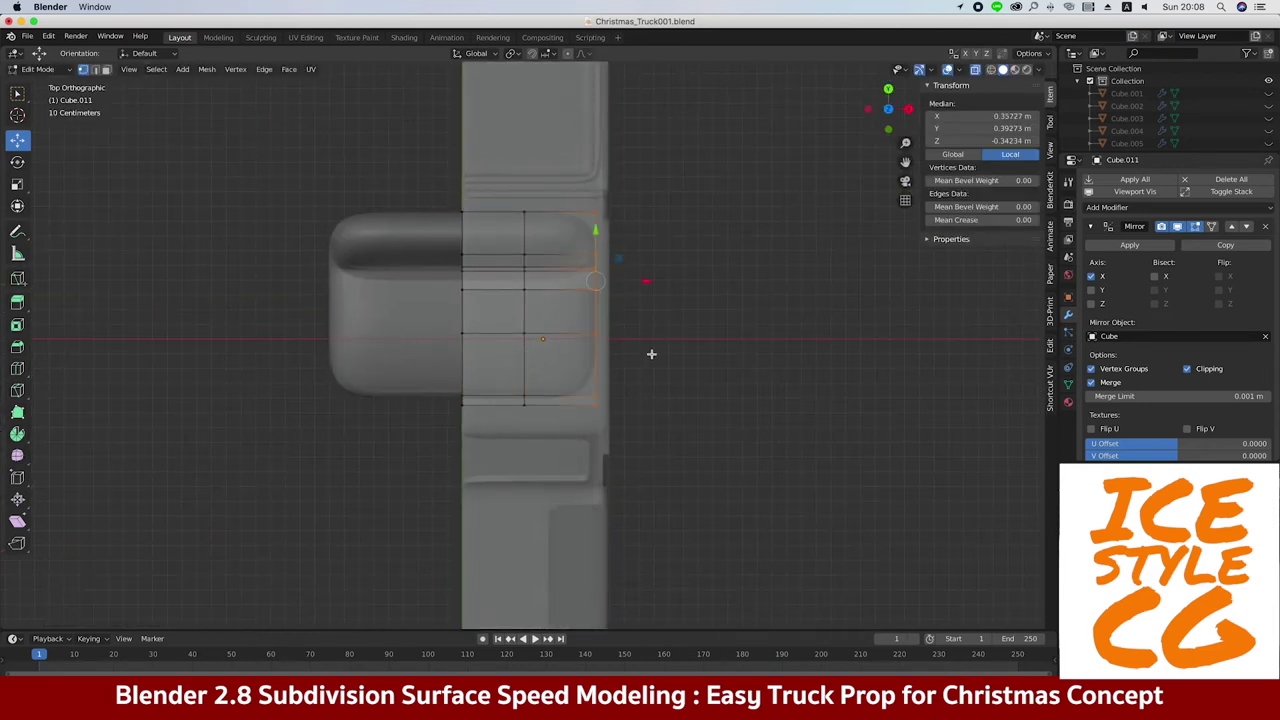
{"action": "left_click", "coordinate": [565, 255]}
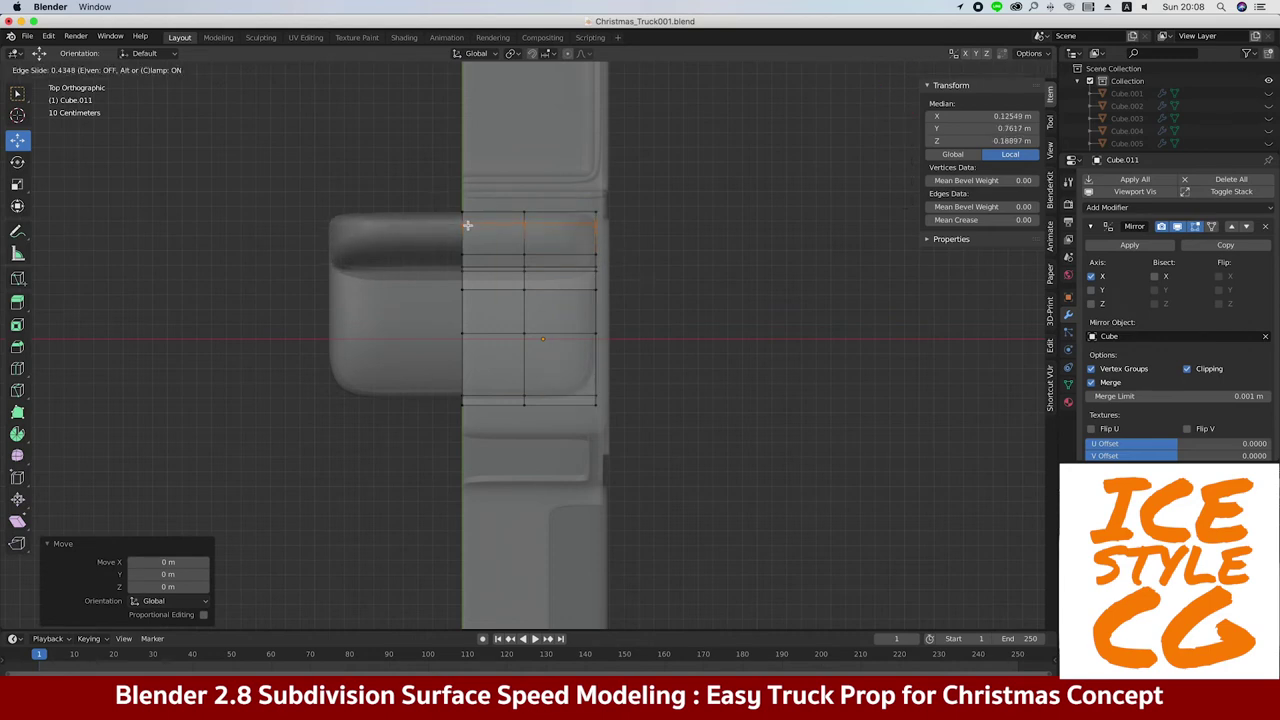
{"action": "left_click", "coordinate": [467, 225]}
{"action": "middle_click_drag", "start_coordinate": [467, 225], "coordinate": [553, 222]}
Move the connected pillar piece in side view, then leave Edit Mode with X-ray off
{"action": "key", "text": "KP_3"}
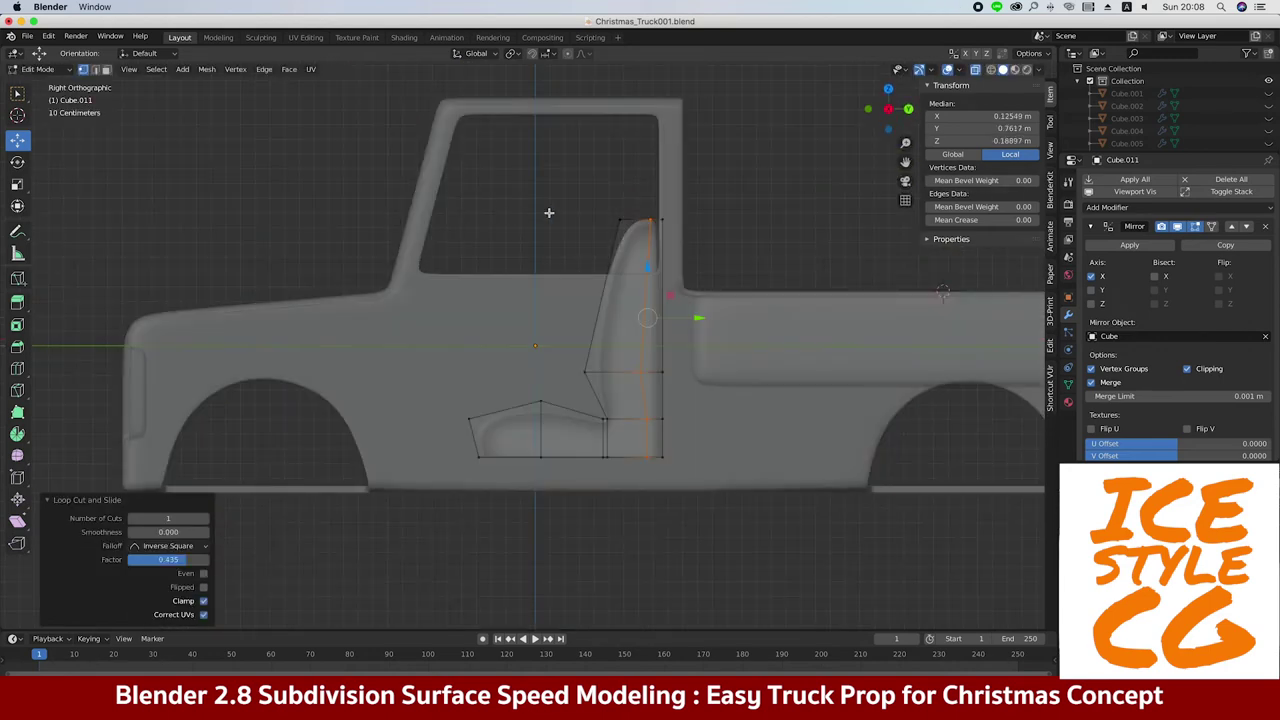
{"action": "key", "text": "l"}
{"action": "key", "text": "g"}
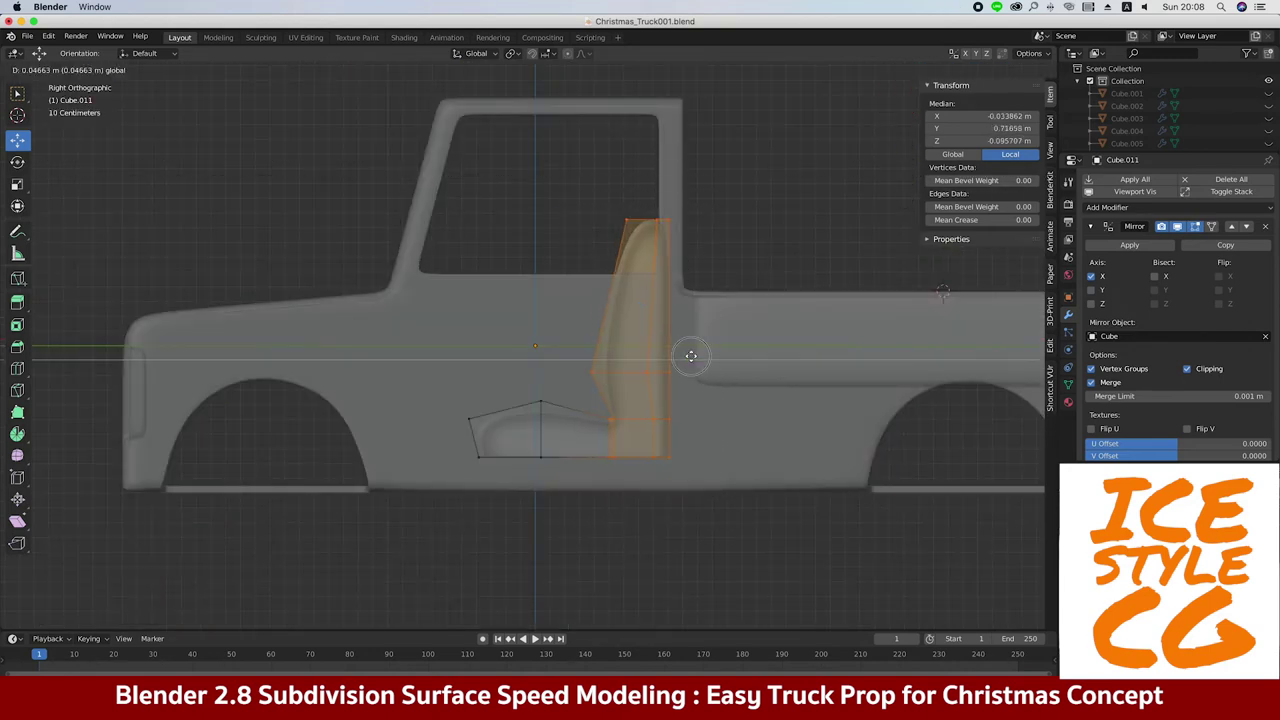
{"action": "left_click", "coordinate": [693, 355]}
{"action": "key", "text": "Tab"}
{"action": "mouse_move", "coordinate": [693, 355]}
{"action": "middle_mouse_down"}
{"action": "mouse_move", "coordinate": [480, 224]}
{"action": "mouse_move", "coordinate": [491, 212]}
{"action": "mouse_move", "coordinate": [697, 240]}
{"action": "middle_mouse_up"}
{"action": "key", "text": "alt+z"}
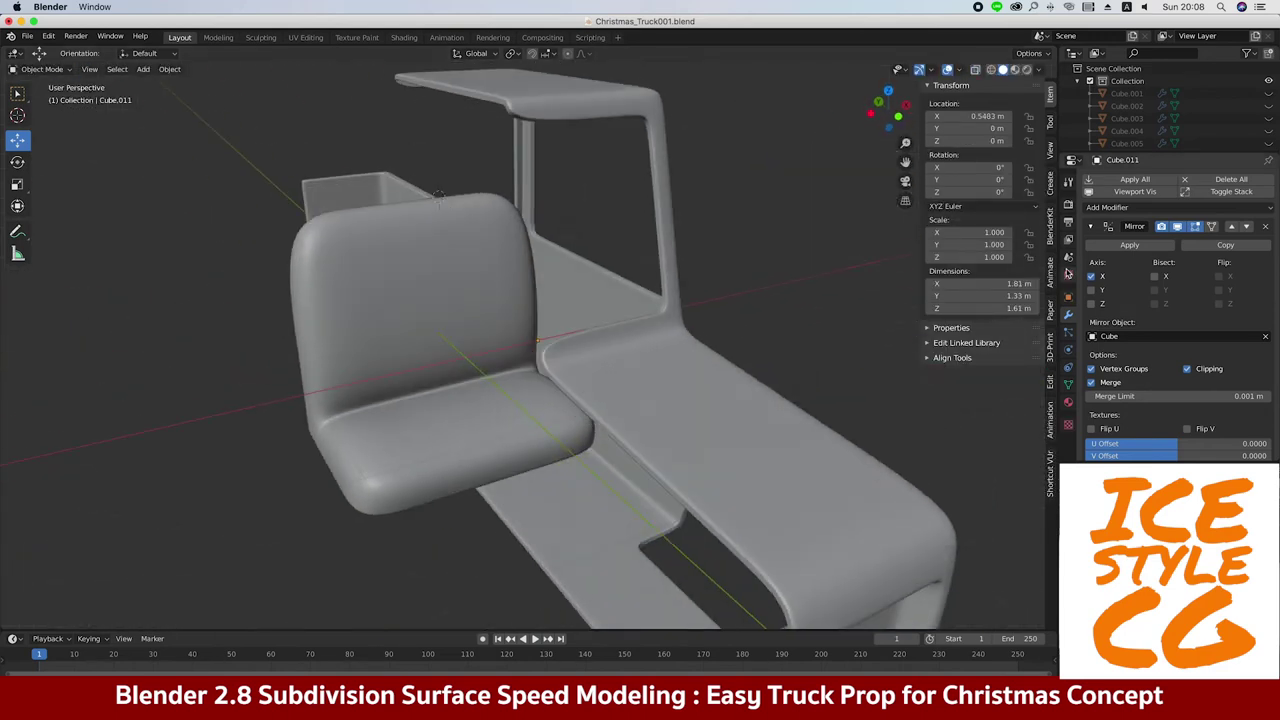
Unhide the truck cab and orbit to view the whole truck
{"action": "key", "text": "alt+h"}
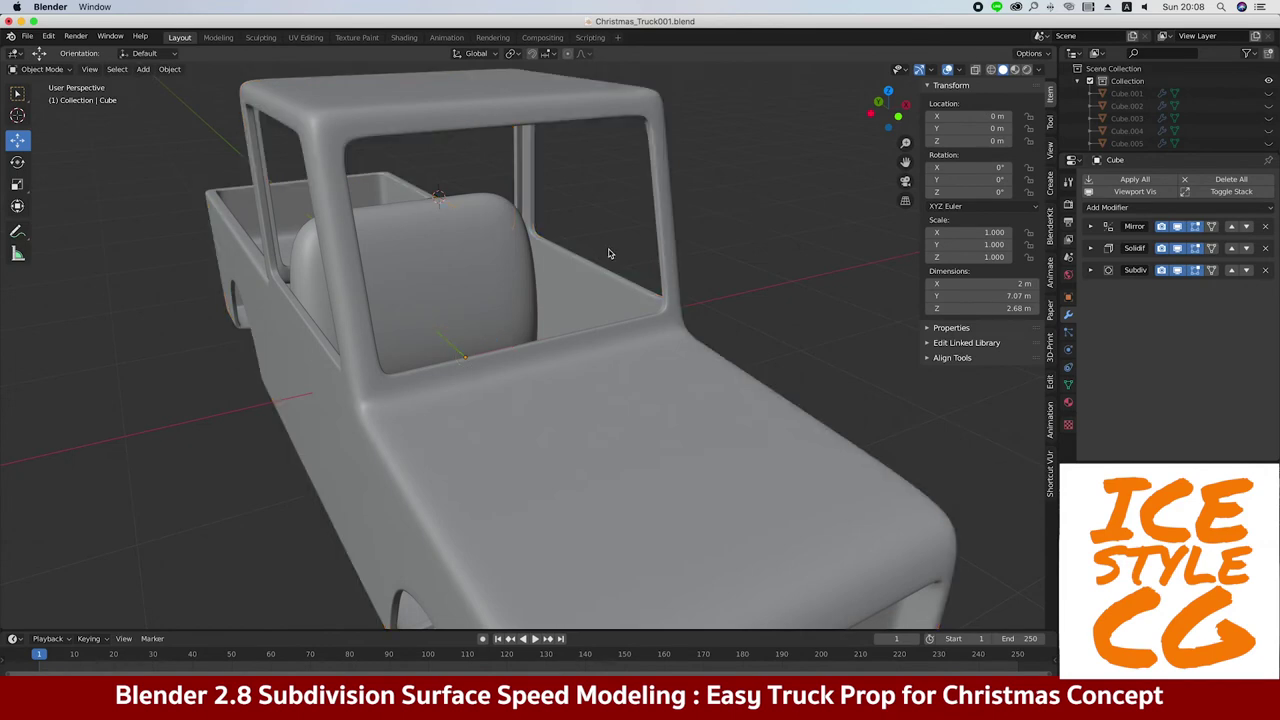
{"action": "scroll", "coordinate": [609, 253], "scroll_direction": "down", "scroll_amount": 5}
{"action": "mouse_move", "coordinate": [609, 253]}
{"action": "middle_mouse_down"}
{"action": "mouse_move", "coordinate": [263, 373]}
{"action": "mouse_move", "coordinate": [197, 355]}
{"action": "mouse_move", "coordinate": [306, 369]}
{"action": "mouse_move", "coordinate": [291, 346]}
{"action": "mouse_move", "coordinate": [300, 277]}
{"action": "mouse_move", "coordinate": [335, 275]}
{"action": "middle_mouse_up"}
{"action": "scroll", "coordinate": [335, 275], "scroll_direction": "up", "scroll_amount": 2}
{"action": "scroll", "coordinate": [225, 248], "scroll_direction": "down", "scroll_amount": 1}
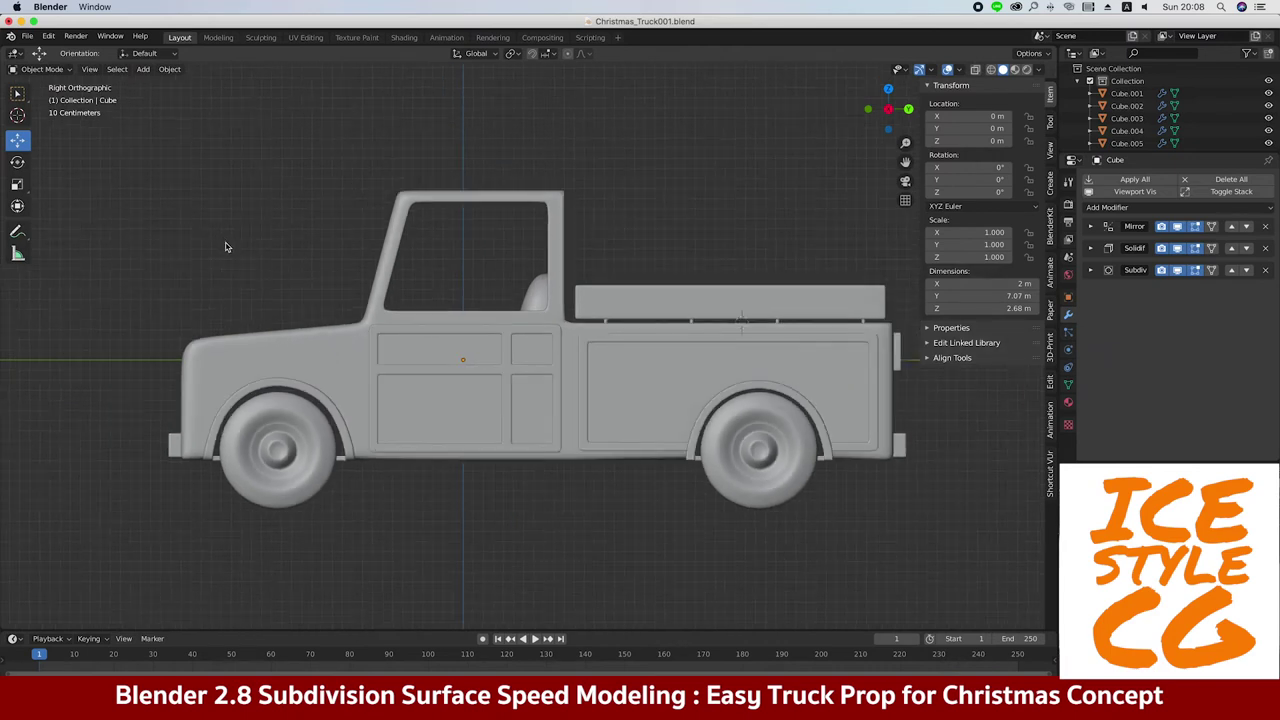
{"action": "middle_click_drag", "start_coordinate": [225, 247], "coordinate": [240, 261]}
Add a cylinder, rotate it 90°, shrink it to 0.298 and move it up into the cab
{"action": "key", "text": "shift+a"}
{"action": "left_click", "coordinate": [345, 323]}
{"action": "key", "text": "KP_3"}
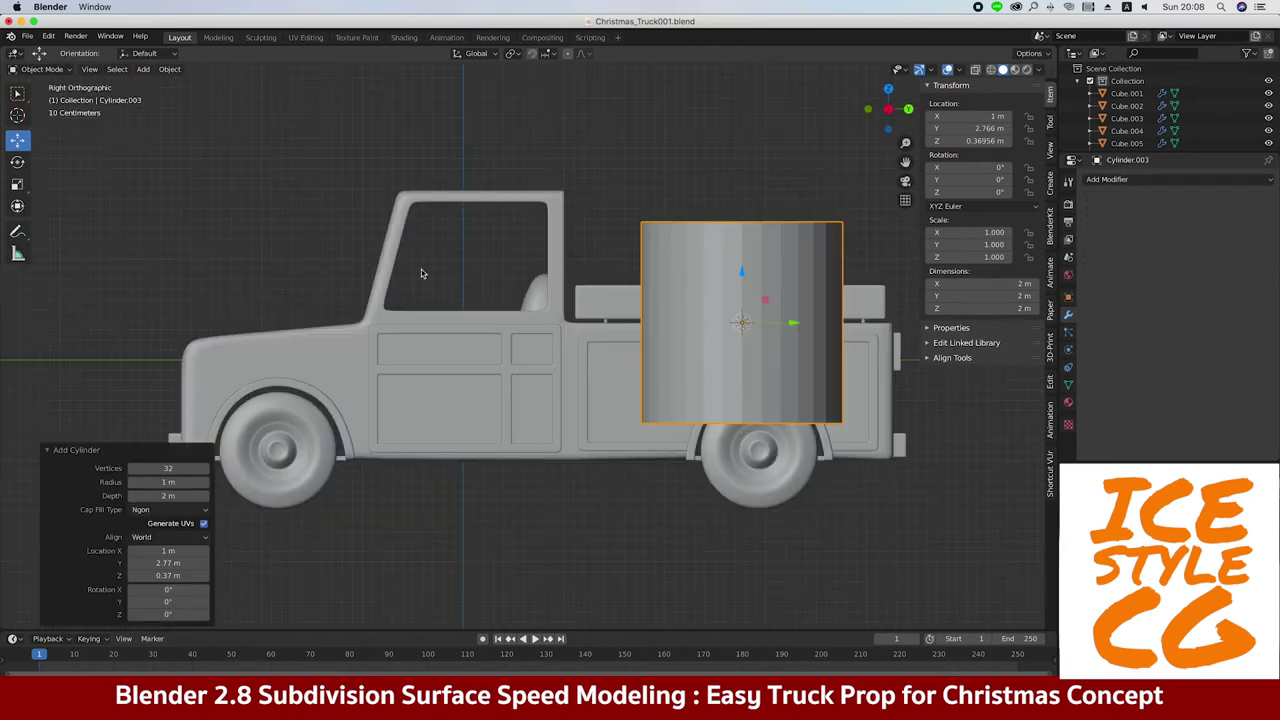
{"action": "key", "text": "r"}
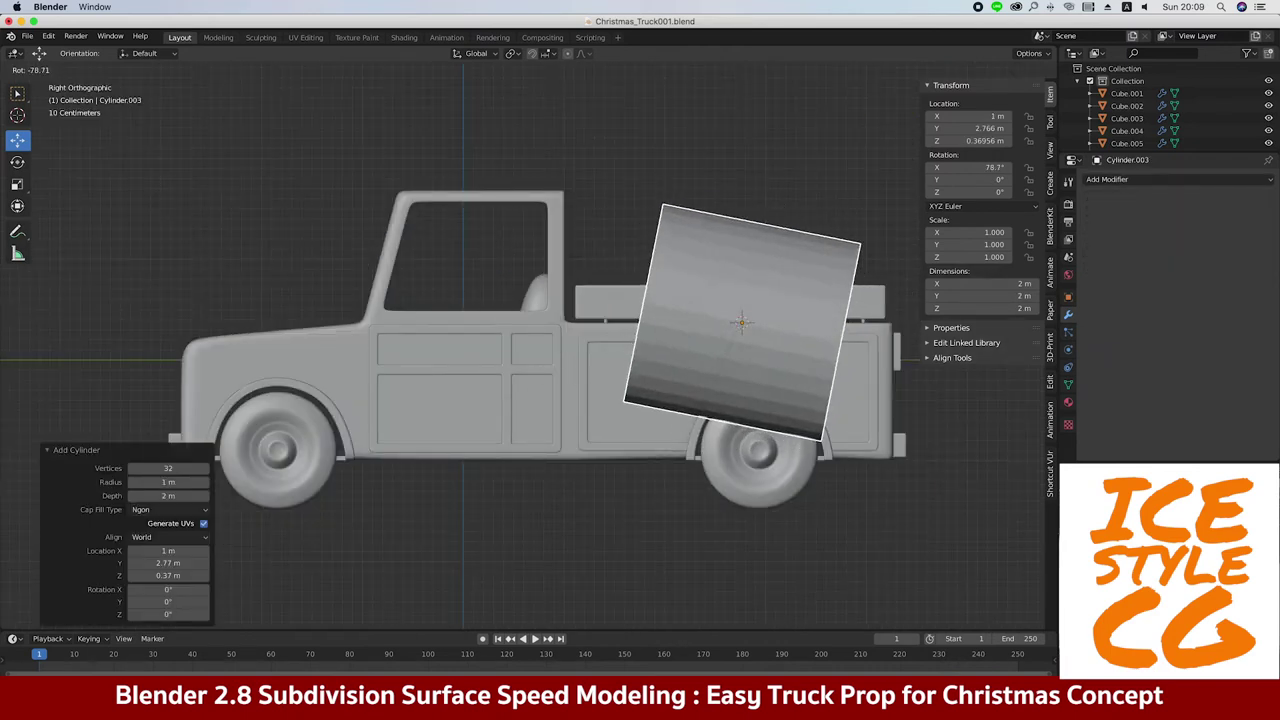
{"action": "left_click", "coordinate": [674, 469]}
{"action": "key", "text": "s"}
{"action": "left_click", "coordinate": [770, 330]}
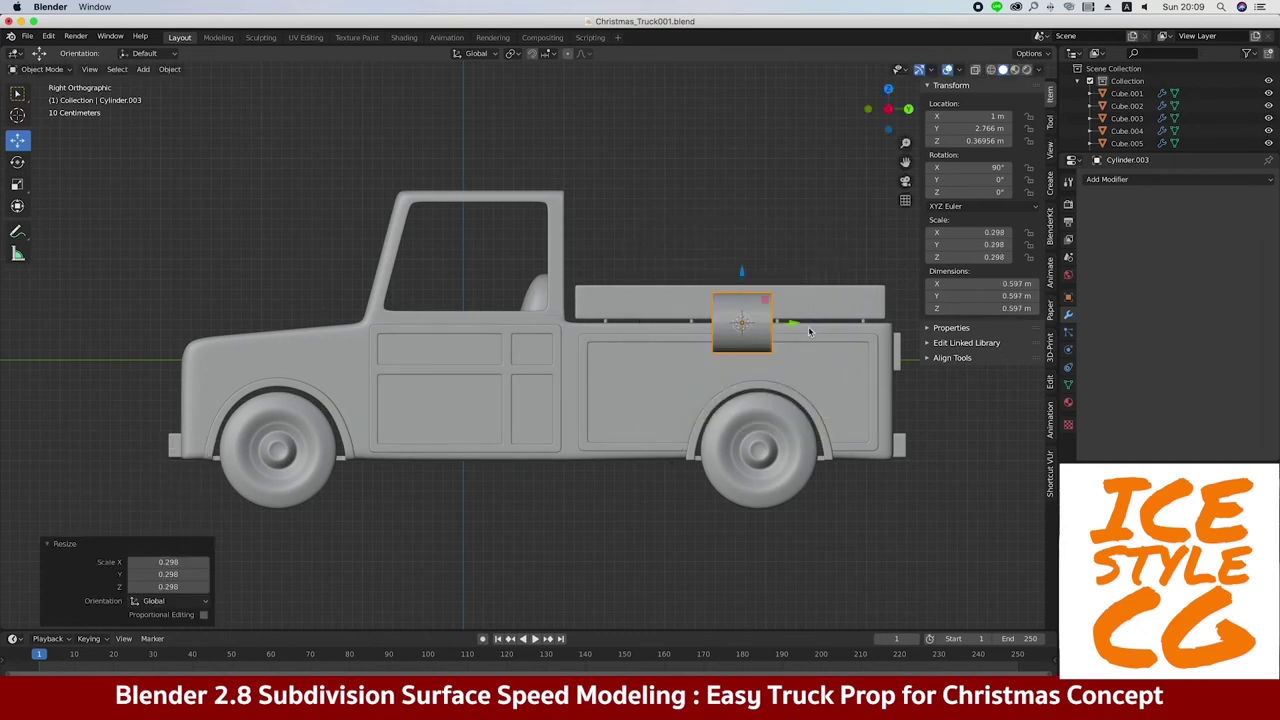
{"action": "key", "text": "g"}
{"action": "left_click", "coordinate": [452, 291]}
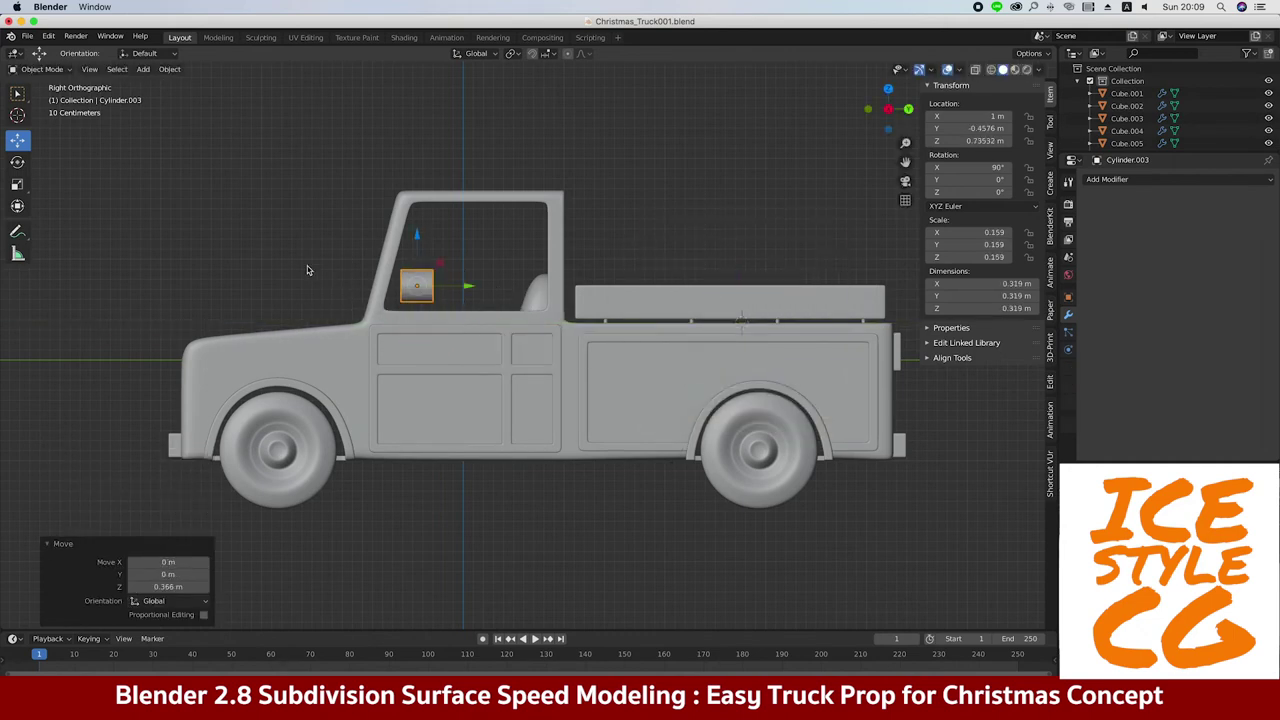
{"action": "key", "text": "KP_Decimal"}
{"action": "middle_click_drag", "start_coordinate": [306, 277], "coordinate": [284, 317]}
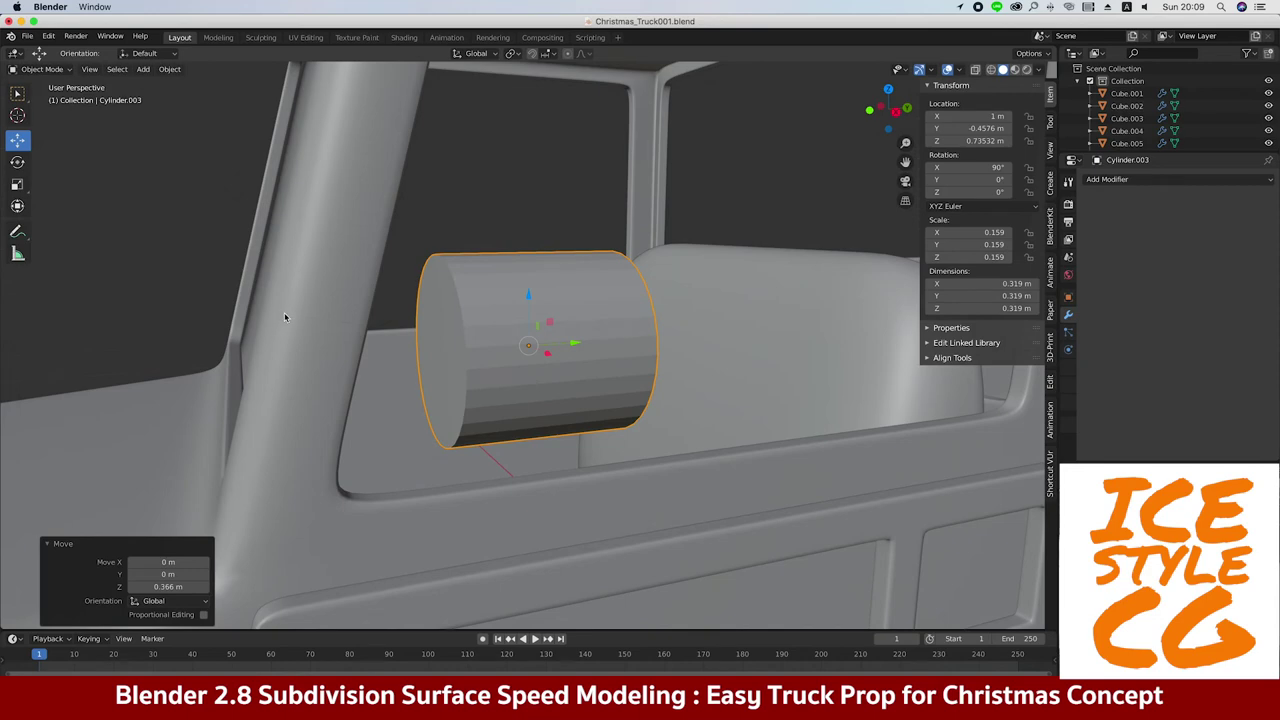
Flatten the cylinder along Y into a disc and delete both cap faces to leave an open ring
{"action": "key", "text": "s"}
{"action": "key", "text": "y"}
{"action": "middle_click_drag", "start_coordinate": [506, 319], "coordinate": [378, 325]}
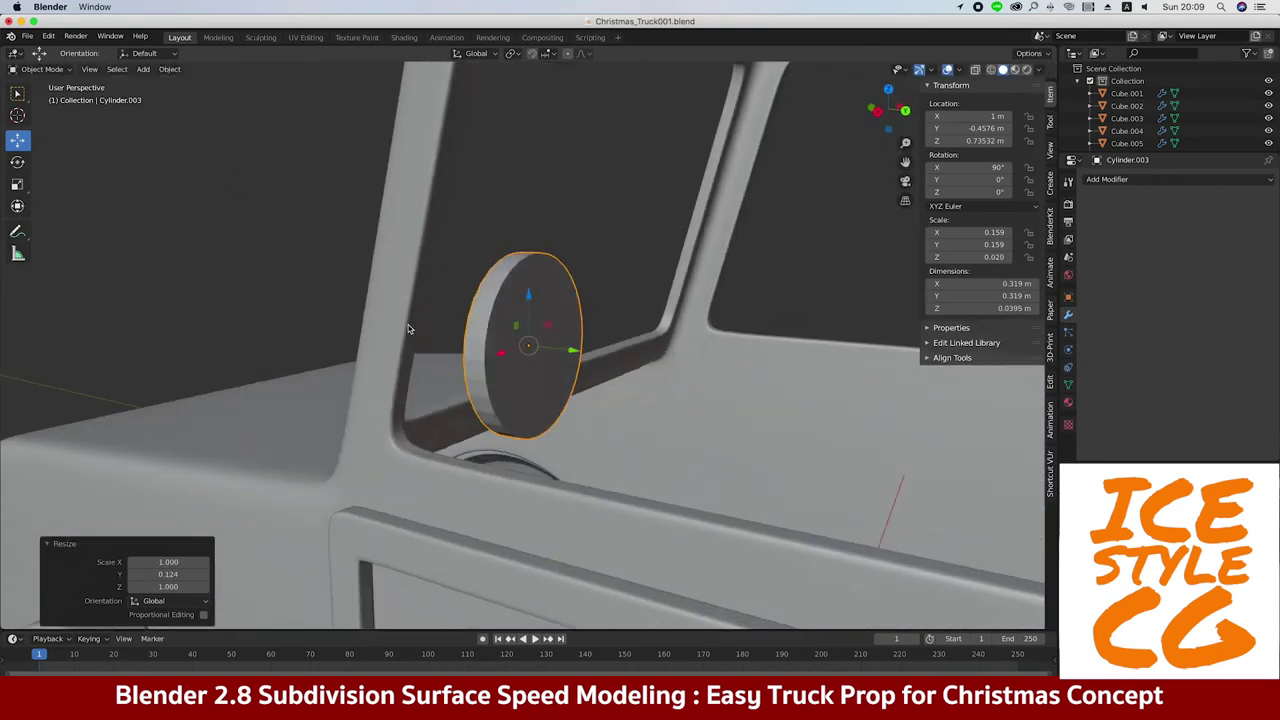
{"action": "key", "text": "Tab"}
{"action": "key", "text": "3"}
{"action": "left_click", "coordinate": [520, 382]}
{"action": "key", "text": "x"}
{"action": "left_click", "coordinate": [520, 380]}
{"action": "left_click", "coordinate": [530, 340]}
{"action": "key", "text": "x"}
{"action": "left_click", "coordinate": [528, 343]}
{"action": "key", "text": "Tab"}
Move the ring 0.525 m along X so it sits inside the cab behind the windscreen
{"action": "middle_click_drag", "start_coordinate": [494, 294], "coordinate": [537, 322]}
{"action": "key", "text": "g"}
{"action": "key", "text": "x"}
{"action": "left_click", "coordinate": [227, 334]}
{"action": "key", "text": "KP_3"}
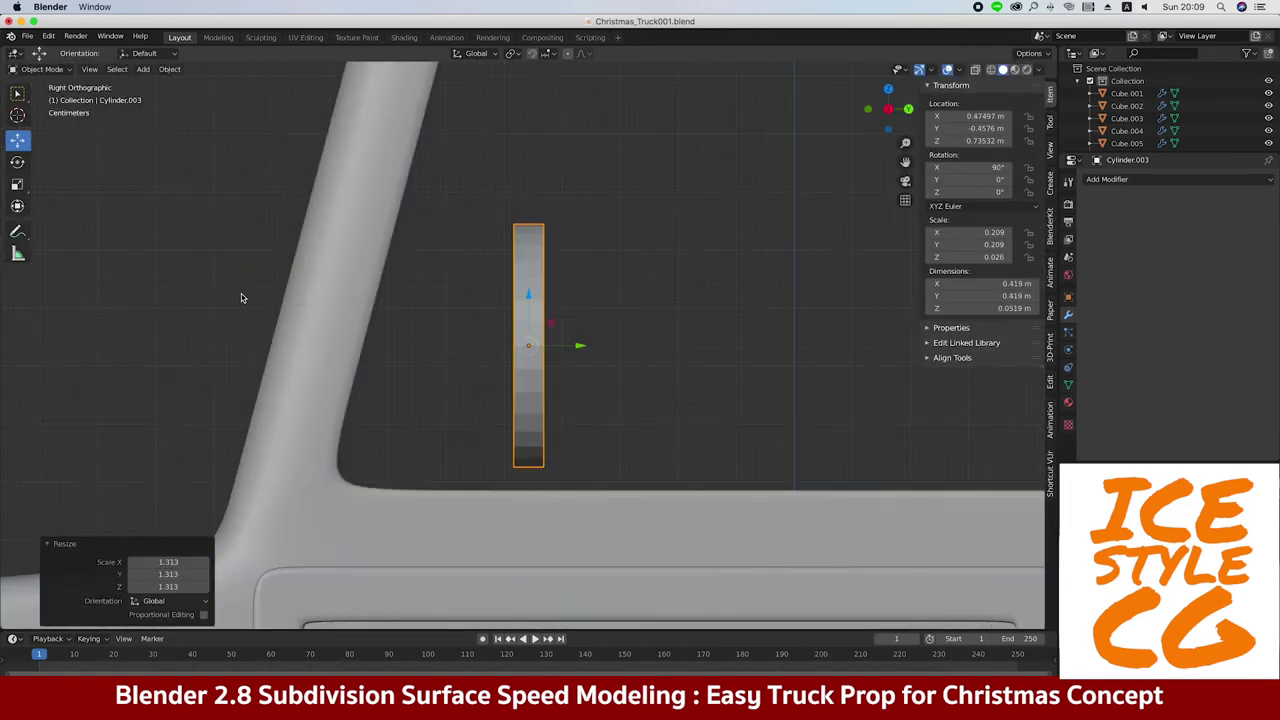
{"action": "scroll", "coordinate": [255, 265], "scroll_direction": "down", "scroll_amount": 4}
{"action": "scroll", "coordinate": [269, 301], "scroll_direction": "down", "scroll_amount": 2}
{"action": "scroll", "coordinate": [322, 192], "scroll_direction": "up", "scroll_amount": 4}
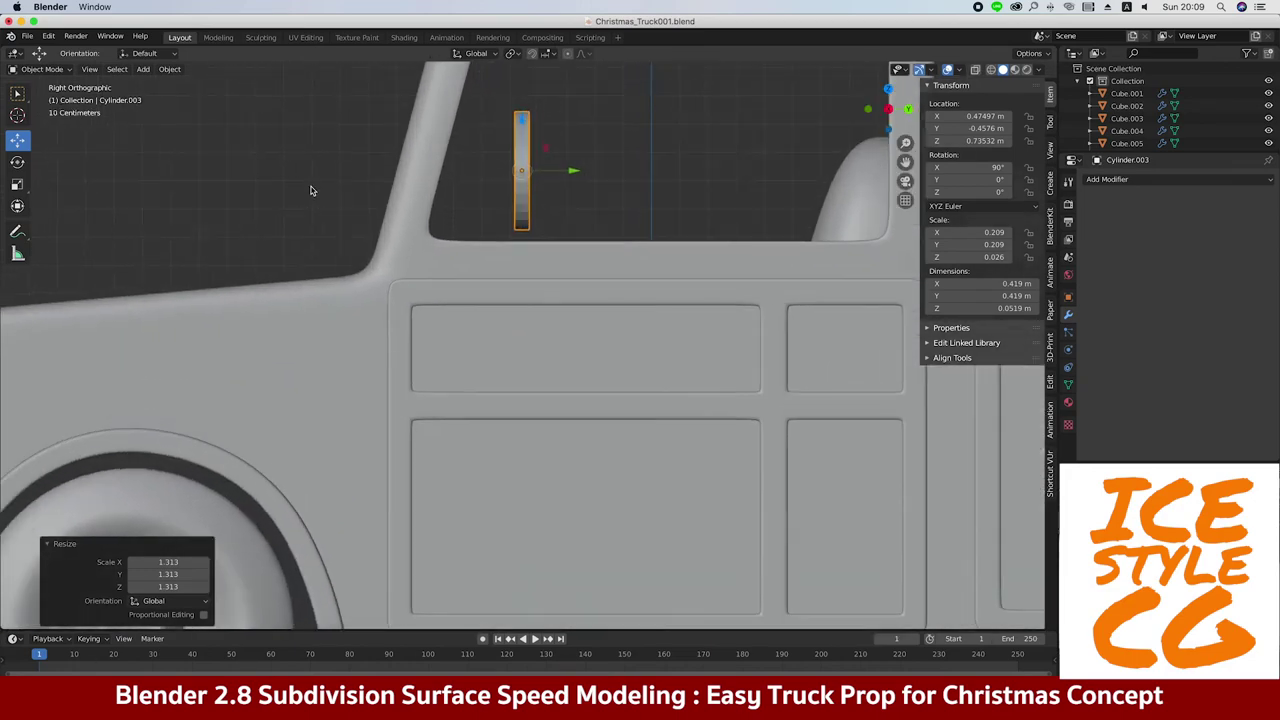
{"action": "mouse_move", "coordinate": [270, 219]}
{"action": "middle_mouse_down"}
{"action": "mouse_move", "coordinate": [395, 259]}
{"action": "mouse_move", "coordinate": [354, 212]}
{"action": "middle_mouse_up"}
{"action": "scroll", "coordinate": [370, 245], "scroll_direction": "up", "scroll_amount": 3}
Add a Solidify modifier to the ring, apply its scale, and thicken the solidify
{"action": "left_click", "coordinate": [1106, 180]}
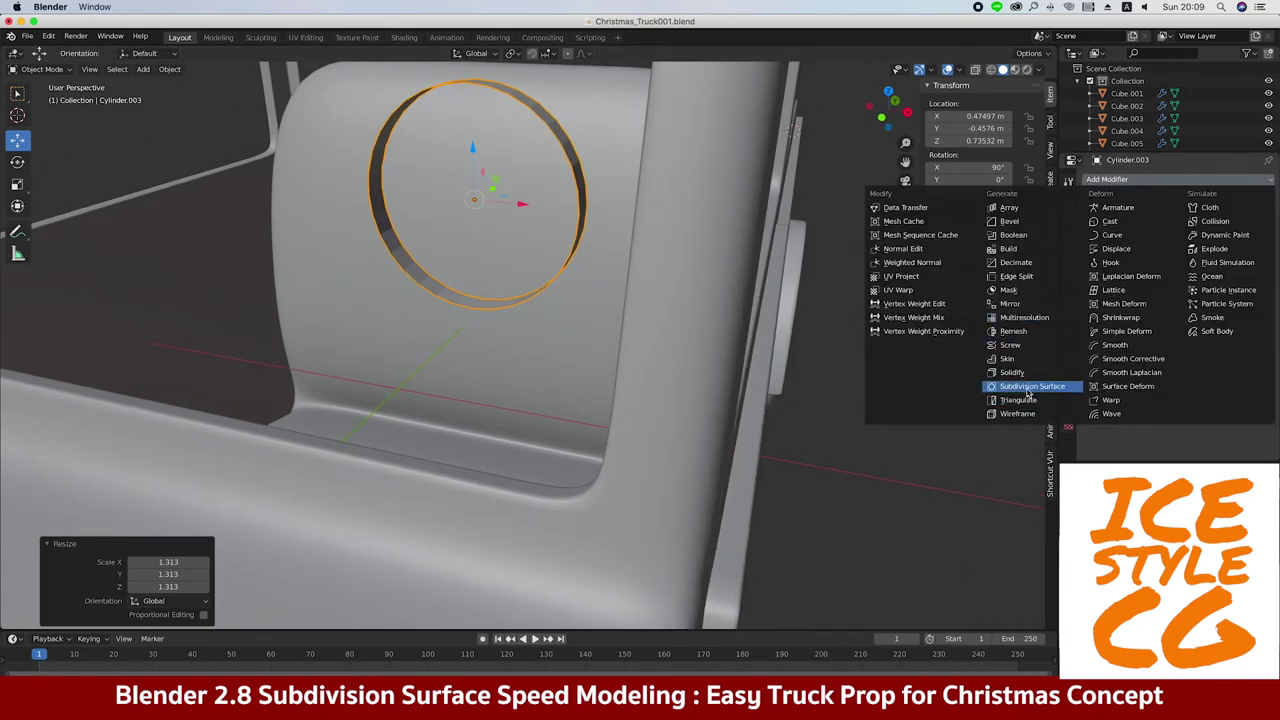
{"action": "left_click", "coordinate": [1012, 372]}
{"action": "left_click", "coordinate": [169, 69]}
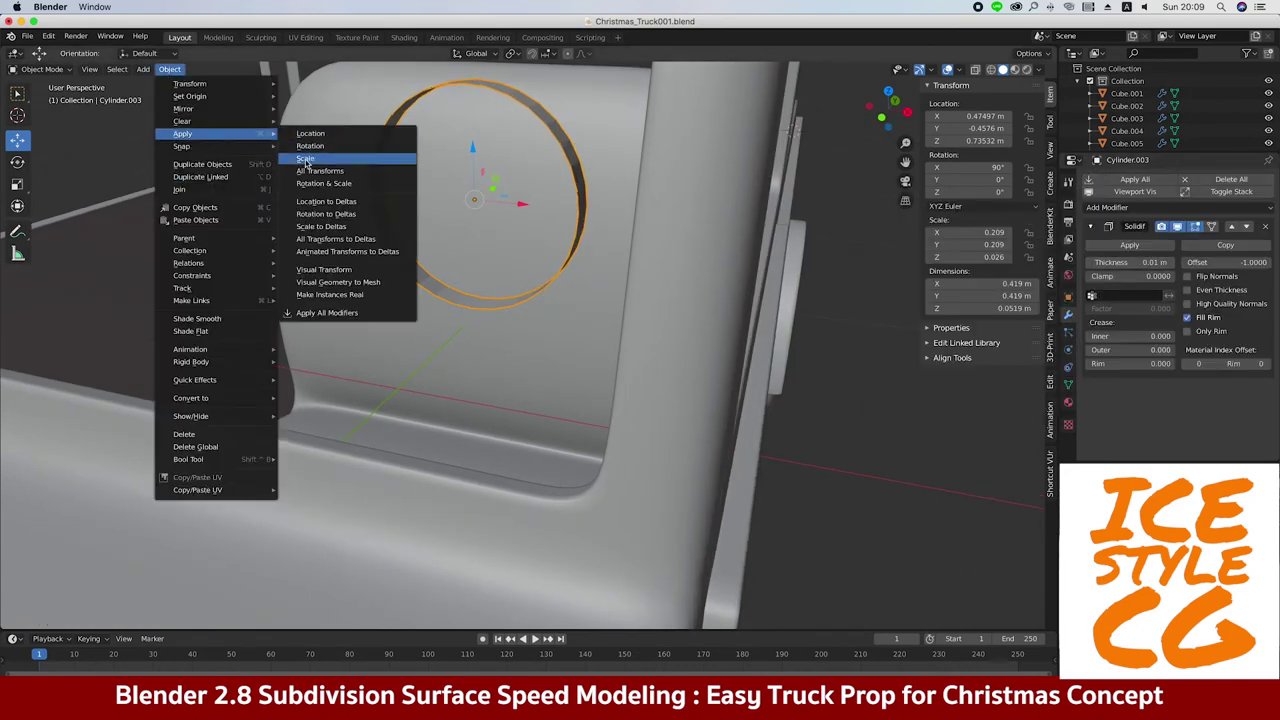
{"action": "left_click", "coordinate": [305, 158]}
{"action": "left_click_drag", "start_coordinate": [1110, 262], "coordinate": [1113, 262]}
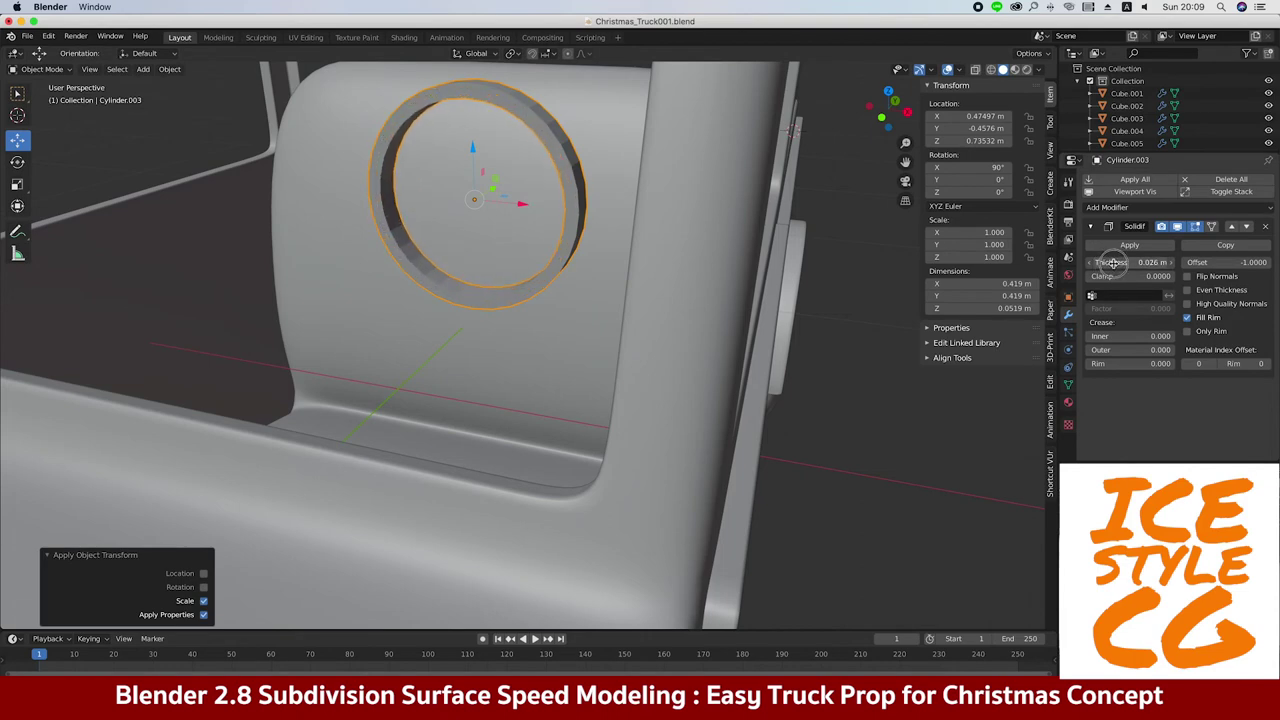
{"action": "left_click", "coordinate": [1092, 228]}
Add a Subdivision Surface modifier and move the ring along Y to -0.549 m
{"action": "left_click", "coordinate": [1106, 207]}
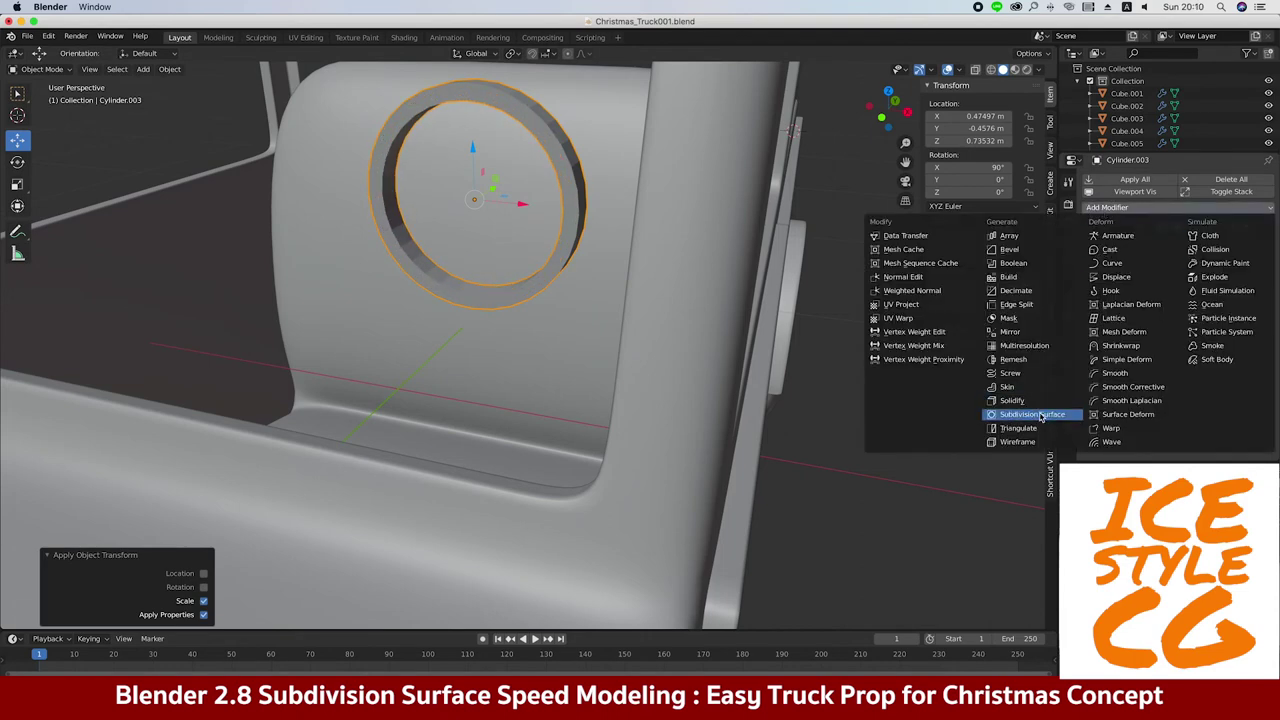
{"action": "left_click", "coordinate": [1022, 416]}
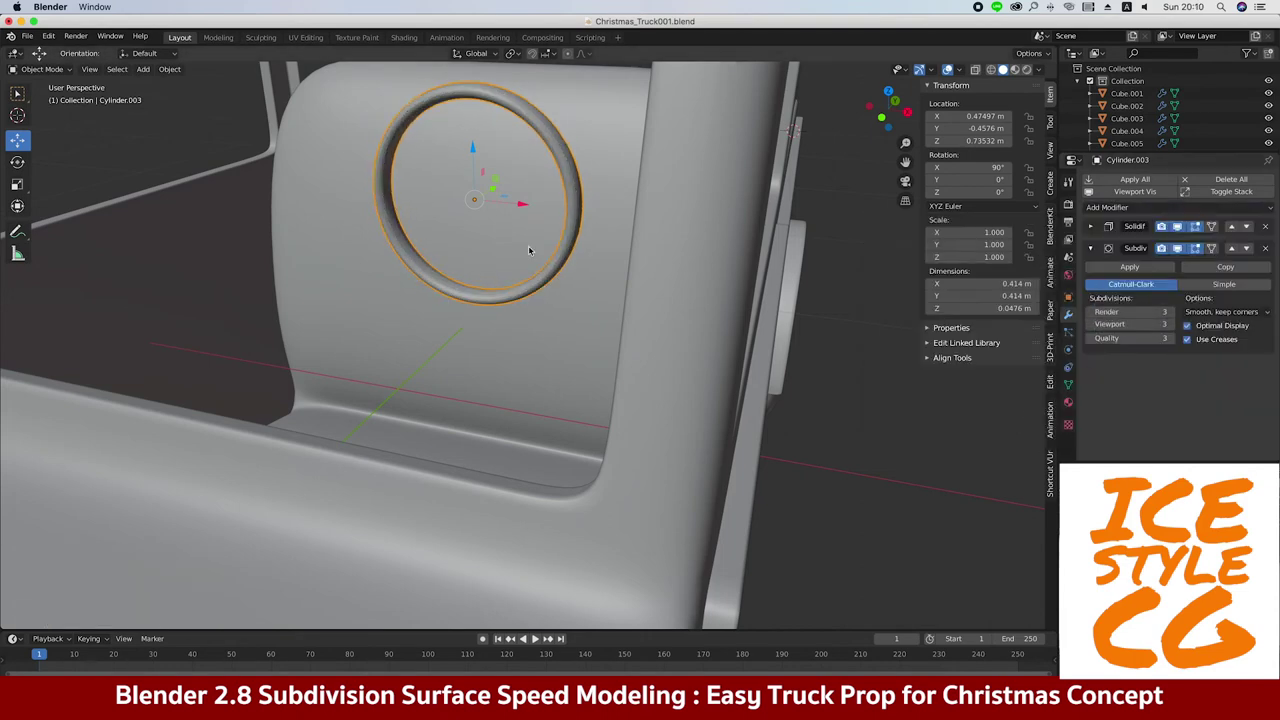
{"action": "key", "text": "KP_3"}
{"action": "middle_click_drag", "start_coordinate": [273, 74], "coordinate": [289, 200]}
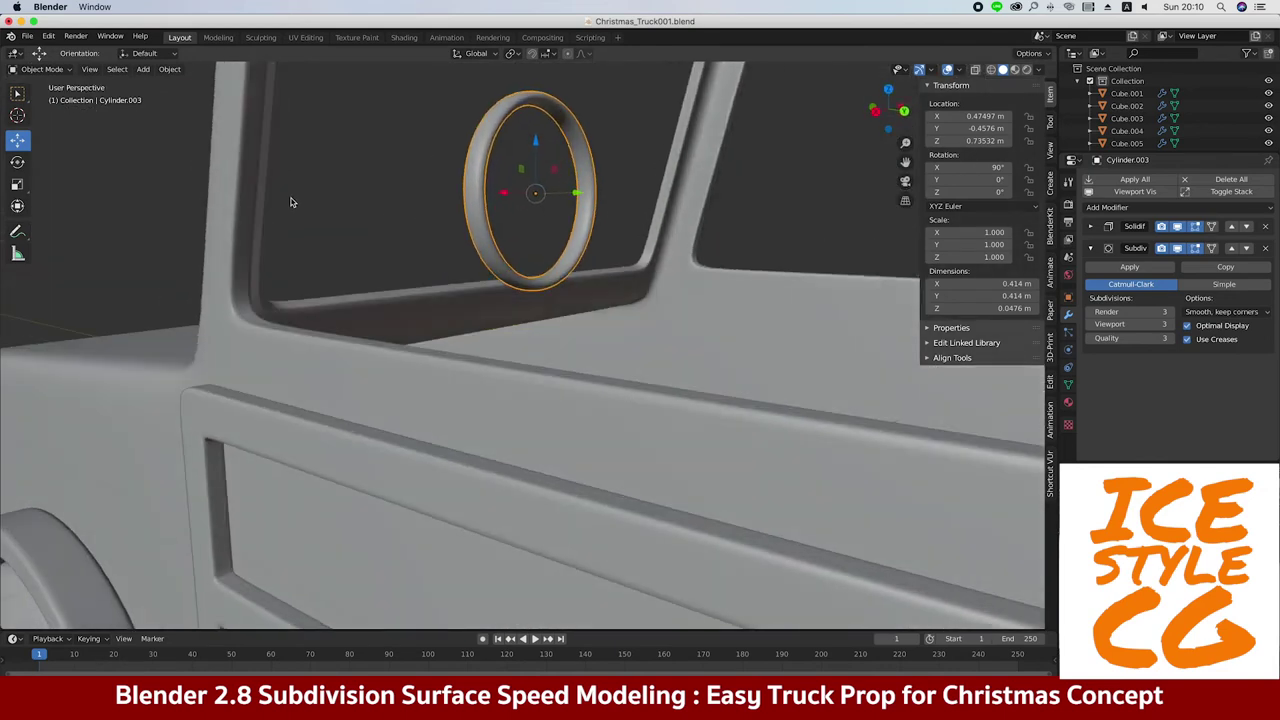
{"action": "left_click", "coordinate": [1091, 227]}
{"action": "key", "text": "KP_3"}
{"action": "left_click_drag", "start_coordinate": [551, 197], "coordinate": [494, 197]}
{"action": "middle_click_drag", "start_coordinate": [494, 197], "coordinate": [467, 222]}
{"action": "key", "text": "shift+s"}
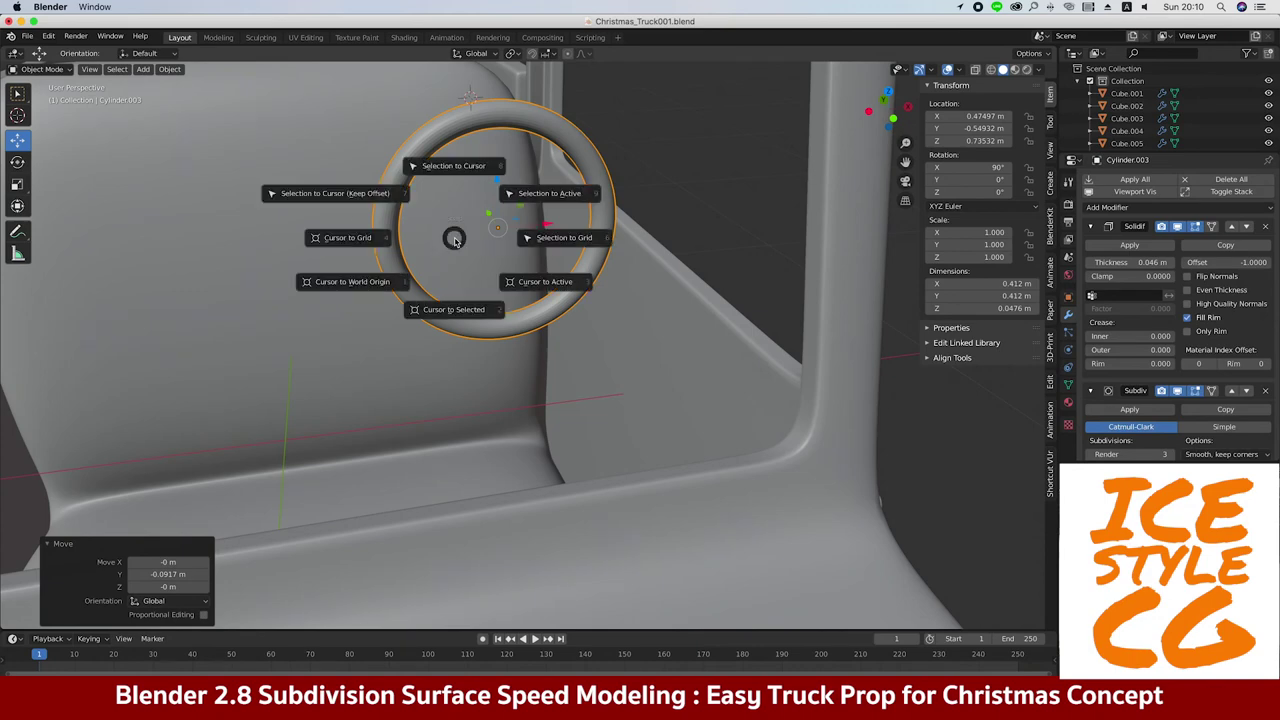
Snap the cursor to the ring's centre, add a cube there and scale it down very small
{"action": "left_click", "coordinate": [386, 297]}
{"action": "key", "text": "shift+a"}
{"action": "left_click", "coordinate": [474, 310]}
{"action": "key", "text": "s"}
{"action": "left_click", "coordinate": [345, 274]}
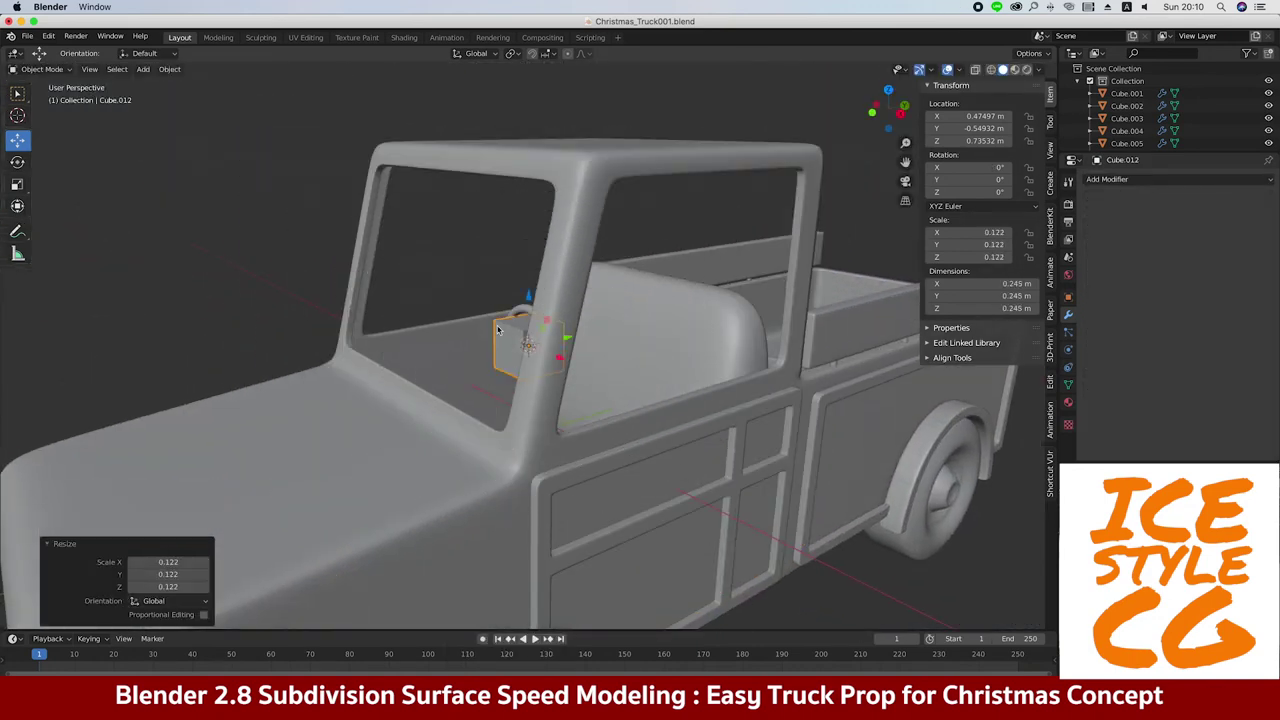
{"action": "key", "text": "KP_3"}
{"action": "scroll", "coordinate": [345, 274], "scroll_direction": "up", "scroll_amount": 2}
{"action": "scroll", "coordinate": [383, 253], "scroll_direction": "up", "scroll_amount": 5}
{"action": "key", "text": "s"}
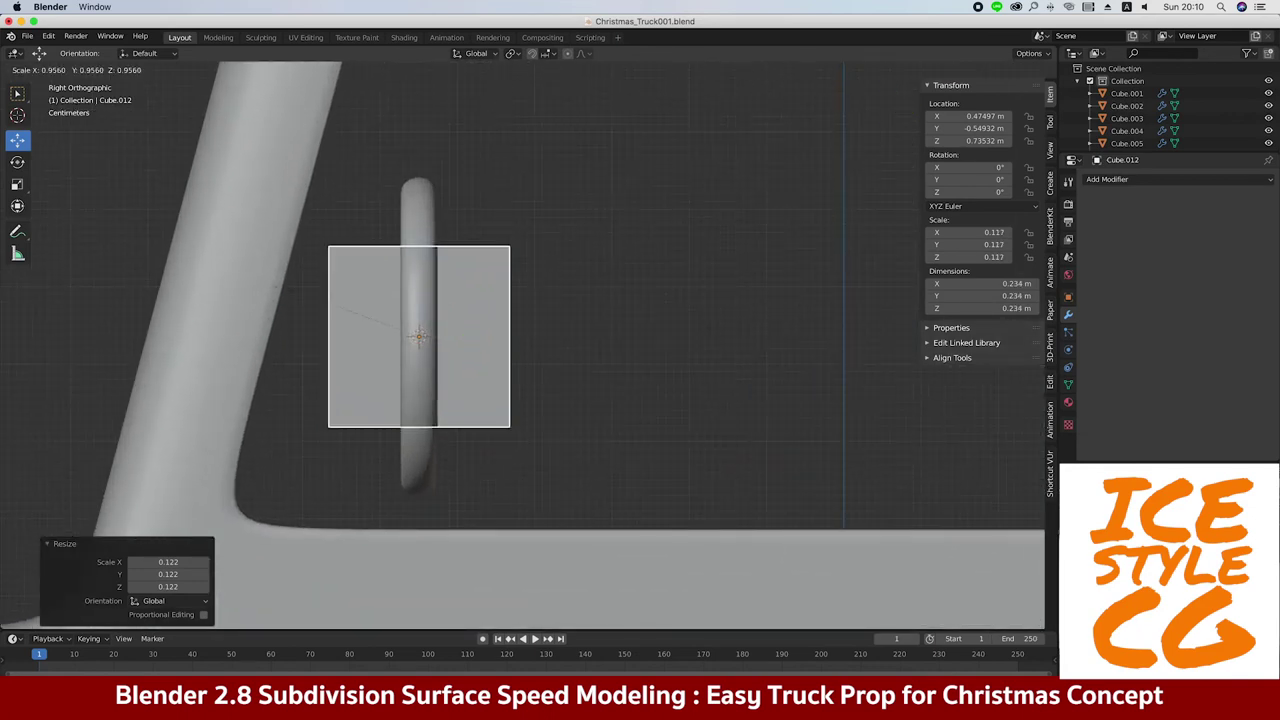
{"action": "left_click", "coordinate": [418, 309]}
{"action": "mouse_move", "coordinate": [418, 309]}
{"action": "middle_mouse_down"}
{"action": "mouse_move", "coordinate": [348, 286]}
{"action": "mouse_move", "coordinate": [417, 315]}
{"action": "mouse_move", "coordinate": [415, 295]}
{"action": "middle_mouse_up"}
Mirror the cube across X with AutoMirror and add a Subdivision Surface modifier
{"action": "key", "text": "KP_1"}
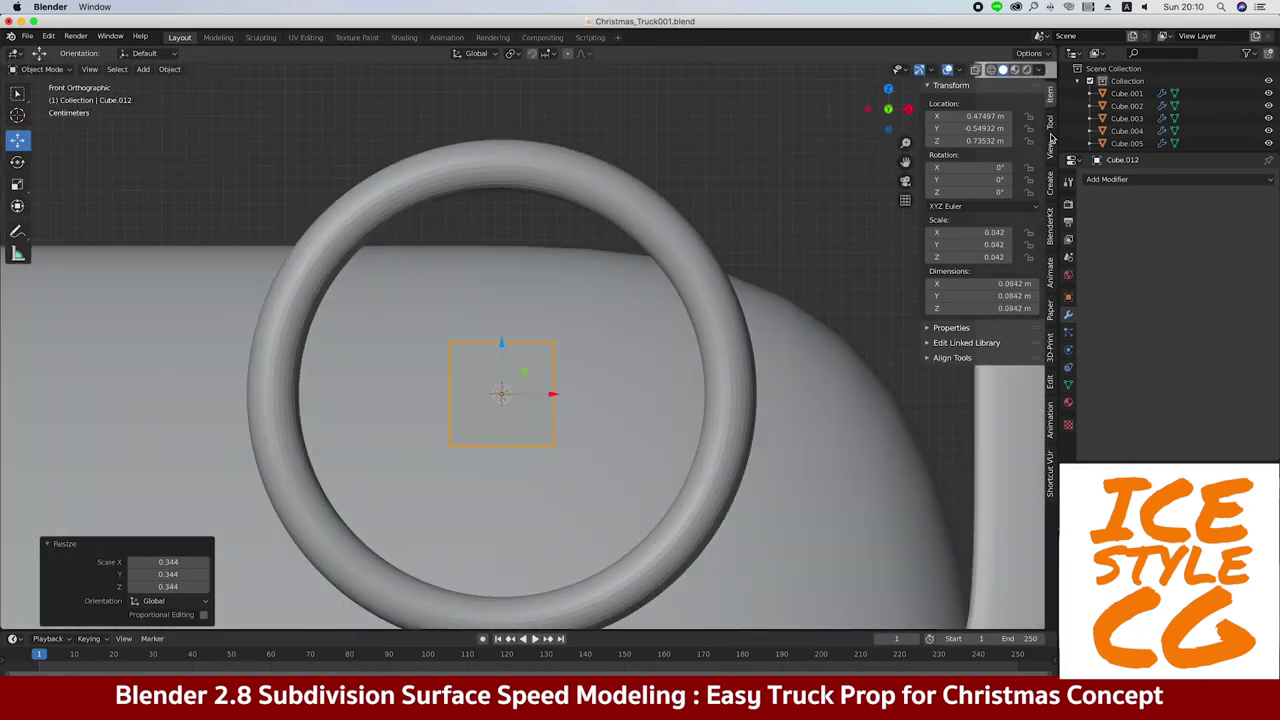
{"action": "left_click", "coordinate": [1051, 386]}
{"action": "left_click", "coordinate": [950, 107]}
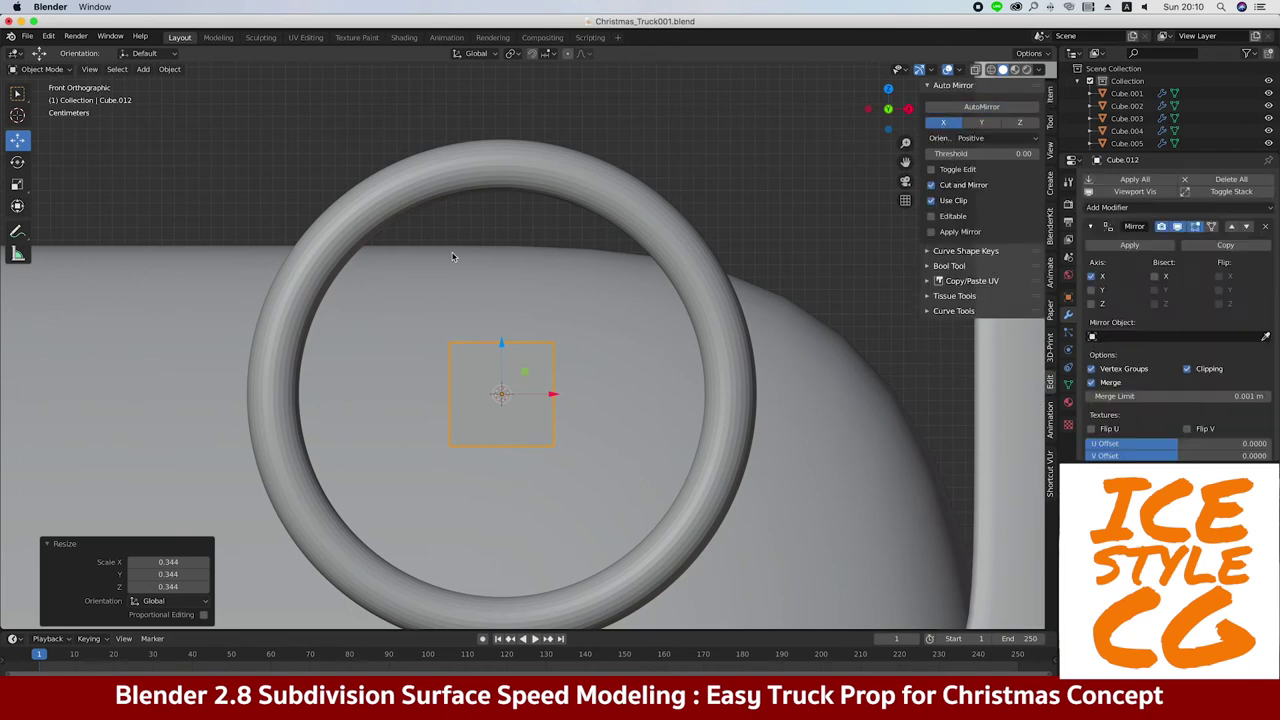
{"action": "left_click", "coordinate": [1090, 226]}
{"action": "middle_click_drag", "start_coordinate": [420, 340], "coordinate": [455, 352]}
{"action": "left_click", "coordinate": [1133, 208]}
{"action": "left_click", "coordinate": [1040, 414]}
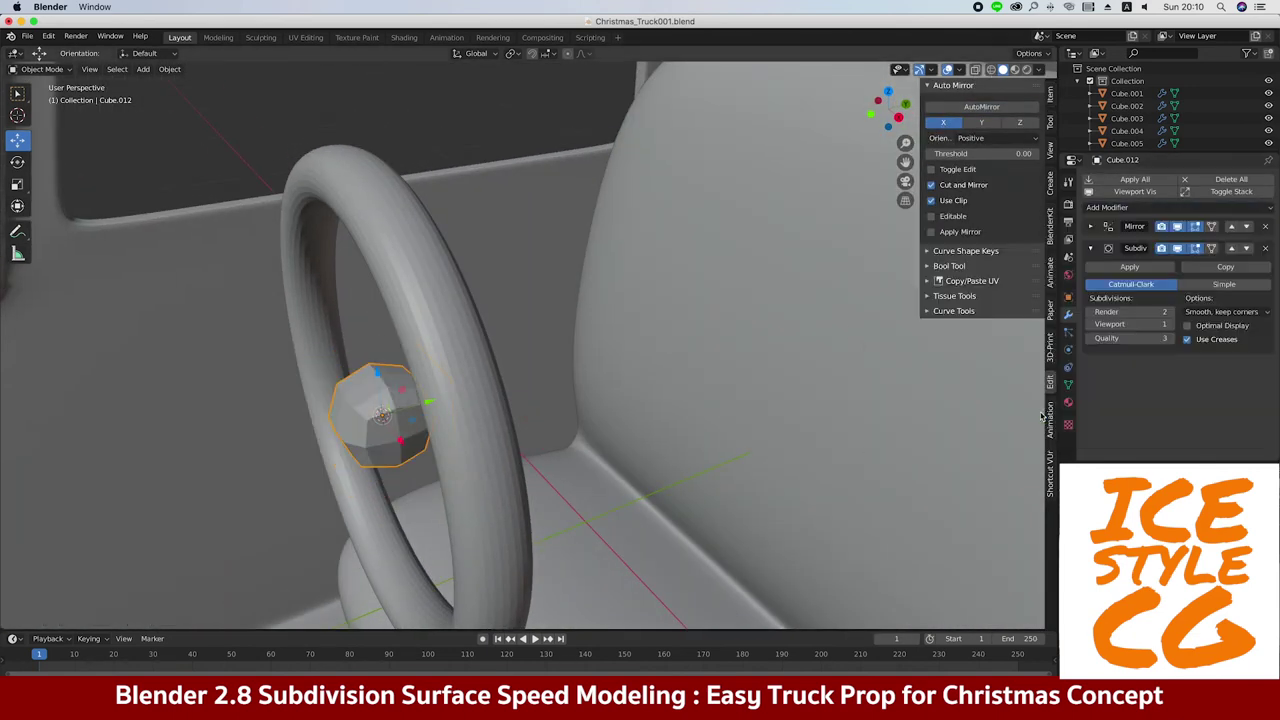
{"action": "key", "text": "KP_1"}
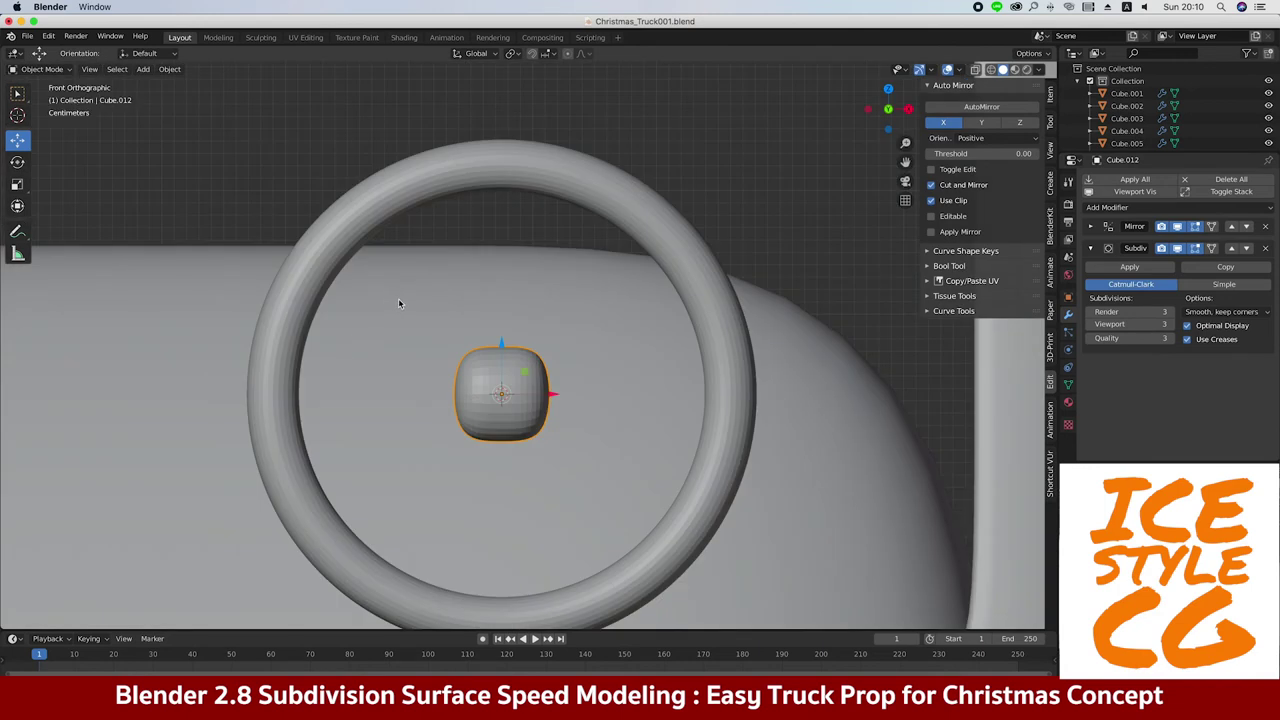
Add a centred loop cut through the cube and reposition a vertex in see-through mode
{"action": "key", "text": "Tab"}
{"action": "key", "text": "ctrl+r"}
{"action": "left_click", "coordinate": [538, 381]}
{"action": "right_click", "coordinate": [538, 381]}
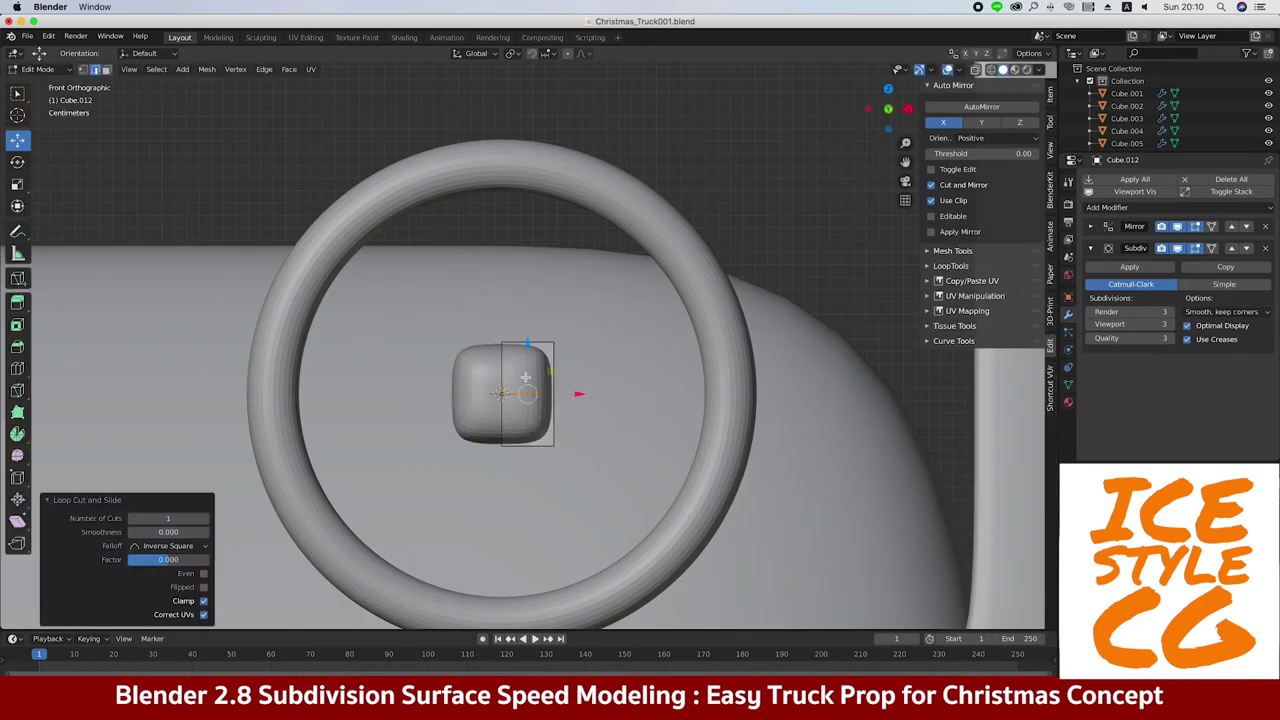
{"action": "key", "text": "1"}
{"action": "key", "text": "alt+z"}
{"action": "key", "text": "KP_Decimal"}
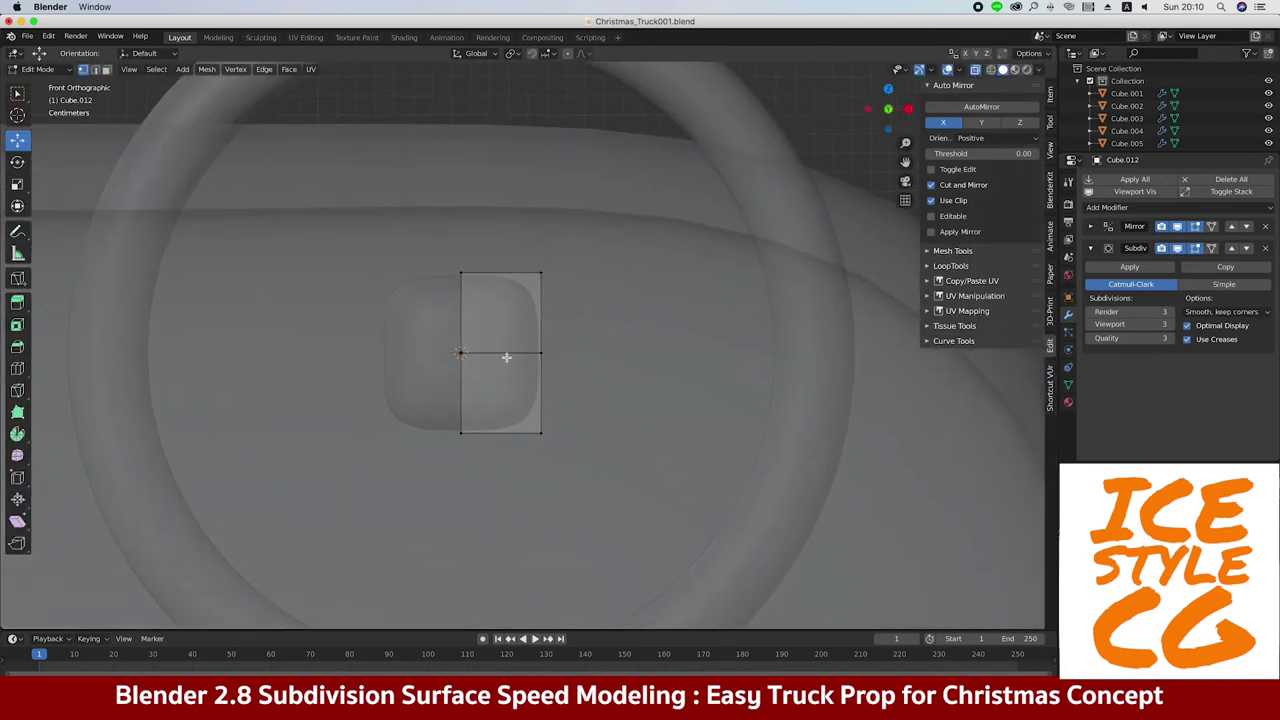
{"action": "left_click", "coordinate": [599, 353]}
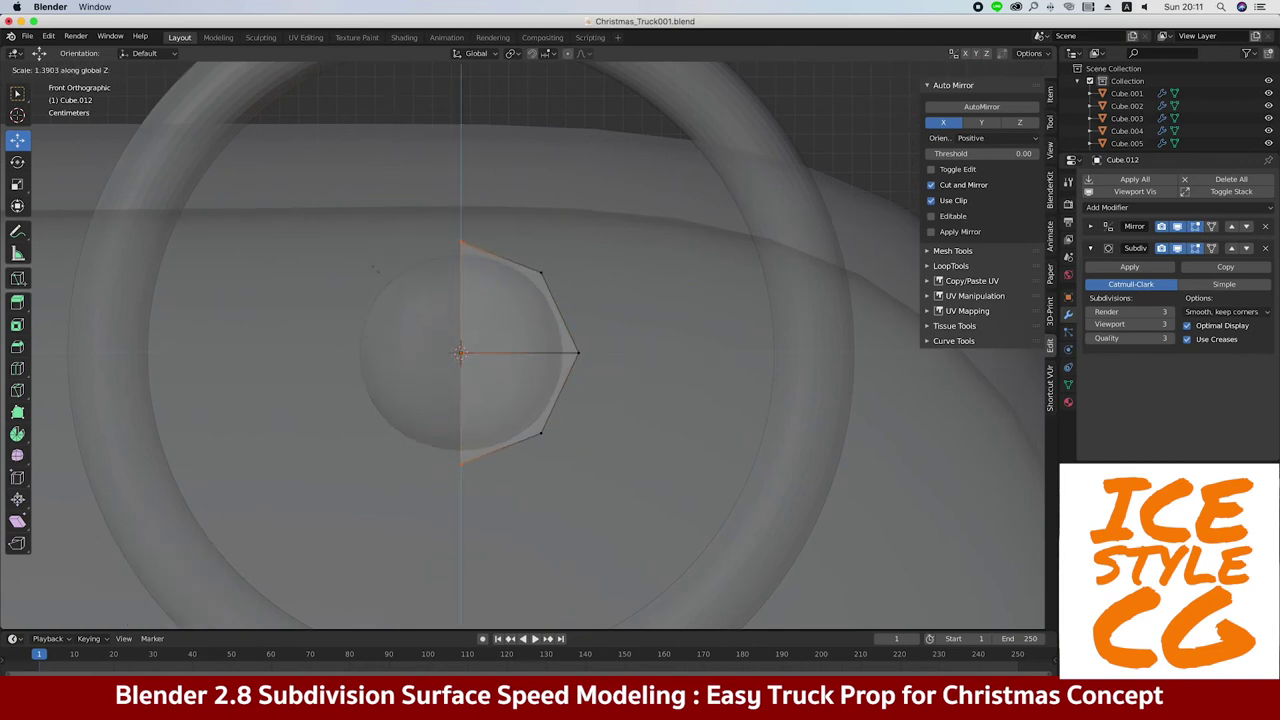
Stretch the outer vertices along Z and narrow the hub along one axis
{"action": "left_click", "coordinate": [374, 266]}
{"action": "middle_click_drag", "start_coordinate": [374, 266], "coordinate": [250, 283]}
{"action": "key", "text": "Tab"}
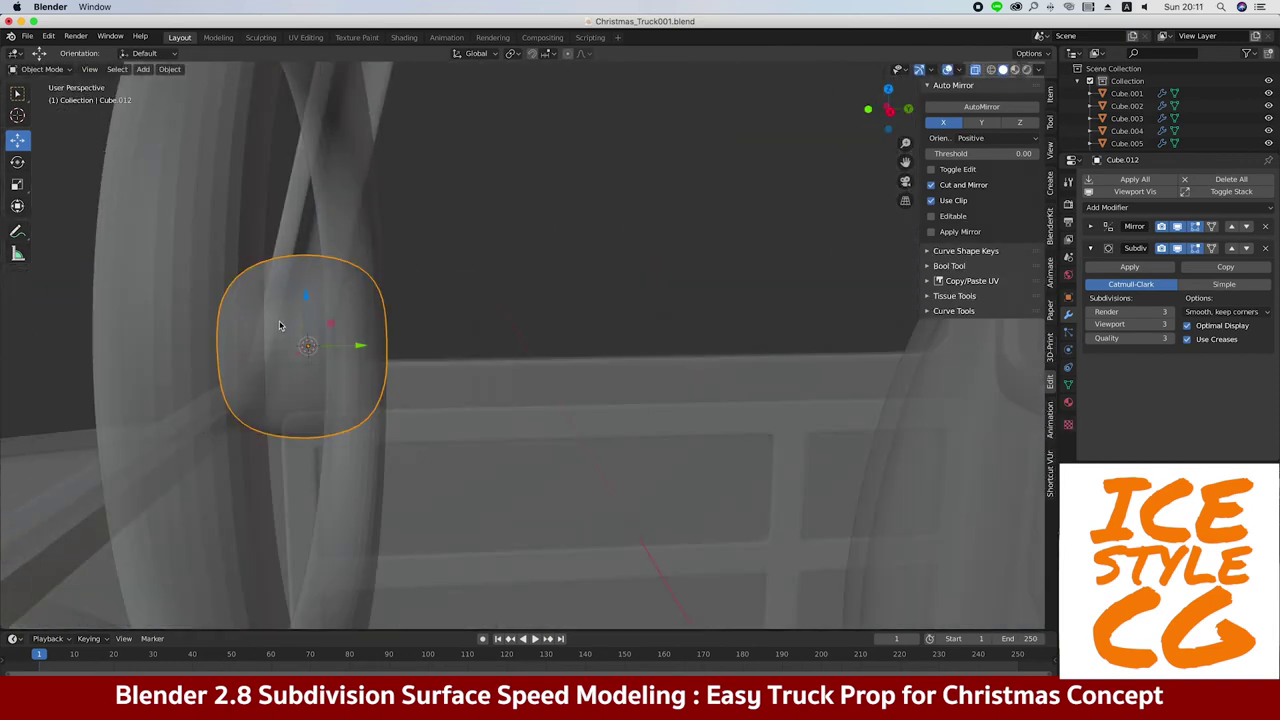
{"action": "key", "text": "x"}
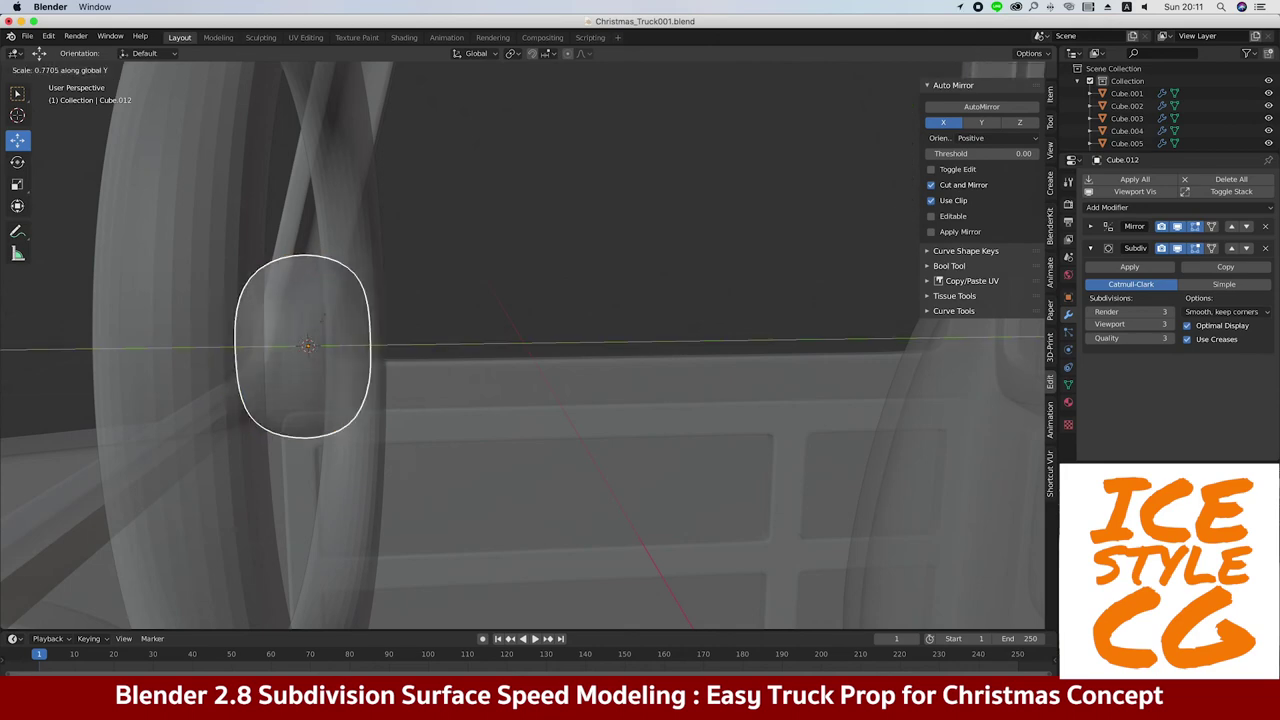
{"action": "left_click", "coordinate": [357, 346]}
Bevel the hub's middle edge loop into a two-segment band
{"action": "key", "text": "Tab"}
{"action": "mouse_move", "coordinate": [357, 346]}
{"action": "middle_mouse_down"}
{"action": "mouse_move", "coordinate": [212, 305]}
{"action": "mouse_move", "coordinate": [343, 342]}
{"action": "middle_mouse_up"}
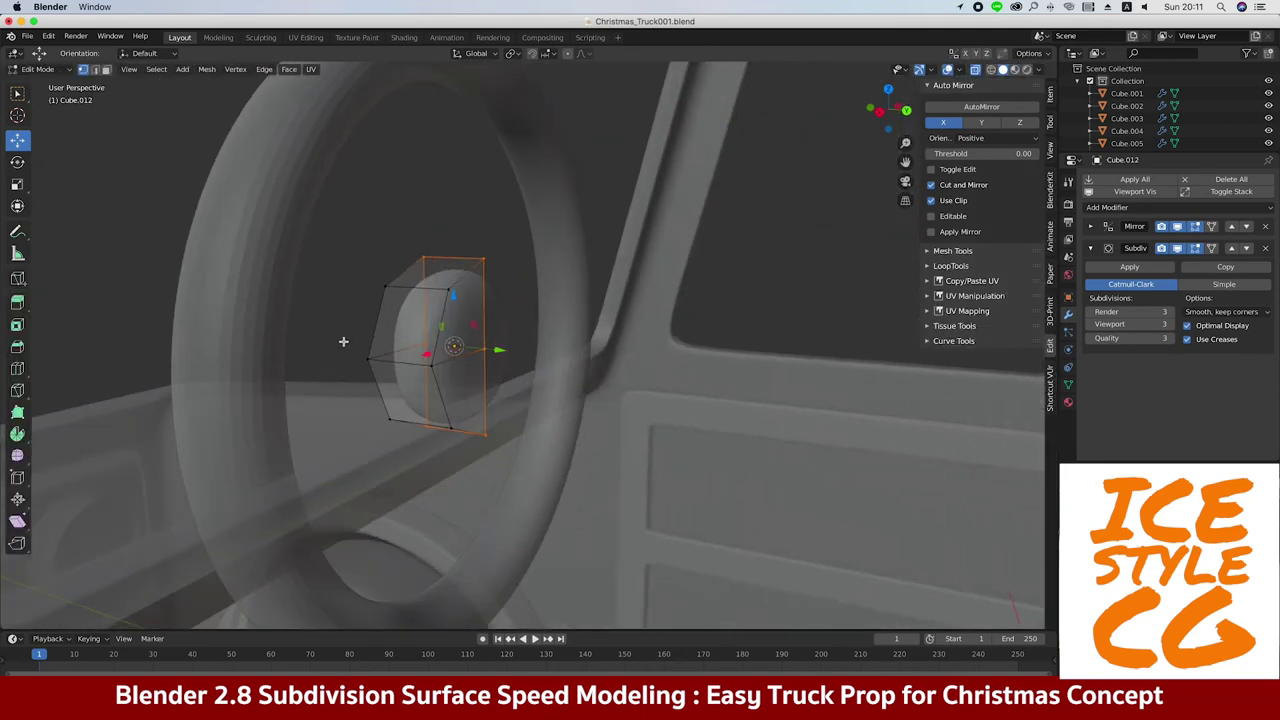
{"action": "mouse_move", "coordinate": [395, 353]}
{"action": "middle_mouse_down"}
{"action": "mouse_move", "coordinate": [403, 270]}
{"action": "mouse_move", "coordinate": [365, 357]}
{"action": "middle_mouse_up"}
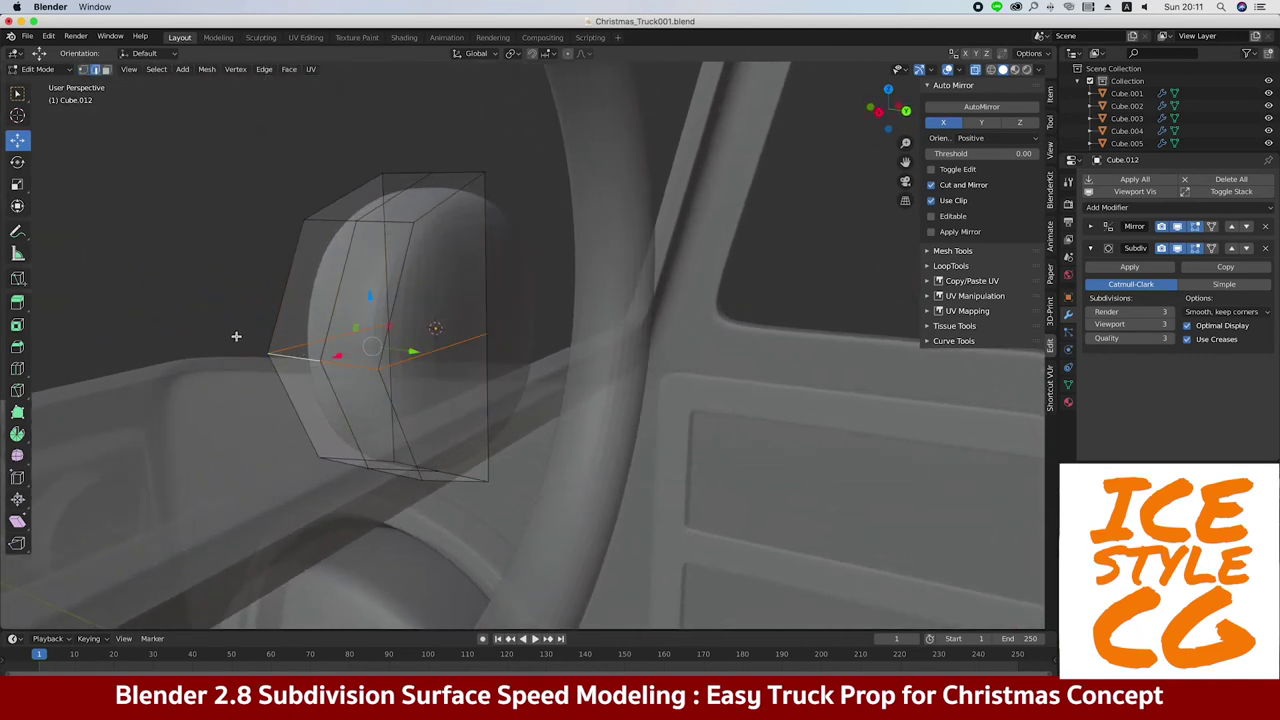
{"action": "key", "text": "ctrl+b"}
{"action": "key", "text": "Escape"}
{"action": "key", "text": "ctrl+b"}
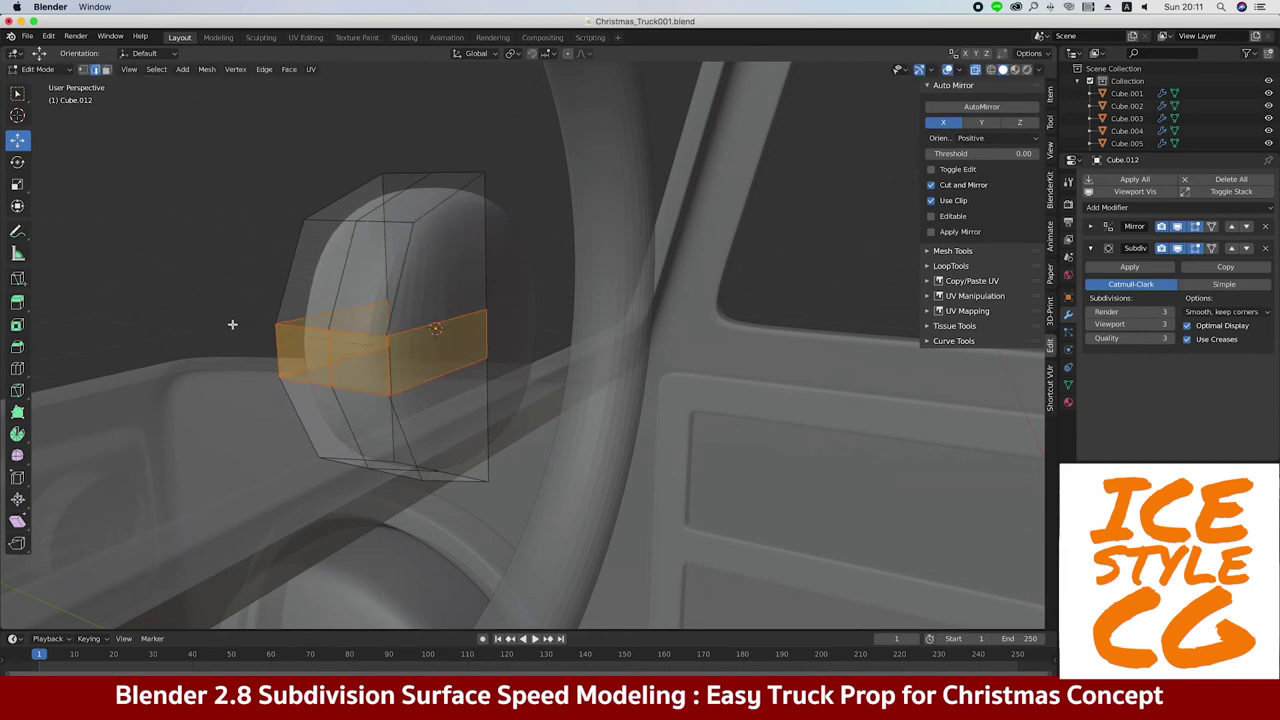
{"action": "left_click", "coordinate": [234, 323]}
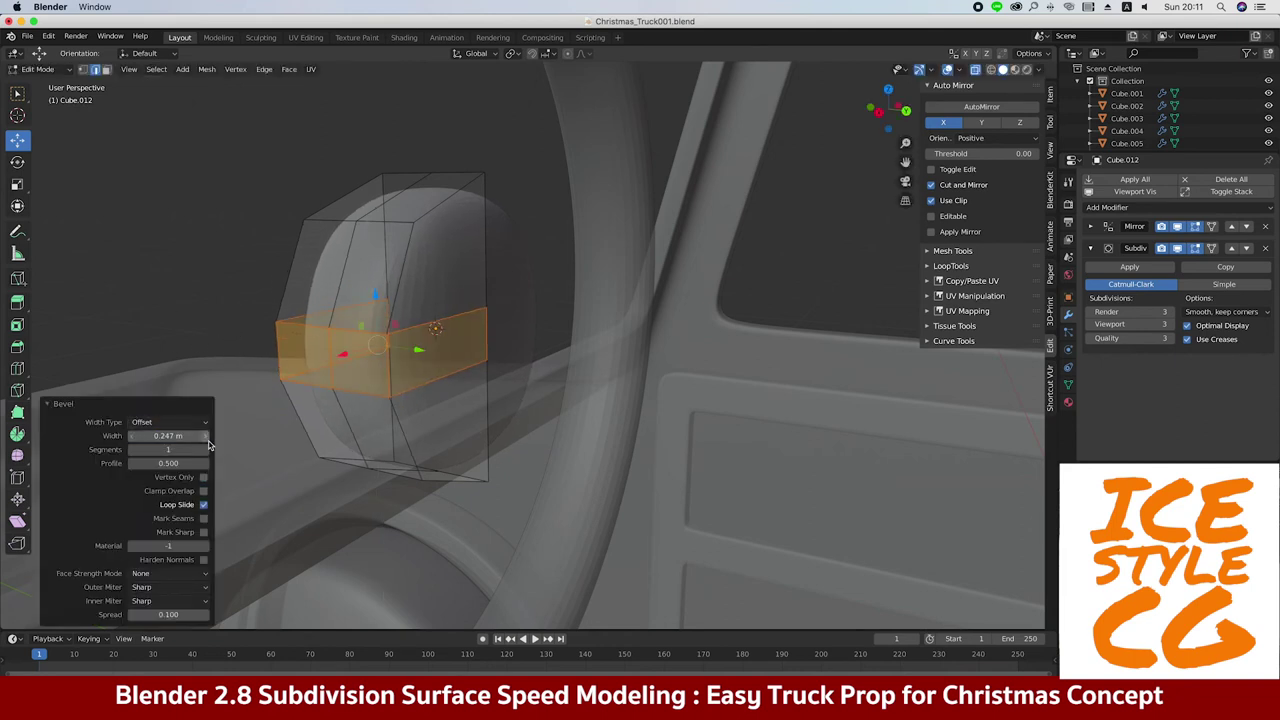
{"action": "mouse_move", "coordinate": [210, 383]}
{"action": "middle_mouse_down", "text": "shift"}
{"action": "mouse_move", "coordinate": [223, 320]}
{"action": "mouse_move", "coordinate": [371, 291]}
{"action": "mouse_move", "coordinate": [341, 321]}
{"action": "middle_mouse_up", "text": "shift"}
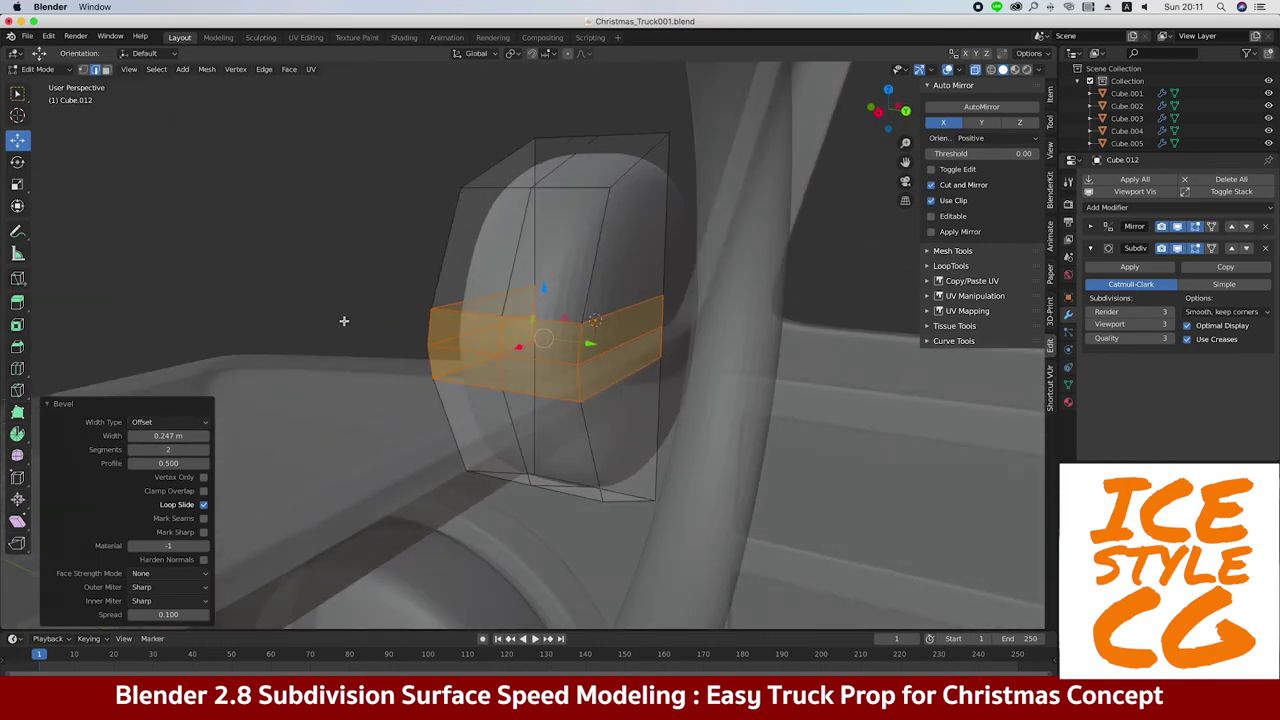
Round two side faces of the hub toward a circle with LoopTools Circle at 77.7% influence
{"action": "key", "text": "3"}
{"action": "left_click", "coordinate": [465, 335]}
{"action": "key", "text": "alt+z"}
{"action": "left_click", "coordinate": [540, 352], "text": "ctrl"}
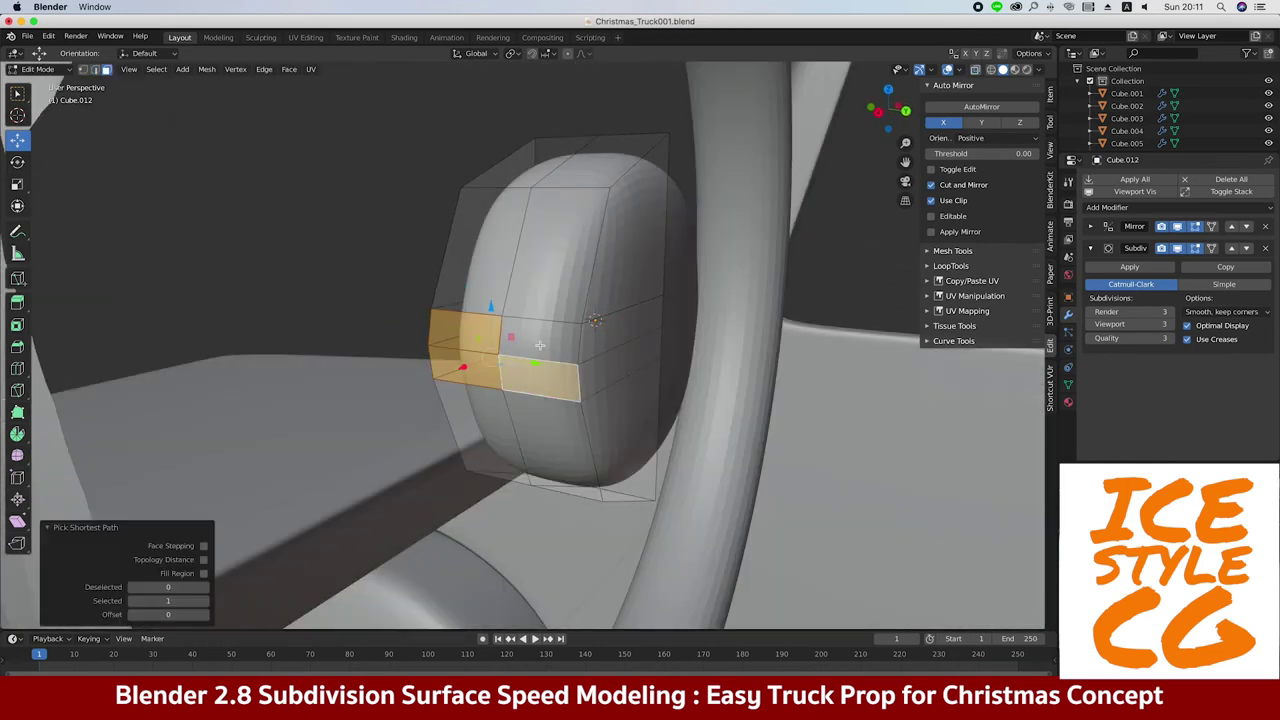
{"action": "right_click", "coordinate": [512, 327]}
{"action": "left_click", "coordinate": [620, 348]}
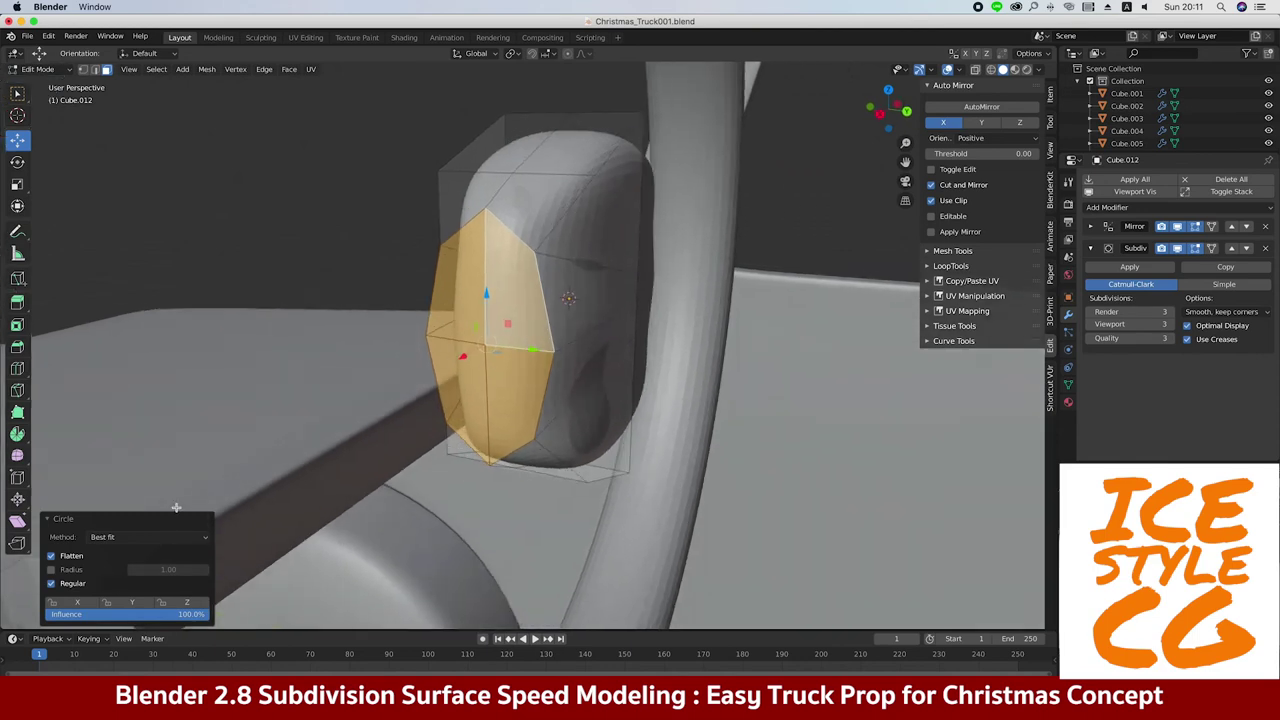
{"action": "left_click_drag", "start_coordinate": [98, 613], "coordinate": [80, 613]}
{"action": "middle_click_drag", "start_coordinate": [250, 400], "coordinate": [350, 340]}
Flatten the selected hub faces along Z and shrink them uniformly
{"action": "key", "text": "s"}
{"action": "key", "text": "z"}
{"action": "left_click", "coordinate": [367, 417]}
{"action": "mouse_move", "coordinate": [367, 417]}
{"action": "middle_mouse_down"}
{"action": "mouse_move", "coordinate": [400, 400]}
{"action": "mouse_move", "coordinate": [214, 357]}
{"action": "mouse_move", "coordinate": [351, 357]}
{"action": "middle_mouse_up"}
{"action": "key", "text": "s"}
{"action": "key", "text": "Return"}
Extrude the faces into a spoke and lengthen it along X toward the rim
{"action": "key", "text": "e"}
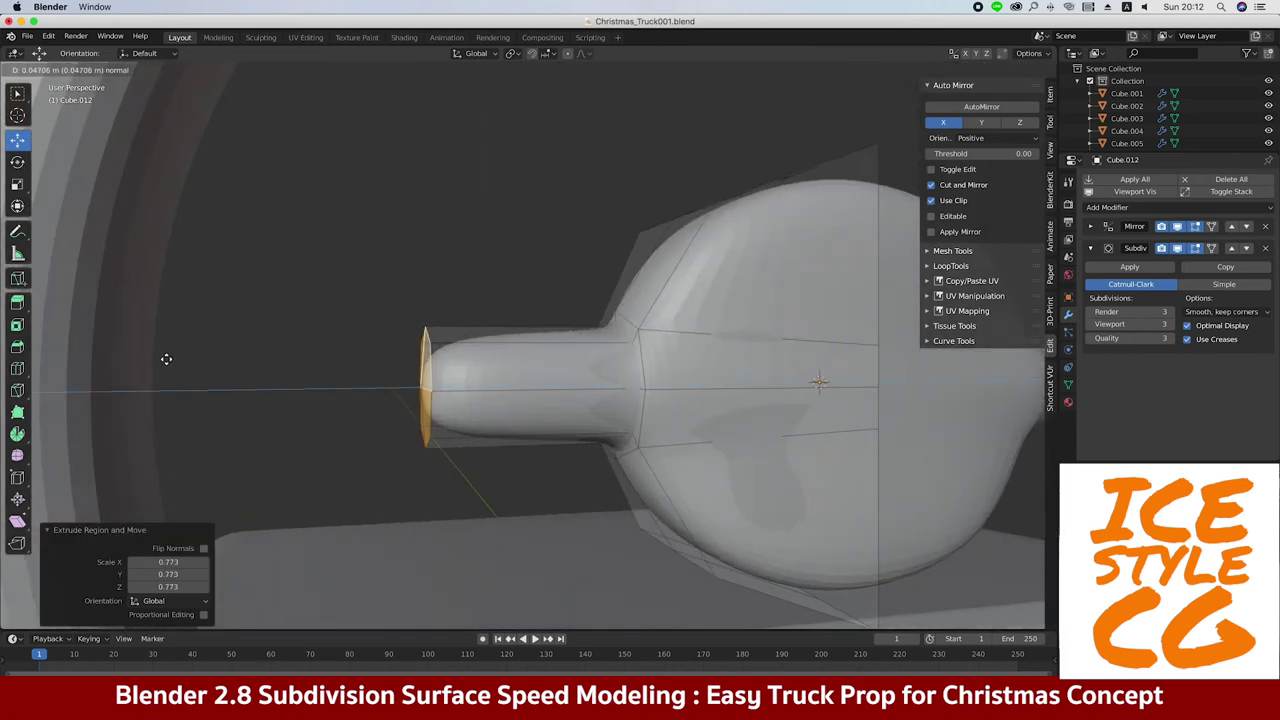
{"action": "left_click", "coordinate": [97, 349]}
{"action": "middle_click_drag", "start_coordinate": [97, 349], "coordinate": [300, 350]}
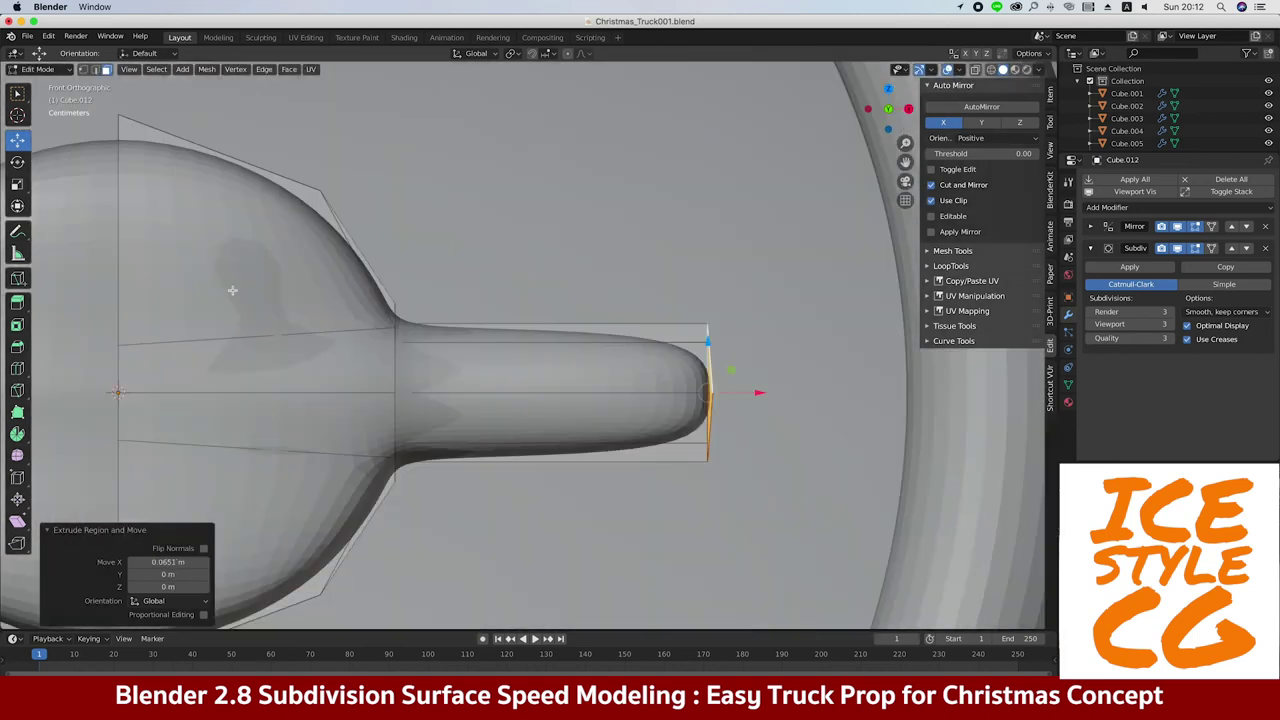
{"action": "key", "text": "KP_1"}
{"action": "left_click_drag", "start_coordinate": [611, 361], "coordinate": [676, 362]}
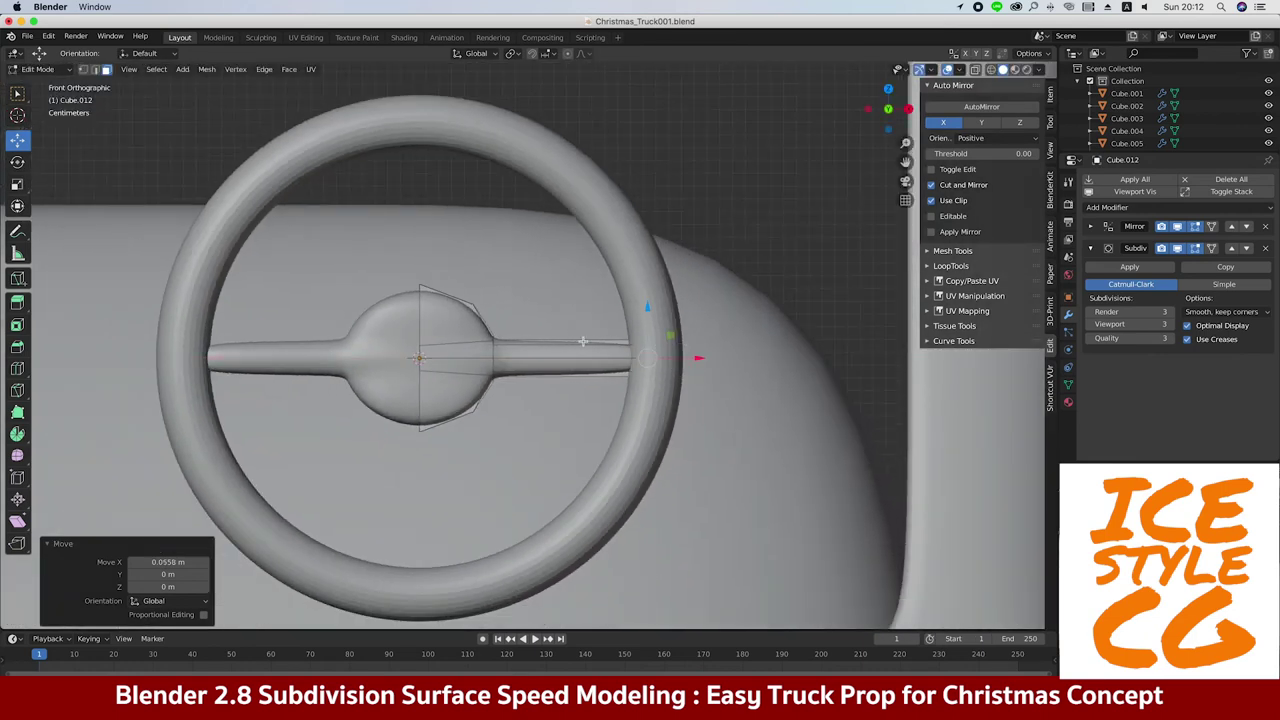
{"action": "key", "text": "alt+z"}
{"action": "left_click", "coordinate": [655, 357]}
{"action": "mouse_move", "coordinate": [655, 357]}
{"action": "middle_mouse_down"}
{"action": "mouse_move", "coordinate": [663, 374]}
{"action": "mouse_move", "coordinate": [520, 360]}
{"action": "mouse_move", "coordinate": [528, 317]}
{"action": "middle_mouse_up"}
{"action": "key", "text": "g"}
{"action": "key", "text": "x"}
{"action": "left_click", "coordinate": [684, 374]}
{"action": "key", "text": "alt+z"}
Delete the spoke's end cap face and add an edge loop near the hub
{"action": "key", "text": "Tab"}
{"action": "key", "text": "KP_3"}
{"action": "key", "text": "Tab"}
{"action": "key", "text": "alt+z"}
{"action": "scroll", "coordinate": [633, 357], "scroll_direction": "up", "scroll_amount": 4}
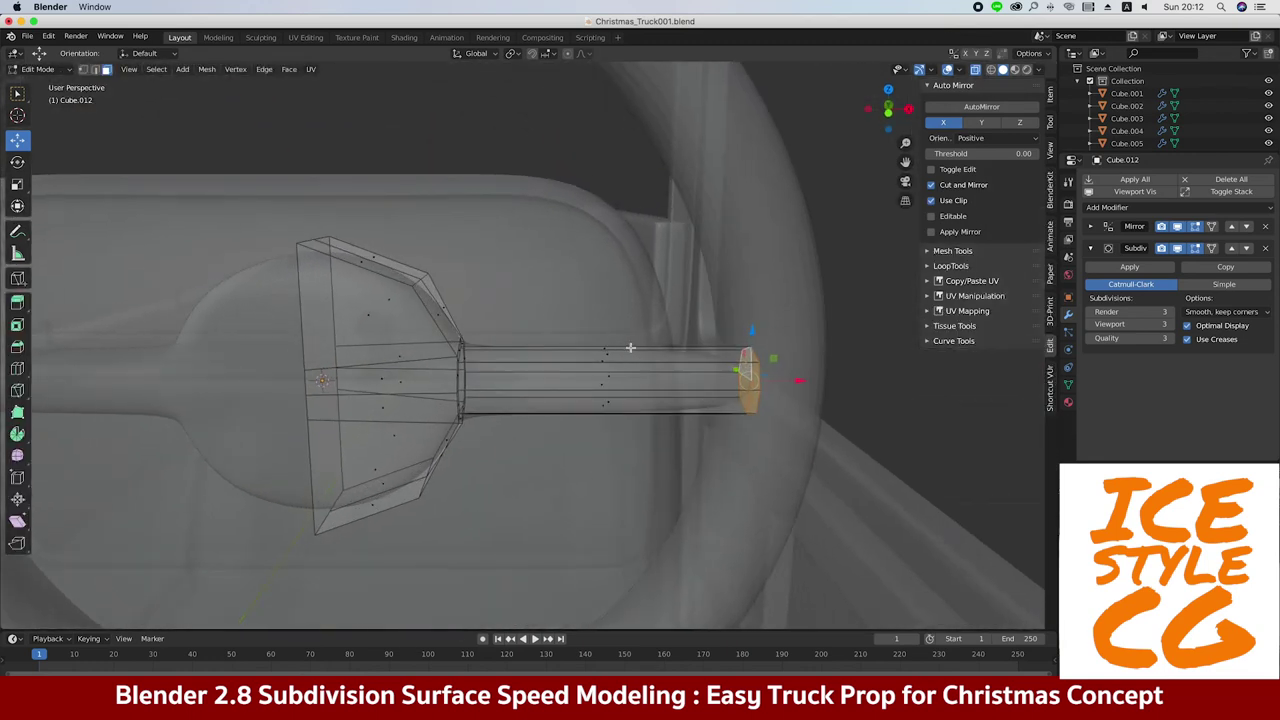
{"action": "key", "text": "x"}
{"action": "left_click", "coordinate": [587, 316]}
{"action": "middle_click_drag", "start_coordinate": [629, 320], "coordinate": [651, 357]}
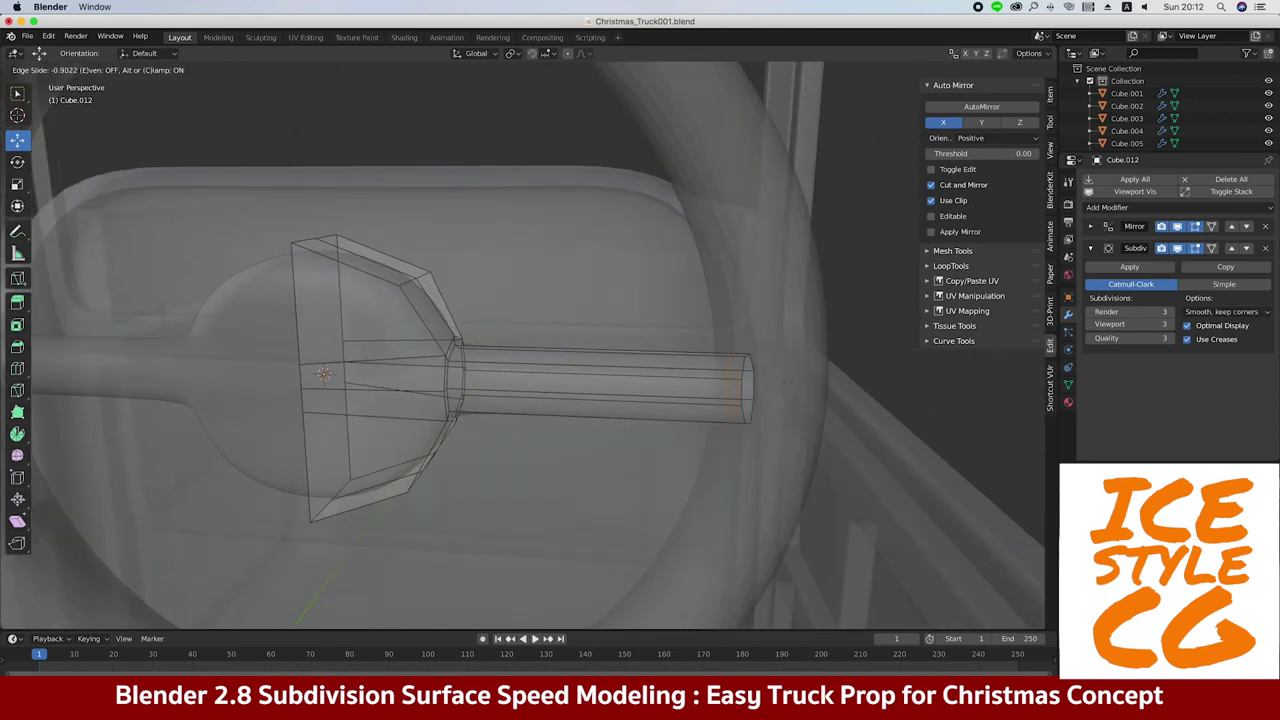
{"action": "left_click", "coordinate": [787, 381]}
Slide the new edge loop closer to the hub to tighten the spoke joint
{"action": "key", "text": "alt+z"}
{"action": "middle_click_drag", "start_coordinate": [643, 351], "coordinate": [541, 351]}
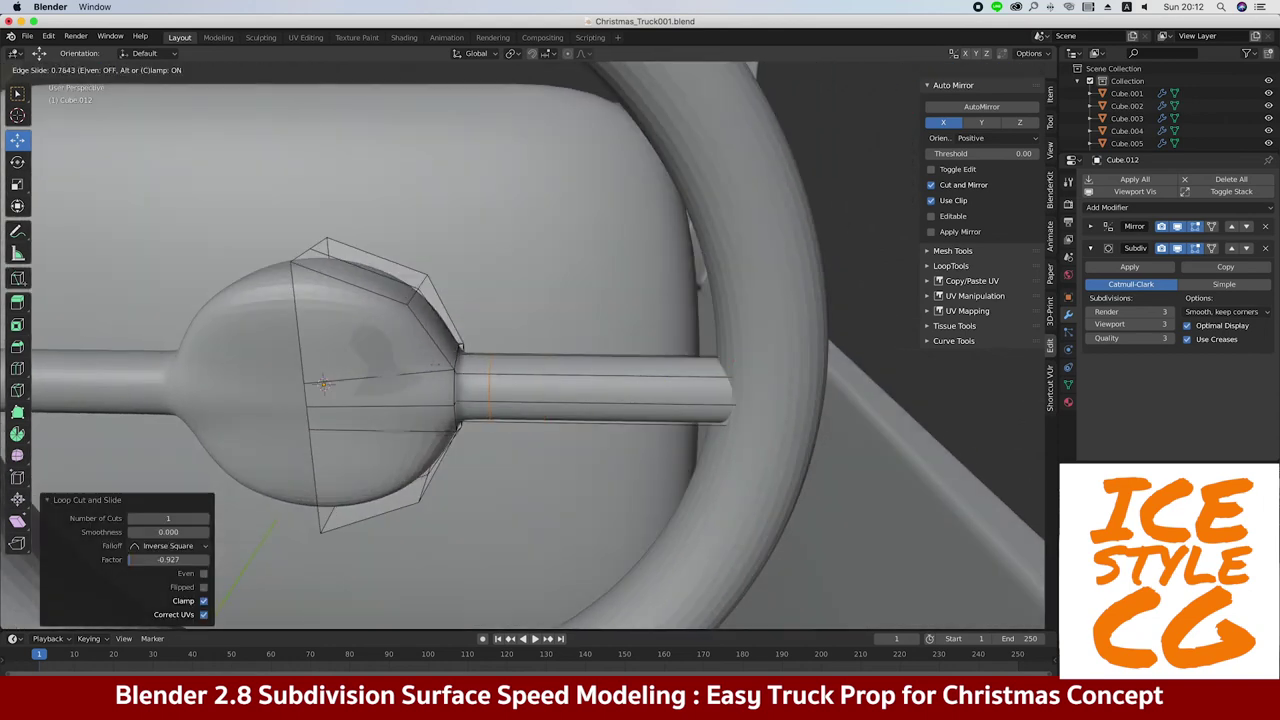
{"action": "key", "text": "alt+z"}
{"action": "middle_click_drag", "start_coordinate": [415, 352], "coordinate": [476, 384]}
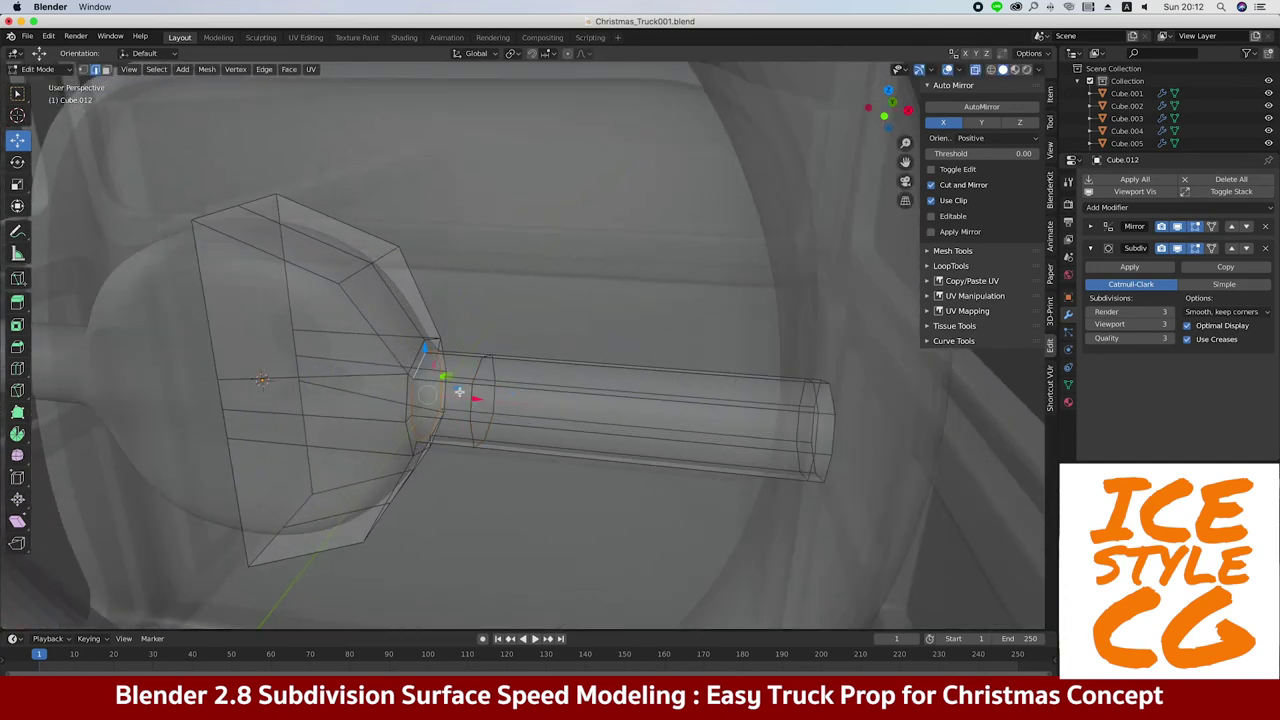
{"action": "key", "text": "KP_3"}
{"action": "key", "text": "KP_1"}
{"action": "key", "text": "g"}
{"action": "left_click", "coordinate": [501, 373]}
{"action": "mouse_move", "coordinate": [314, 277]}
{"action": "middle_mouse_down"}
{"action": "mouse_move", "coordinate": [206, 300]}
{"action": "mouse_move", "coordinate": [334, 325]}
{"action": "mouse_move", "coordinate": [357, 286]}
{"action": "mouse_move", "coordinate": [334, 340]}
{"action": "mouse_move", "coordinate": [243, 286]}
{"action": "middle_mouse_up"}
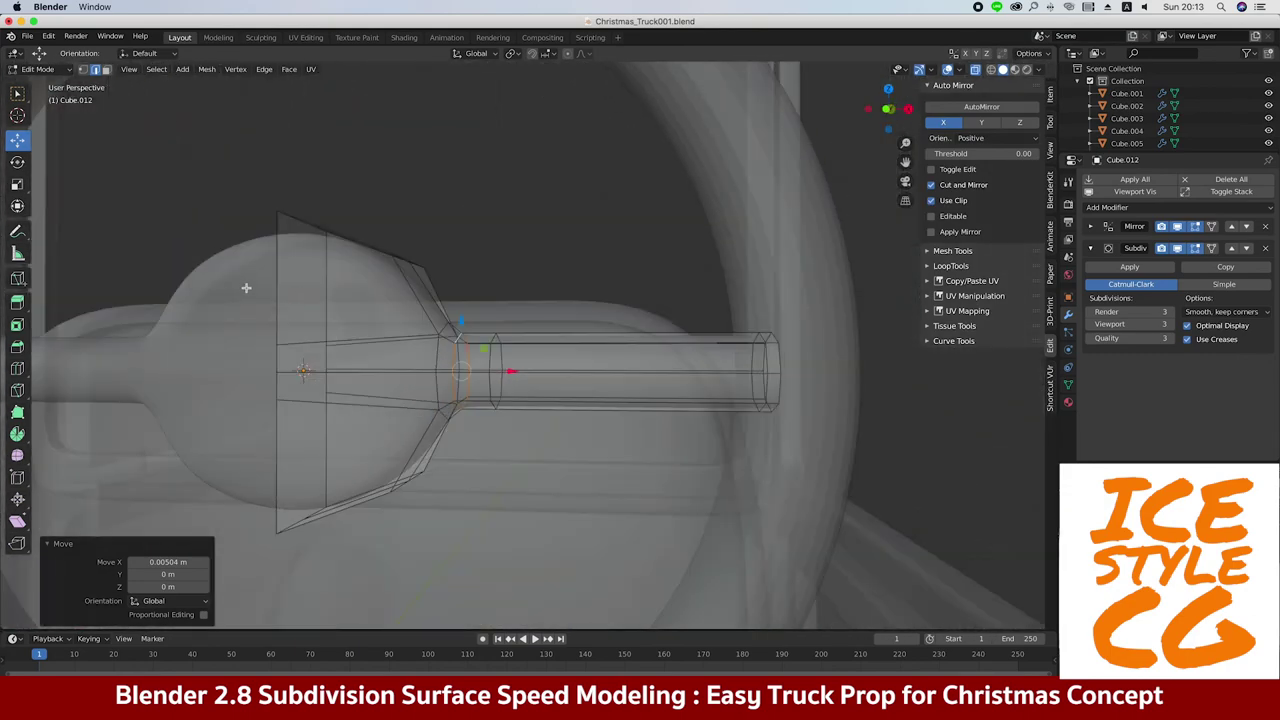
Return to Object Mode, then select and frame the hub-and-spoke object
{"action": "key", "text": "Tab"}
{"action": "key", "text": "KP_1"}
{"action": "scroll", "coordinate": [494, 229], "scroll_direction": "up", "scroll_amount": 2}
{"action": "middle_click_drag", "start_coordinate": [494, 229], "coordinate": [546, 337]}
{"action": "left_click", "coordinate": [546, 337]}
{"action": "left_click", "coordinate": [537, 372]}
{"action": "key", "text": "KP_Decimal"}
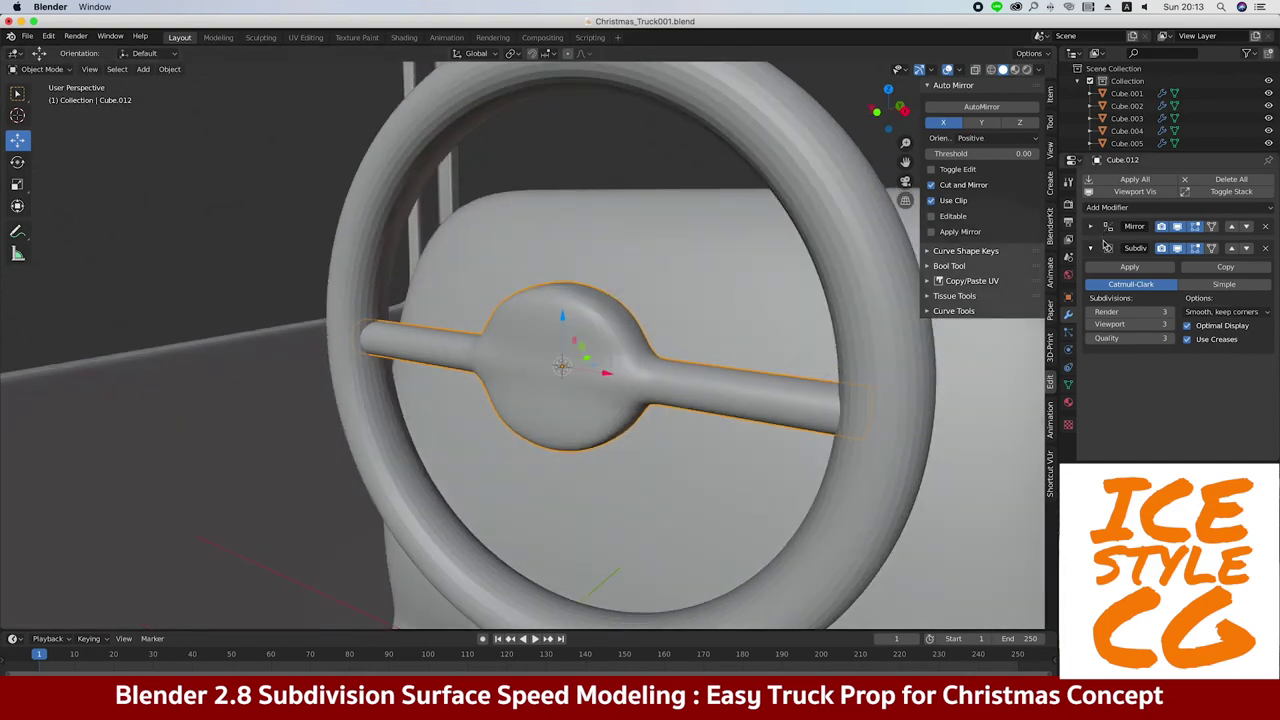
Apply the hub's Mirror modifier and scale its bottom vertices to 0 along Y
{"action": "left_click", "coordinate": [1091, 226]}
{"action": "left_click", "coordinate": [1129, 245]}
{"action": "key", "text": "Tab"}
{"action": "mouse_move", "coordinate": [523, 338]}
{"action": "middle_mouse_down"}
{"action": "mouse_move", "coordinate": [499, 316]}
{"action": "mouse_move", "coordinate": [409, 343]}
{"action": "mouse_move", "coordinate": [429, 343]}
{"action": "mouse_move", "coordinate": [462, 310]}
{"action": "middle_mouse_up"}
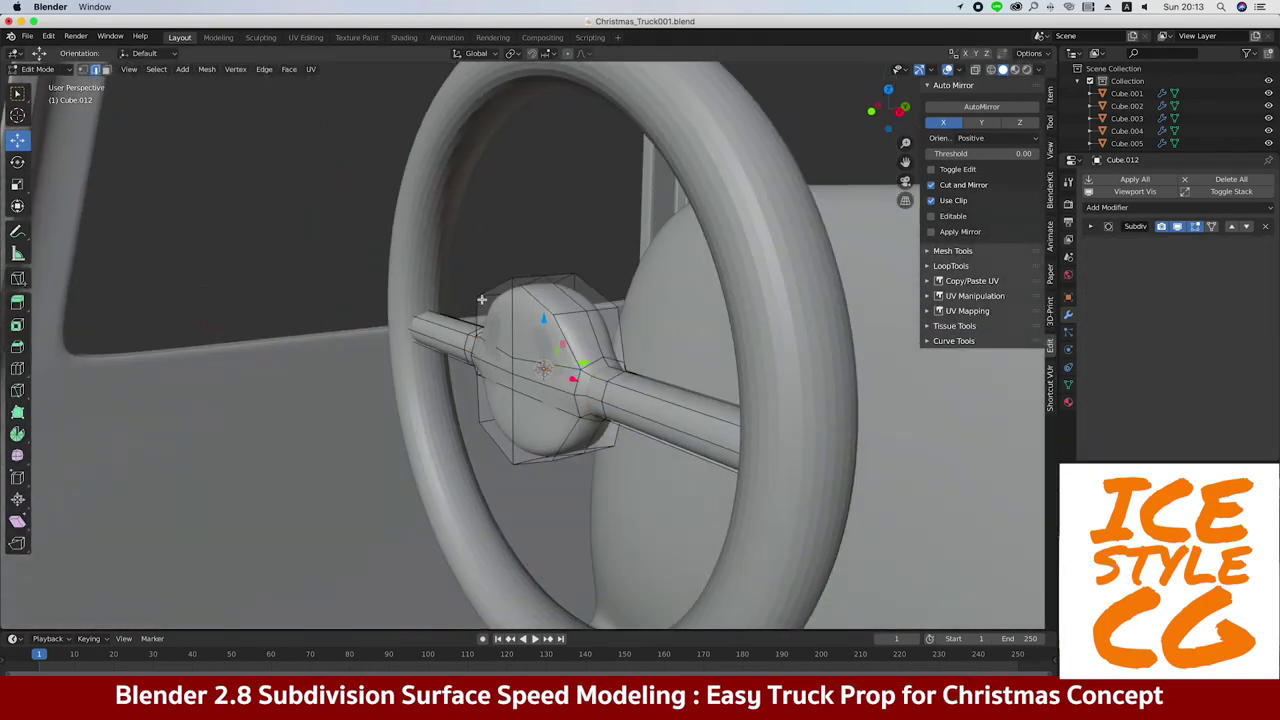
{"action": "key", "text": "KP_7"}
{"action": "scroll", "coordinate": [496, 356], "scroll_direction": "up", "scroll_amount": 1}
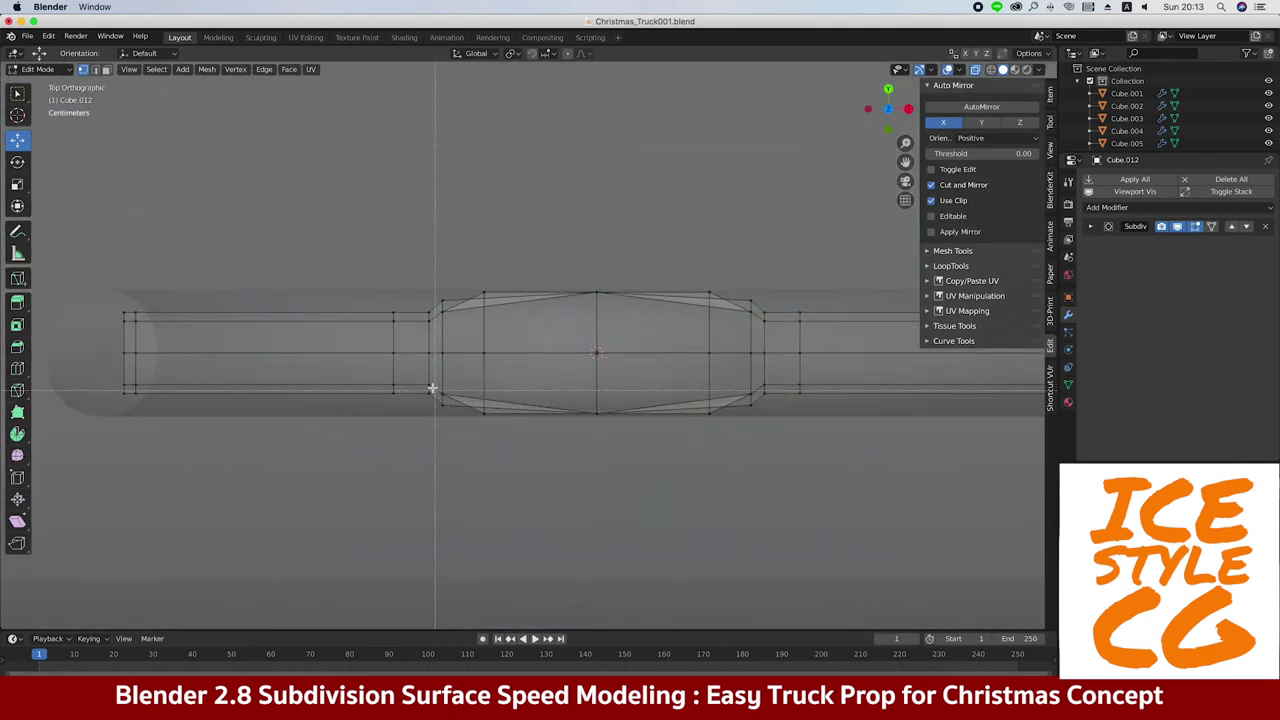
{"action": "key", "text": "0"}
{"action": "key", "text": "Return"}
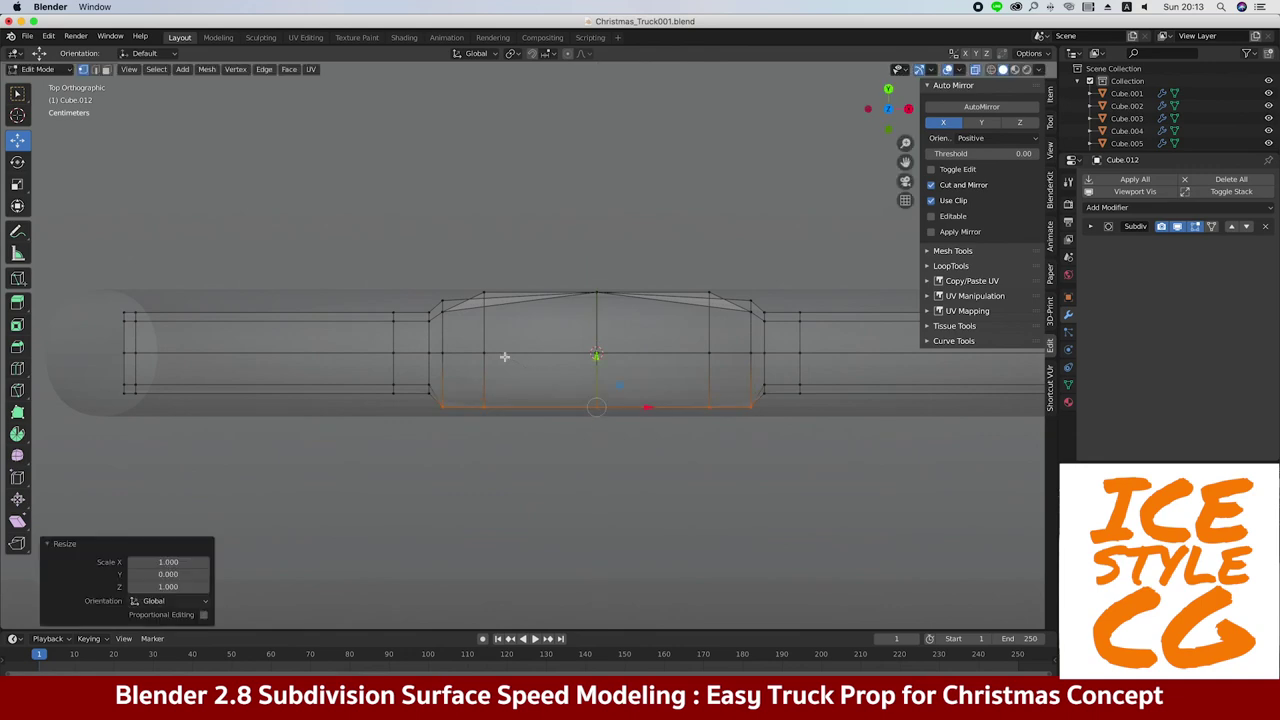
Box-select the hub's top vertices and flatten them to 0 along Y
{"action": "key", "text": "alt+a"}
{"action": "key", "text": "b"}
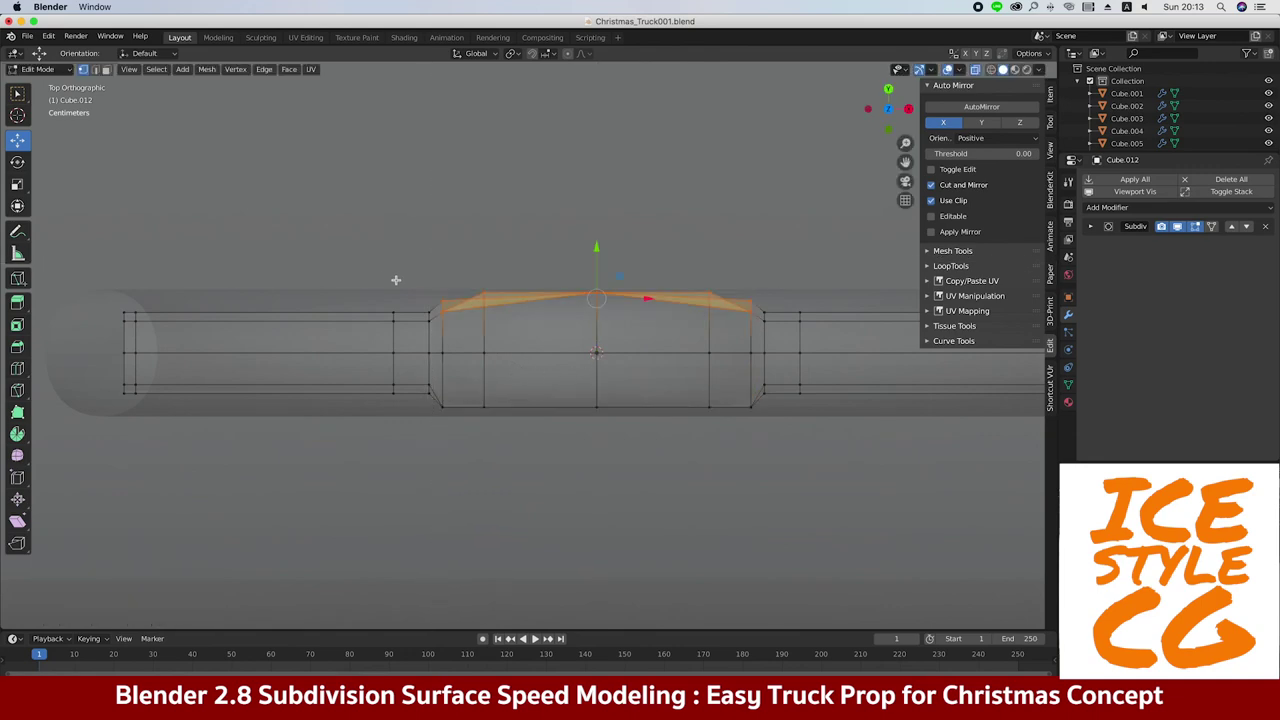
{"action": "key", "text": "0"}
{"action": "key", "text": "Return"}
{"action": "mouse_move", "coordinate": [390, 283]}
{"action": "middle_mouse_down"}
{"action": "mouse_move", "coordinate": [371, 226]}
{"action": "mouse_move", "coordinate": [380, 286]}
{"action": "mouse_move", "coordinate": [426, 316]}
{"action": "mouse_move", "coordinate": [520, 300]}
{"action": "middle_mouse_up"}
Select the faces of the hub's front disc and scale them
{"action": "key", "text": "3"}
{"action": "left_click", "coordinate": [590, 290]}
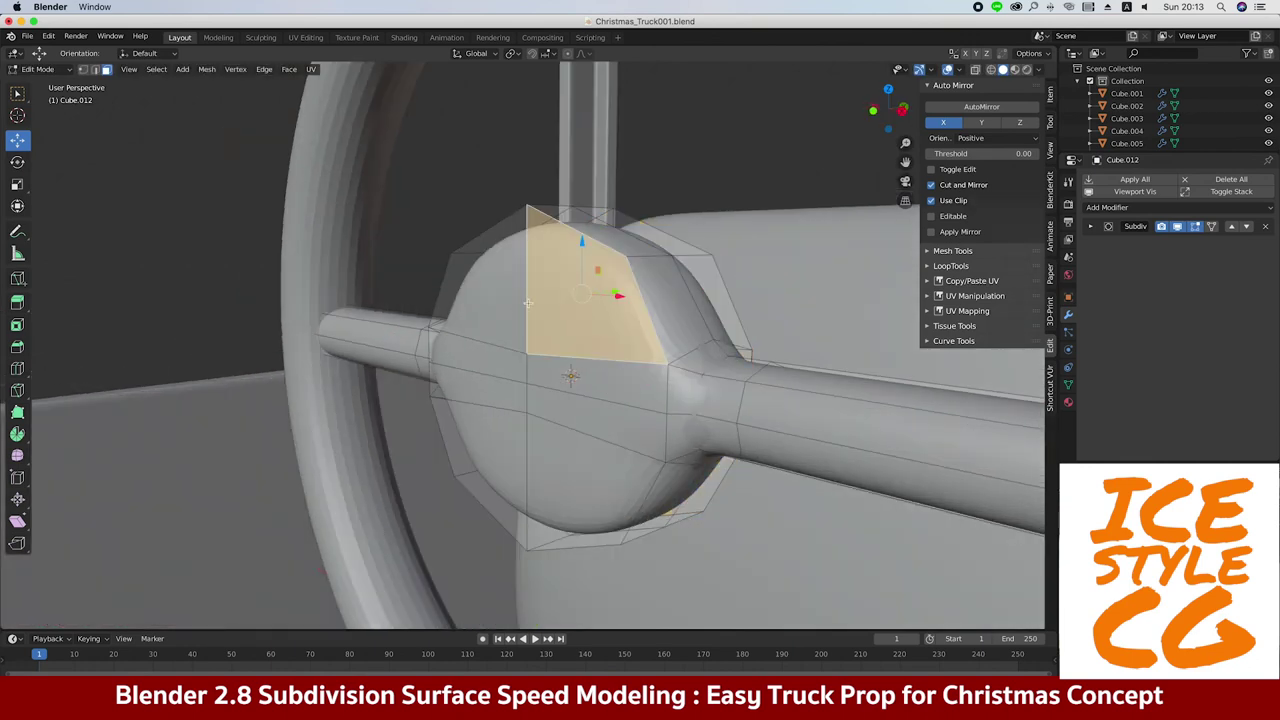
{"action": "left_click", "coordinate": [484, 383], "text": "ctrl"}
{"action": "left_click", "coordinate": [485, 530], "text": "ctrl"}
{"action": "left_click", "coordinate": [638, 370], "text": "ctrl"}
{"action": "middle_click_drag", "start_coordinate": [638, 370], "coordinate": [600, 360]}
{"action": "key", "text": "s"}
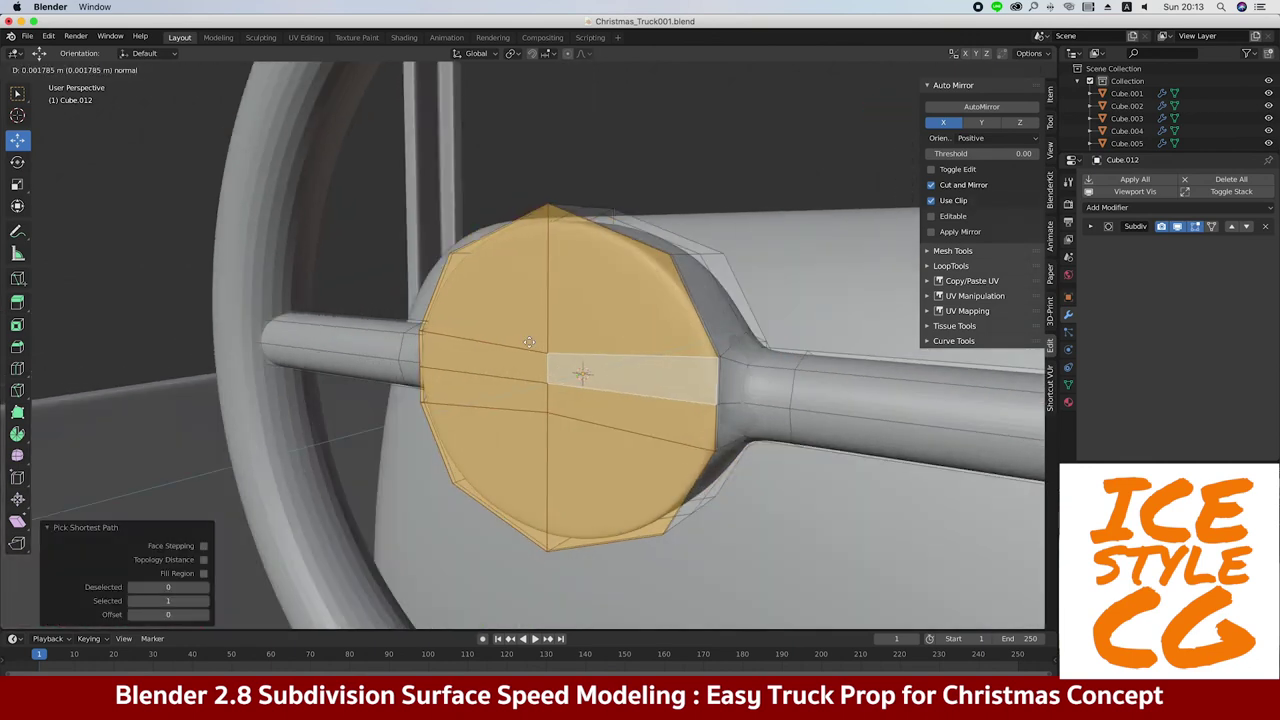
{"action": "left_click", "coordinate": [542, 347]}
Inset a small inner disc on the hub face and make it perfectly round
{"action": "key", "text": "e"}
{"action": "key", "text": "s"}
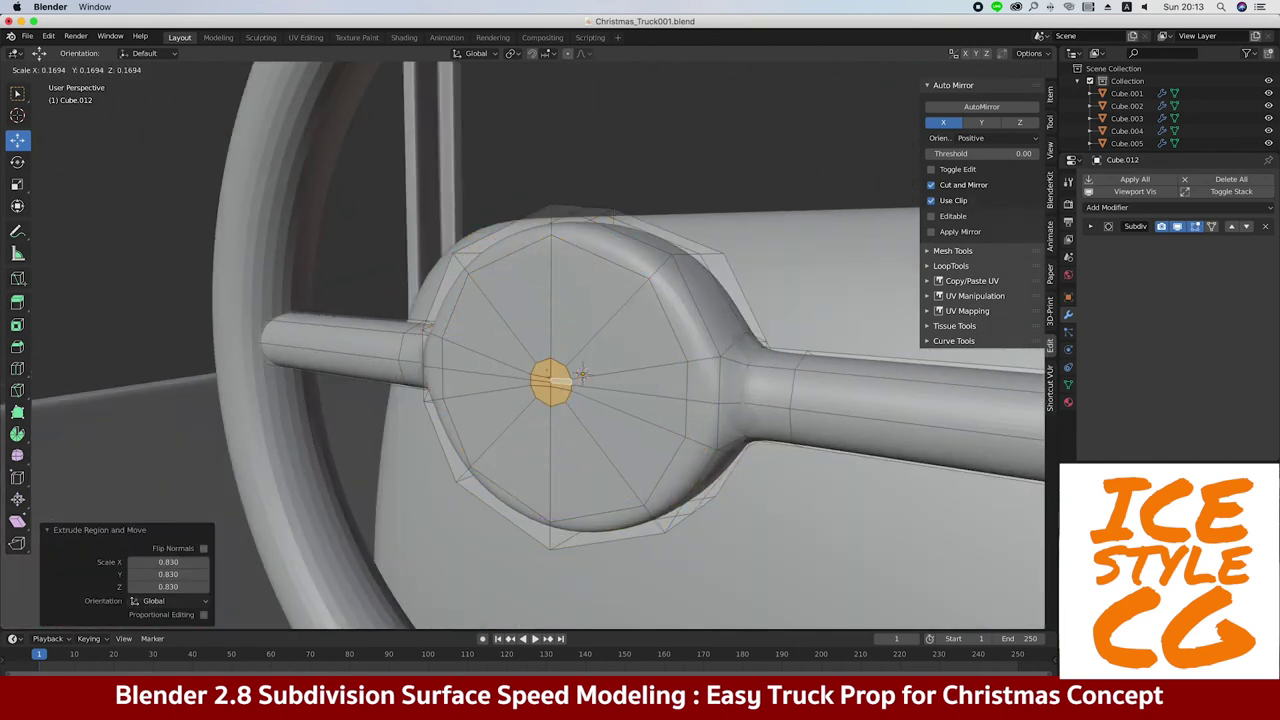
{"action": "left_click", "coordinate": [542, 349]}
{"action": "middle_click_drag", "start_coordinate": [542, 349], "coordinate": [560, 351]}
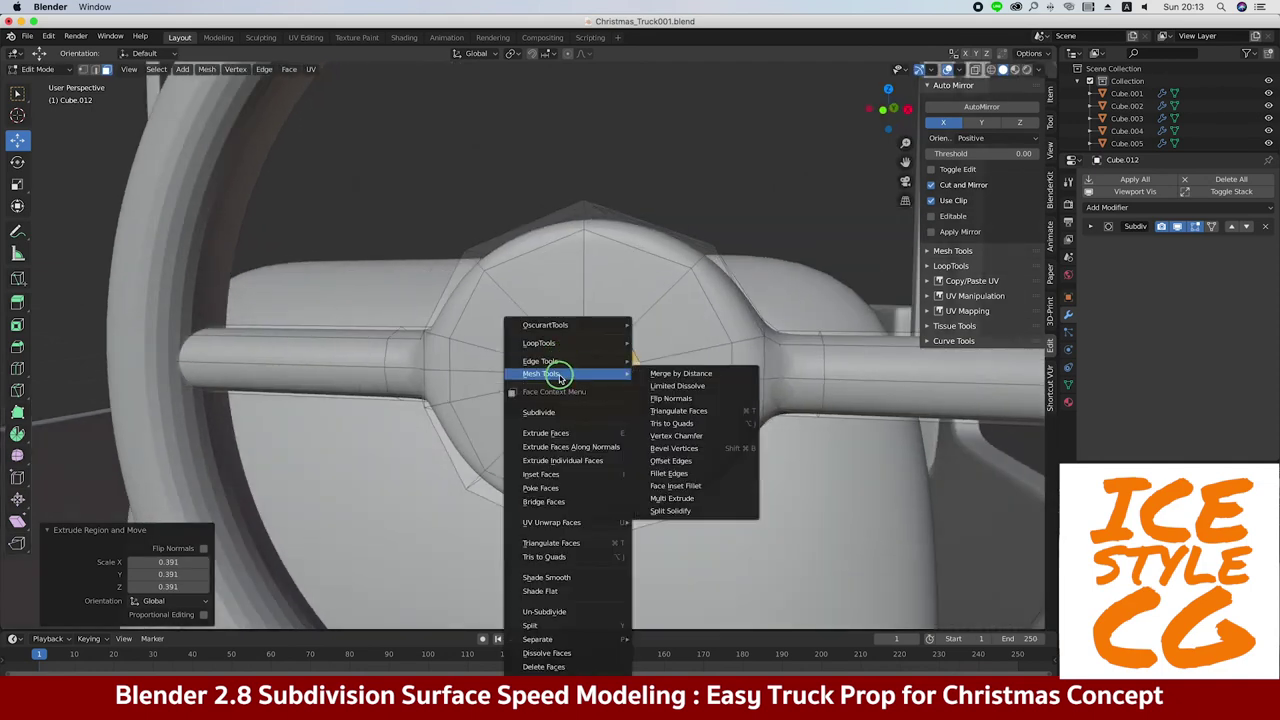
{"action": "left_click", "coordinate": [655, 355]}
Extrude the round disc 0.0229 m into the steering column
{"action": "middle_click_drag", "start_coordinate": [640, 362], "coordinate": [389, 386]}
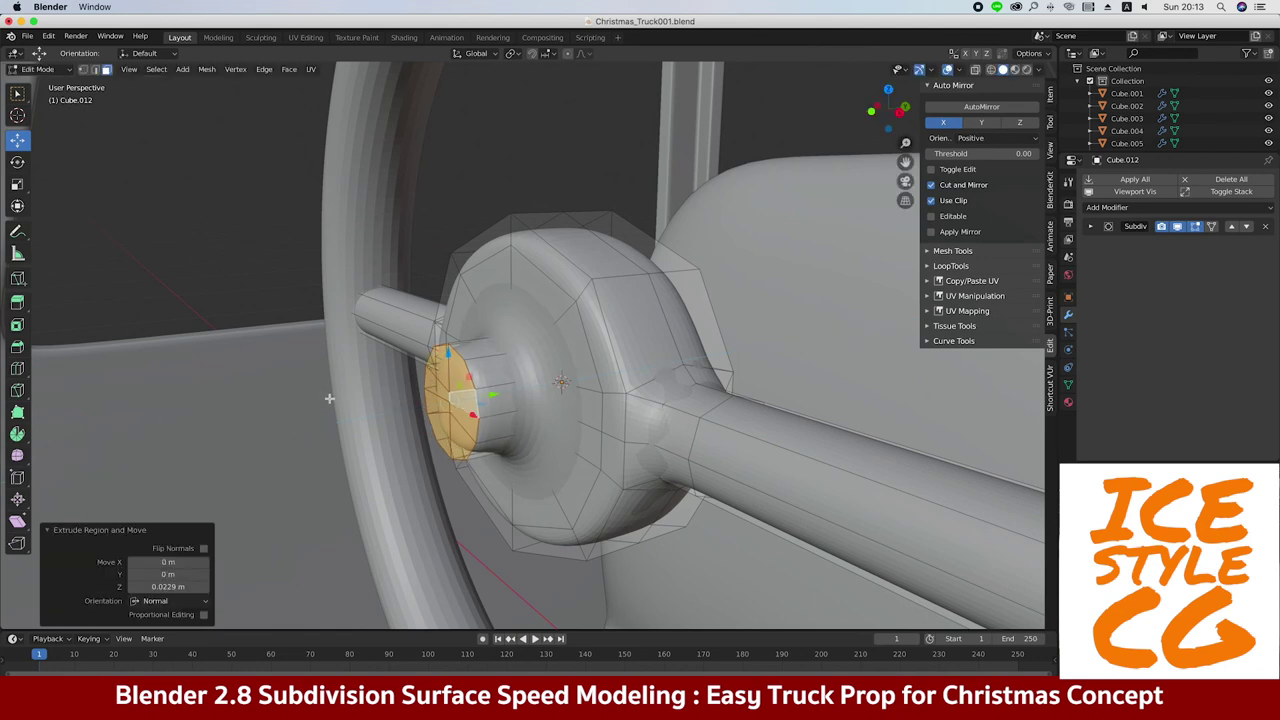
{"action": "scroll", "coordinate": [329, 398], "scroll_direction": "down", "scroll_amount": 4}
{"action": "middle_click_drag", "start_coordinate": [329, 398], "coordinate": [534, 382]}
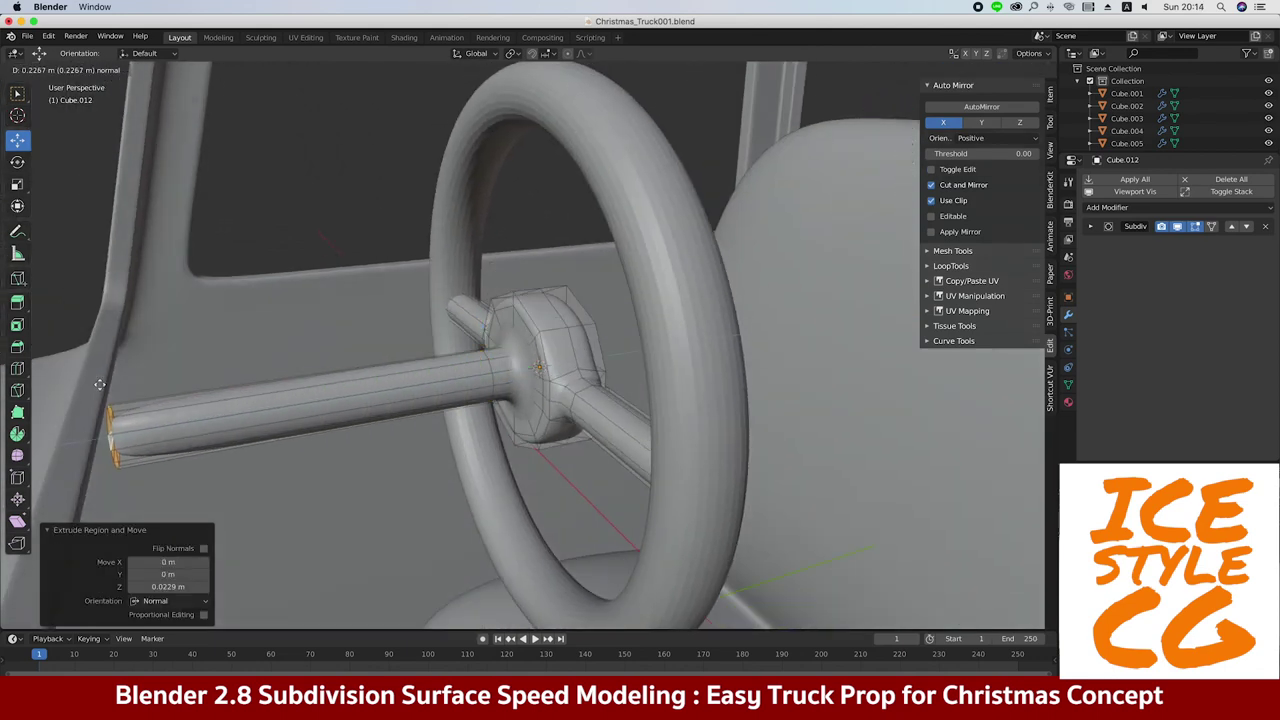
{"action": "left_click", "coordinate": [103, 395]}
{"action": "scroll", "coordinate": [103, 395], "scroll_direction": "down", "scroll_amount": 4}
{"action": "middle_click_drag", "start_coordinate": [103, 395], "coordinate": [120, 300]}
{"action": "key", "text": "Tab"}
{"action": "key", "text": "KP_3"}
{"action": "mouse_move", "coordinate": [224, 268]}
{"action": "middle_mouse_down"}
{"action": "mouse_move", "coordinate": [430, 320]}
{"action": "mouse_move", "coordinate": [408, 310]}
{"action": "mouse_move", "coordinate": [560, 330]}
{"action": "middle_mouse_up"}
{"action": "left_click", "coordinate": [455, 345]}
Remove the wheel's Solidify modifier and tilt the wheel -38.6° in side view
{"action": "left_click", "coordinate": [1092, 226]}
{"action": "left_click", "coordinate": [1265, 226]}
{"action": "left_click", "coordinate": [1091, 226]}
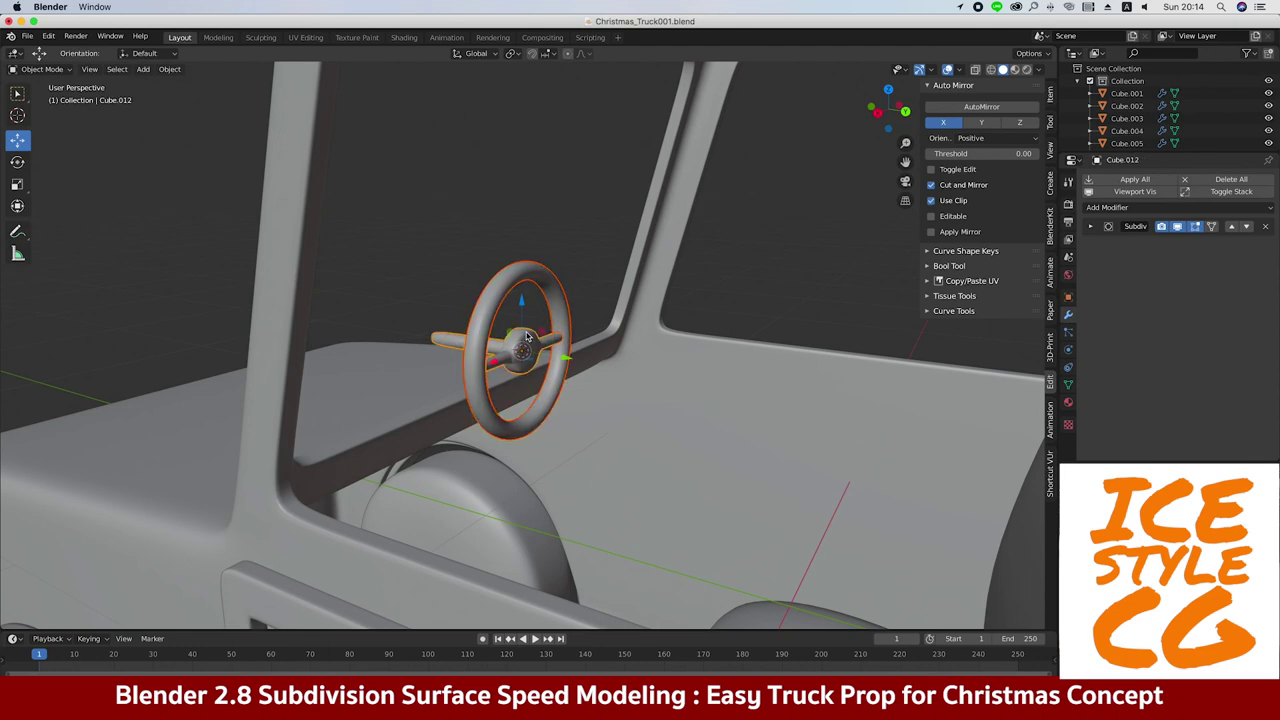
{"action": "key", "text": "KP_3"}
{"action": "left_click", "coordinate": [395, 395]}
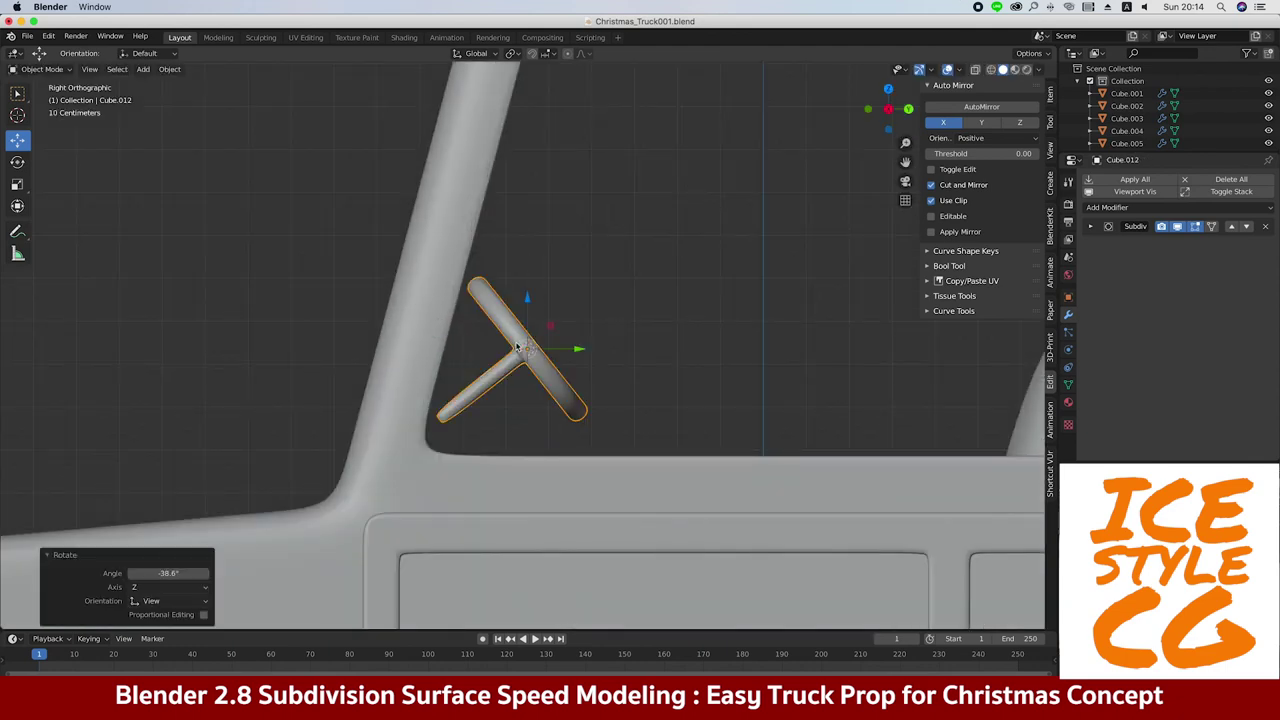
Move the steering wheel into the cab and scale it by 2.053
{"action": "scroll", "coordinate": [478, 314], "scroll_direction": "down", "scroll_amount": 2}
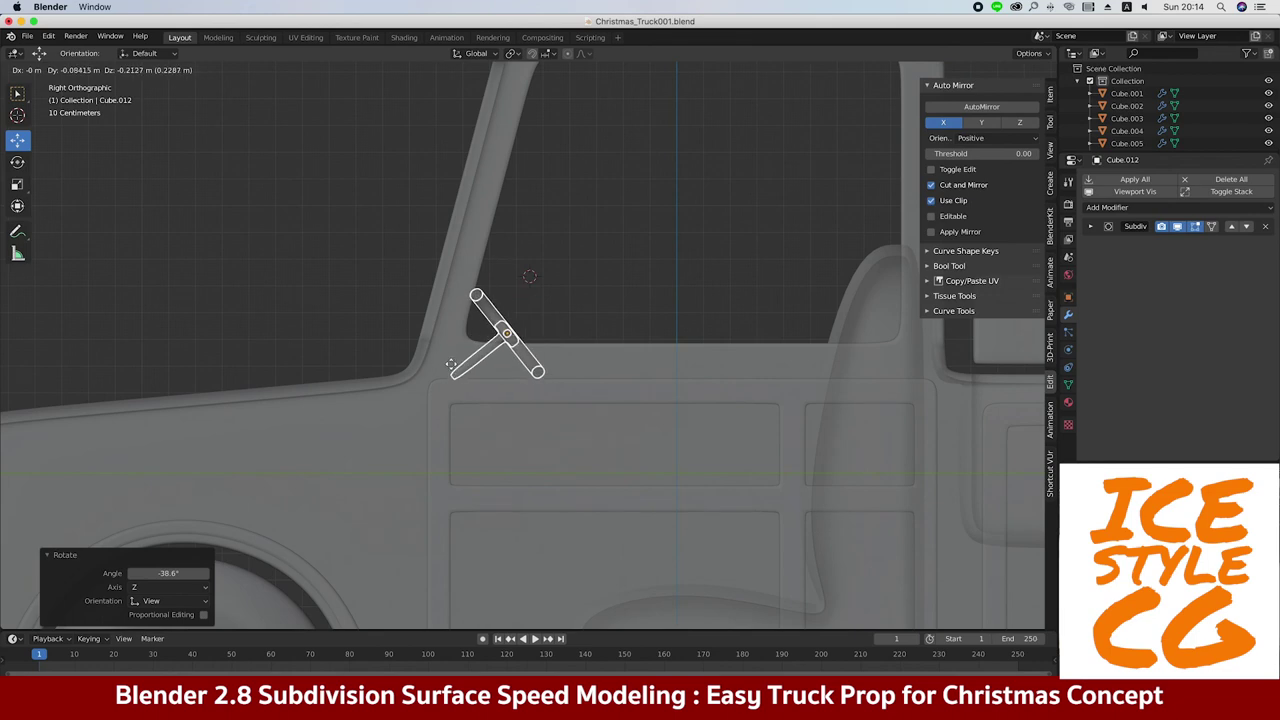
{"action": "left_click", "coordinate": [451, 365]}
{"action": "middle_click_drag", "start_coordinate": [451, 365], "coordinate": [575, 380]}
{"action": "left_click", "coordinate": [206, 323]}
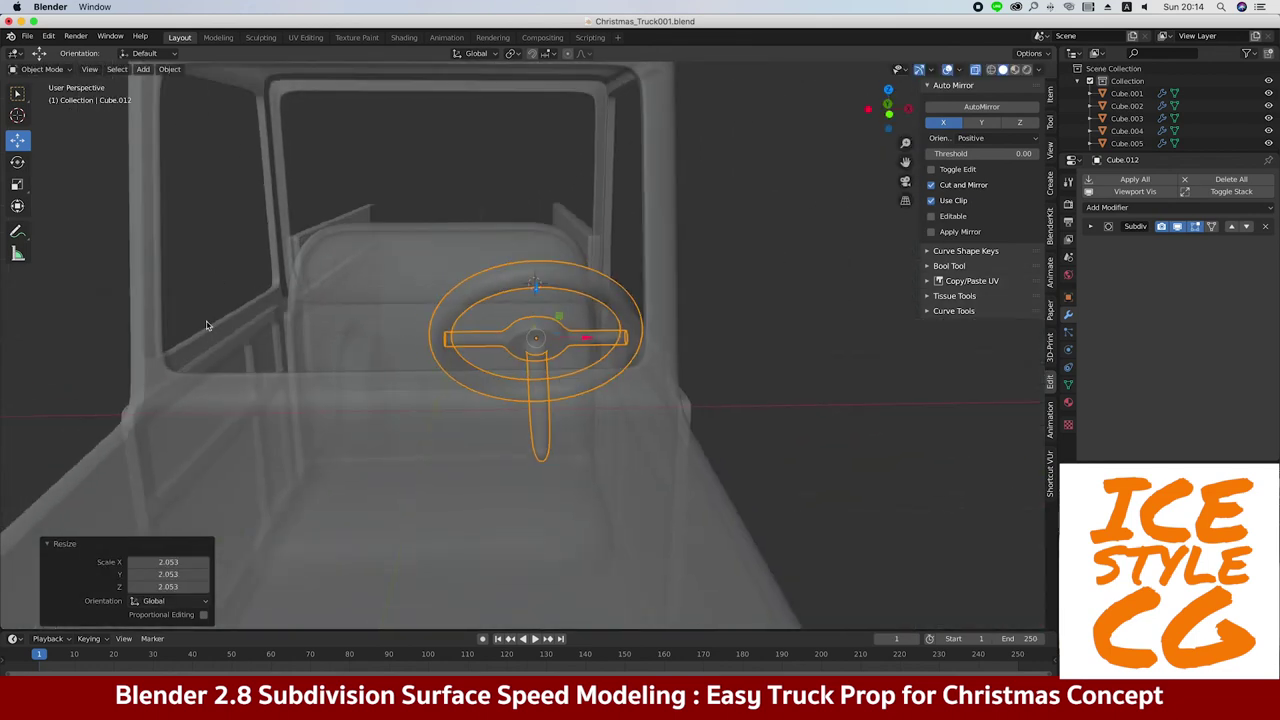
{"action": "scroll", "coordinate": [206, 323], "scroll_direction": "down", "scroll_amount": 4}
Shift the steering wheel -0.894 m along X to the driver's side
{"action": "key", "text": "KP_1"}
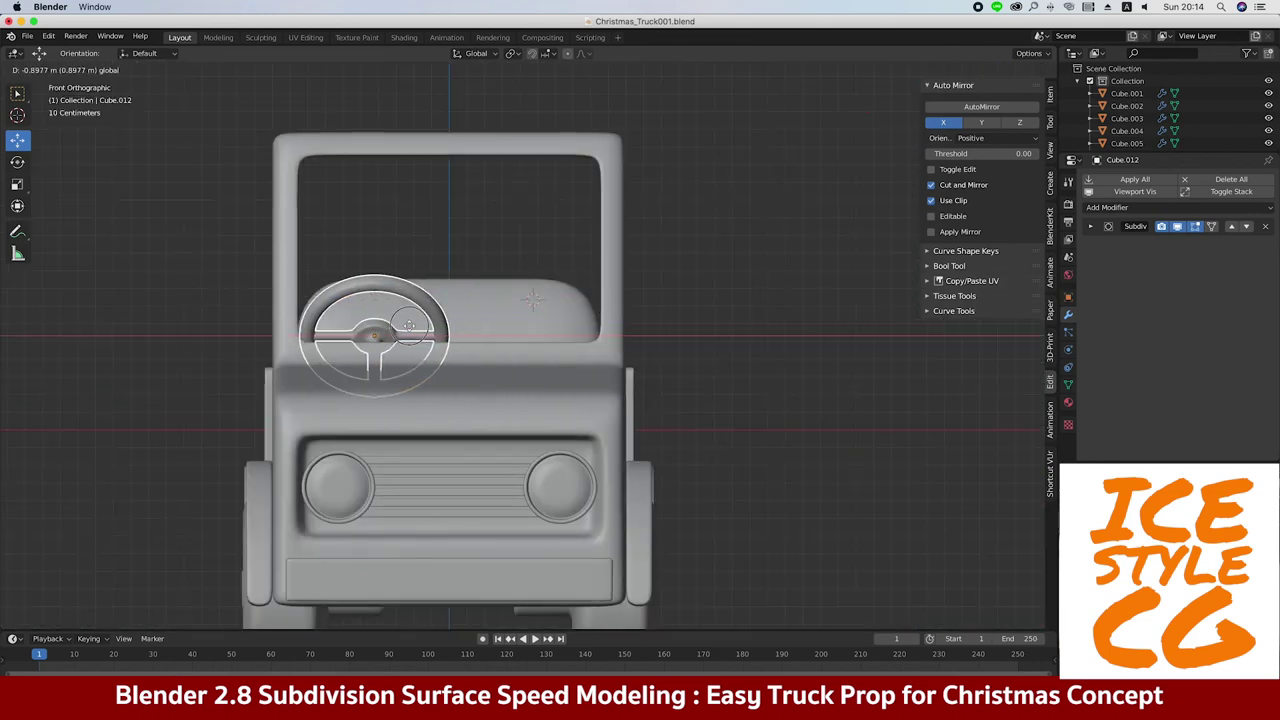
{"action": "left_click", "coordinate": [409, 326]}
{"action": "middle_click_drag", "start_coordinate": [409, 326], "coordinate": [636, 329]}
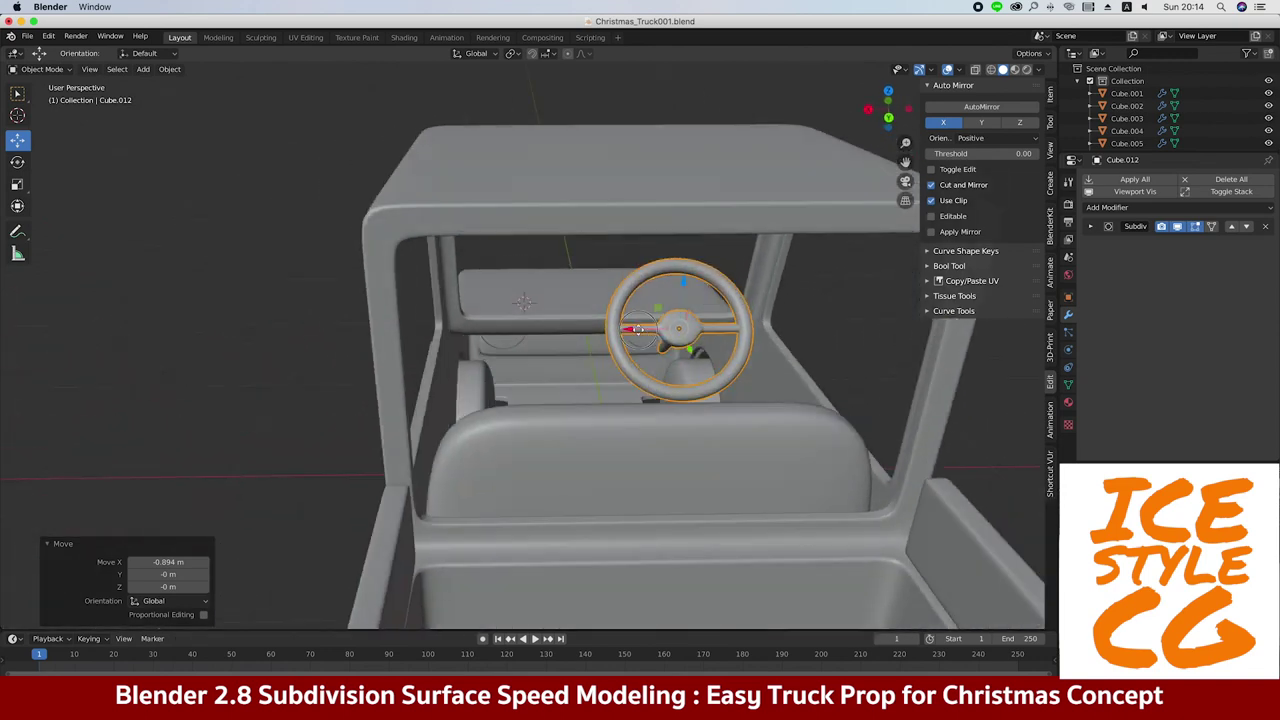
{"action": "left_click", "coordinate": [494, 316]}
{"action": "middle_click_drag", "start_coordinate": [494, 316], "coordinate": [268, 344]}
{"action": "key", "text": "KP_3"}
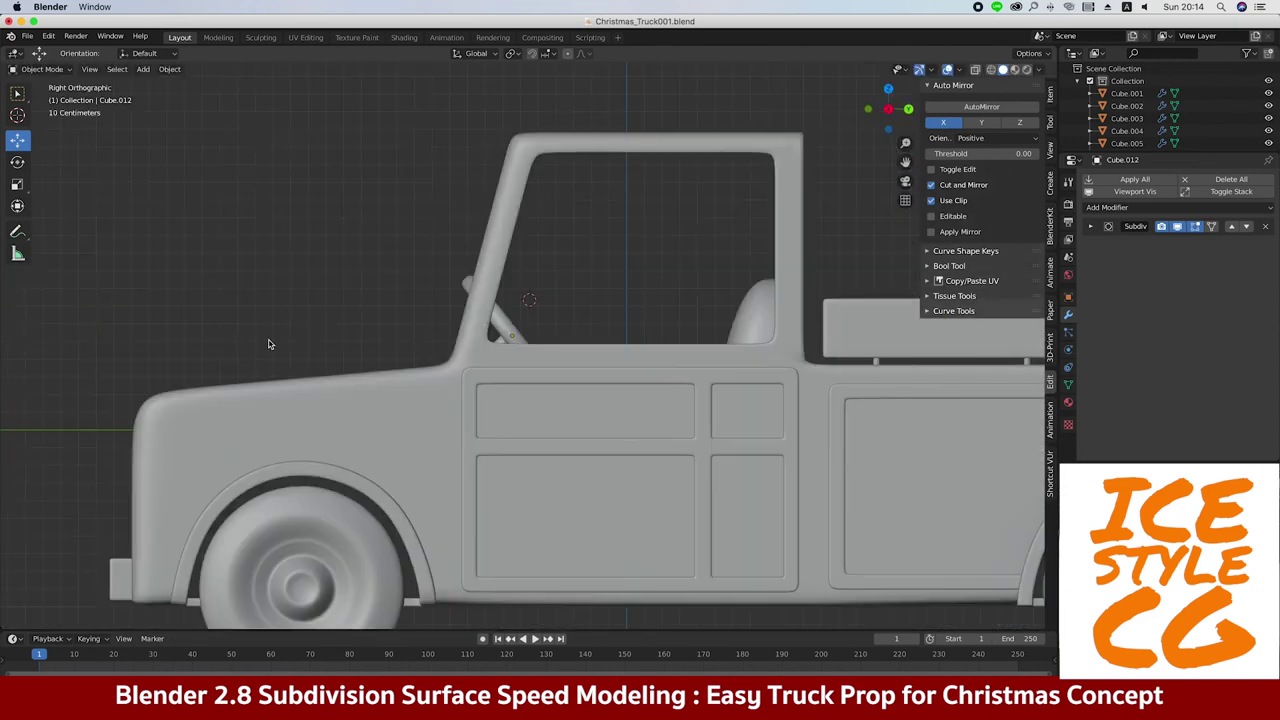
Move the column's end -0.574 m along its local Y axis toward the dashboard
{"action": "key", "text": "Tab"}
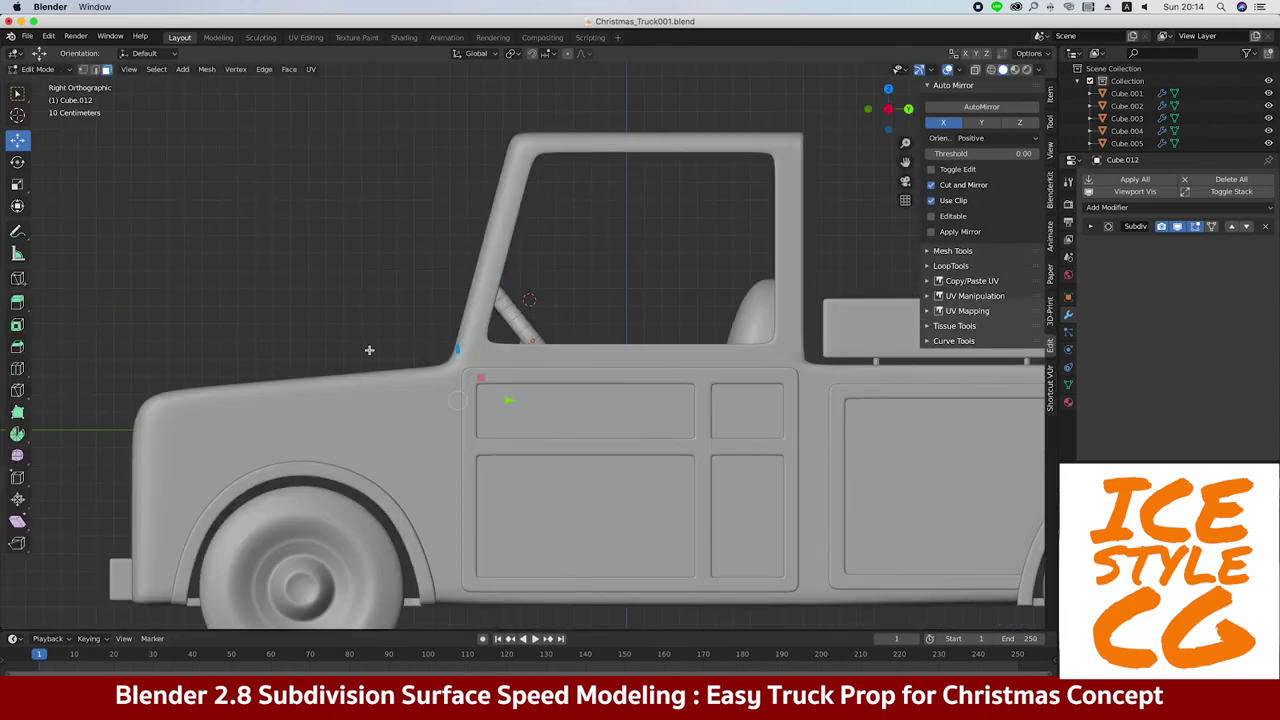
{"action": "key", "text": "alt+z"}
{"action": "middle_click_drag", "start_coordinate": [374, 349], "coordinate": [450, 360]}
{"action": "key", "text": "KP_3"}
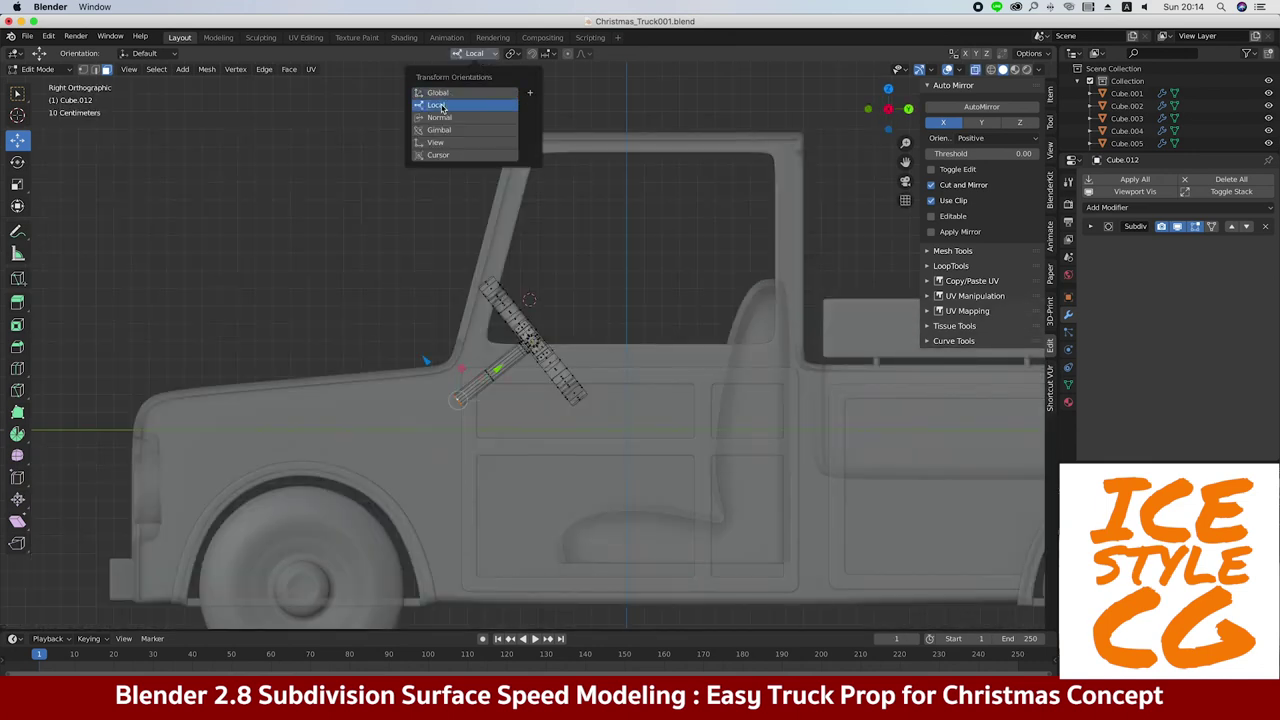
{"action": "left_click", "coordinate": [376, 404]}
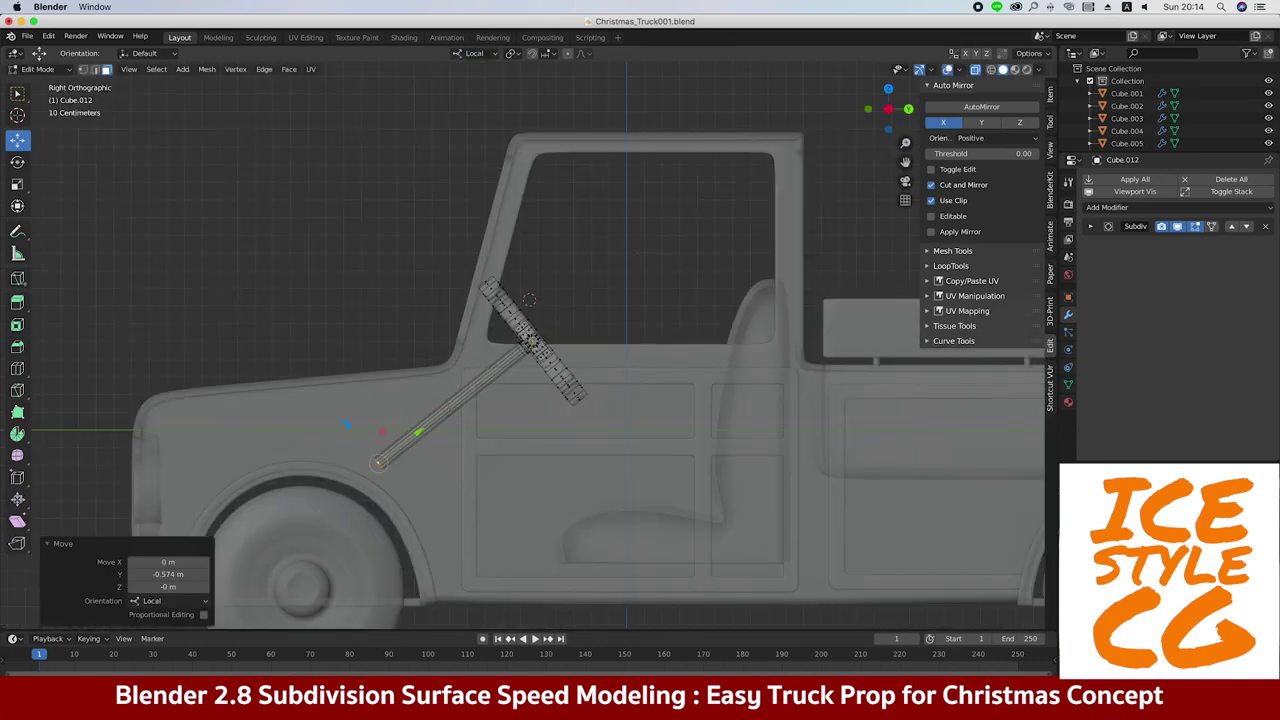
{"action": "key", "text": "Tab"}
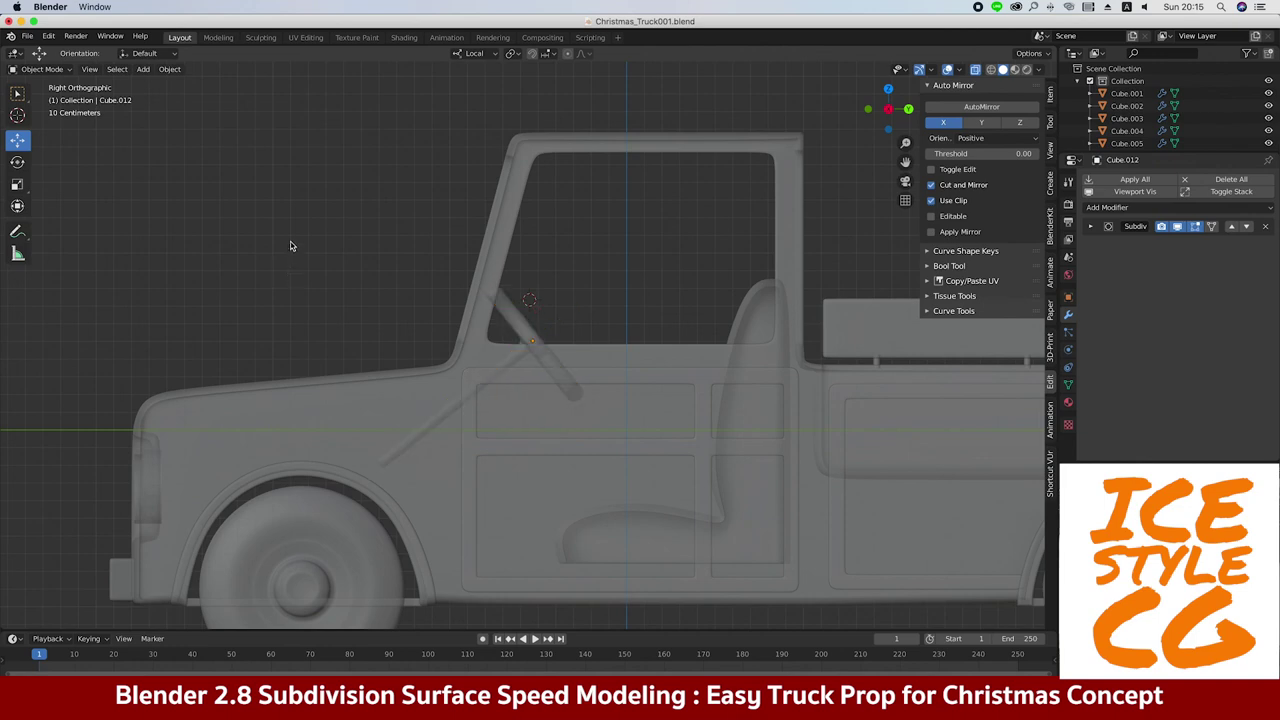
{"action": "key", "text": "alt+z"}
{"action": "scroll", "coordinate": [293, 249], "scroll_direction": "down", "scroll_amount": 3}
{"action": "mouse_move", "coordinate": [309, 264]}
{"action": "middle_mouse_down"}
{"action": "mouse_move", "coordinate": [386, 310]}
{"action": "mouse_move", "coordinate": [287, 258]}
{"action": "middle_mouse_up"}
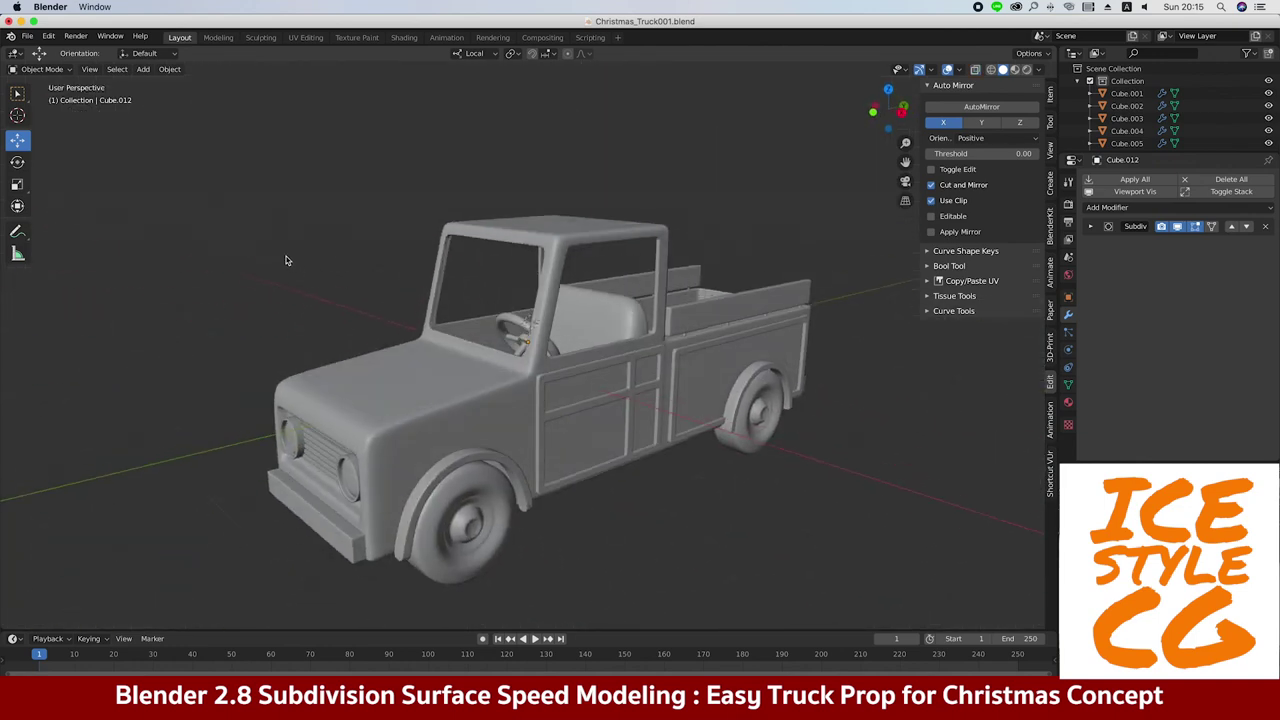